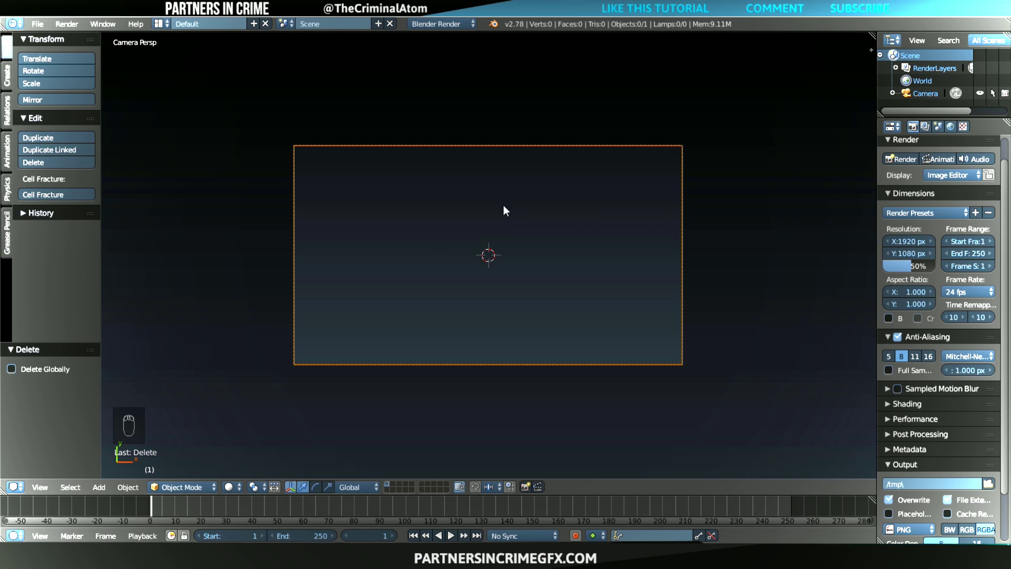
# - Add a plane at the center of the Bezier circle, scale it down and narrow it along X to about 0.051
pyautogui.click(56, 71)
pyautogui.press('s')
pyautogui.scroll(3, 558, 300)
pyautogui.press('s')
pyautogui.press('x')
pyautogui.click(492, 256)
# - Give the plane an Array modifier with 32 copies at a constant X offset of 27.41, plus a Curve modifier following the Bezier circle
pyautogui.click(989, 126)
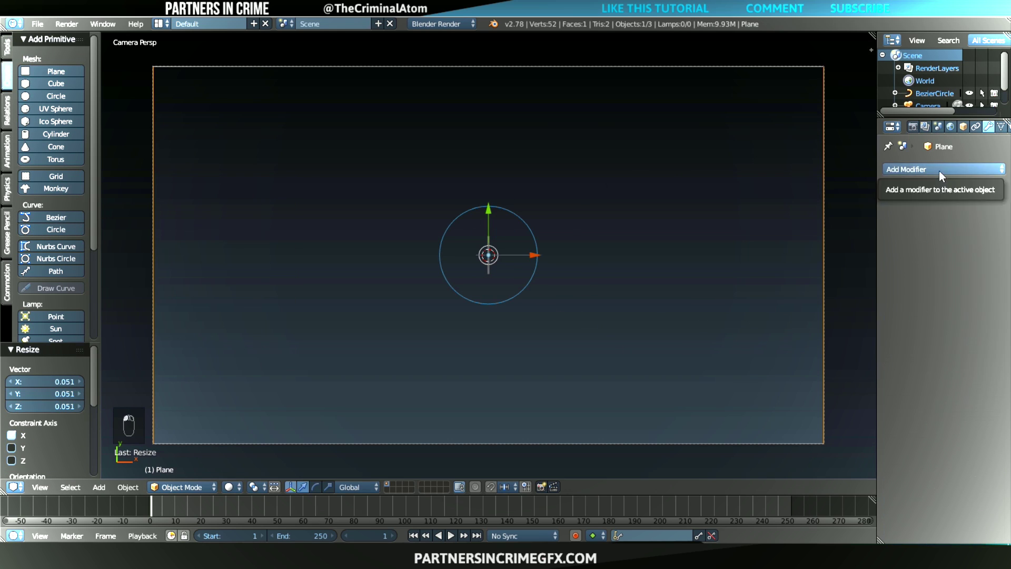
pyautogui.click(939, 170)
pyautogui.click(954, 261)
pyautogui.click(892, 262)
pyautogui.moveTo(913, 275); pyautogui.dragTo(943, 275)
pyautogui.doubleClick(925, 242)
pyautogui.write('32')
pyautogui.press('Return')
pyautogui.click(974, 170)
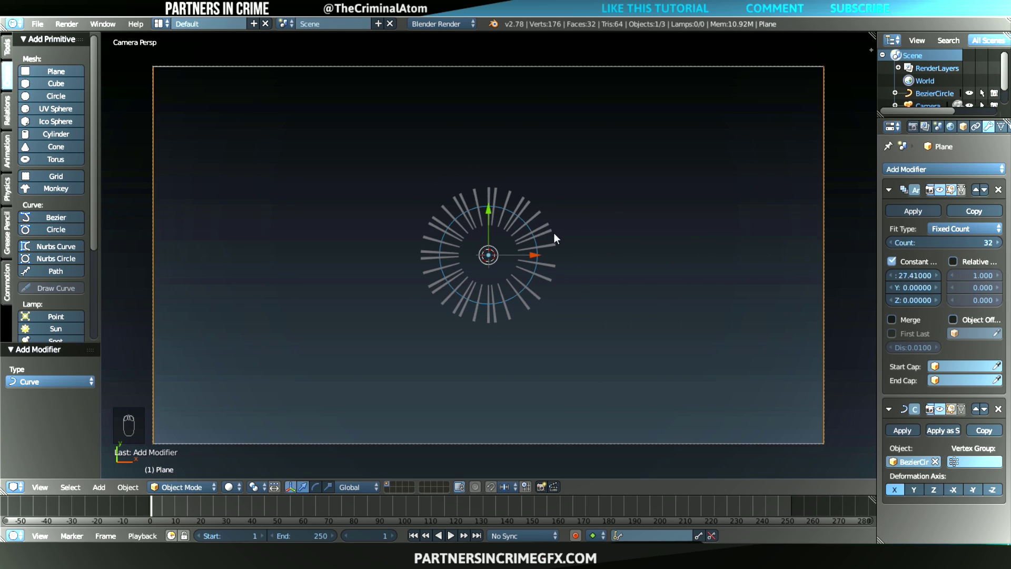
# - Scale down the plane that forms the ring of bars, first uniformly and then along Y
pyautogui.press('s')
pyautogui.click(558, 293)
pyautogui.press('s')
pyautogui.press('y')
pyautogui.click(566, 294)
# - Create a new material for the ring of bars
pyautogui.scroll(-1, 556, 245)
pyautogui.click(962, 126)
pyautogui.click(942, 210)
pyautogui.click(960, 486)
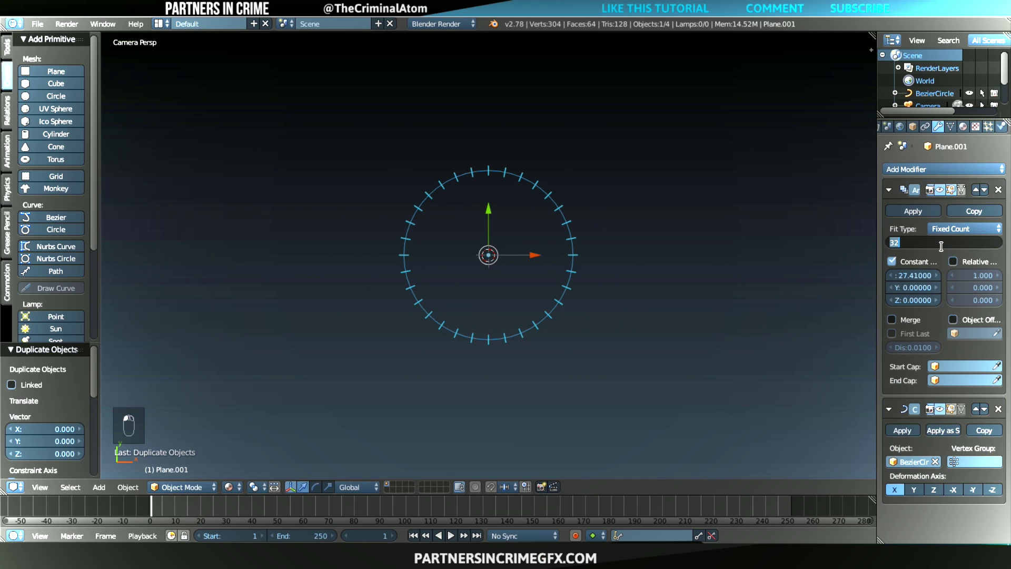
# - Scale down the bars of the duplicated ring uniformly and then along Y
pyautogui.press('s')
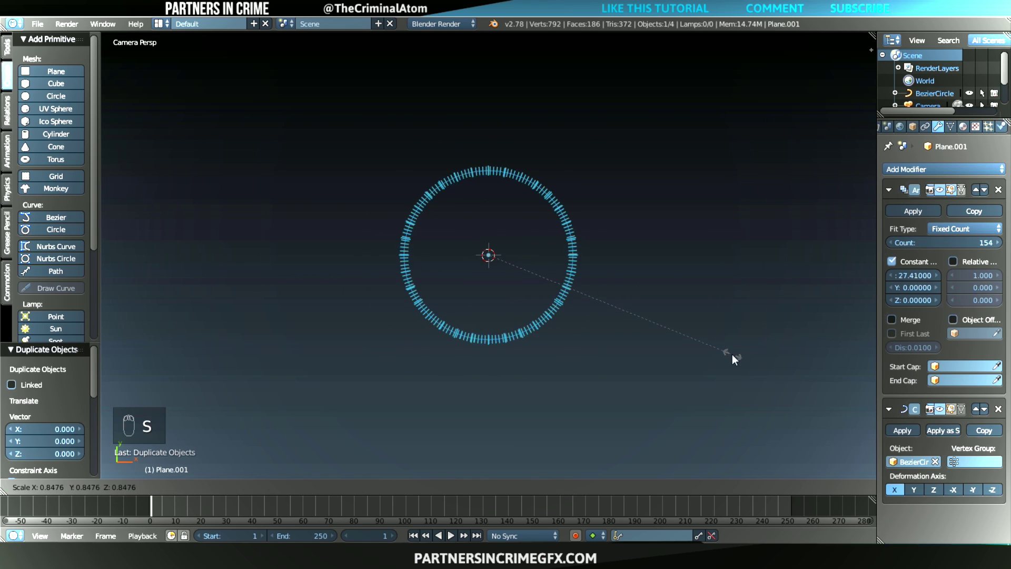
pyautogui.click(553, 289)
pyautogui.press('s')
pyautogui.press('y')
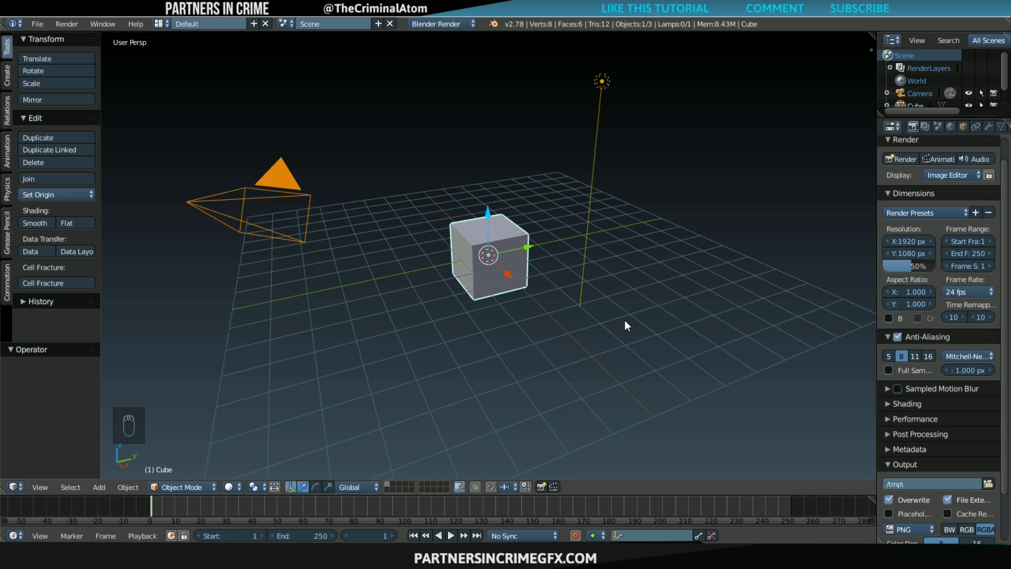
# - Delete the default cube and align the camera to the top view
pyautogui.press('x')
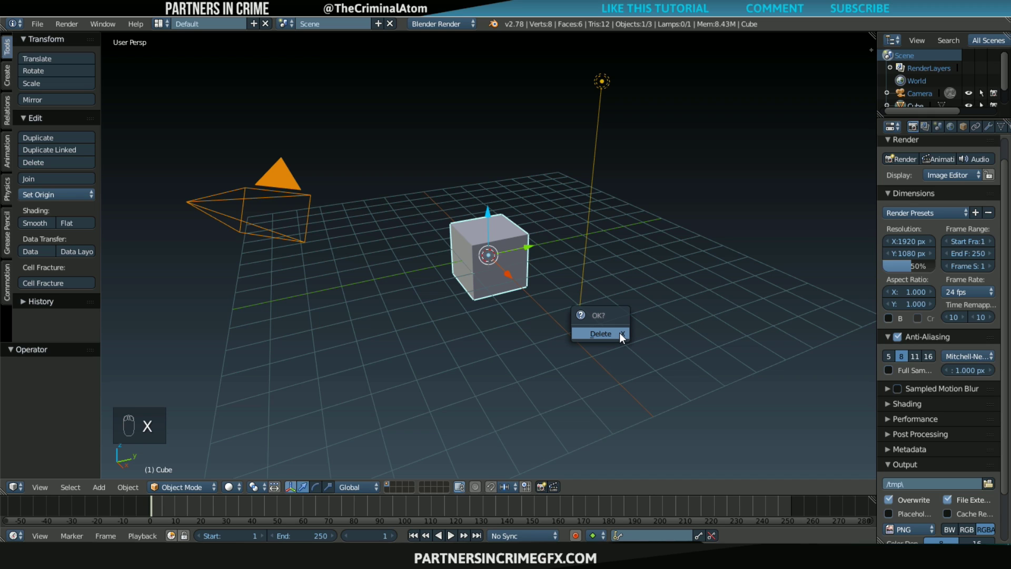
pyautogui.click(619, 333)
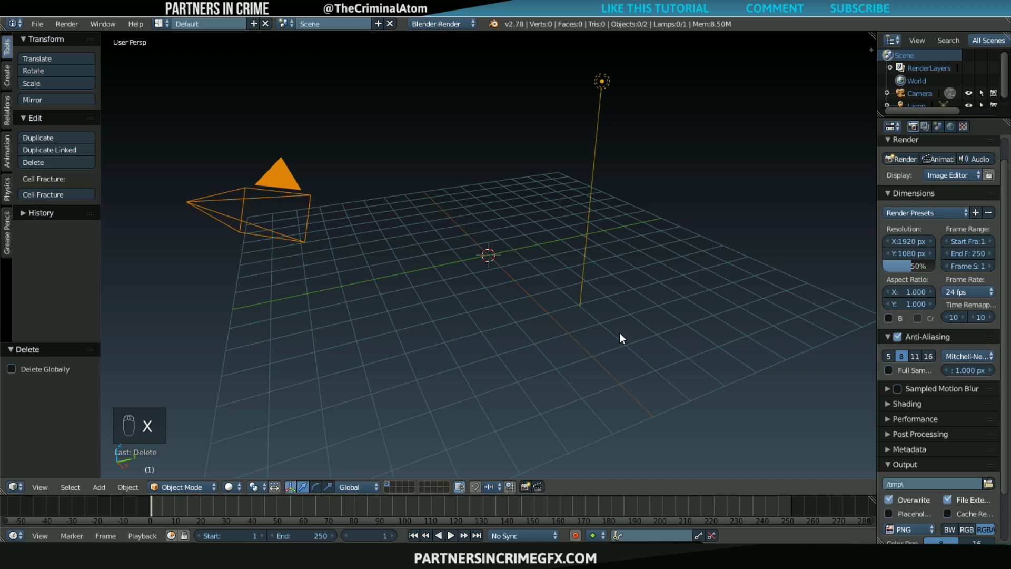
pyautogui.press('KP_7')
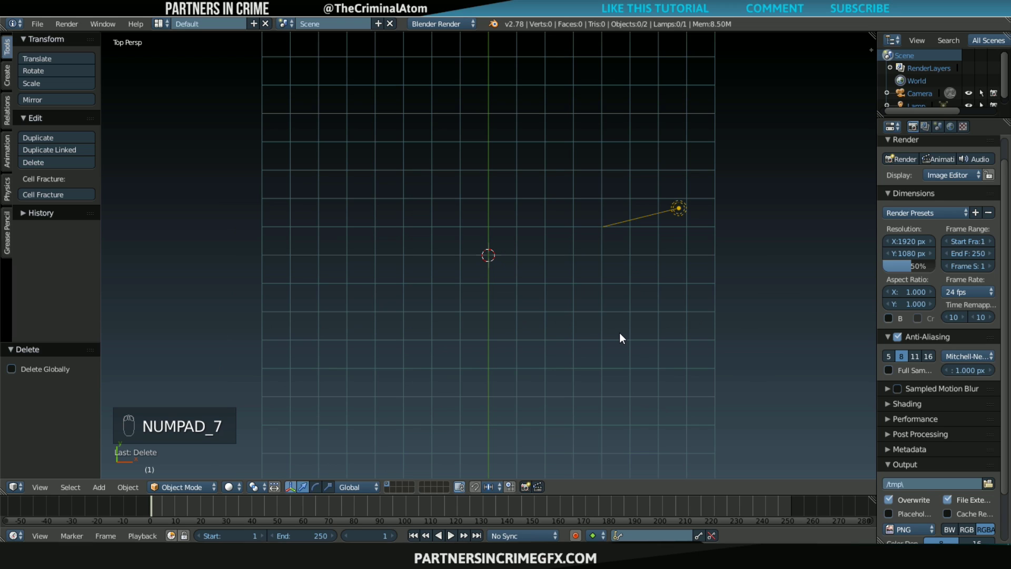
pyautogui.press('ctrl+alt+KP_0')
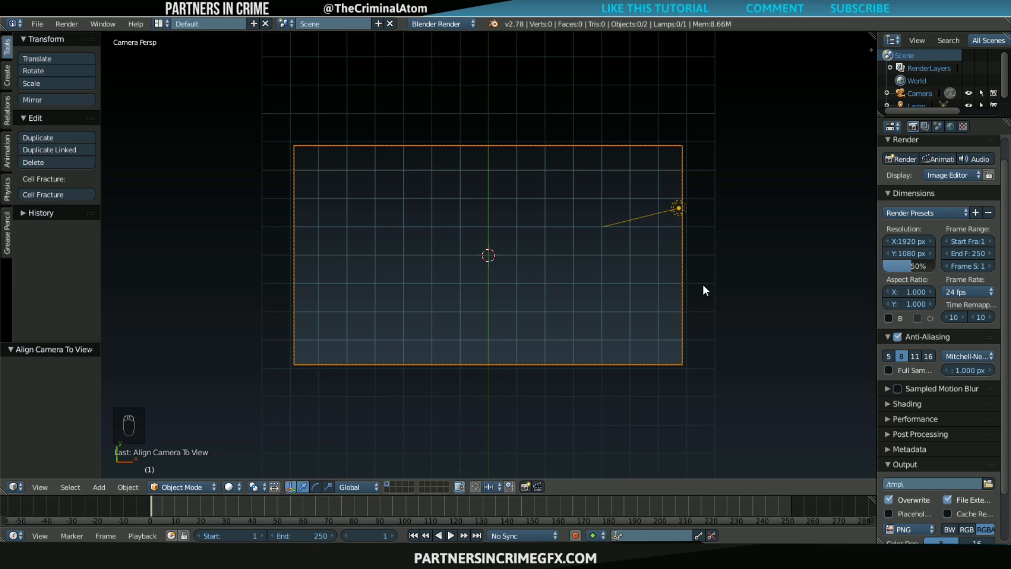
# - In the viewport display settings, turn off Outline Selected, Relationship Lines, Grid Floor and the X and Y axis lines
pyautogui.press('n')
pyautogui.scroll(10, 830, 235)
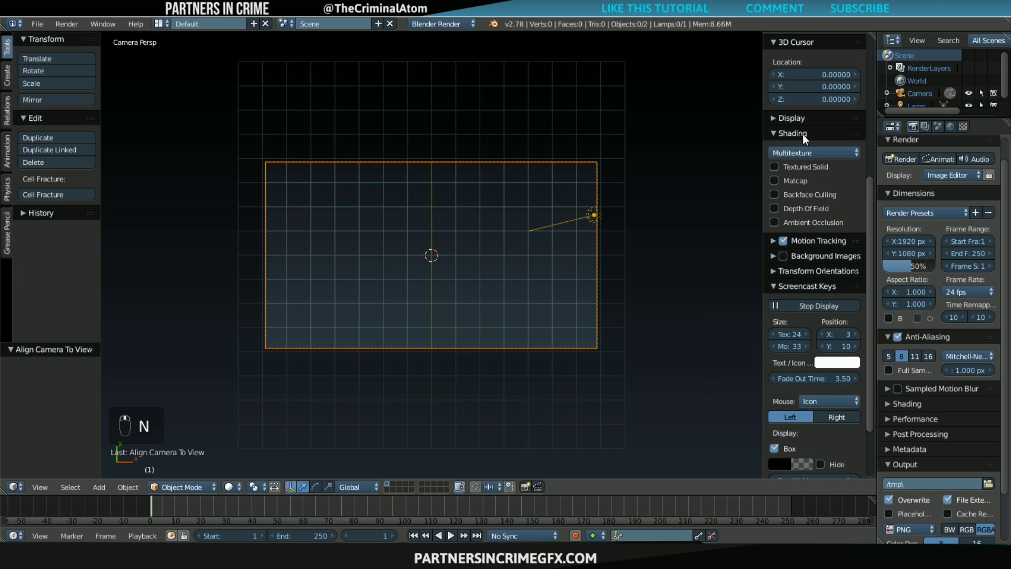
pyautogui.click(798, 117)
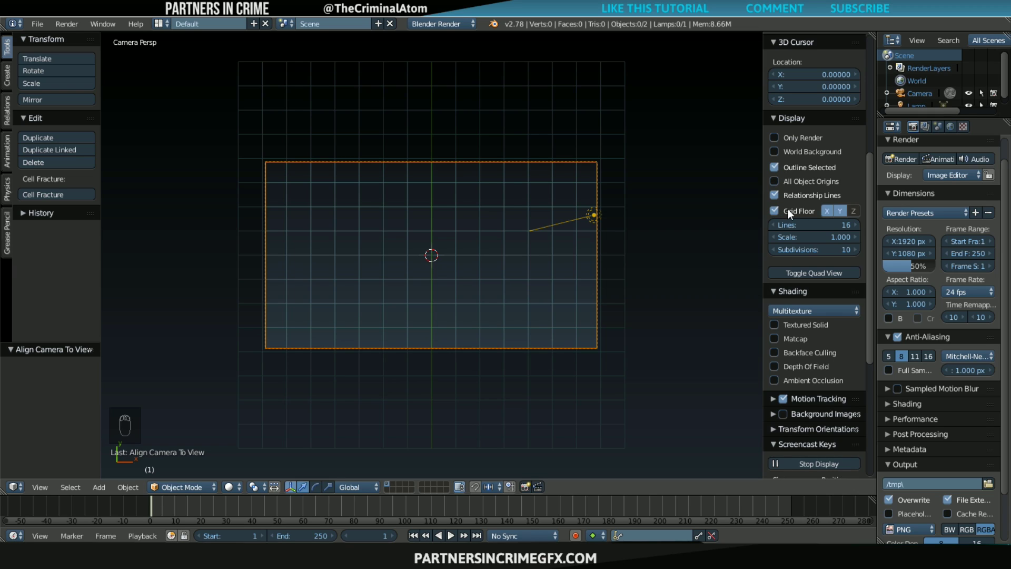
pyautogui.click(777, 166)
pyautogui.click(777, 194)
pyautogui.click(774, 211)
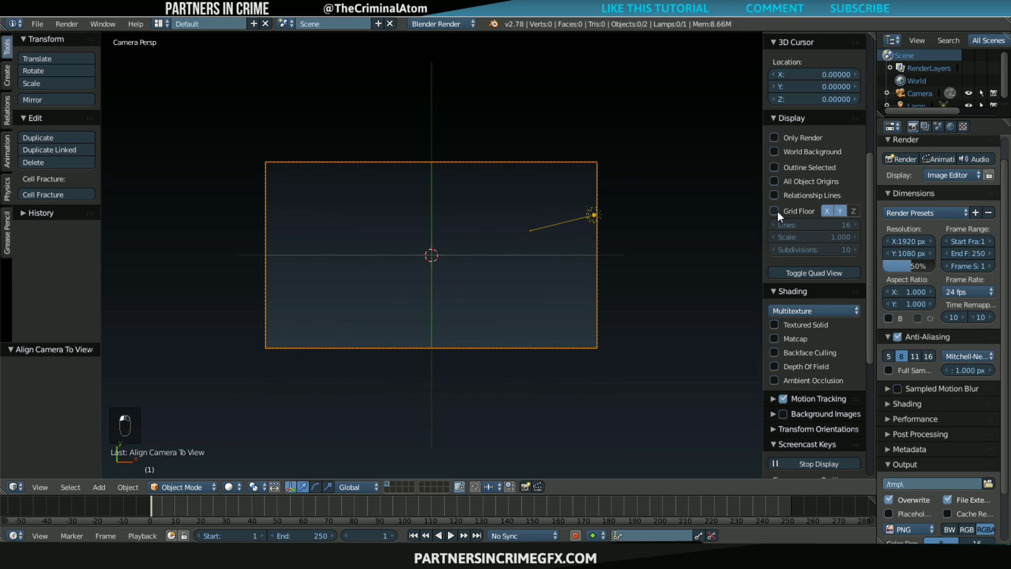
pyautogui.click(827, 211)
pyautogui.click(839, 211)
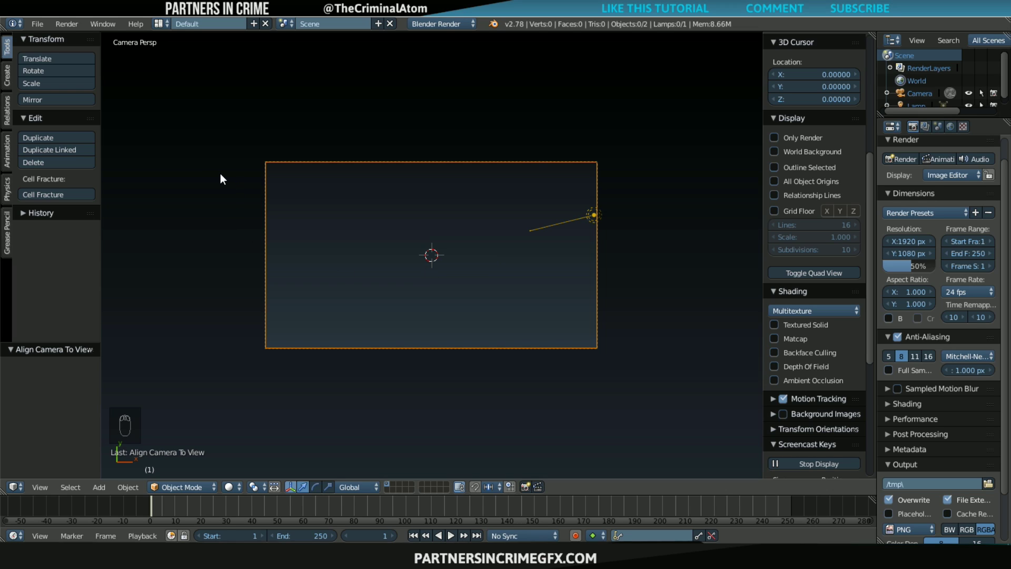
# - Delete the lamp and hide the viewport properties sidebar
pyautogui.rightClick(567, 222)
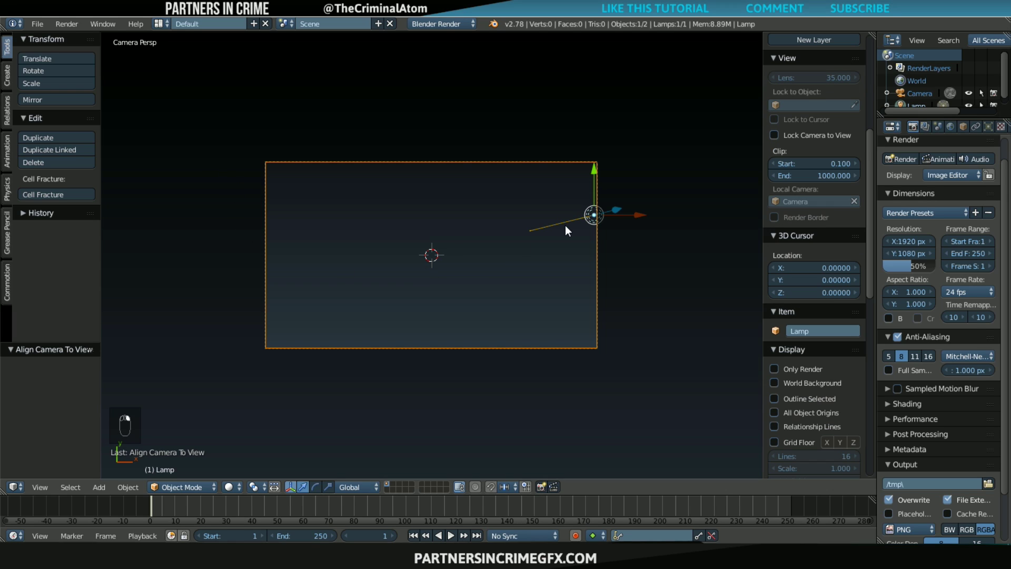
pyautogui.press('x')
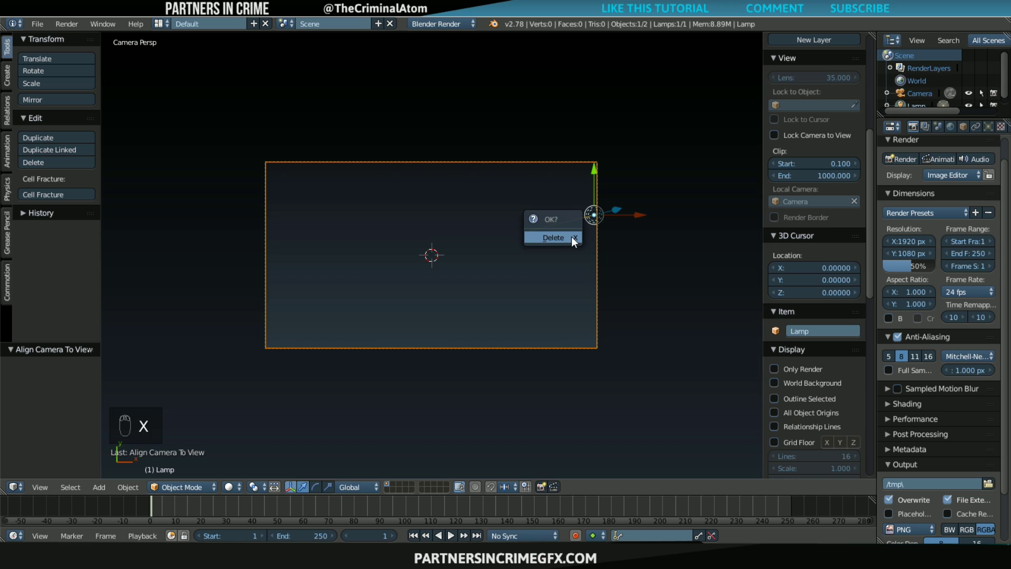
pyautogui.click(571, 236)
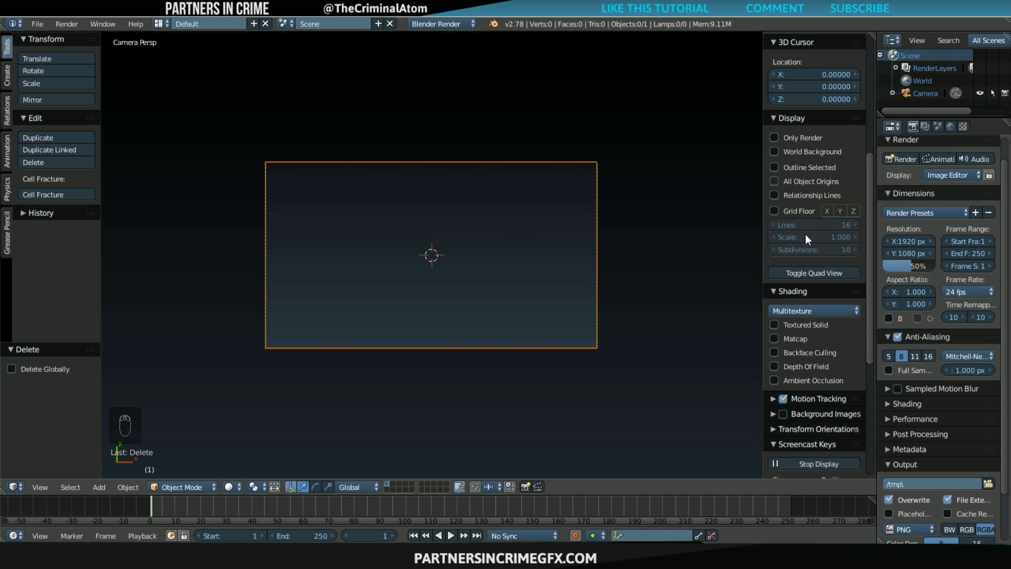
pyautogui.press('n')
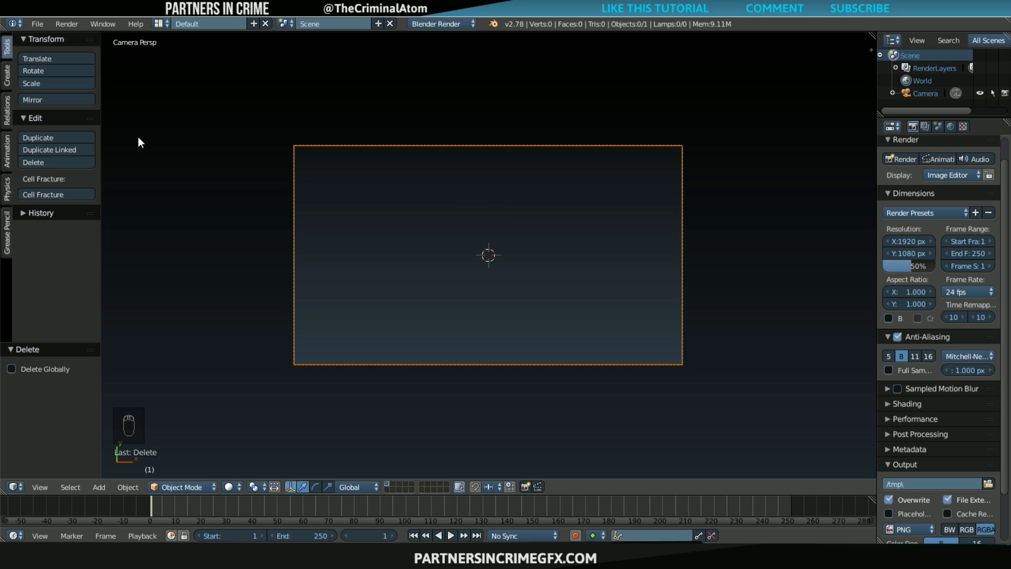
# - Add a Bezier circle and a plane at the origin
pyautogui.click(9, 78)
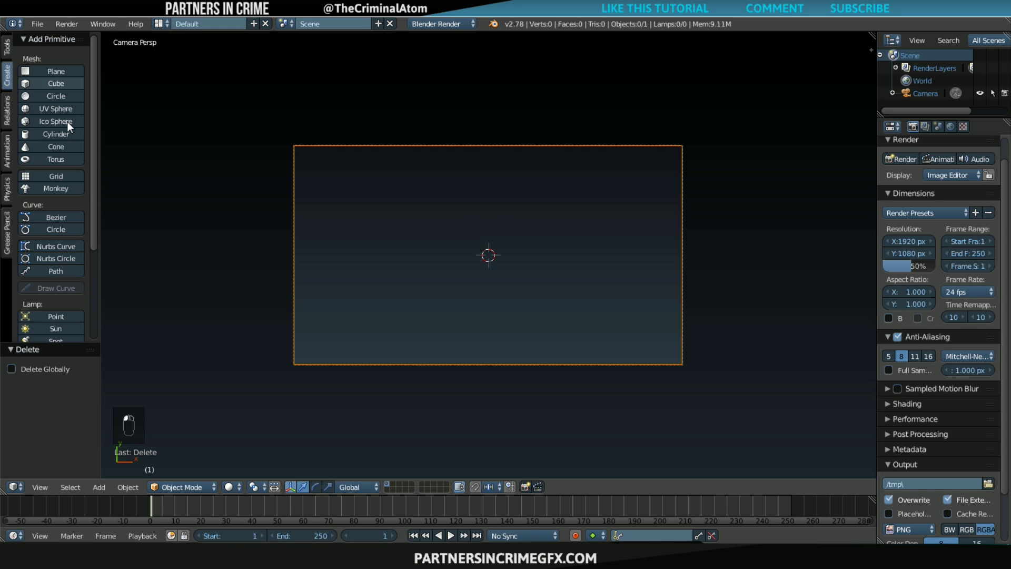
pyautogui.click(49, 232)
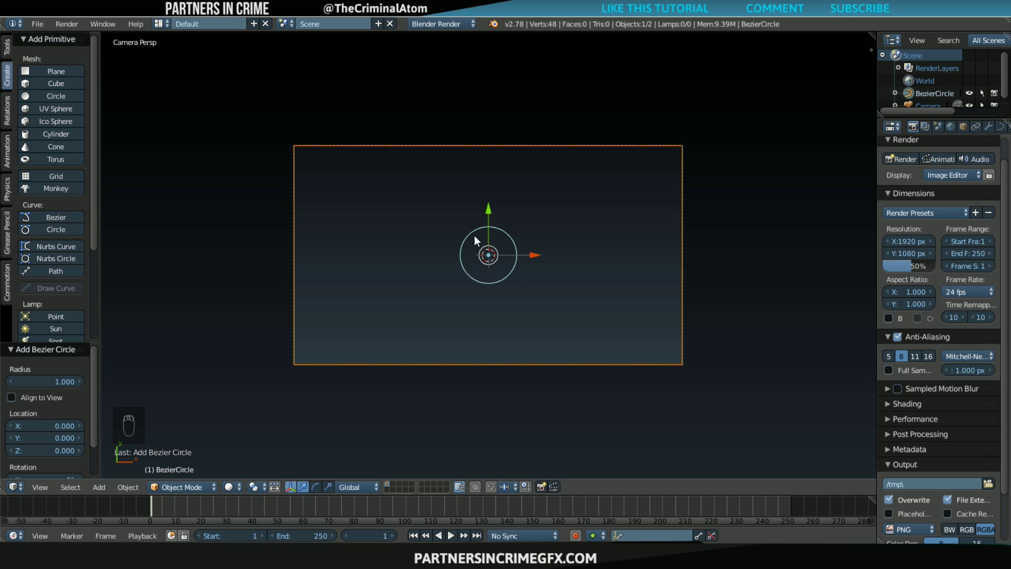
pyautogui.click(44, 69)
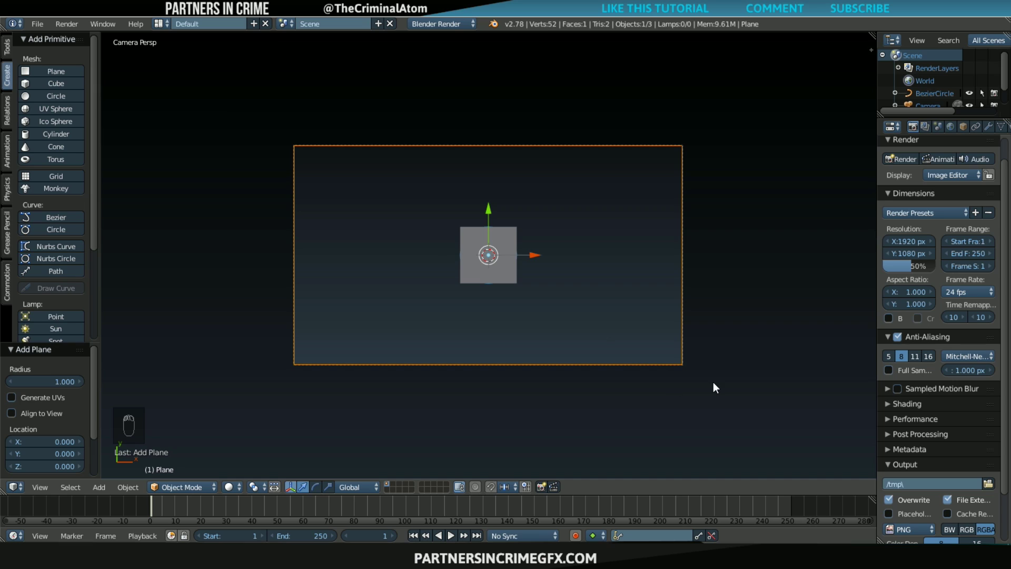
# - Scale the plane uniformly to about 0.388, then by about 0.051 along X to form a thin vertical bar
pyautogui.press('s')
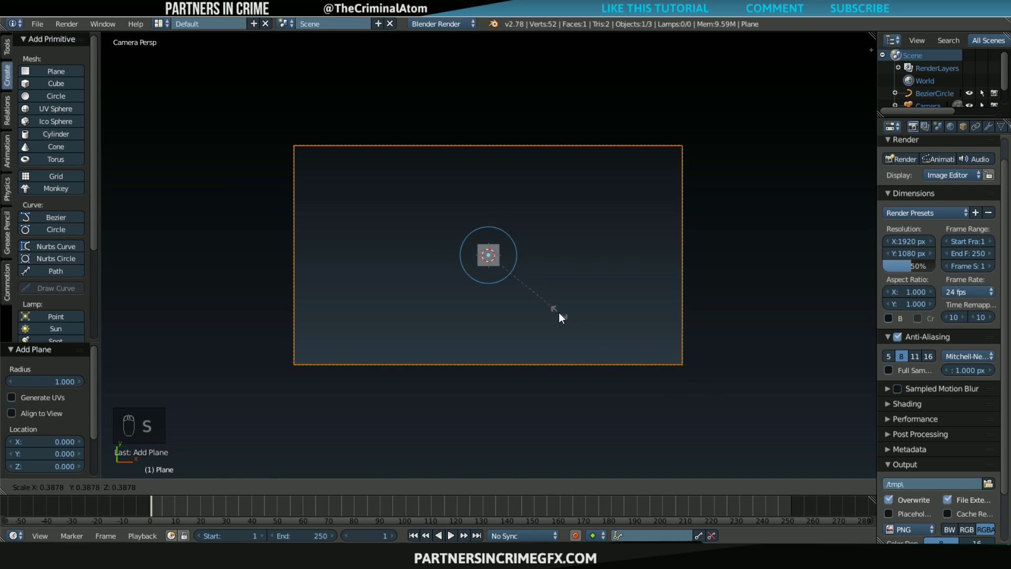
pyautogui.click(558, 312)
pyautogui.scroll(3, 479, 232)
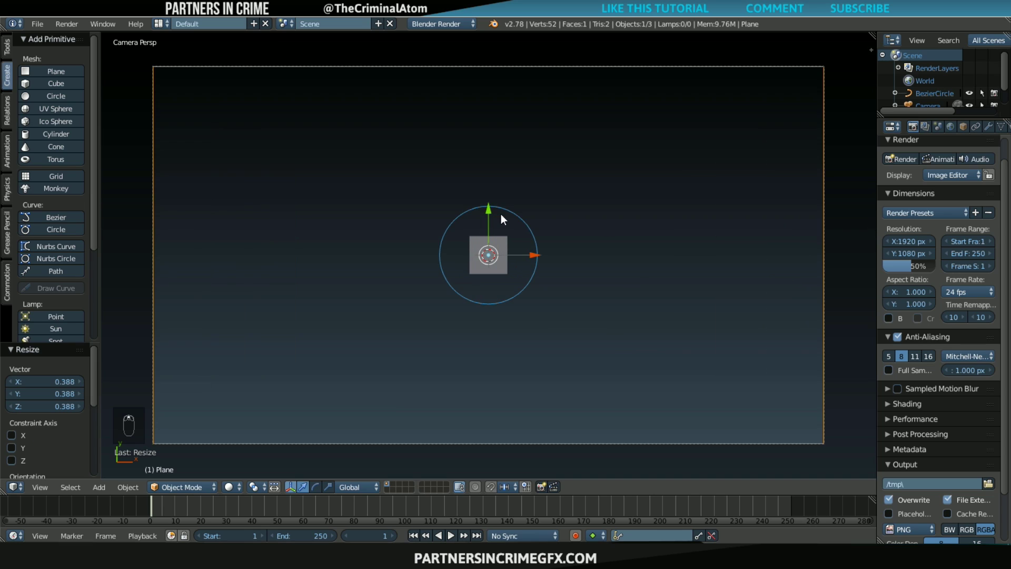
pyautogui.press('s')
pyautogui.press('x')
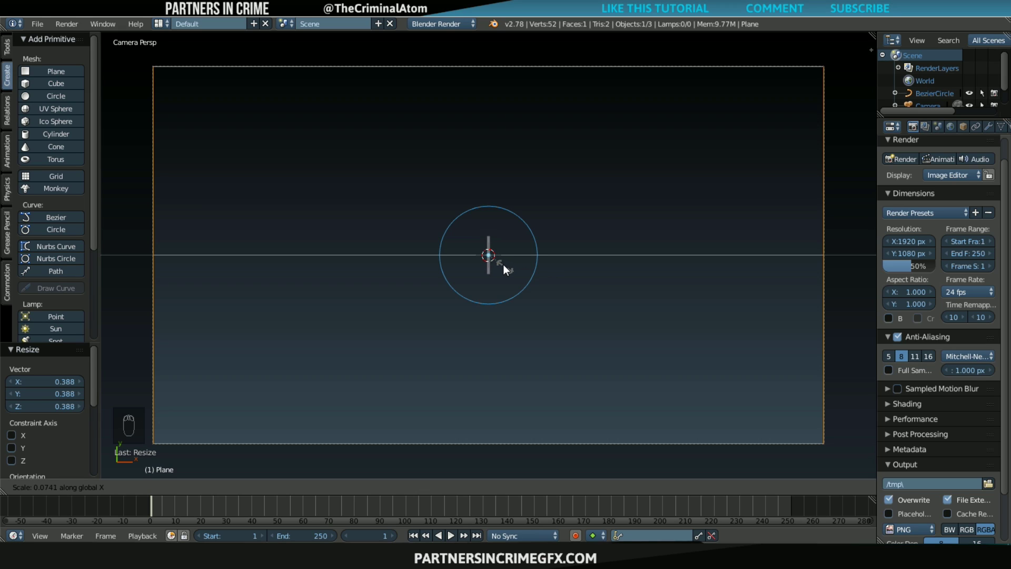
pyautogui.click(500, 265)
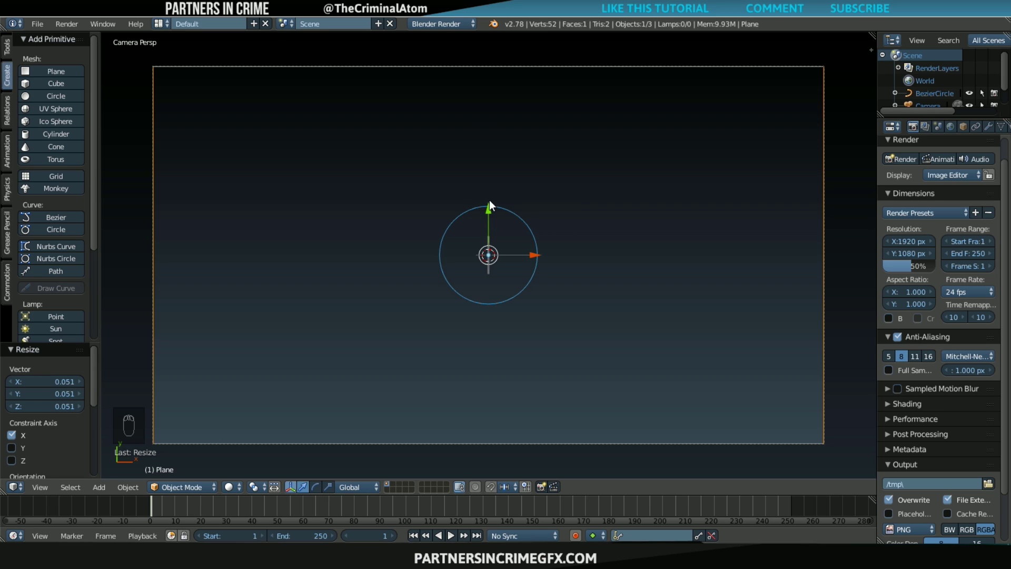
# - Add an Array modifier to the plane and switch it from relative offset to constant offset
pyautogui.click(989, 127)
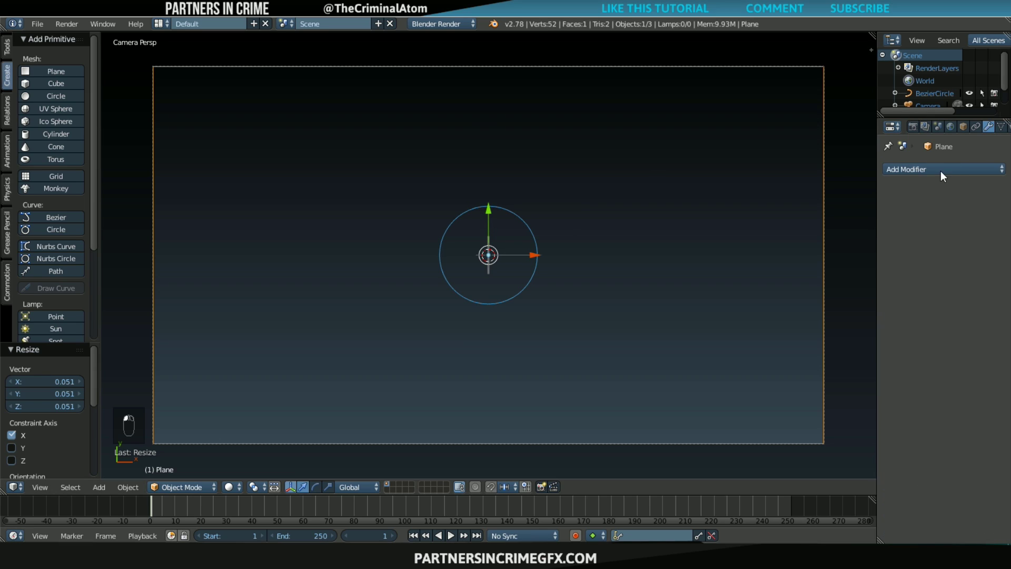
pyautogui.click(939, 171)
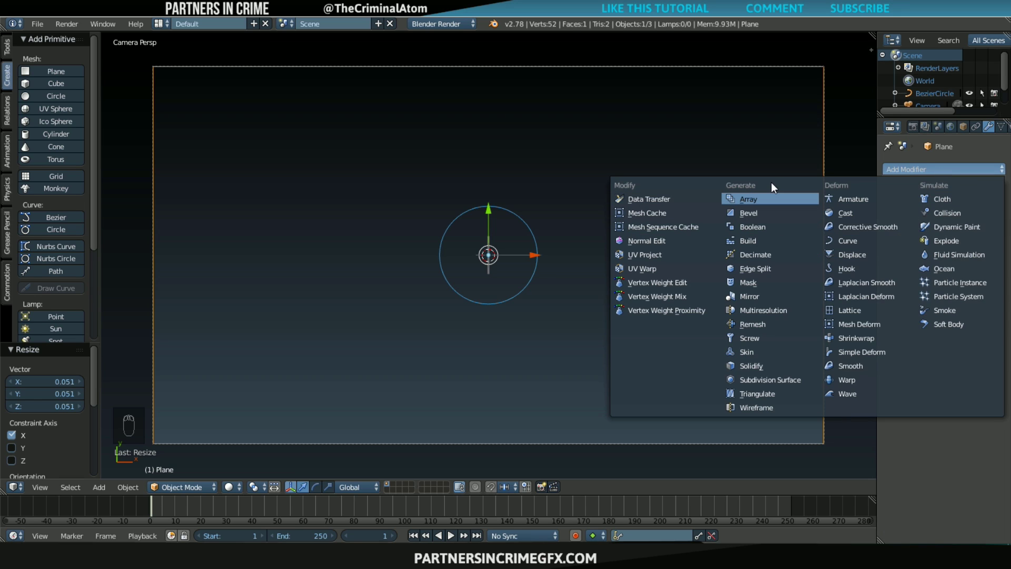
pyautogui.click(744, 200)
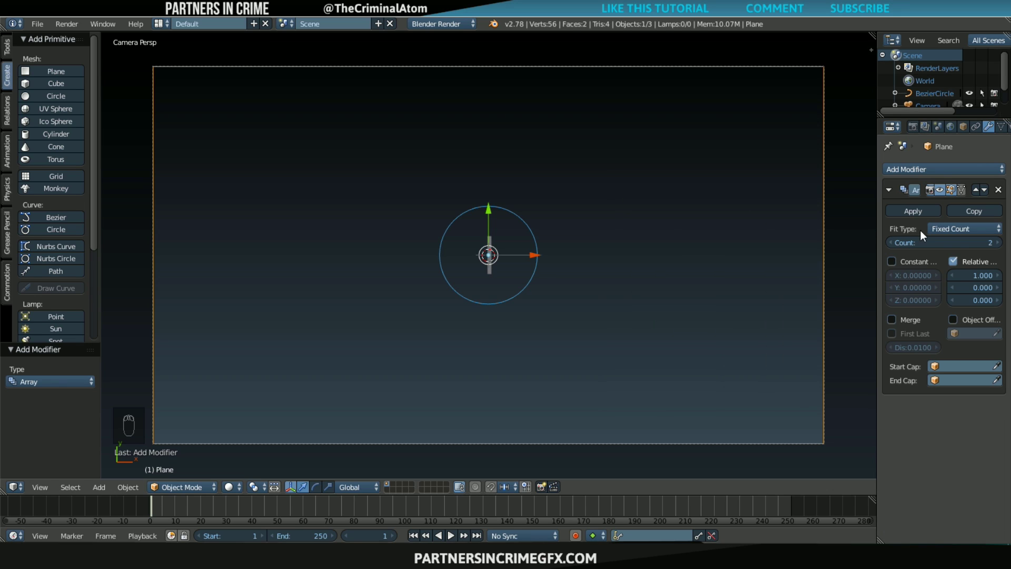
pyautogui.click(955, 261)
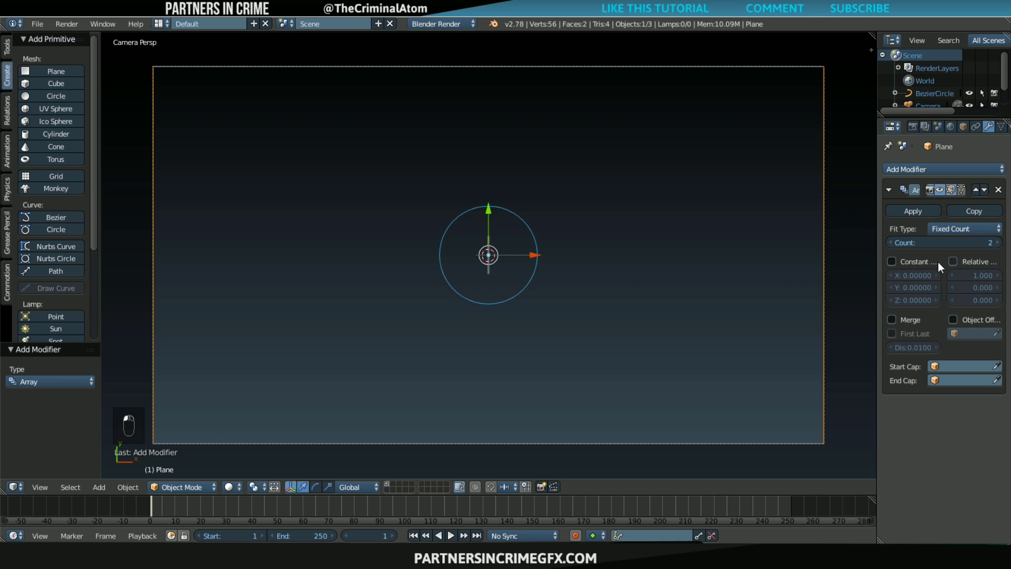
pyautogui.click(909, 263)
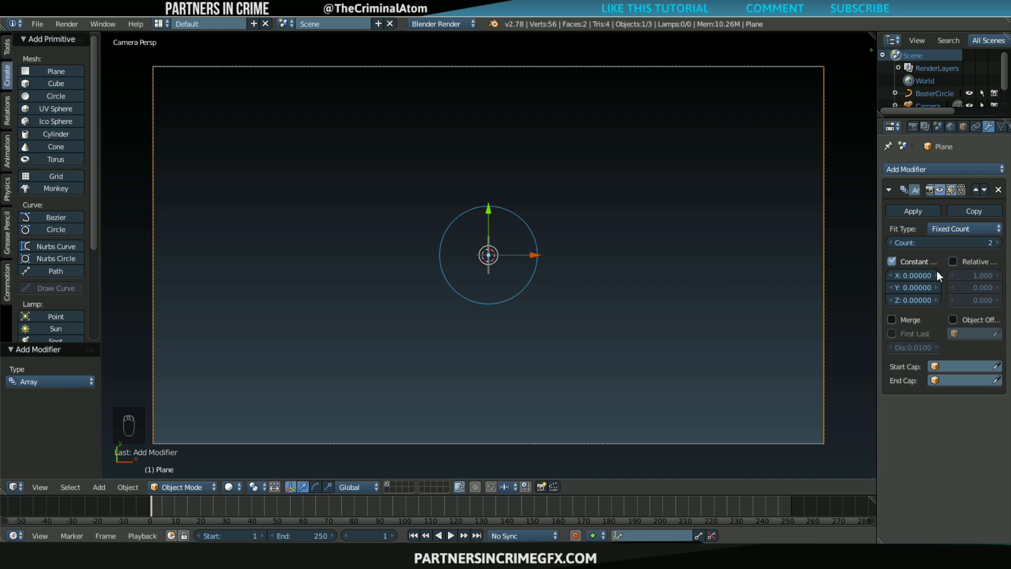
# - Set the array's constant X offset to 27.41 and its count to 32
pyautogui.click(915, 274)
pyautogui.write('27.41')
pyautogui.press('Return')
pyautogui.click(921, 242)
pyautogui.write('32')
pyautogui.press('Return')
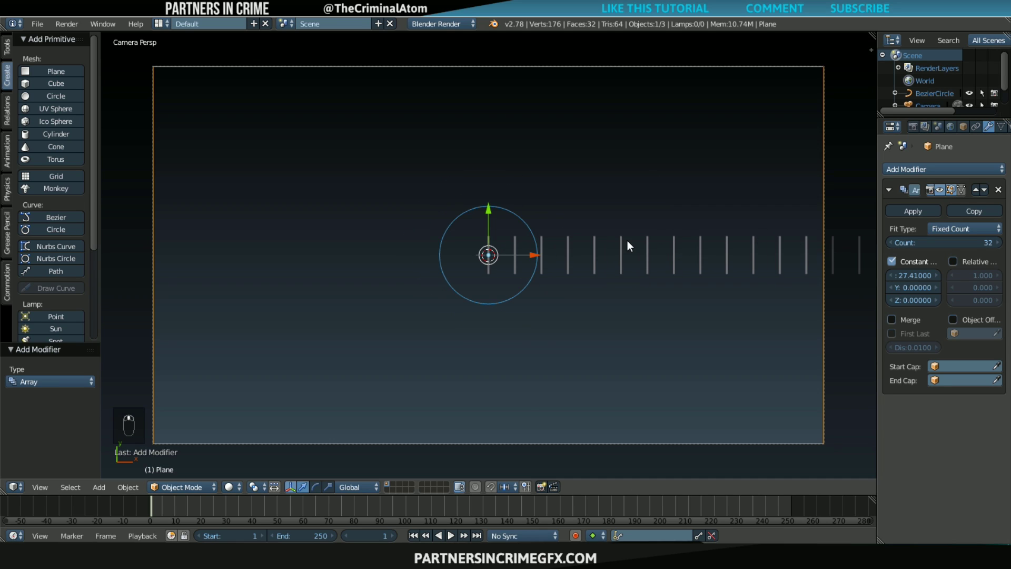
# - Add a Curve modifier that bends the bars around the Bezier circle, and scale the plane uniformly by about 0.362
pyautogui.click(943, 170)
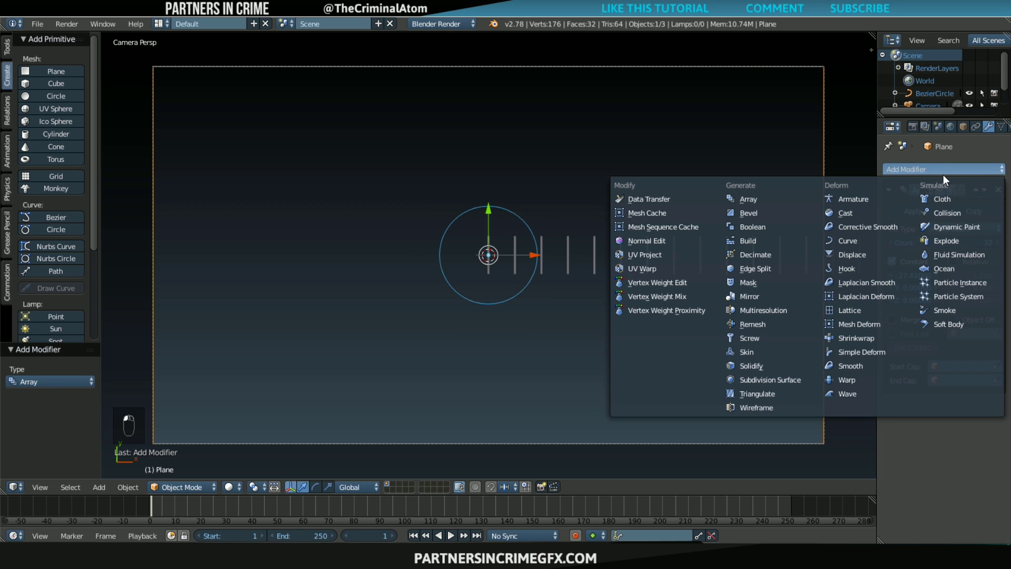
pyautogui.click(865, 241)
pyautogui.click(936, 461)
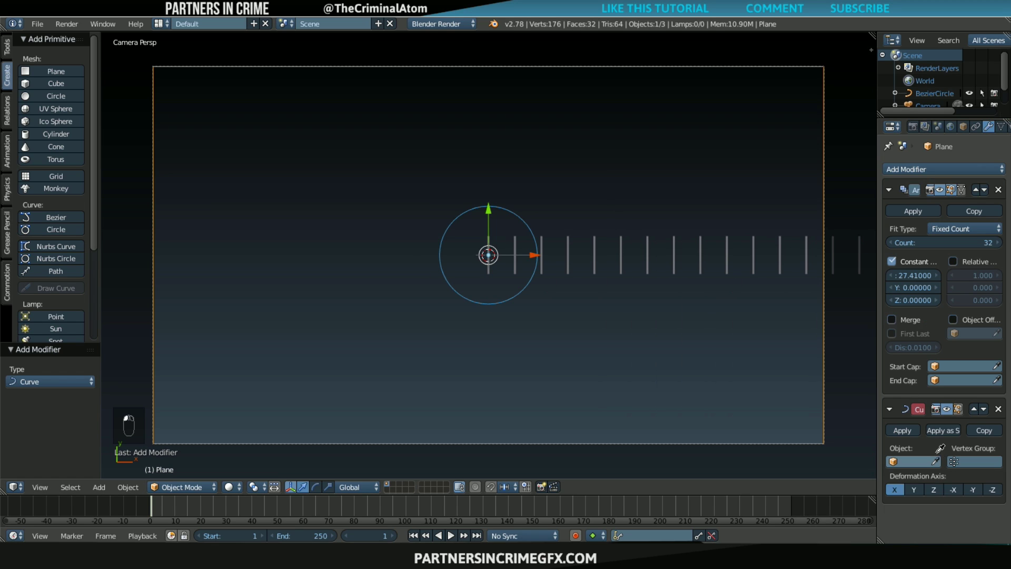
pyautogui.click(517, 294)
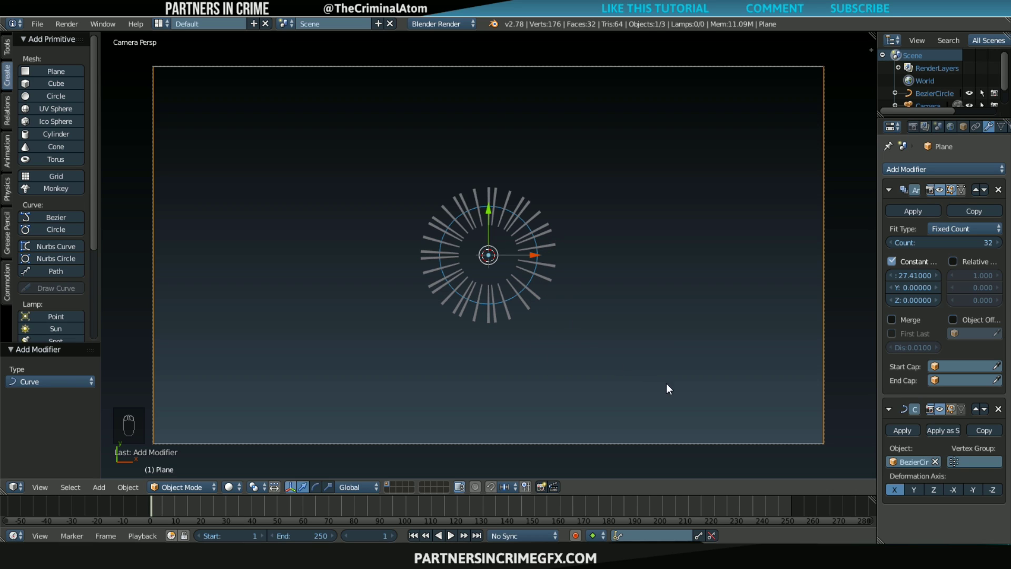
pyautogui.press('s')
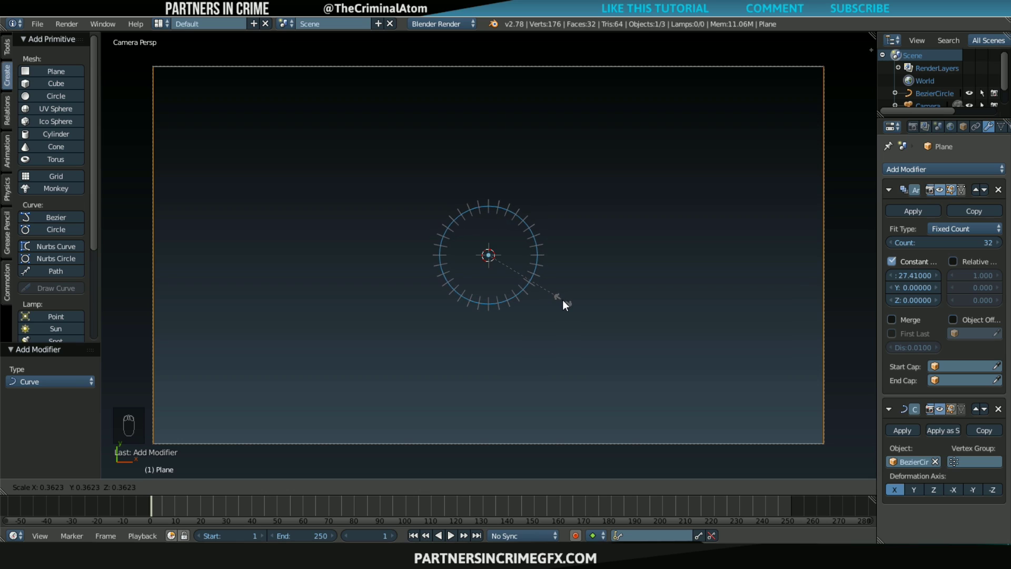
pyautogui.click(563, 299)
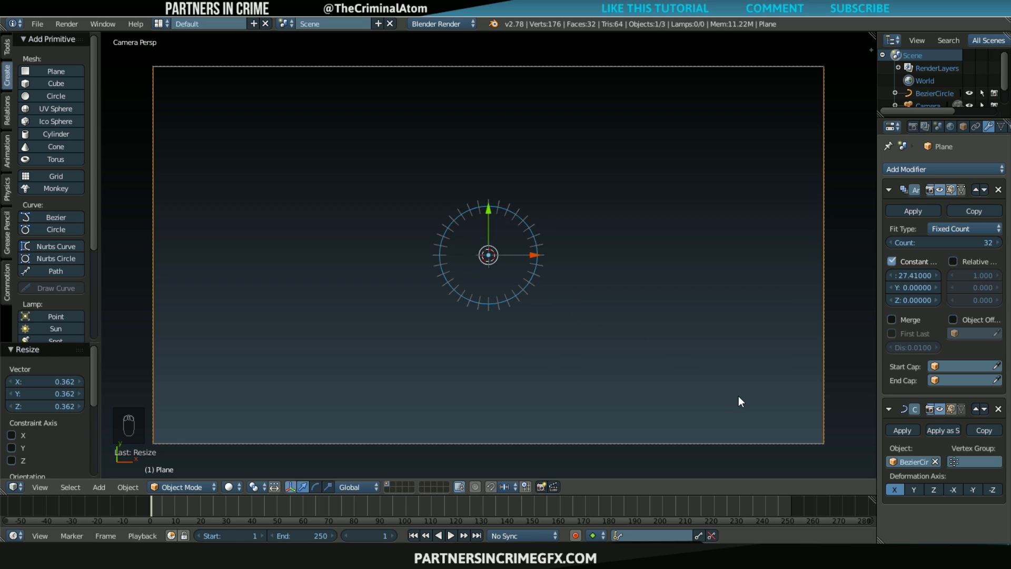
# - Scale the plane by about 0.418 along Y to shorten the radial bars
pyautogui.press('s')
pyautogui.press('y')
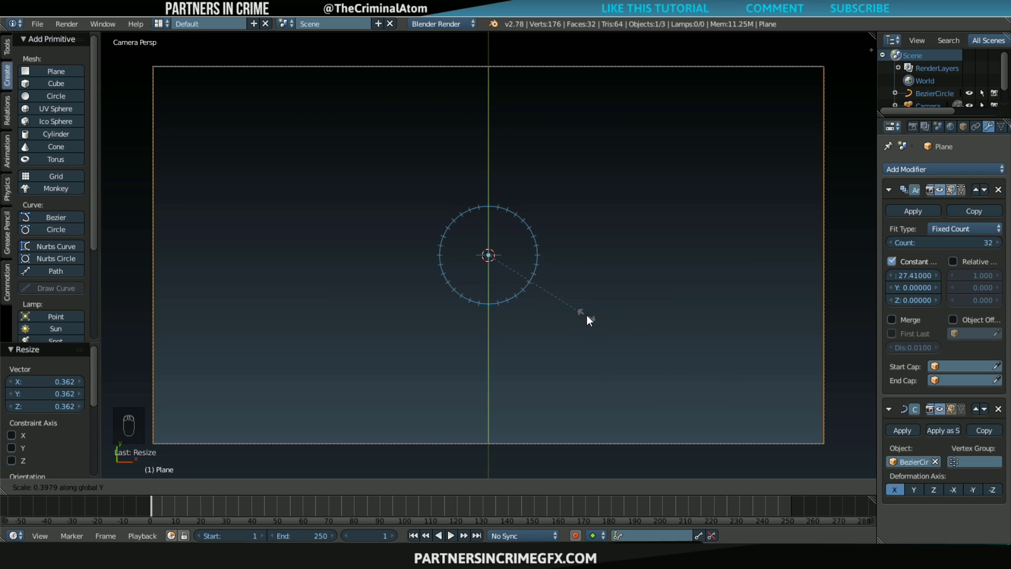
pyautogui.click(590, 318)
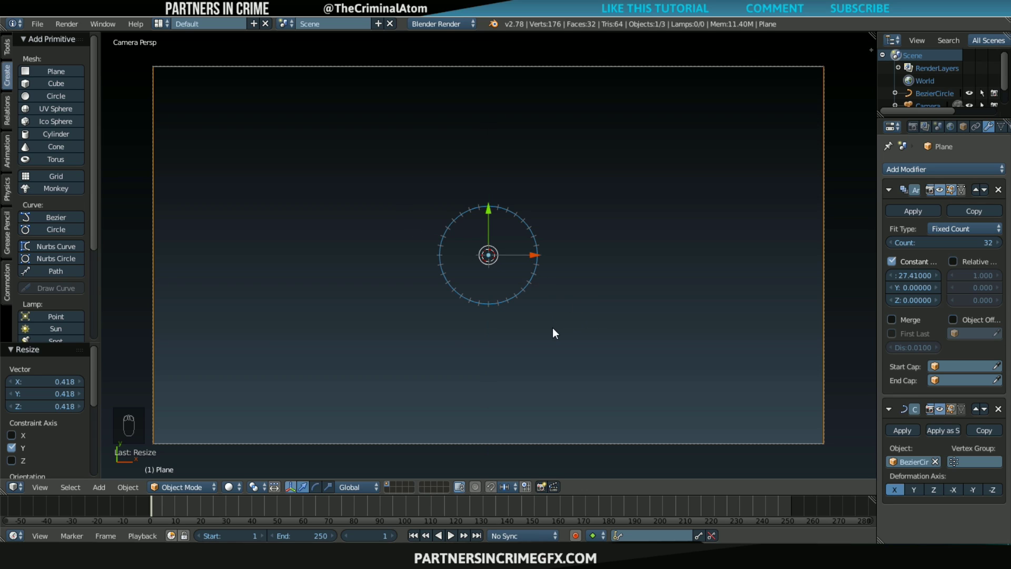
pyautogui.scroll(3, 552, 328)
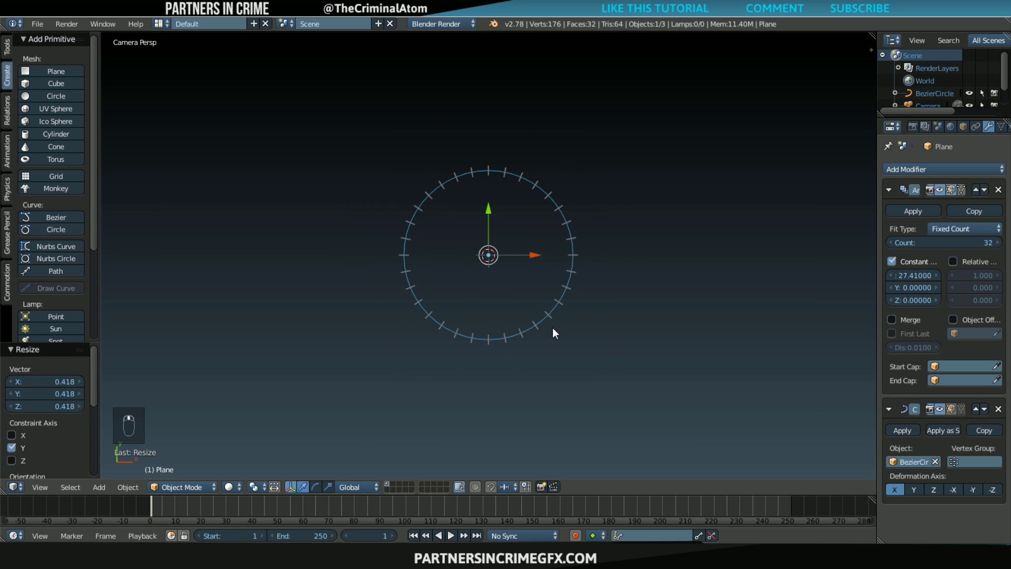
pyautogui.scroll(-4, 552, 328)
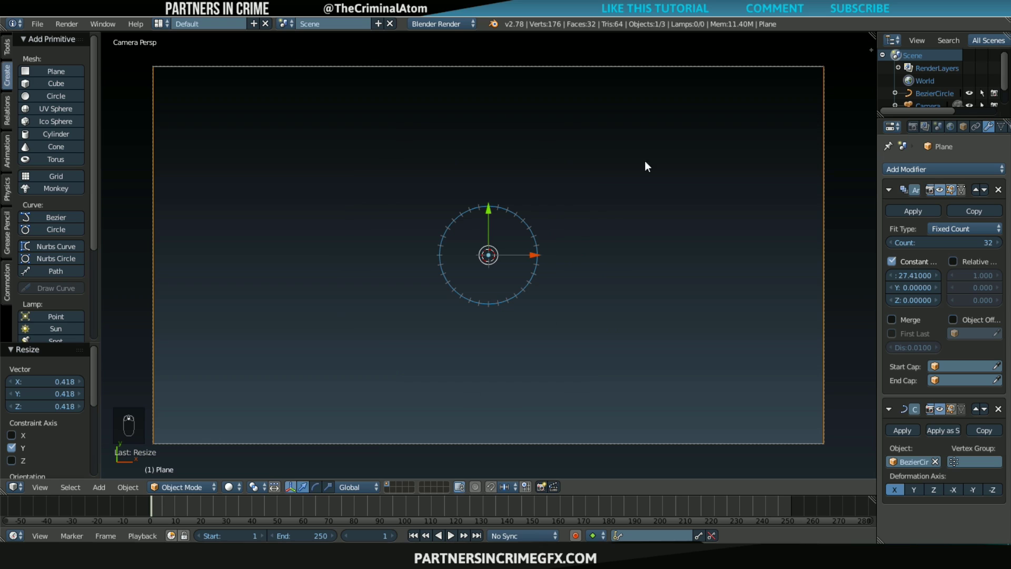
pyautogui.scroll(-1, 984, 128)
pyautogui.scroll(-2, 824, 169)
pyautogui.scroll(2, 559, 239)
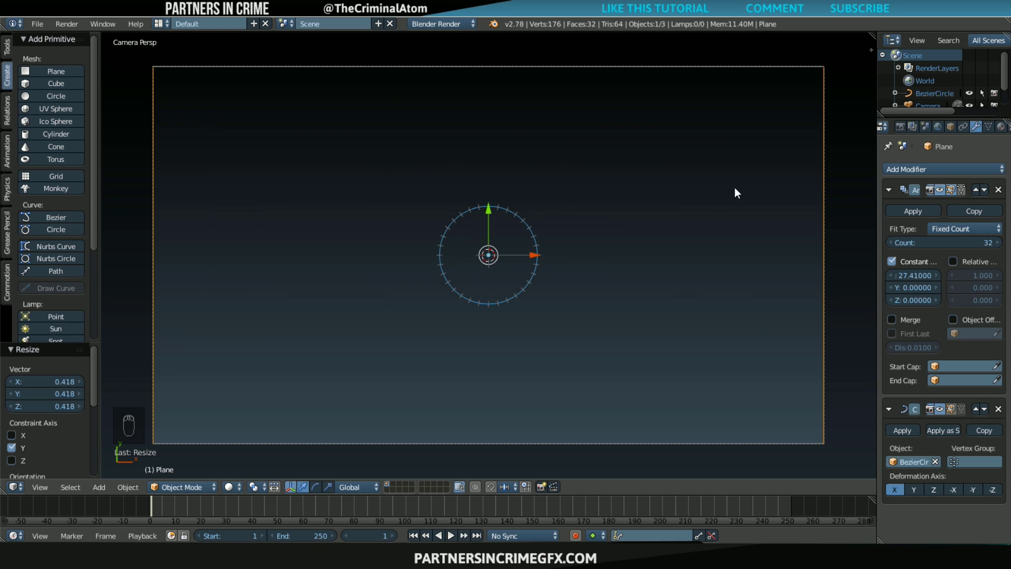
# - Create a new material for the radial bars and make it shadeless
pyautogui.scroll(-3, 992, 134)
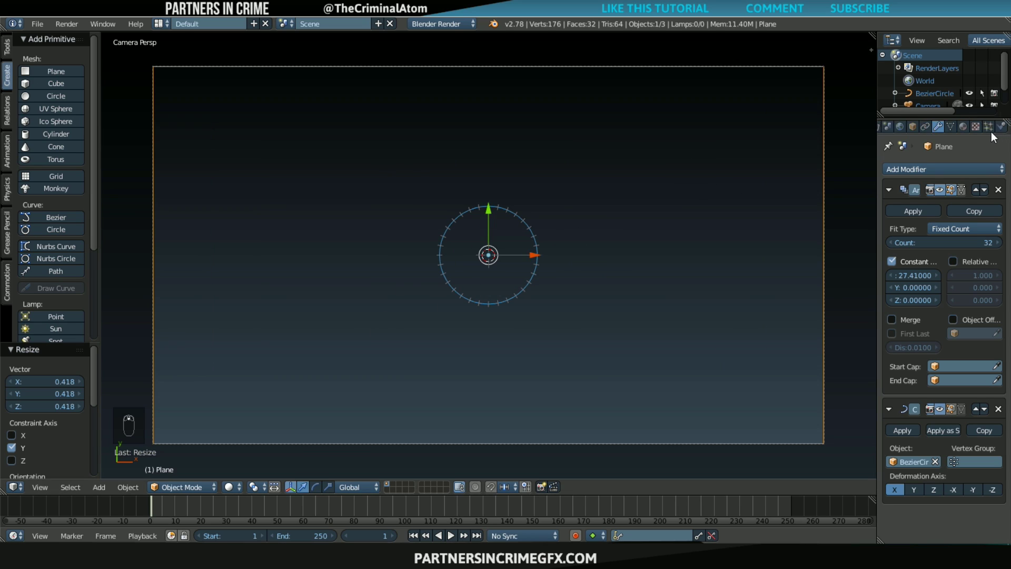
pyautogui.click(963, 126)
pyautogui.click(940, 211)
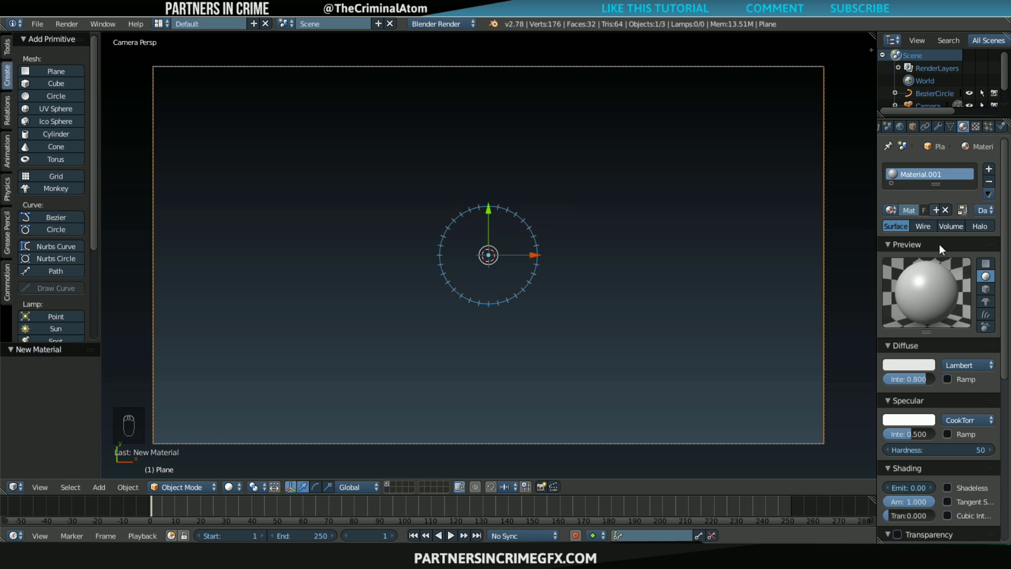
pyautogui.click(960, 486)
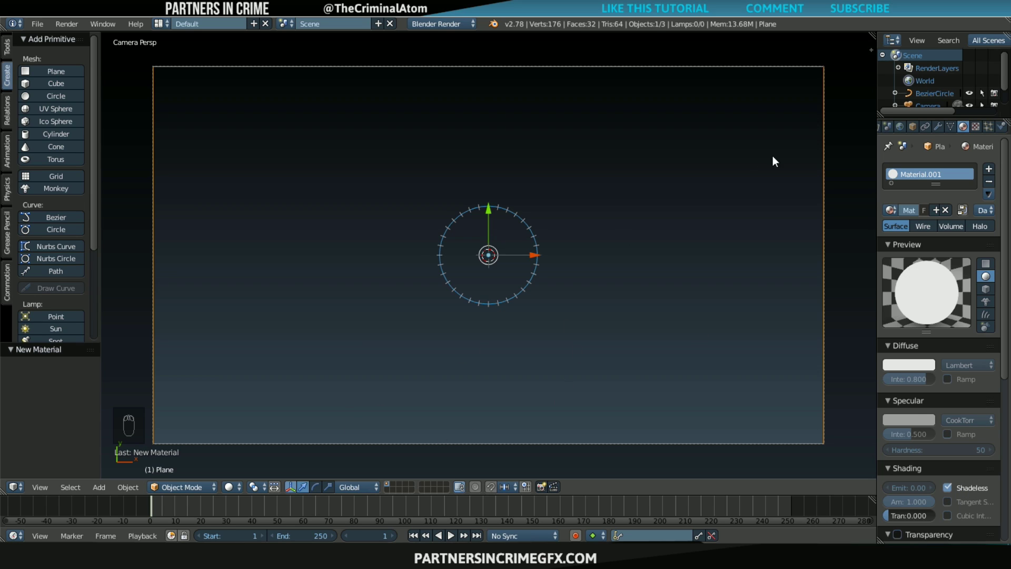
# - Set the material's diffuse colour to light blue and name the material HUD Element
pyautogui.click(906, 363)
pyautogui.click(877, 209)
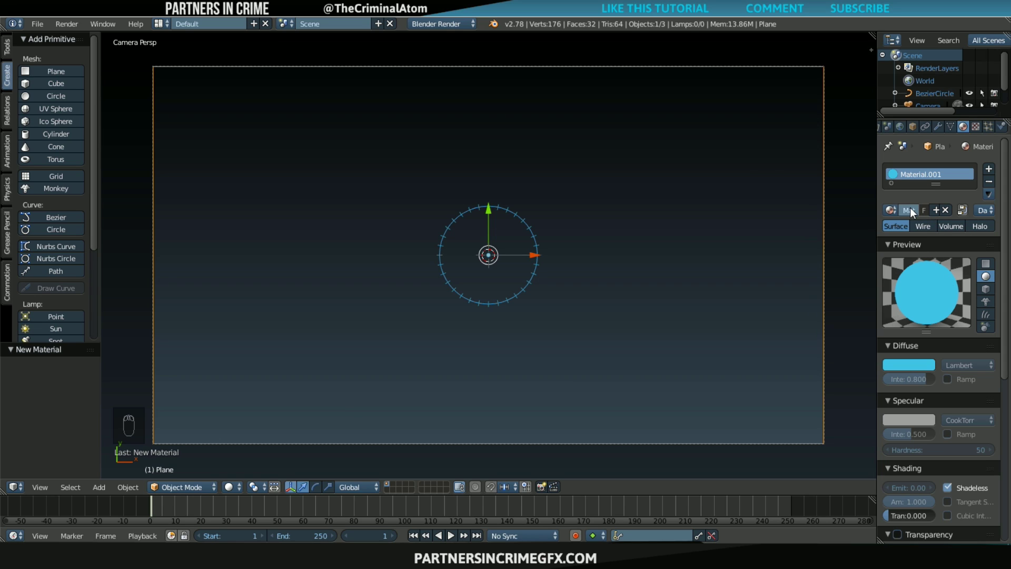
pyautogui.write('Element')
pyautogui.press('Return')
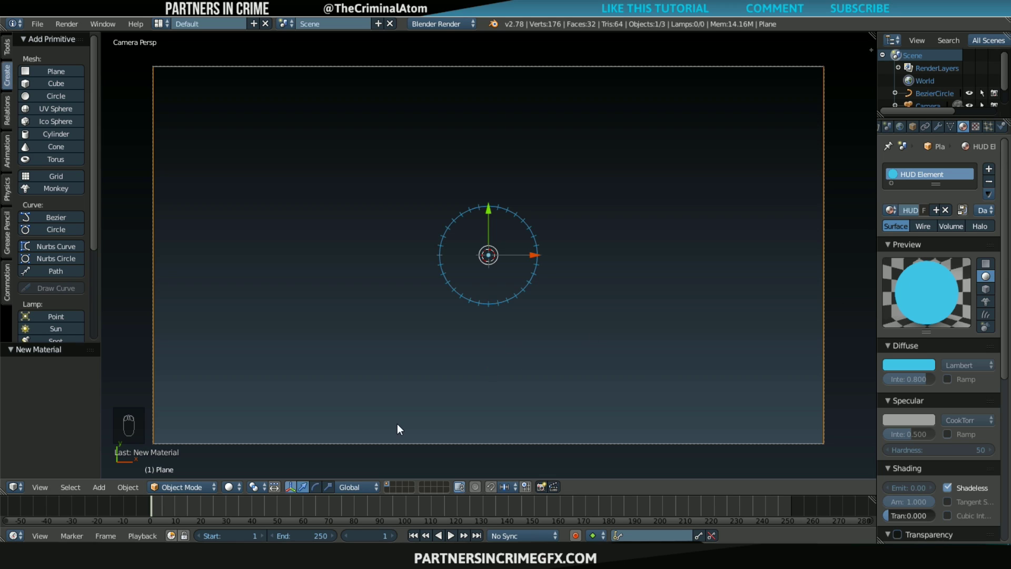
# - Switch the 3D viewport shading to Material to preview the coloured bars
pyautogui.click(229, 487)
pyautogui.click(271, 408)
pyautogui.scroll(1, 467, 239)
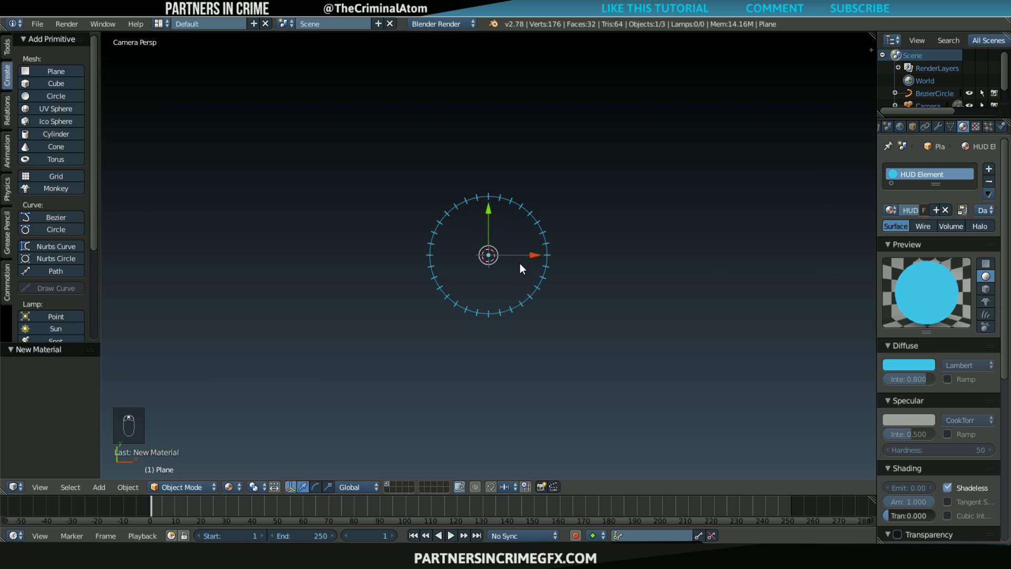
pyautogui.scroll(-1, 520, 268)
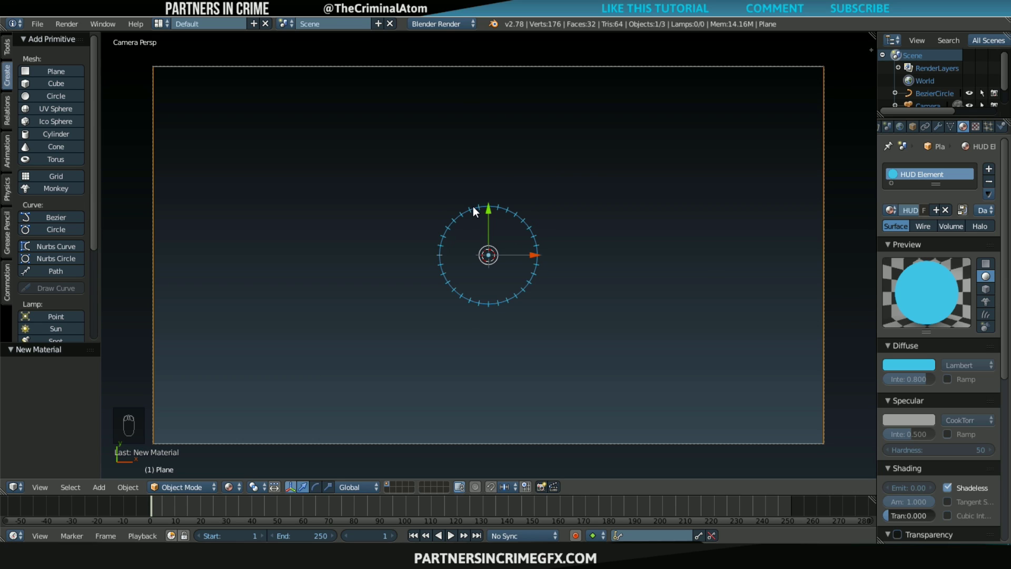
pyautogui.scroll(2, 472, 205)
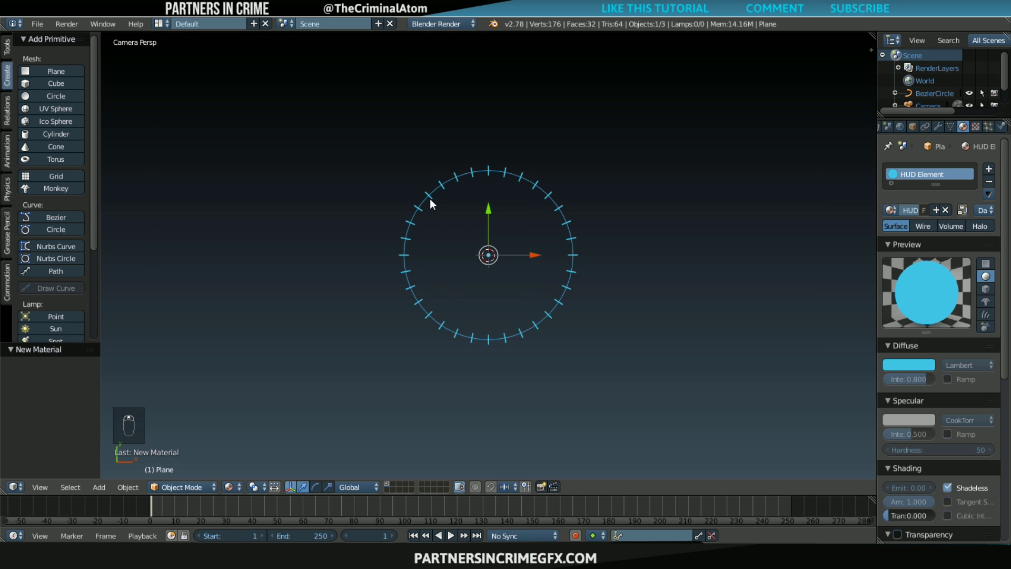
# - Duplicate the bars in place and set the duplicate's array count to 154
pyautogui.hotkey('shift', 'd')
pyautogui.rightClick(507, 210)
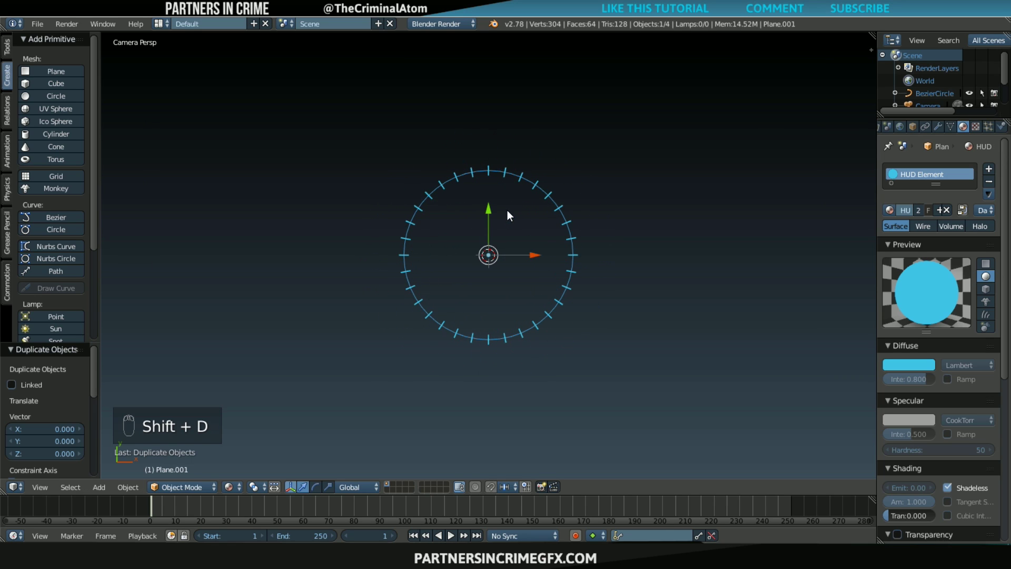
pyautogui.click(937, 128)
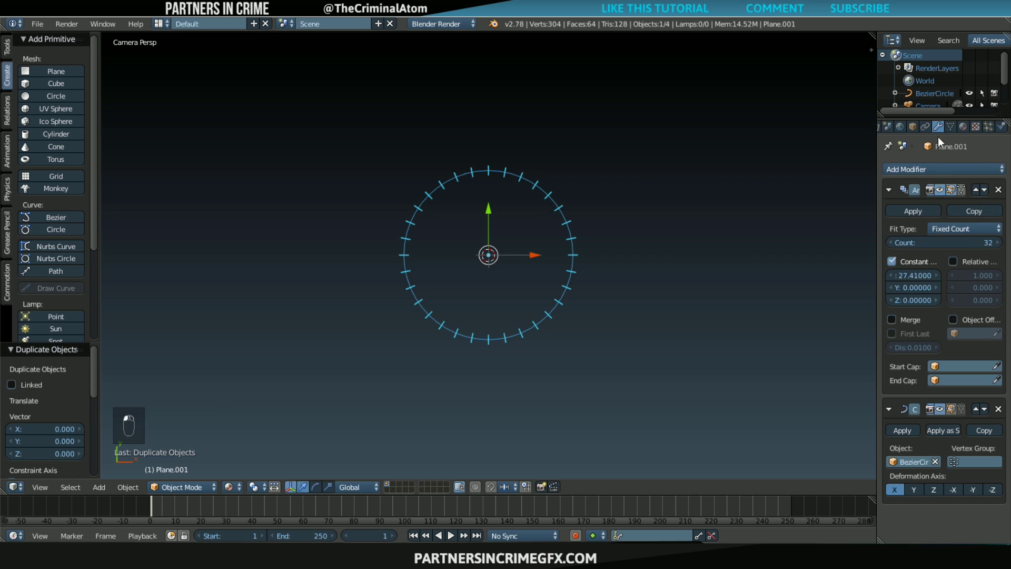
pyautogui.click(942, 243)
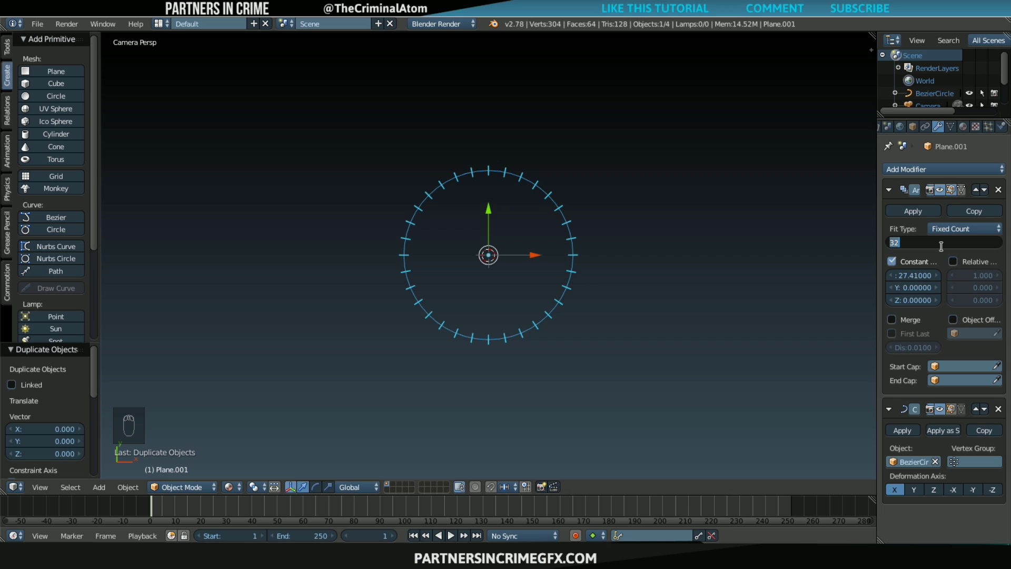
pyautogui.write('154')
pyautogui.press('Return')
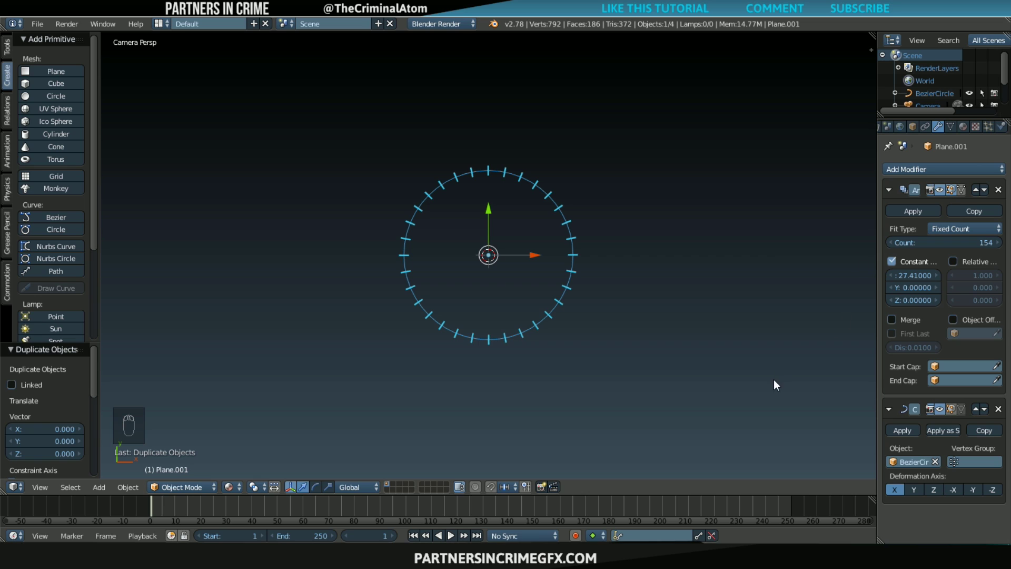
# - Scale the duplicated bars uniformly by about 0.214, then enlarge them uniformly by about 4.562
pyautogui.press('s')
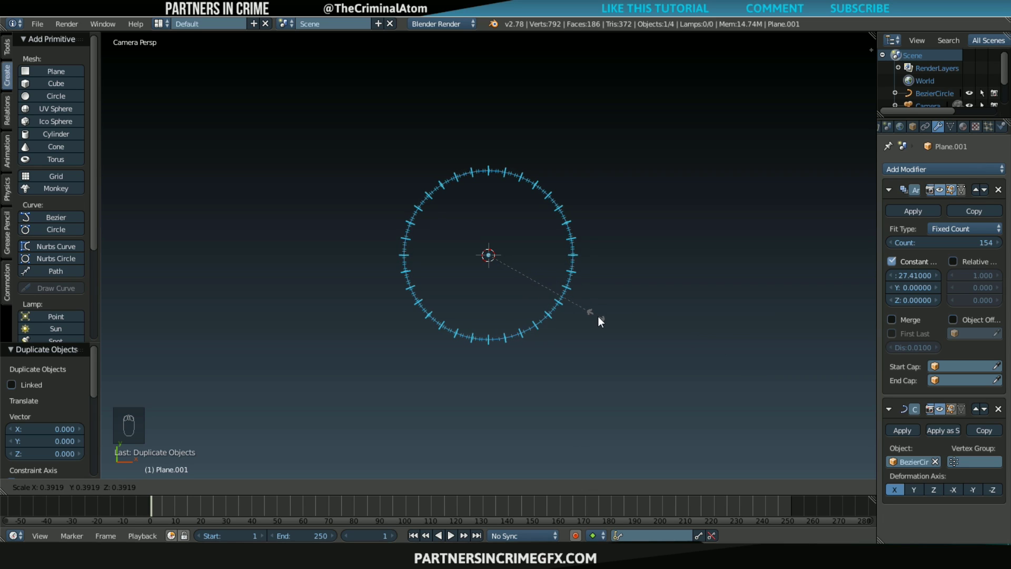
pyautogui.click(548, 287)
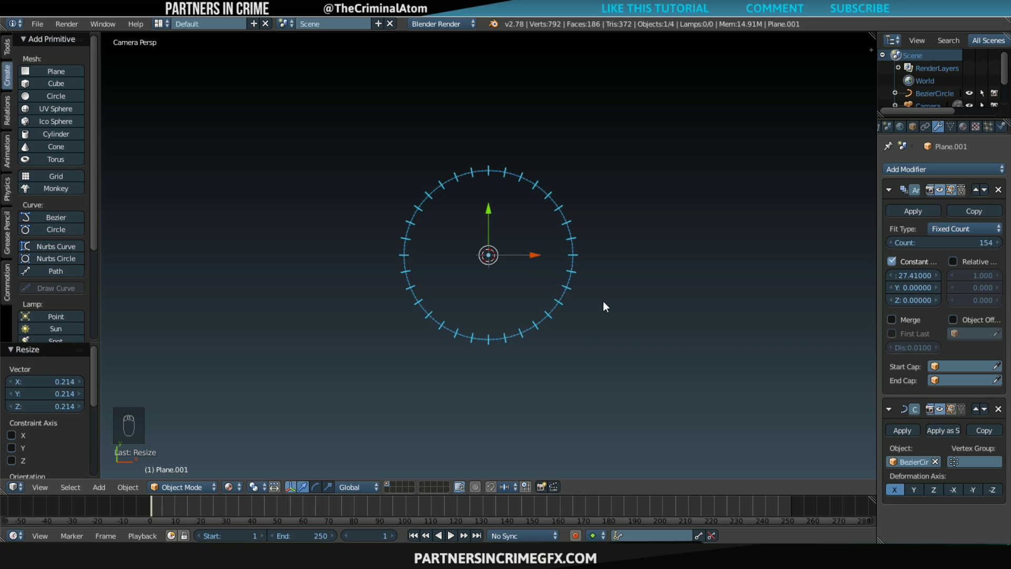
pyautogui.press('s')
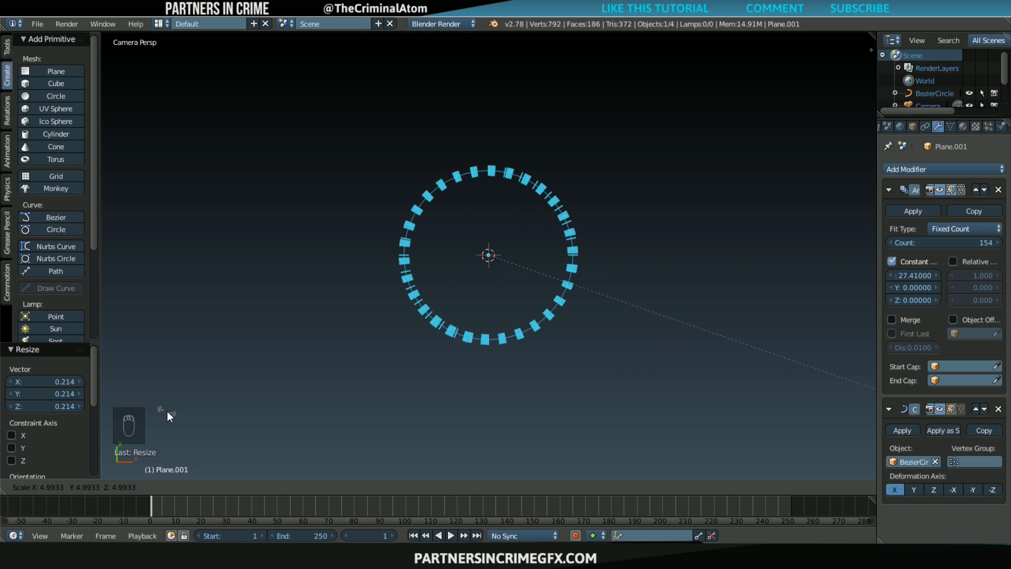
pyautogui.click(132, 382)
# - Scale the duplicated bars by about 2.390 along X and by about 0.296 along Y
pyautogui.press('s')
pyautogui.press('x')
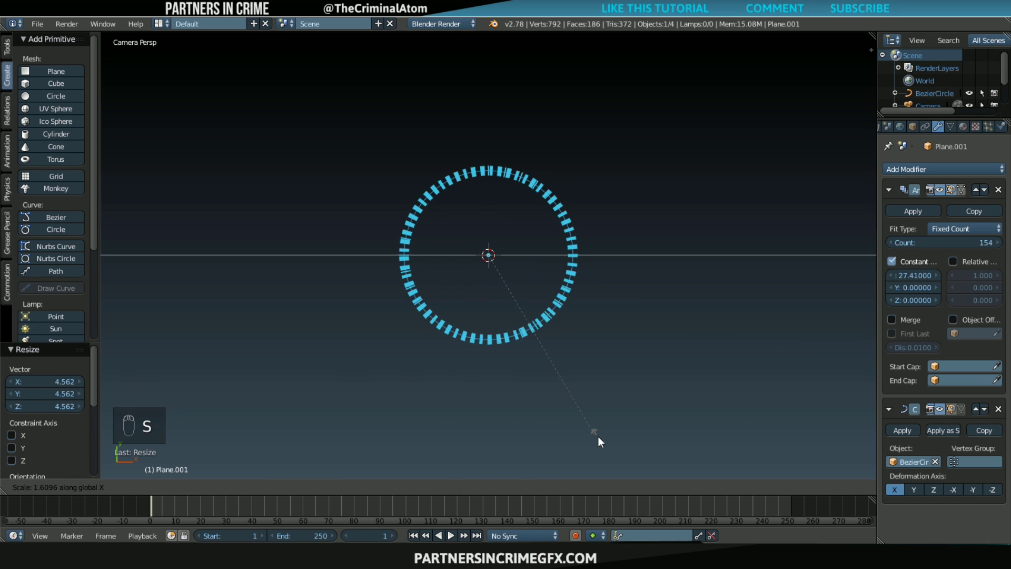
pyautogui.click(720, 463)
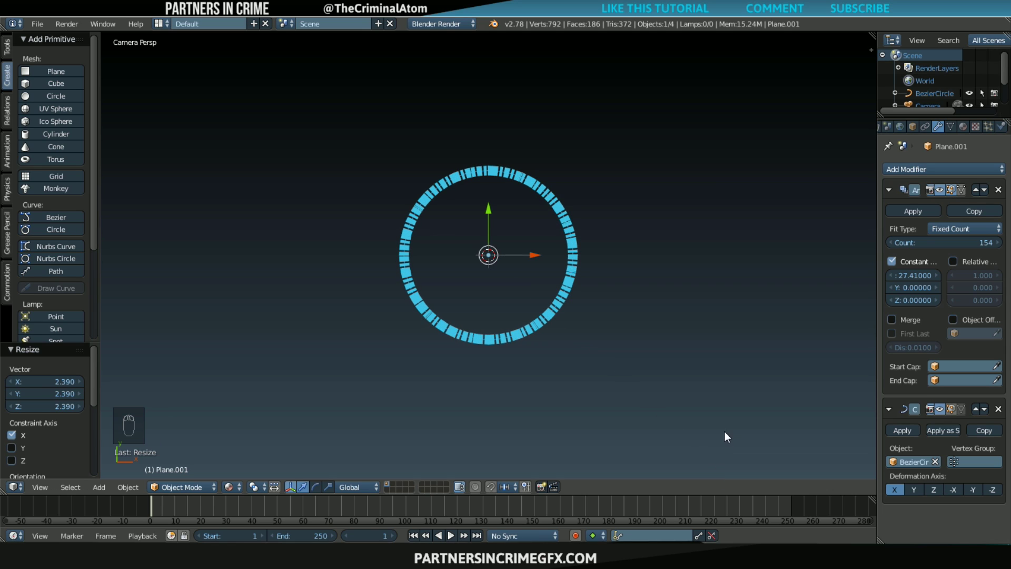
pyautogui.press('s')
pyautogui.press('y')
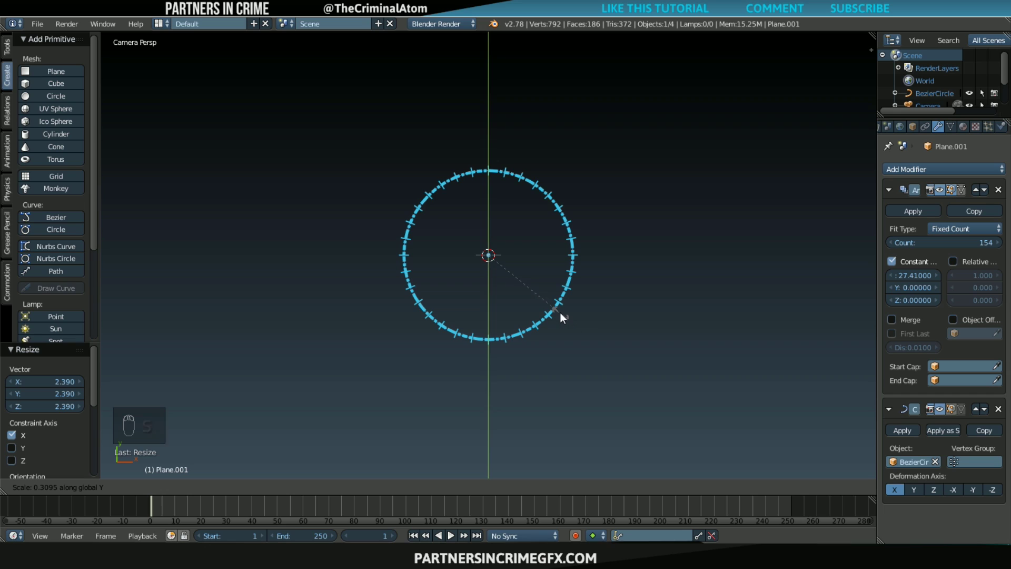
pyautogui.click(558, 312)
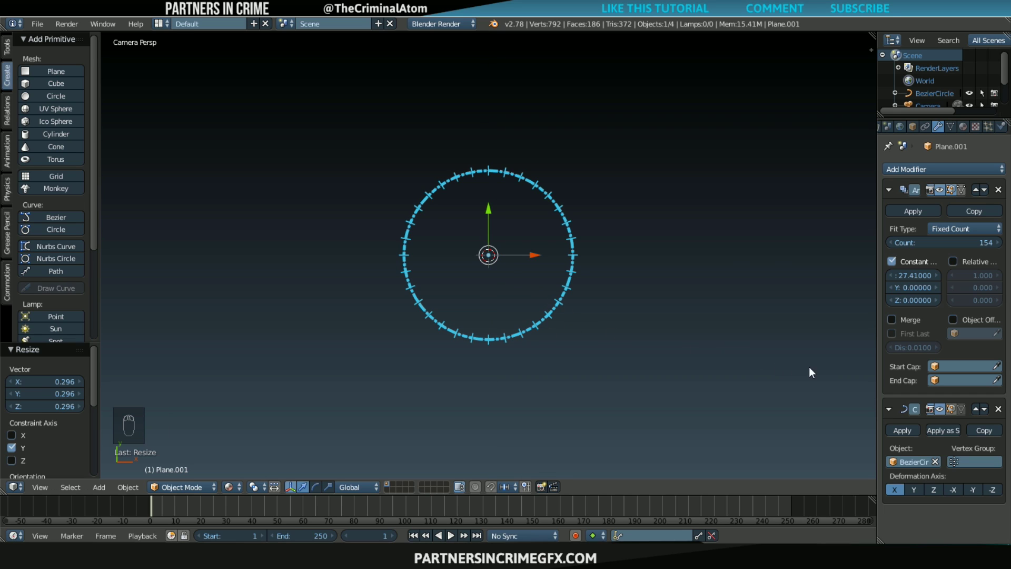
# - Scale the duplicated segments uniformly by about 0.439 to form small dots along the circle
pyautogui.press('s')
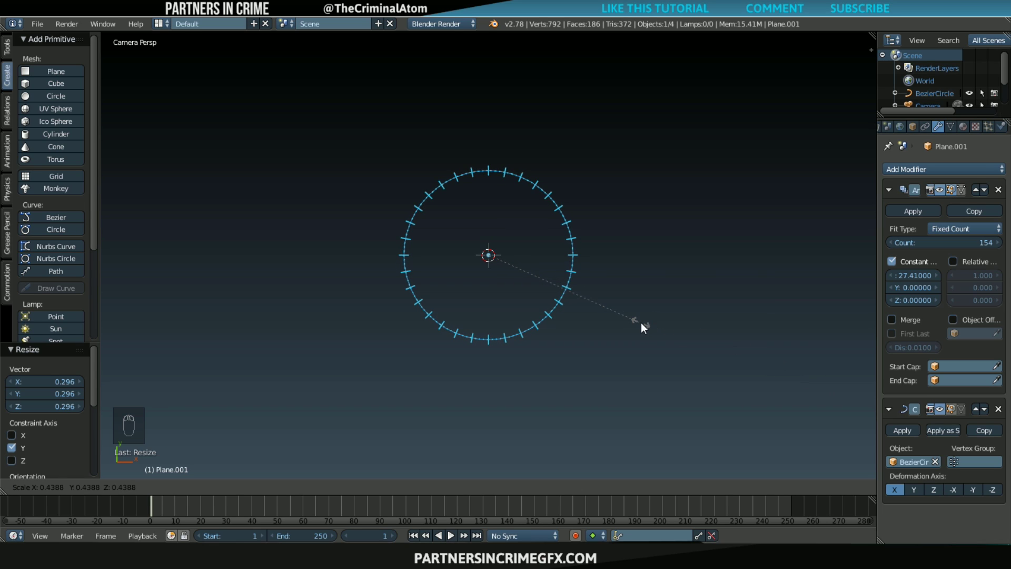
pyautogui.click(640, 322)
pyautogui.scroll(5, 637, 341)
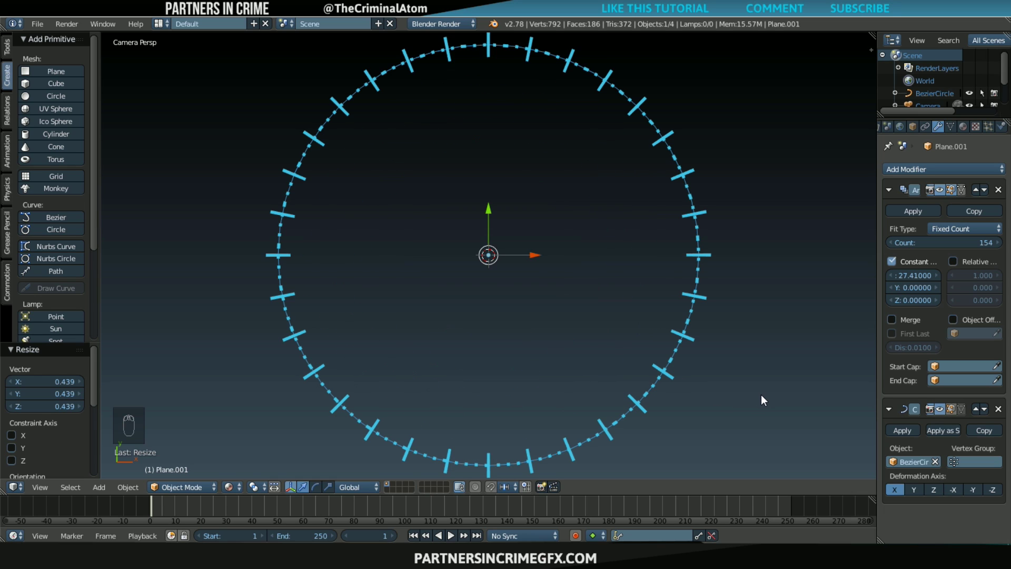
pyautogui.press('s')
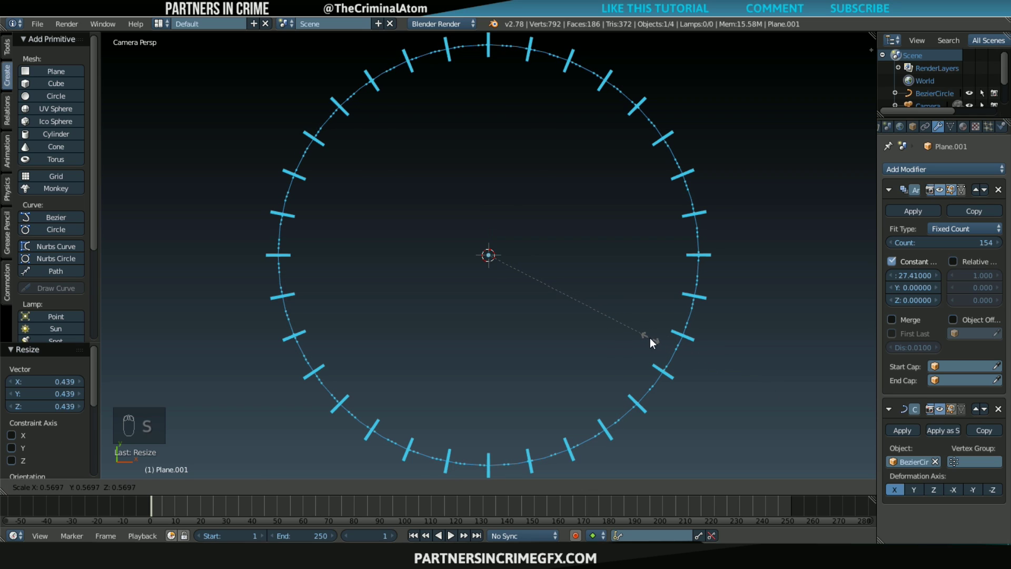
pyautogui.click(650, 337)
pyautogui.scroll(-2, 621, 318)
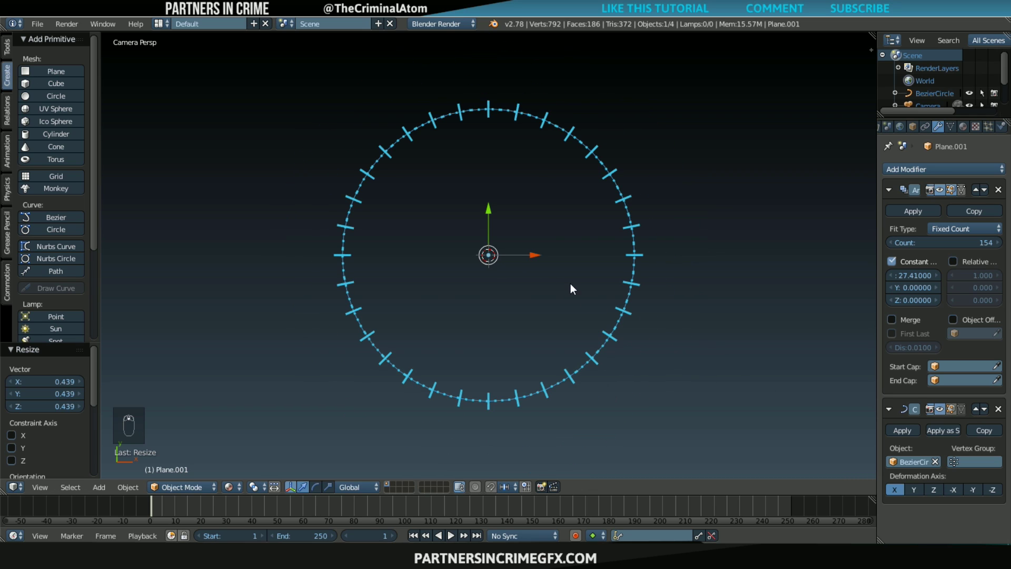
pyautogui.scroll(-1, 570, 280)
pyautogui.scroll(3, 358, 251)
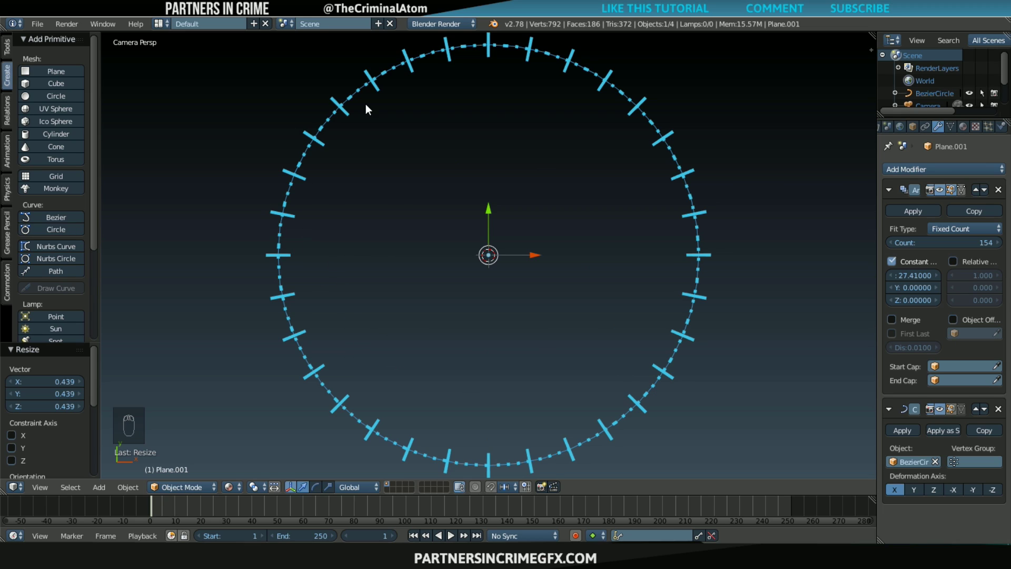
# - Select the Bezier circle and set its curve preview resolution to 35 for a smoother ring
pyautogui.rightClick(641, 100)
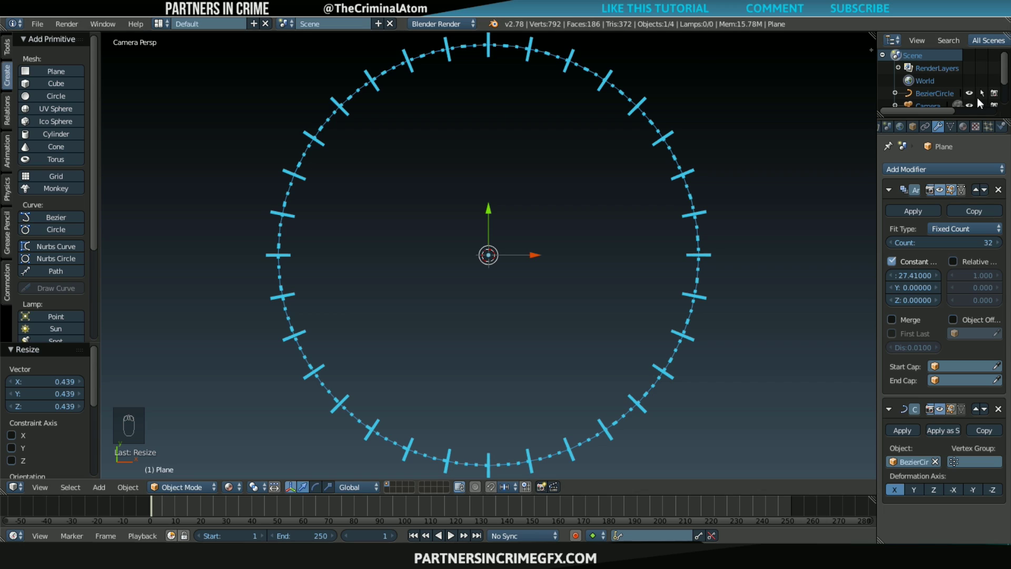
pyautogui.scroll(-2, 969, 93)
pyautogui.click(921, 61)
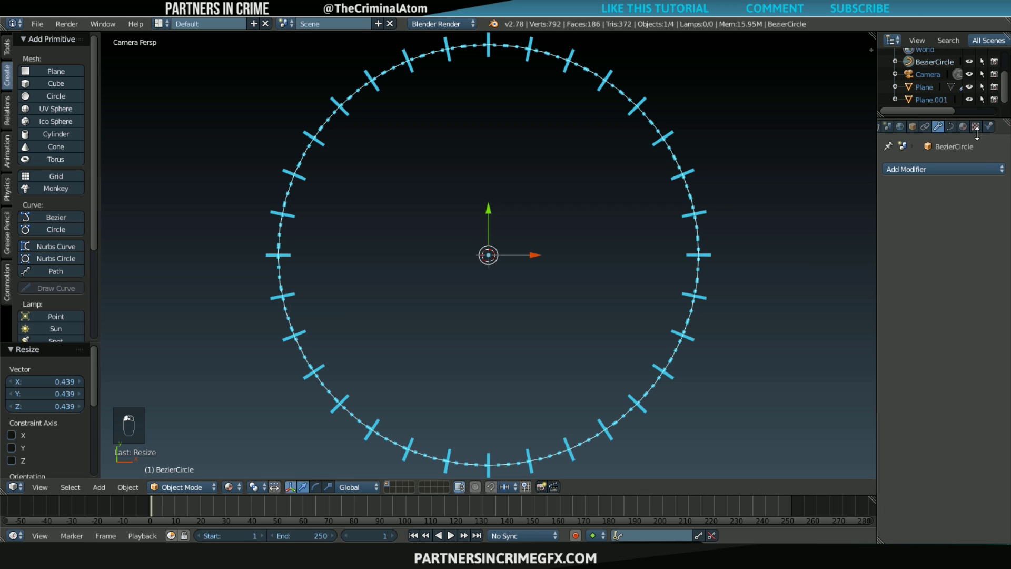
pyautogui.click(950, 126)
pyautogui.click(902, 237)
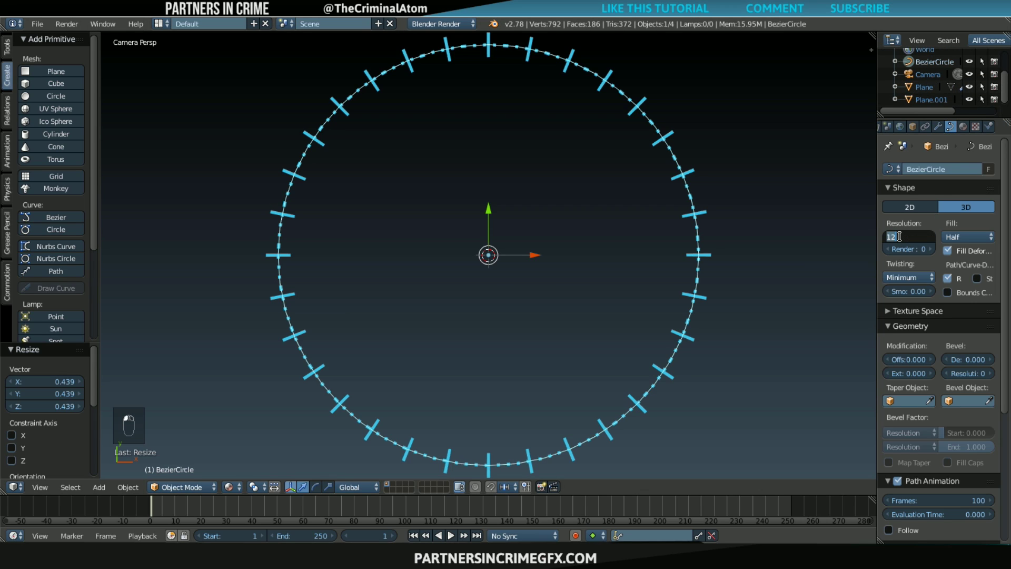
pyautogui.write('35')
pyautogui.press('Return')
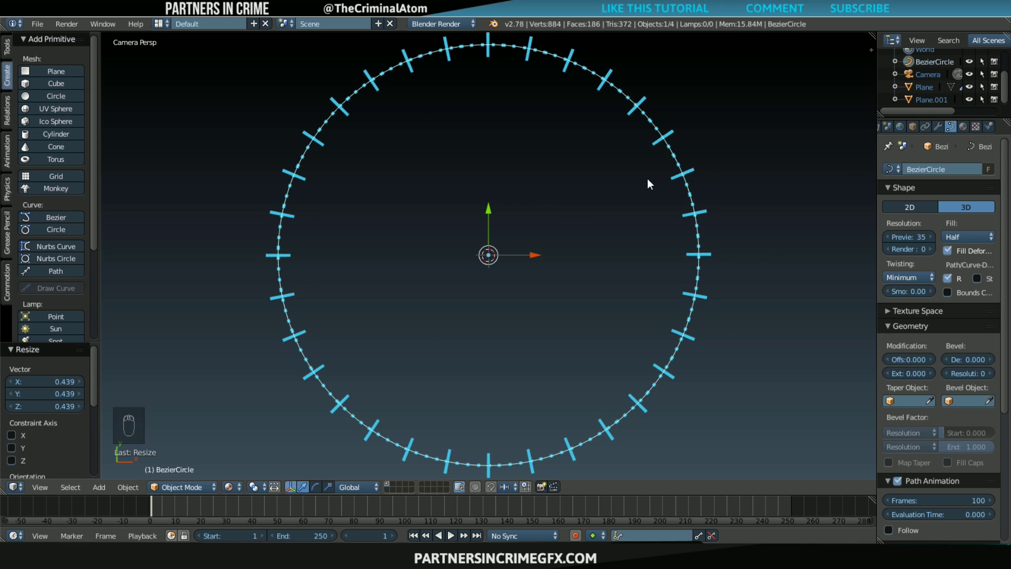
pyautogui.scroll(-1, 716, 315)
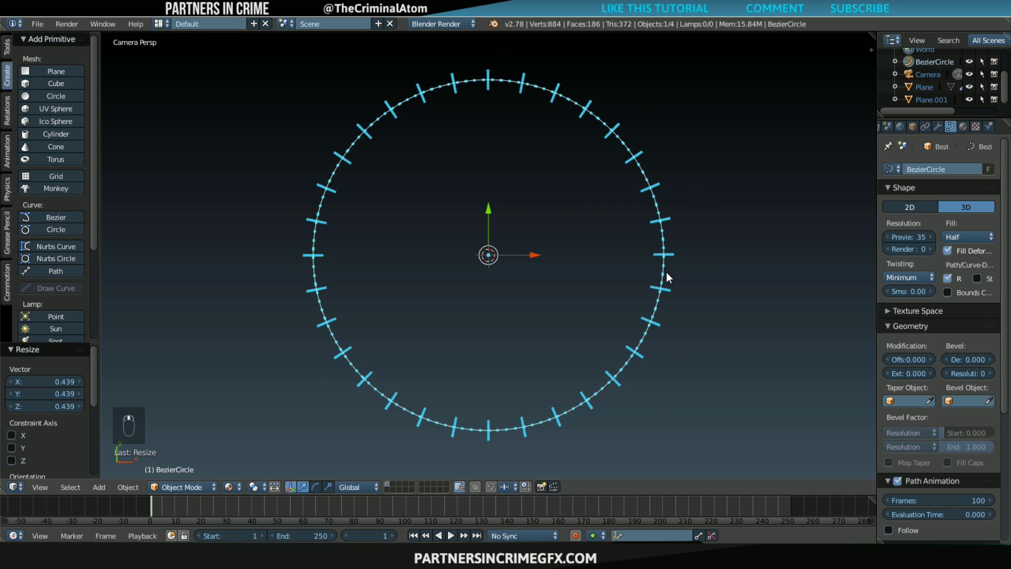
pyautogui.scroll(-1, 667, 273)
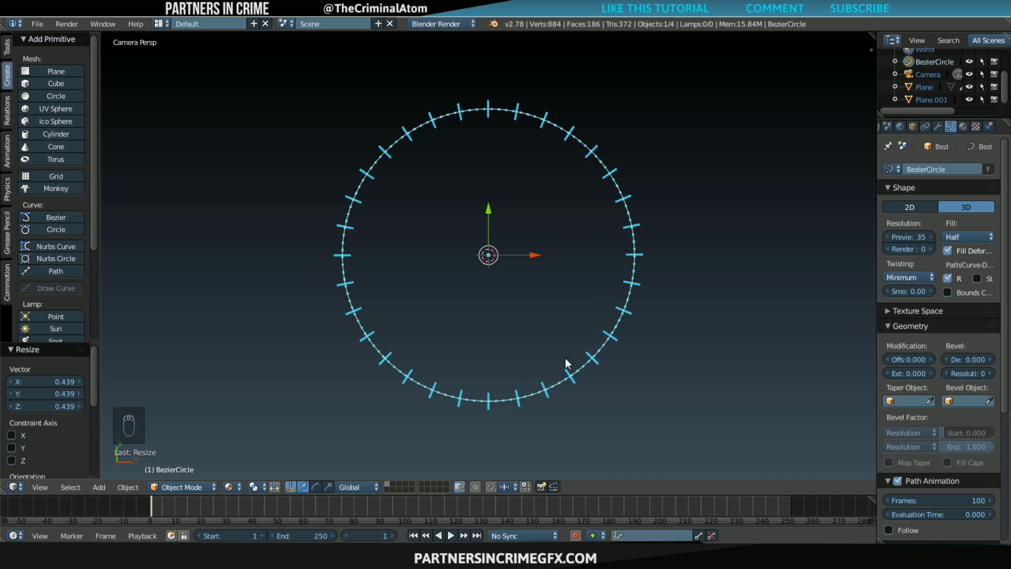
# - Add a second Bezier circle at the centre as a filled 2D shape and scale it uniformly by about 0.063
pyautogui.moveTo(573, 375); pyautogui.dragTo(392, 285, button='middle')
pyautogui.scroll(3, 544, 294)
pyautogui.scroll(6, 543, 293)
pyautogui.moveTo(461, 191); pyautogui.dragTo(432, 226, button='middle')
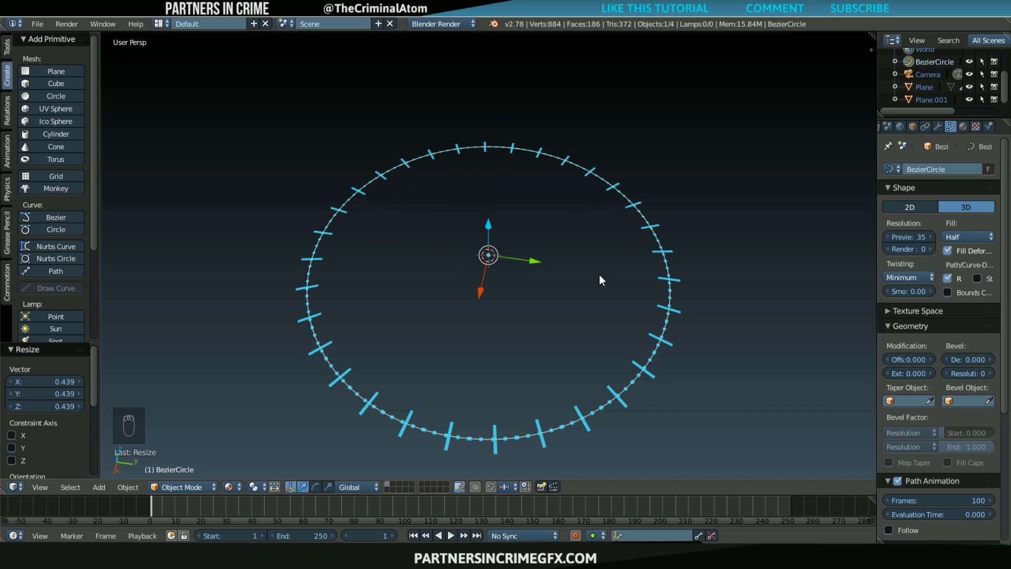
pyautogui.hotkey('shift', 'a')
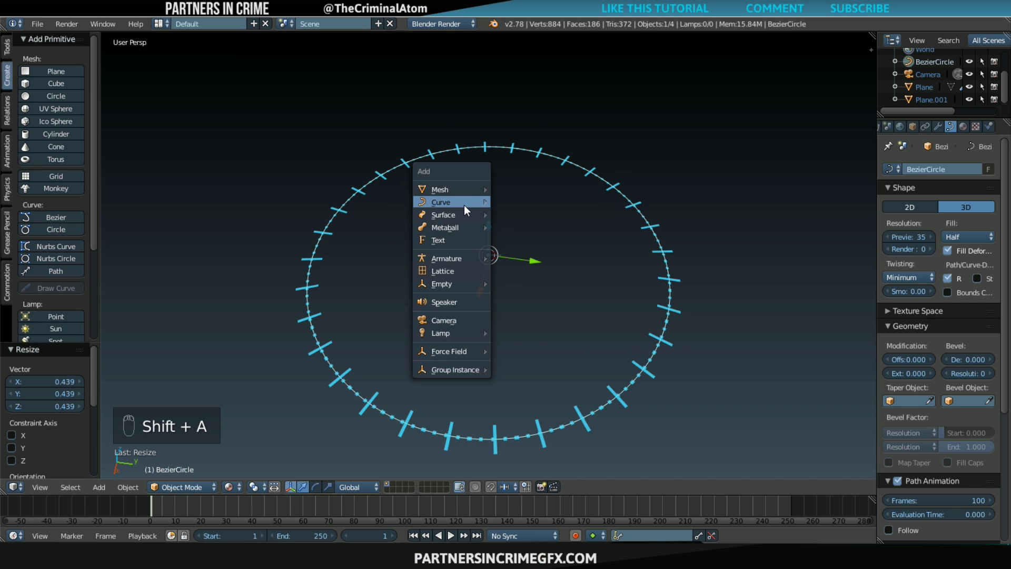
pyautogui.moveTo(463, 203)
pyautogui.click(535, 214)
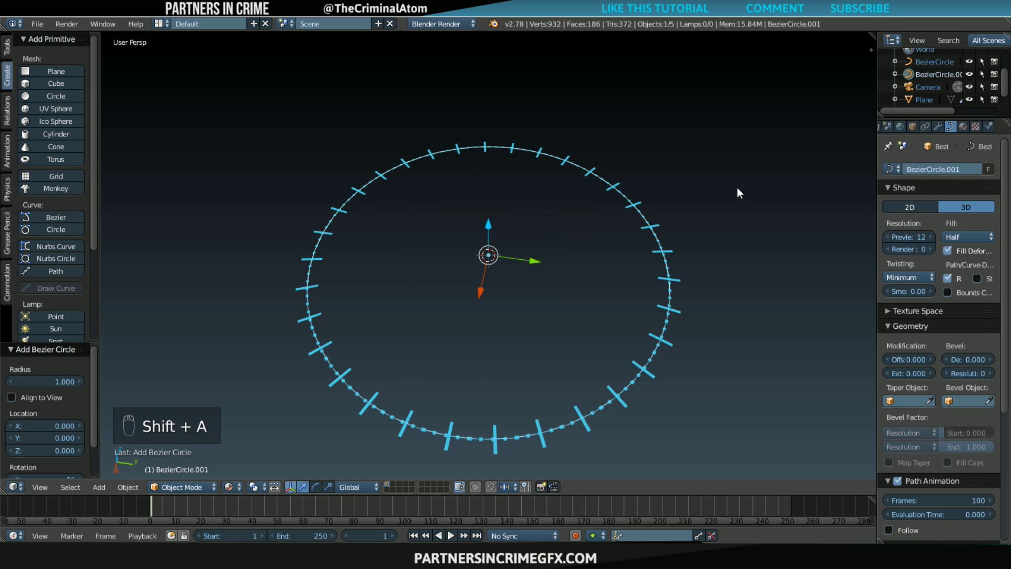
pyautogui.click(908, 206)
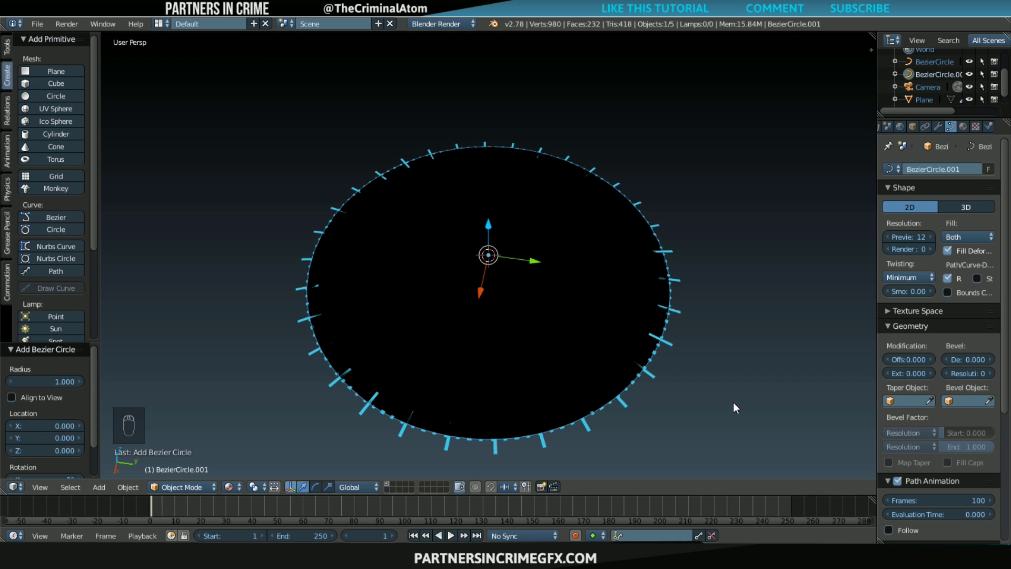
pyautogui.press('s')
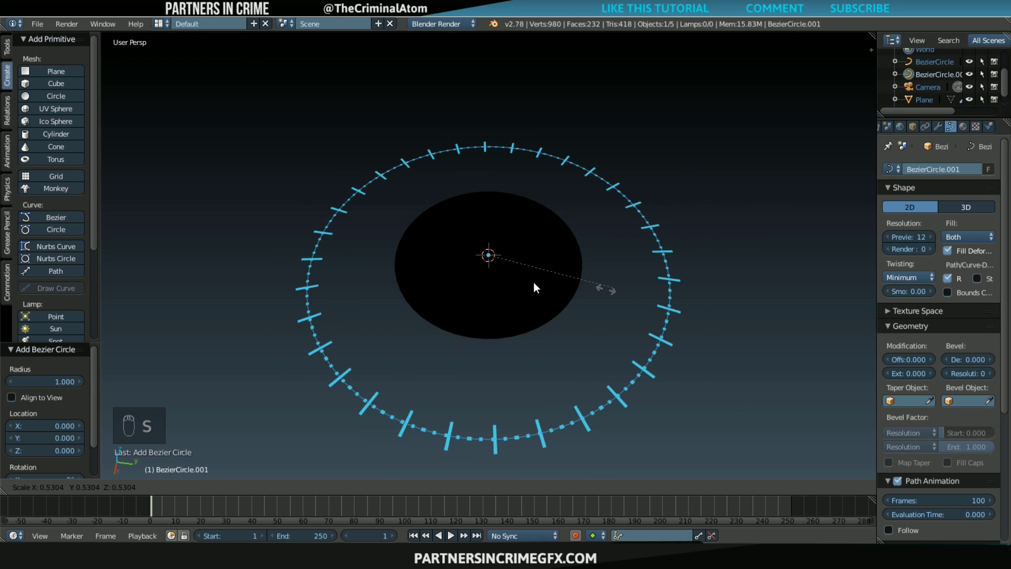
pyautogui.click(498, 266)
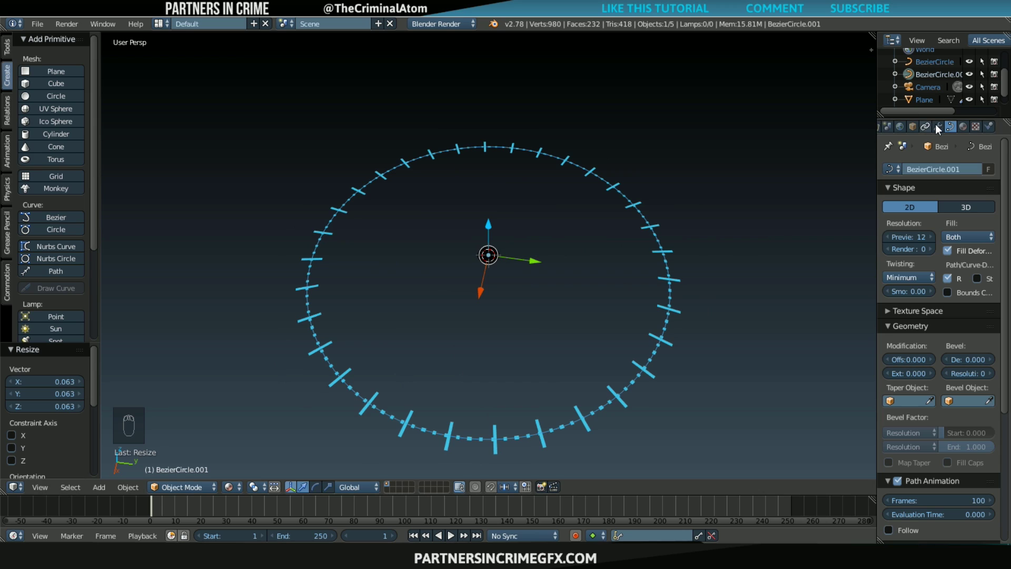
# - Give the small centre circle a new shadeless material with a bright cyan diffuse colour
pyautogui.click(963, 127)
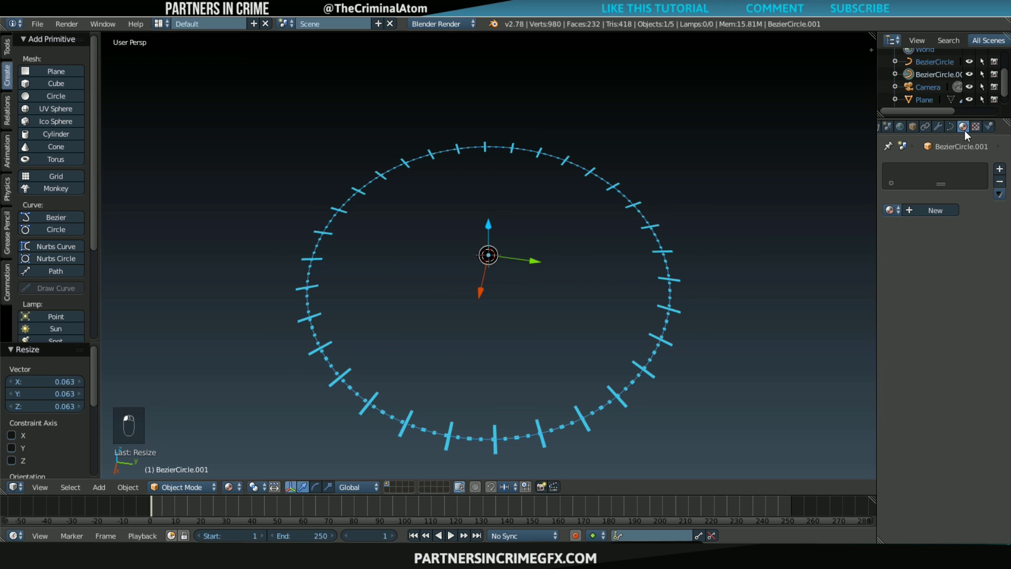
pyautogui.click(943, 209)
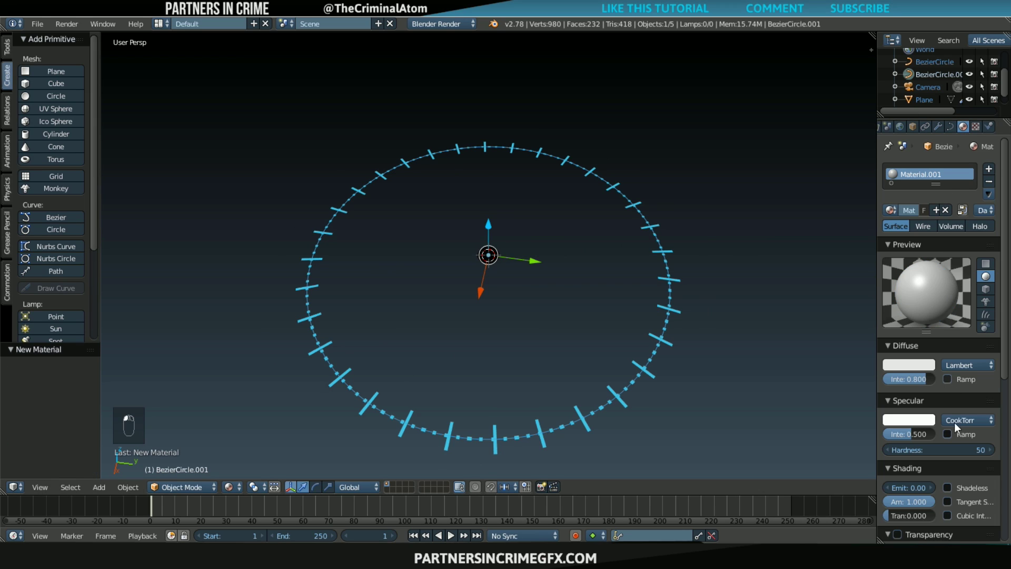
pyautogui.click(973, 488)
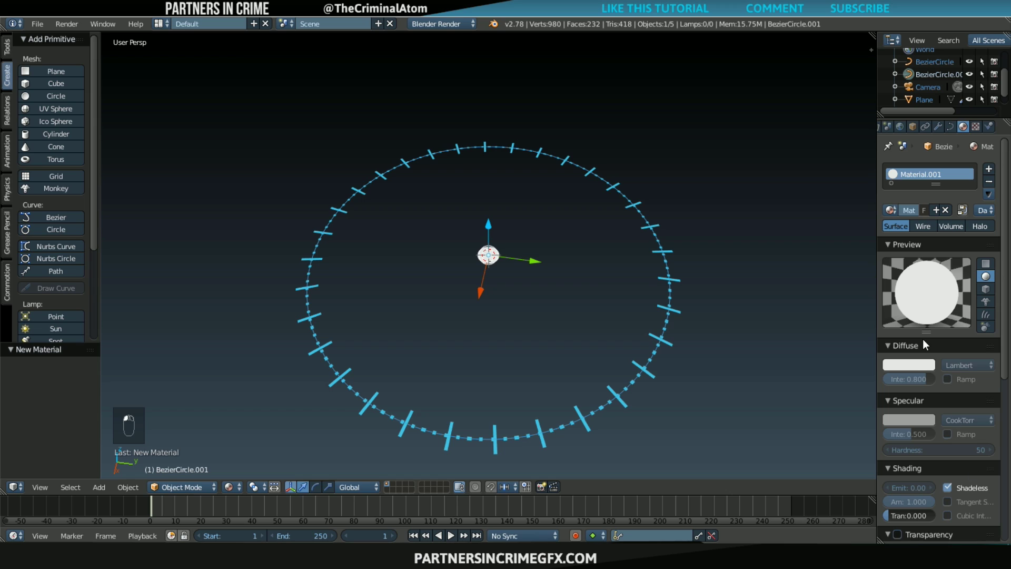
pyautogui.click(916, 364)
pyautogui.moveTo(874, 221); pyautogui.dragTo(874, 209)
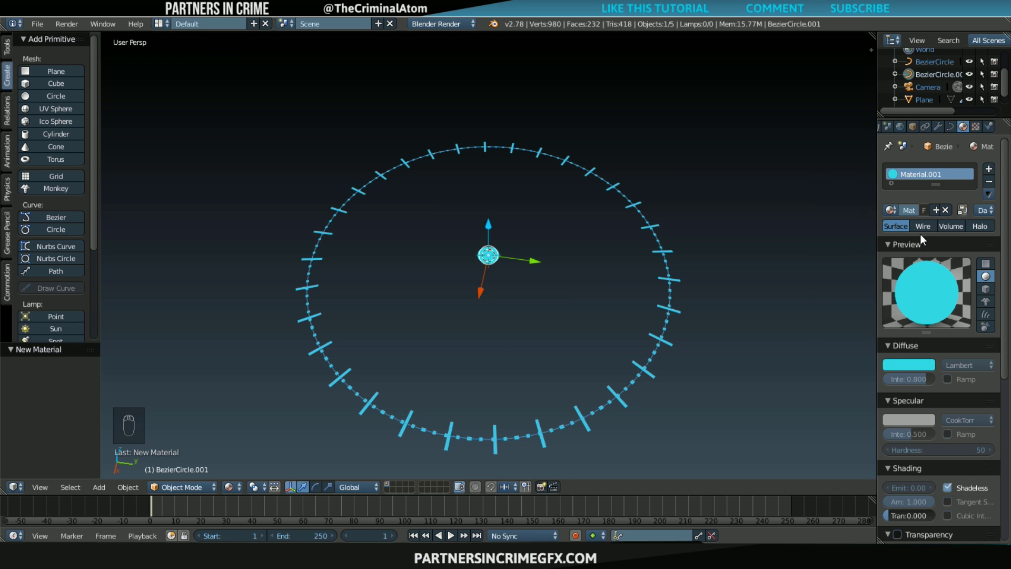
# - Add a Screw modifier to the small circle with 85 steps and 85 render steps
pyautogui.click(938, 127)
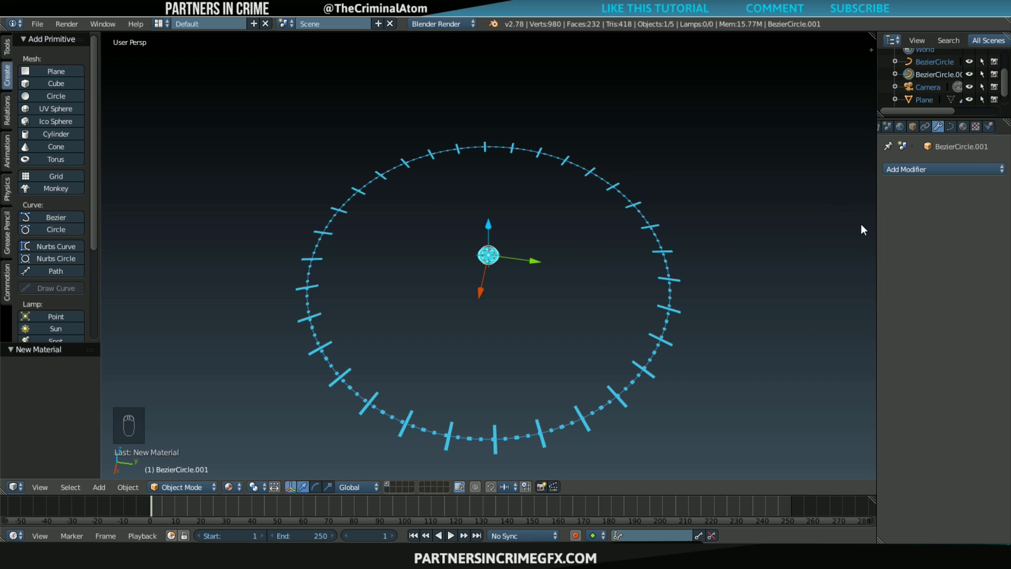
pyautogui.click(944, 168)
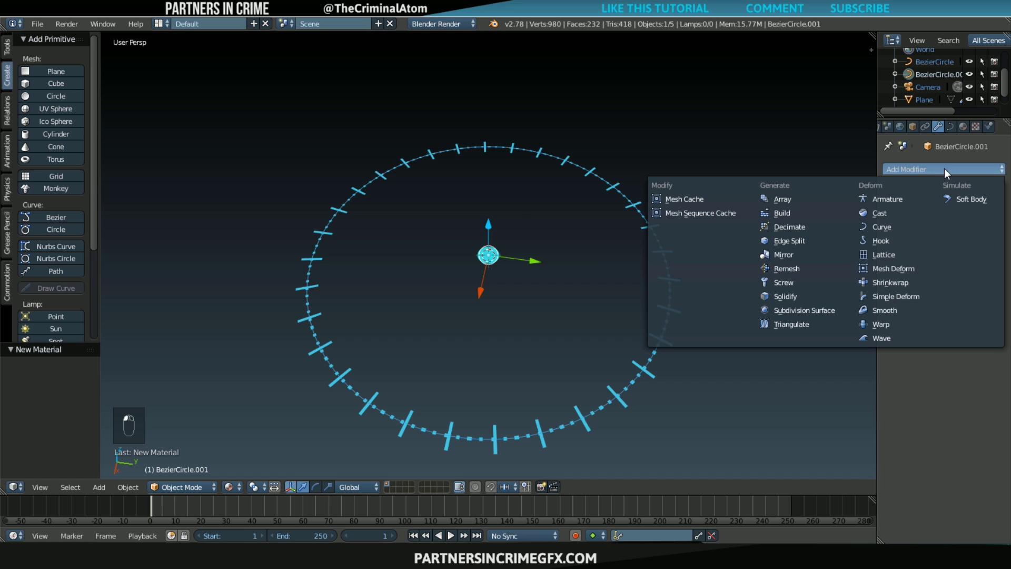
pyautogui.click(811, 280)
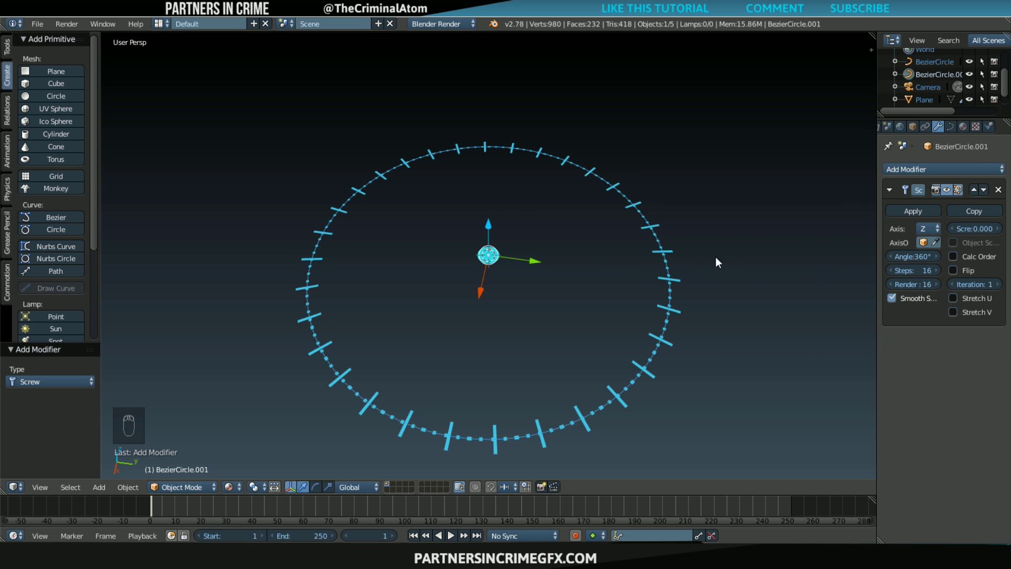
pyautogui.click(906, 270)
pyautogui.write('85')
pyautogui.click(915, 280)
pyautogui.write('85')
pyautogui.press('Return')
# - Move all of the small circle's curve points about -0.819 along X in Edit Mode to sweep a wide ring
pyautogui.moveTo(496, 265)
pyautogui.mouseDown(button='middle')
pyautogui.moveTo(499, 277)
pyautogui.moveTo(507, 272)
pyautogui.mouseUp(button='middle')
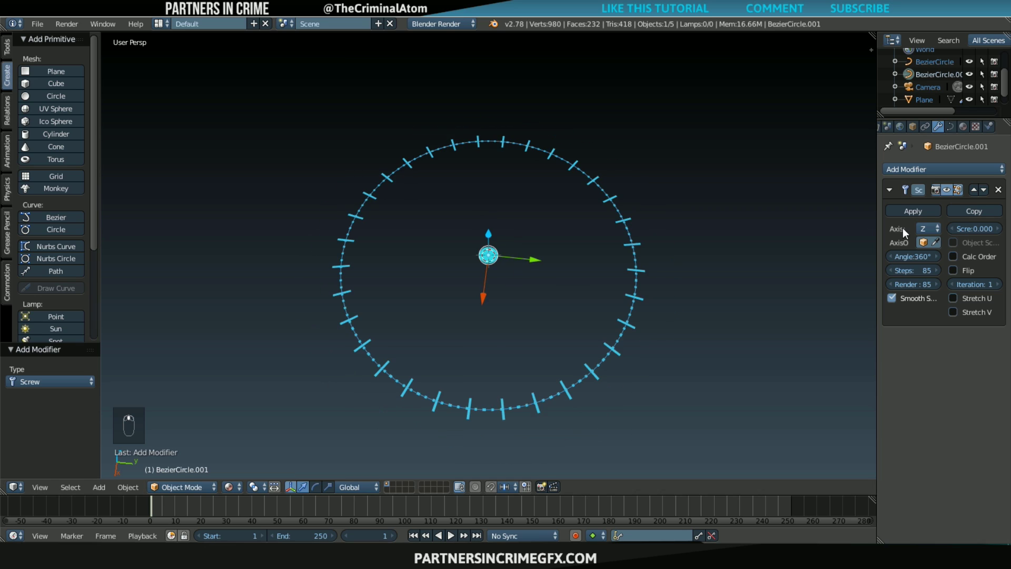
pyautogui.scroll(3, 564, 303)
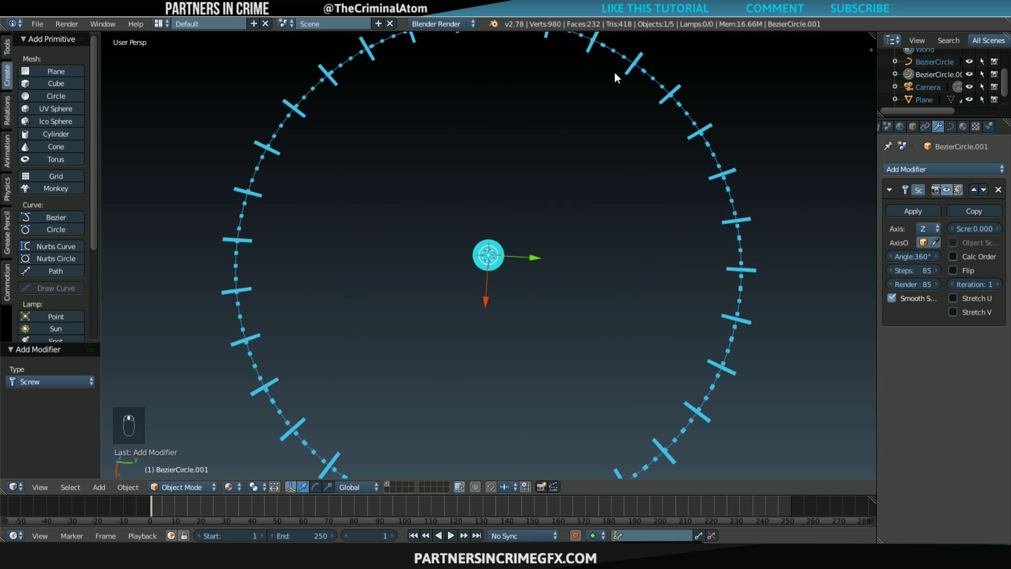
pyautogui.scroll(-1, 497, 271)
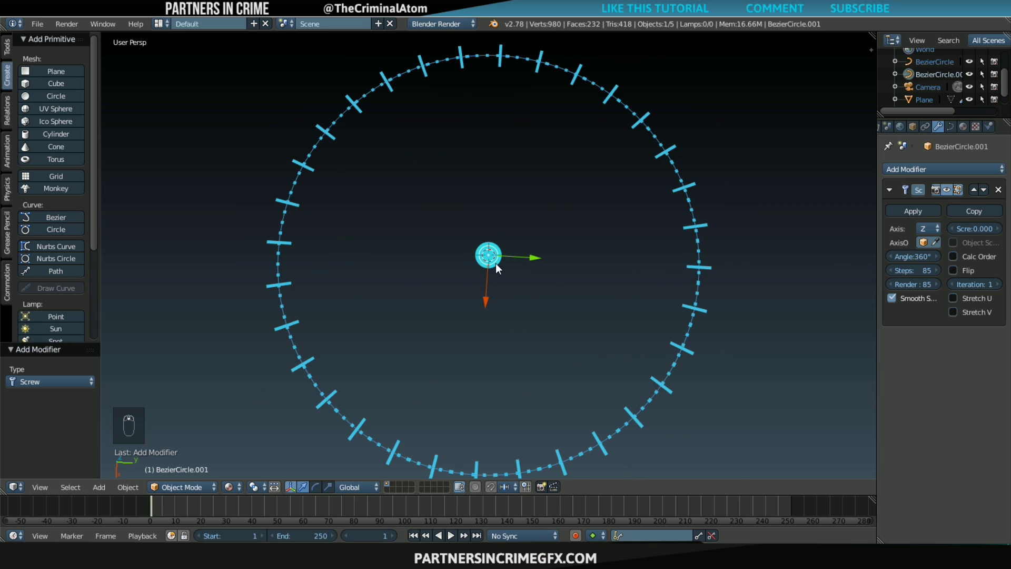
pyautogui.moveTo(487, 254); pyautogui.dragTo(486, 246, button='middle')
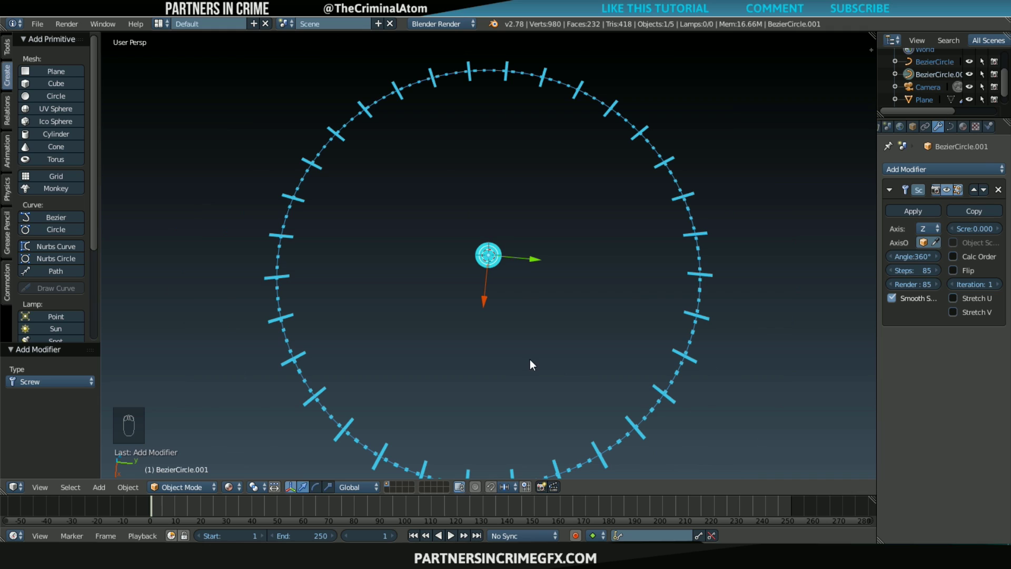
pyautogui.press('Tab')
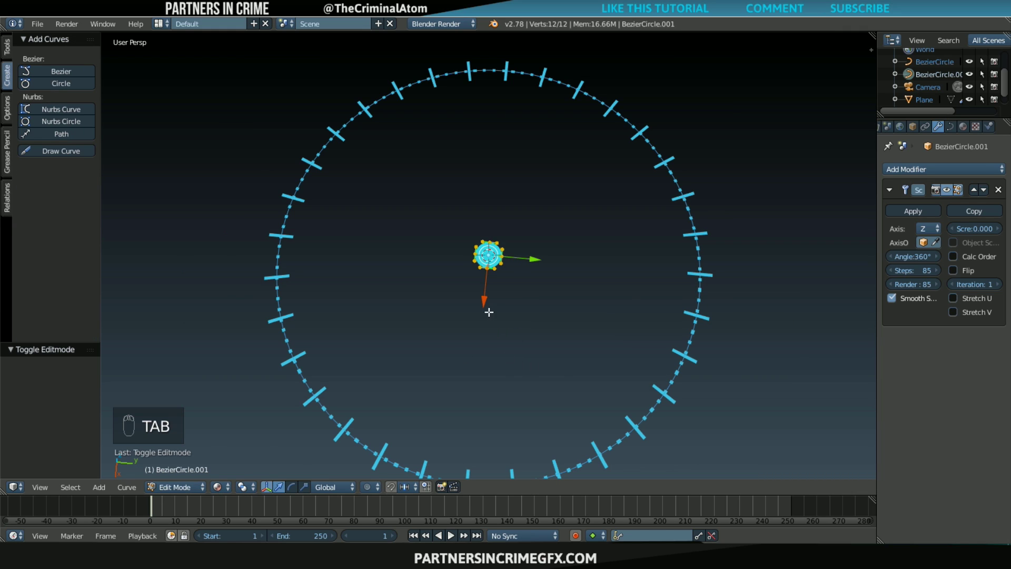
pyautogui.press('g')
pyautogui.press('x')
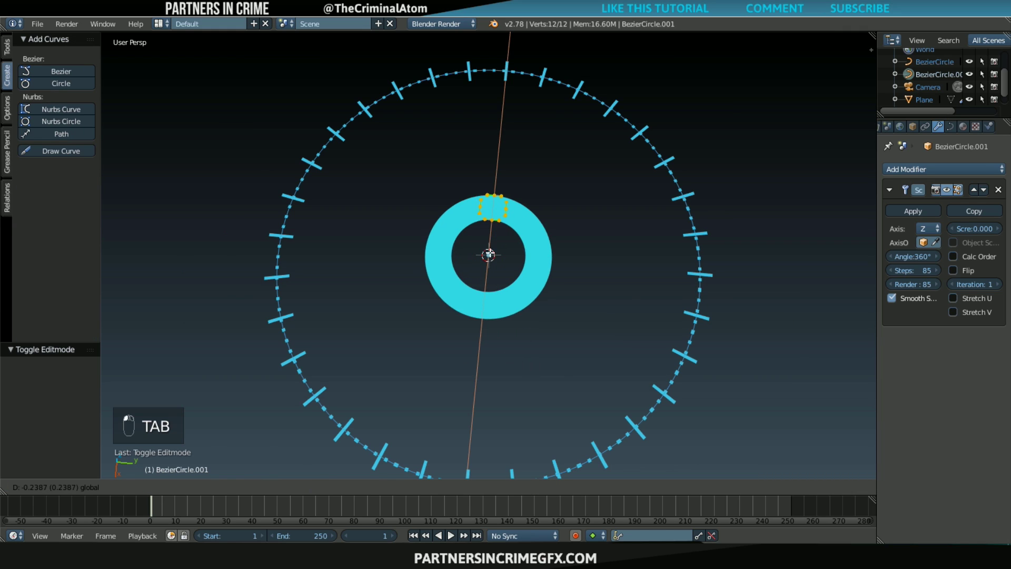
pyautogui.click(492, 151)
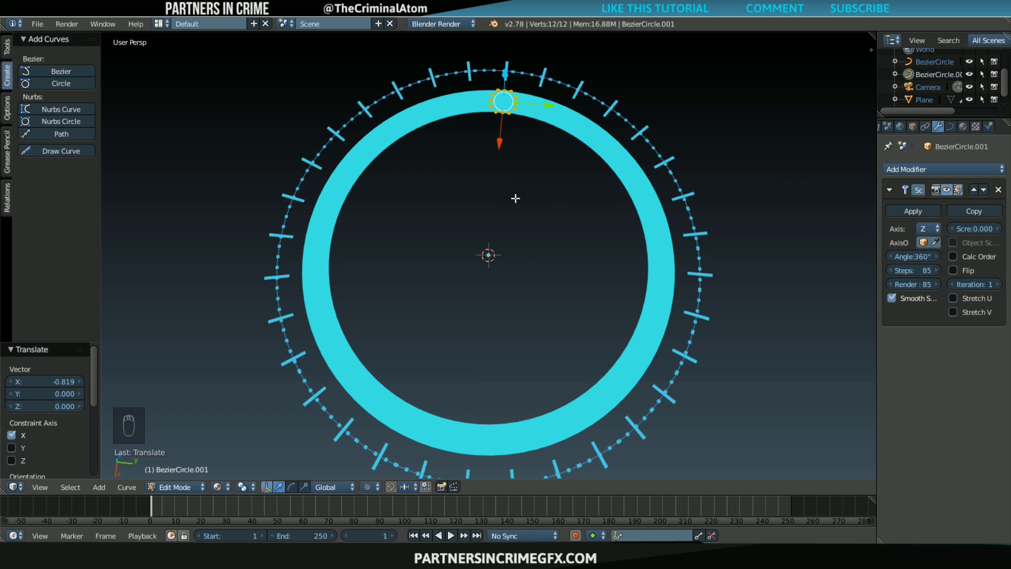
# - Set the Screw modifier's angle to 100° to cut the cyan ring down to an arc
pyautogui.moveTo(918, 256); pyautogui.dragTo(879, 256)
pyautogui.moveTo(913, 257); pyautogui.dragTo(846, 266)
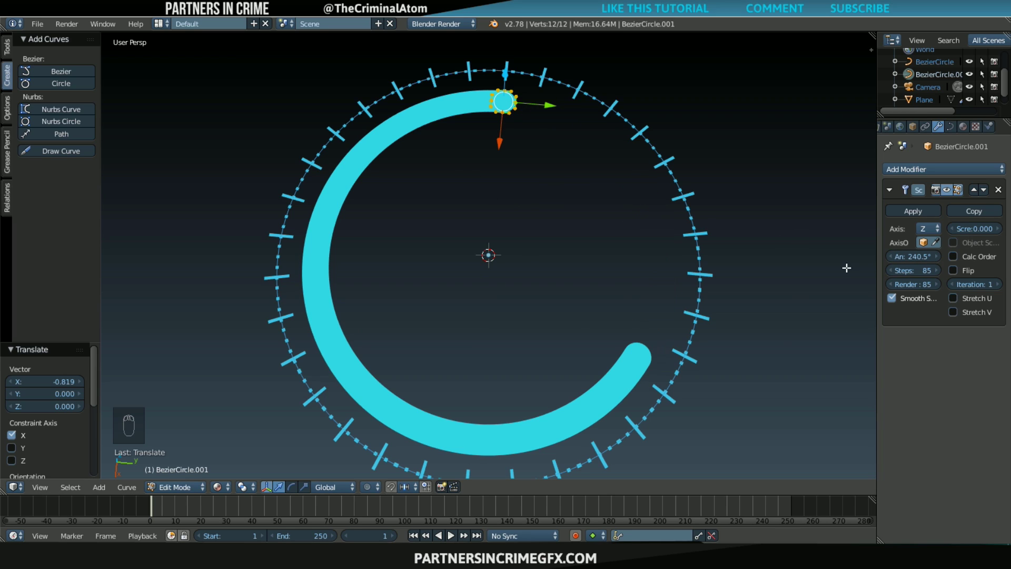
pyautogui.moveTo(921, 261); pyautogui.dragTo(979, 258)
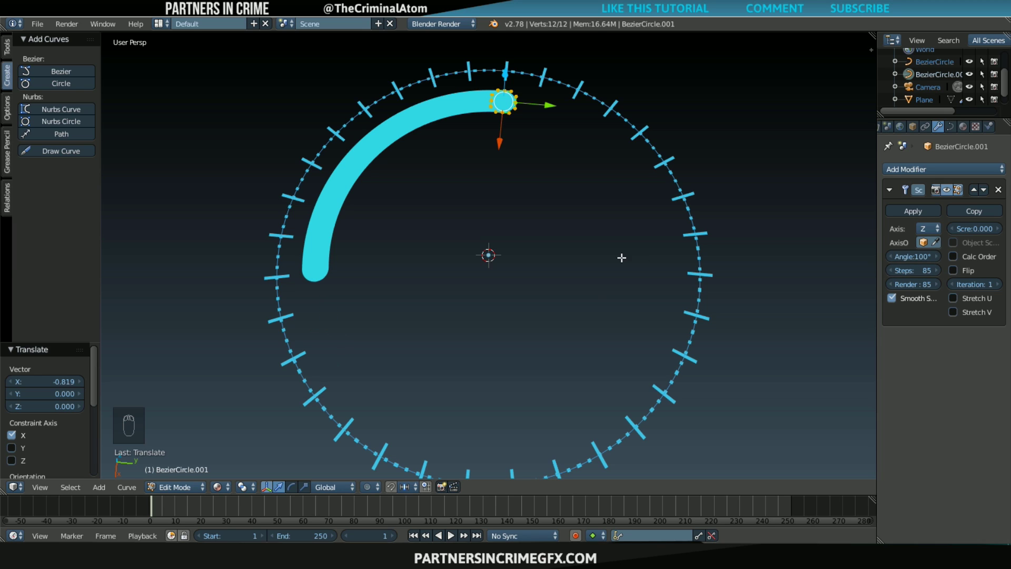
# - Scale the arc's profile points uniformly by about 0.560 to make the arc thinner, and return to Object Mode
pyautogui.scroll(-3, 611, 282)
pyautogui.moveTo(639, 295); pyautogui.dragTo(594, 264, button='middle')
pyautogui.scroll(3, 636, 244)
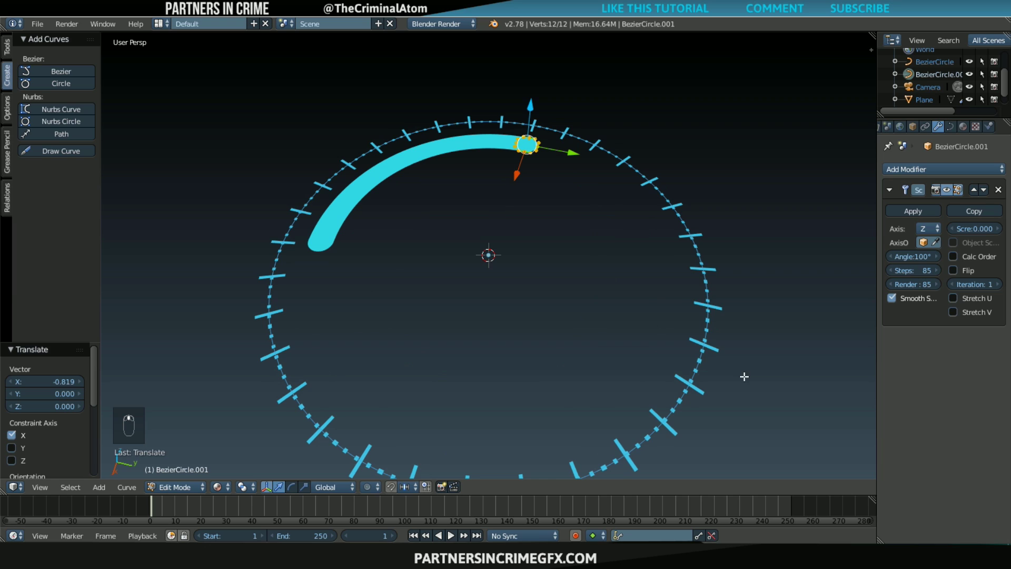
pyautogui.press('s')
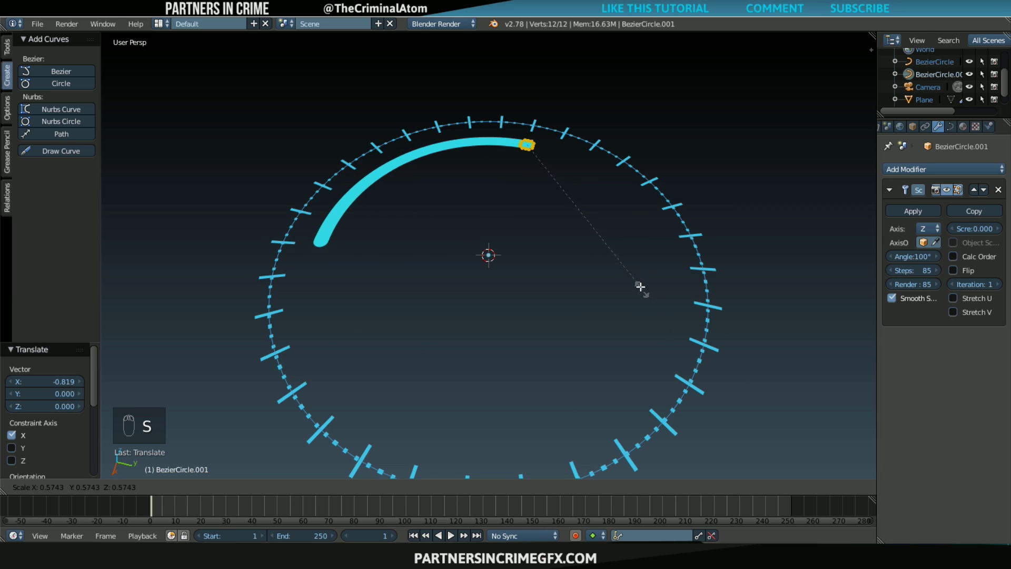
pyautogui.click(638, 285)
pyautogui.moveTo(611, 266); pyautogui.dragTo(621, 297, button='middle')
pyautogui.scroll(-2, 621, 297)
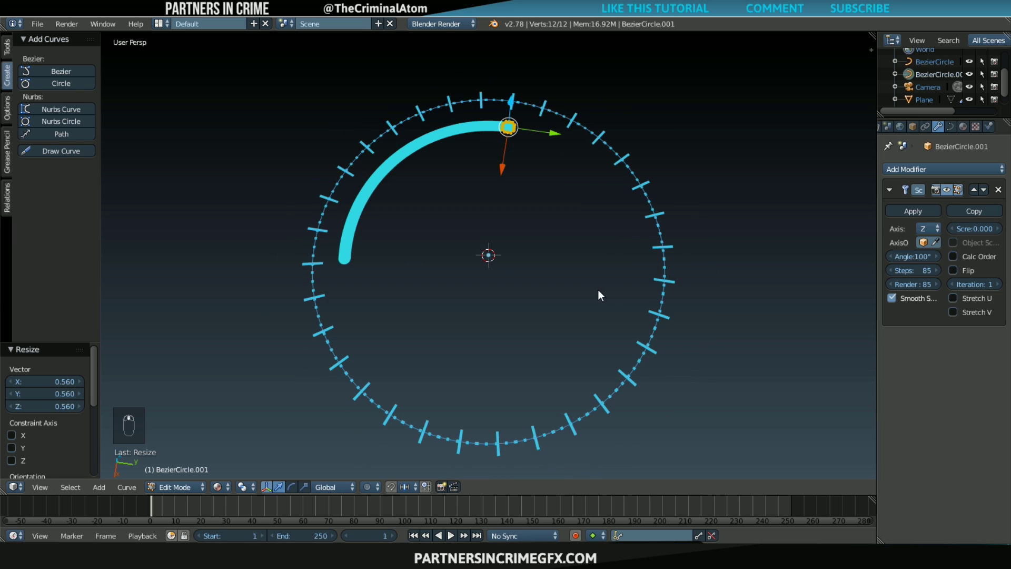
pyautogui.press('Tab')
# - Duplicate the cyan arc in place
pyautogui.scroll(-3, 593, 293)
pyautogui.scroll(1, 562, 268)
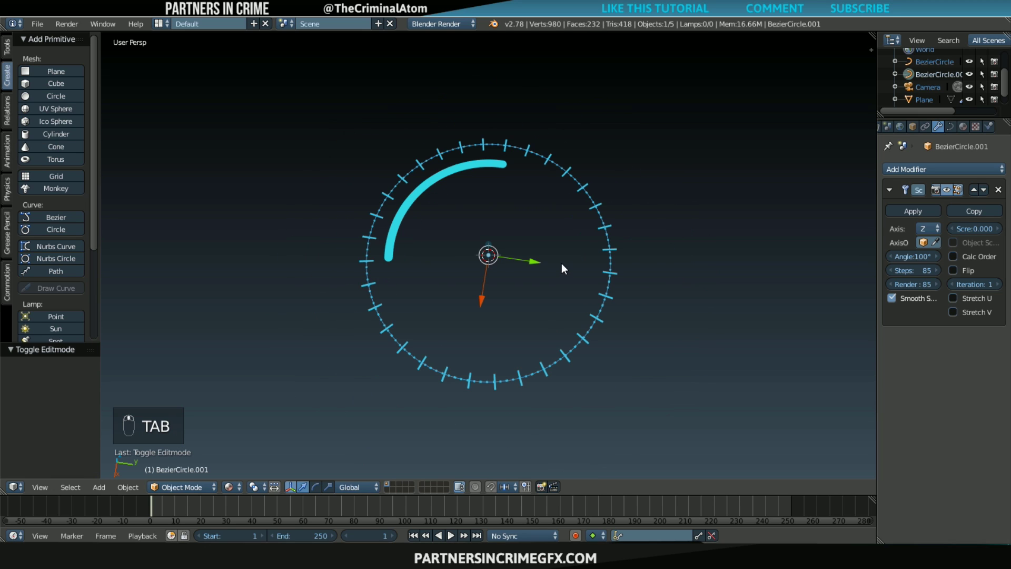
pyautogui.hotkey('shift', 'd')
pyautogui.rightClick(637, 263)
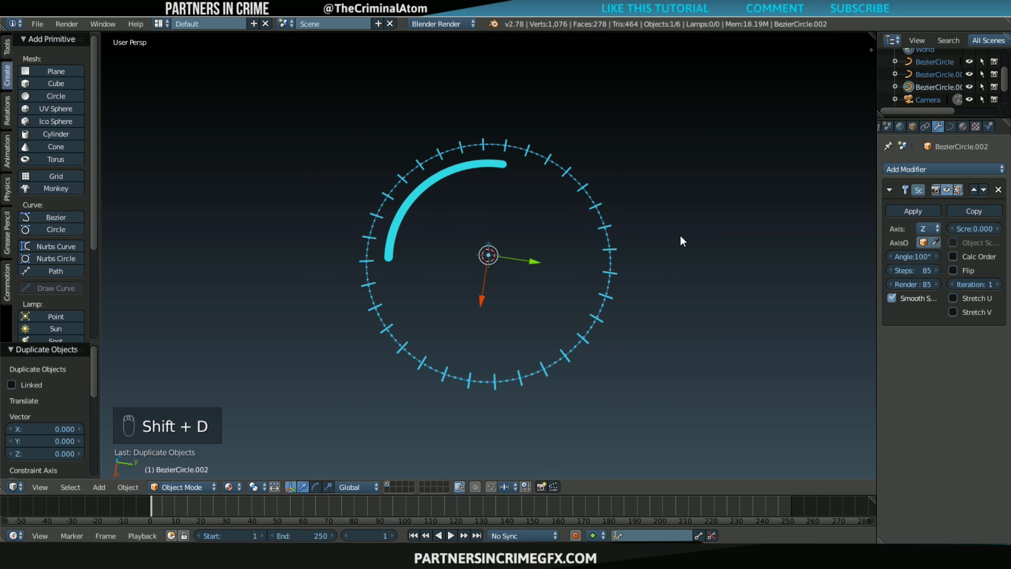
# - Rename the arc's material as Round Element
pyautogui.click(963, 127)
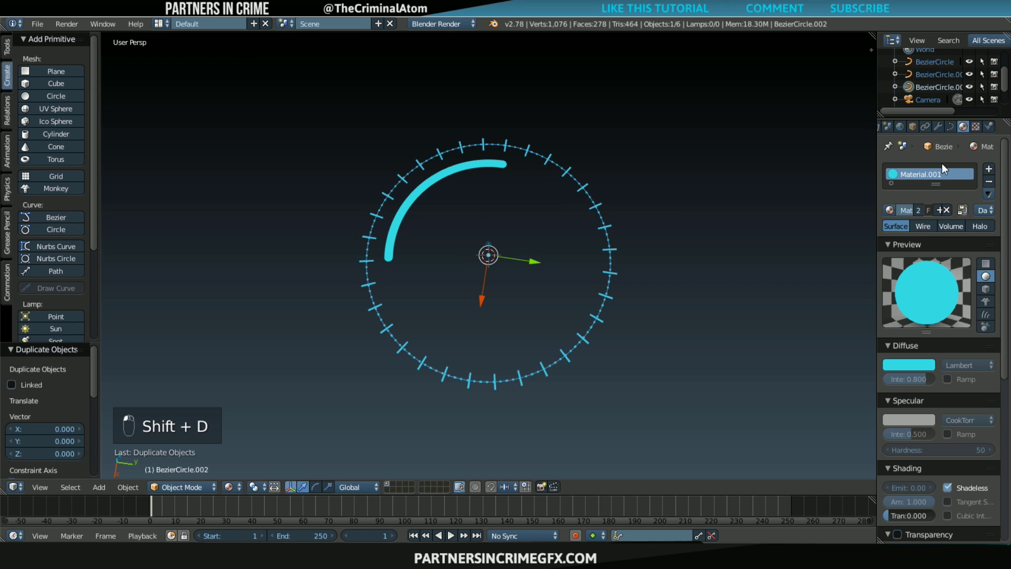
pyautogui.click(900, 208)
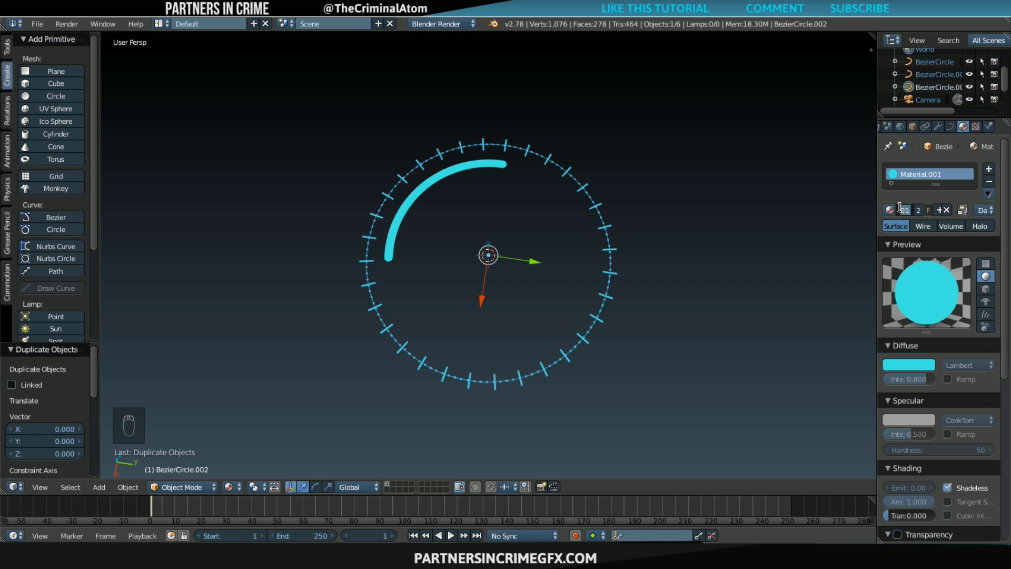
pyautogui.write('Round Eleme')
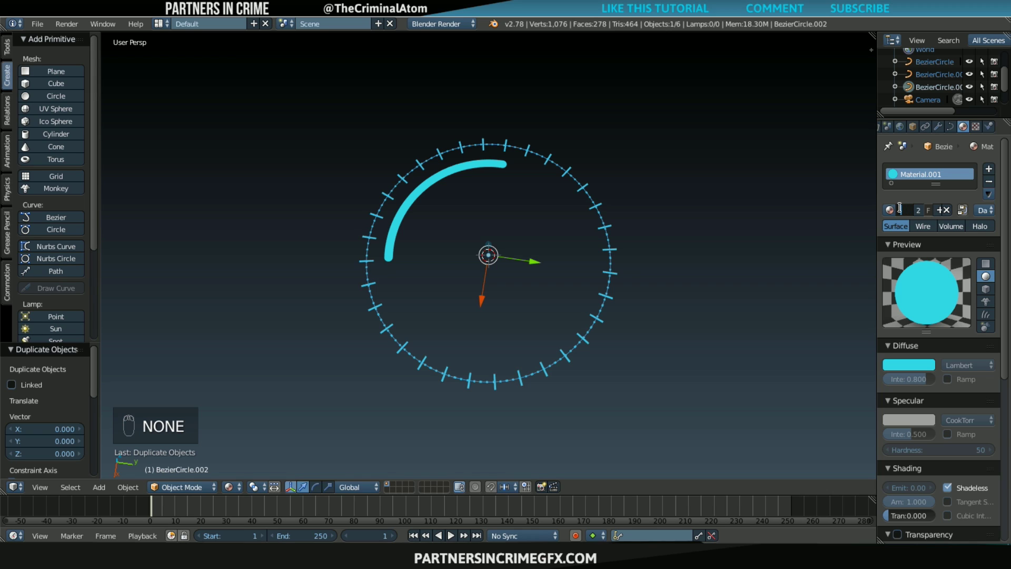
pyautogui.write('nt')
pyautogui.press('Return')
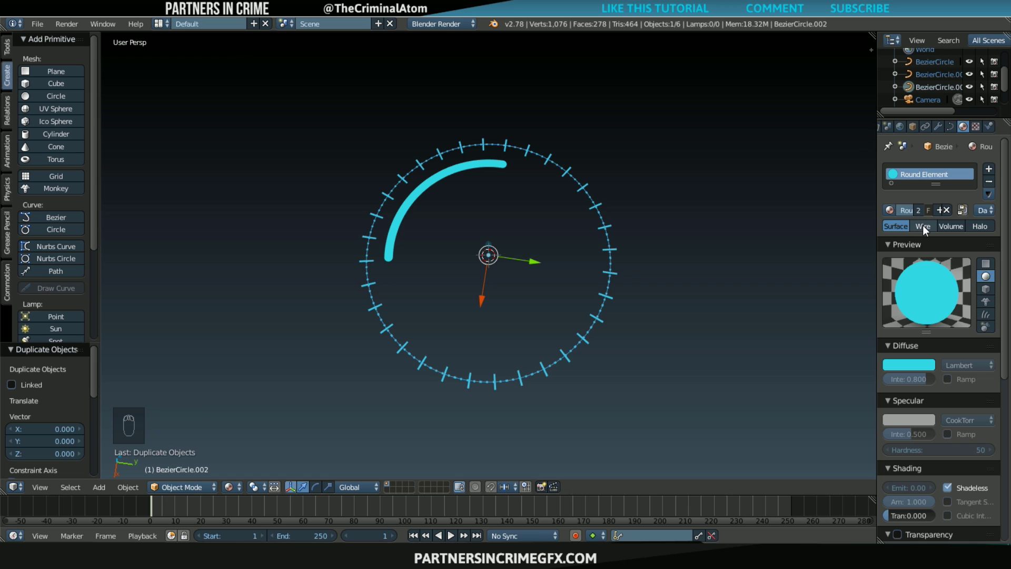
# - Give the duplicated arc its own copy of the Round Element material and scale the arc uniformly by about 0.798
pyautogui.click(937, 211)
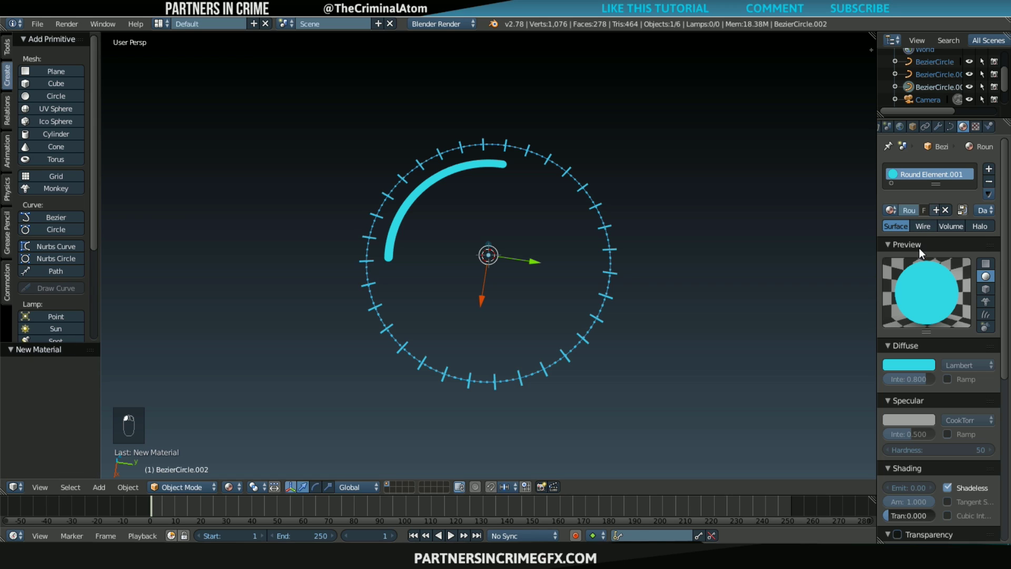
pyautogui.press('s')
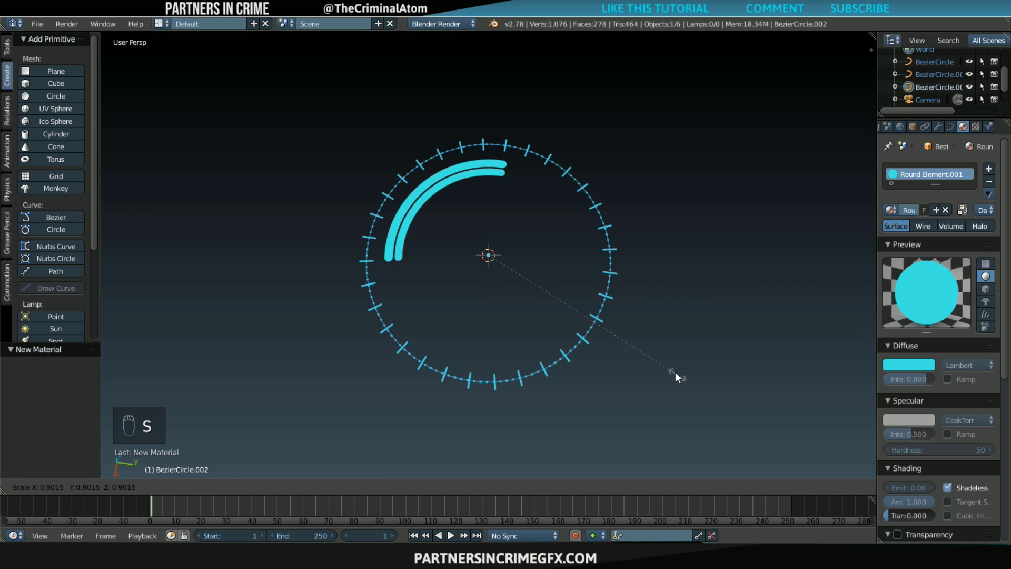
pyautogui.click(657, 366)
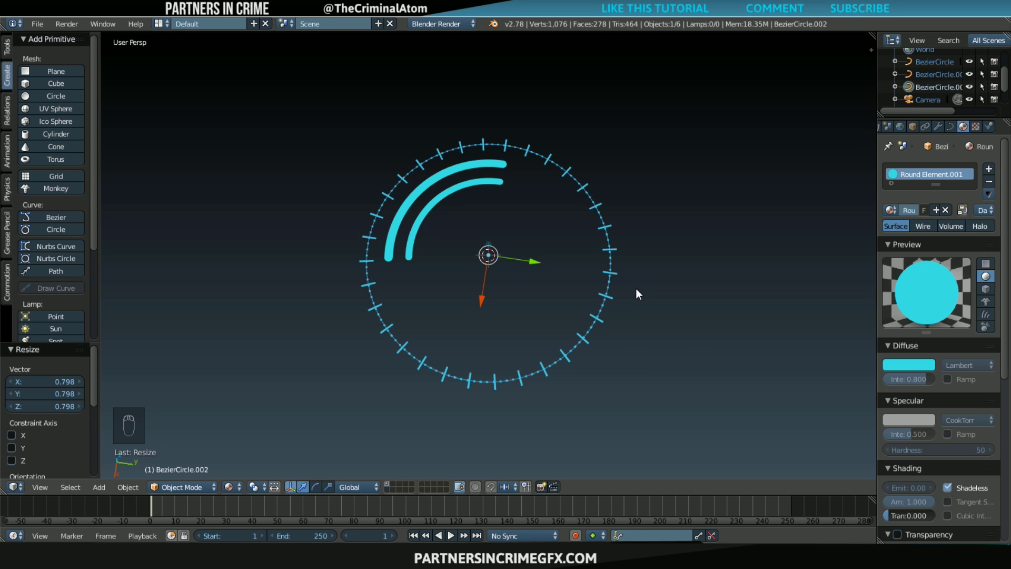
# - Scale the inner arc's profile points uniformly by about 0.273 and set its diffuse colour to blue (R 0.012, G 0.185, B 0.800)
pyautogui.press('Tab')
pyautogui.press('s')
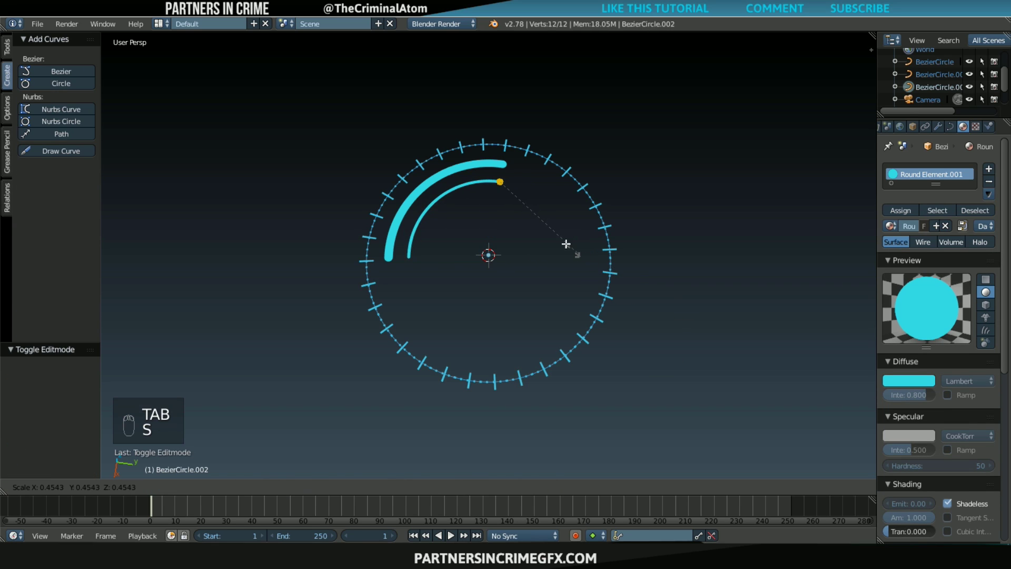
pyautogui.click(542, 227)
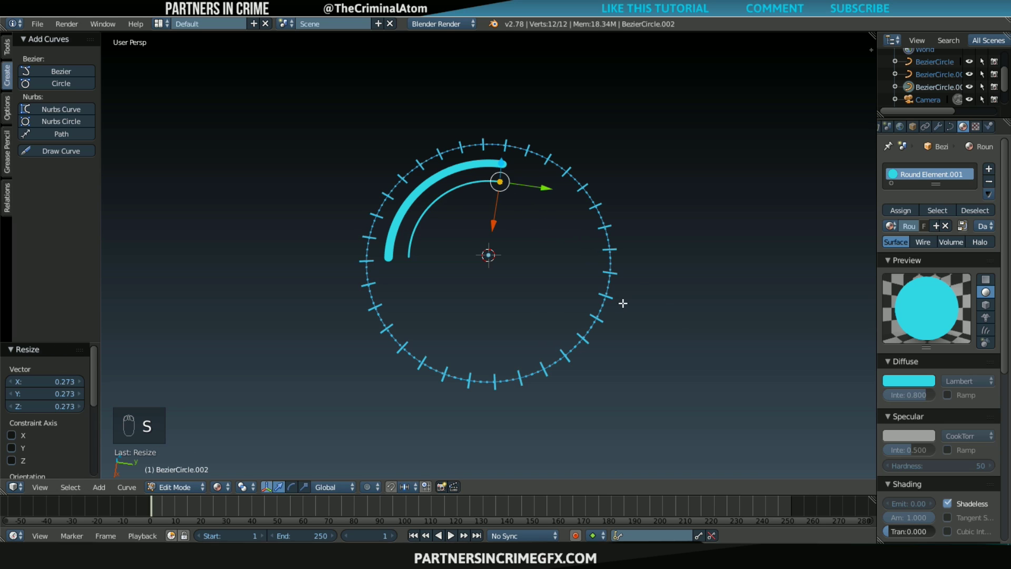
pyautogui.press('Tab')
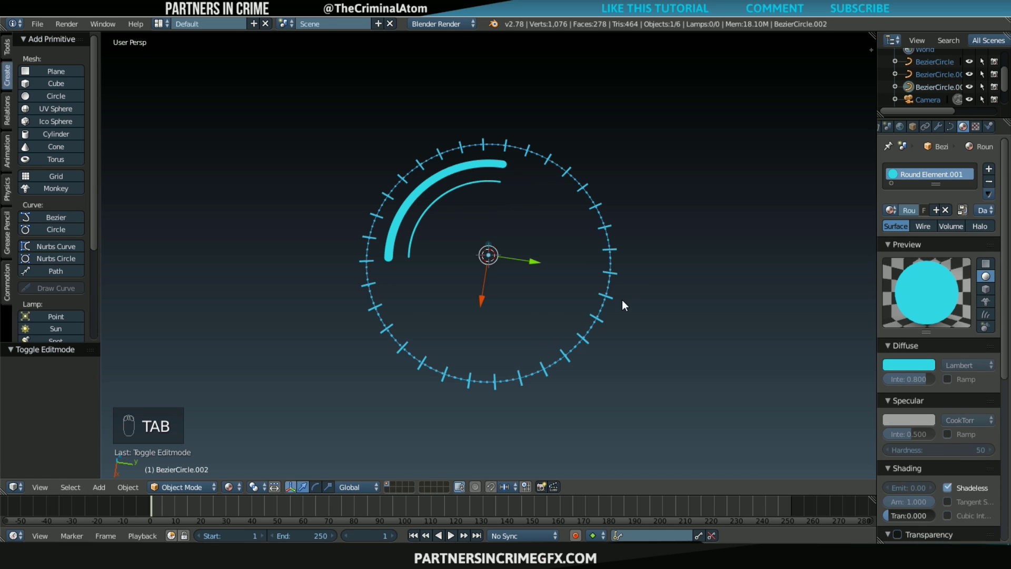
pyautogui.click(905, 364)
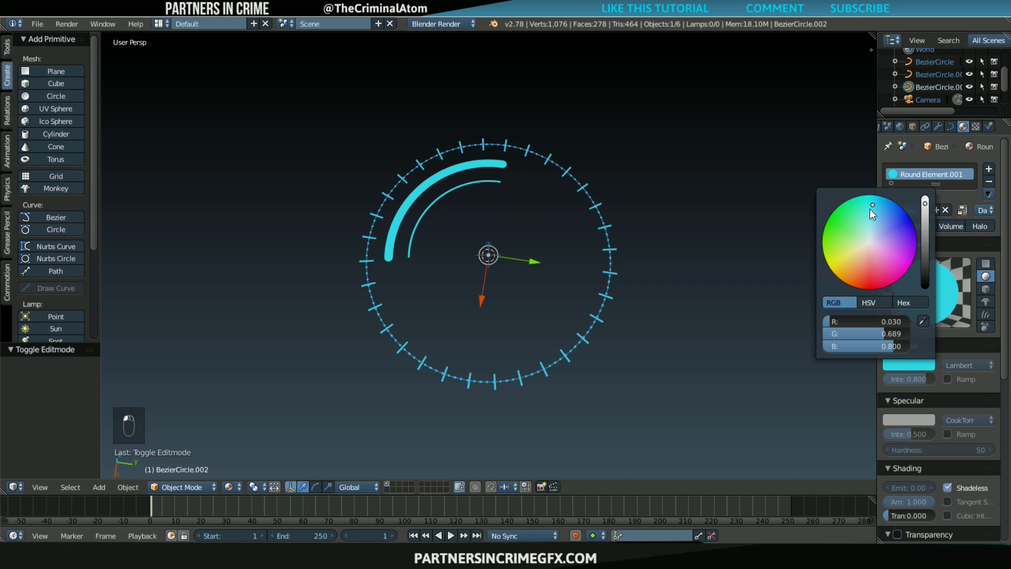
pyautogui.moveTo(872, 204); pyautogui.dragTo(897, 210)
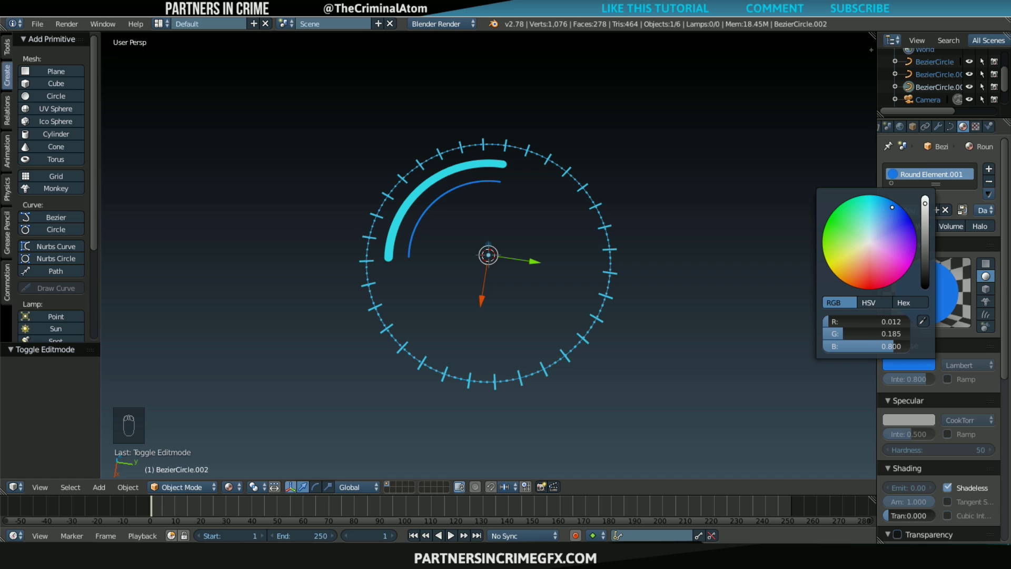
# - Examine the tick-mark ring and the two arcs from several angles and distances
pyautogui.moveTo(427, 315); pyautogui.dragTo(442, 244, button='middle')
pyautogui.scroll(3, 443, 244)
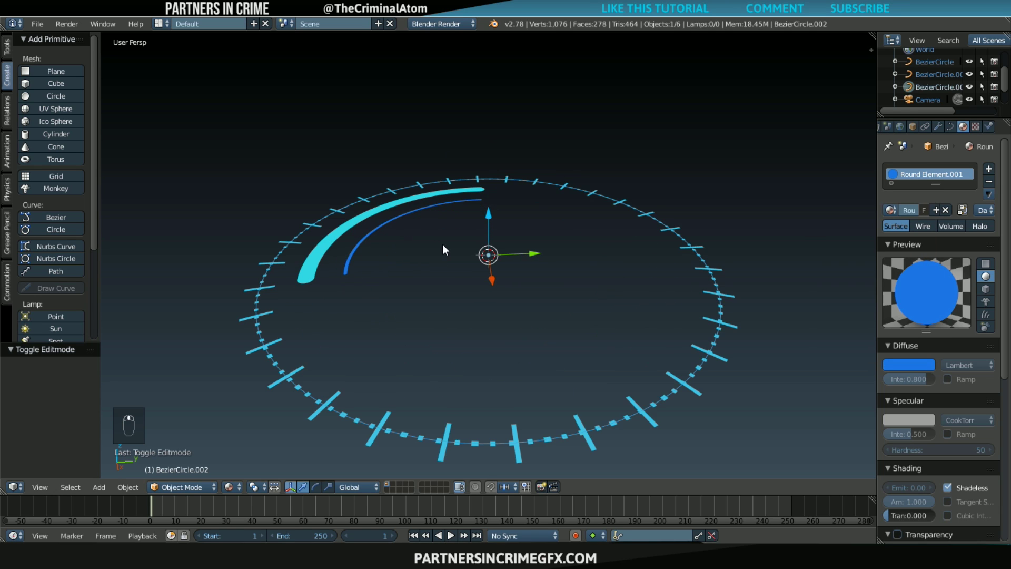
pyautogui.scroll(-2, 457, 342)
pyautogui.moveTo(452, 294); pyautogui.dragTo(415, 260, button='middle')
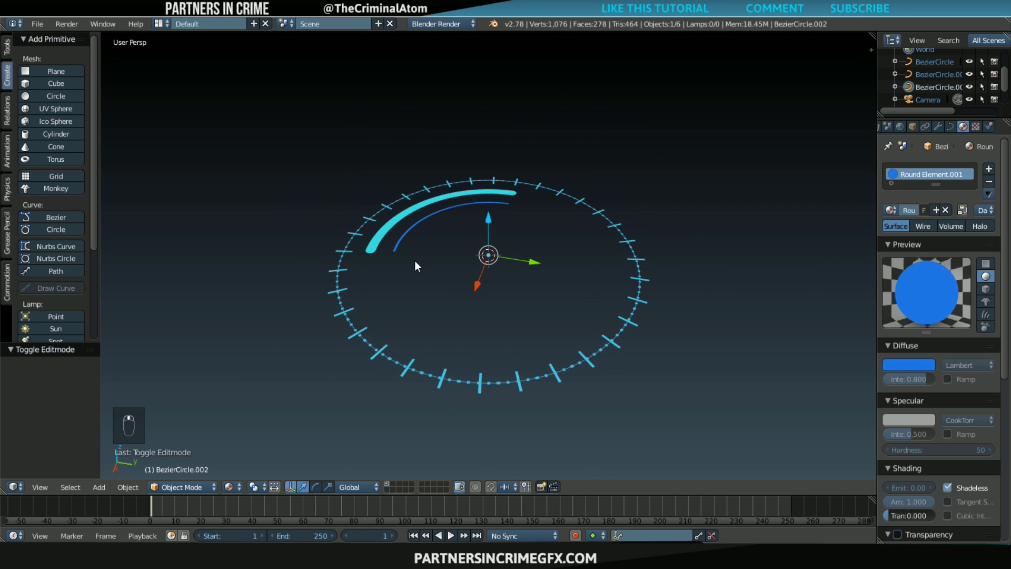
pyautogui.scroll(2, 415, 261)
pyautogui.moveTo(318, 248); pyautogui.dragTo(287, 236, button='middle')
pyautogui.moveTo(384, 209); pyautogui.dragTo(349, 244, button='middle')
pyautogui.scroll(-1, 448, 256)
pyautogui.moveTo(413, 308); pyautogui.dragTo(440, 251, button='middle')
pyautogui.scroll(1, 491, 308)
pyautogui.scroll(1, 491, 308)
pyautogui.scroll(-1, 474, 290)
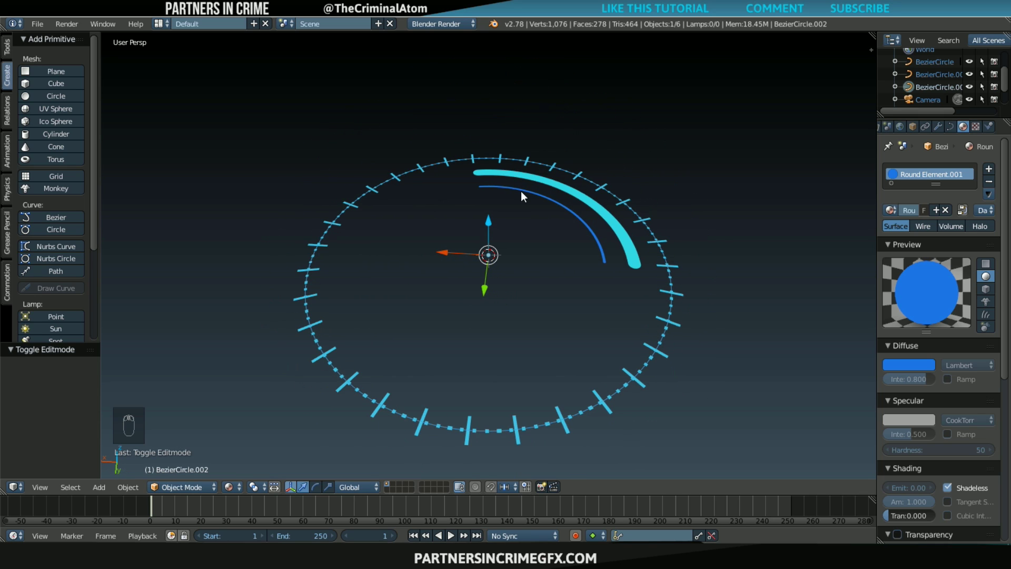
# - Add a mesh plane with a radius of 1.000 at the centre of the ring
pyautogui.hotkey('shift', 'a')
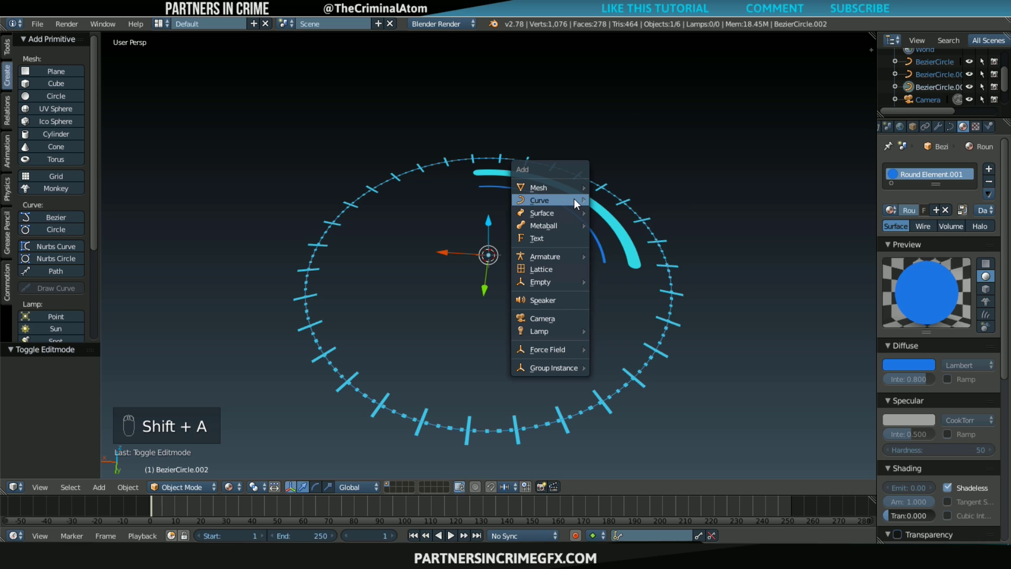
pyautogui.moveTo(573, 186)
pyautogui.click(608, 187)
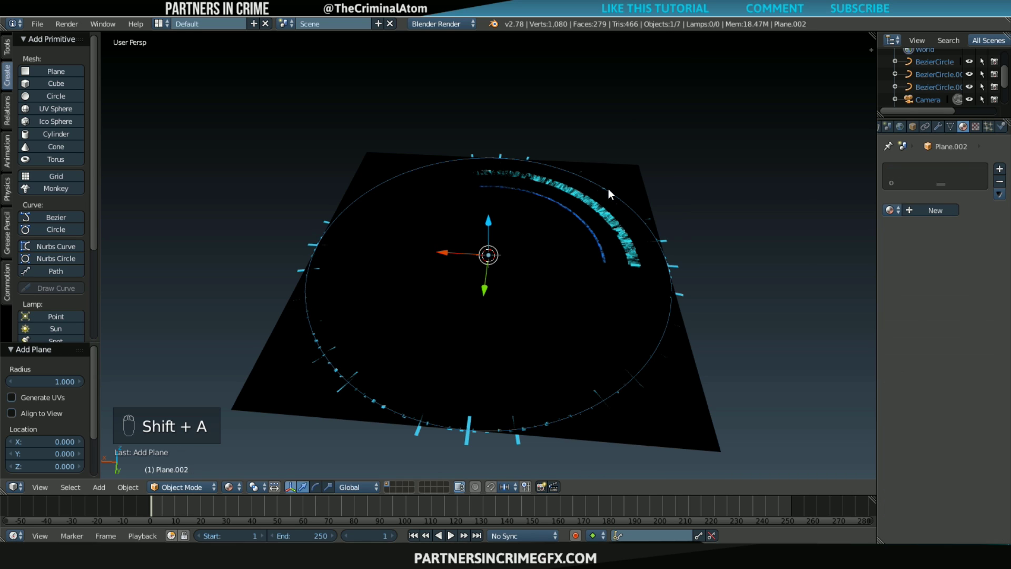
pyautogui.moveTo(598, 290); pyautogui.dragTo(606, 347, button='middle')
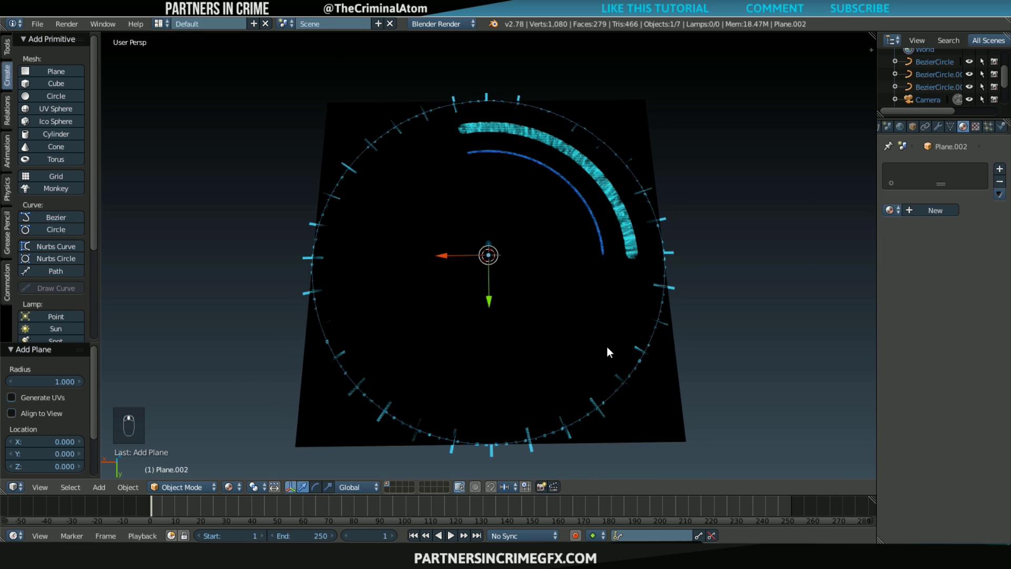
pyautogui.scroll(-3, 606, 347)
pyautogui.scroll(1, 542, 302)
# - Delete the two vertices of the plane's edge on the side opposite the arcs, keeping only the edge beside them
pyautogui.press('Tab')
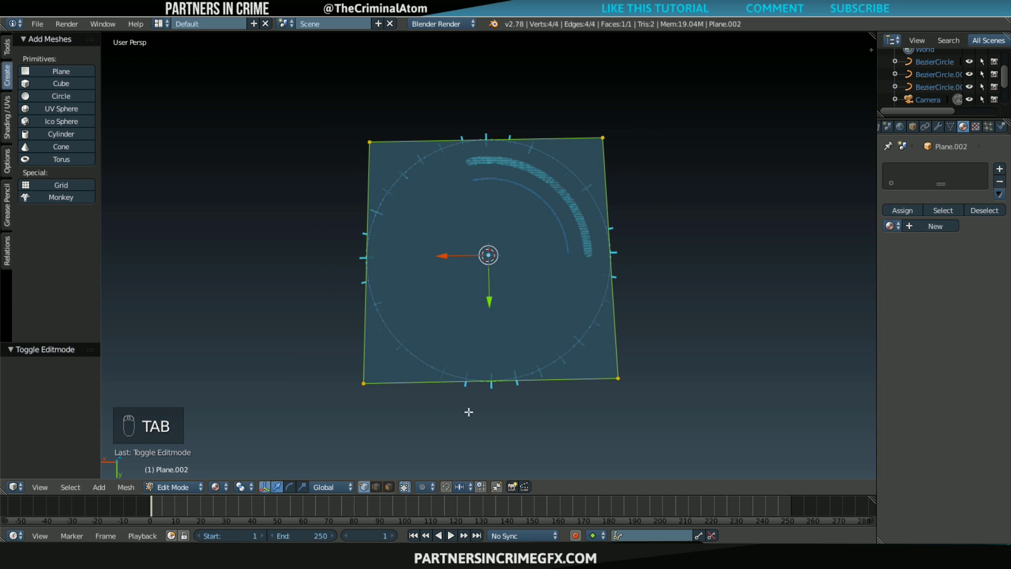
pyautogui.click(375, 488)
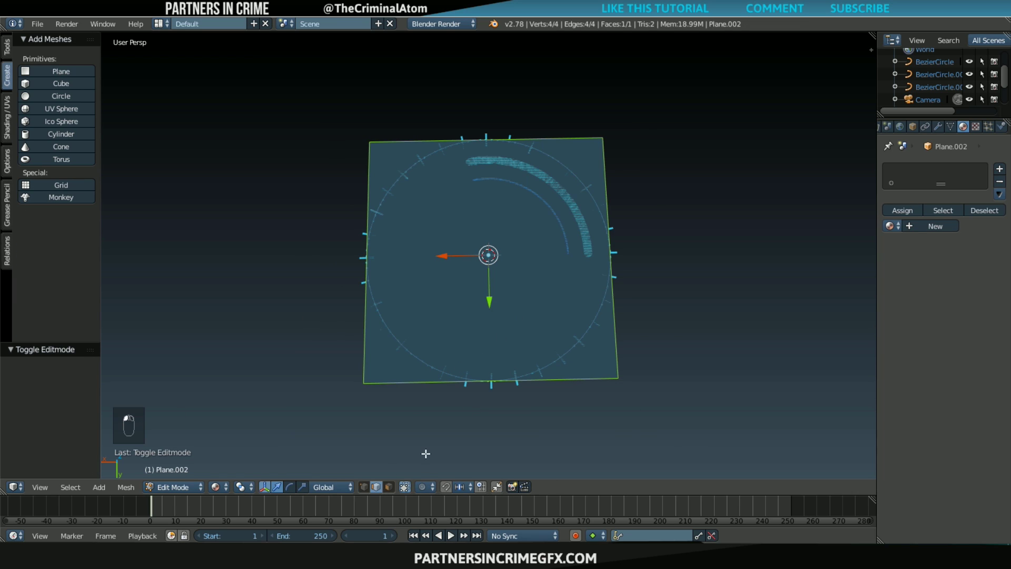
pyautogui.rightClick(491, 380)
pyautogui.press('x')
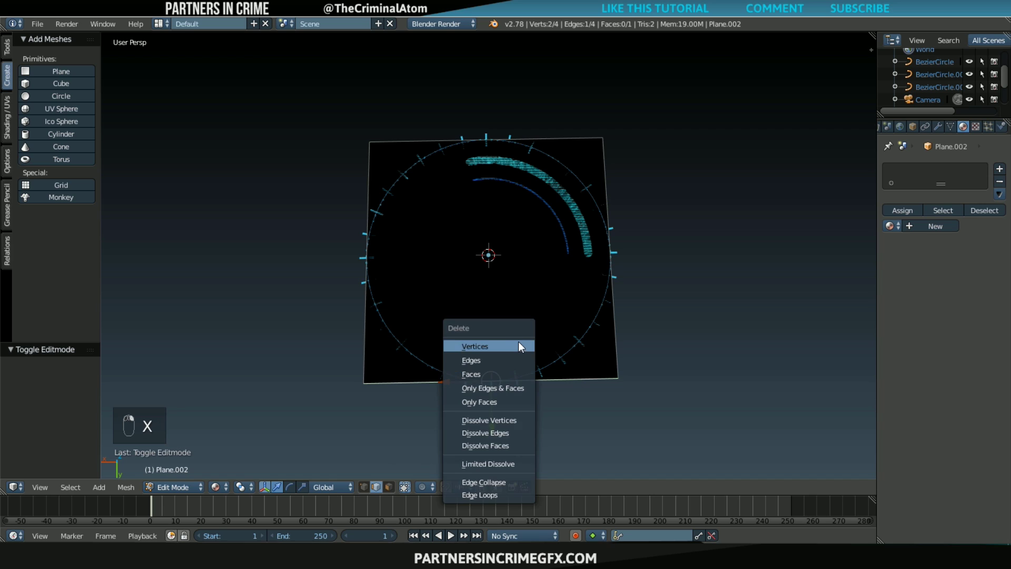
pyautogui.click(518, 343)
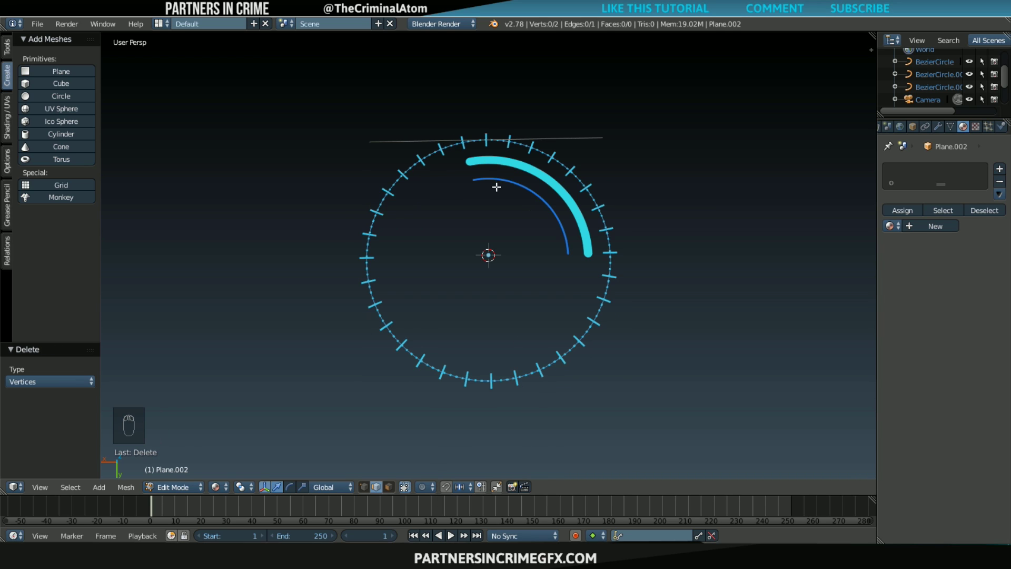
# - Return to Object Mode and set the remaining edge's geometry to its origin at the ring's centre
pyautogui.press('Tab')
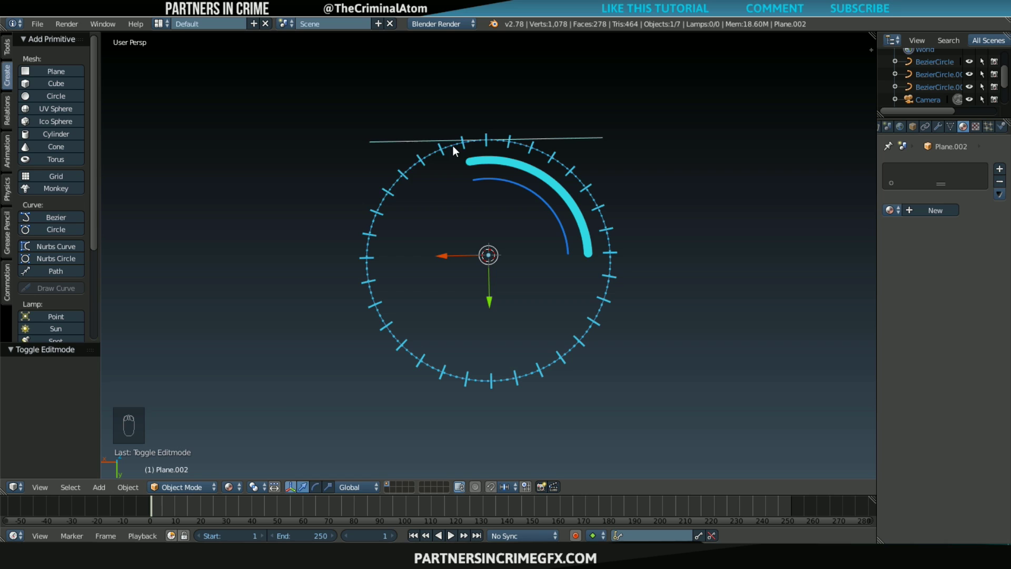
pyautogui.hotkey('ctrl', 'alt', 'shift', 'c')
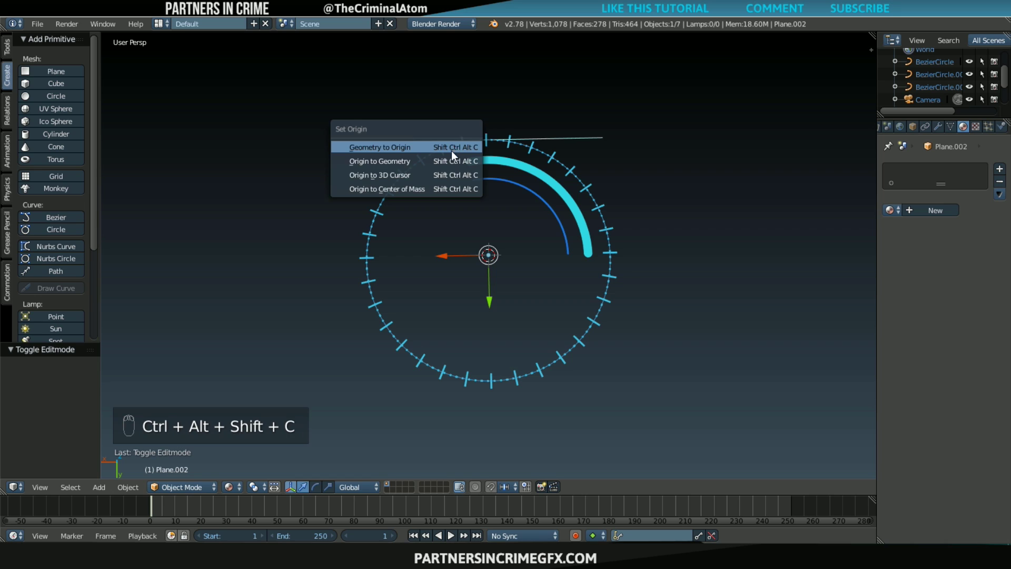
pyautogui.click(374, 149)
pyautogui.moveTo(463, 277); pyautogui.dragTo(536, 283, button='middle')
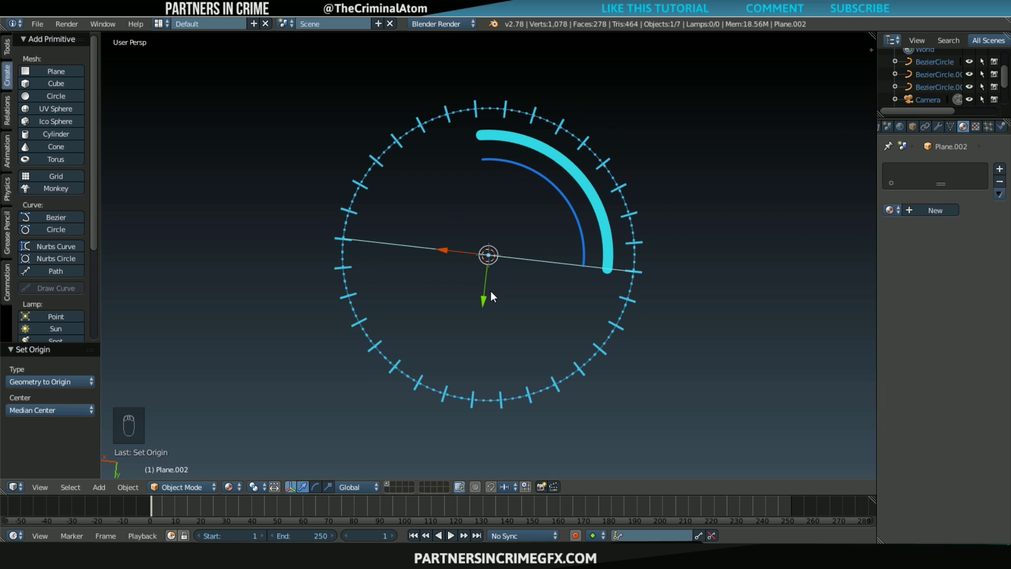
pyautogui.scroll(1, 491, 291)
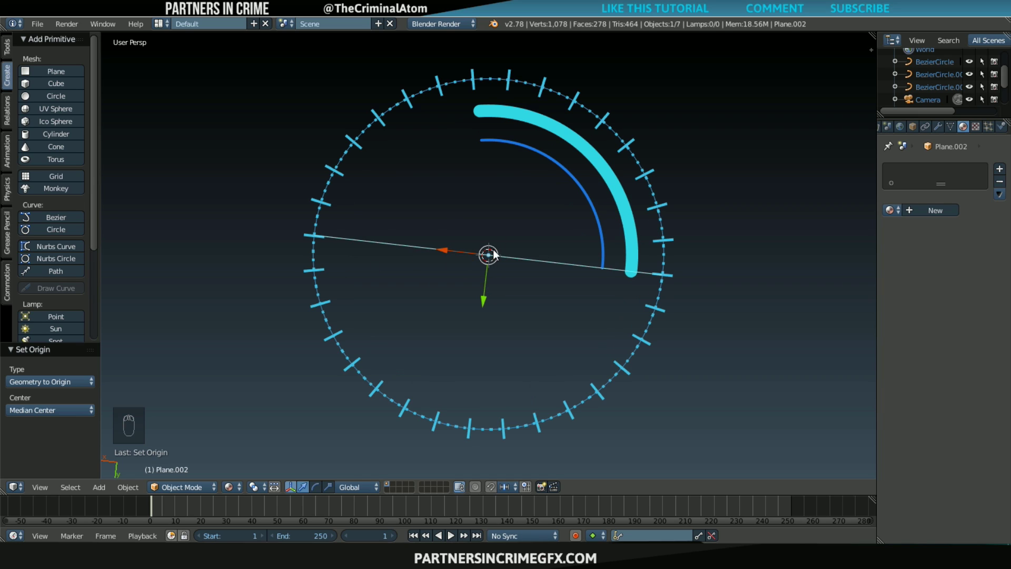
# - Subdivide the whole line across the ring with one cut in Edit Mode
pyautogui.press('Tab')
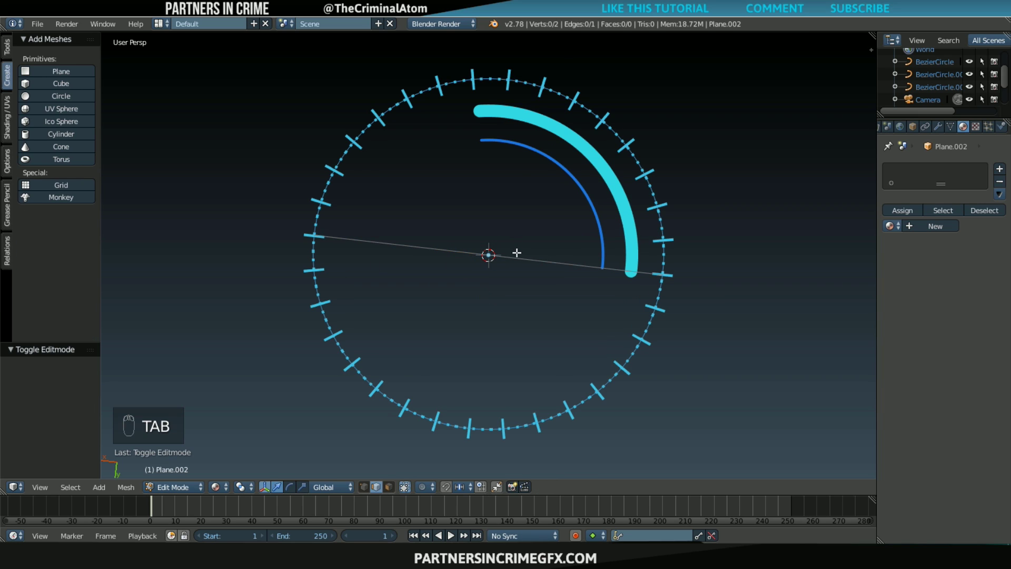
pyautogui.press('a')
pyautogui.press('a')
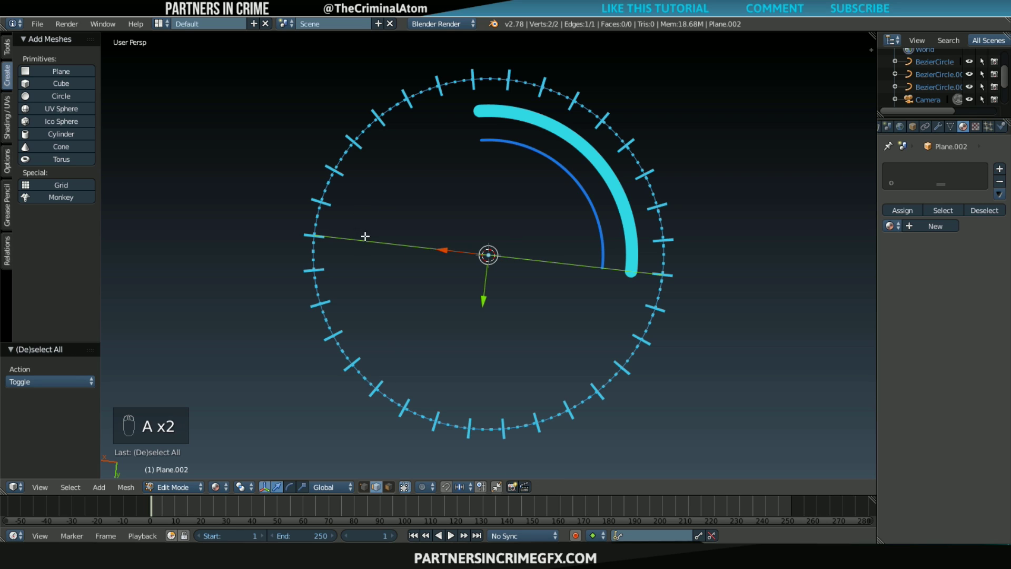
pyautogui.press('w')
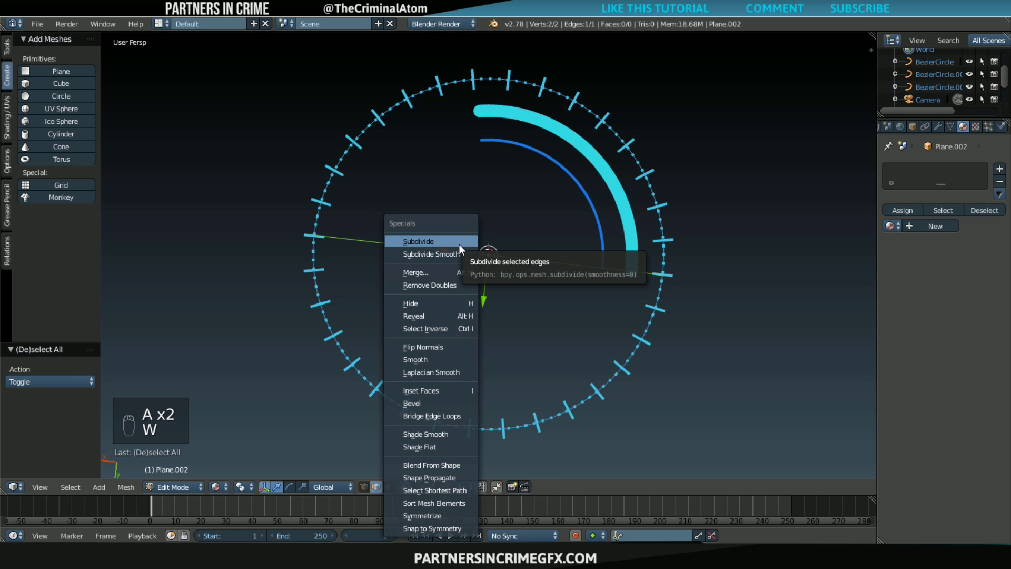
pyautogui.click(460, 244)
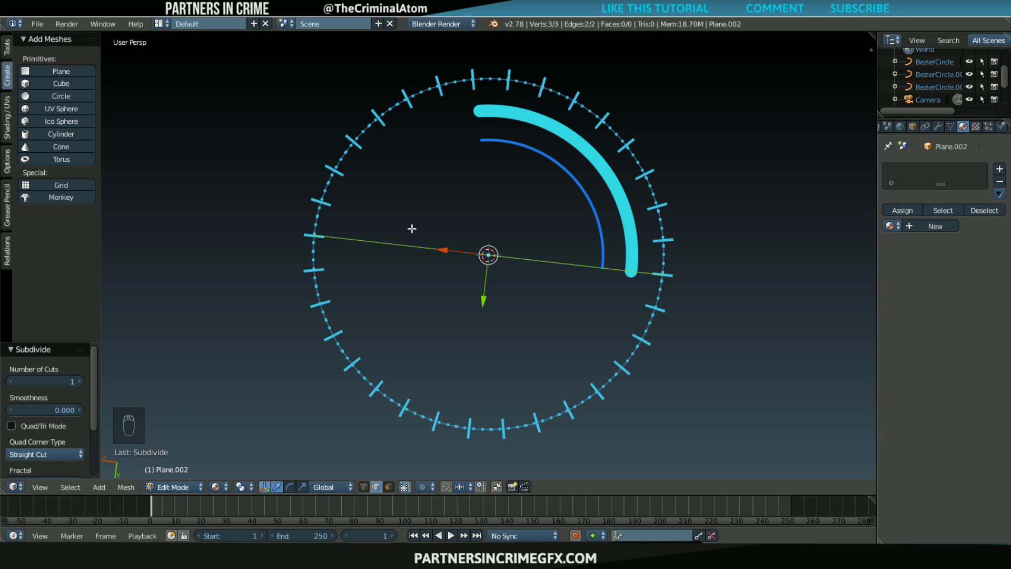
# - Delete the half of the line on the side away from the arcs' ends, using the Edges option
pyautogui.rightClick(395, 238)
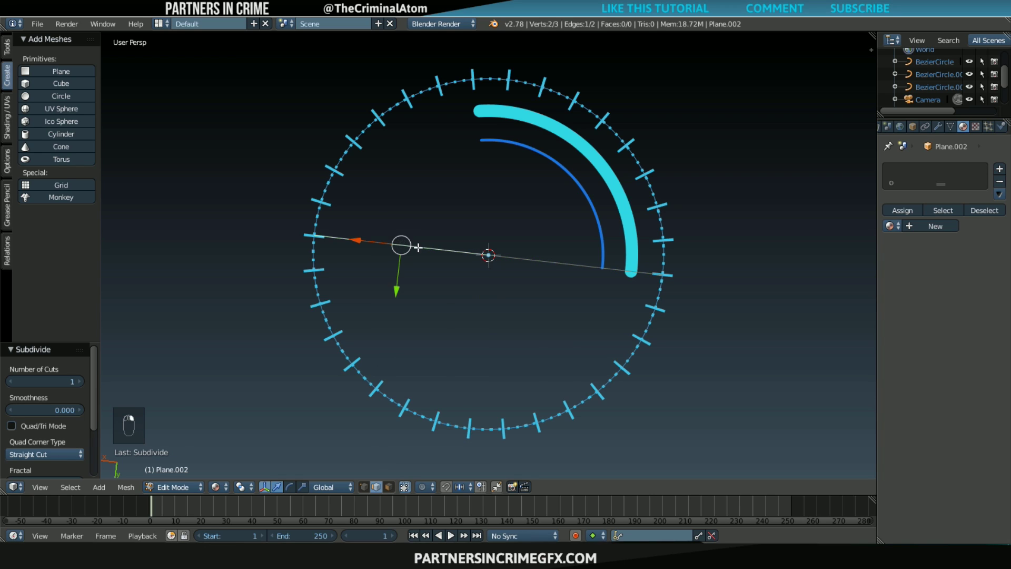
pyautogui.press('x')
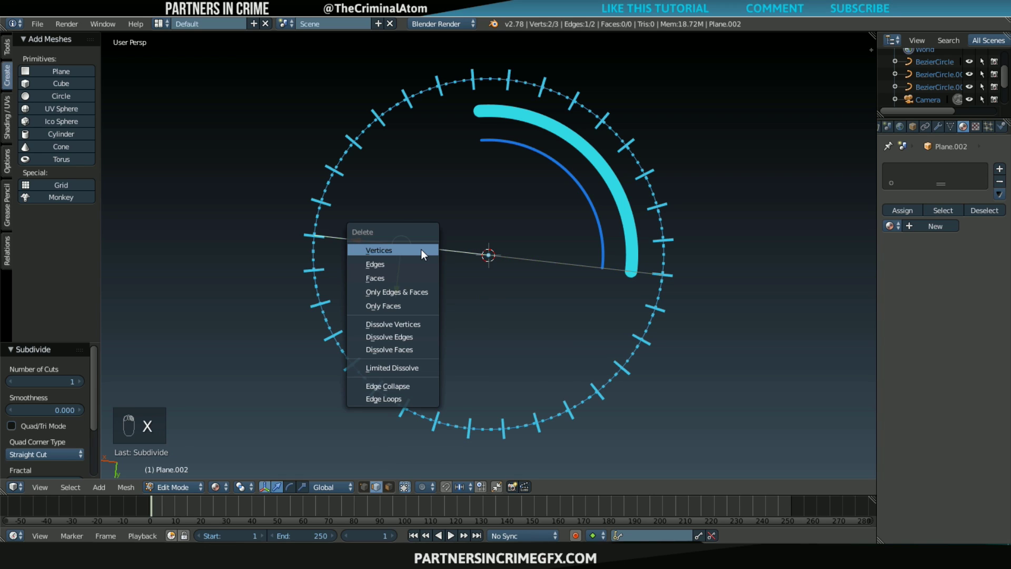
pyautogui.click(379, 264)
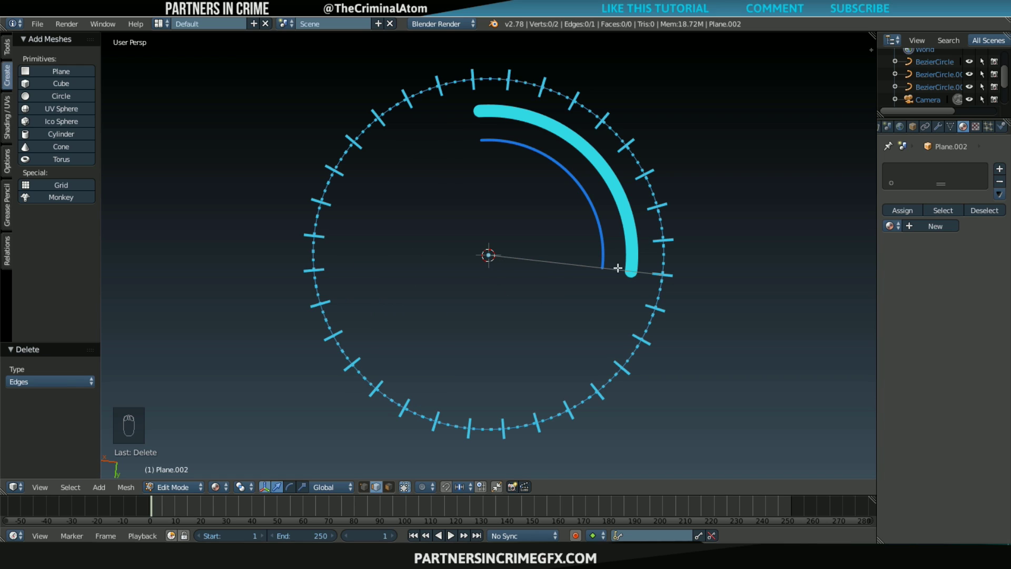
# - Move the line's centre vertex about -0.637 along X so it meets the end of the blue arc
pyautogui.moveTo(631, 282); pyautogui.dragTo(536, 293, button='middle')
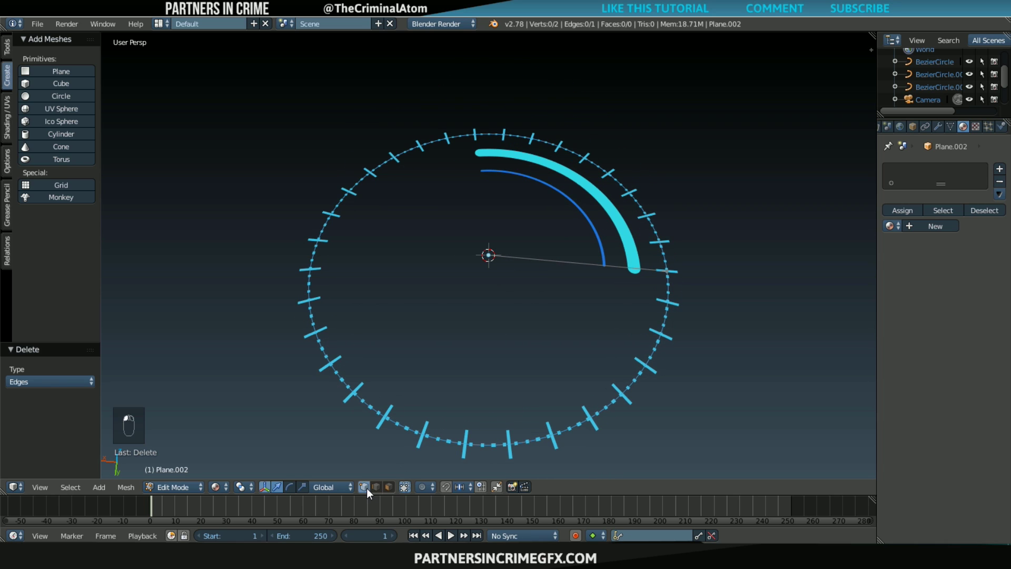
pyautogui.rightClick(487, 252)
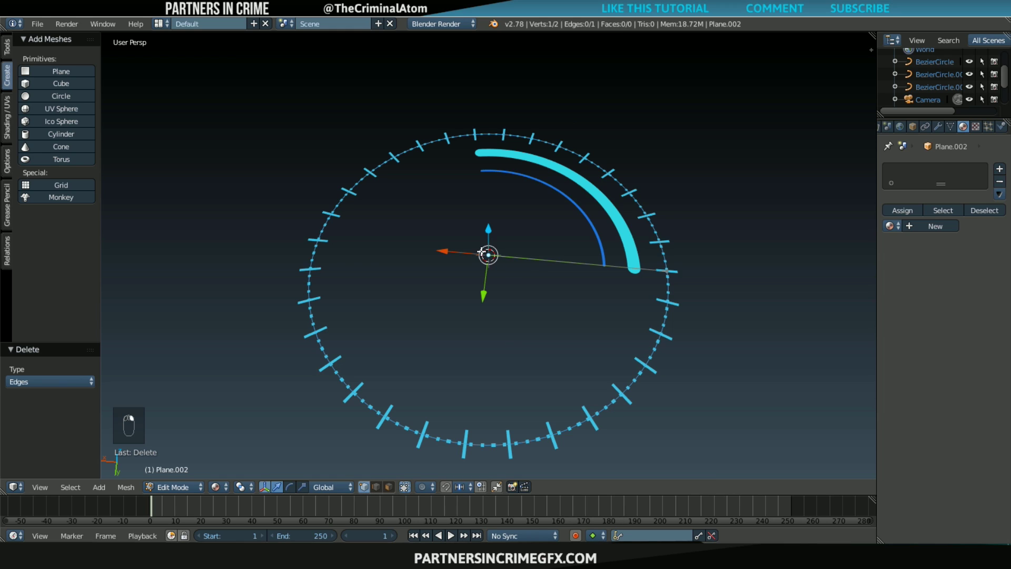
pyautogui.click(439, 251)
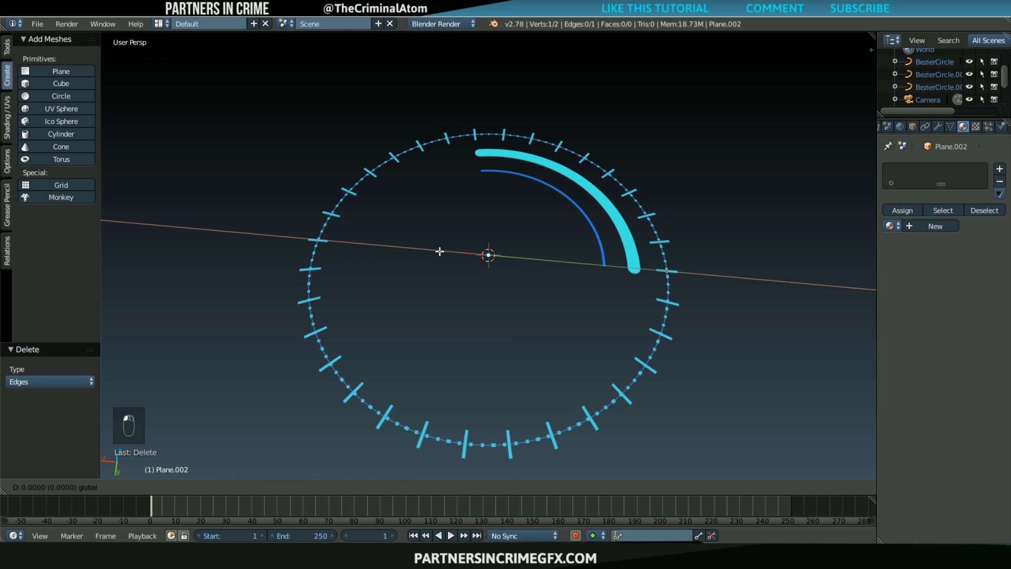
pyautogui.click(550, 280)
pyautogui.moveTo(491, 263); pyautogui.dragTo(550, 251, button='middle')
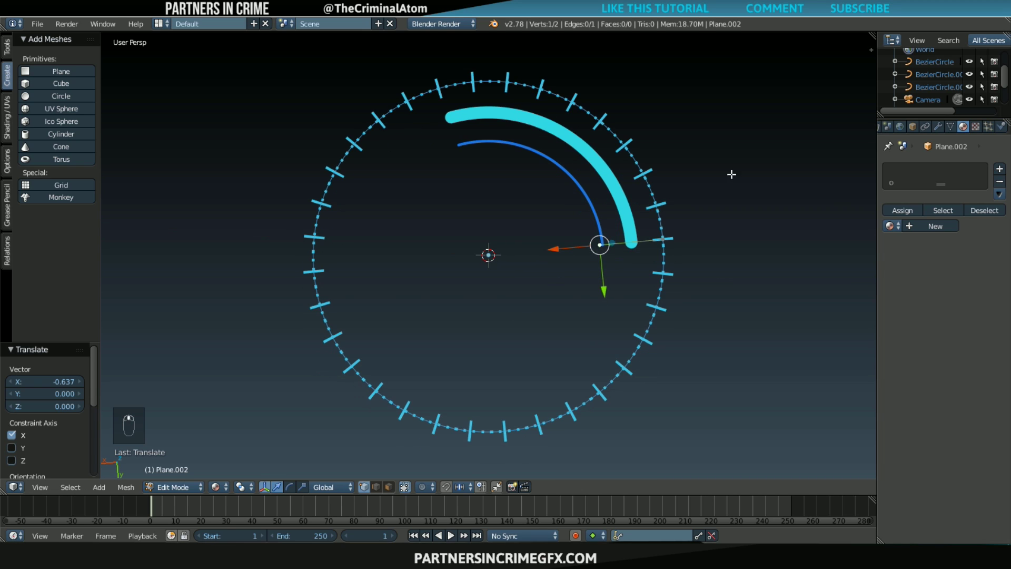
# - Add a Screw modifier to the short line and set its angle to about 174.3°
pyautogui.click(942, 126)
pyautogui.click(943, 170)
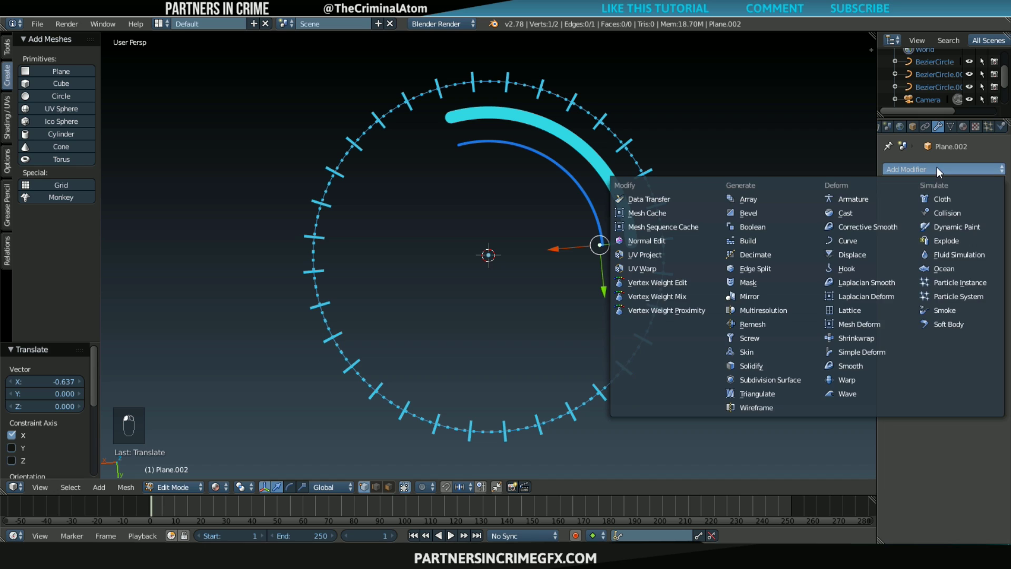
pyautogui.click(773, 342)
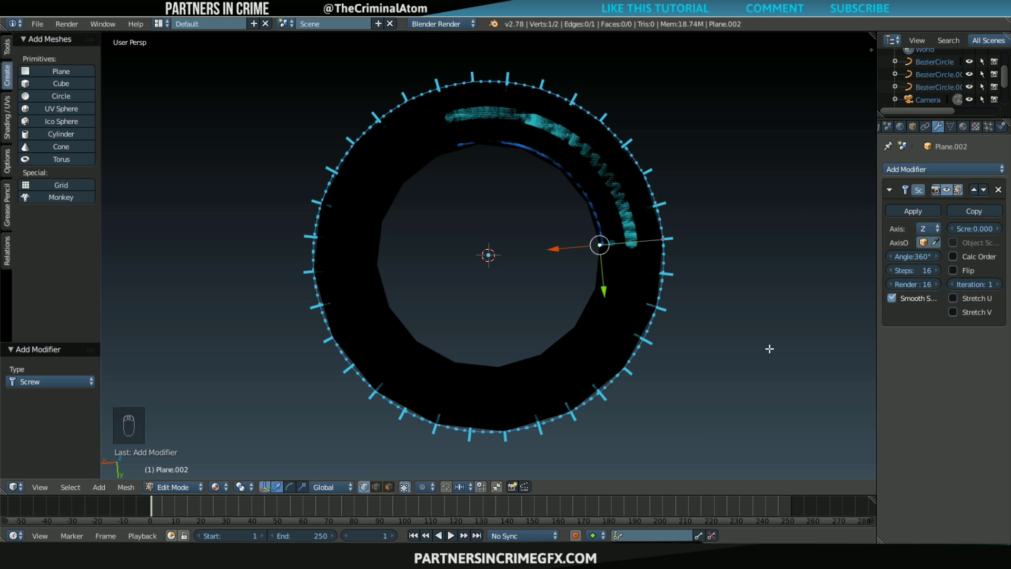
pyautogui.moveTo(915, 256); pyautogui.dragTo(937, 253)
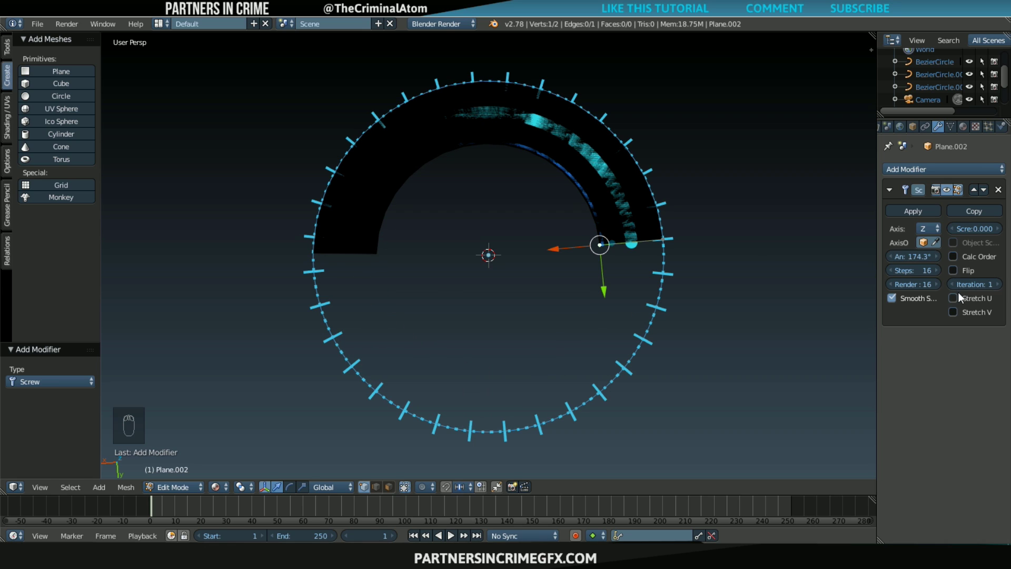
# - Set both the viewport steps and the render steps of the Screw modifier to 85
pyautogui.click(914, 271)
pyautogui.write('85')
pyautogui.press('Return')
pyautogui.click(911, 283)
pyautogui.write('85')
pyautogui.press('Return')
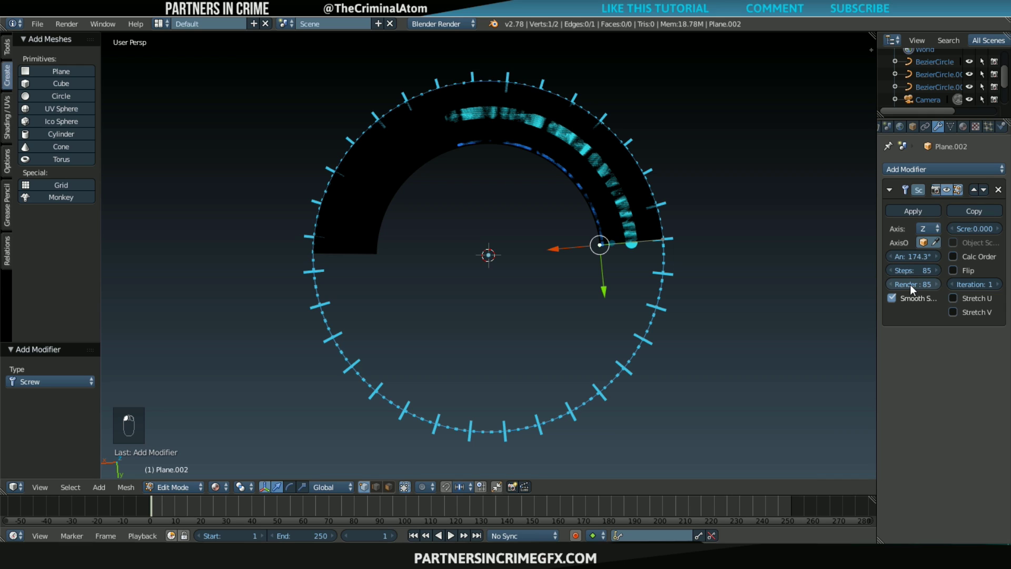
# - Move the Screw profile edge about 0.414 along X so the band lies inside the blue arc
pyautogui.click(376, 486)
pyautogui.rightClick(653, 243)
pyautogui.moveTo(600, 242); pyautogui.dragTo(526, 252)
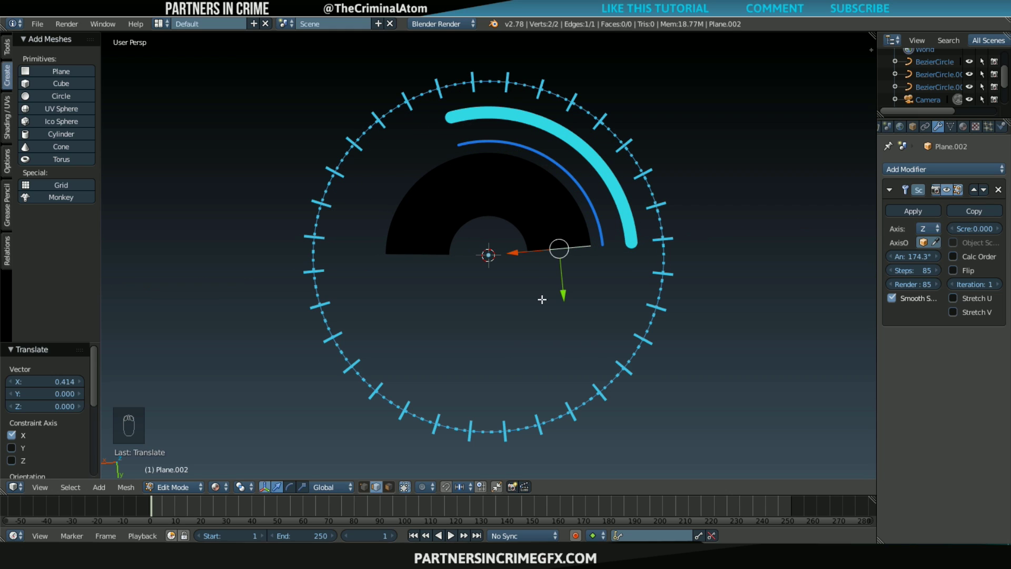
# - Move the inner vertex of the band's profile edge about -0.195 along X to make the black band narrower
pyautogui.click(363, 487)
pyautogui.rightClick(520, 256)
pyautogui.moveTo(526, 269); pyautogui.dragTo(512, 254, button='middle')
pyautogui.scroll(2, 510, 254)
pyautogui.moveTo(505, 254); pyautogui.dragTo(548, 257)
pyautogui.scroll(-3, 548, 258)
pyautogui.moveTo(548, 257); pyautogui.dragTo(532, 304, button='middle')
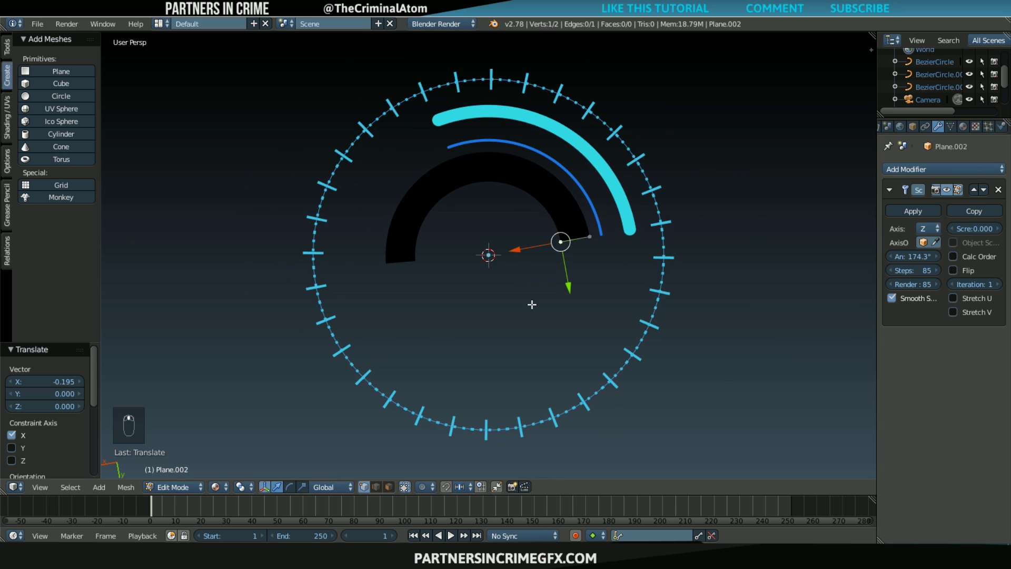
# - Return to Object Mode and set the black band's Screw modifier angle to 85°
pyautogui.press('Tab')
pyautogui.moveTo(912, 257)
pyautogui.mouseDown()
pyautogui.moveTo(895, 257)
pyautogui.moveTo(925, 257)
pyautogui.mouseUp()
pyautogui.click(924, 257)
pyautogui.write('85')
pyautogui.press('Return')
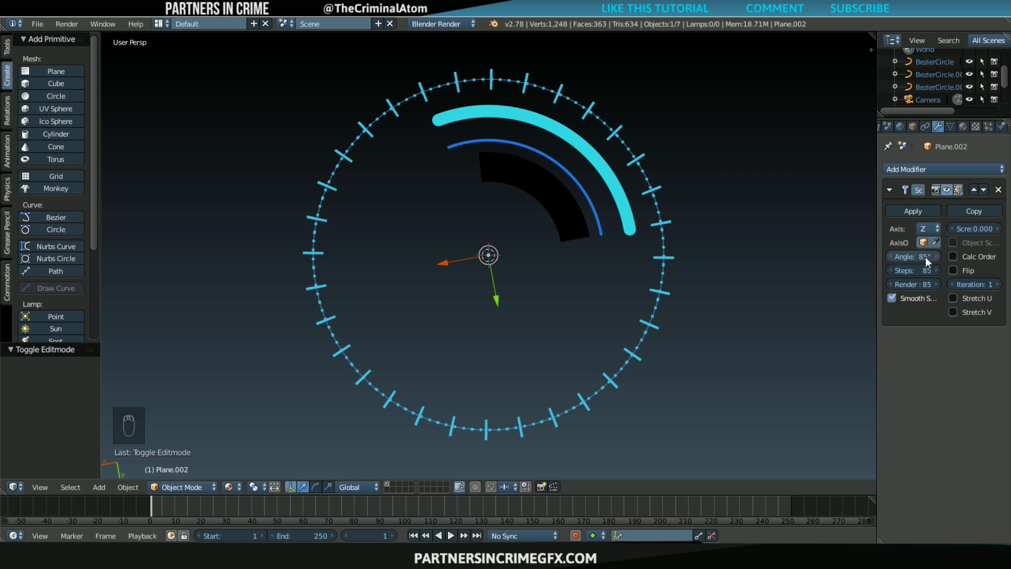
# - Duplicate the black band in place and scale the copy to about 0.525 around the ring's centre
pyautogui.scroll(-2, 536, 256)
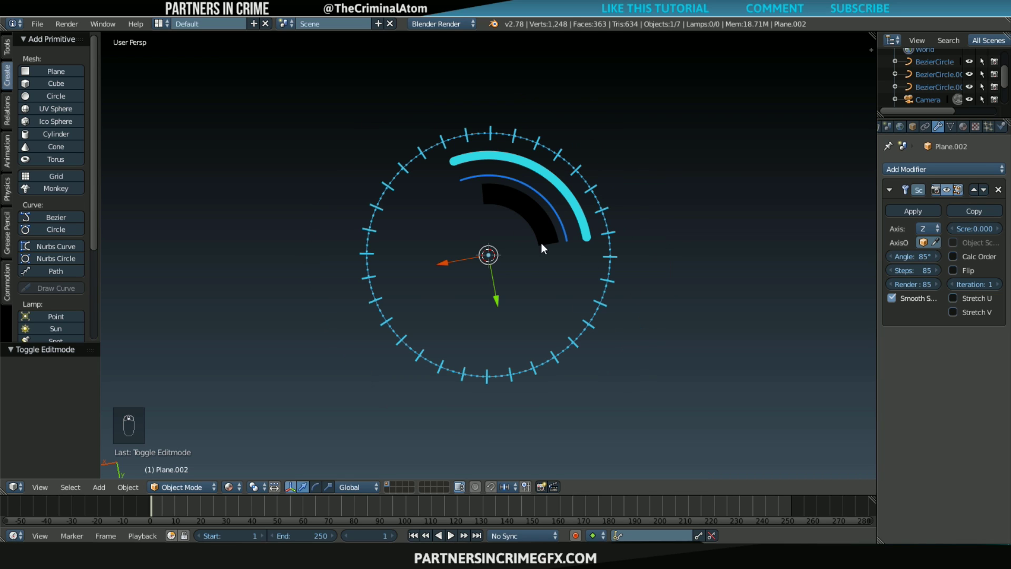
pyautogui.hotkey('shift', 'd')
pyautogui.rightClick(575, 301)
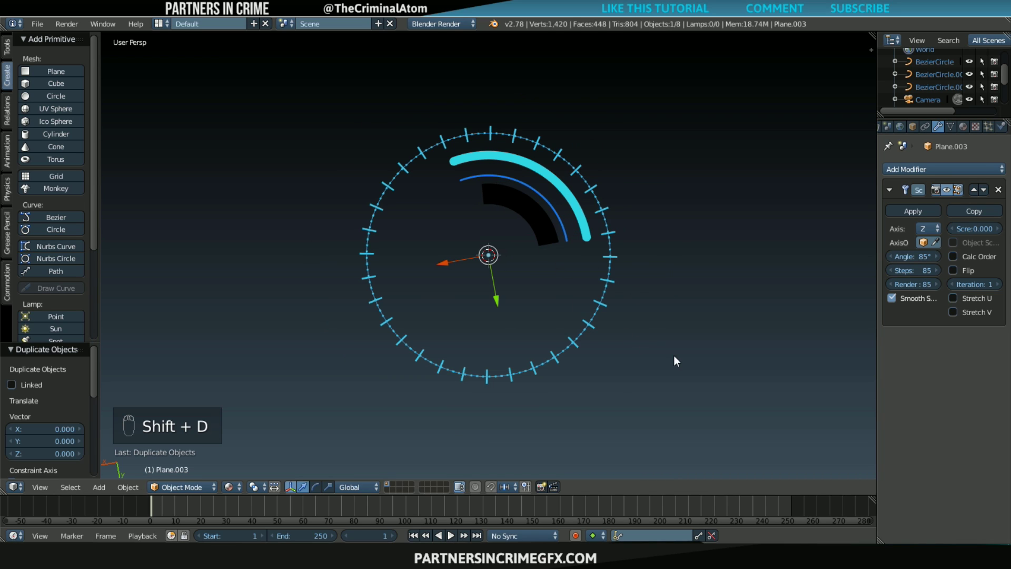
pyautogui.press('s')
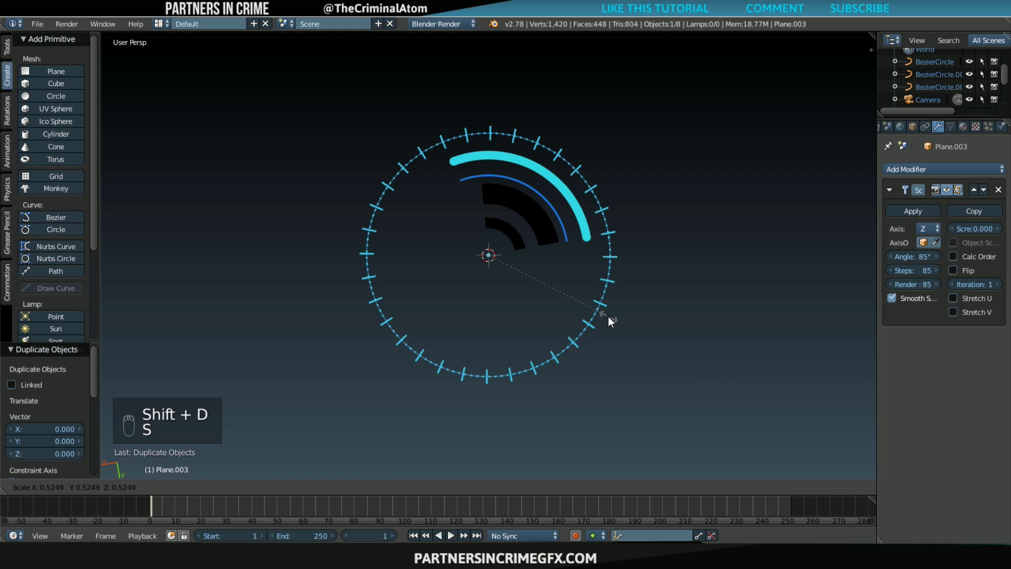
pyautogui.click(608, 316)
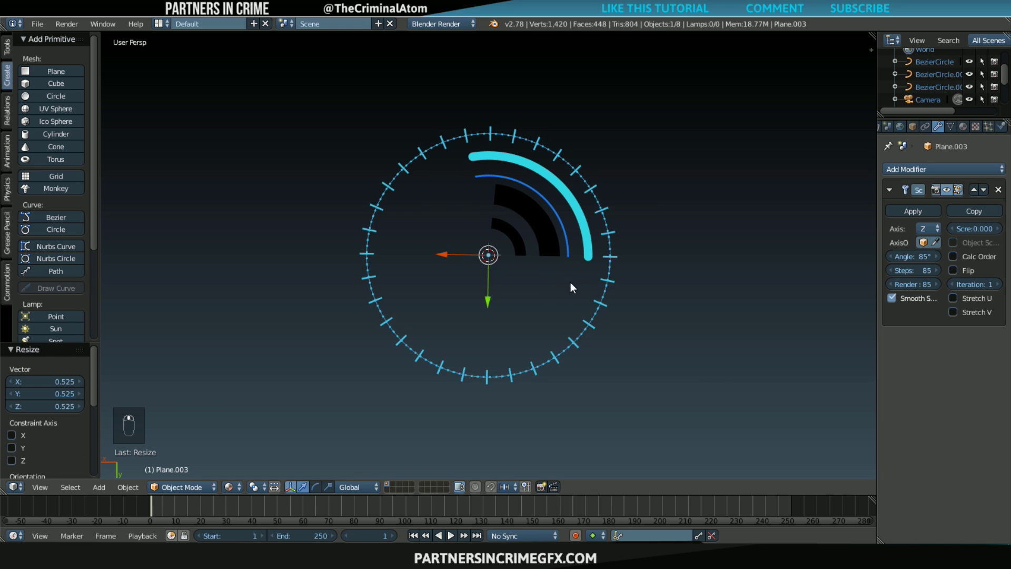
pyautogui.scroll(3, 541, 239)
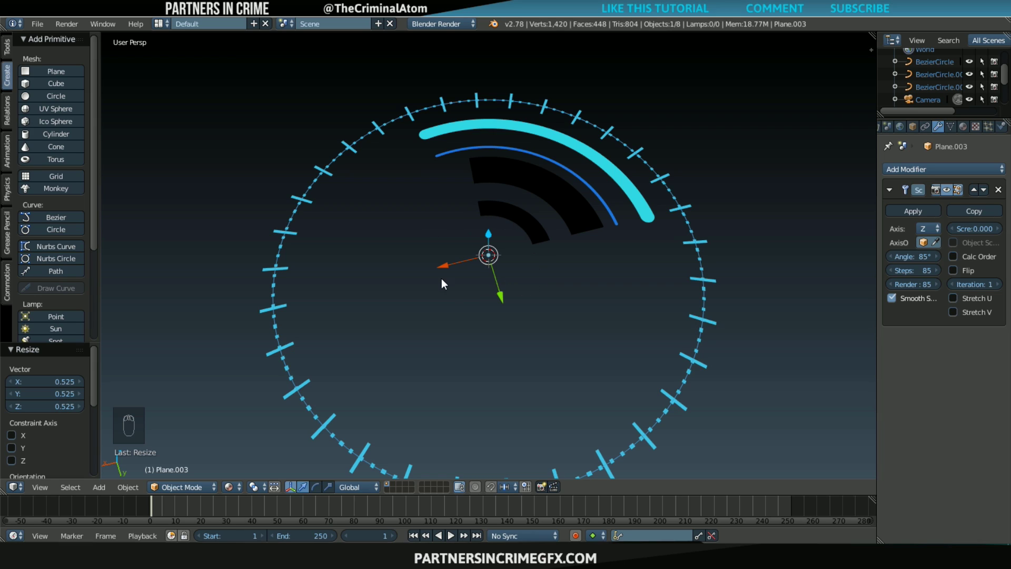
# - Duplicate the small band's profile edge in place in Edit Mode and set the pivot point to the 3D Cursor
pyautogui.press('Tab')
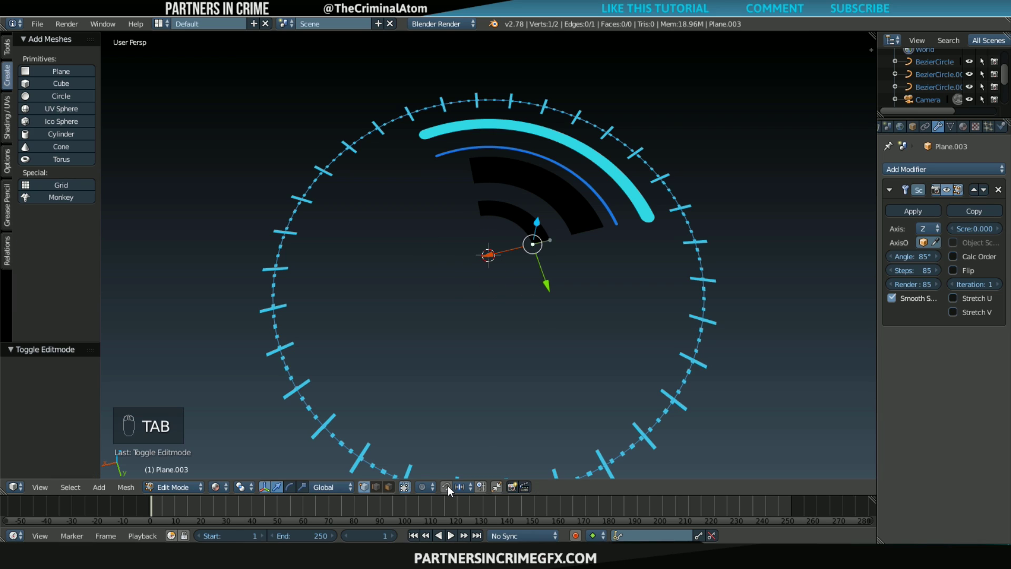
pyautogui.click(376, 487)
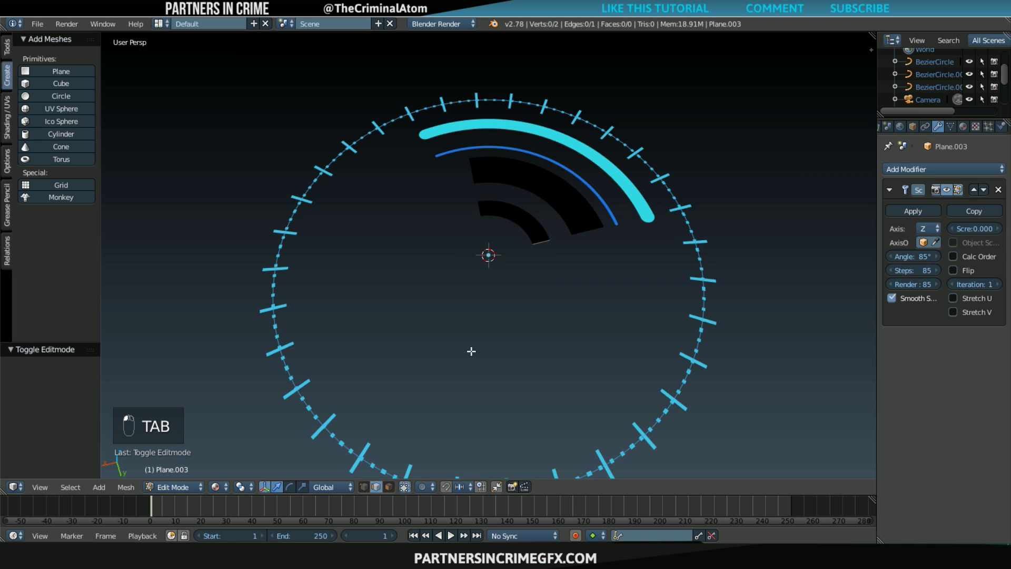
pyautogui.rightClick(545, 250)
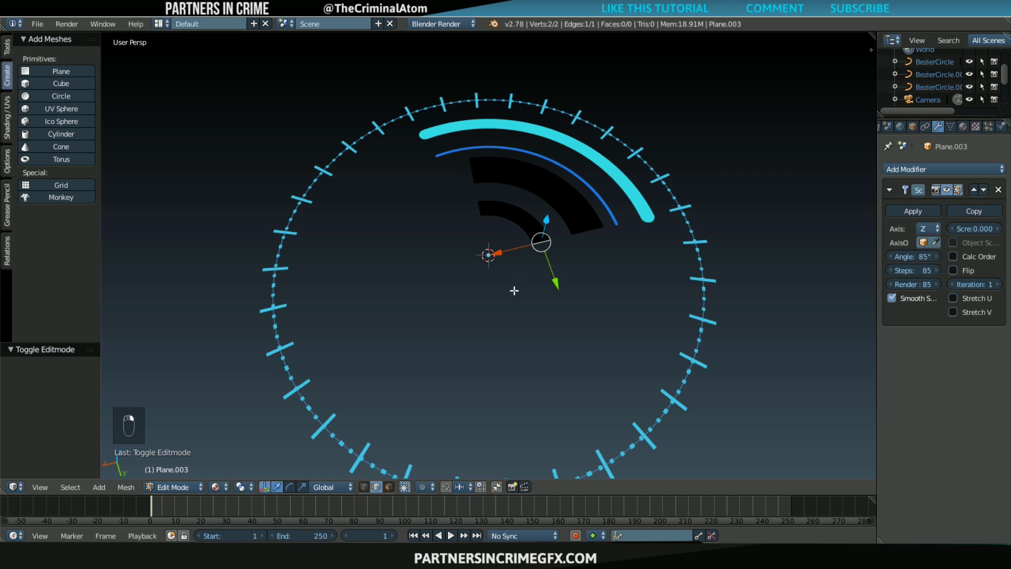
pyautogui.hotkey('shift', 'd')
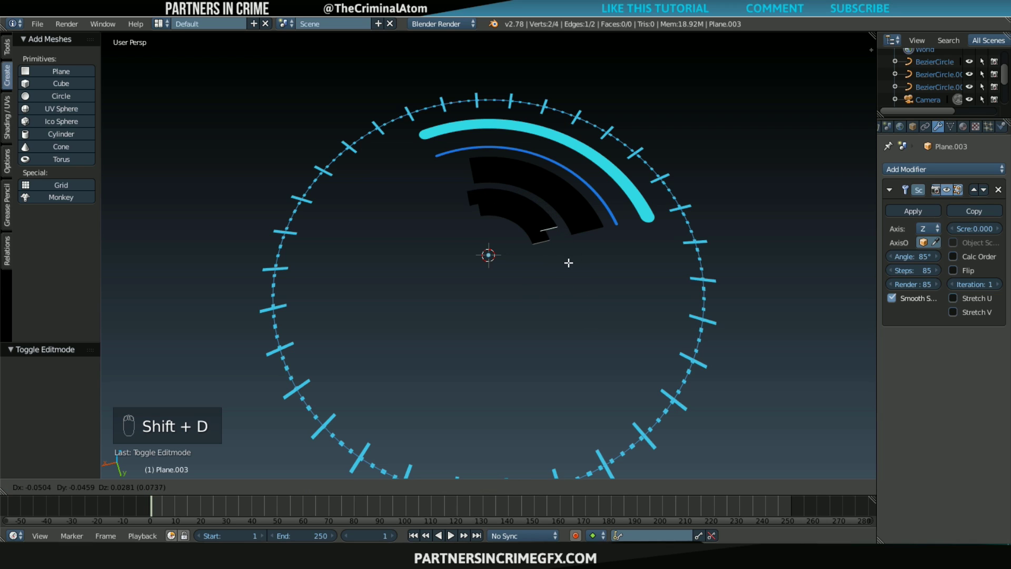
pyautogui.rightClick(567, 266)
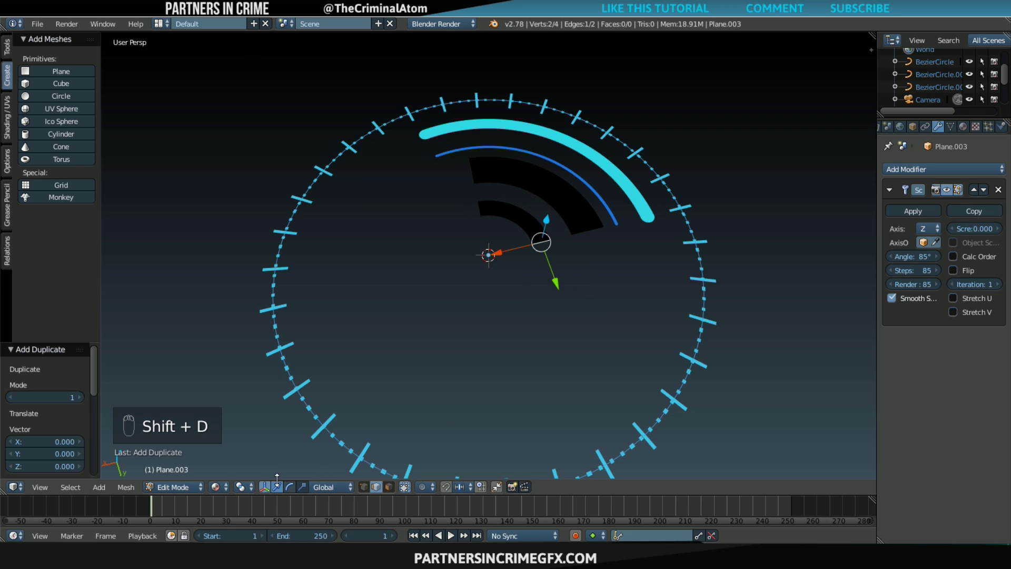
pyautogui.click(238, 486)
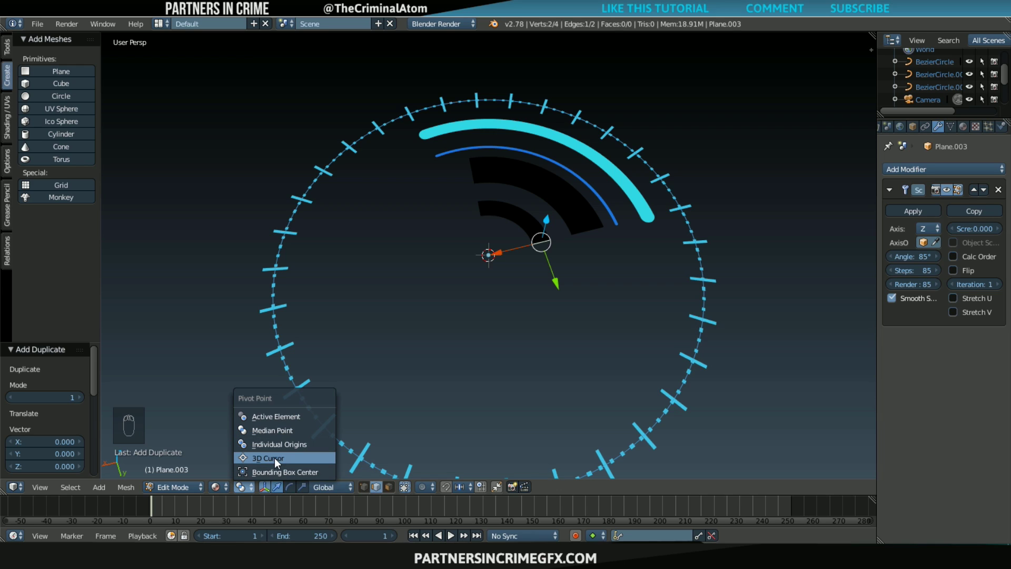
pyautogui.click(274, 457)
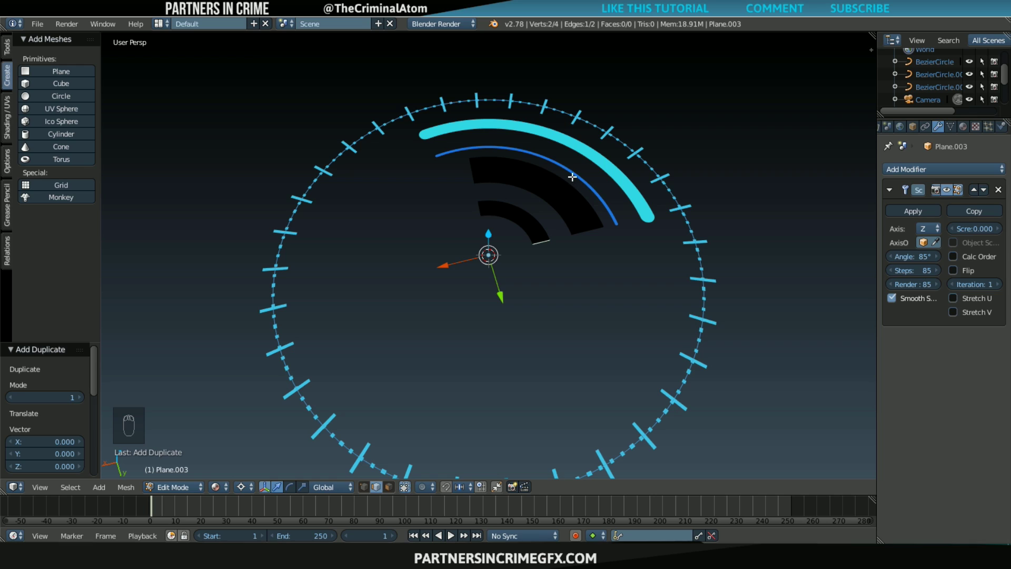
pyautogui.press('r')
pyautogui.press('z')
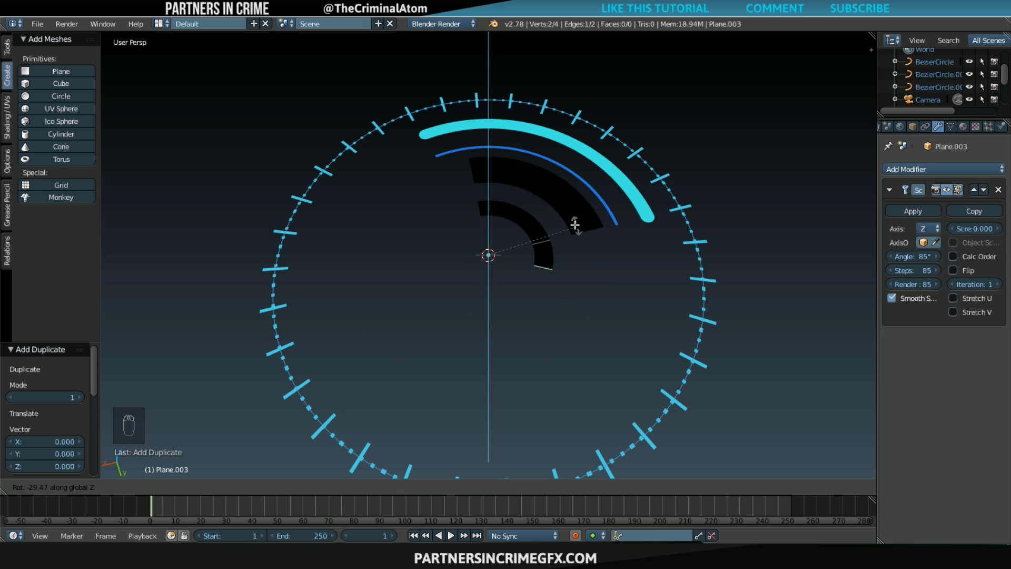
pyautogui.rightClick(515, 307)
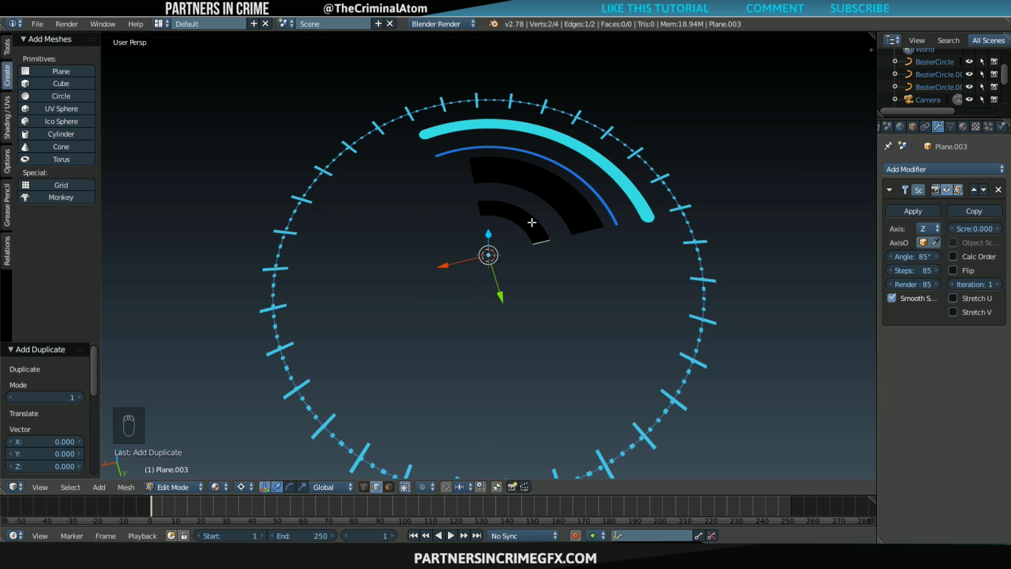
pyautogui.write('rz')
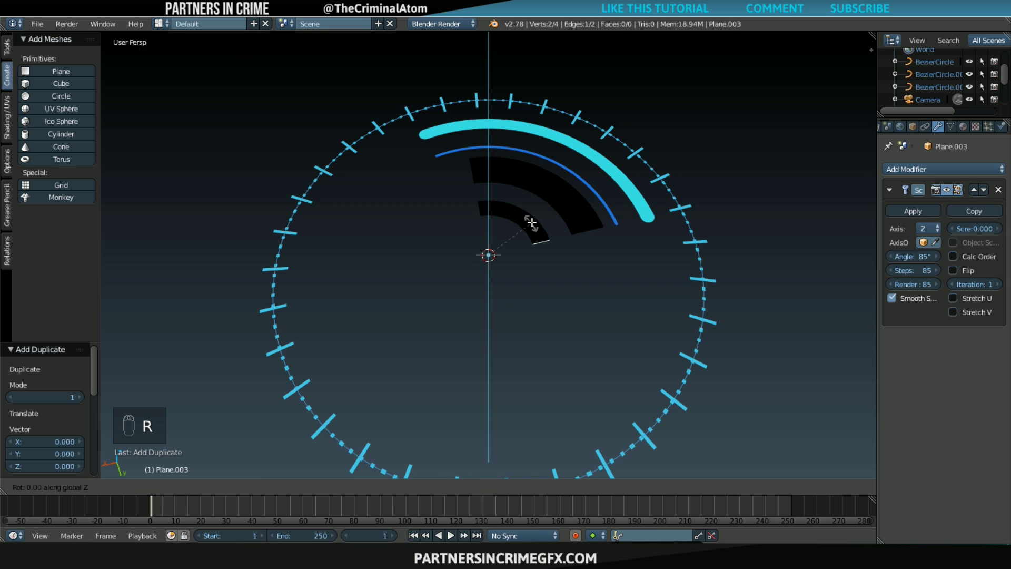
pyautogui.write('45')
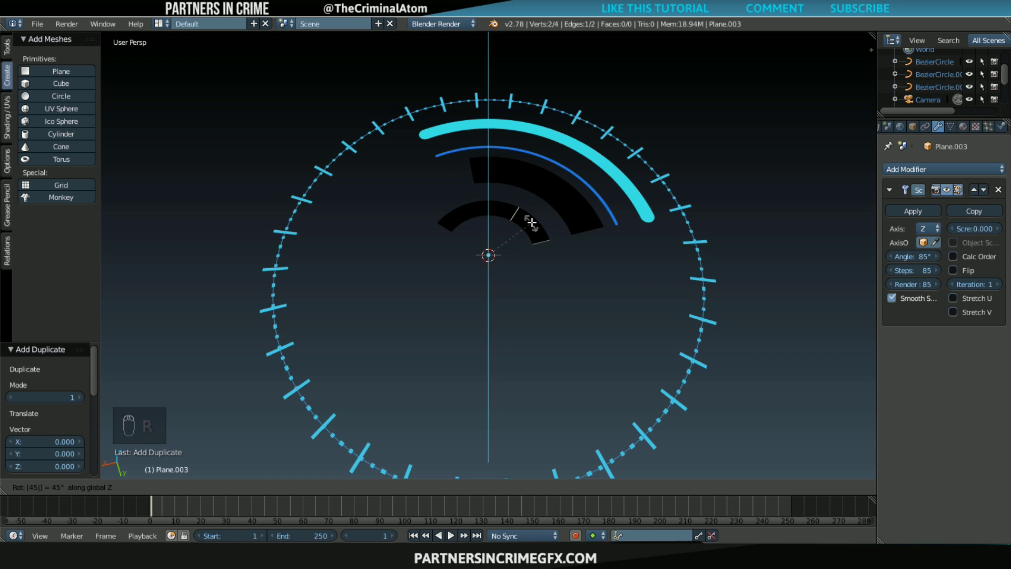
pyautogui.press('Escape')
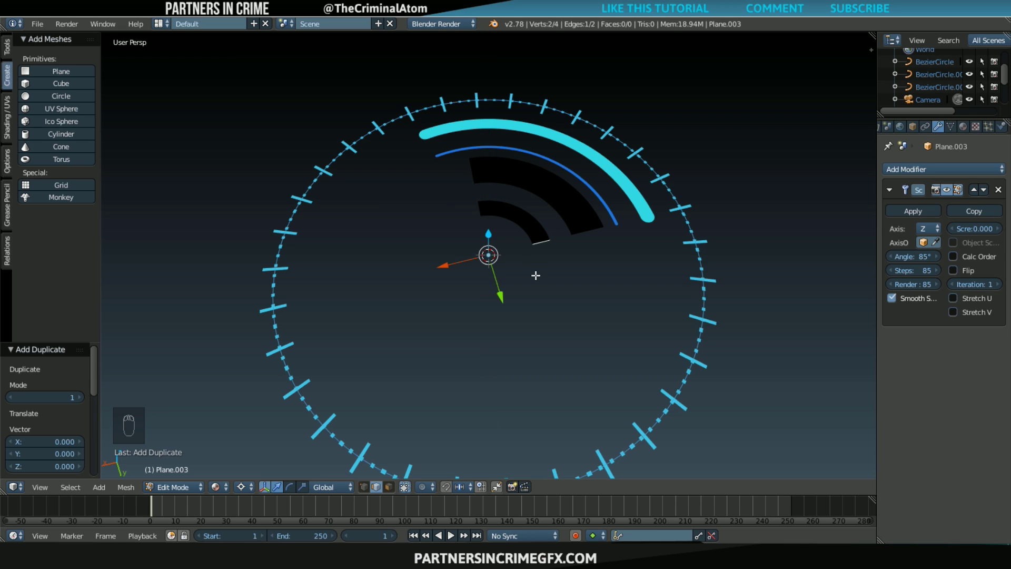
# - Rotate the duplicated edge 90° about Z and add two more copies, each rotated a further 90°, to form a four-segment ring
pyautogui.write('rz90')
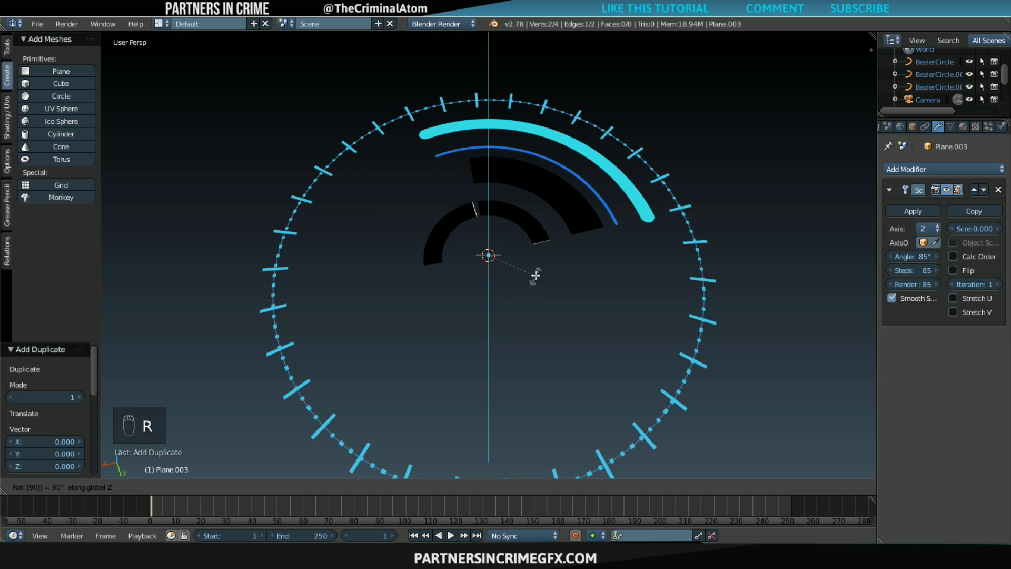
pyautogui.press('Return')
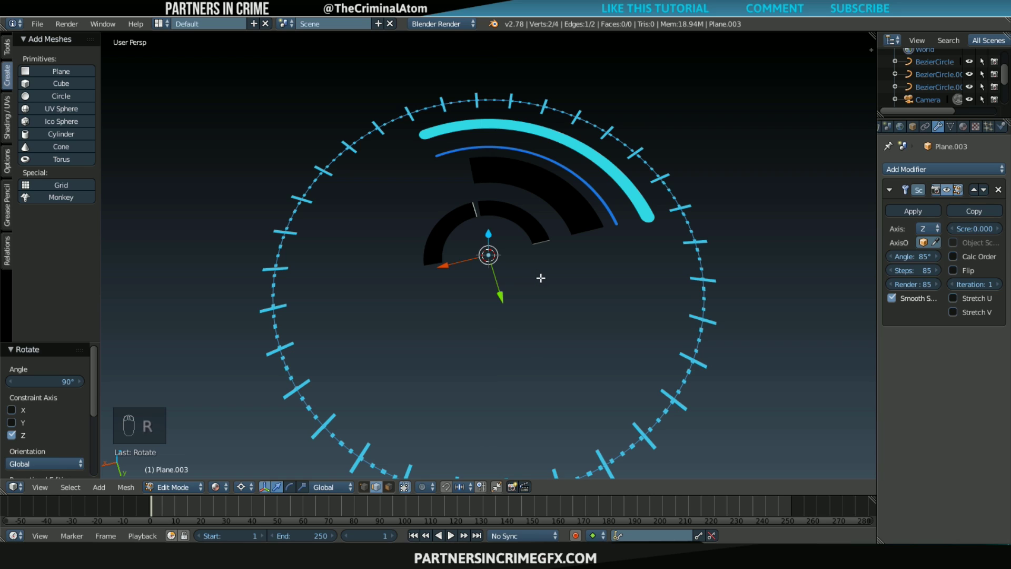
pyautogui.hotkey('shift', 'd')
pyautogui.rightClick(558, 292)
pyautogui.write('rz90')
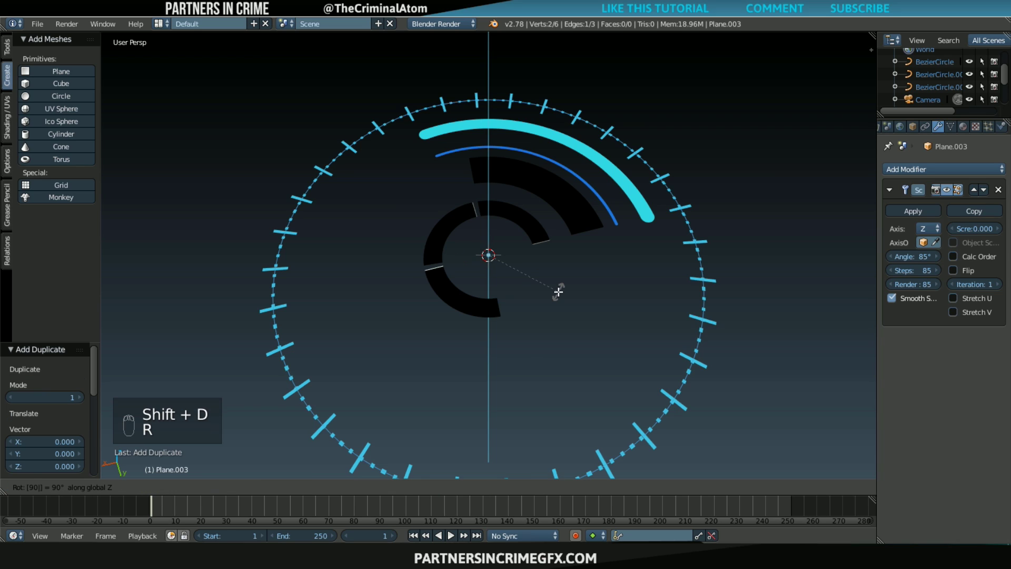
pyautogui.press('Return')
pyautogui.hotkey('shift', 'd')
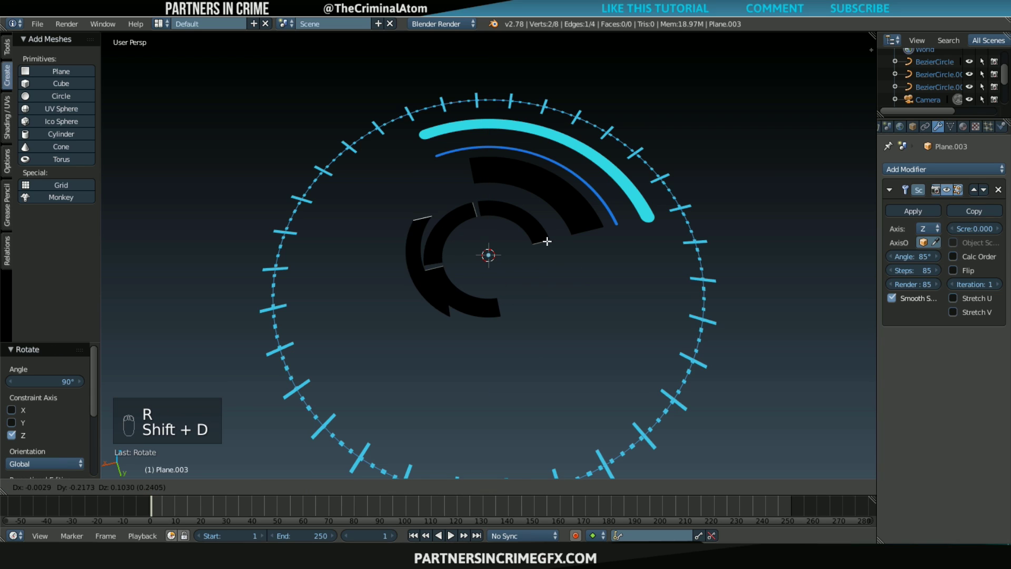
pyautogui.rightClick(546, 240)
pyautogui.write('rz90')
pyautogui.press('Return')
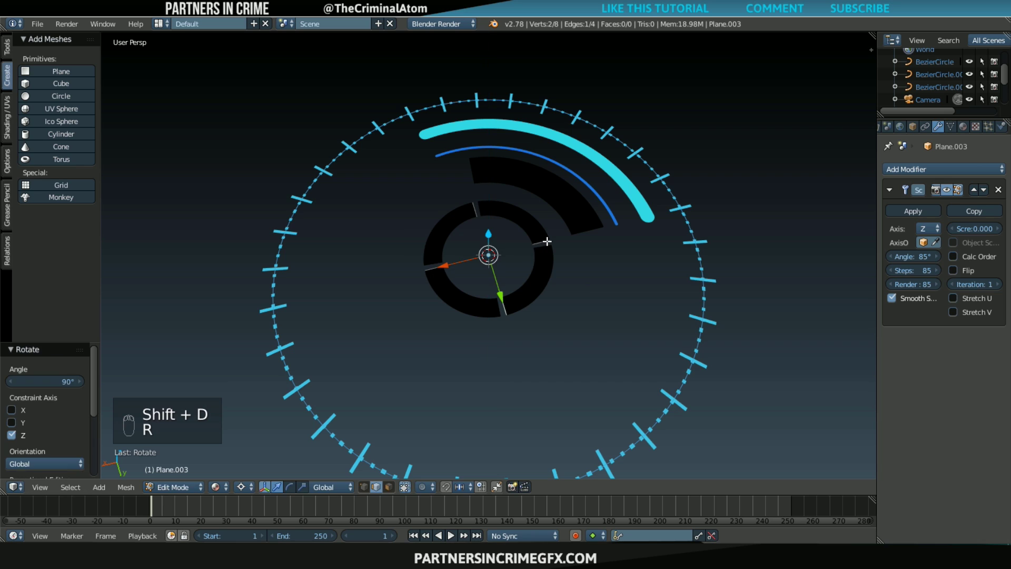
pyautogui.press('Tab')
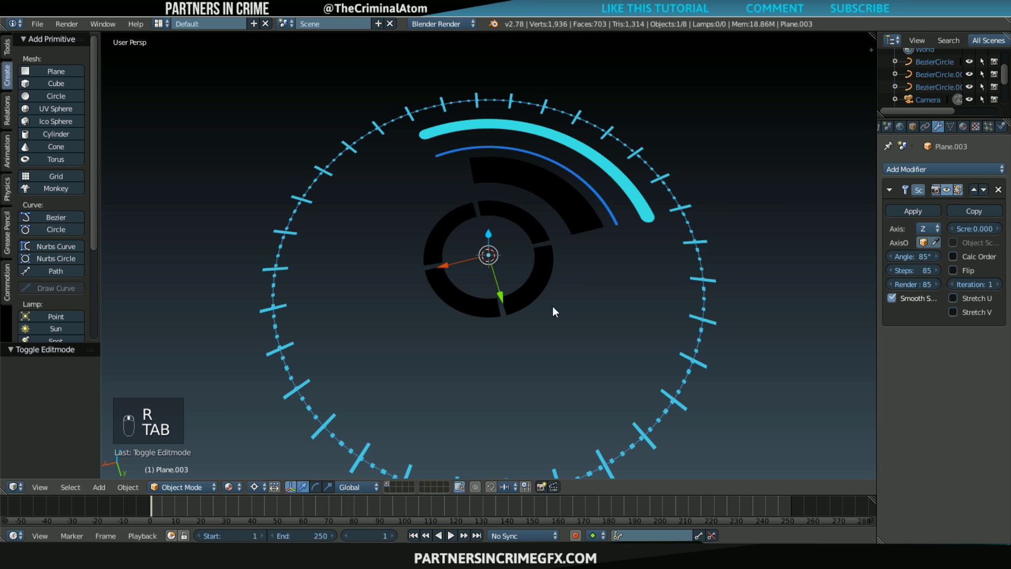
# - Reduce the segmented ring's Screw angle to about 69.4° to widen the gaps between its four segments
pyautogui.scroll(2, 552, 305)
pyautogui.scroll(3, 559, 339)
pyautogui.scroll(-1, 559, 335)
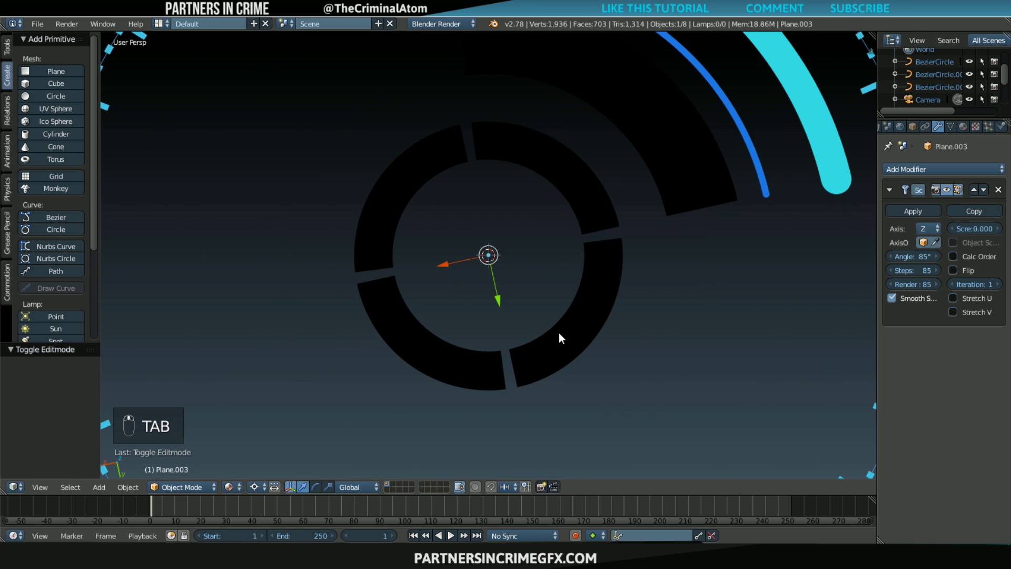
pyautogui.moveTo(559, 334); pyautogui.dragTo(540, 334, button='middle')
pyautogui.scroll(-2, 542, 333)
pyautogui.scroll(-2, 546, 332)
pyautogui.moveTo(927, 254); pyautogui.dragTo(859, 255)
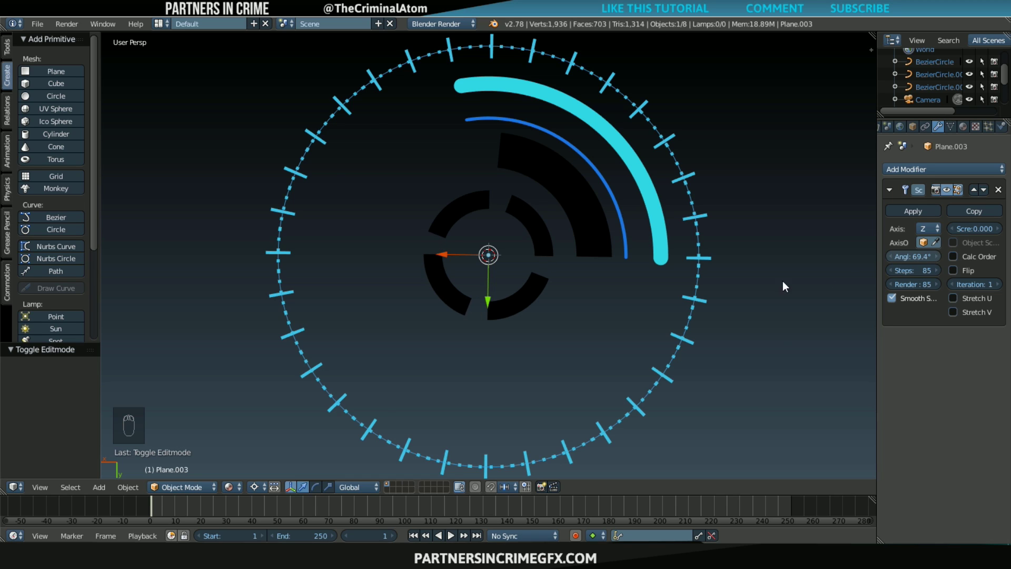
# - Add a new material to the segmented inner ring and make it Shadeless
pyautogui.scroll(2, 575, 241)
pyautogui.moveTo(574, 240); pyautogui.dragTo(584, 324, button='middle')
pyautogui.scroll(-3, 485, 258)
pyautogui.scroll(-1, 574, 318)
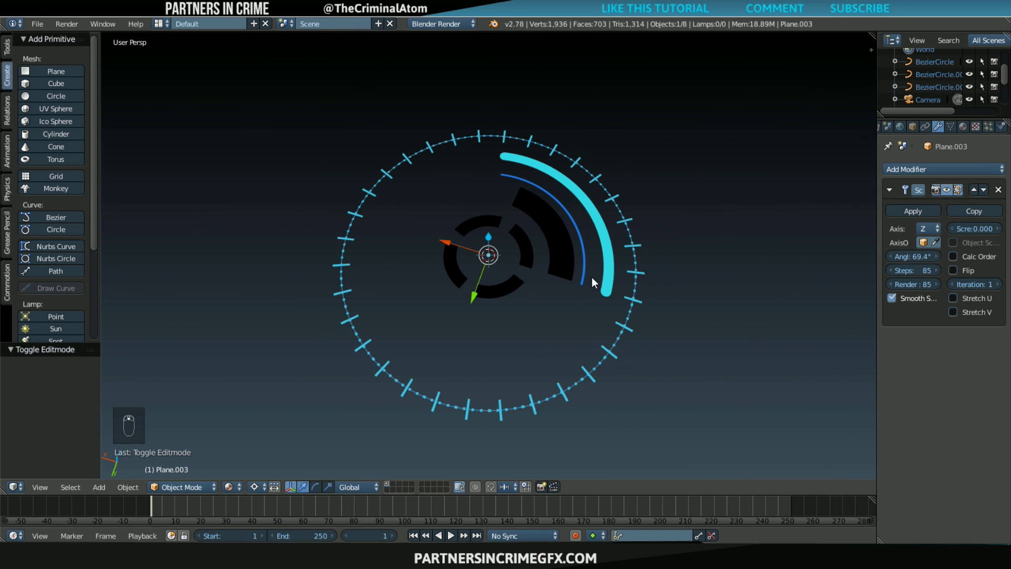
pyautogui.click(964, 127)
pyautogui.click(934, 213)
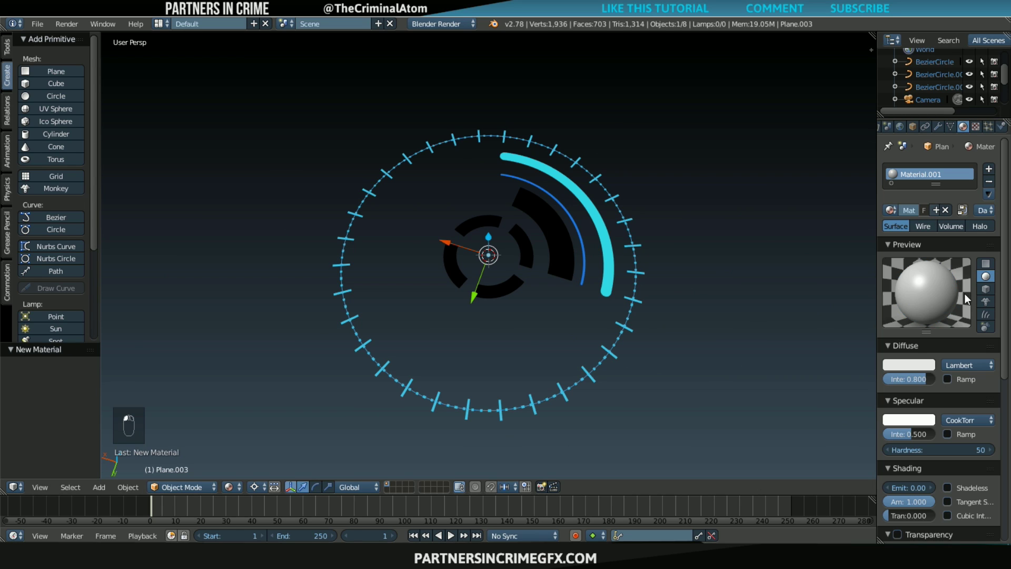
pyautogui.click(971, 488)
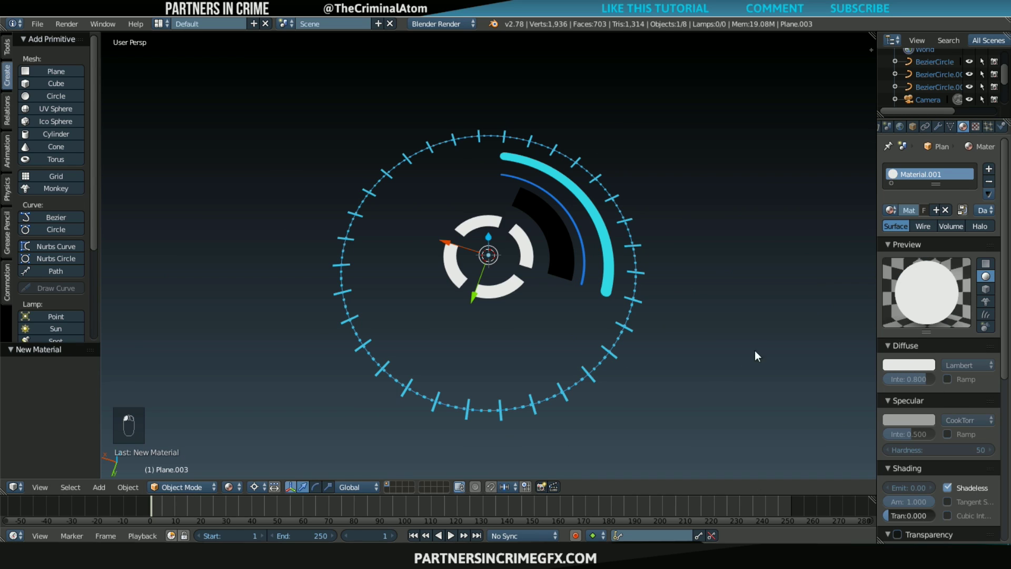
pyautogui.scroll(2, 533, 254)
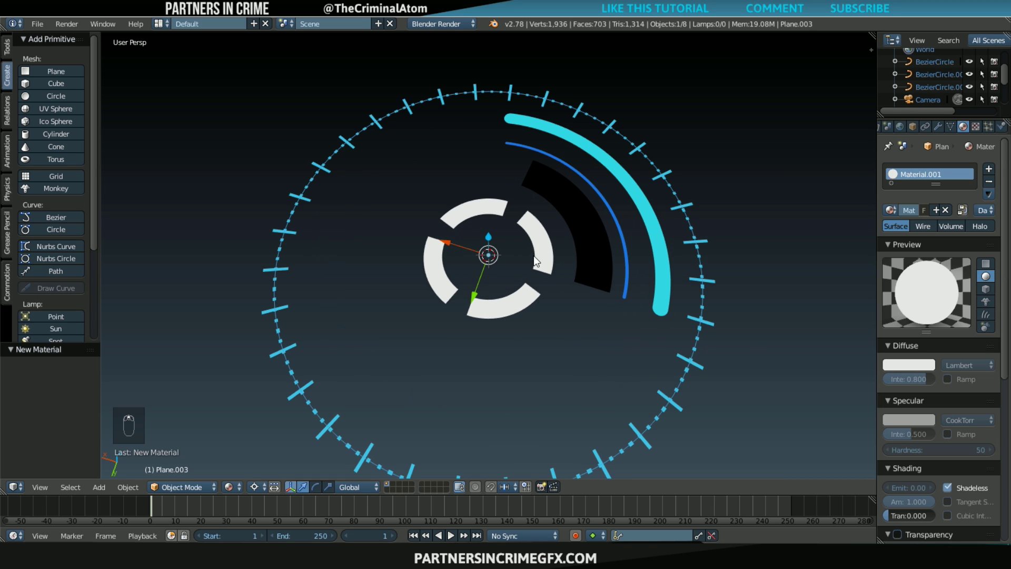
pyautogui.press('Tab')
pyautogui.press('Tab')
pyautogui.press('Tab')
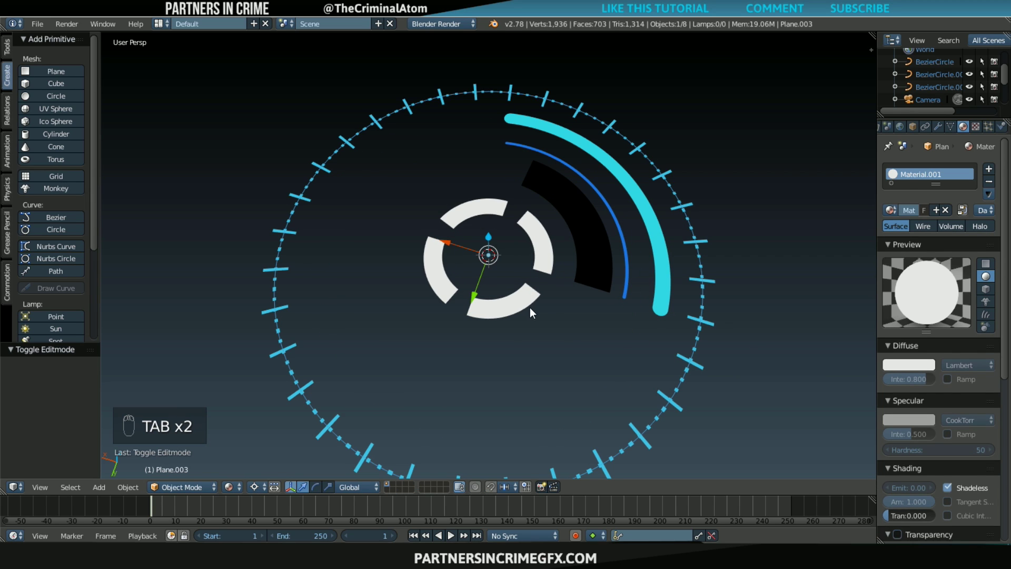
pyautogui.moveTo(495, 294); pyautogui.dragTo(508, 262, button='middle')
pyautogui.press('Tab')
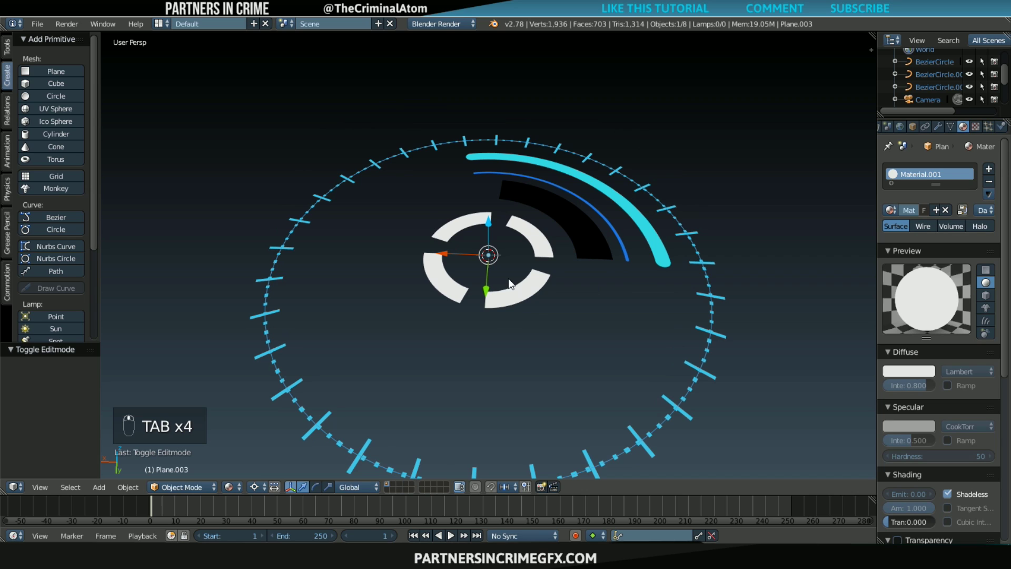
pyautogui.scroll(-3, 561, 290)
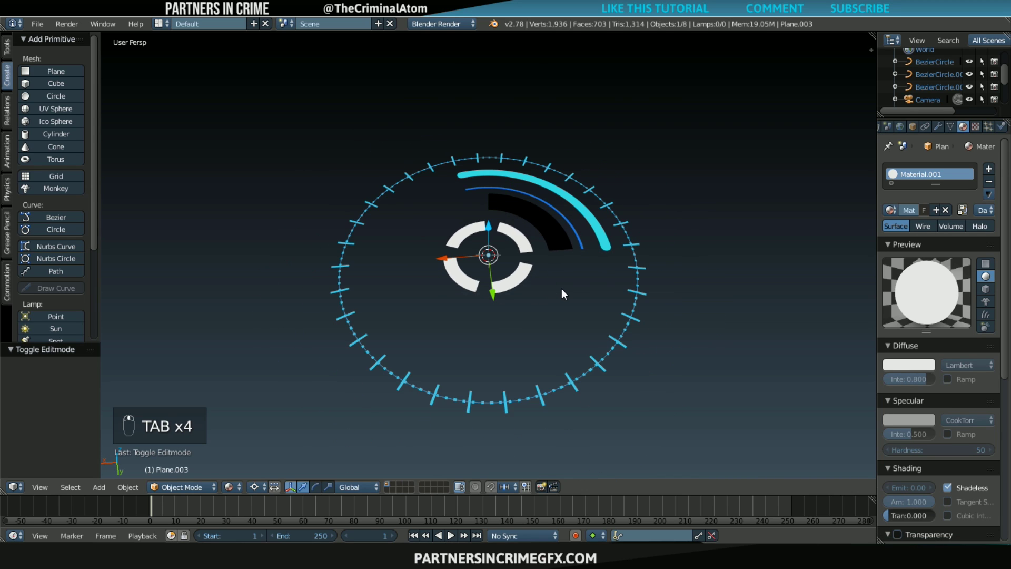
pyautogui.moveTo(501, 280); pyautogui.dragTo(518, 277, button='middle')
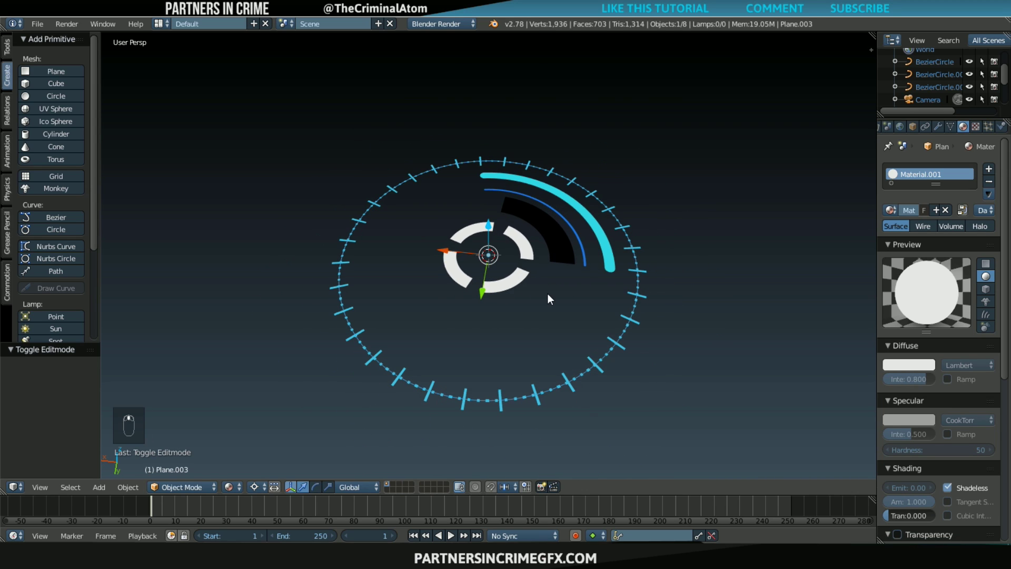
# - Duplicate the segmented inner ring in place and scale the copy by about 5.884 to surround the whole HUD
pyautogui.hotkey('shift', 'd')
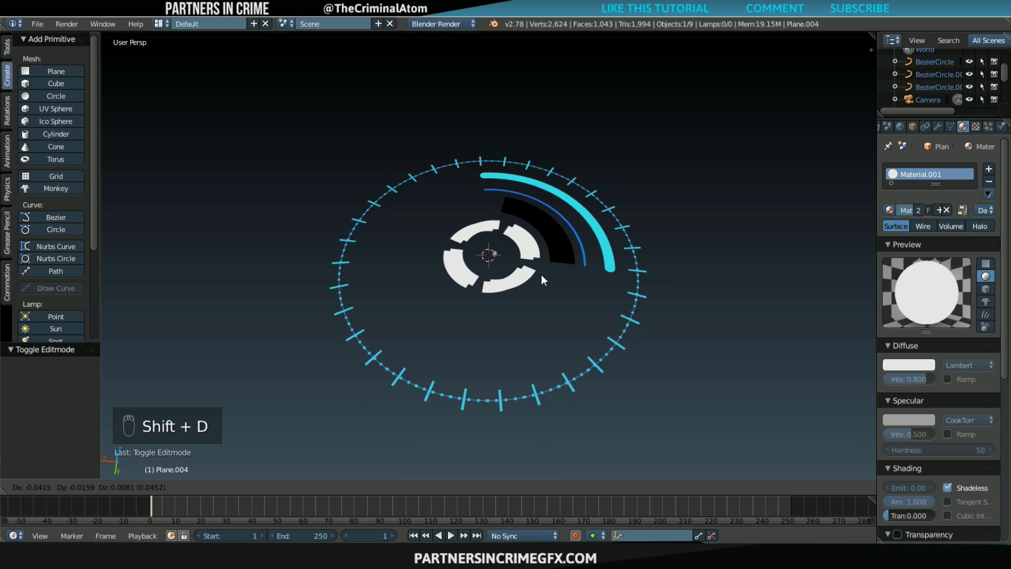
pyautogui.rightClick(542, 275)
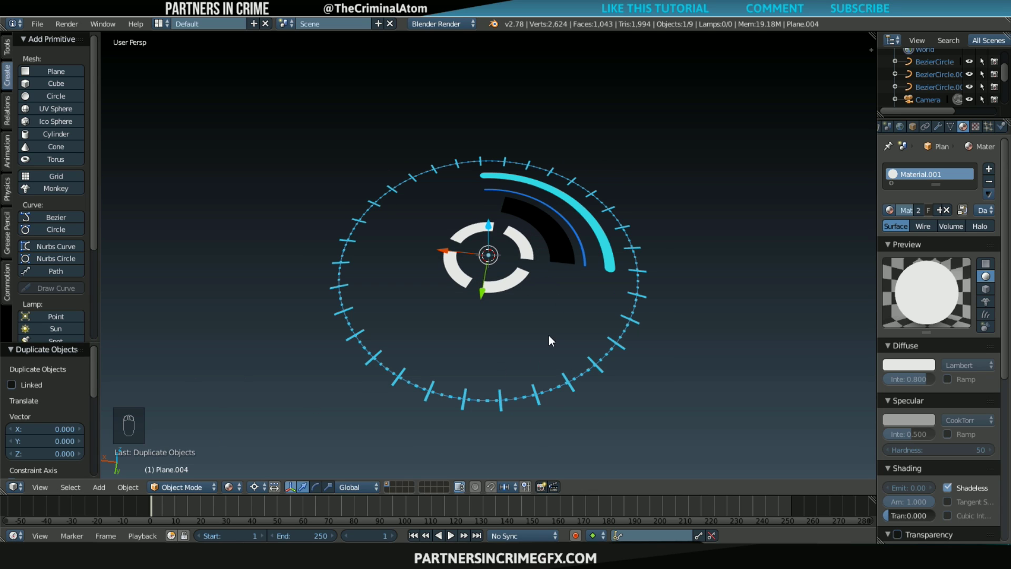
pyautogui.press('s')
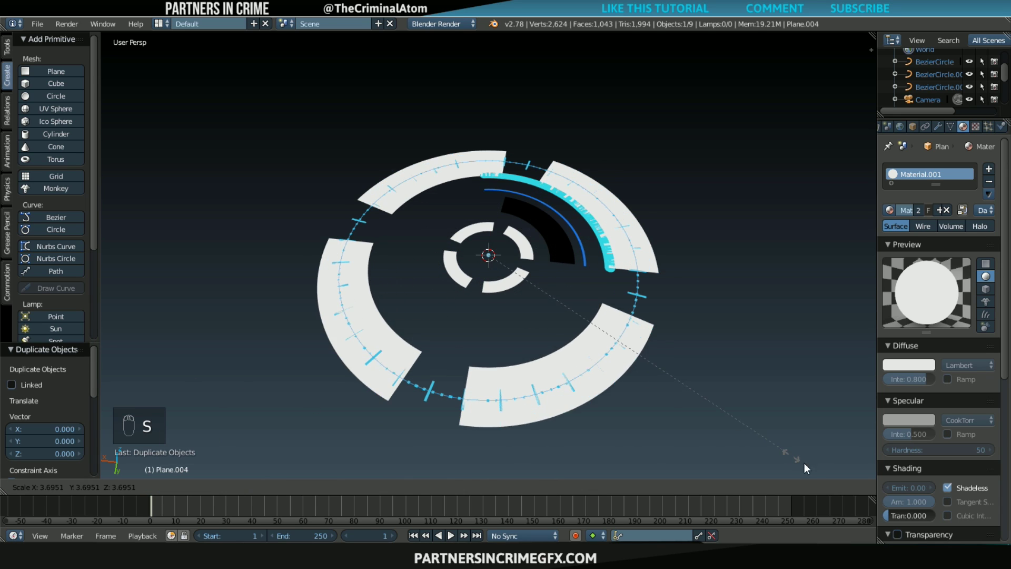
pyautogui.click(202, 119)
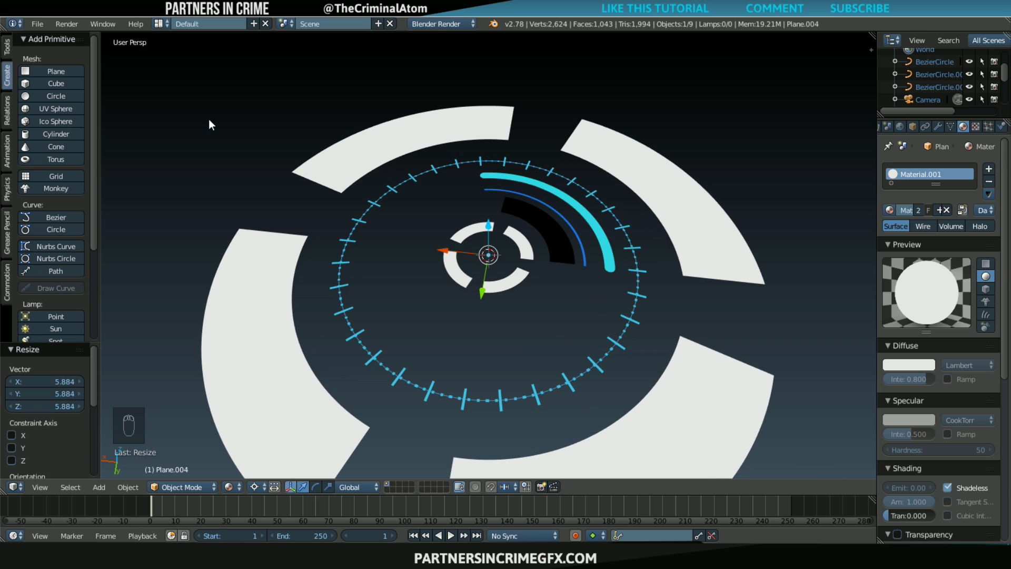
pyautogui.scroll(-3, 479, 173)
pyautogui.moveTo(558, 108); pyautogui.dragTo(558, 193, button='middle')
pyautogui.scroll(1, 559, 198)
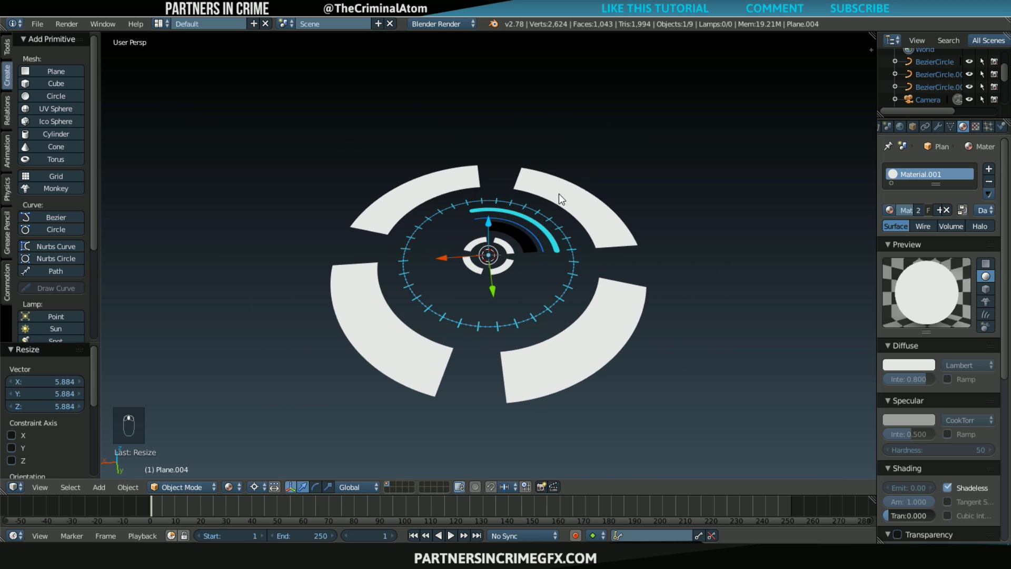
pyautogui.press('Tab')
pyautogui.moveTo(429, 278); pyautogui.dragTo(359, 490, button='middle')
pyautogui.click(363, 486)
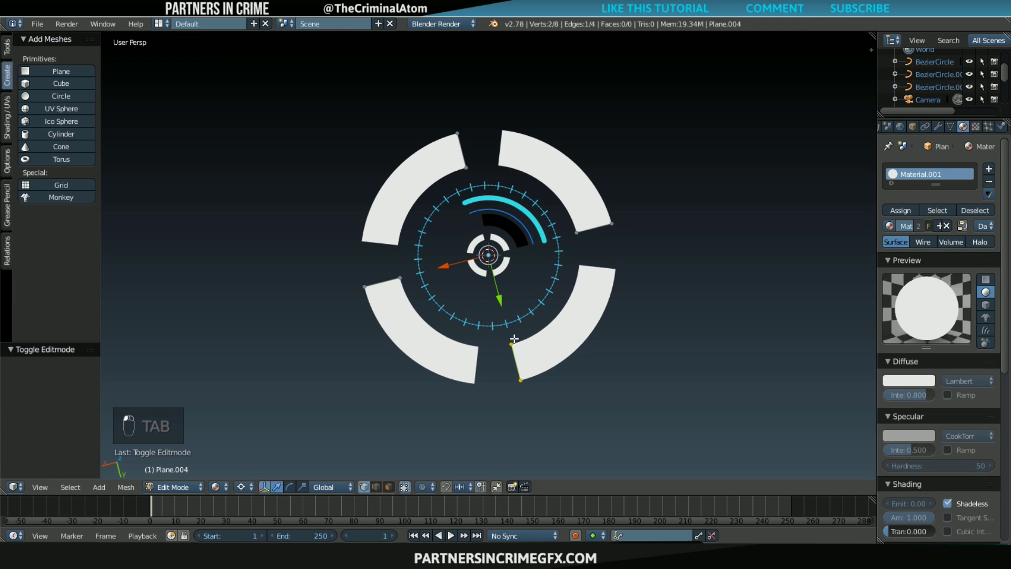
pyautogui.moveTo(400, 295); pyautogui.dragTo(547, 251, button='middle')
pyautogui.press('Tab')
# - Add a Cast modifier of type Sphere to the large segmented ring and set its Factor to 0.95
pyautogui.click(938, 126)
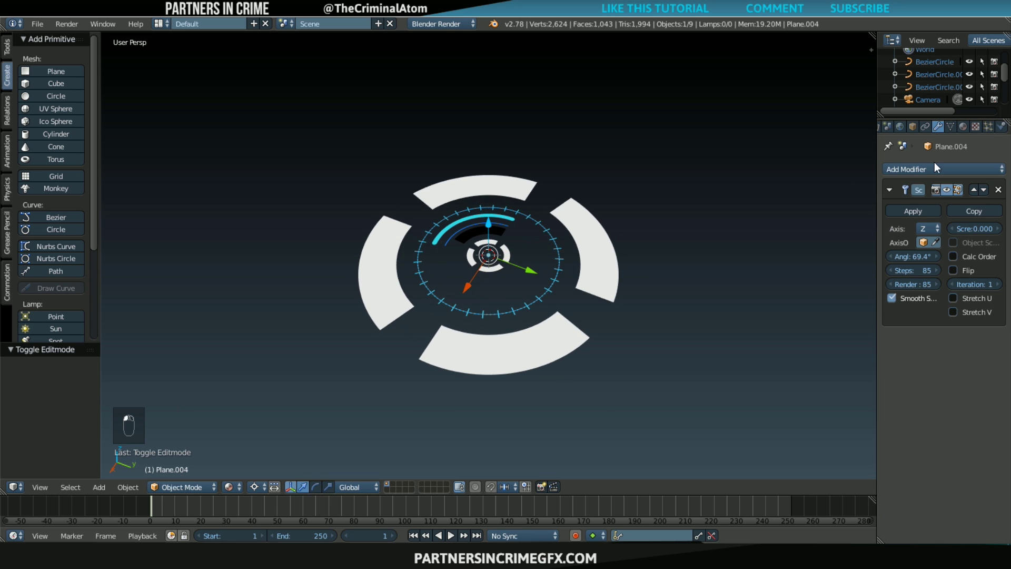
pyautogui.click(928, 167)
pyautogui.click(884, 214)
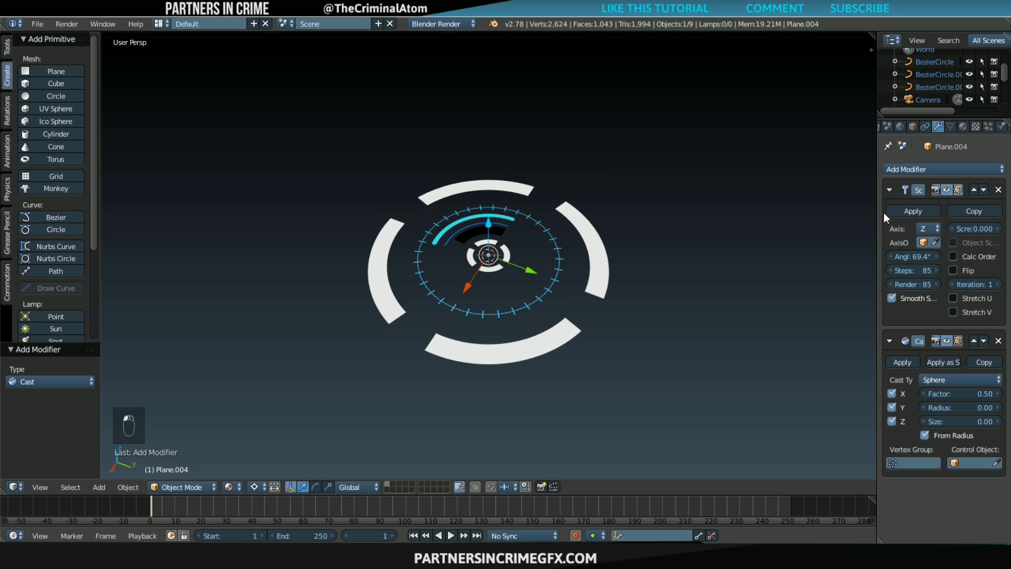
pyautogui.moveTo(968, 393)
pyautogui.mouseDown()
pyautogui.moveTo(984, 394)
pyautogui.moveTo(956, 393)
pyautogui.moveTo(983, 393)
pyautogui.mouseUp()
# - Duplicate the thick cyan arc in place and rotate the copy 90° about the Z axis
pyautogui.moveTo(570, 292); pyautogui.dragTo(460, 209, button='middle')
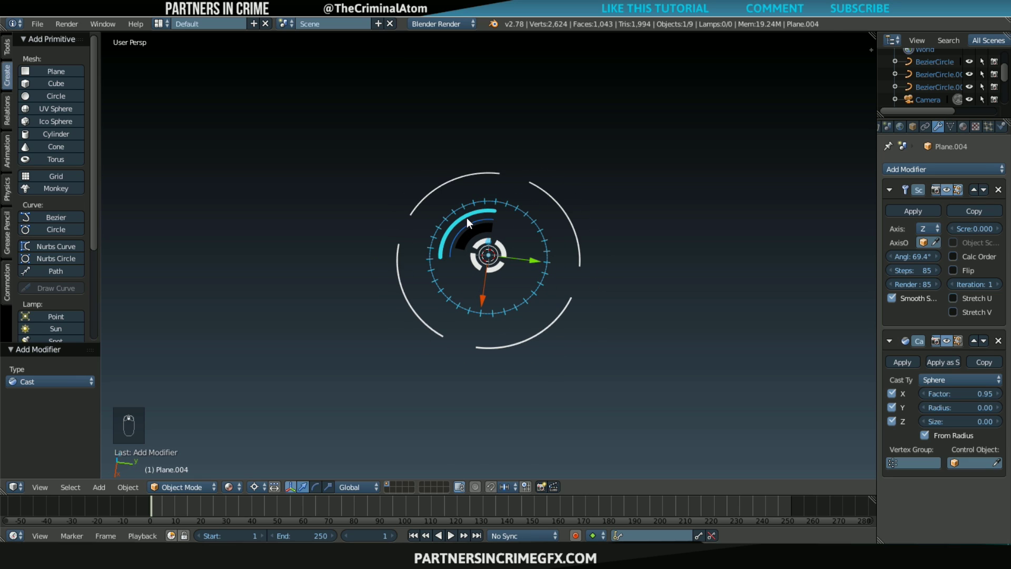
pyautogui.rightClick(467, 217)
pyautogui.scroll(6, 460, 226)
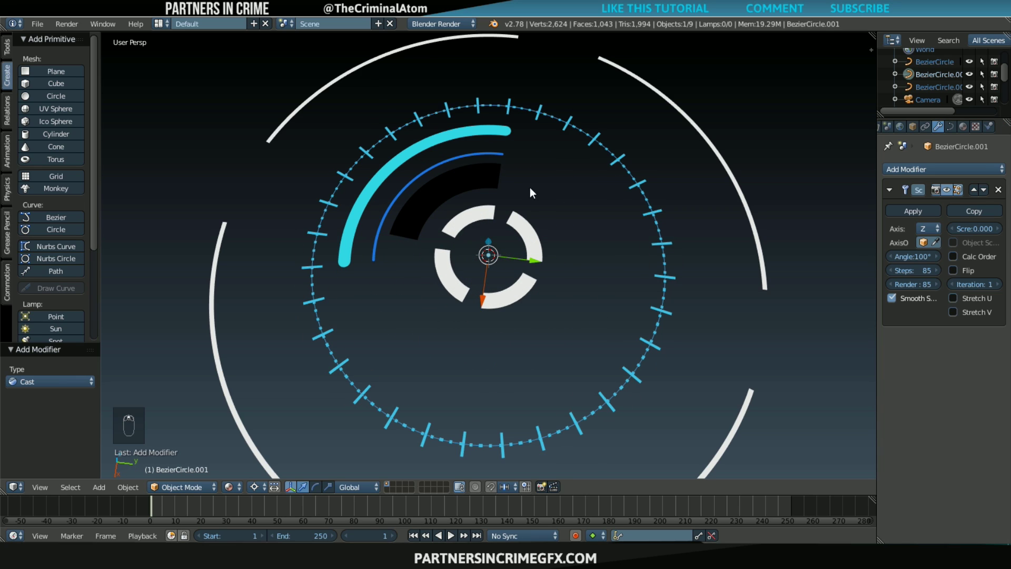
pyautogui.press('g')
pyautogui.rightClick(367, 169)
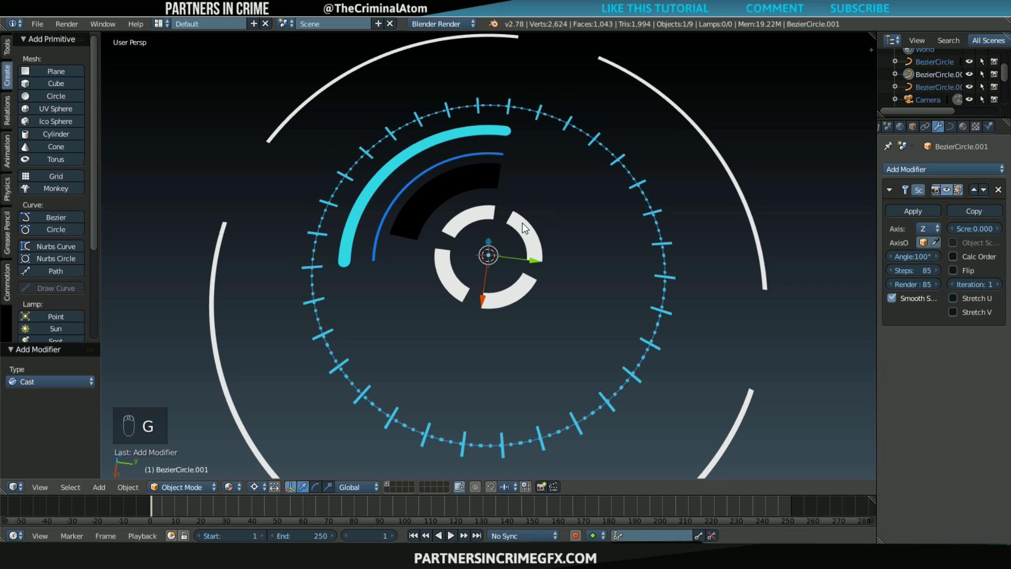
pyautogui.hotkey('shift', 'd')
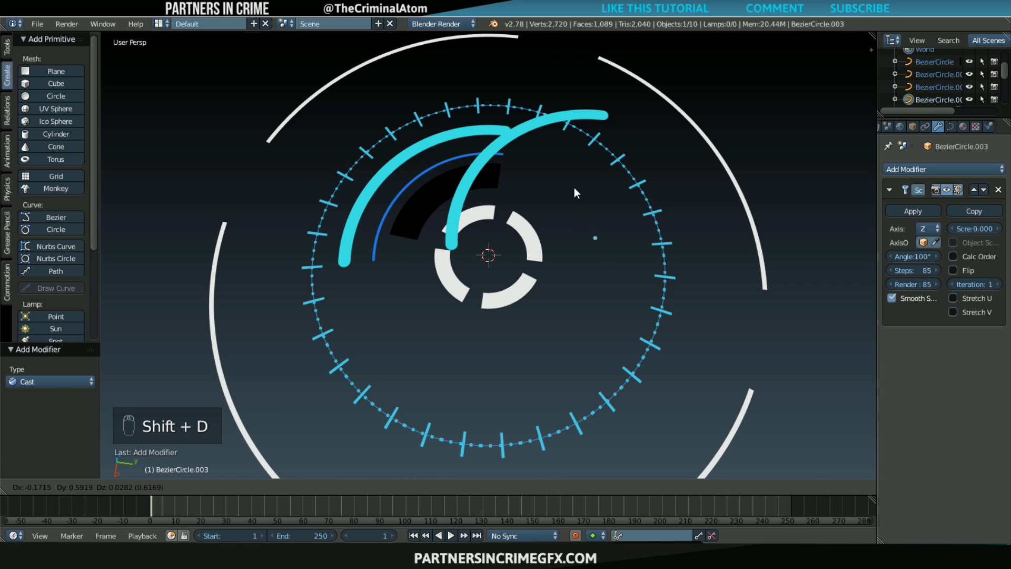
pyautogui.rightClick(574, 187)
pyautogui.write('r')
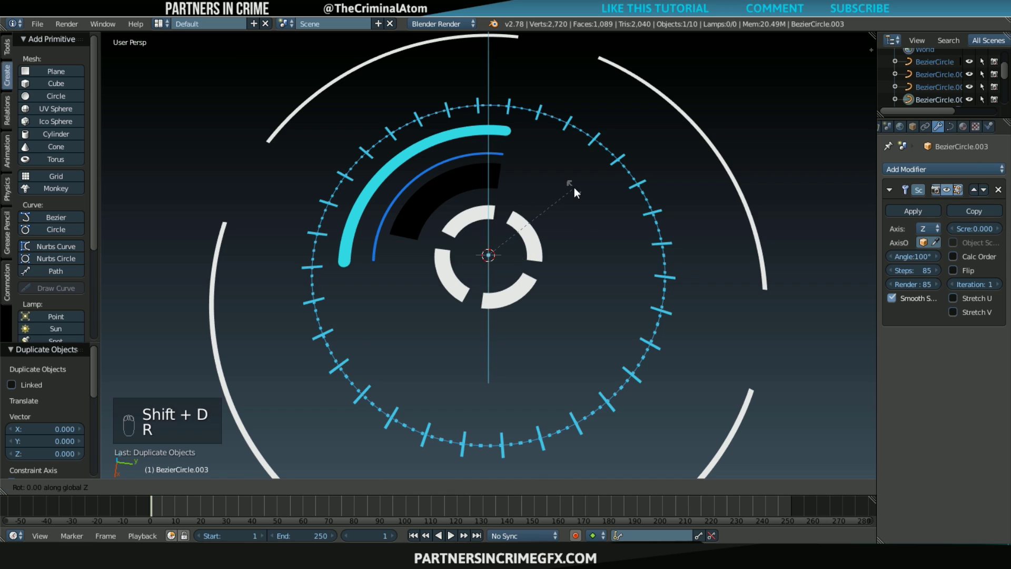
pyautogui.write('z90')
pyautogui.press('Return')
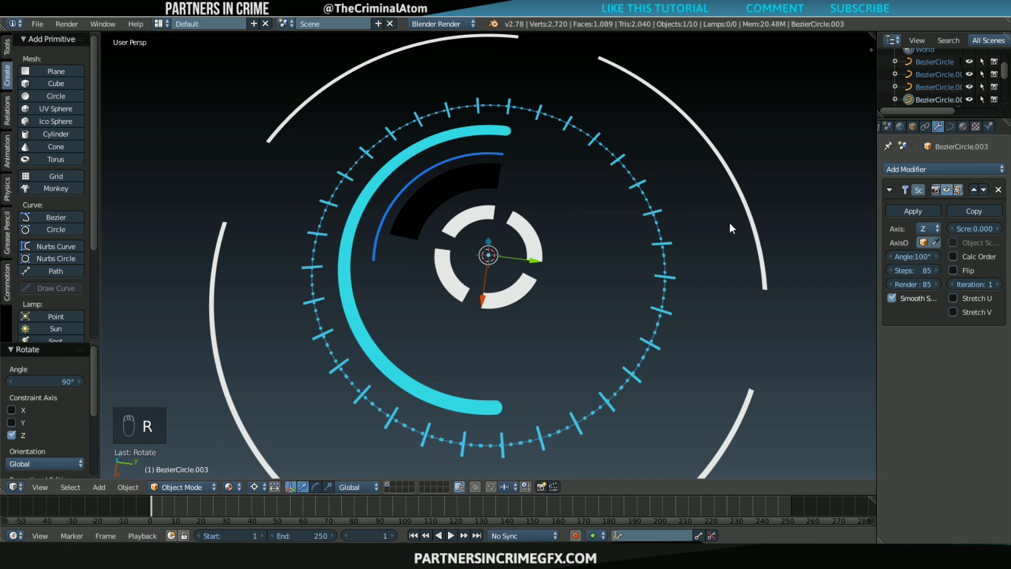
# - Set the Screw angle of both thick cyan arcs to 75° to leave gaps between them
pyautogui.click(921, 258)
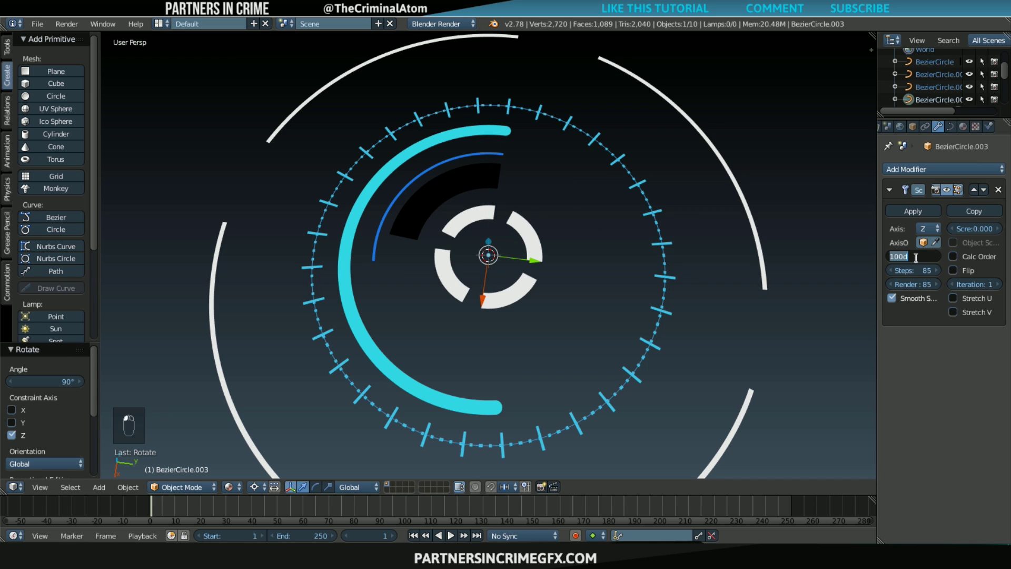
pyautogui.write('75')
pyautogui.press('Return')
pyautogui.rightClick(491, 131)
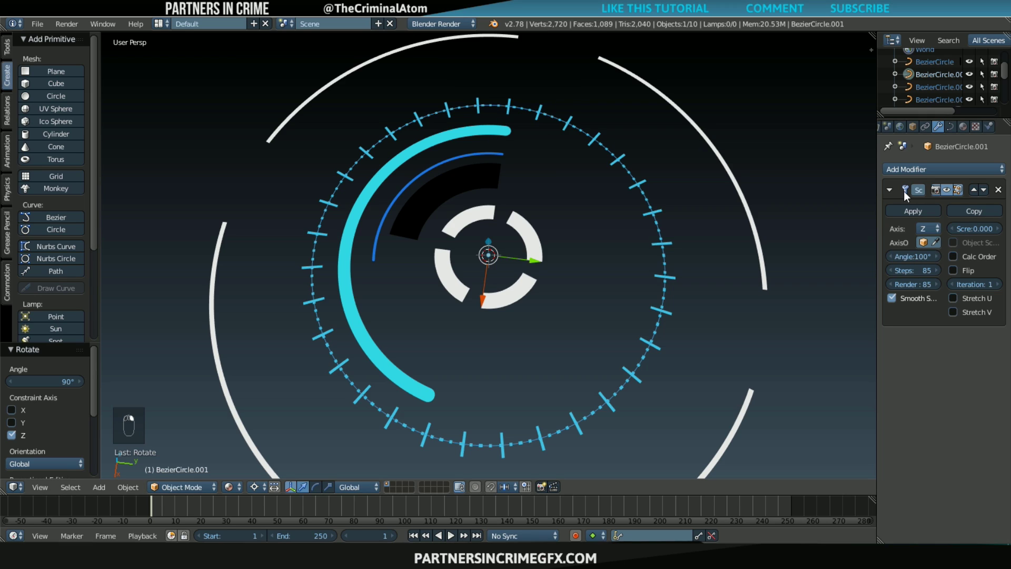
pyautogui.write('75')
pyautogui.press('Return')
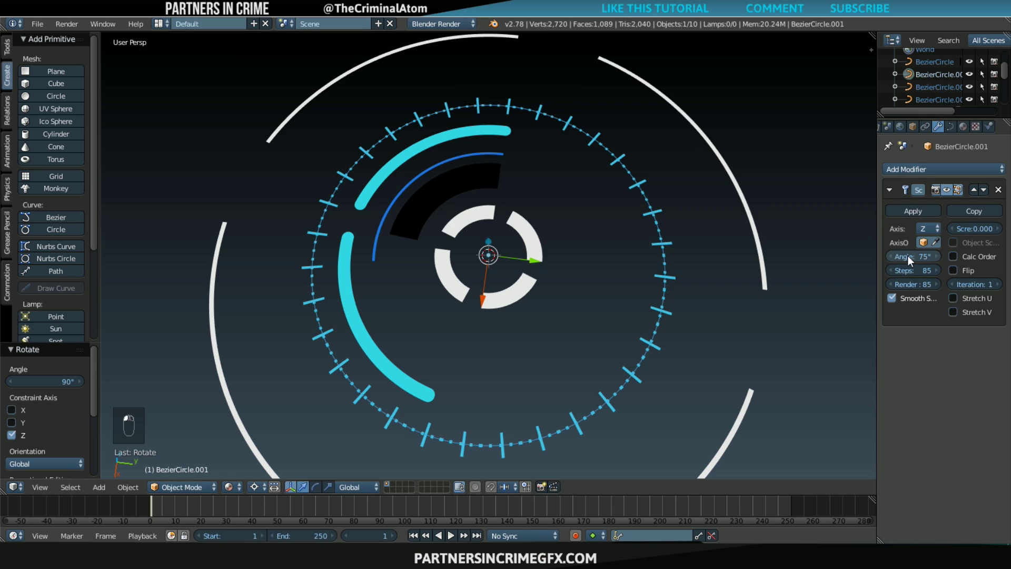
# - Add two more copies of the thick cyan arc, each rotated a further 90° about Z, to complete the four-arc ring
pyautogui.scroll(-2, 420, 298)
pyautogui.rightClick(428, 340)
pyautogui.hotkey('shift', 'd')
pyautogui.rightClick(480, 310)
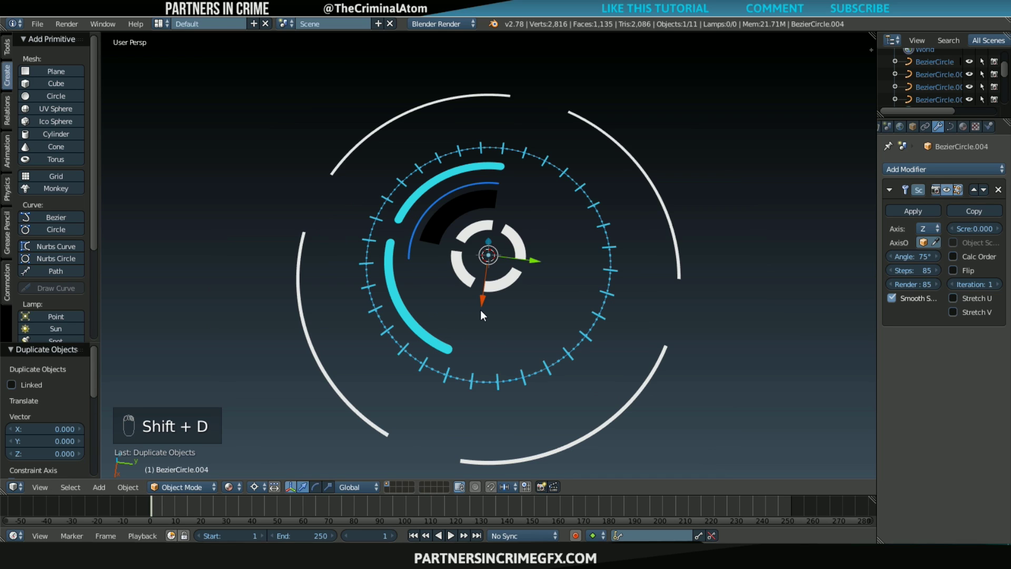
pyautogui.write('rz90')
pyautogui.press('Return')
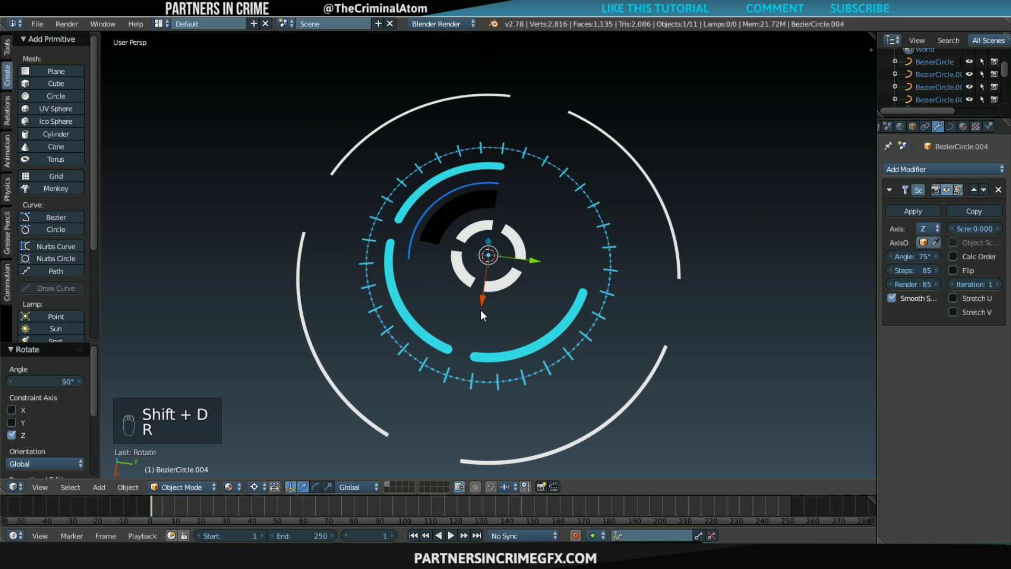
pyautogui.hotkey('shift', 'd')
pyautogui.rightClick(527, 253)
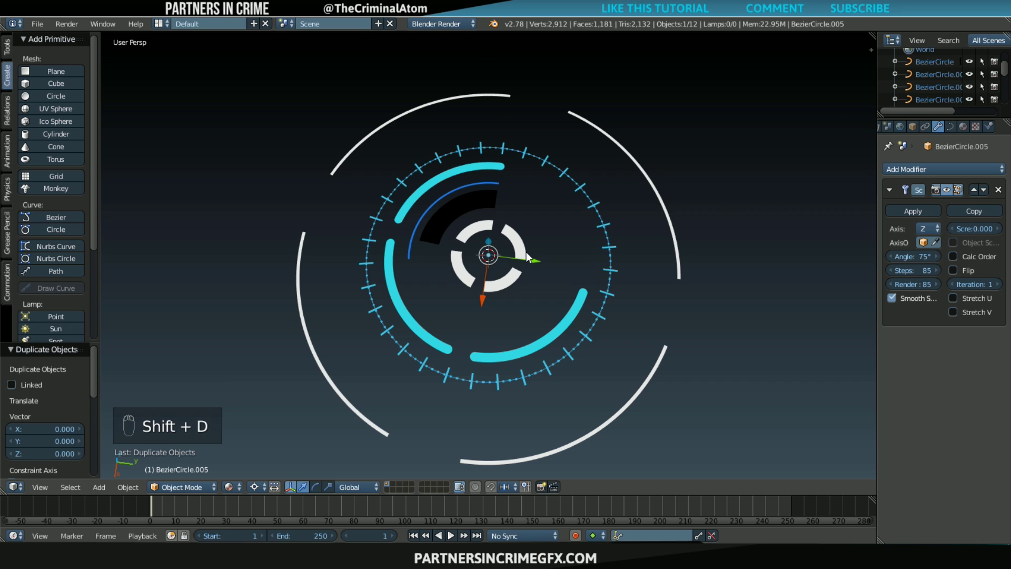
pyautogui.write('rz90')
pyautogui.press('Return')
# - Duplicate the dotted ring and move the copy about -0.298 along Y to form a smaller ring inside the cyan arcs
pyautogui.moveTo(624, 296); pyautogui.dragTo(506, 227, button='middle')
pyautogui.moveTo(502, 284); pyautogui.dragTo(438, 296, button='middle')
pyautogui.scroll(2, 393, 387)
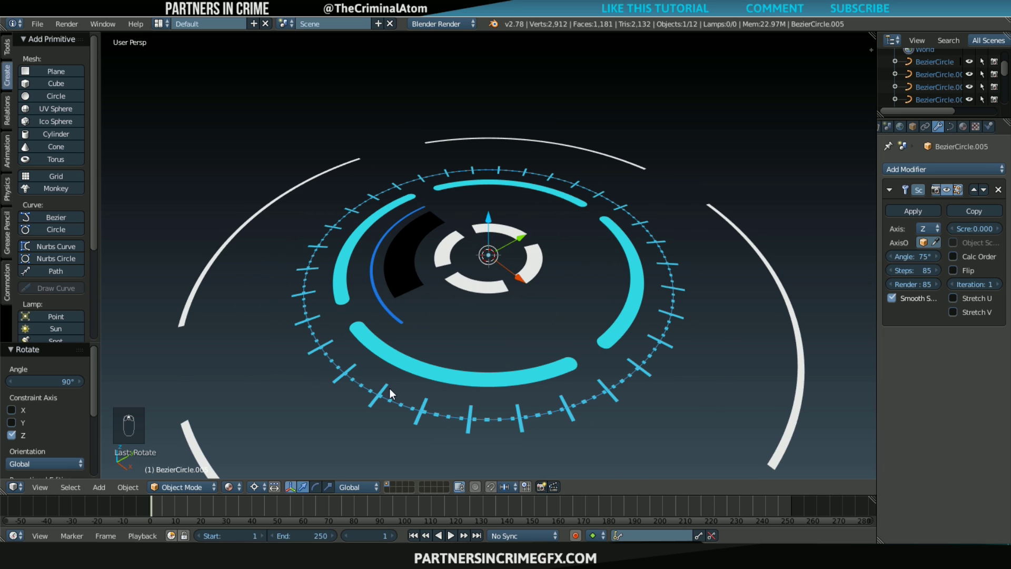
pyautogui.rightClick(372, 396)
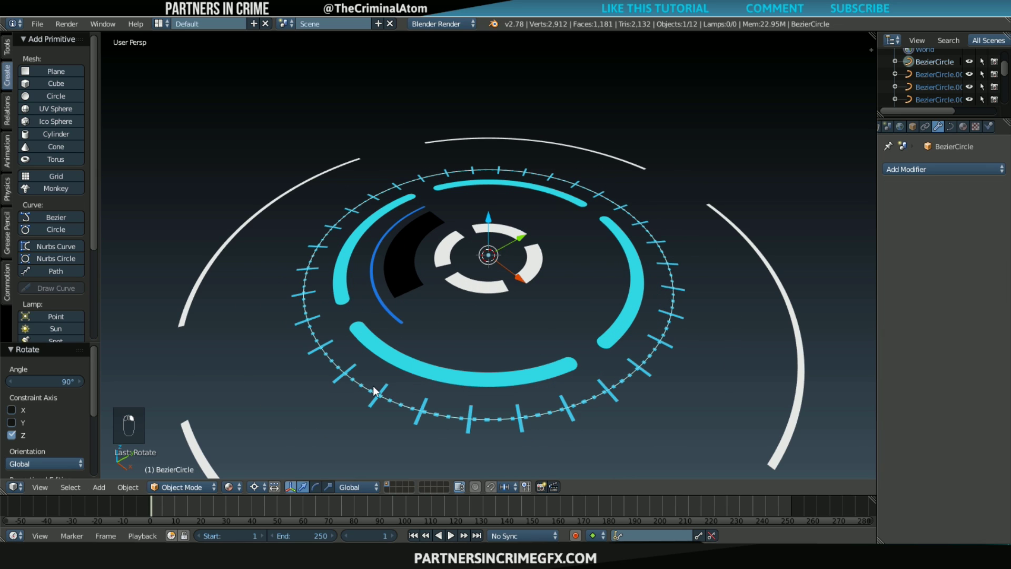
pyautogui.rightClick(369, 379)
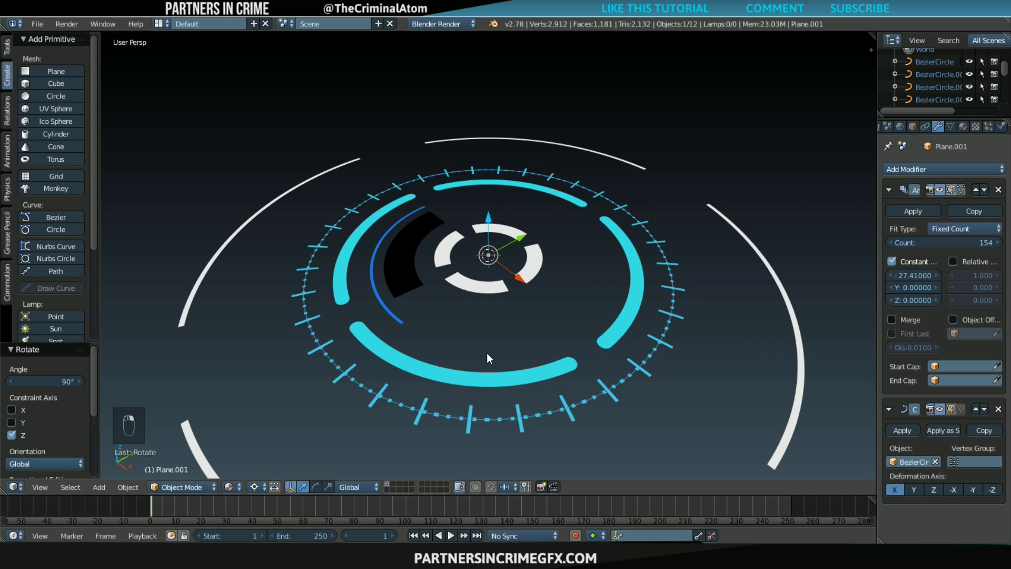
pyautogui.hotkey('shift', 'd')
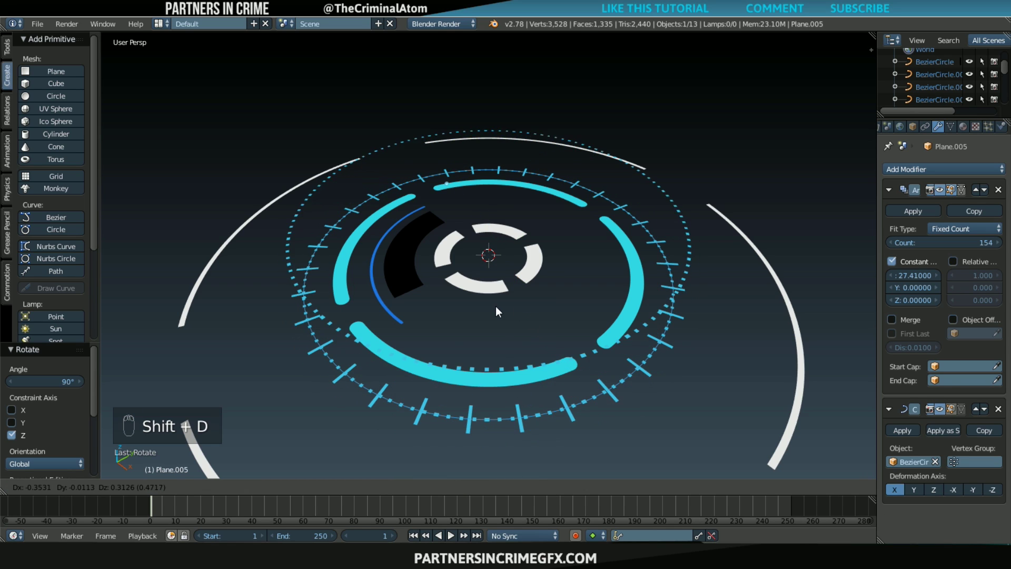
pyautogui.rightClick(555, 355)
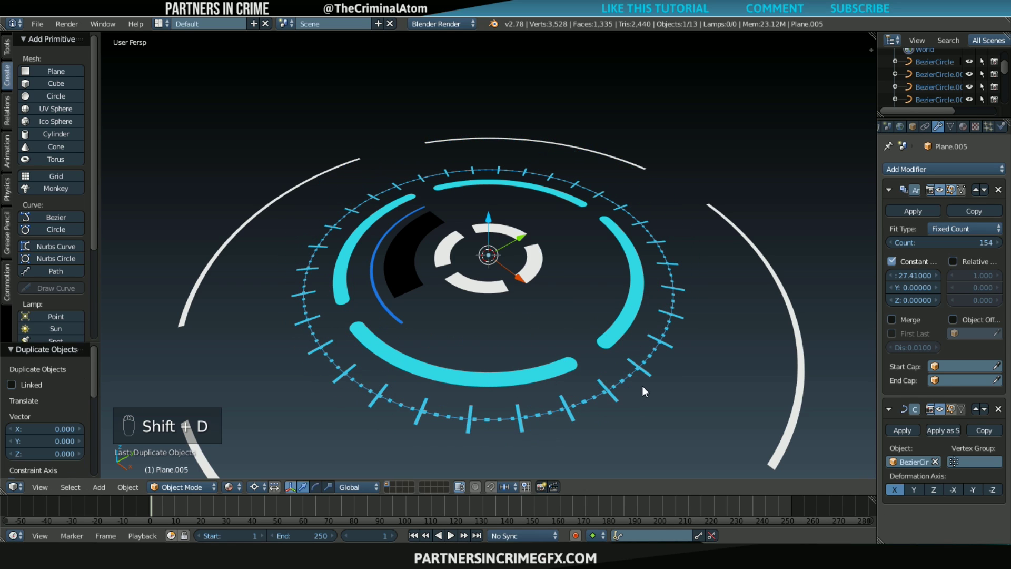
pyautogui.press('g')
pyautogui.rightClick(611, 370)
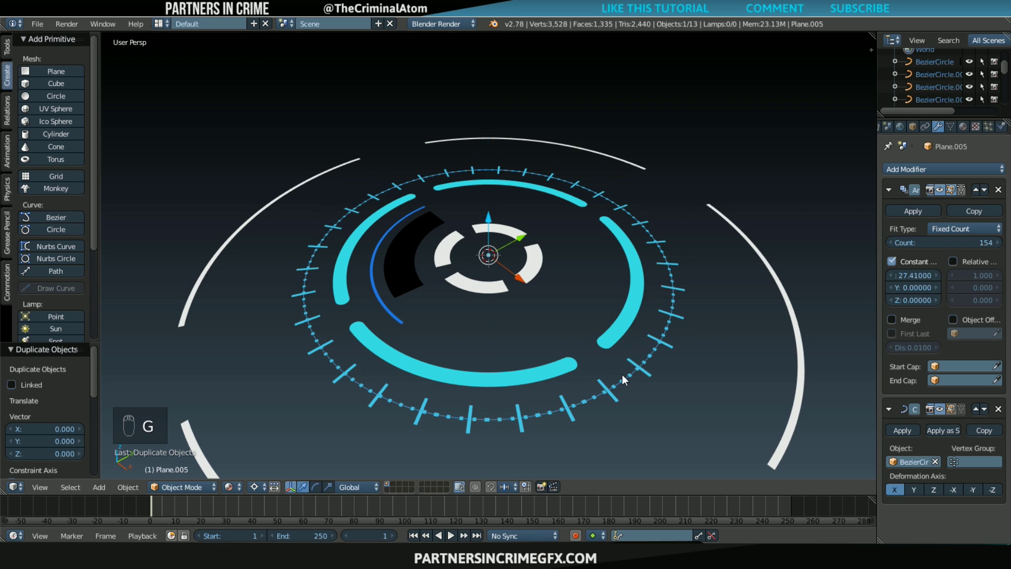
pyautogui.press('g')
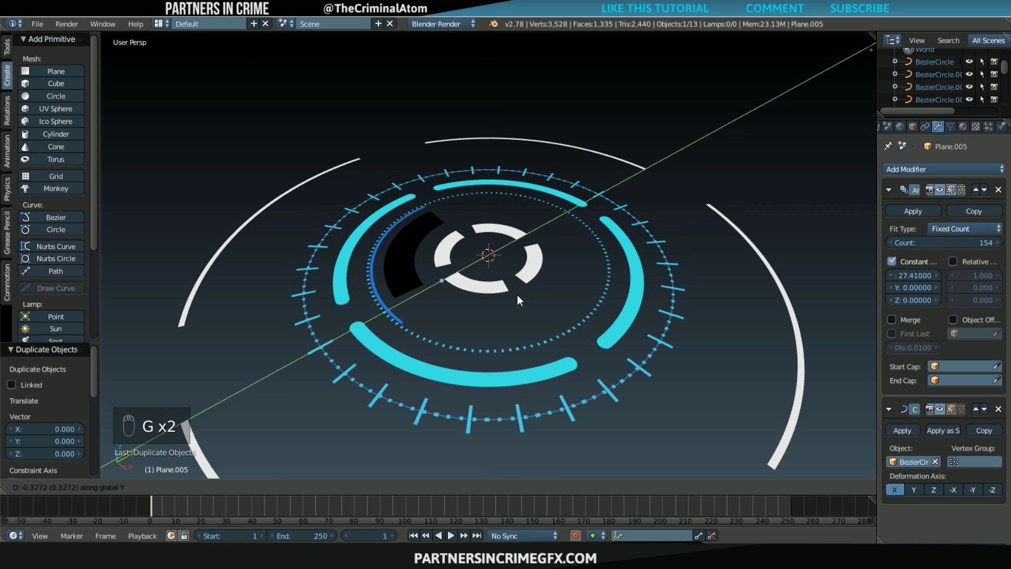
pyautogui.click(549, 341)
# - Duplicate the smaller dotted ring and move the copy about 0.593 along Y to form a larger one outside the tick marks
pyautogui.scroll(-3, 552, 333)
pyautogui.moveTo(543, 331); pyautogui.dragTo(531, 350, button='middle')
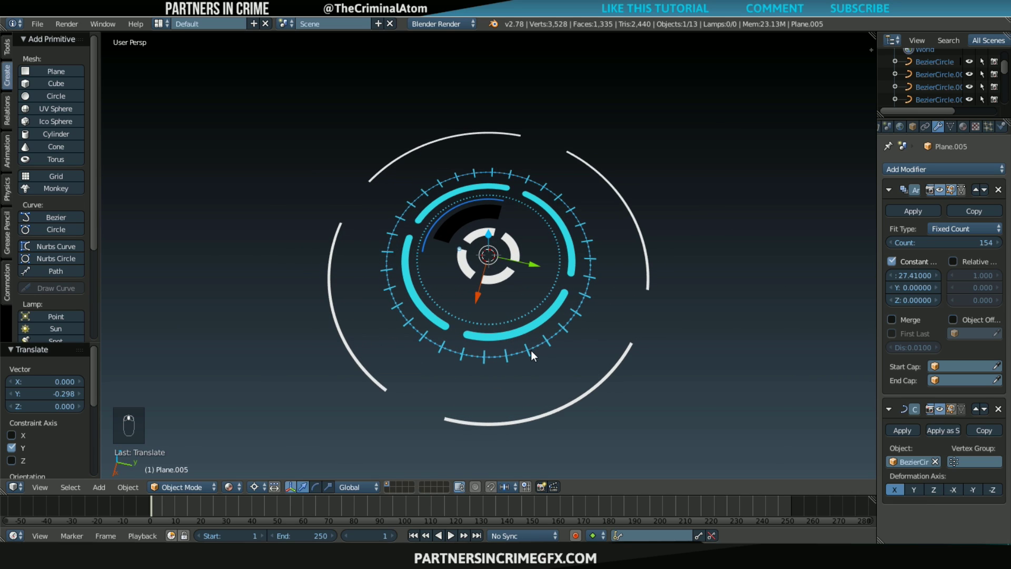
pyautogui.hotkey('shift', 'd')
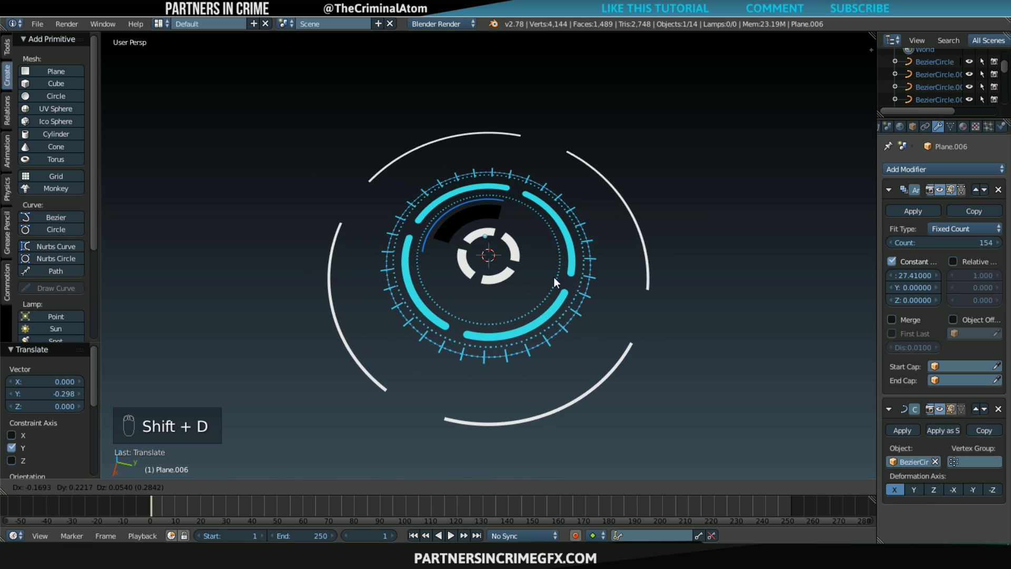
pyautogui.rightClick(564, 292)
pyautogui.press('s')
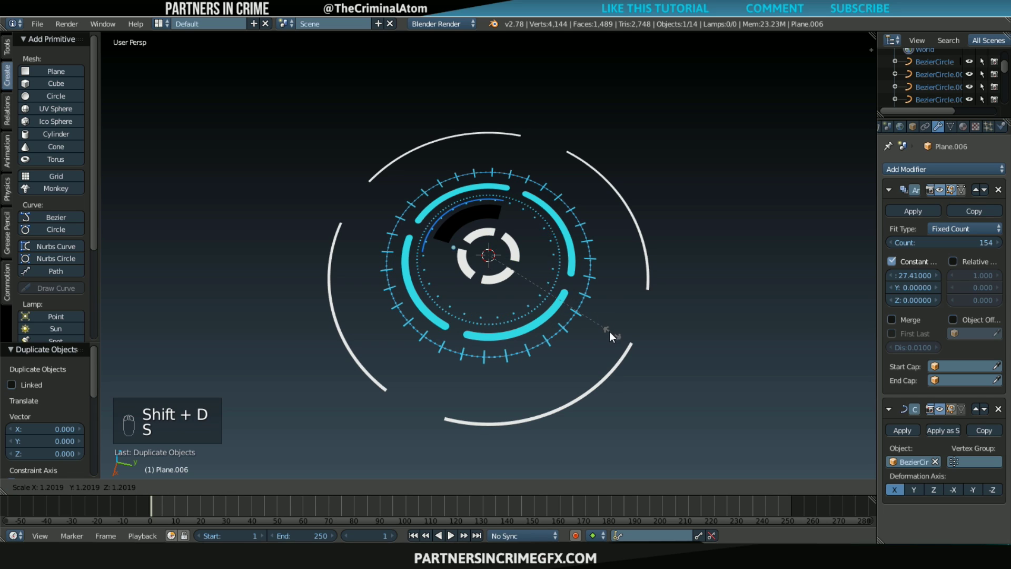
pyautogui.rightClick(549, 295)
pyautogui.press('g')
pyautogui.press('y')
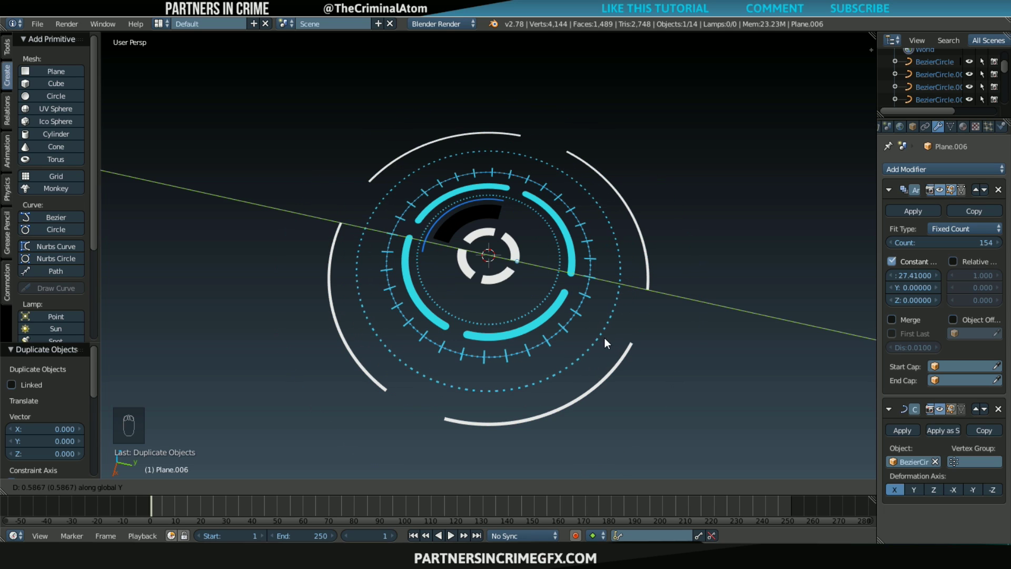
pyautogui.click(605, 338)
# - Duplicate the dotted ring inside the cyan arcs and move the copy about -0.207 along Y to form a still smaller ring
pyautogui.scroll(-2, 579, 288)
pyautogui.moveTo(599, 244); pyautogui.dragTo(472, 298, button='middle')
pyautogui.scroll(5, 508, 204)
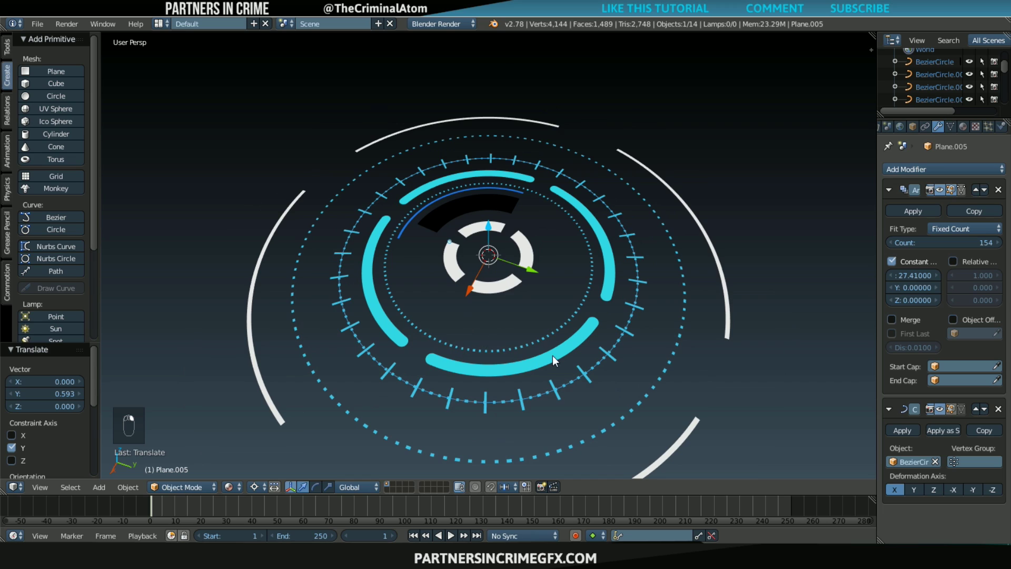
pyautogui.hotkey('shift', 'd')
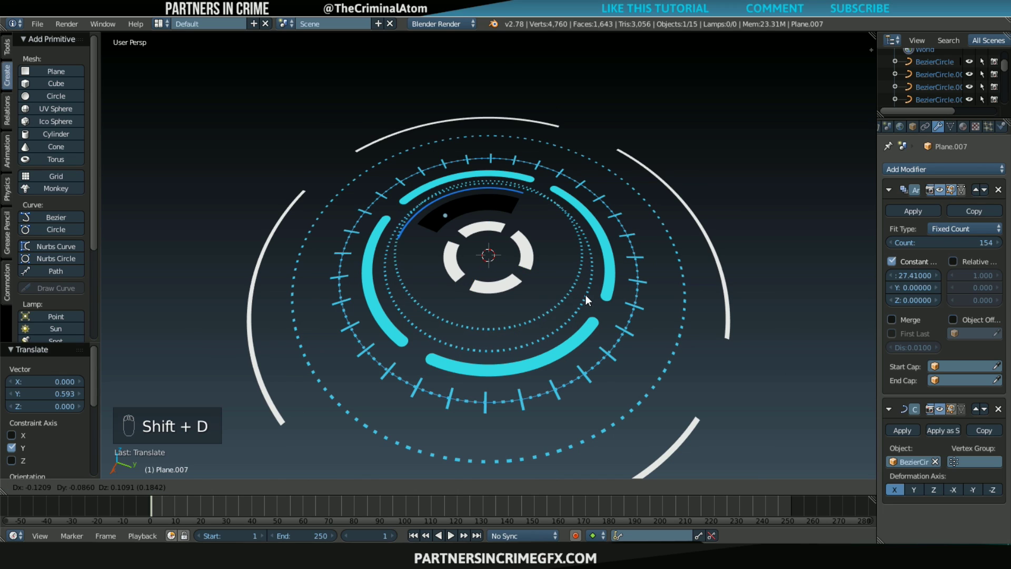
pyautogui.rightClick(572, 296)
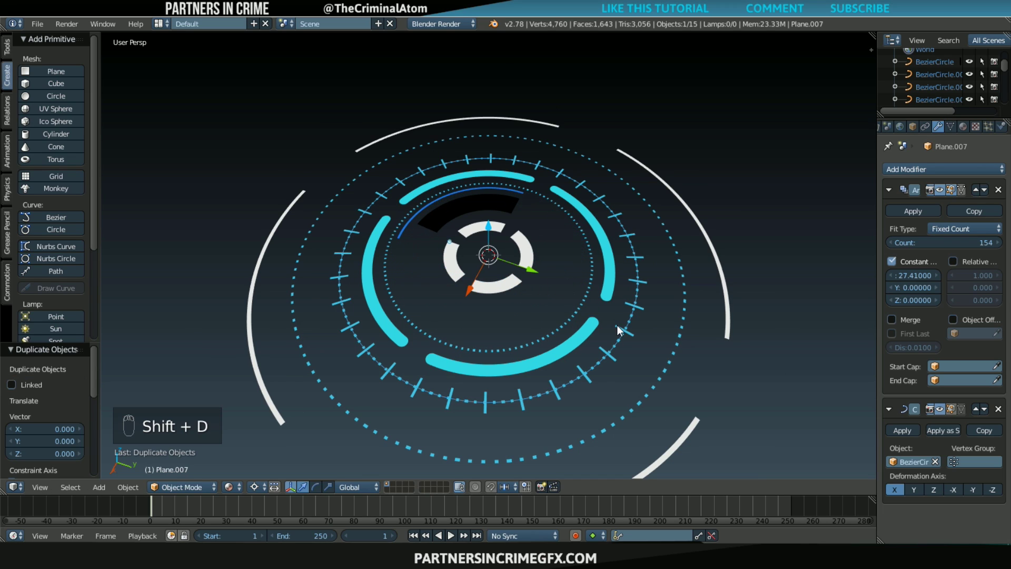
pyautogui.press('g')
pyautogui.press('y')
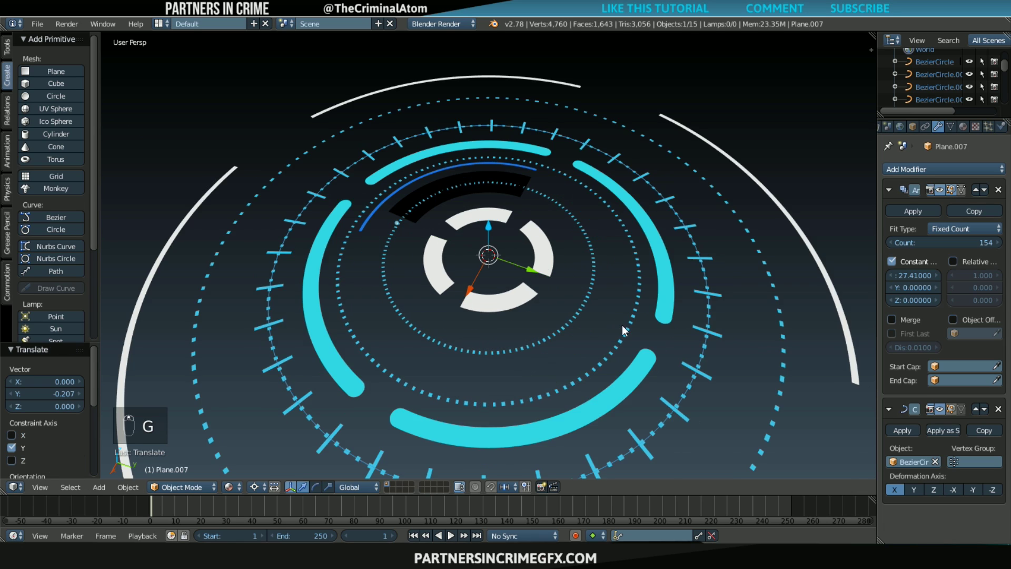
# - Set the array count of the innermost dotted ring to 100
pyautogui.scroll(2, 621, 324)
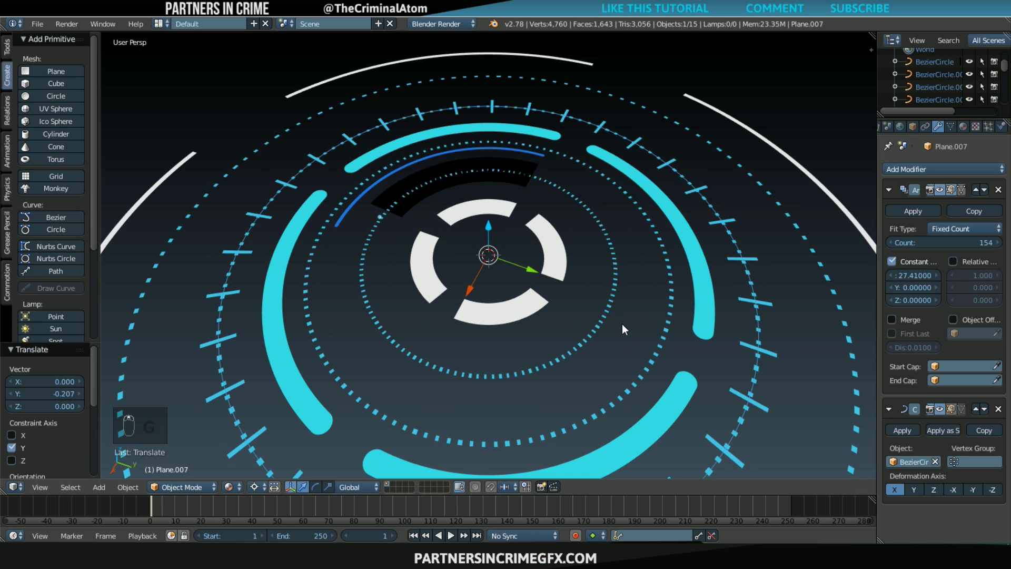
pyautogui.click(972, 242)
pyautogui.write('100')
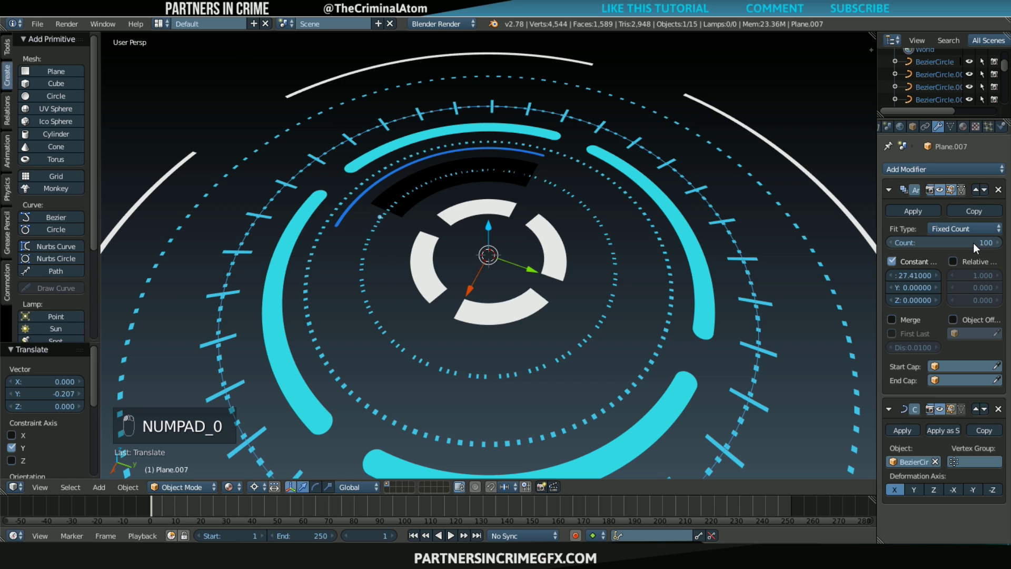
pyautogui.press('Return')
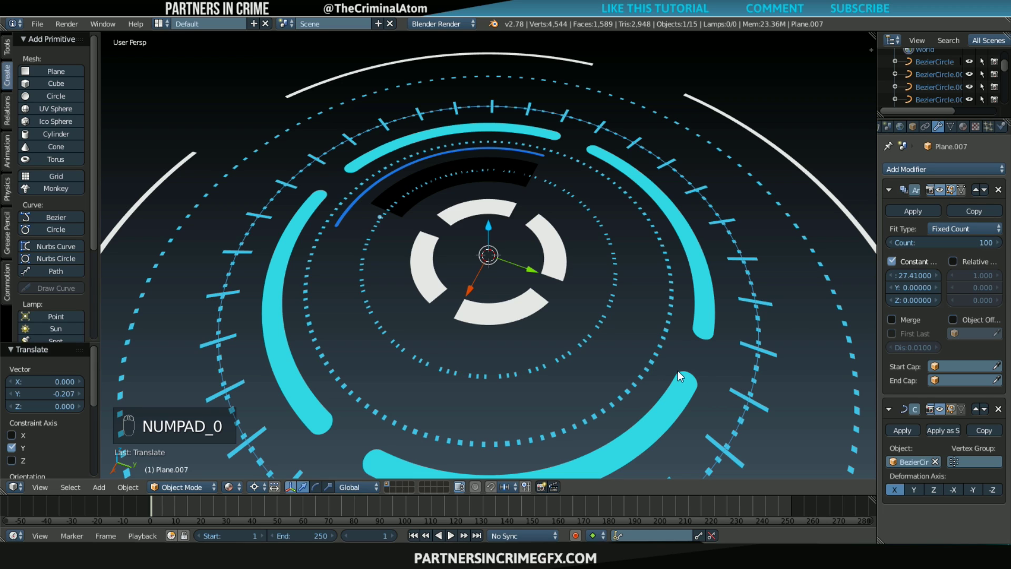
# - Stretch the innermost dotted ring's dashes by about 1.881 along X, and scale the object uniformly by about 0.665
pyautogui.press('s')
pyautogui.press('x')
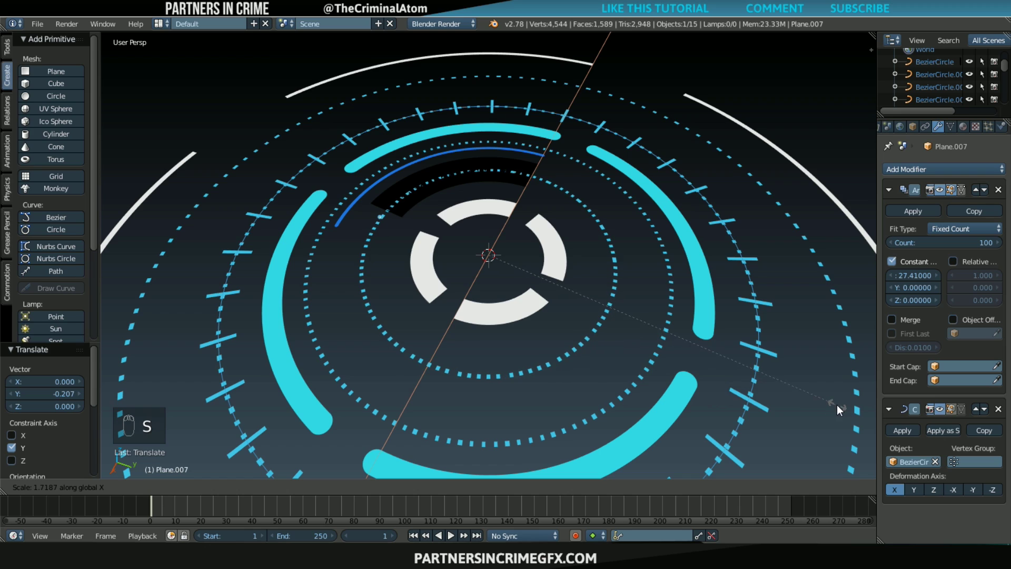
pyautogui.click(873, 411)
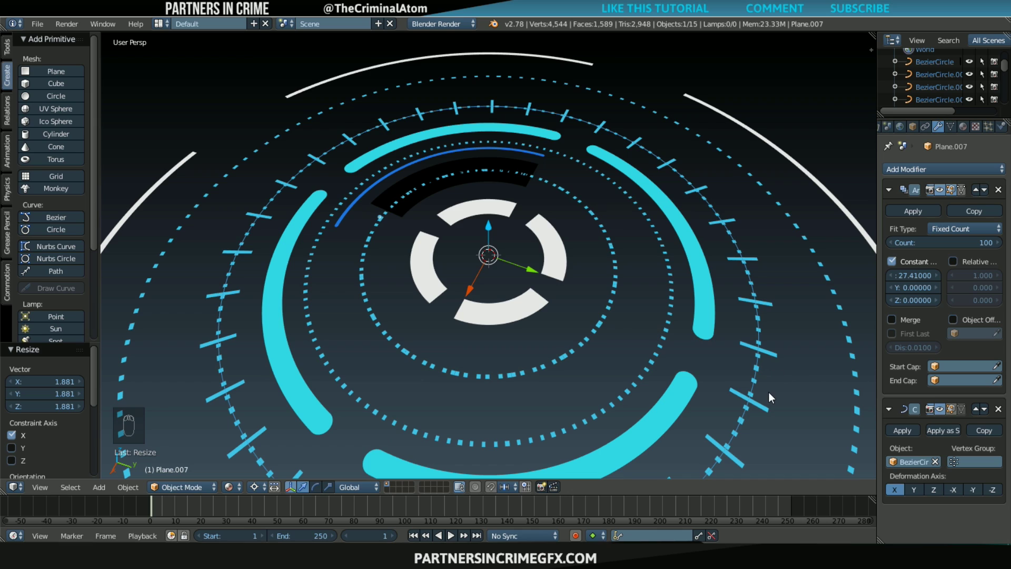
pyautogui.press('s')
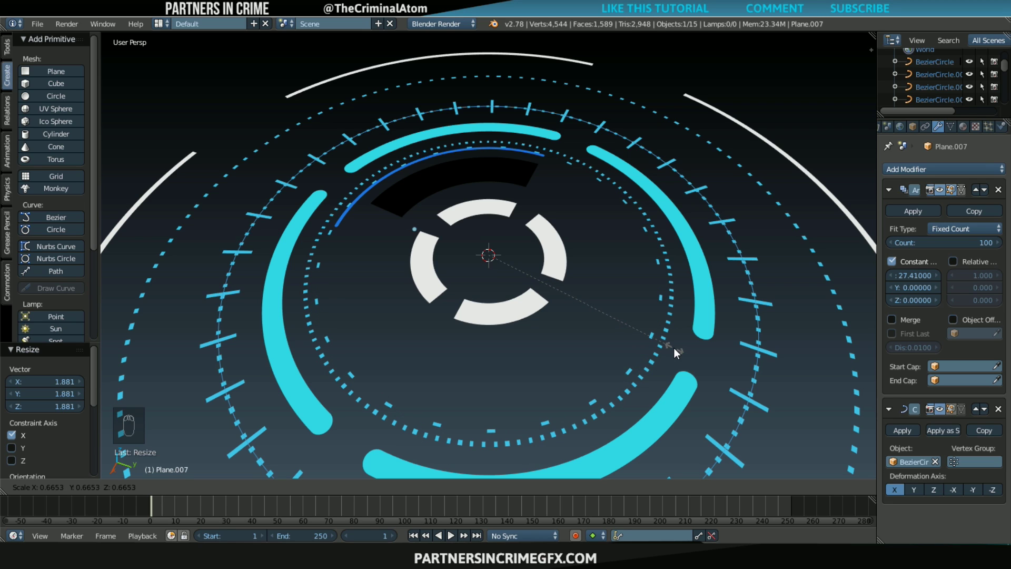
pyautogui.click(674, 349)
pyautogui.scroll(-3, 671, 350)
pyautogui.moveTo(658, 354); pyautogui.dragTo(647, 311, button='middle')
# - Add a second Array modifier to the dashed ring, replacing its relative offset with a constant Z offset of about 1.21
pyautogui.click(922, 169)
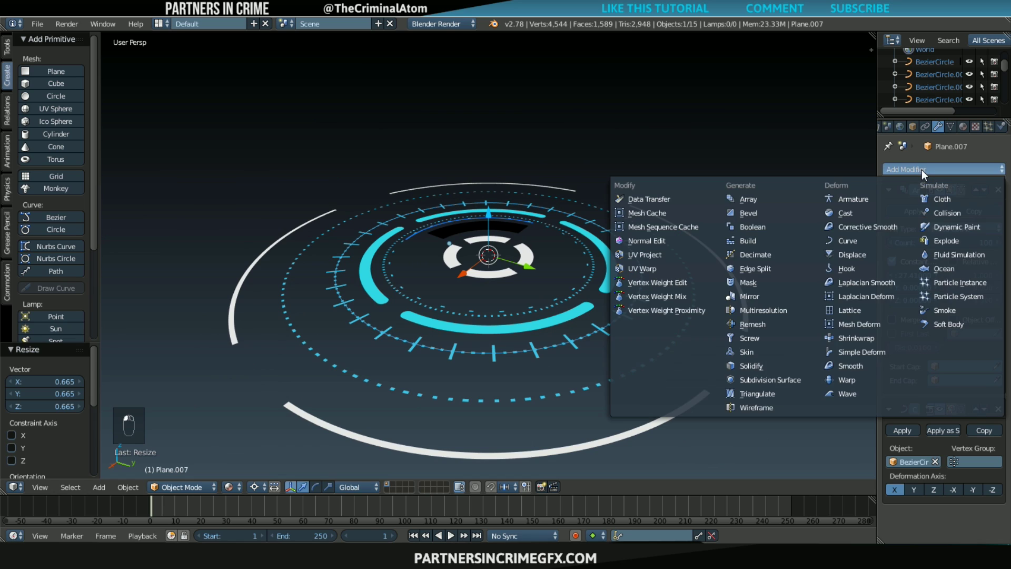
pyautogui.click(754, 195)
pyautogui.scroll(-6, 933, 425)
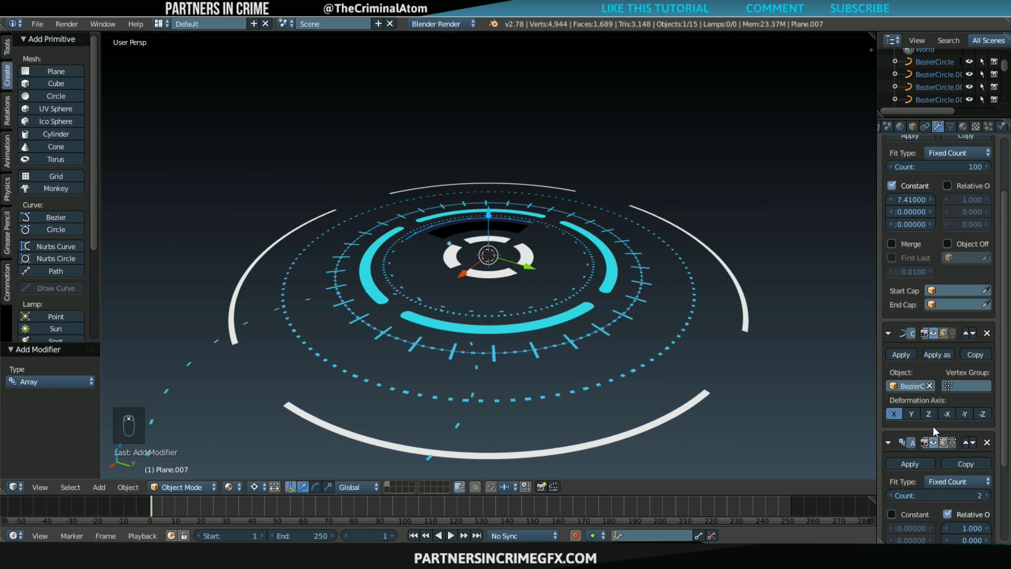
pyautogui.scroll(-2, 934, 428)
pyautogui.click(961, 405)
pyautogui.click(906, 408)
pyautogui.moveTo(876, 413); pyautogui.dragTo(812, 422)
pyautogui.moveTo(863, 445)
pyautogui.mouseDown()
pyautogui.moveTo(874, 445)
pyautogui.moveTo(863, 445)
pyautogui.mouseUp()
pyautogui.moveTo(543, 331); pyautogui.dragTo(520, 292, button='middle')
pyautogui.scroll(3, 473, 253)
pyautogui.moveTo(473, 254); pyautogui.dragTo(454, 261, button='middle')
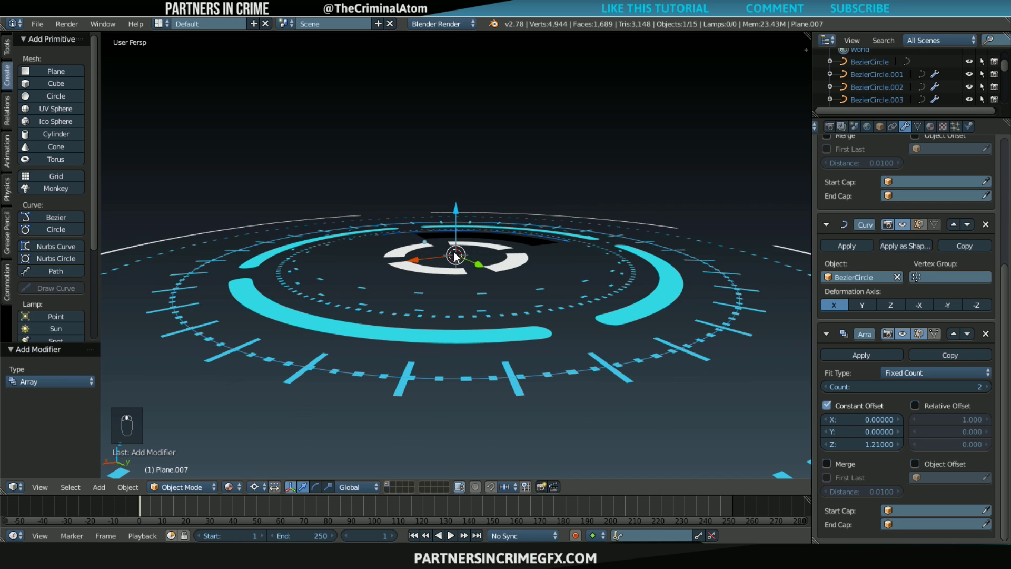
# - Set the second array's constant Z offset to 1.61 and its count to 5 to stack the dashed rings
pyautogui.scroll(-2, 456, 257)
pyautogui.moveTo(860, 444); pyautogui.dragTo(865, 443)
pyautogui.click(931, 386)
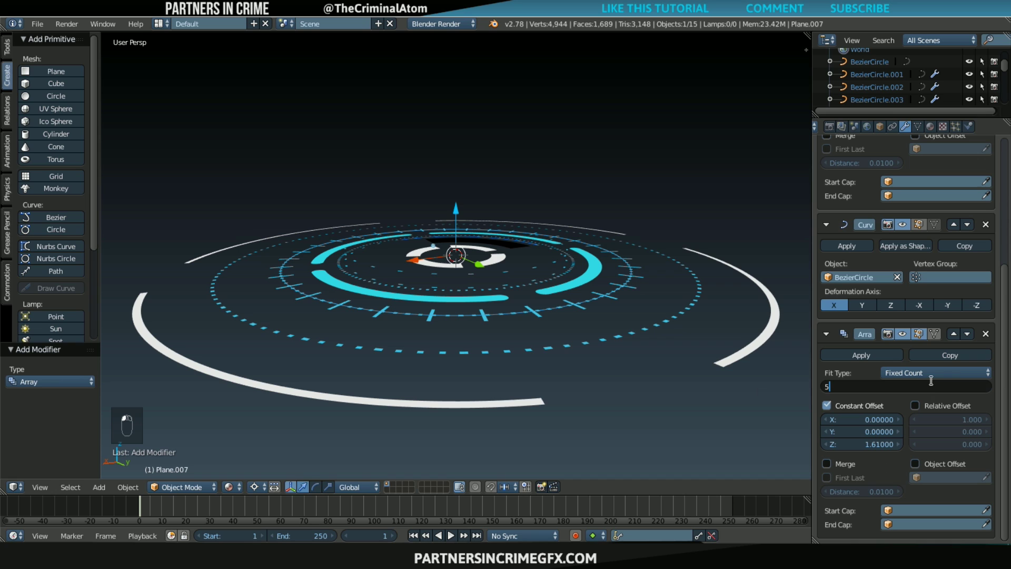
pyautogui.press('Return')
pyautogui.moveTo(505, 261); pyautogui.dragTo(441, 340, button='middle')
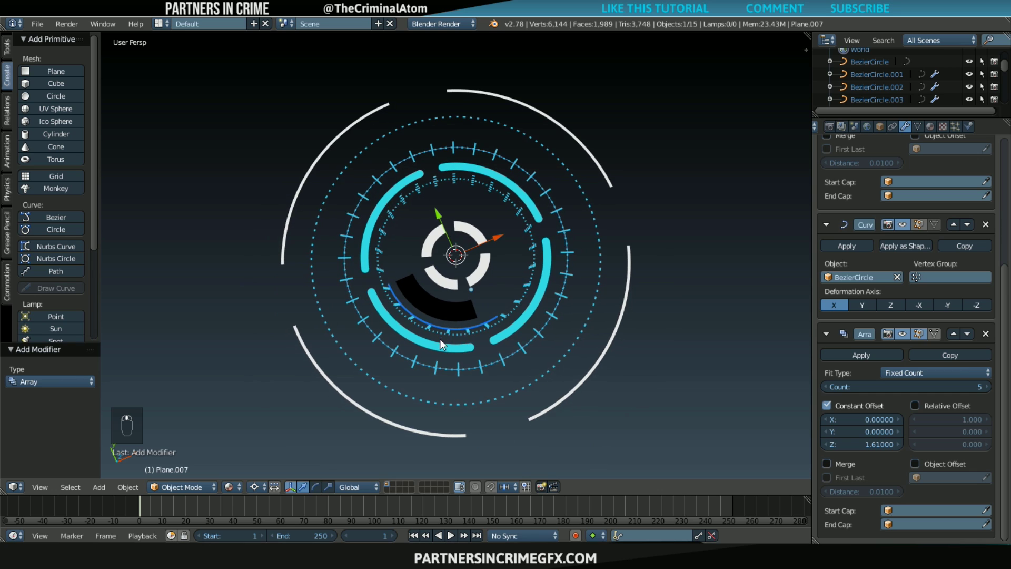
# - Give the thick black arc a new shadeless material with a red diffuse colour (R 0.800, G 0.010, B 0.000)
pyautogui.moveTo(478, 274); pyautogui.dragTo(588, 291, button='middle')
pyautogui.moveTo(348, 318); pyautogui.dragTo(327, 330, button='middle')
pyautogui.rightClick(403, 257)
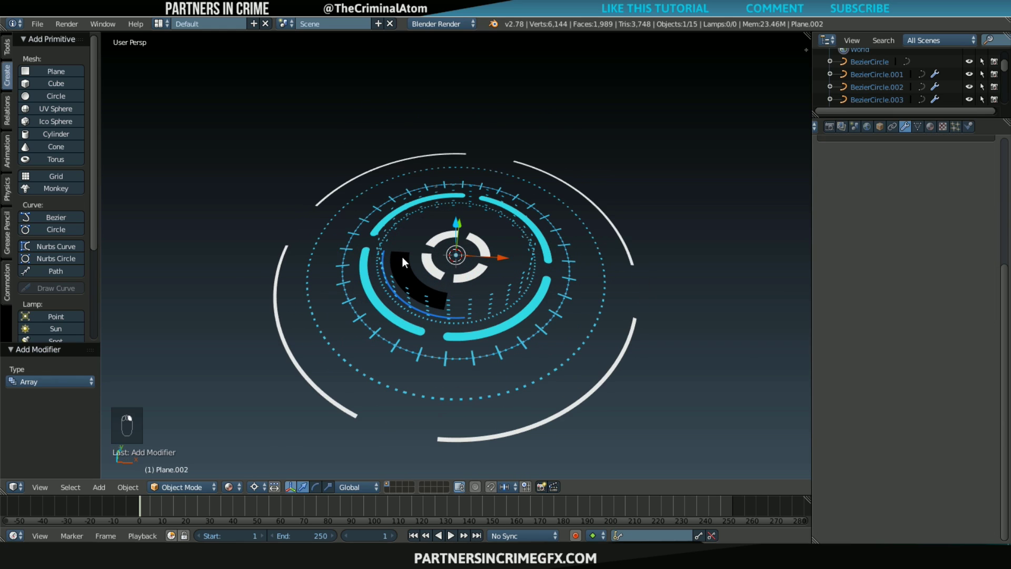
pyautogui.click(931, 126)
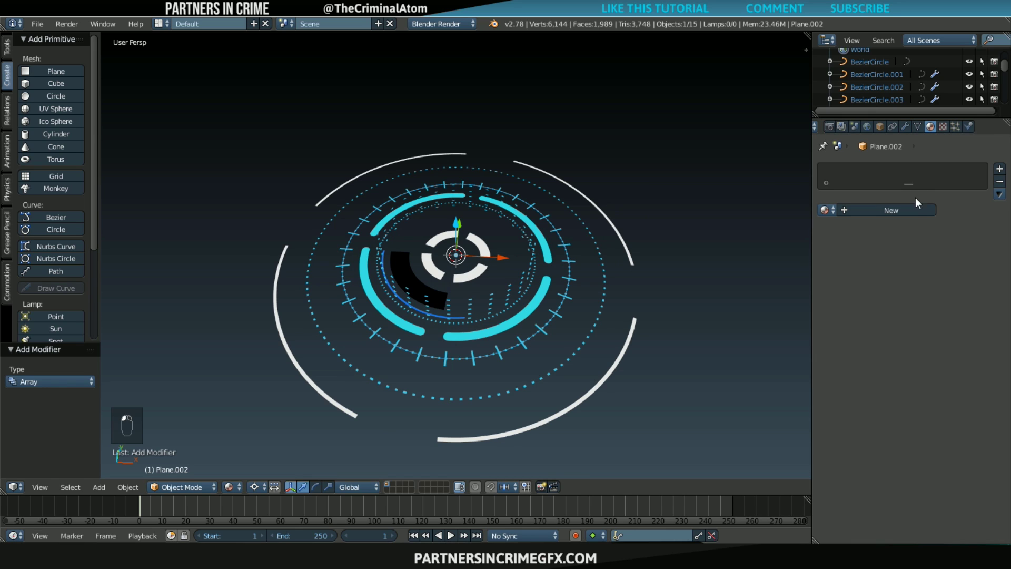
pyautogui.click(912, 211)
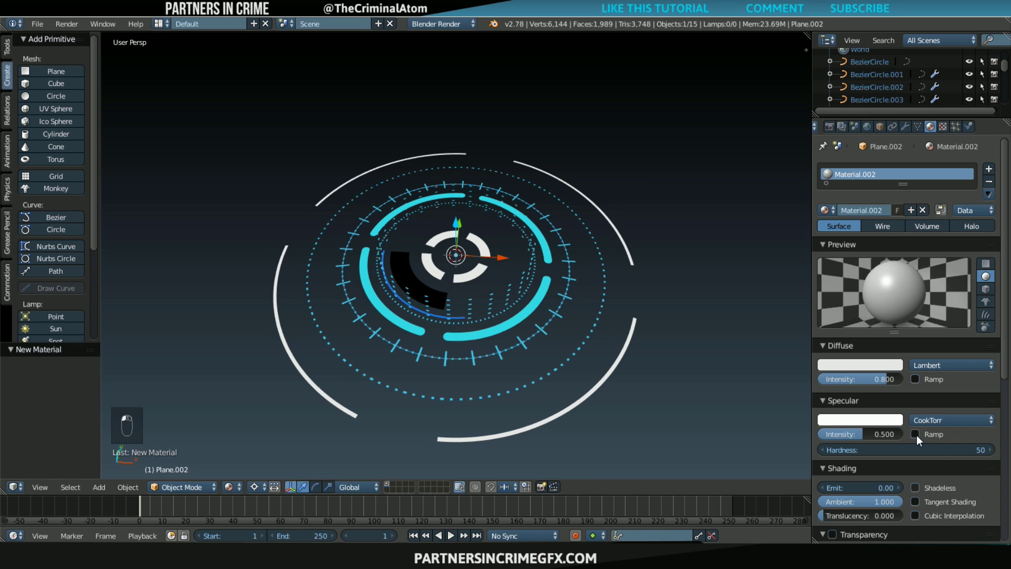
pyautogui.click(915, 488)
pyautogui.click(860, 365)
pyautogui.moveTo(829, 269); pyautogui.dragTo(832, 289)
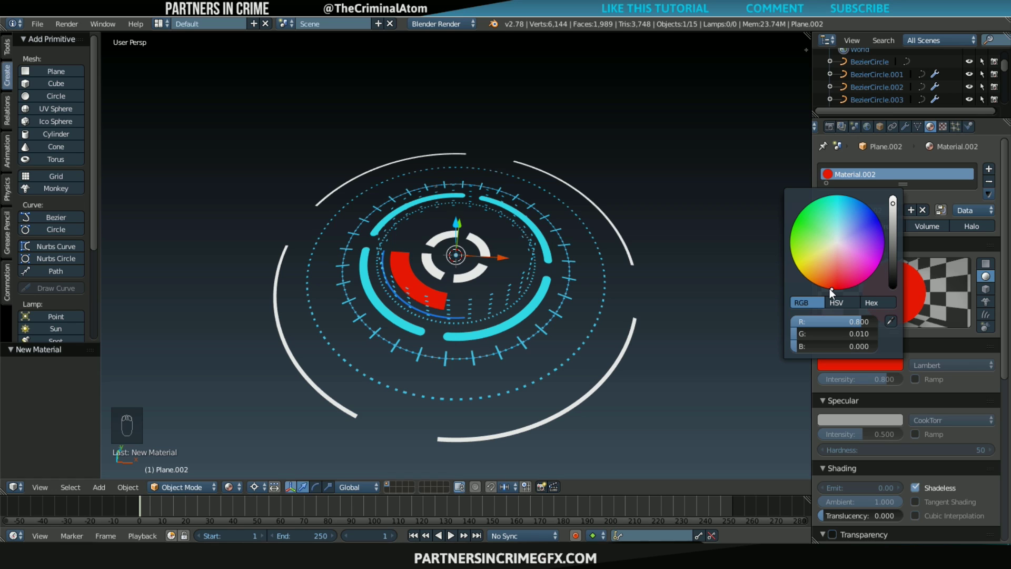
# - Duplicate the thick red arc in place and rotate the copy 180° about Z
pyautogui.moveTo(584, 328); pyautogui.dragTo(604, 352, button='middle')
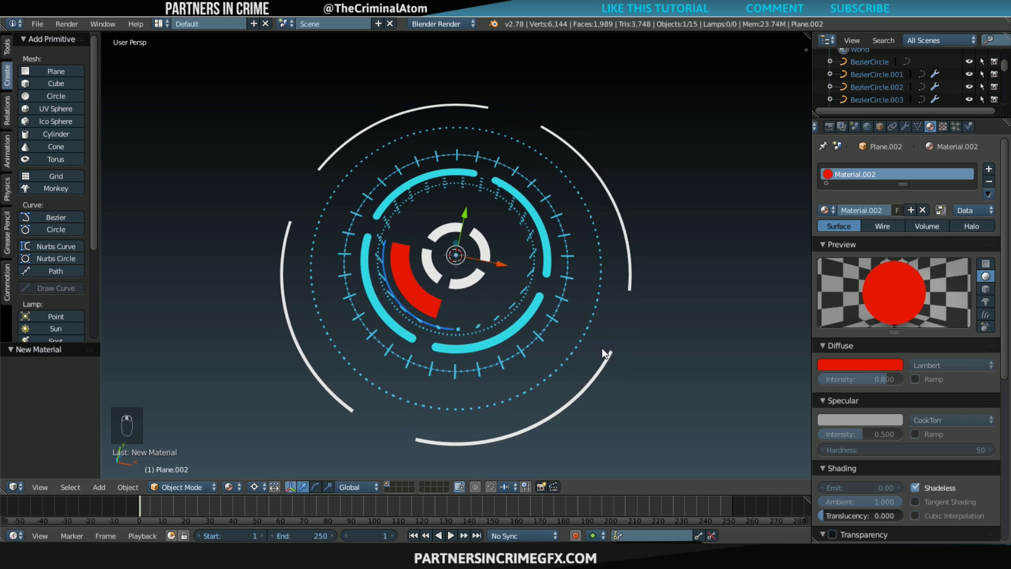
pyautogui.hotkey('shift', 'd')
pyautogui.rightClick(590, 255)
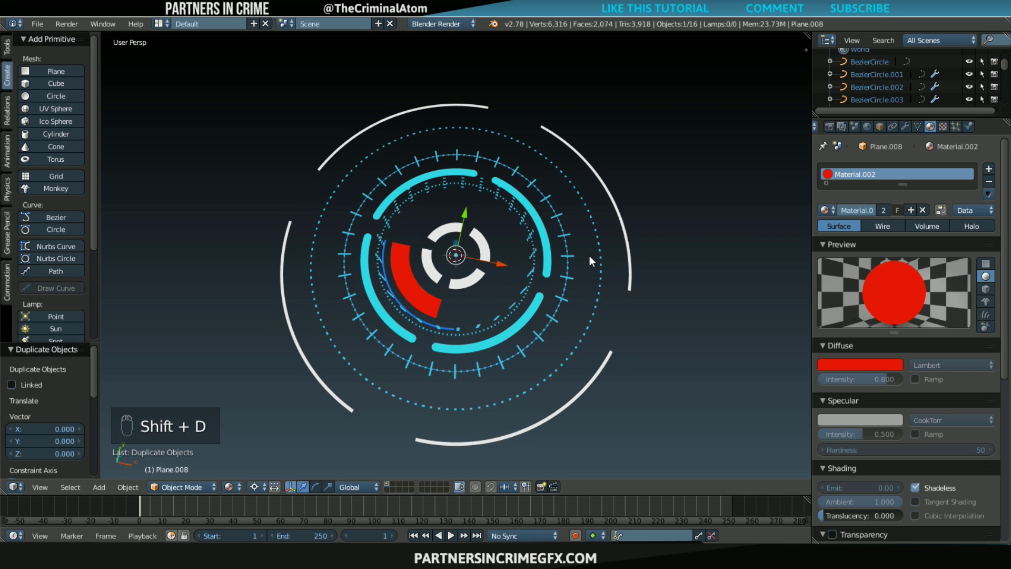
pyautogui.write('rz180')
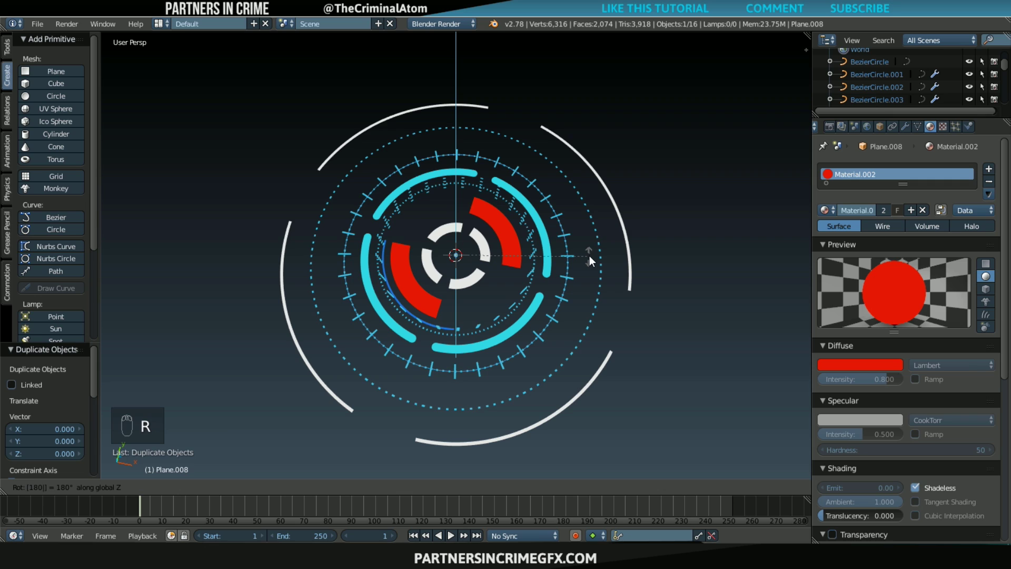
pyautogui.click(590, 255)
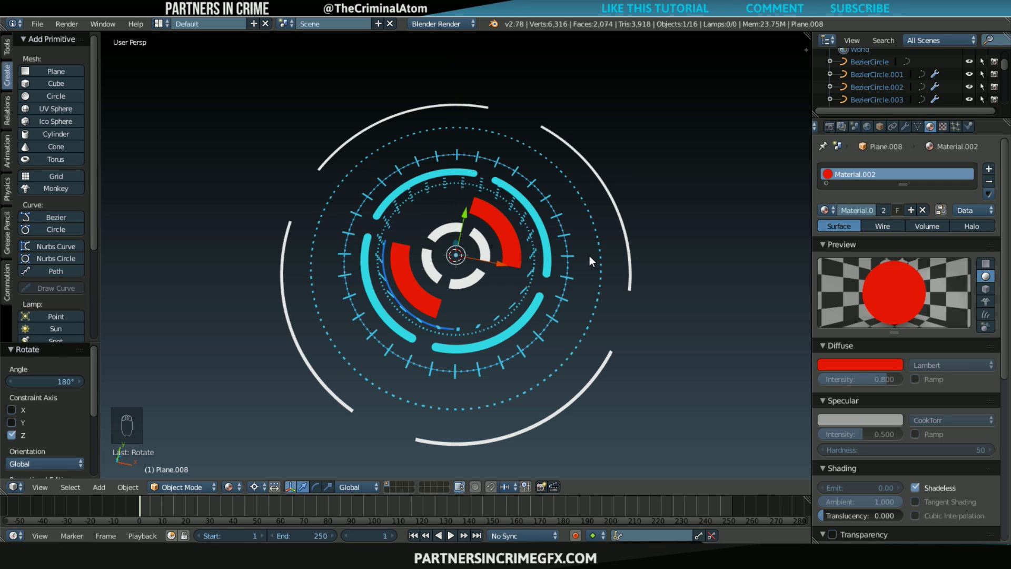
# - Add a Cast modifier to the original red arc and set its factor to 0.85 to thin the arc
pyautogui.moveTo(582, 259); pyautogui.dragTo(544, 259, button='middle')
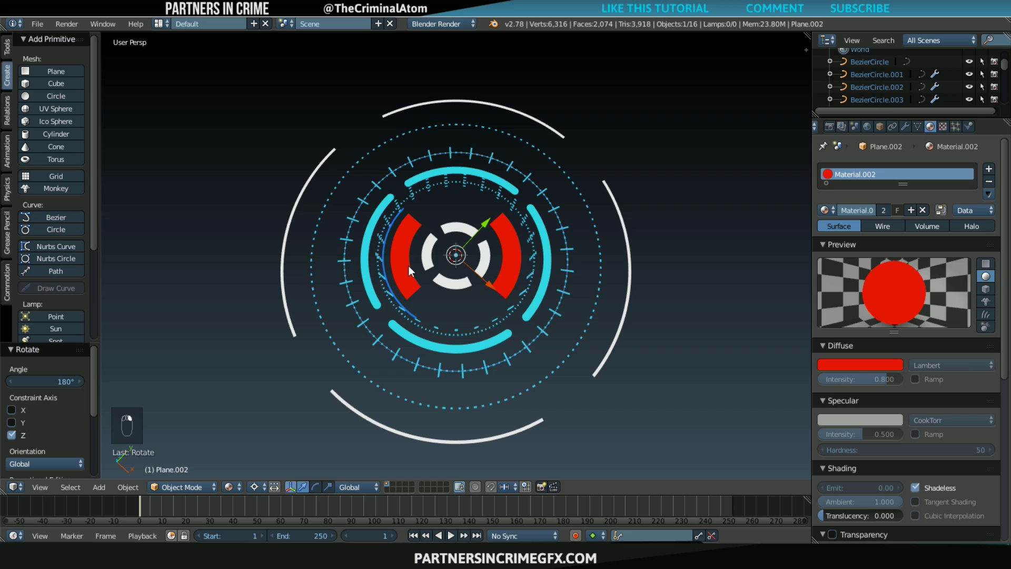
pyautogui.click(906, 127)
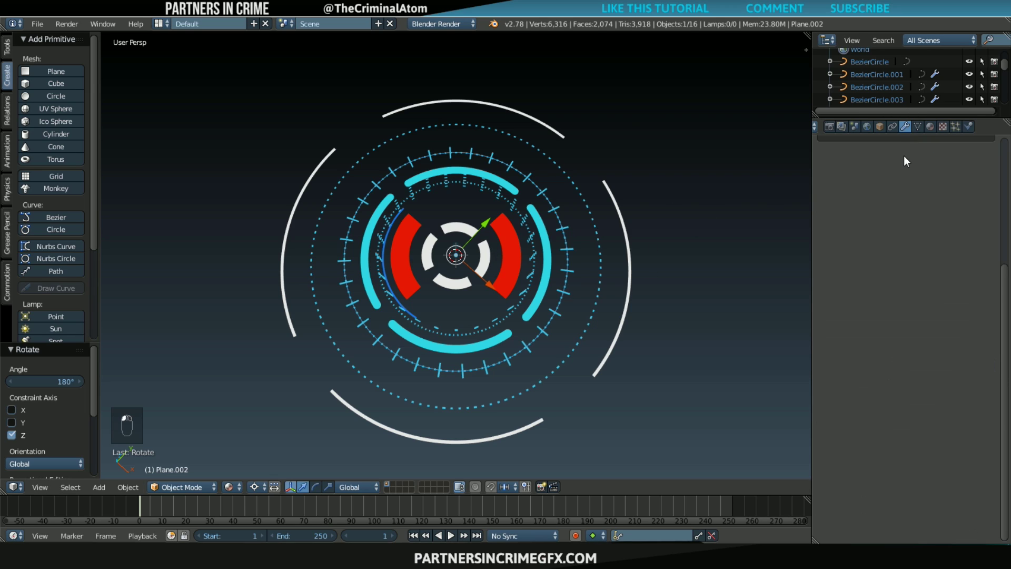
pyautogui.scroll(-3, 899, 153)
pyautogui.scroll(3, 895, 189)
pyautogui.click(882, 161)
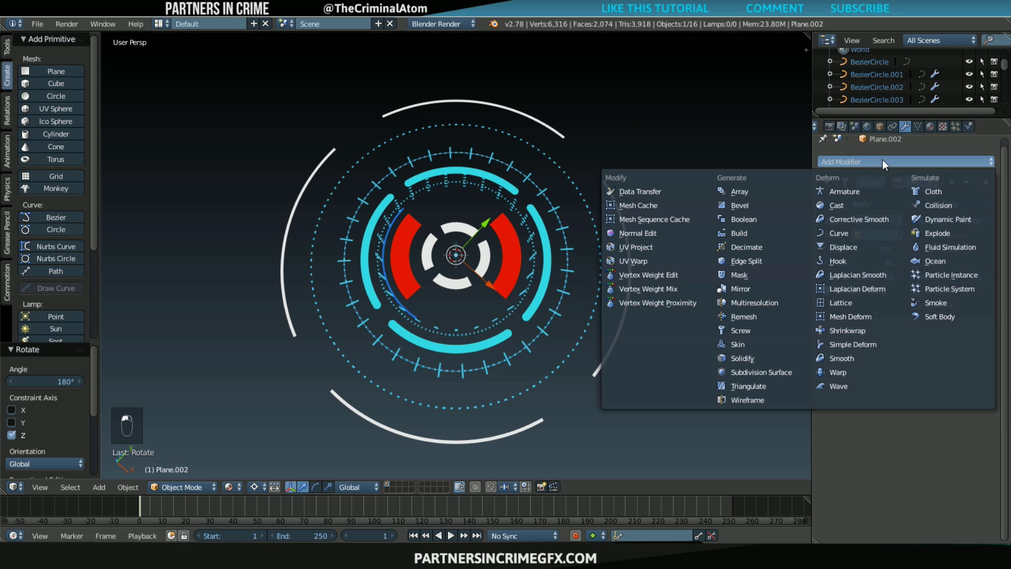
pyautogui.click(849, 204)
pyautogui.moveTo(922, 388); pyautogui.dragTo(963, 387)
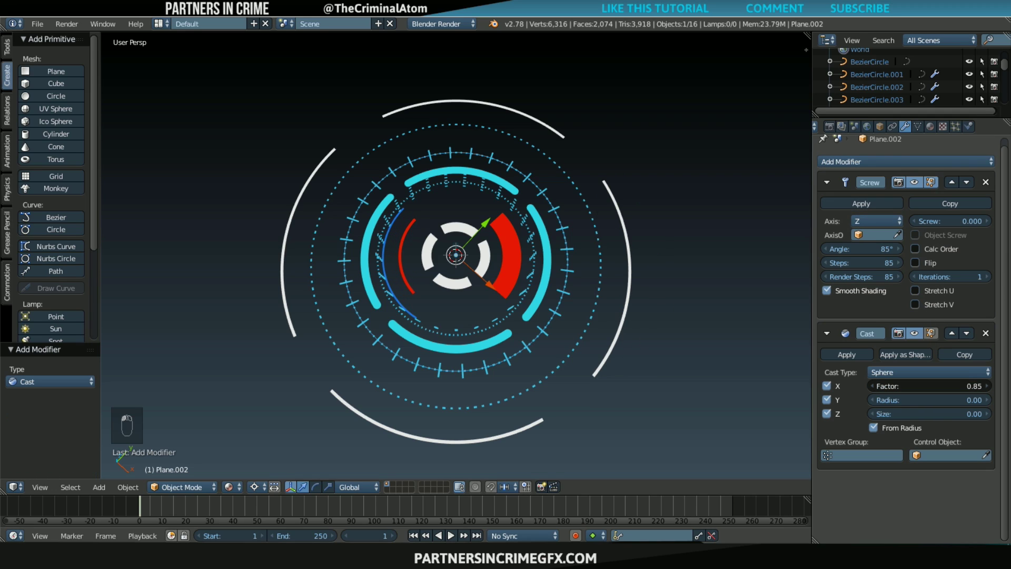
# - Link the thinned red arc's modifiers to the opposite thick red arc
pyautogui.rightClick(514, 248)
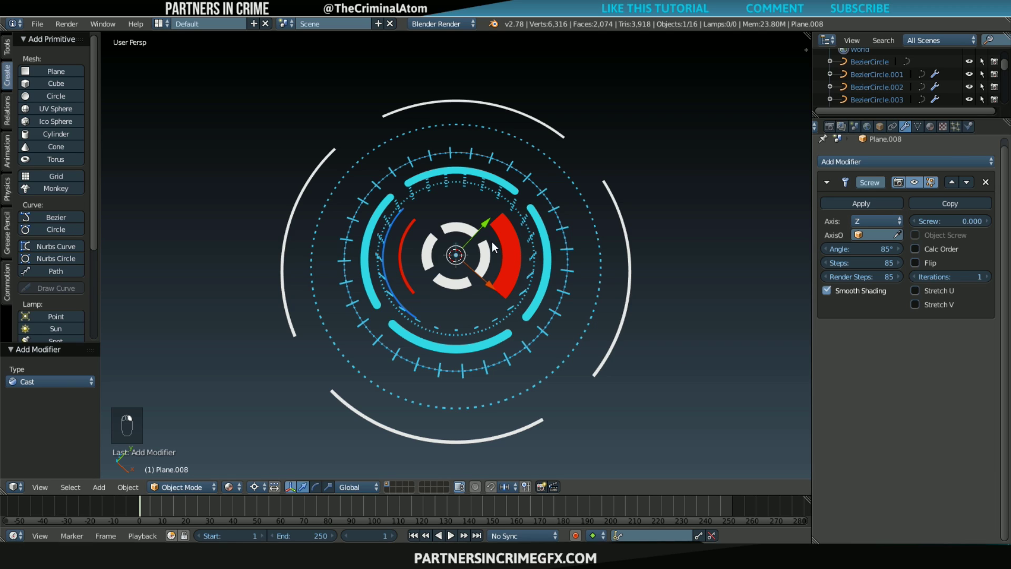
pyautogui.keyDown('shift'); pyautogui.rightClick(398, 253); pyautogui.keyUp('shift')
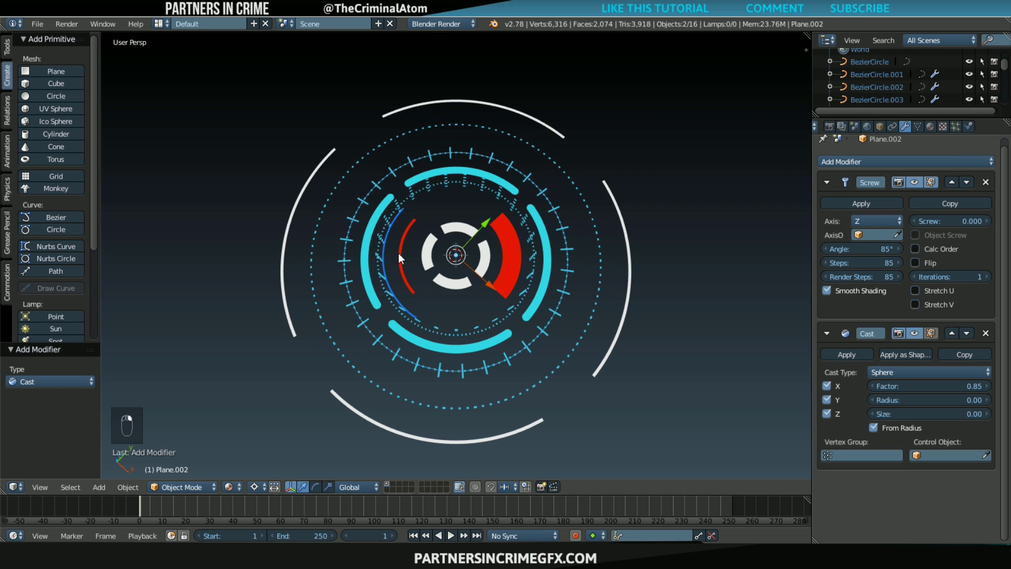
pyautogui.hotkey('ctrl', 'l')
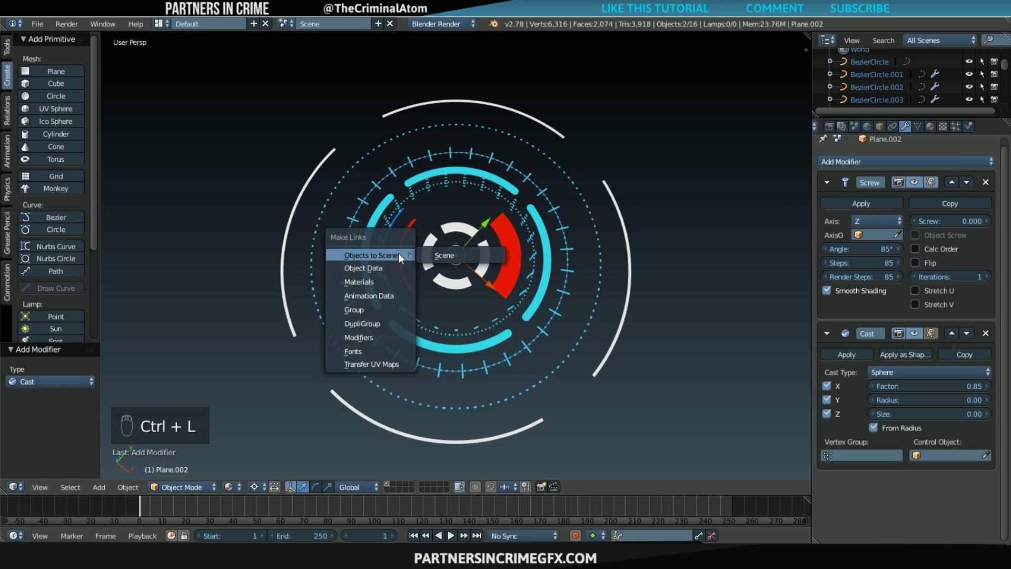
pyautogui.click(368, 337)
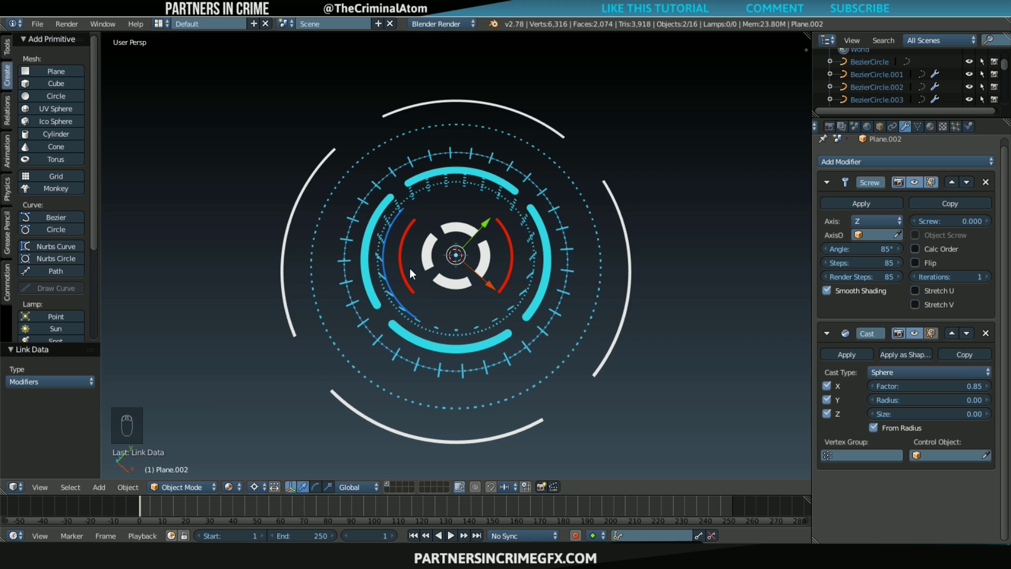
# - Duplicate both thin red arcs in place and scale the copies to about 0.892 to form an inner pair
pyautogui.hotkey('shift', 'd')
pyautogui.rightClick(532, 270)
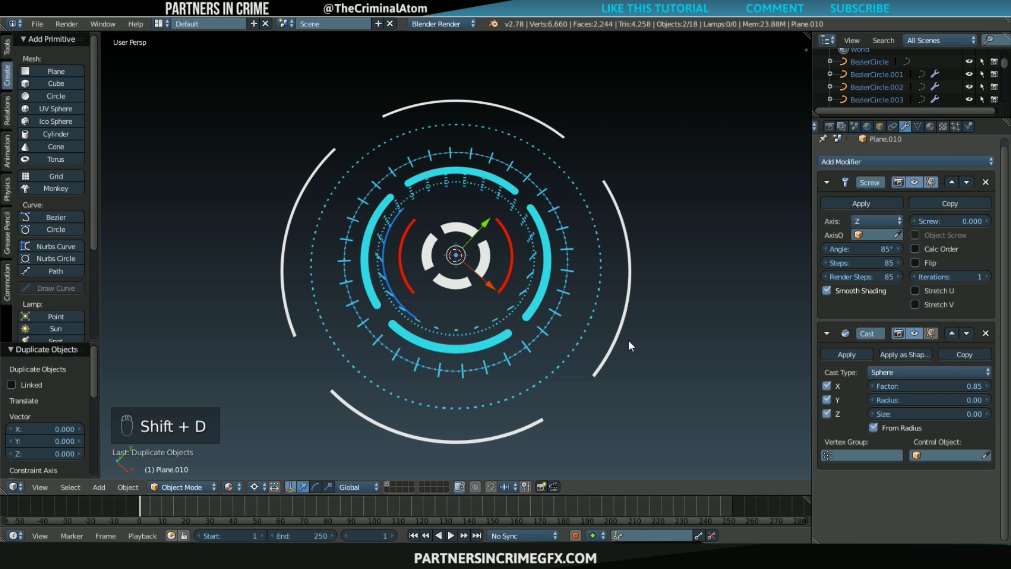
pyautogui.press('s')
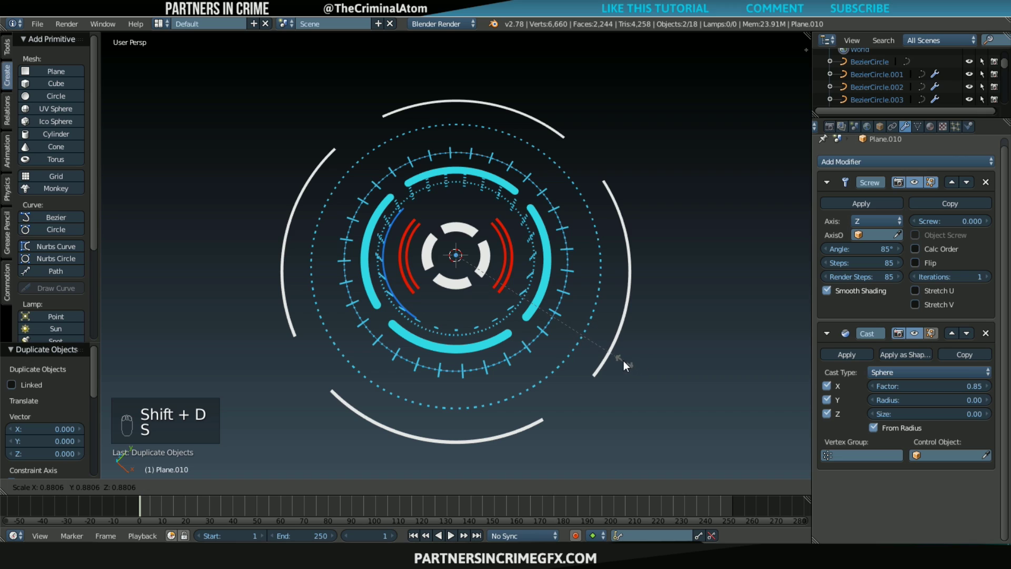
pyautogui.click(629, 363)
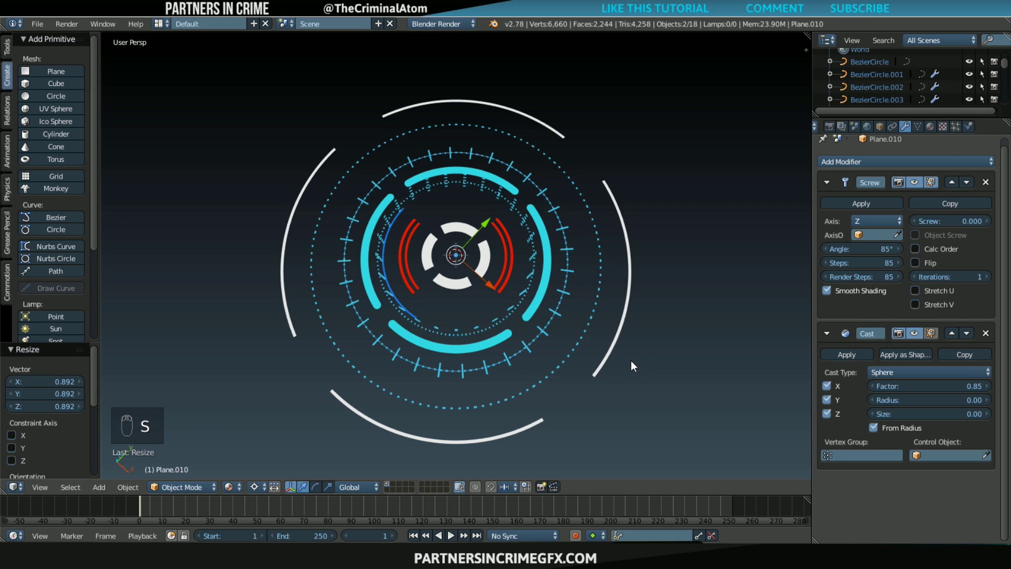
# - Duplicate the inner red pair in place and scale the copies to about 0.836 to form a third pair
pyautogui.hotkey('shift', 'd')
pyautogui.rightClick(604, 348)
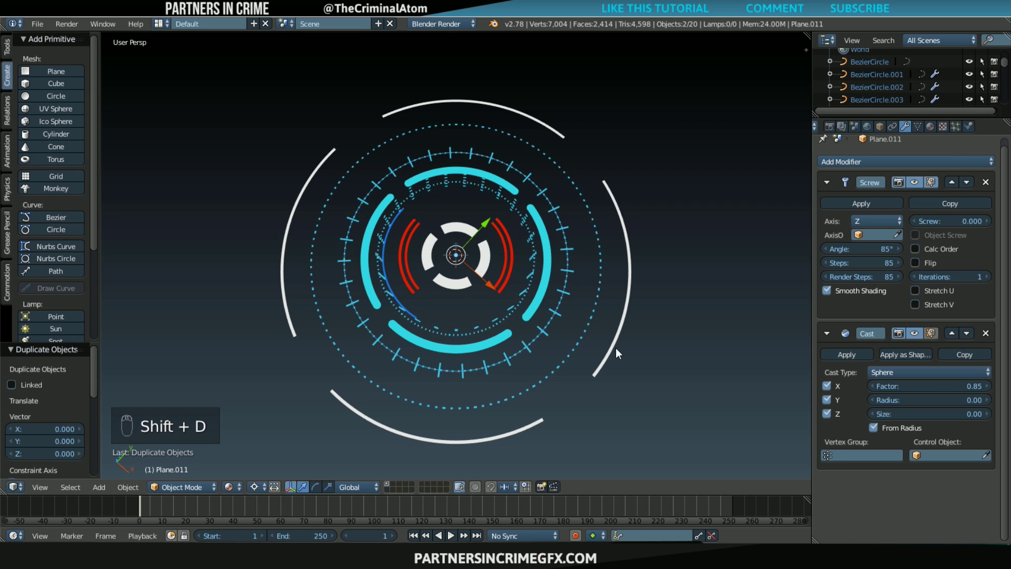
pyautogui.press('s')
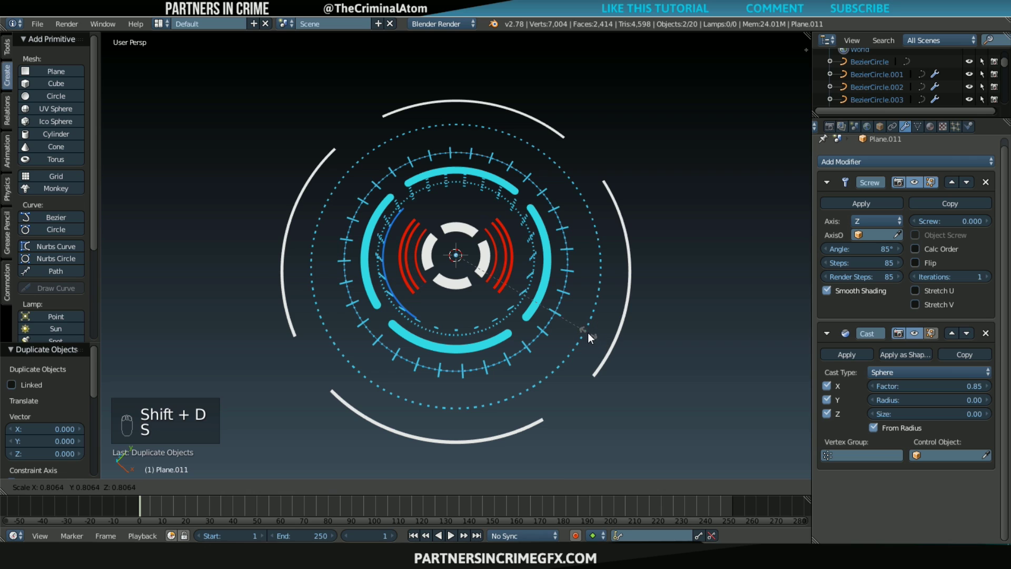
pyautogui.click(593, 335)
# - Add a Plain Axes empty at the centre of the rings and rename it HUD Parent
pyautogui.moveTo(445, 339); pyautogui.dragTo(503, 284, button='middle')
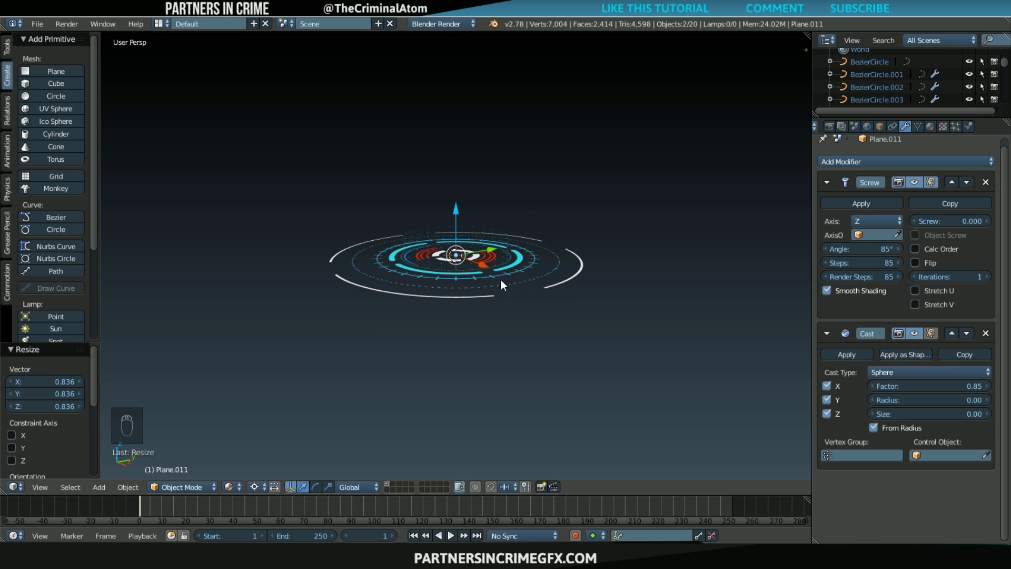
pyautogui.press('KP_0')
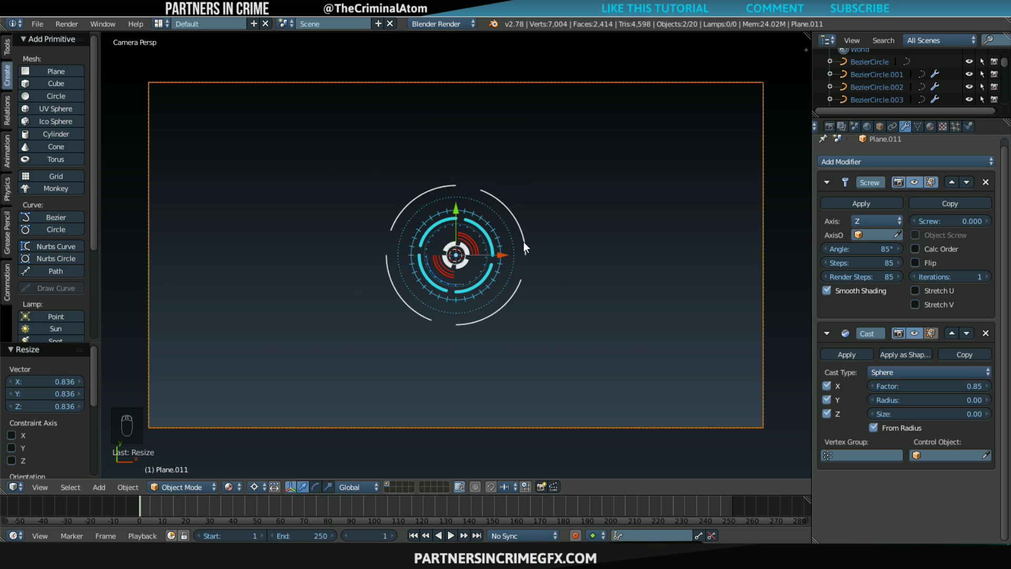
pyautogui.hotkey('shift', 'a')
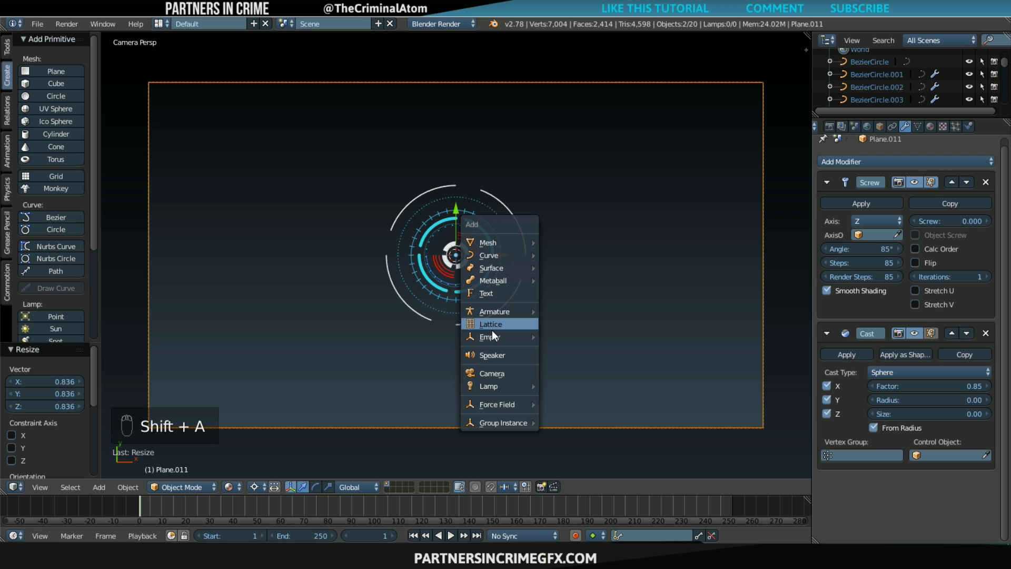
pyautogui.moveTo(492, 334)
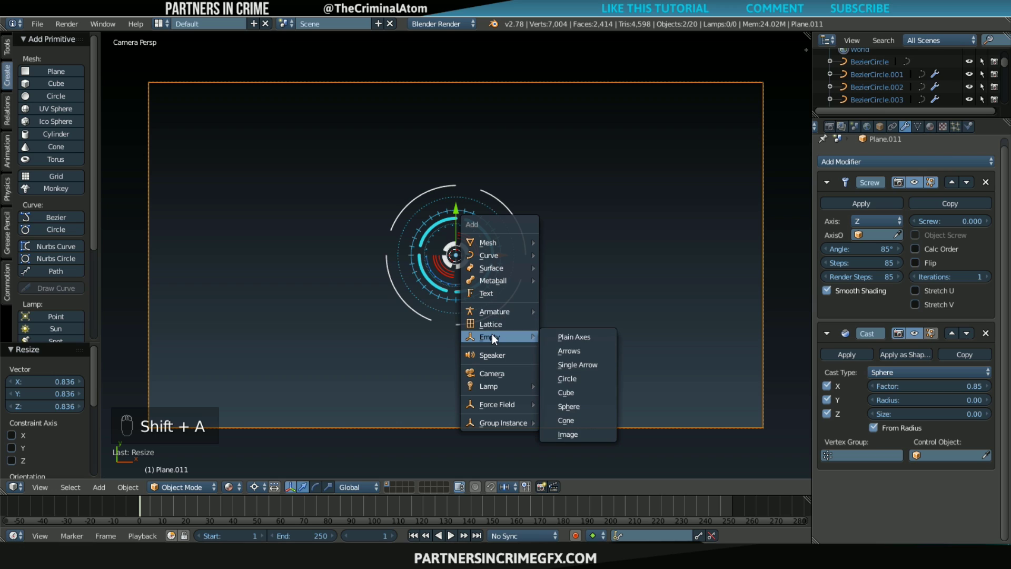
pyautogui.click(577, 337)
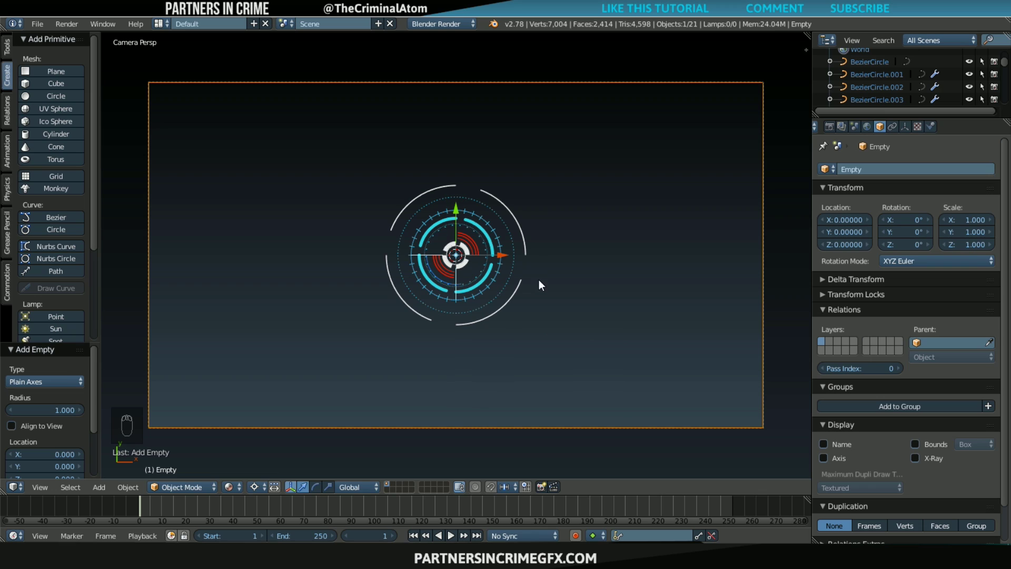
pyautogui.click(884, 169)
pyautogui.write('H')
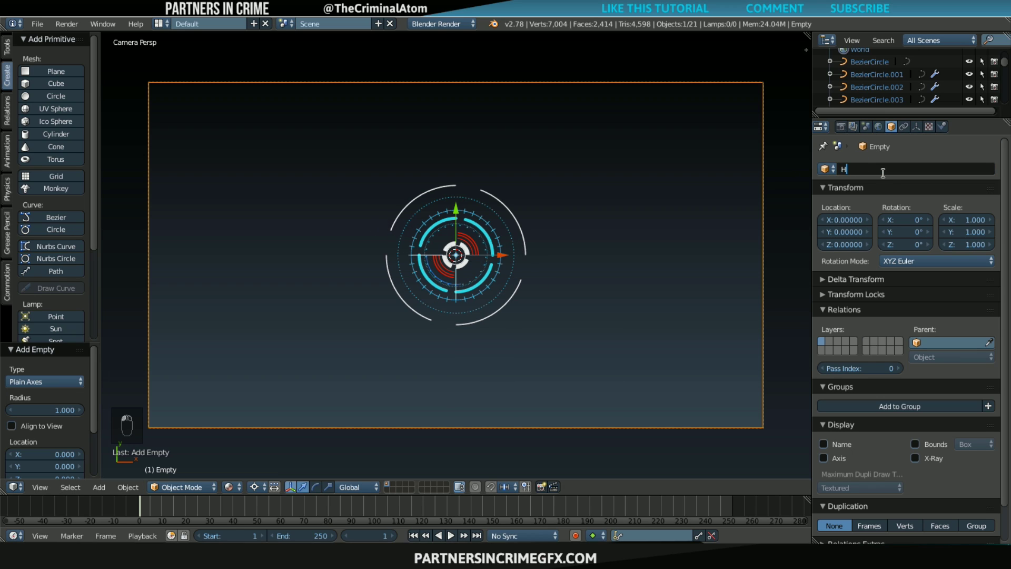
pyautogui.write('UD Pare')
pyautogui.press('Return')
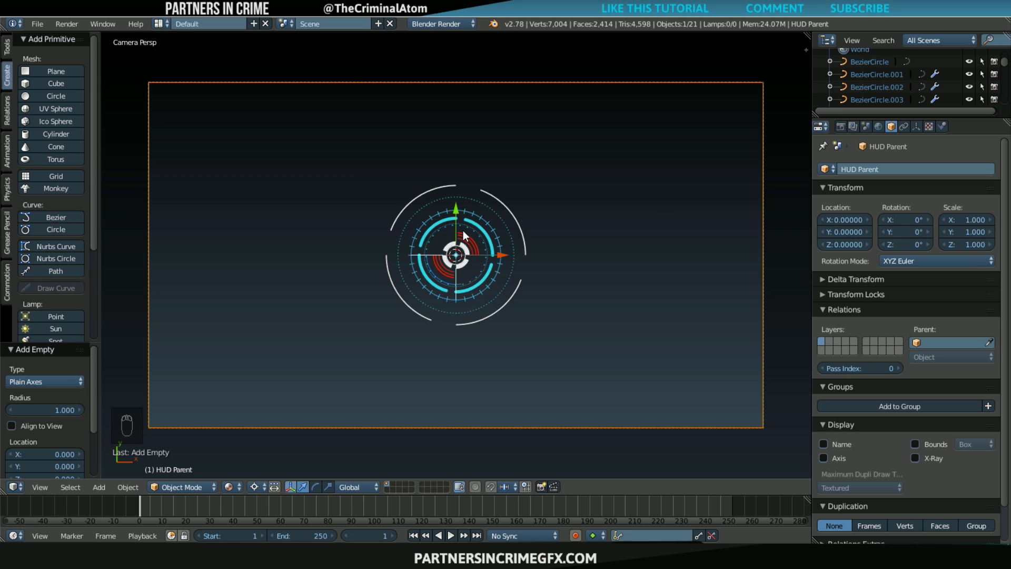
# - Select all the HUD rings and arcs and parent them to the HUD Parent empty, keeping their transforms
pyautogui.press('b')
pyautogui.moveTo(369, 174); pyautogui.dragTo(549, 341)
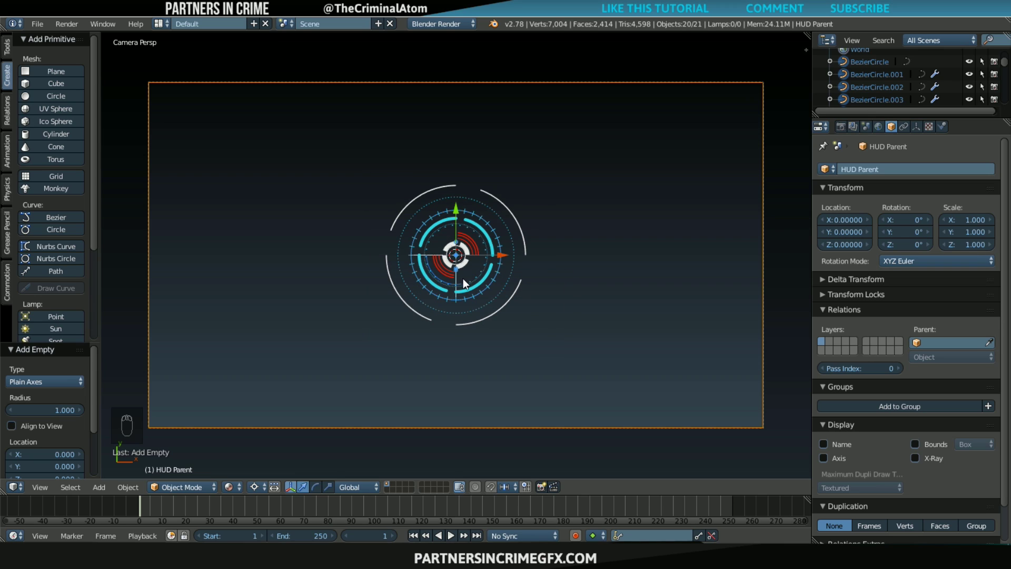
pyautogui.hotkey('ctrl', 'p')
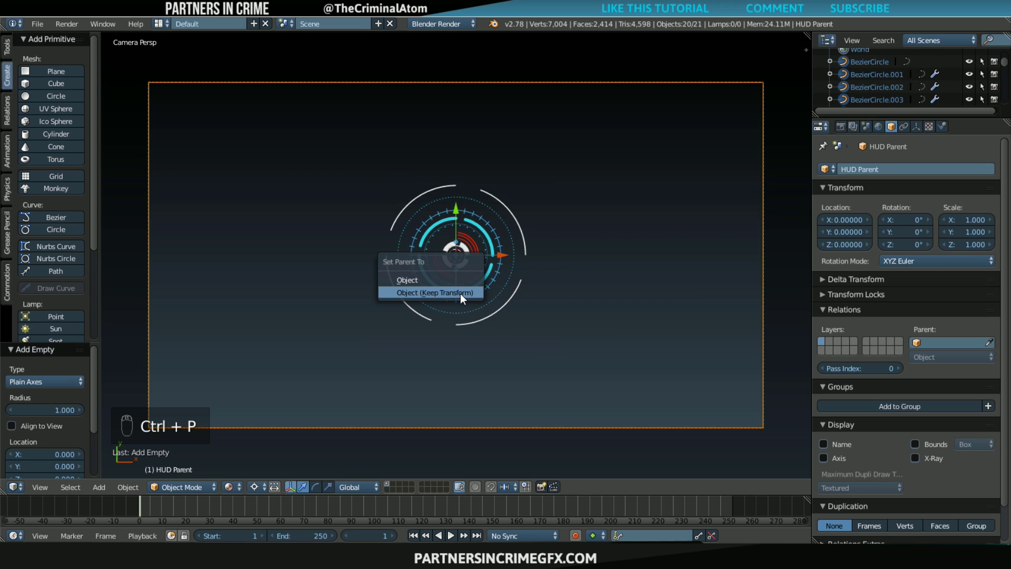
pyautogui.click(460, 293)
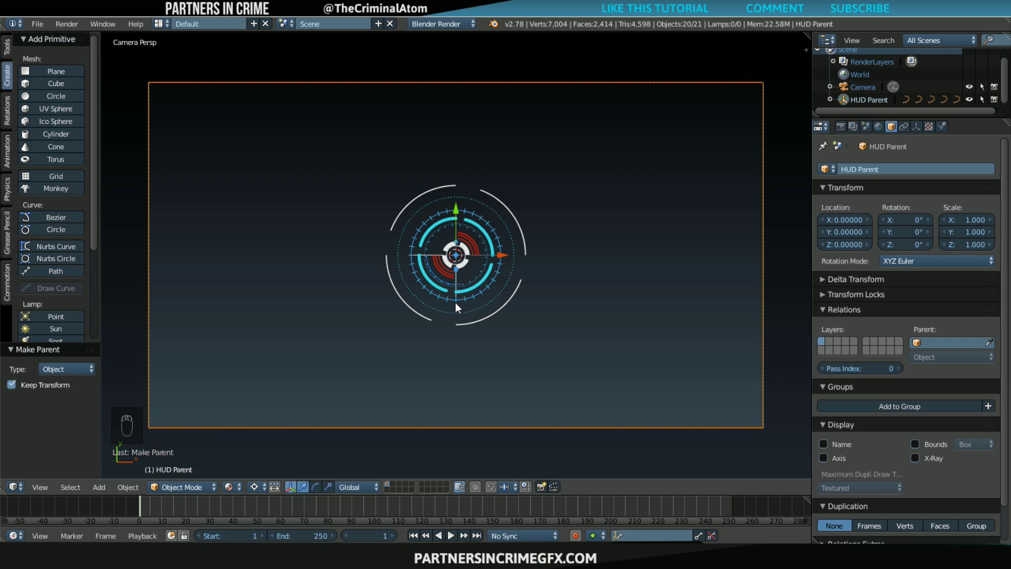
# - Put the selected HUD objects in a new group named HUD Group and set the HUD Parent empty's display size to 3.10
pyautogui.hotkey('ctrl', 'g')
pyautogui.click(31, 382)
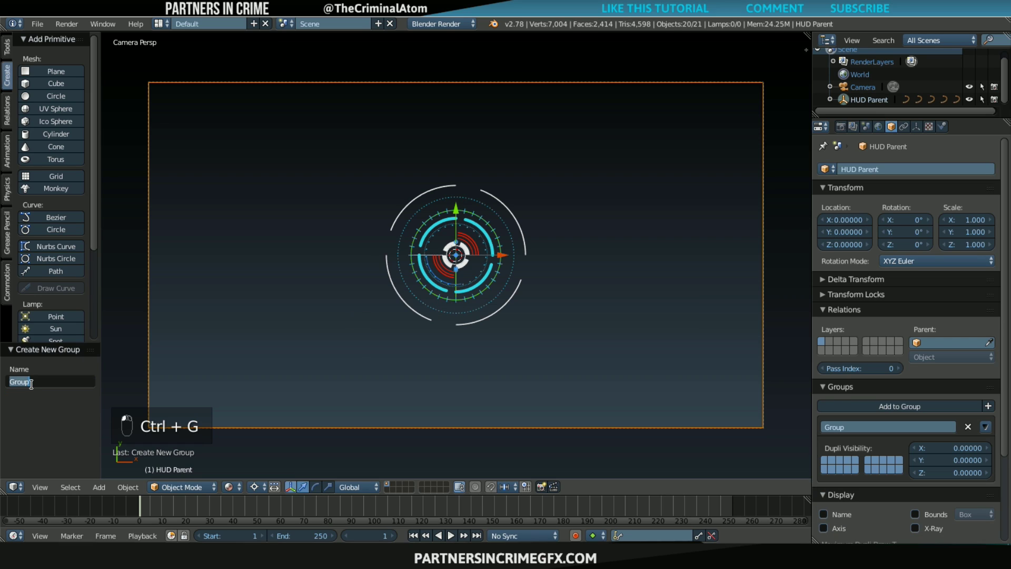
pyautogui.write('HUD G')
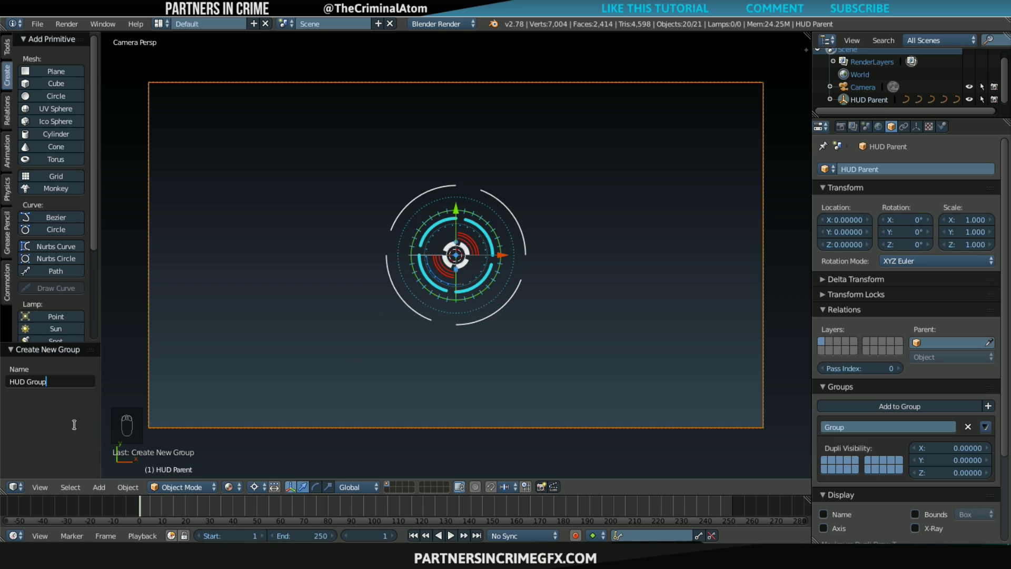
pyautogui.press('Return')
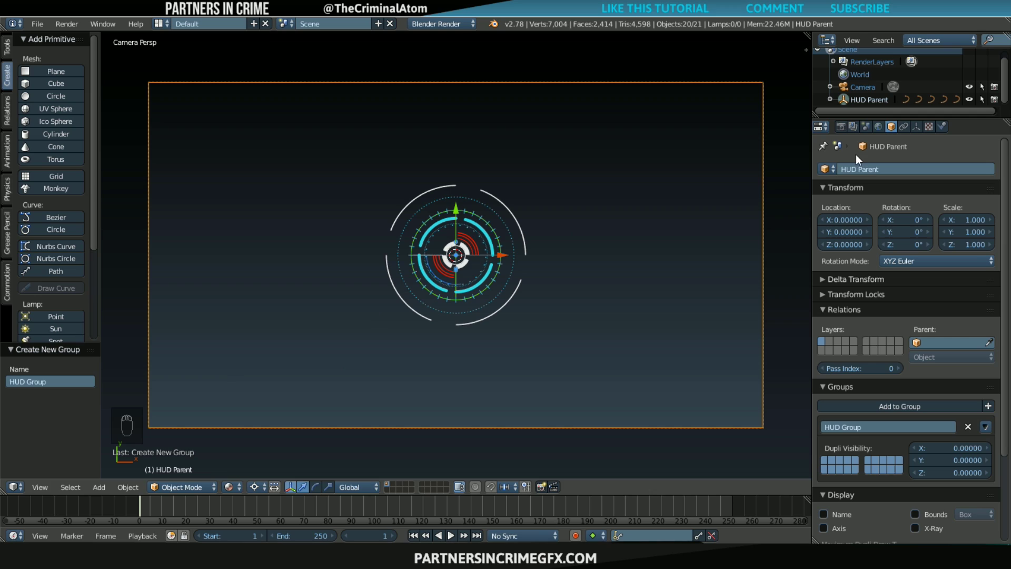
pyautogui.click(916, 126)
pyautogui.moveTo(852, 194); pyautogui.dragTo(898, 194)
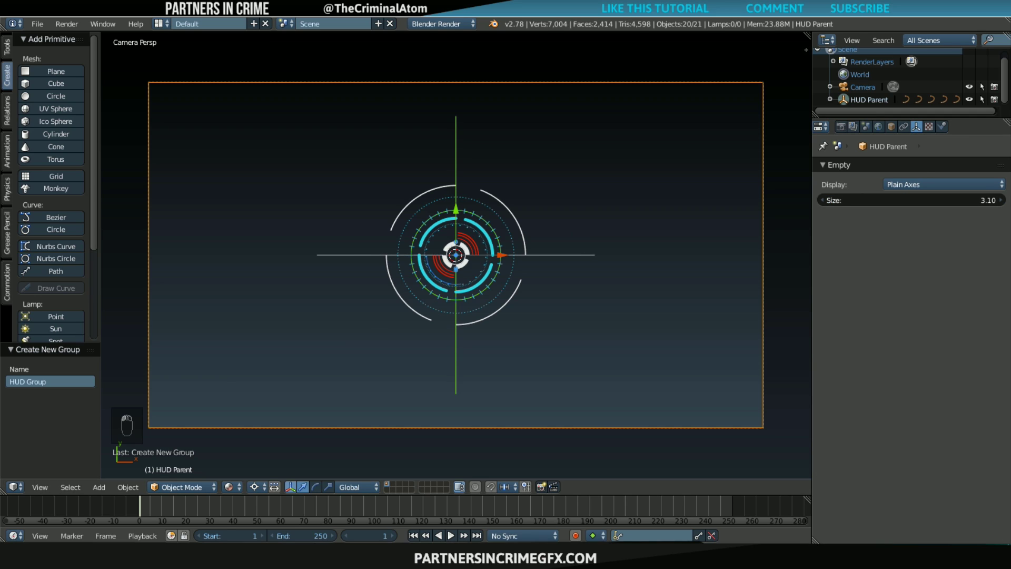
# - Try a free trackball rotation of the HUD Parent empty alone to test the parenting, and cancel it
pyautogui.rightClick(340, 255)
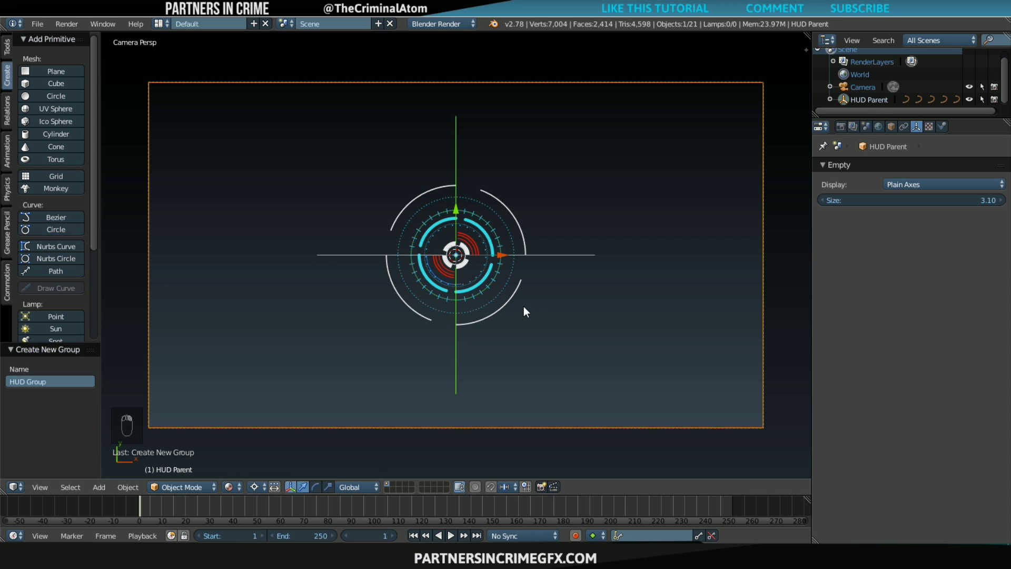
pyautogui.press('r')
pyautogui.press('r')
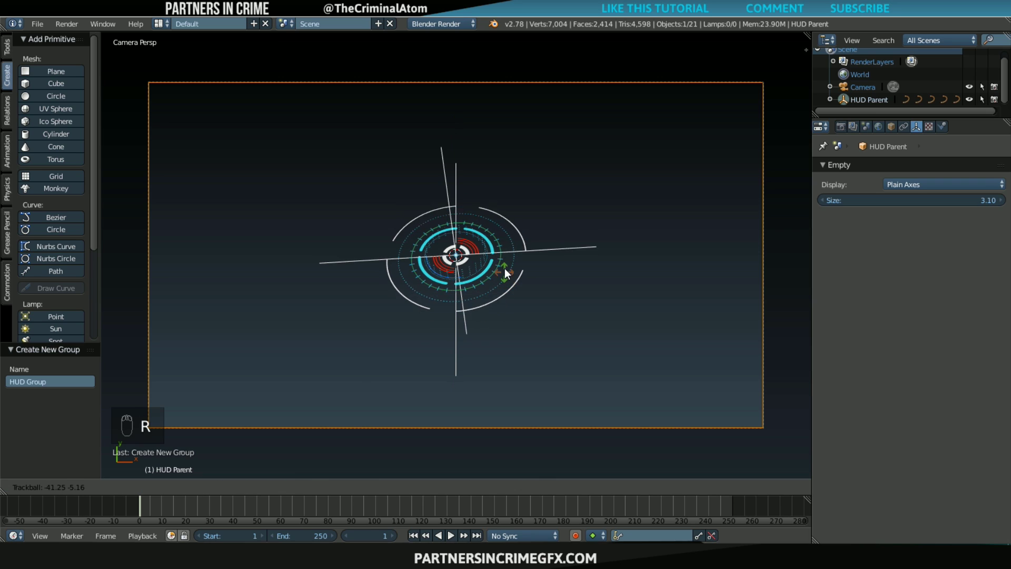
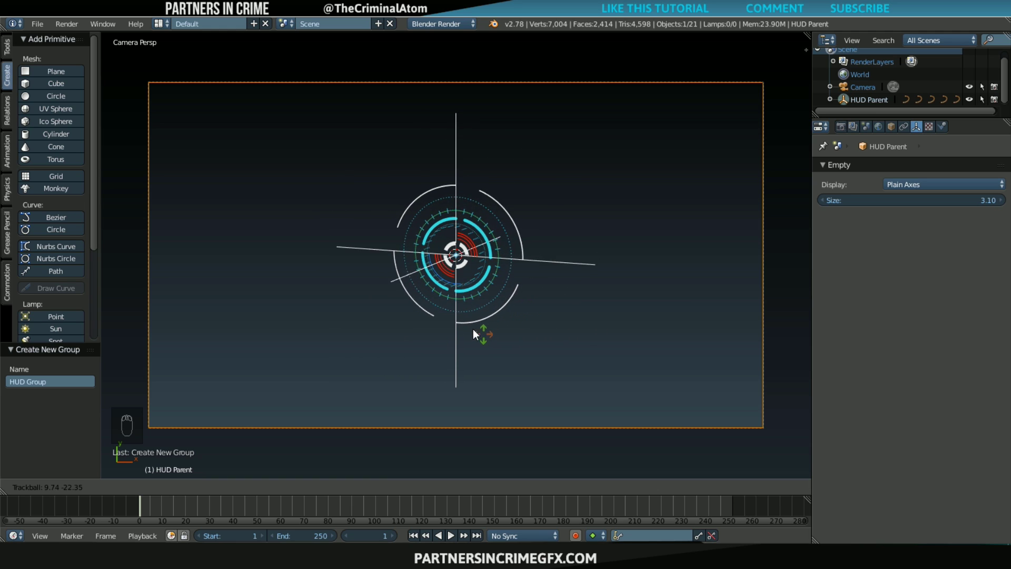
pyautogui.rightClick(491, 306)
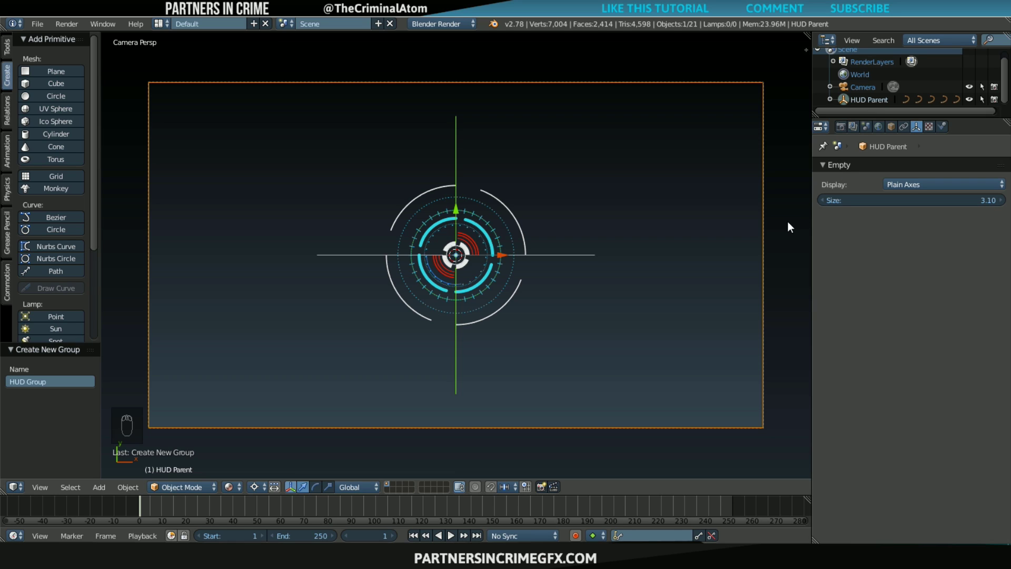
# - Rename the existing render layer as HUD Layer and restrict it to the first scene layer
pyautogui.click(853, 126)
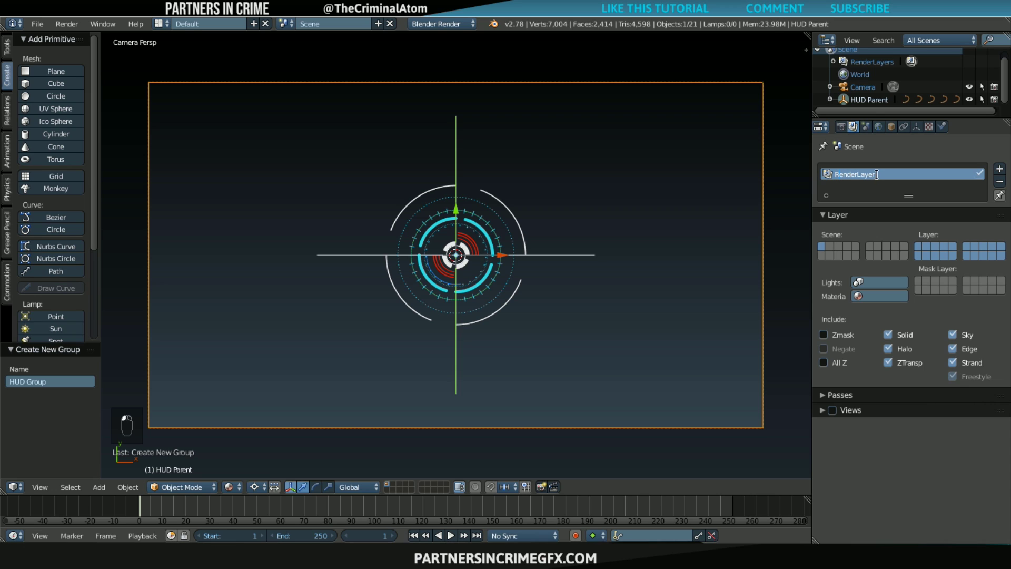
pyautogui.moveTo(877, 175); pyautogui.dragTo(785, 165)
pyautogui.write('HUD Layer')
pyautogui.press('Return')
pyautogui.click(917, 246)
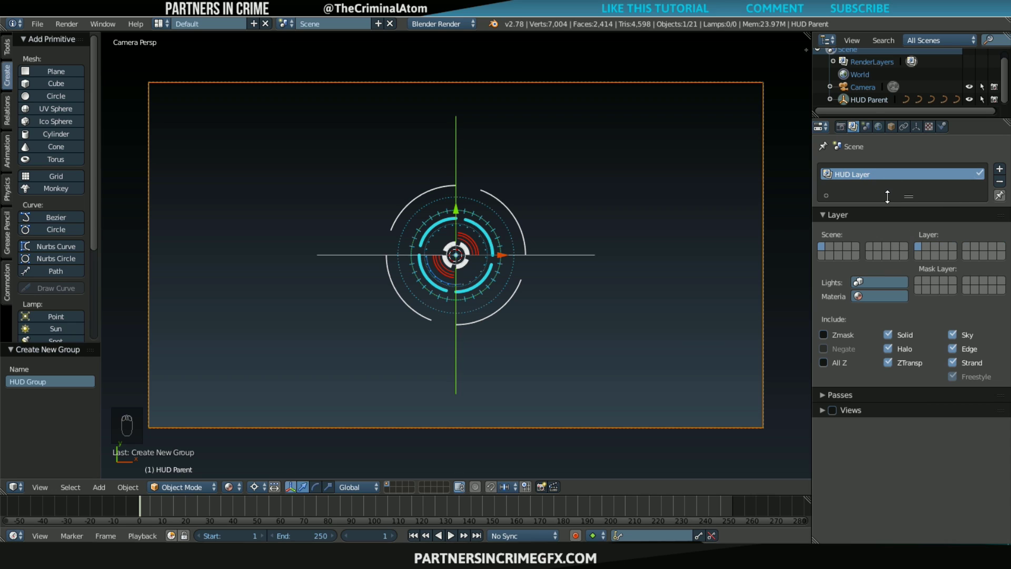
# - Add a second render layer restricted to the second scene layer and name it Background Layer
pyautogui.click(927, 248)
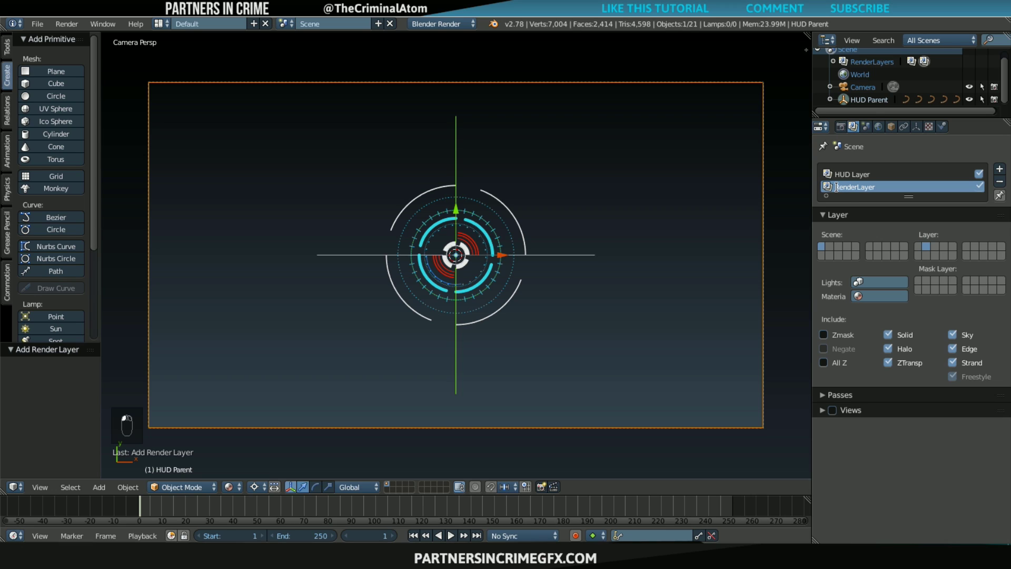
pyautogui.moveTo(836, 187); pyautogui.dragTo(885, 186)
pyautogui.write('Background')
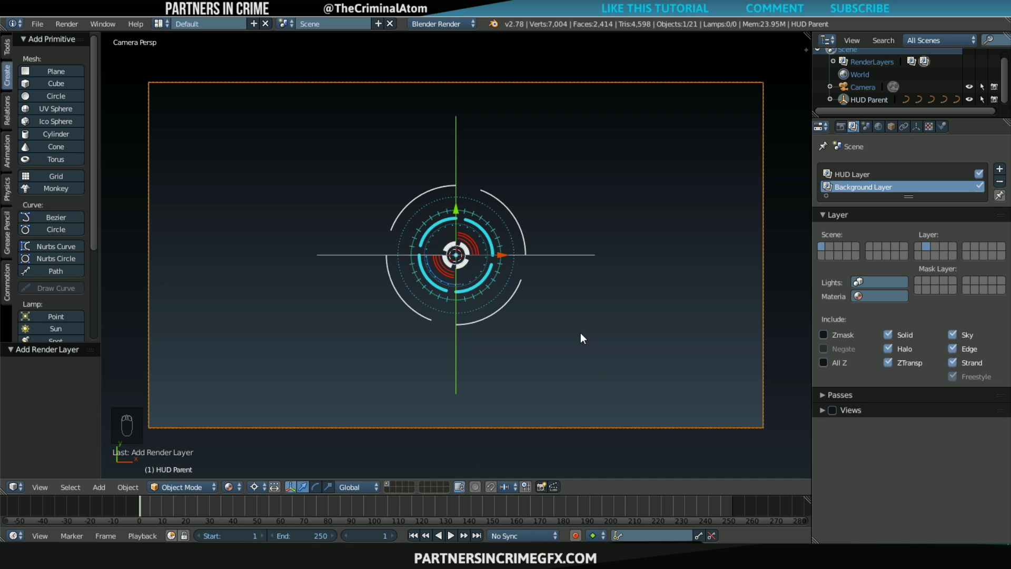
# - Set the alpha mode in the render shading settings to Transparent
pyautogui.click(845, 127)
pyautogui.scroll(-2, 905, 394)
pyautogui.scroll(-1, 905, 394)
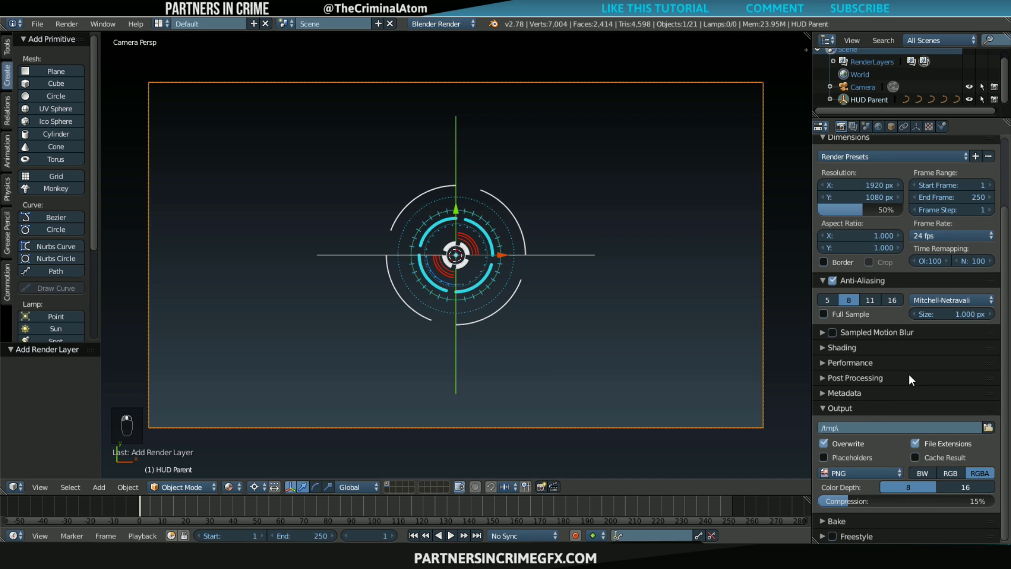
pyautogui.click(862, 348)
pyautogui.click(959, 380)
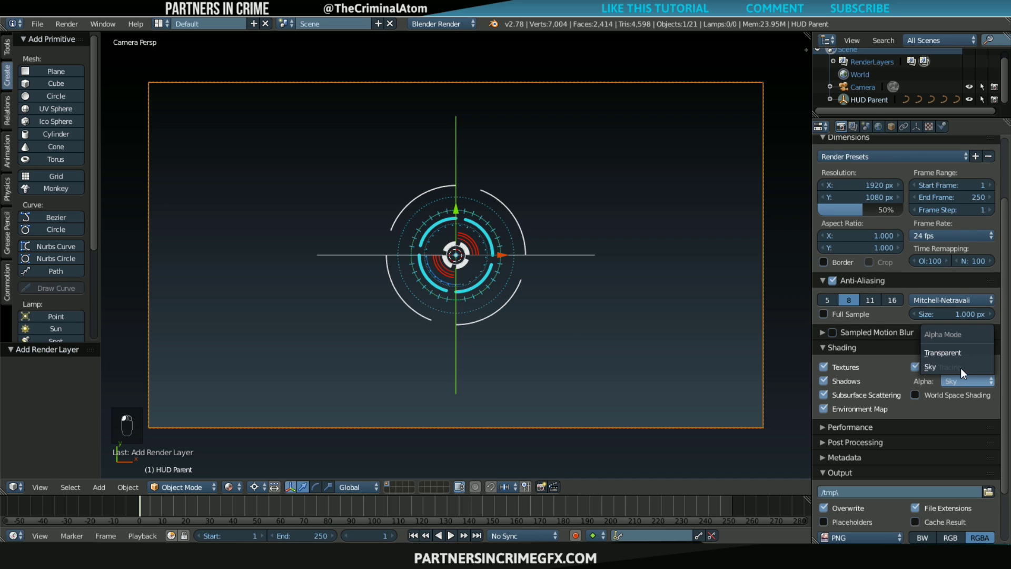
pyautogui.press('Return')
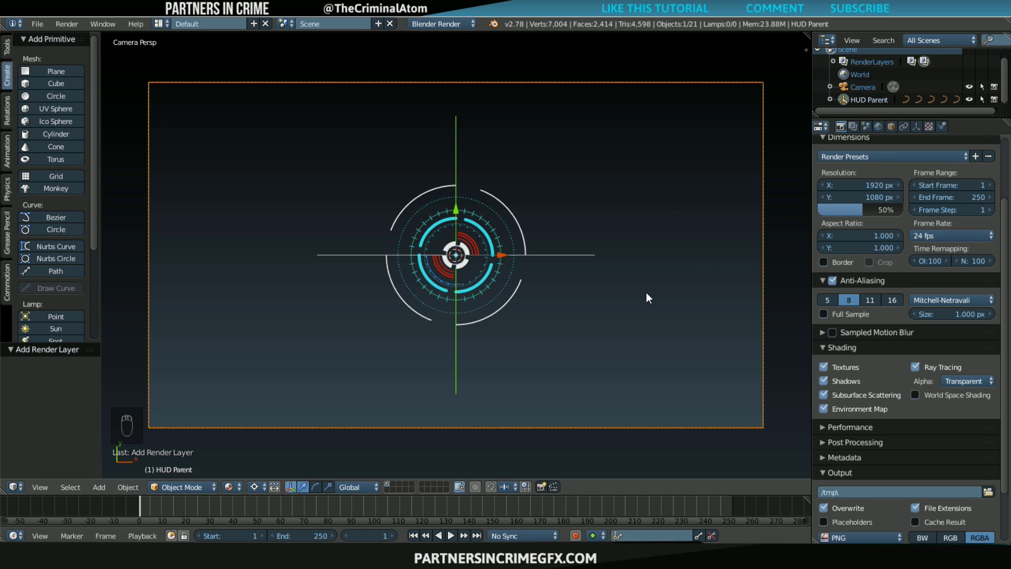
# - Add a plane at the centre of the second scene layer and scale it by about 7.917 to cover the camera frame
pyautogui.click(395, 484)
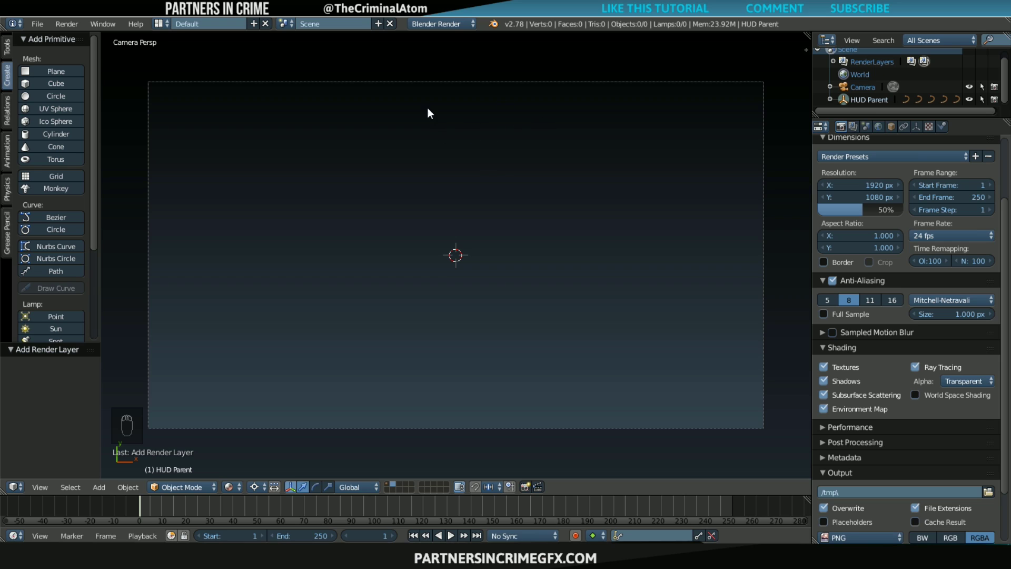
pyautogui.scroll(-2, 259, 153)
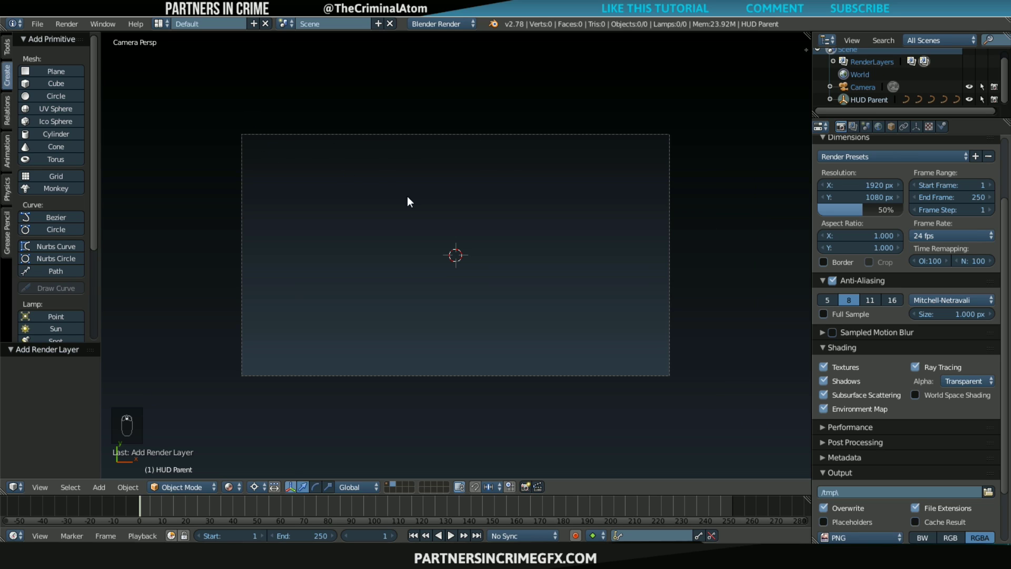
pyautogui.scroll(3, 615, 214)
pyautogui.scroll(-2, 615, 214)
pyautogui.hotkey('shift', 'a')
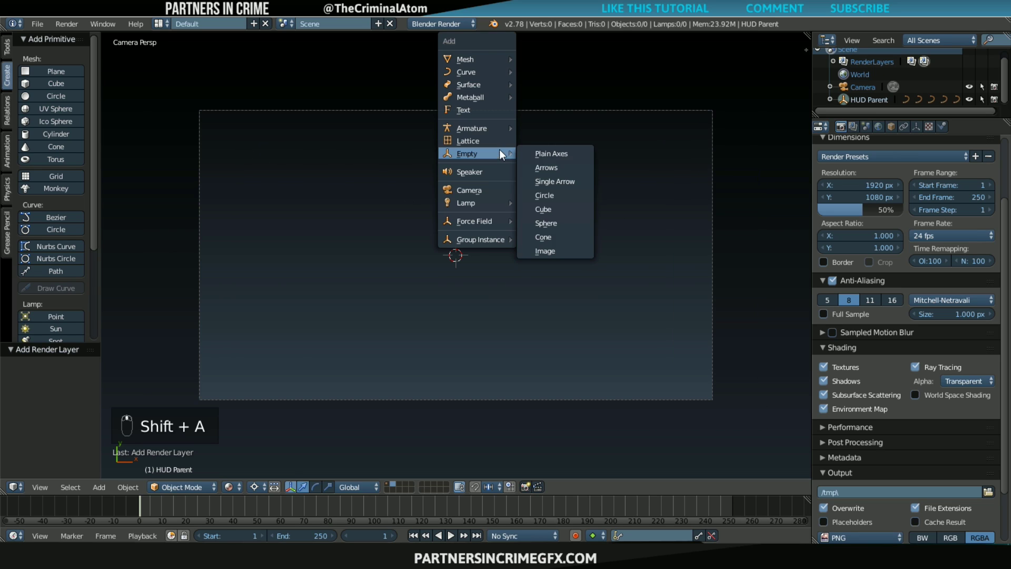
pyautogui.moveTo(485, 61)
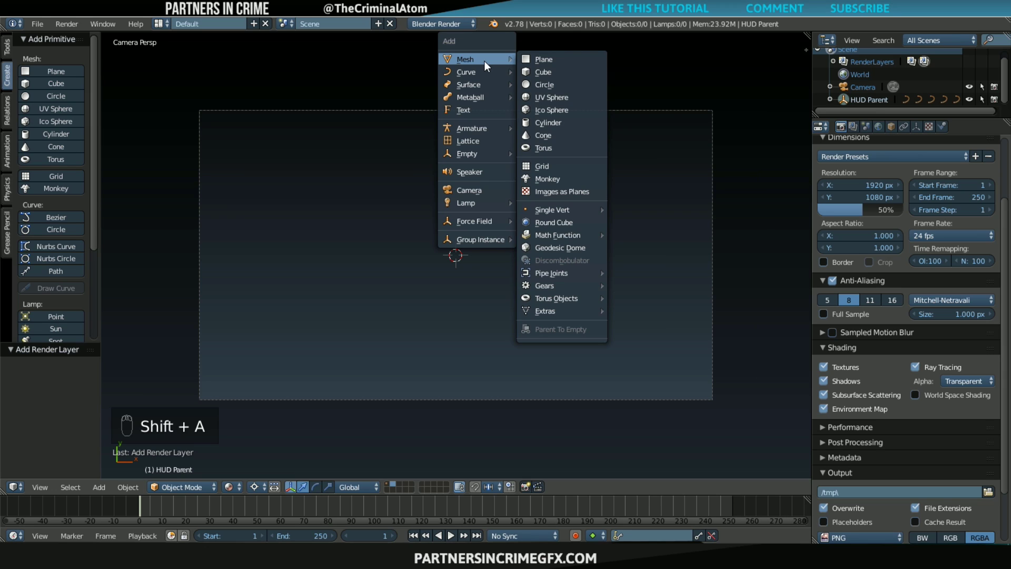
pyautogui.click(540, 61)
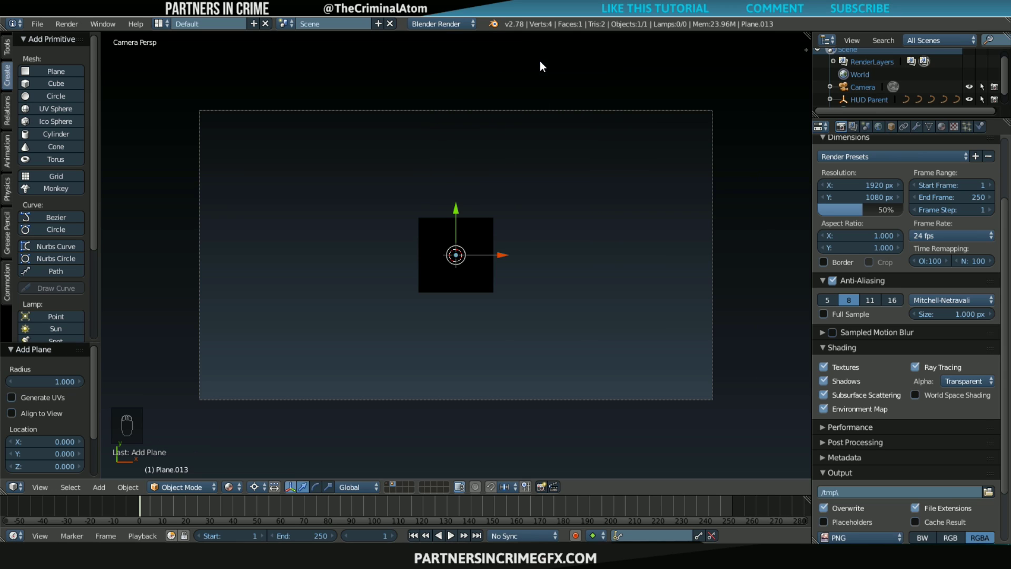
pyautogui.press('s')
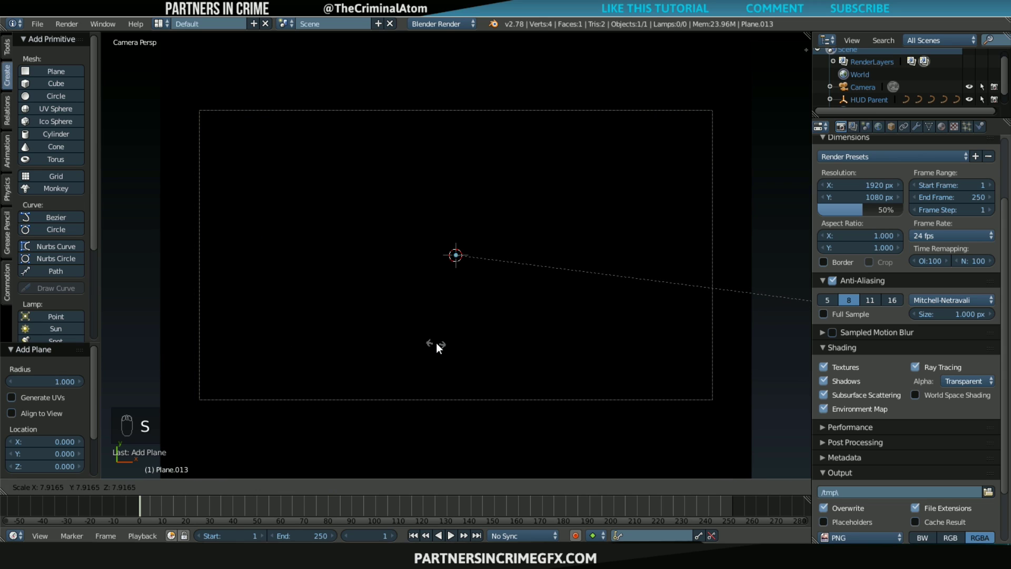
pyautogui.click(436, 342)
# - Subdivide the whole background plane with 35 cuts in Edit Mode and return to Object Mode
pyautogui.scroll(-1, 364, 236)
pyautogui.scroll(-1, 420, 195)
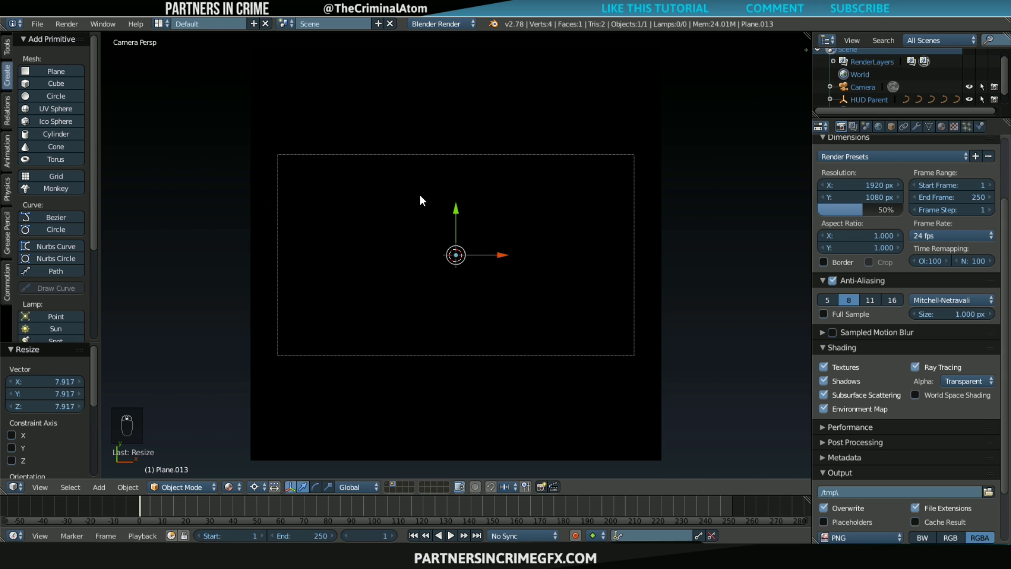
pyautogui.press('Tab')
pyautogui.press('w')
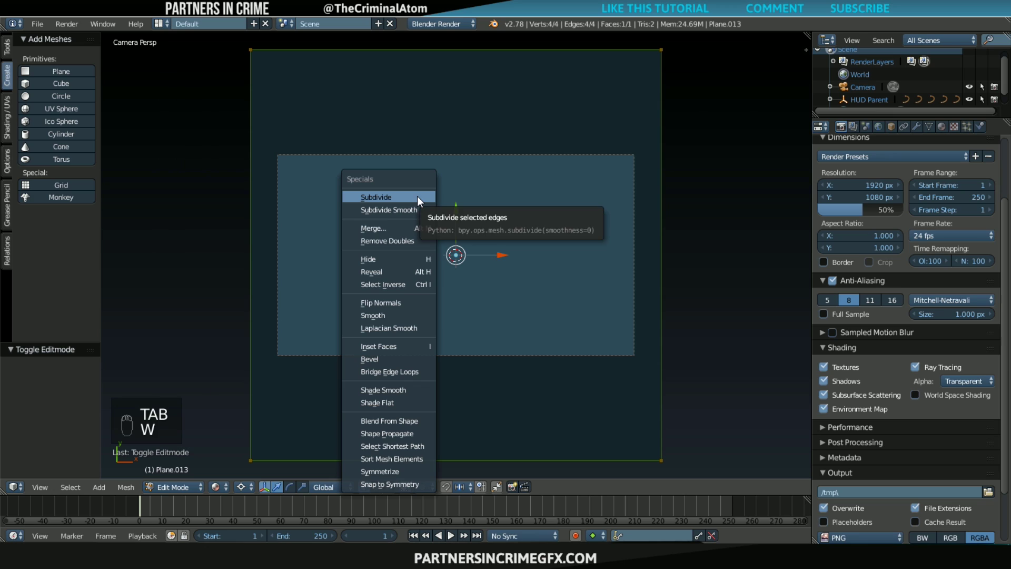
pyautogui.click(417, 197)
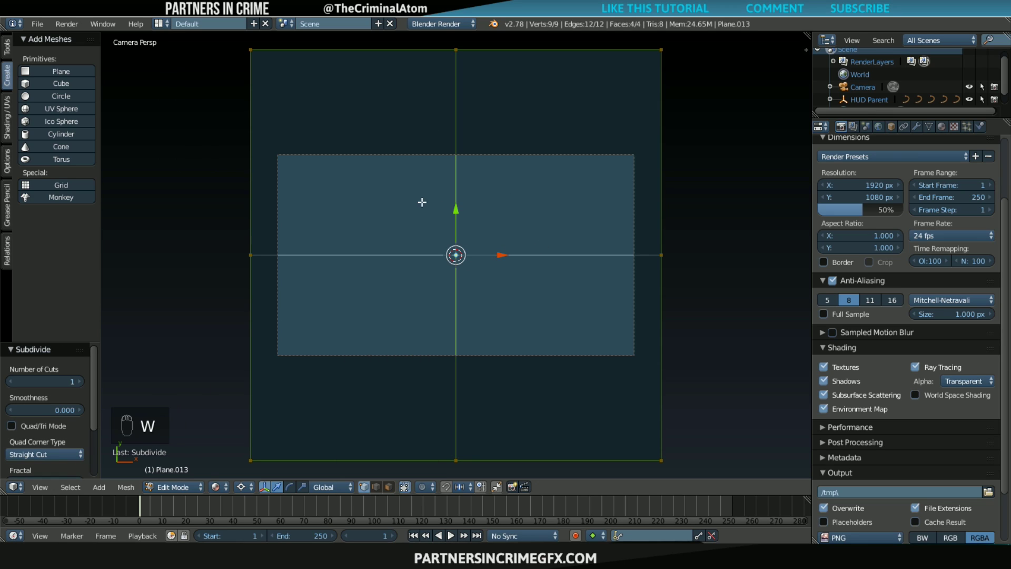
pyautogui.moveTo(49, 383); pyautogui.dragTo(133, 384)
pyautogui.click(49, 383)
pyautogui.write('35')
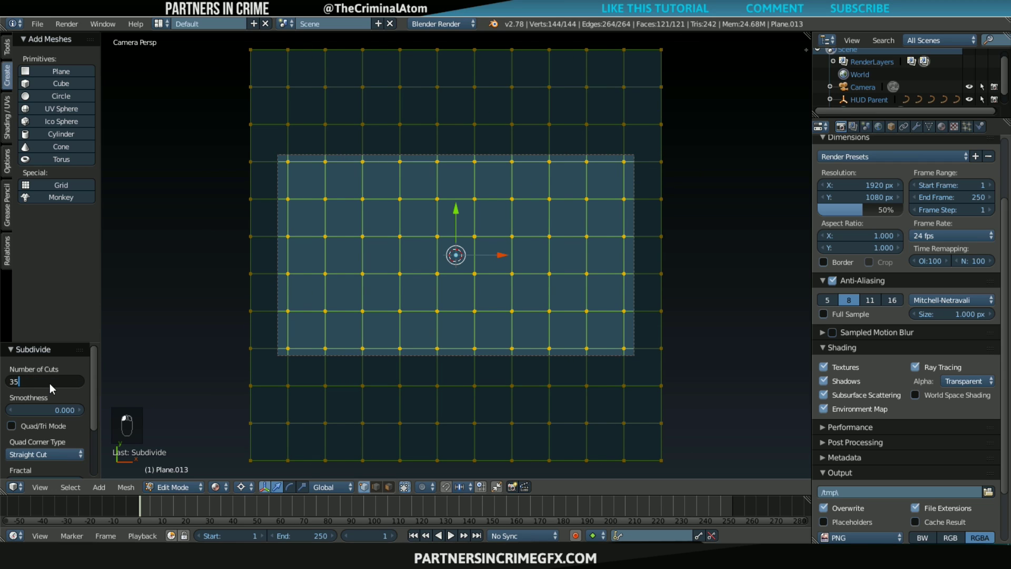
pyautogui.press('Return')
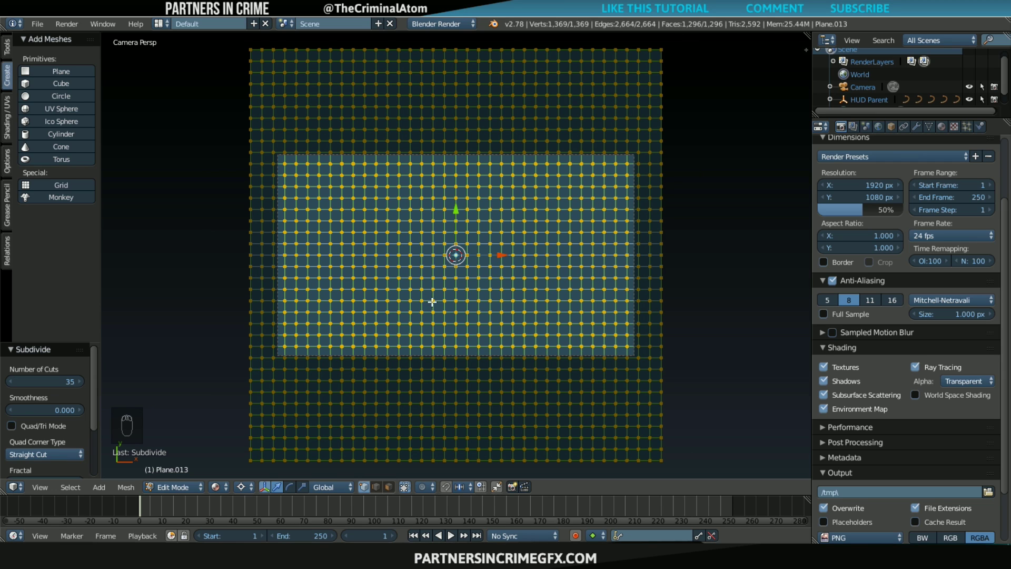
pyautogui.scroll(1, 414, 290)
pyautogui.scroll(1, 485, 334)
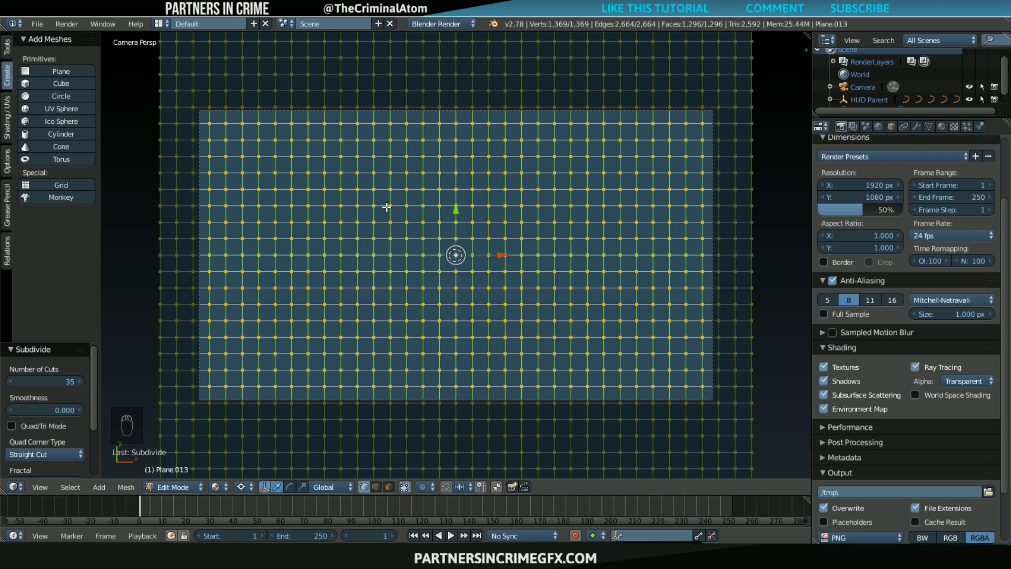
pyautogui.press('Tab')
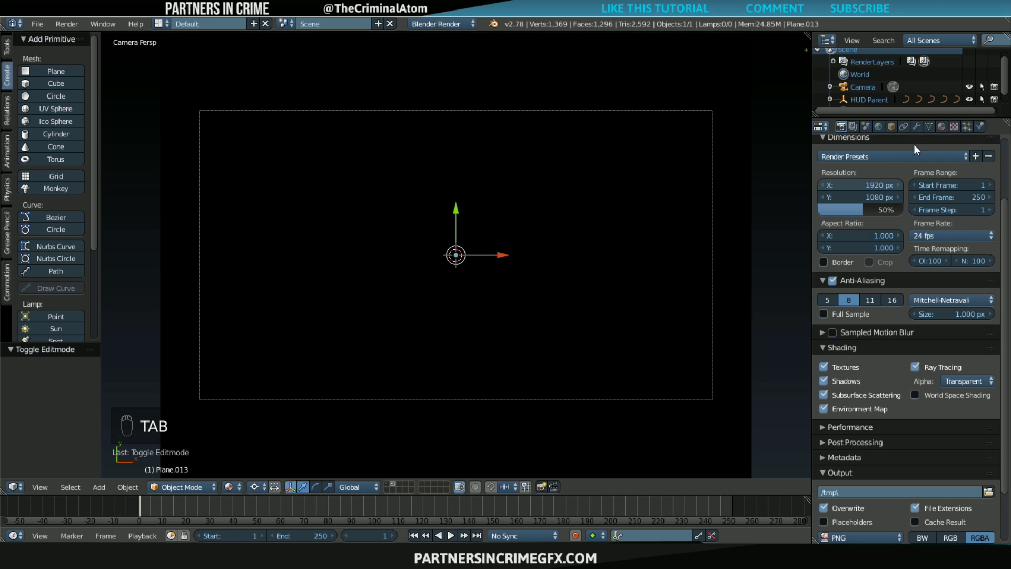
# - Add a Wireframe modifier to the subdivided plane and set its thickness to 0.0026
pyautogui.click(918, 127)
pyautogui.click(921, 161)
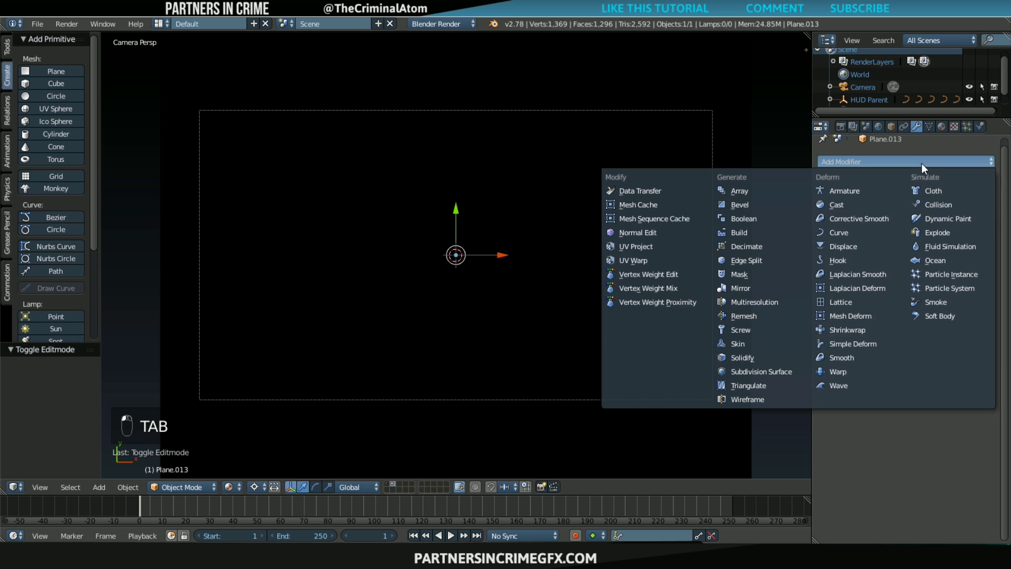
pyautogui.click(769, 399)
pyautogui.moveTo(887, 222)
pyautogui.mouseDown()
pyautogui.moveTo(875, 222)
pyautogui.moveTo(886, 225)
pyautogui.mouseUp()
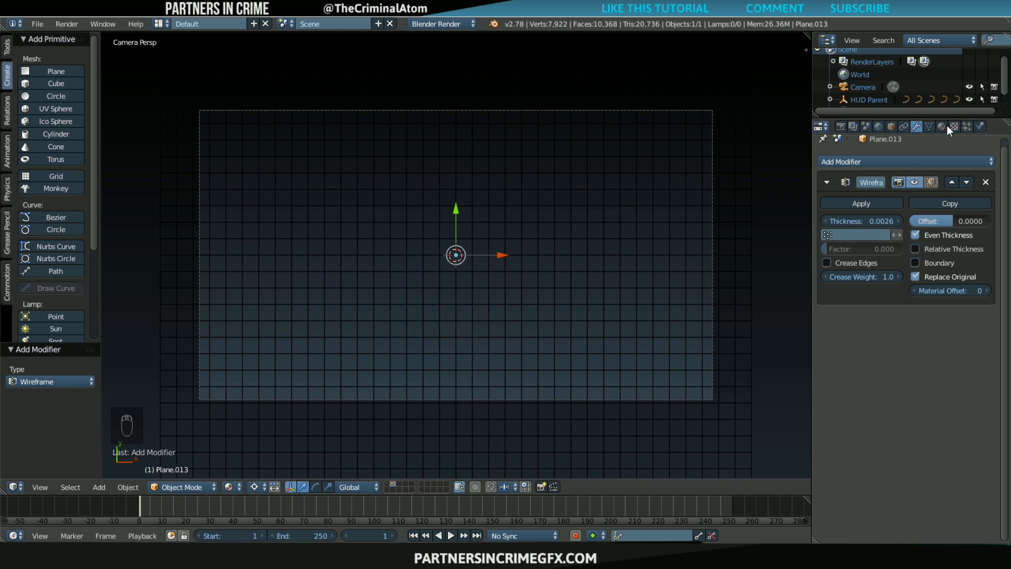
# - Give the grid plane a new shadeless material and reduce its Wireframe thickness to 0.0012
pyautogui.click(942, 127)
pyautogui.click(886, 209)
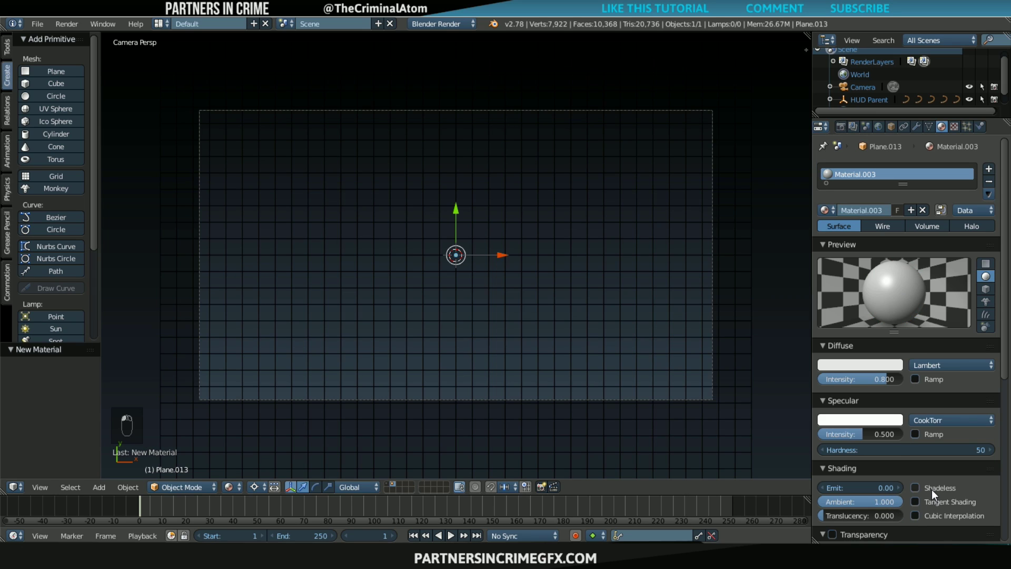
pyautogui.click(931, 488)
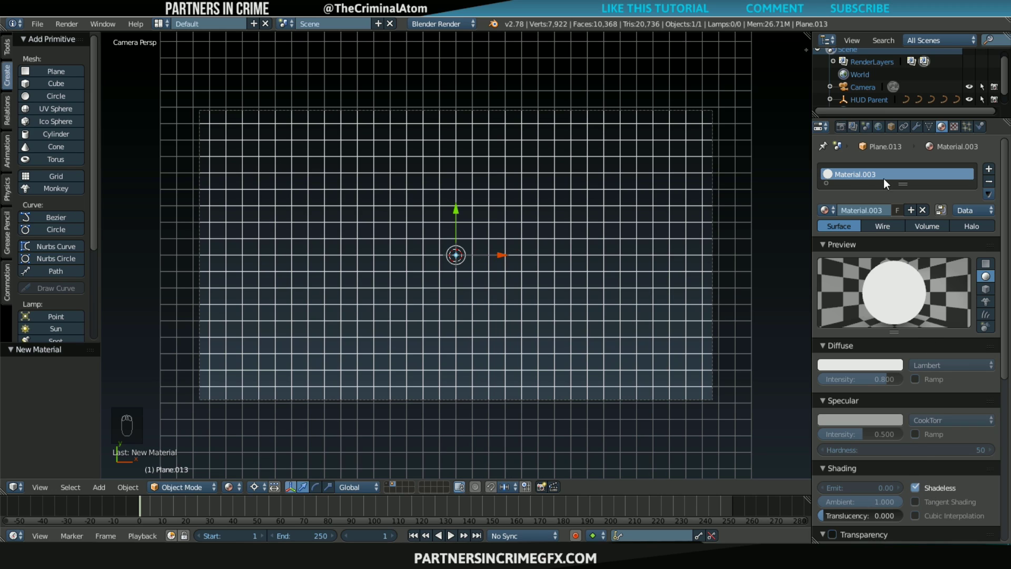
pyautogui.click(916, 127)
pyautogui.moveTo(898, 220); pyautogui.dragTo(861, 220)
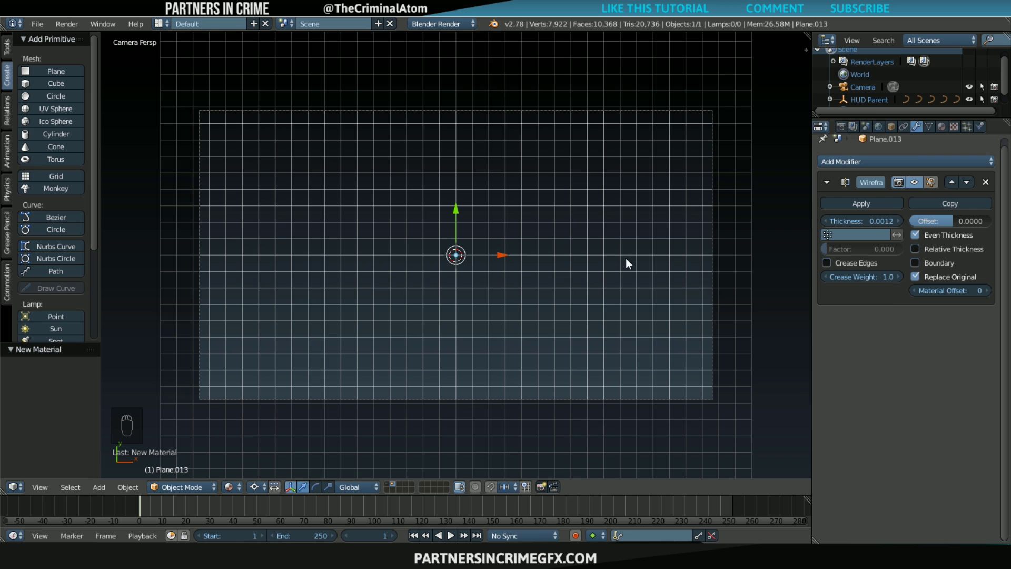
# - Add a Bezier circle at the centre of the grid and set its curve shape to 2D
pyautogui.hotkey('shift', 'a')
pyautogui.moveTo(480, 151)
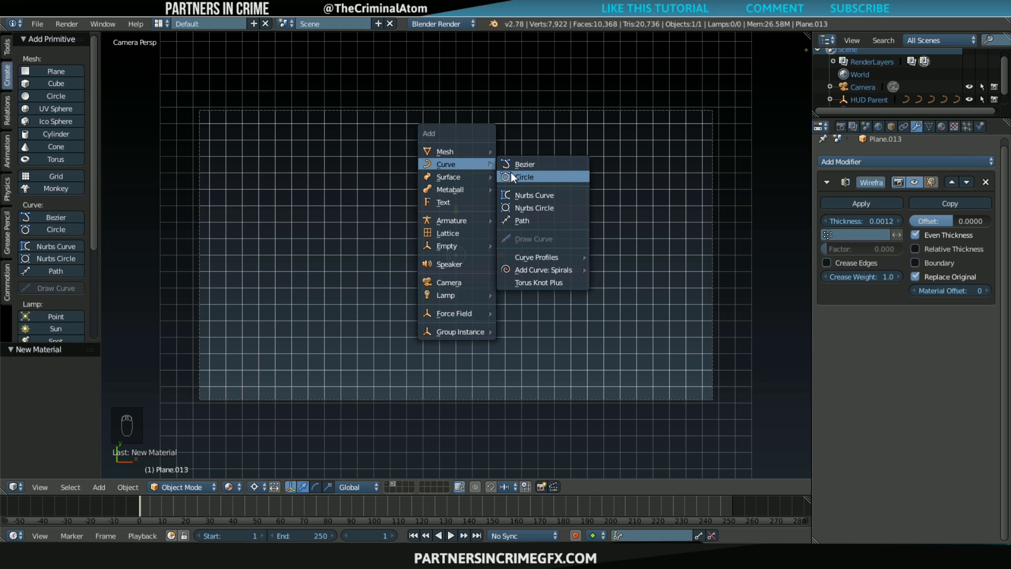
pyautogui.click(514, 175)
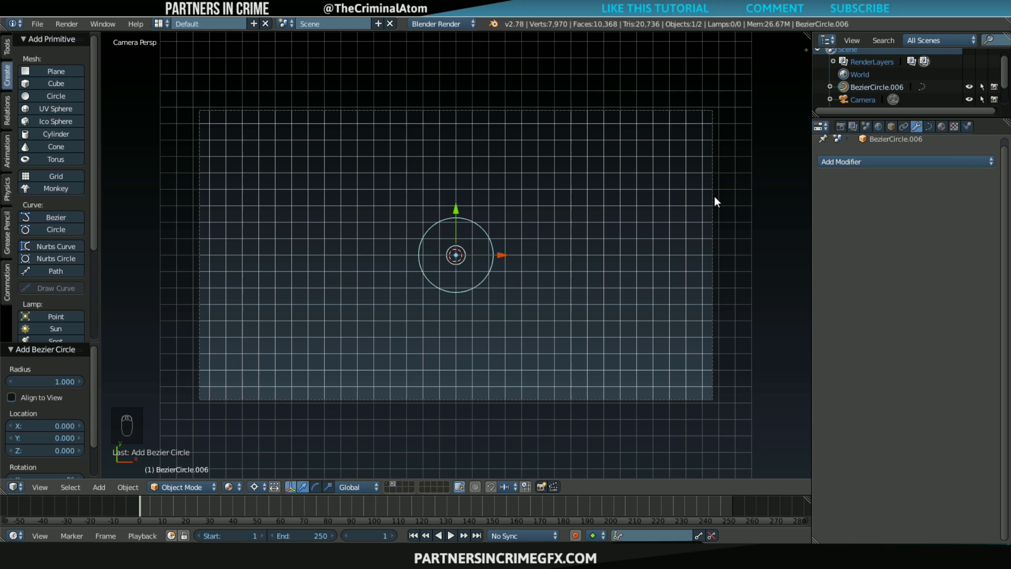
pyautogui.click(929, 126)
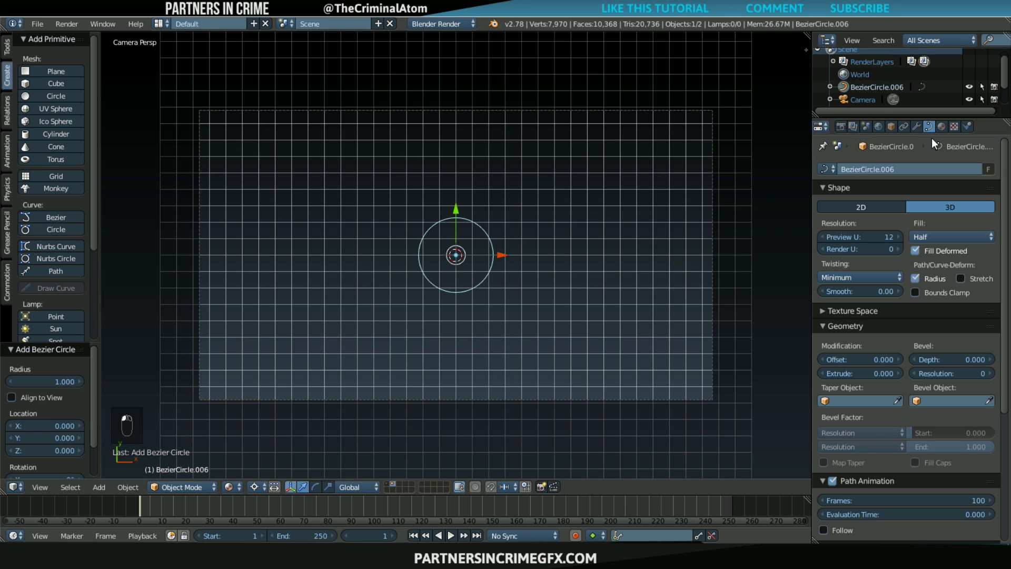
pyautogui.click(881, 206)
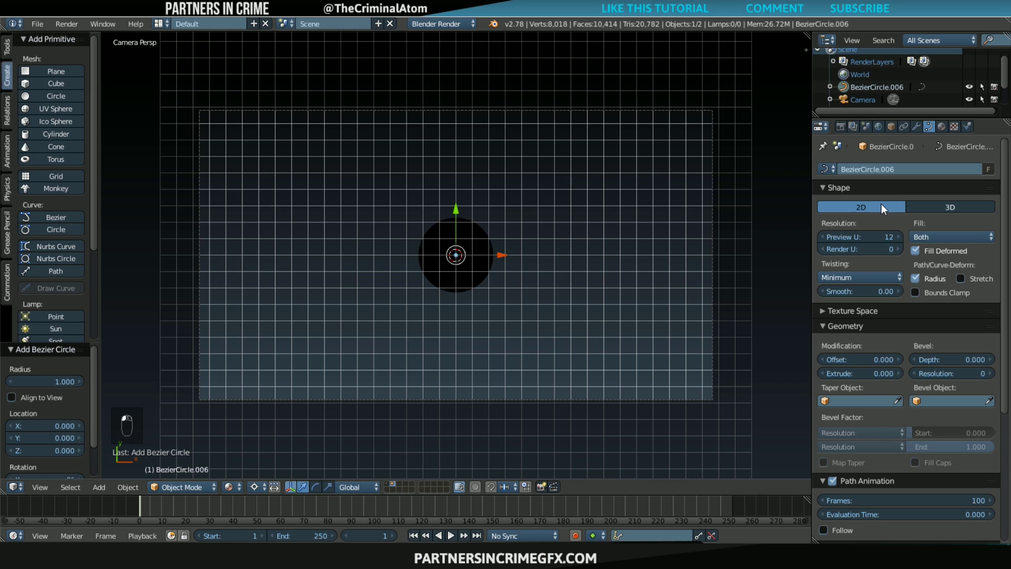
# - Give the filled circle a new material with an Emit value of 1
pyautogui.click(942, 127)
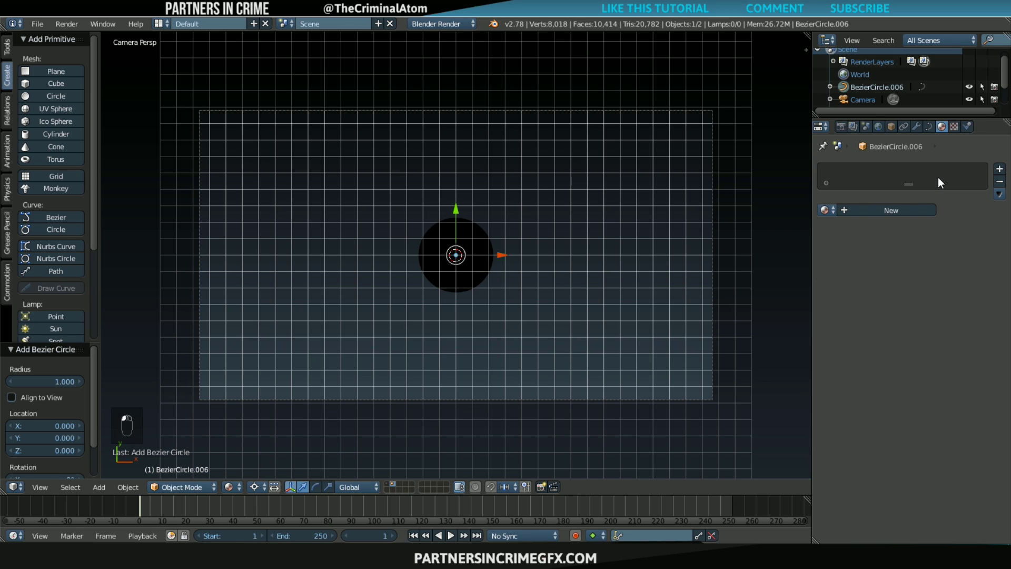
pyautogui.click(899, 208)
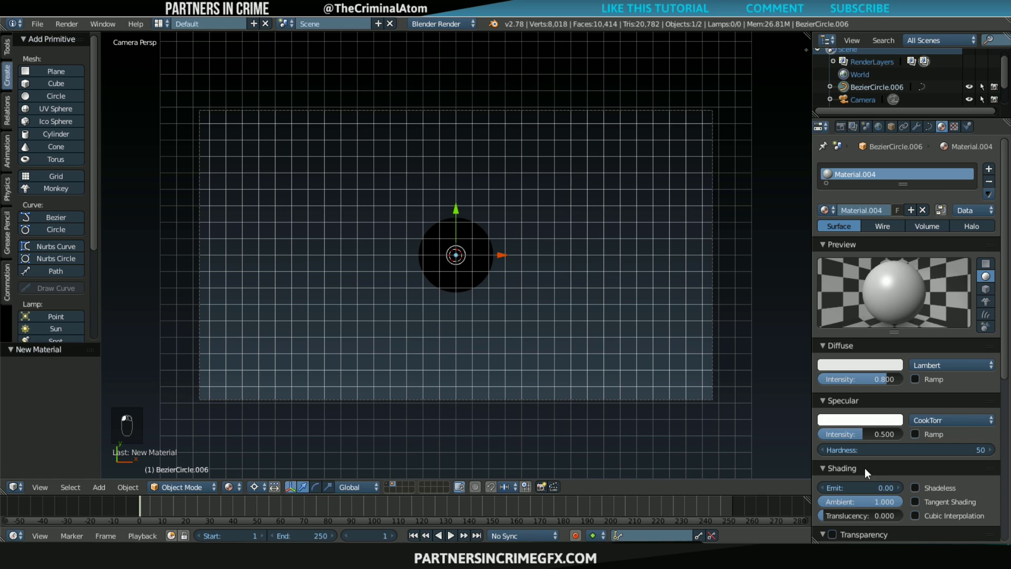
pyautogui.click(853, 488)
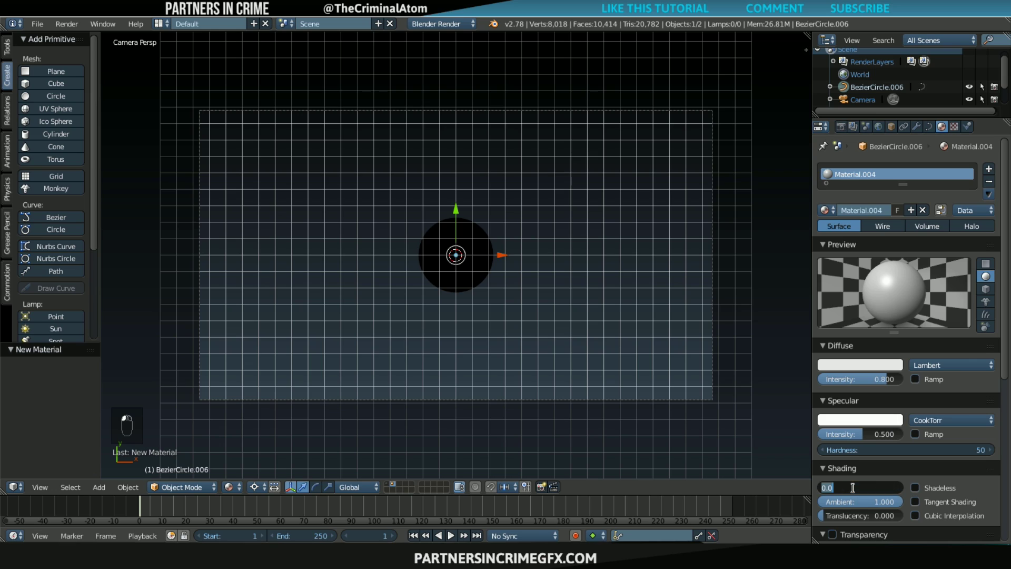
pyautogui.write('1')
pyautogui.press('Return')
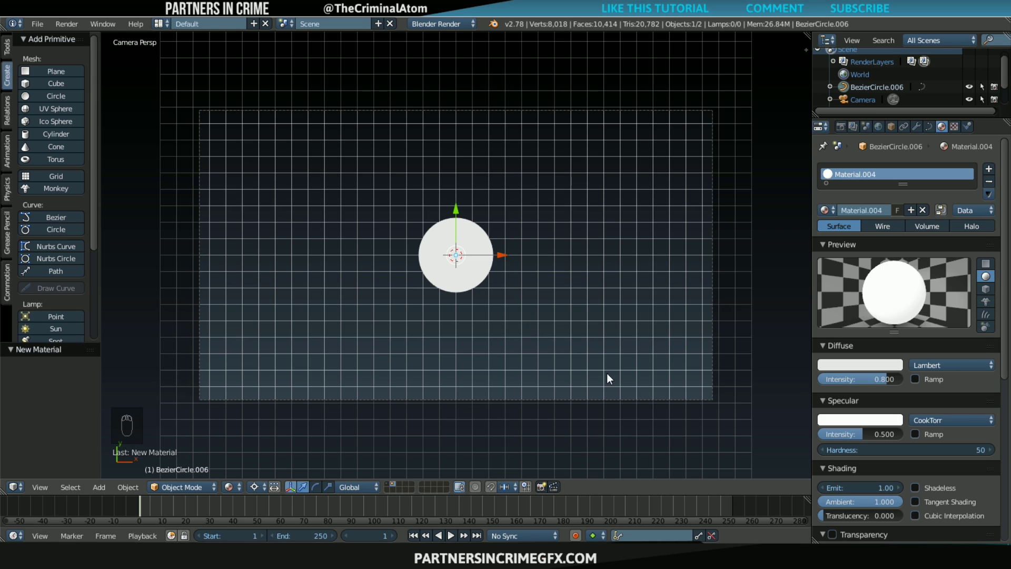
# - Scale down the filled circle at the centre of the grid
pyautogui.press('s')
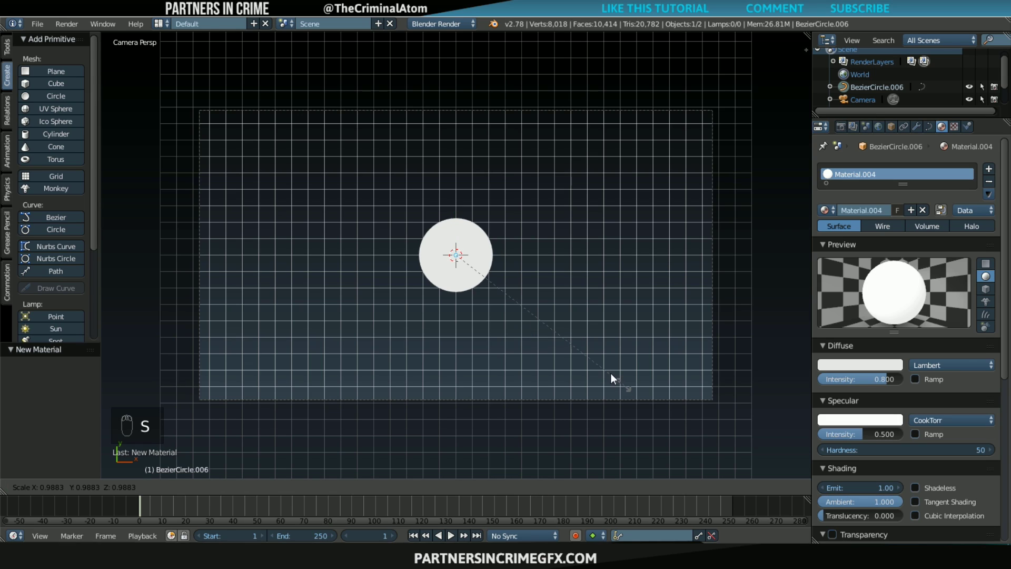
# - Scale the white circle at the grid's centre down uniformly to 0.048
pyautogui.click(464, 261)
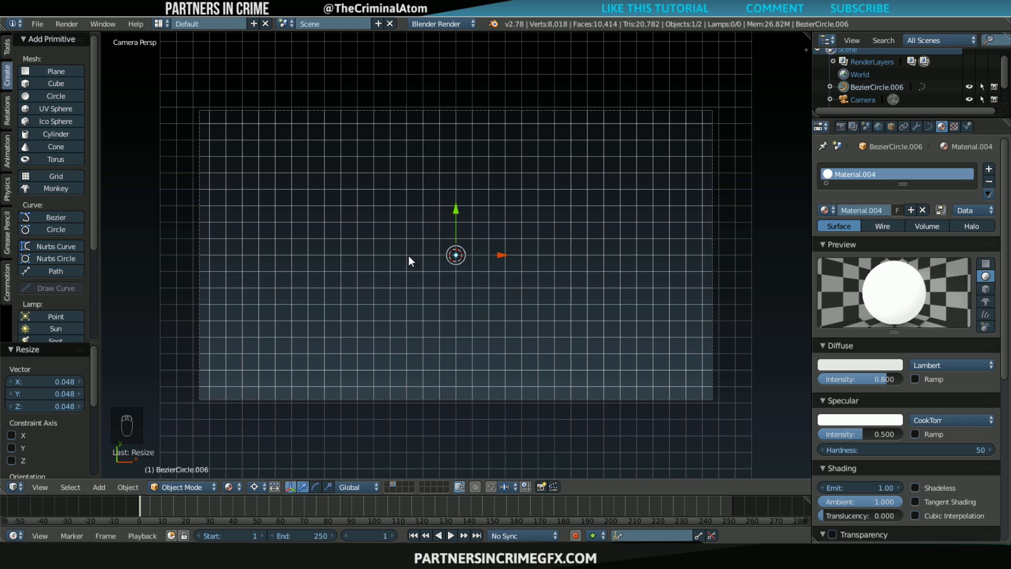
pyautogui.scroll(-1, 439, 313)
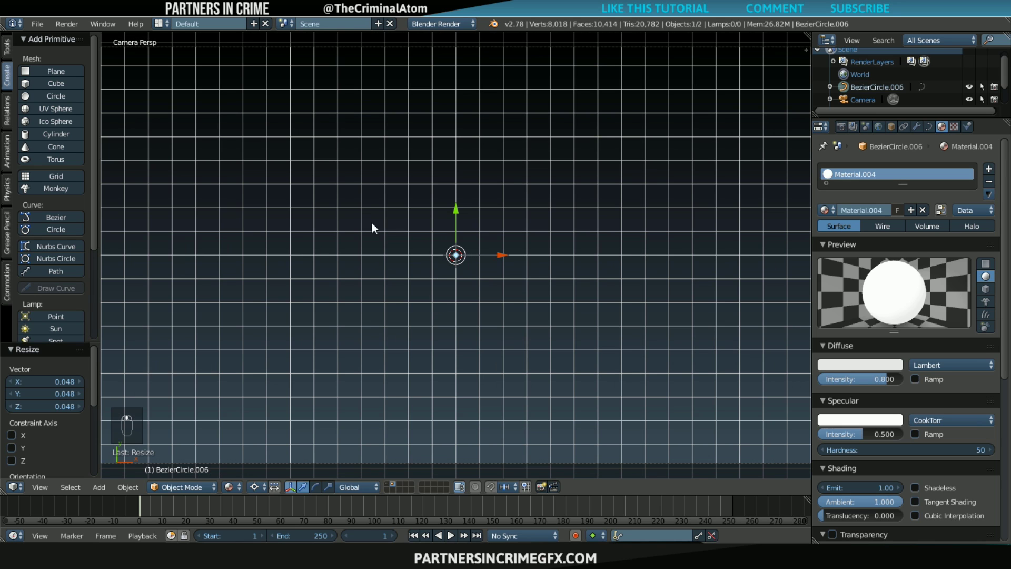
pyautogui.scroll(-2, 406, 256)
pyautogui.scroll(3, 407, 256)
pyautogui.scroll(-2, 475, 286)
pyautogui.scroll(1, 447, 299)
pyautogui.scroll(-3, 448, 299)
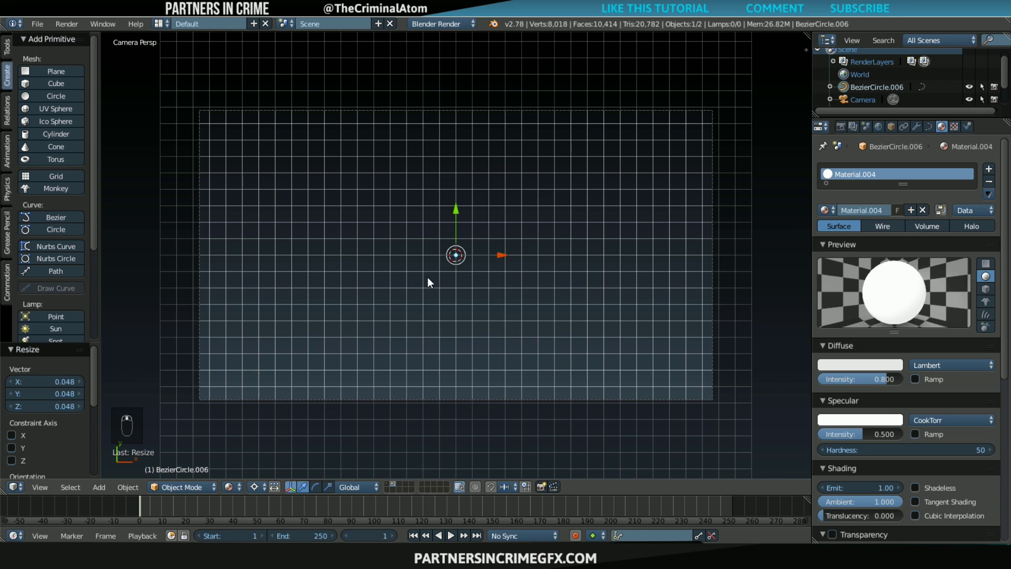
# - Select the wireframe grid plane and rename it Grid Object
pyautogui.rightClick(163, 255)
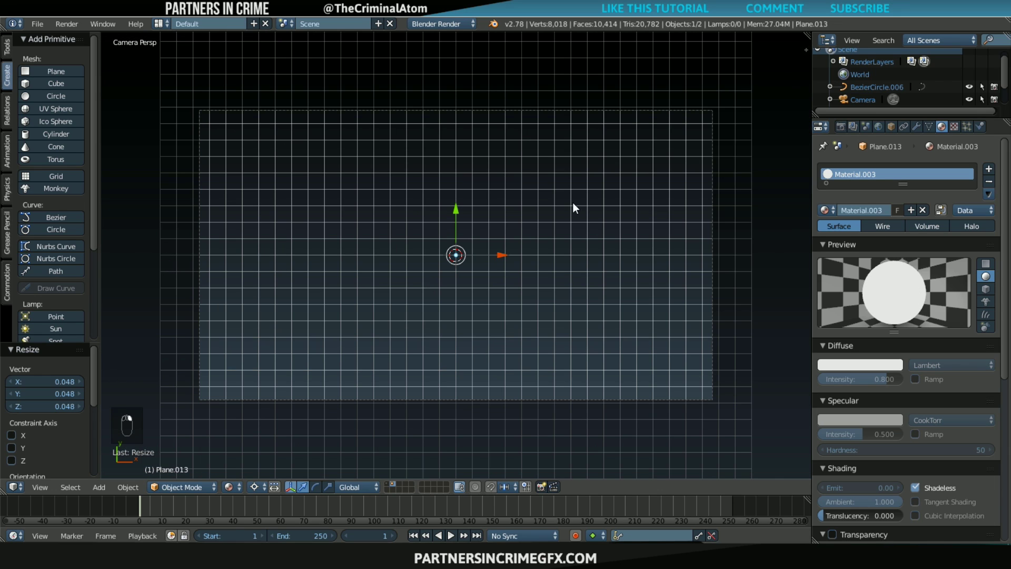
pyautogui.click(891, 127)
pyautogui.click(882, 168)
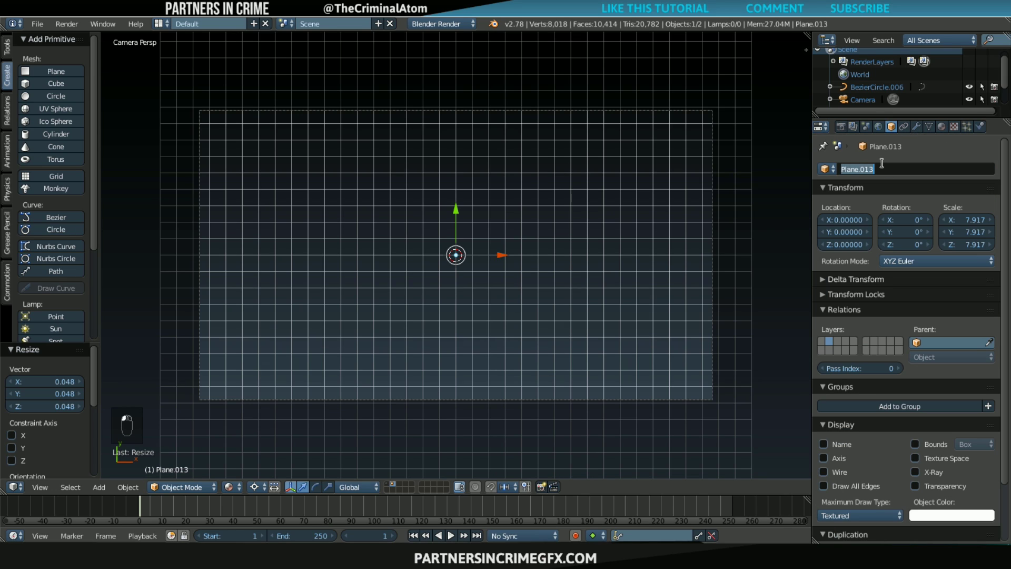
pyautogui.write('Grid Object')
pyautogui.press('Return')
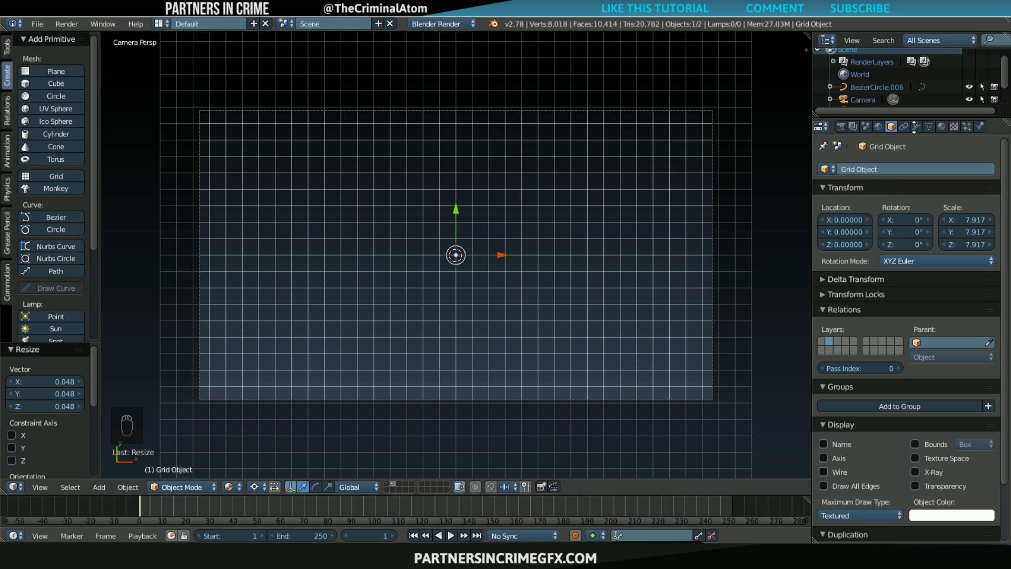
# - Duplicate Grid Object in place and rename the copy Circle Parent
pyautogui.hotkey('shift', 'd')
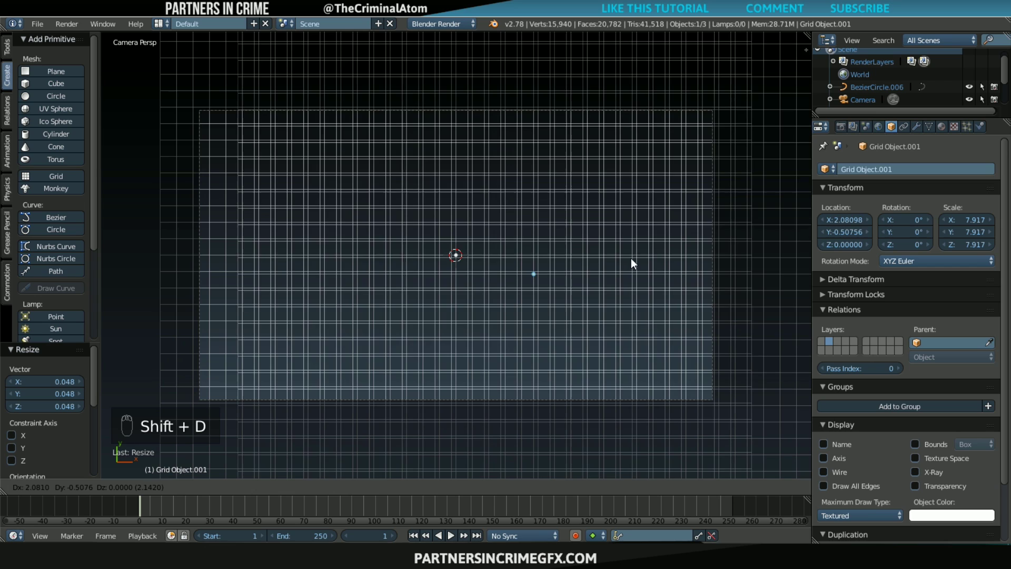
pyautogui.rightClick(648, 215)
pyautogui.click(865, 166)
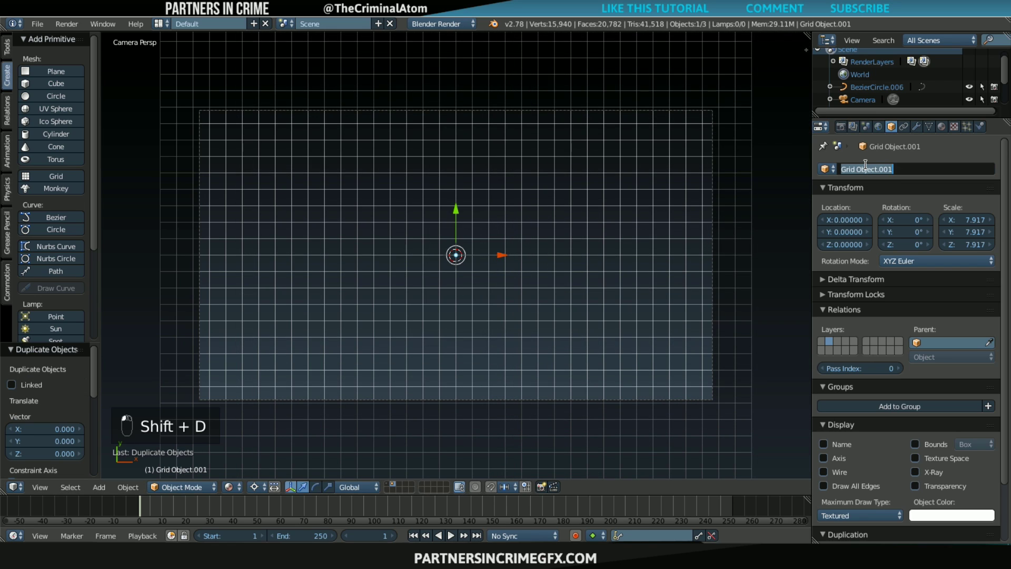
pyautogui.write('Circ')
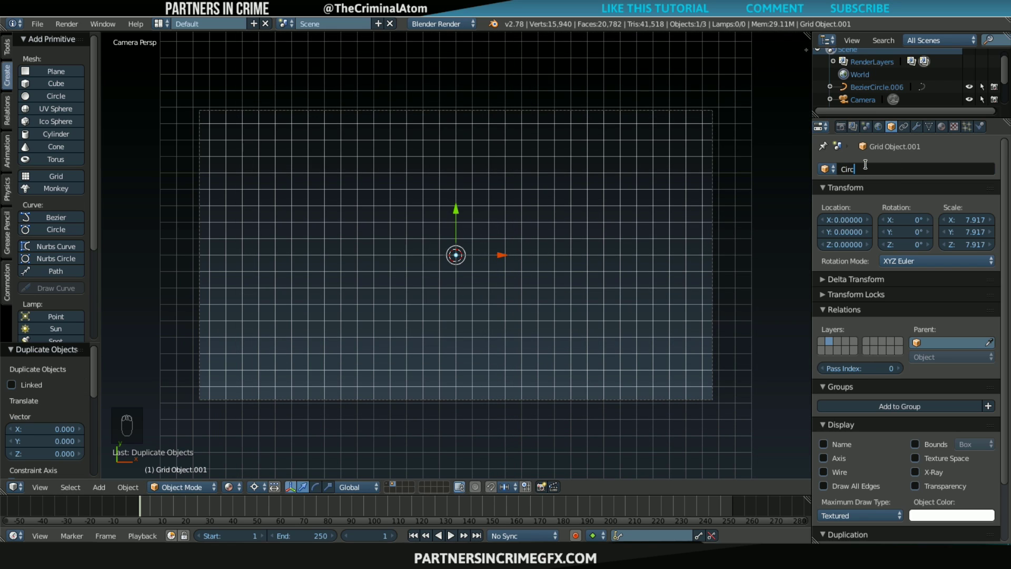
pyautogui.write('le Parent')
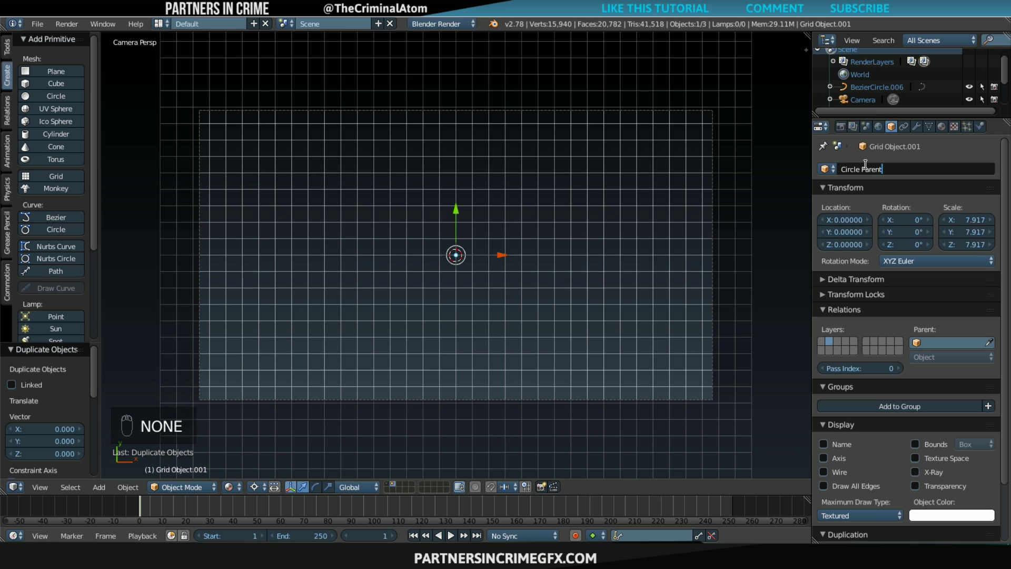
pyautogui.press('Return')
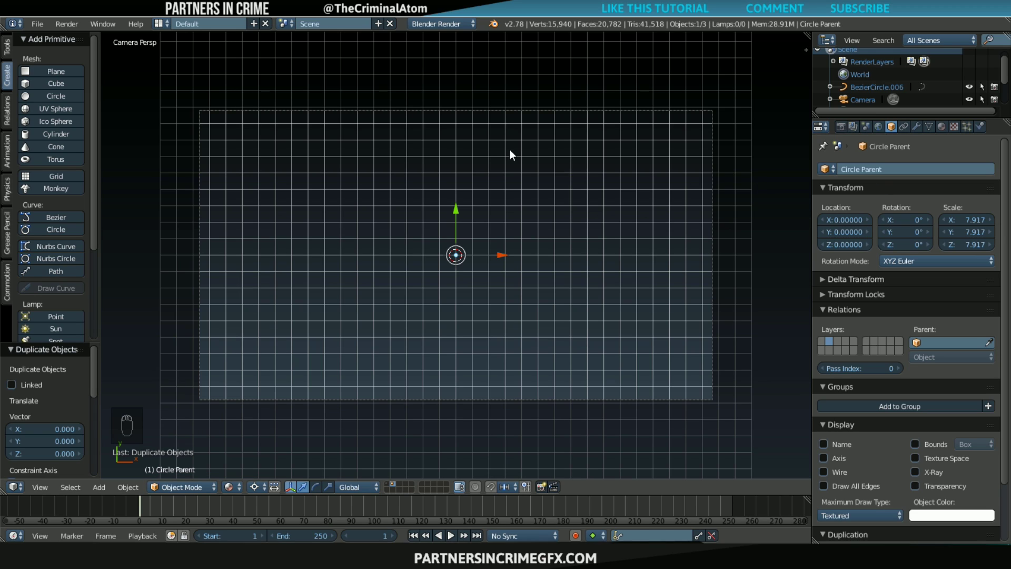
# - Remove the Wireframe modifier from Circle Parent and limit the outliner to Visible Layers
pyautogui.click(919, 126)
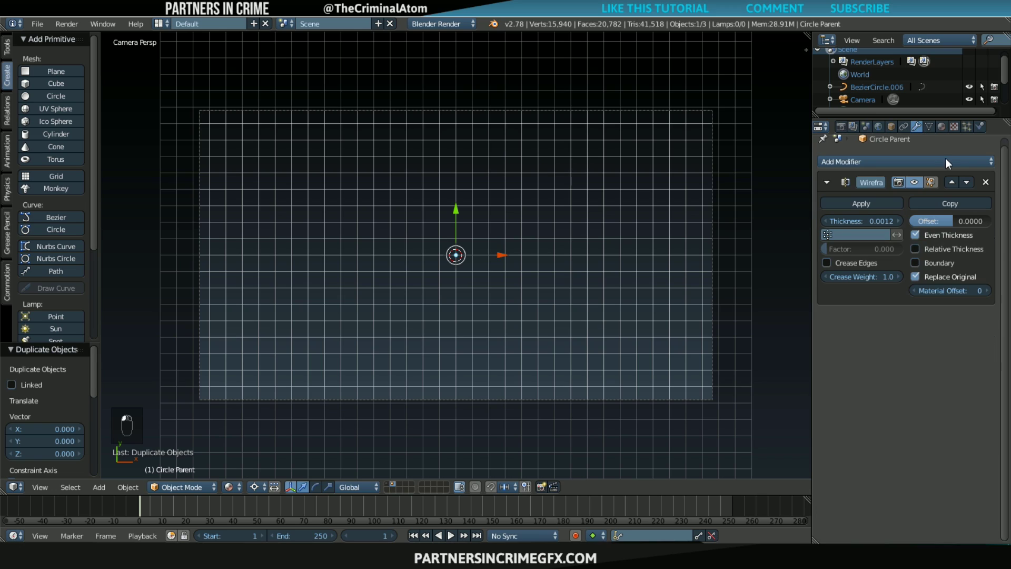
pyautogui.click(986, 182)
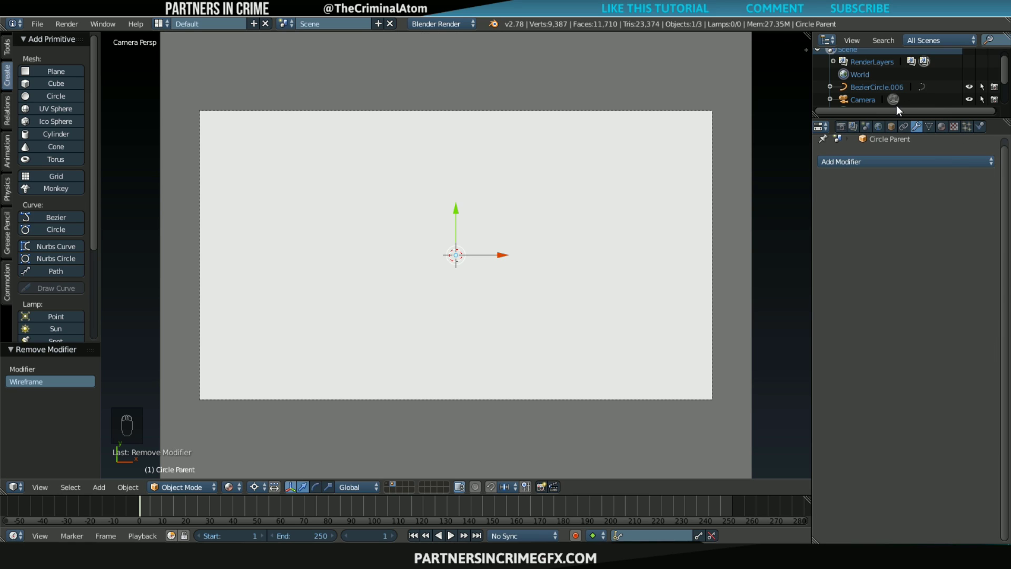
pyautogui.click(925, 40)
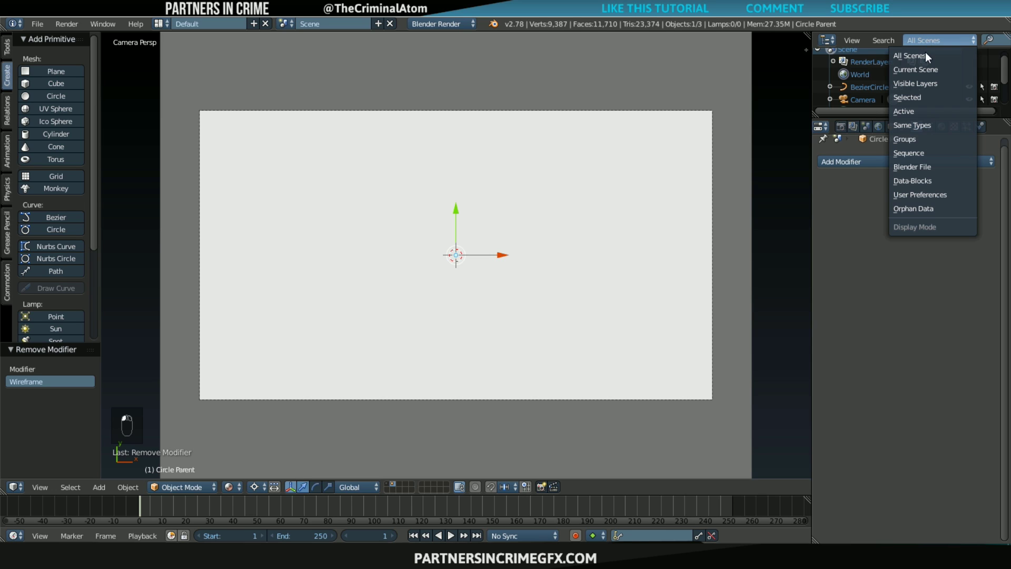
pyautogui.click(927, 79)
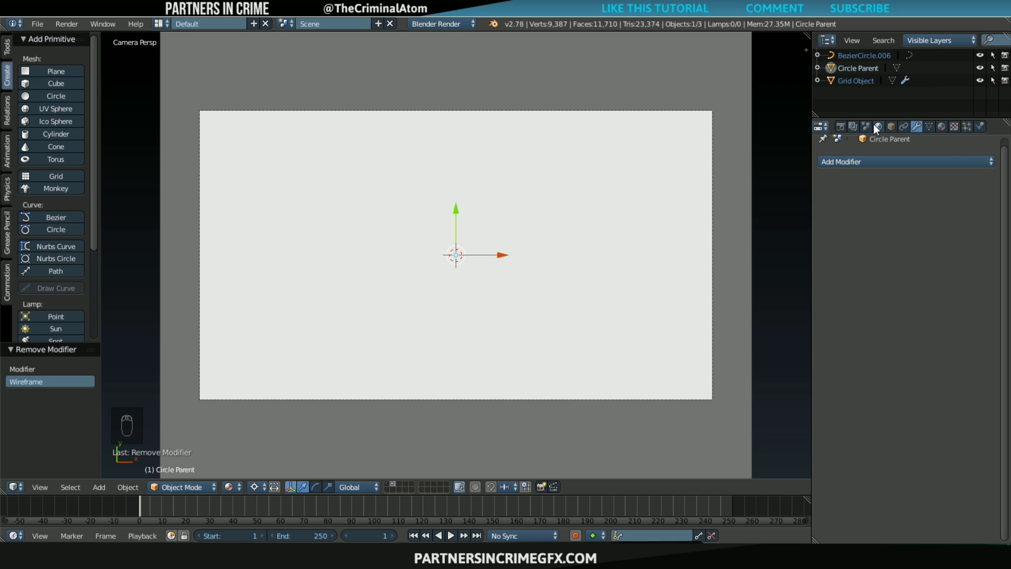
# - Select the small Bezier circle and rename it Grid dots
pyautogui.click(862, 56)
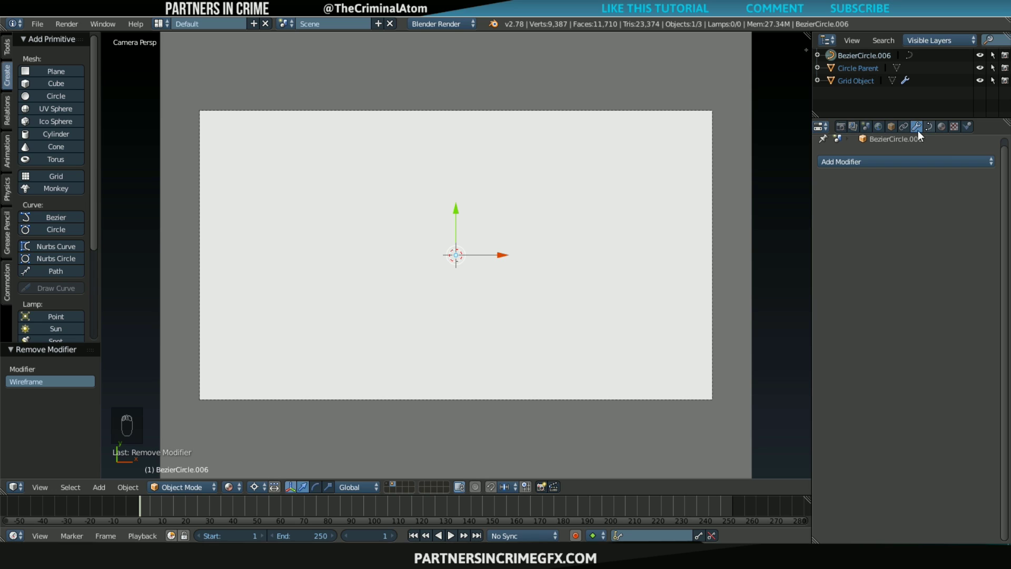
pyautogui.click(891, 125)
pyautogui.click(892, 167)
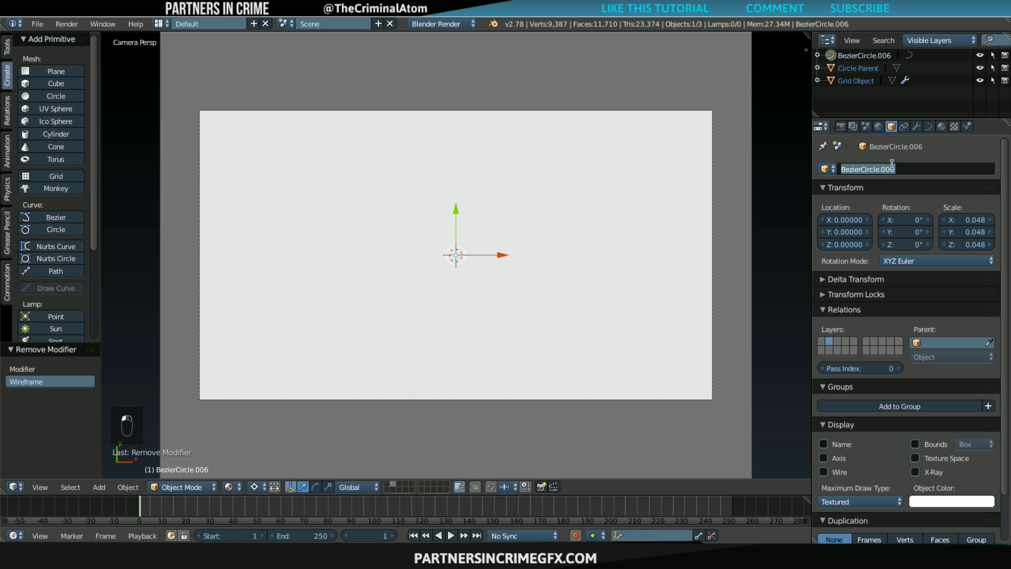
pyautogui.write('Grid dots')
pyautogui.press('Return')
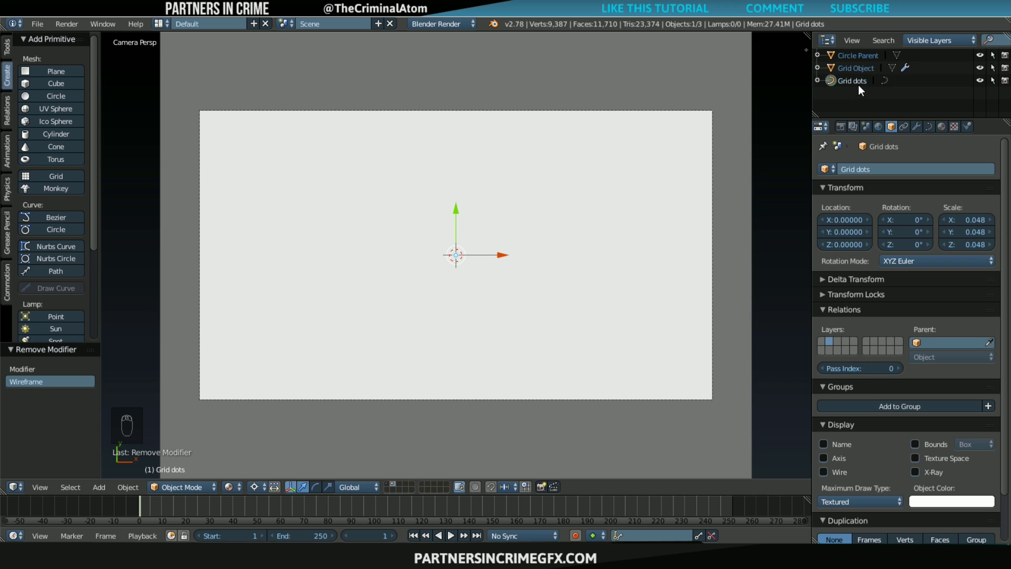
# - Parent Grid dots to Circle Parent with the Object option
pyautogui.keyDown('shift'); pyautogui.click(866, 55); pyautogui.keyUp('shift')
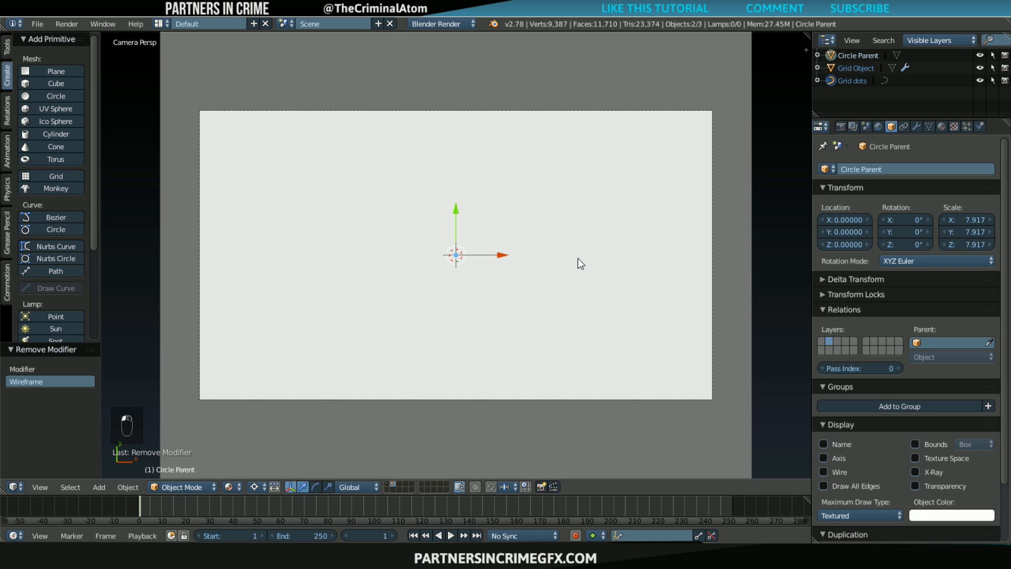
pyautogui.hotkey('ctrl', 'p')
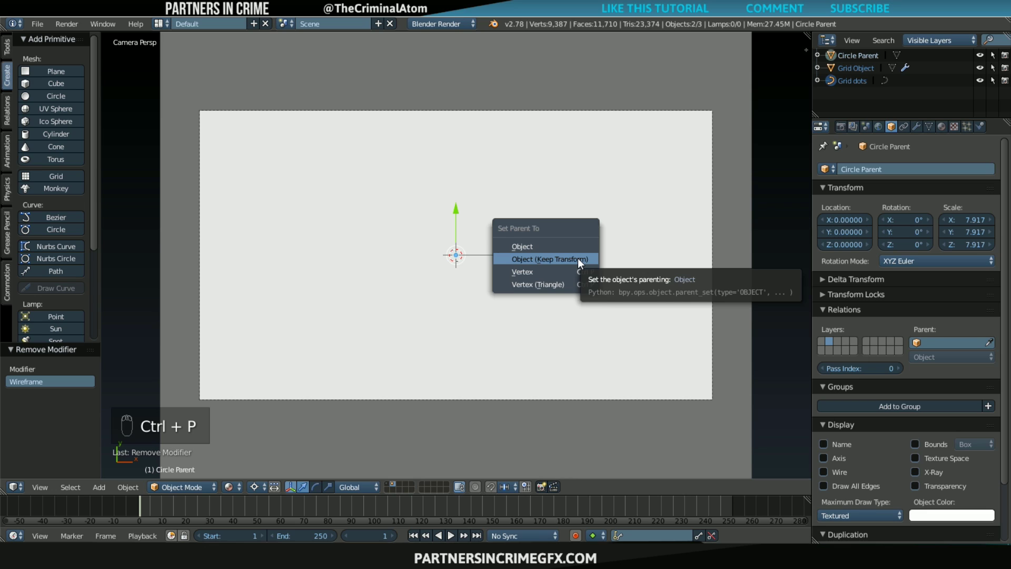
pyautogui.click(570, 244)
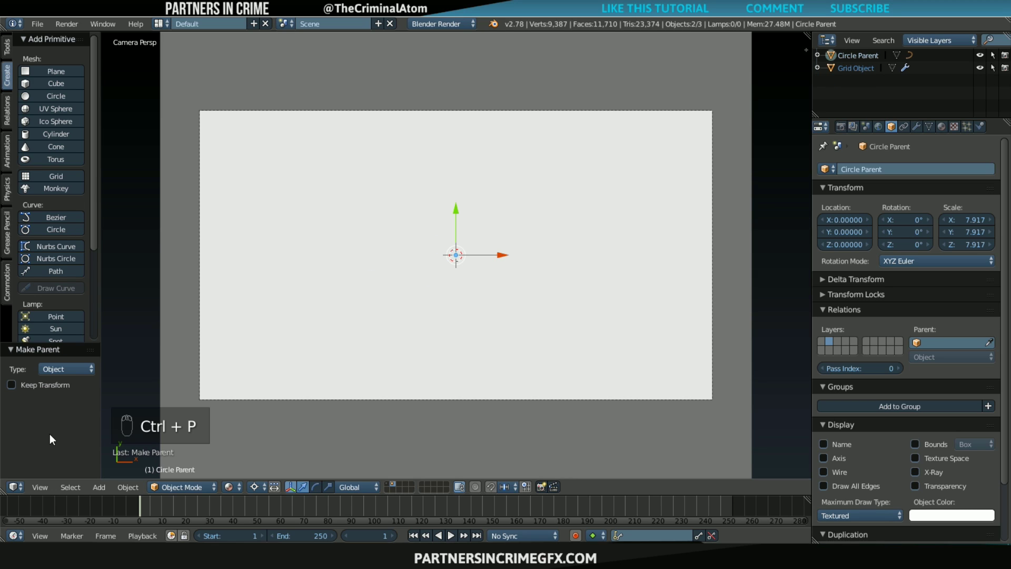
# - Split the 3D viewport and turn the new area into an Outliner in Data-Blocks display mode
pyautogui.moveTo(3, 492); pyautogui.dragTo(322, 482)
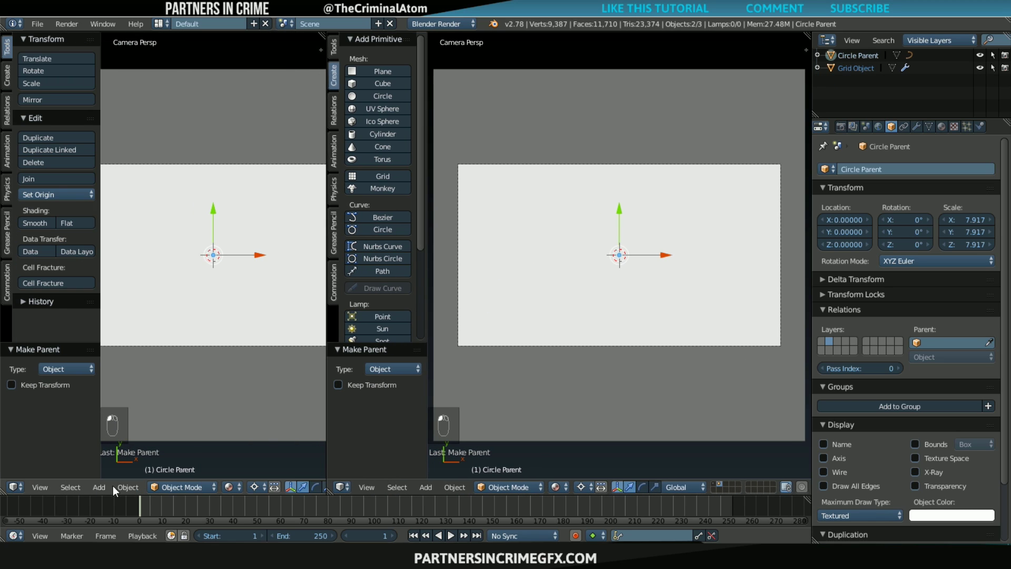
pyautogui.click(14, 487)
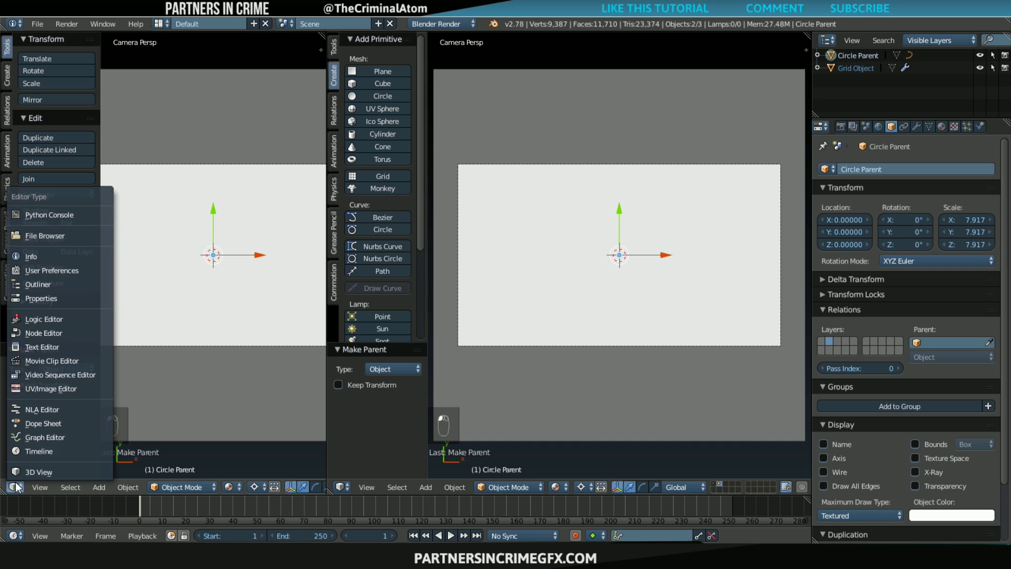
pyautogui.click(84, 285)
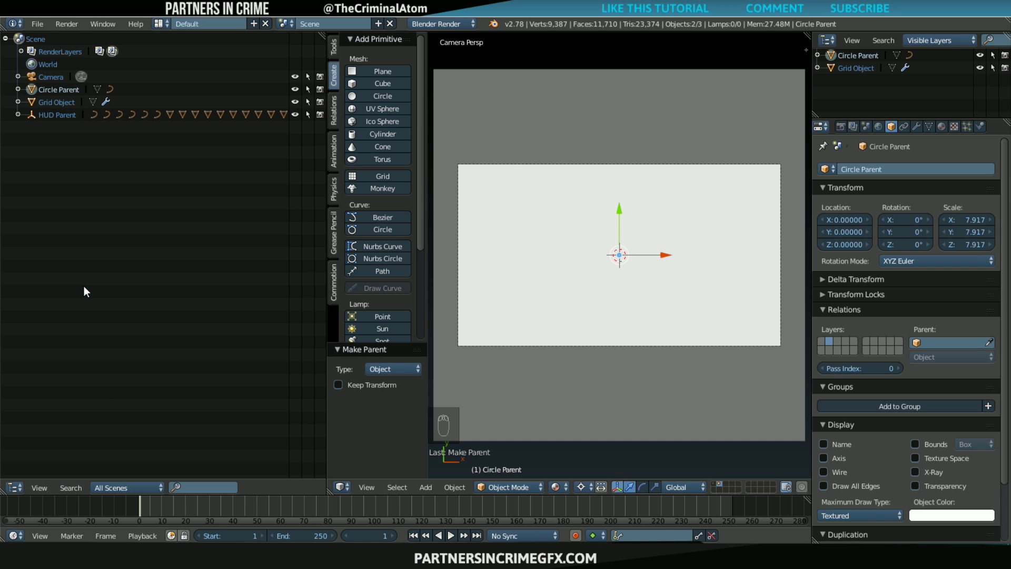
pyautogui.click(133, 486)
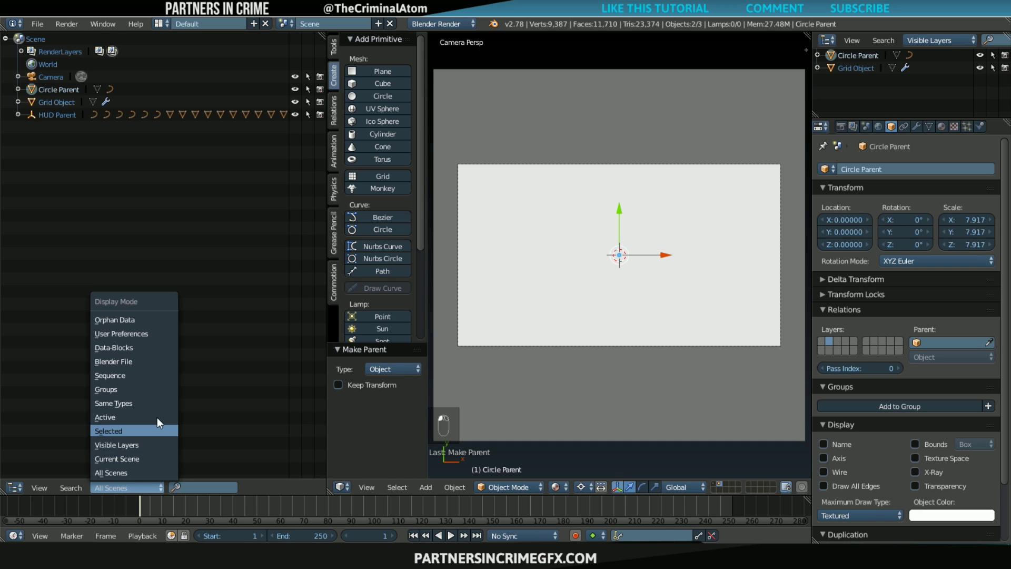
pyautogui.click(160, 348)
# - In the data-blocks' object list, expand Circle Parent and set its Dupli Type to Verts
pyautogui.click(21, 150)
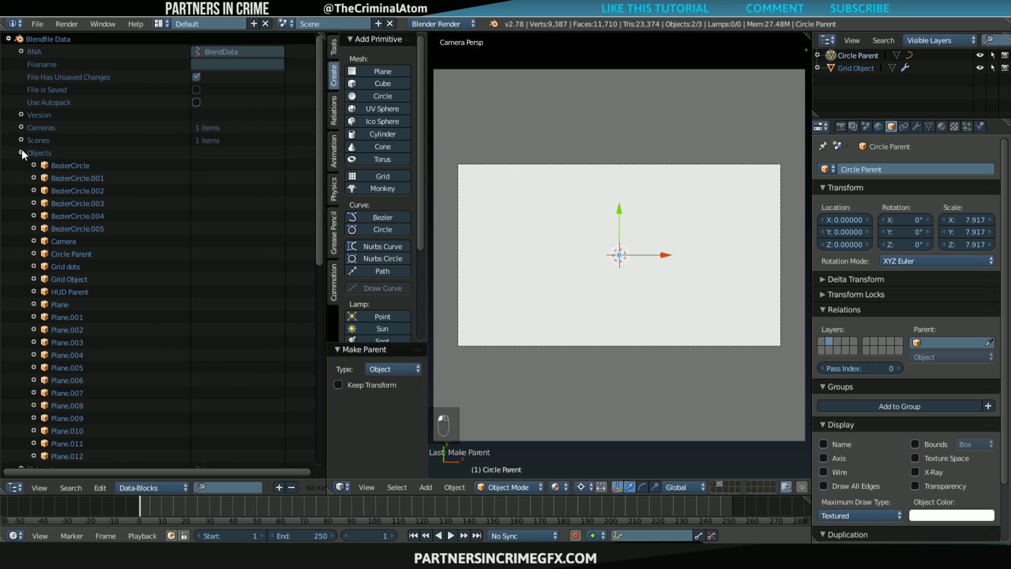
pyautogui.click(33, 254)
pyautogui.scroll(-10, 260, 328)
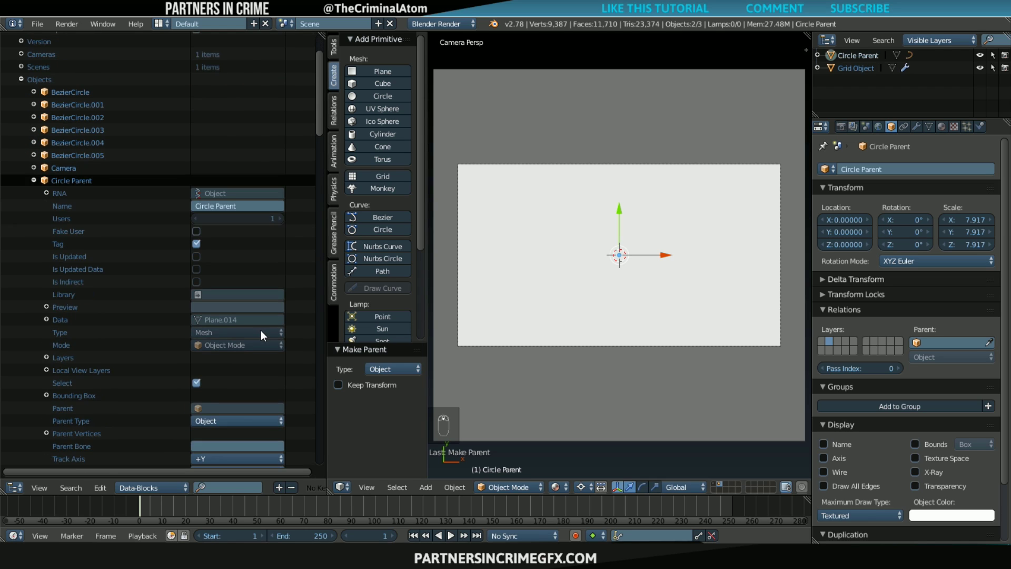
pyautogui.scroll(-8, 260, 330)
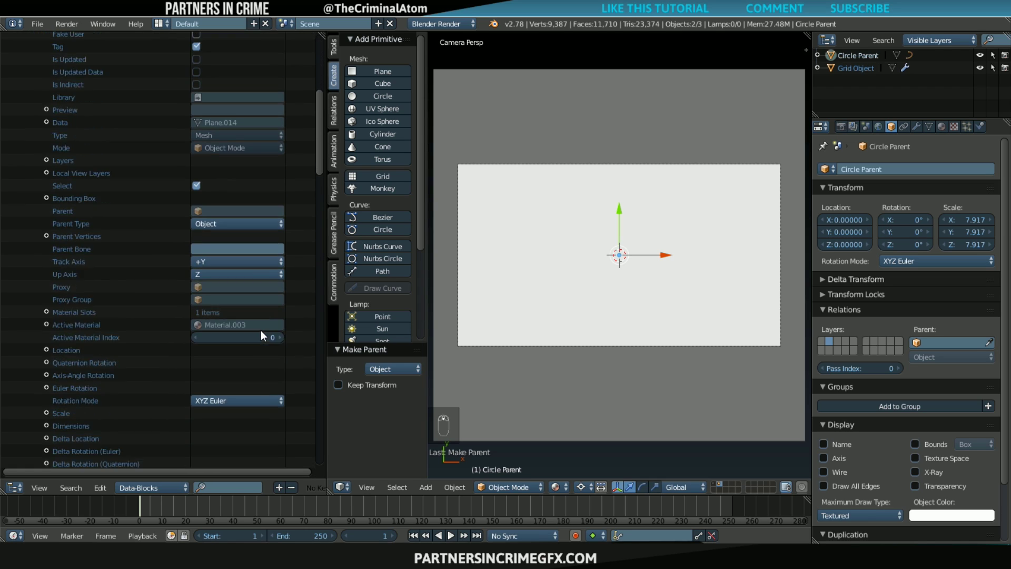
pyautogui.scroll(-8, 261, 330)
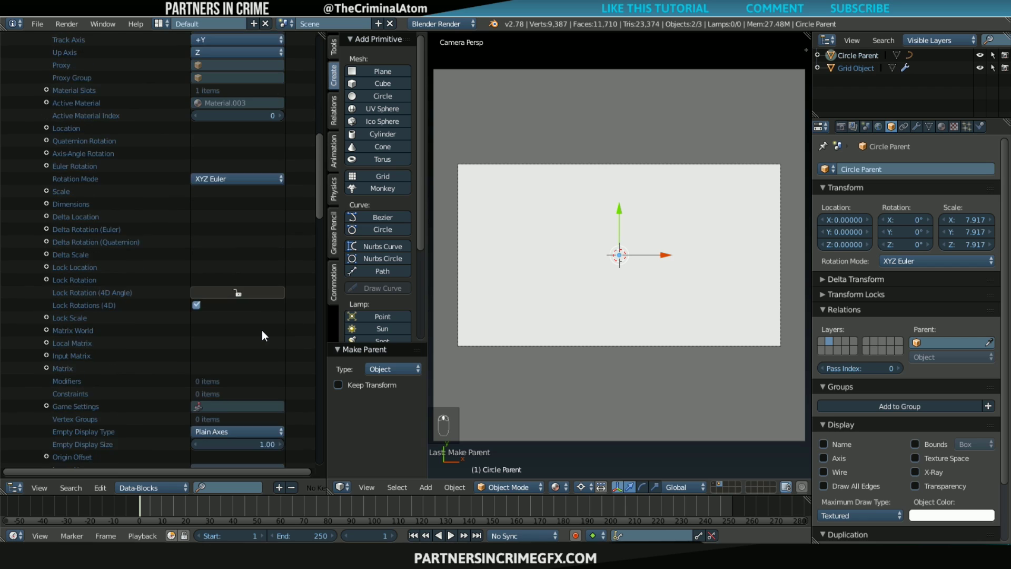
pyautogui.scroll(-6, 262, 331)
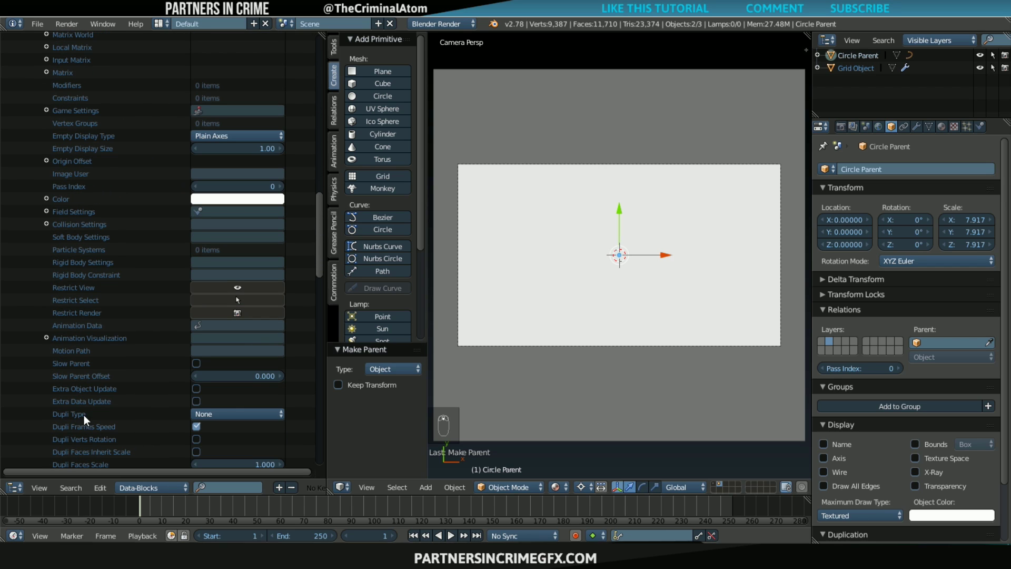
pyautogui.click(210, 414)
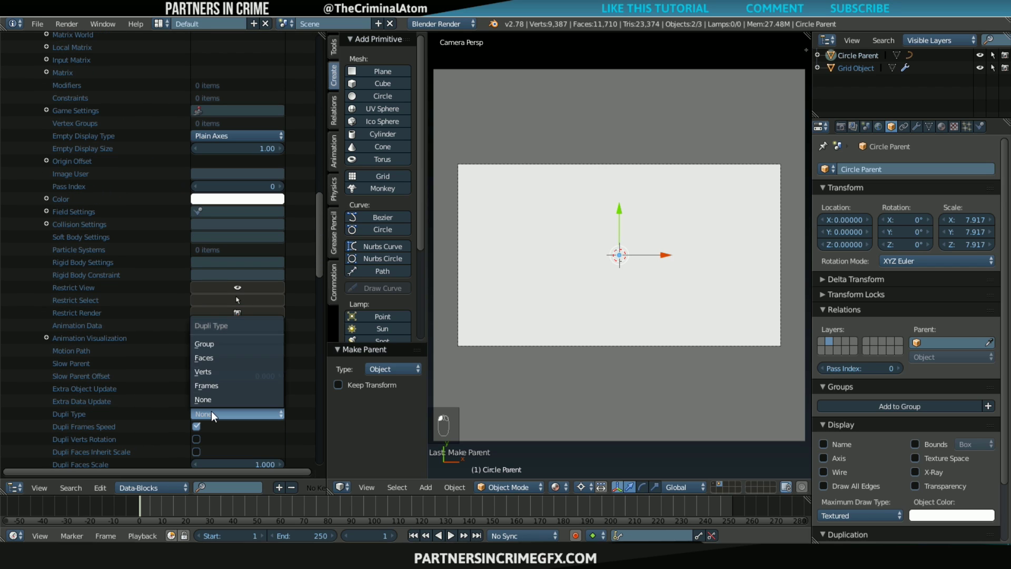
pyautogui.click(223, 371)
pyautogui.scroll(-1, 638, 355)
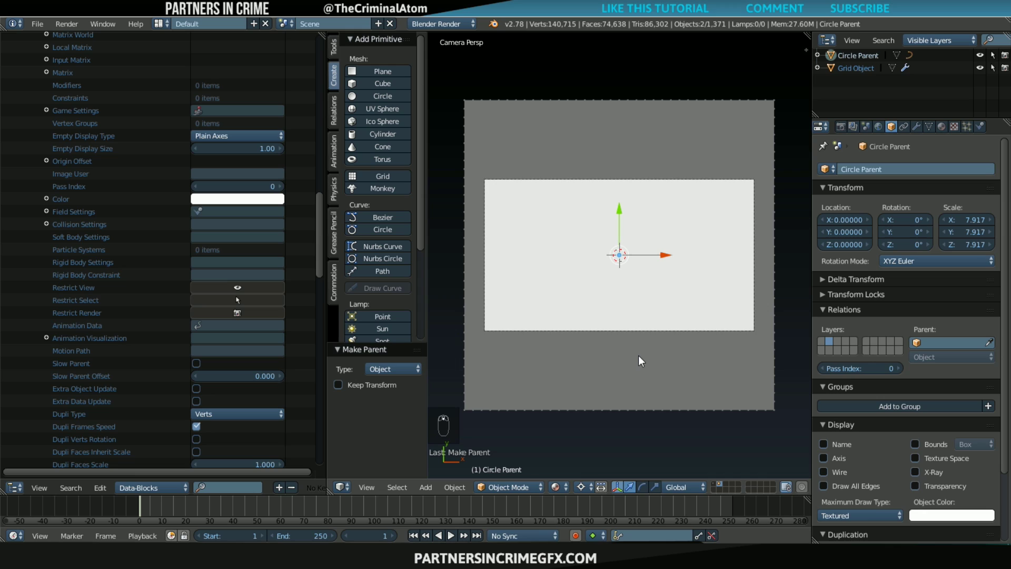
pyautogui.scroll(-1, 638, 355)
pyautogui.scroll(1, 459, 276)
# - Give Circle Parent its own copy of the shared material and enable Z Transparency with alpha 0
pyautogui.click(943, 126)
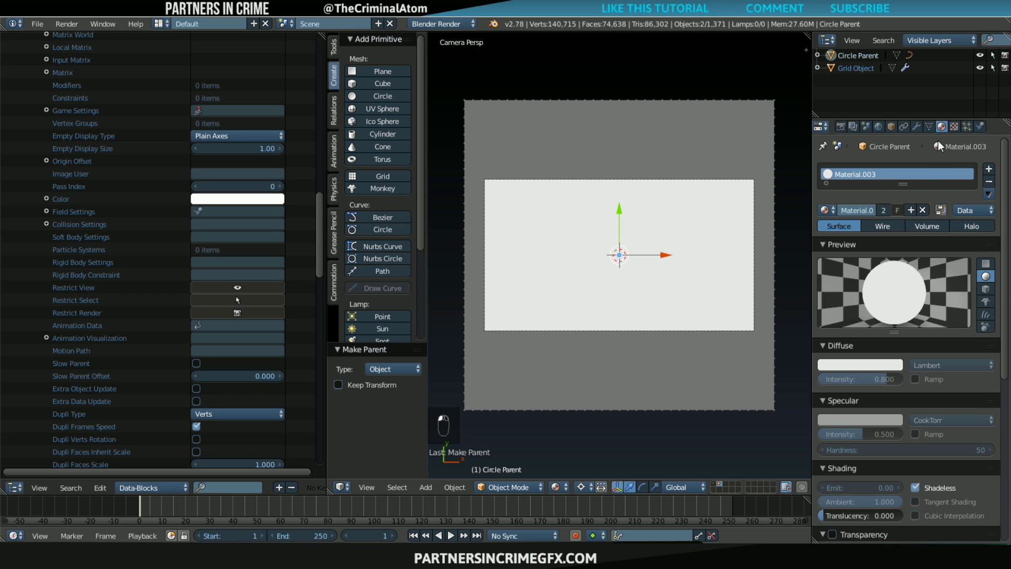
pyautogui.click(911, 210)
pyautogui.scroll(-3, 918, 425)
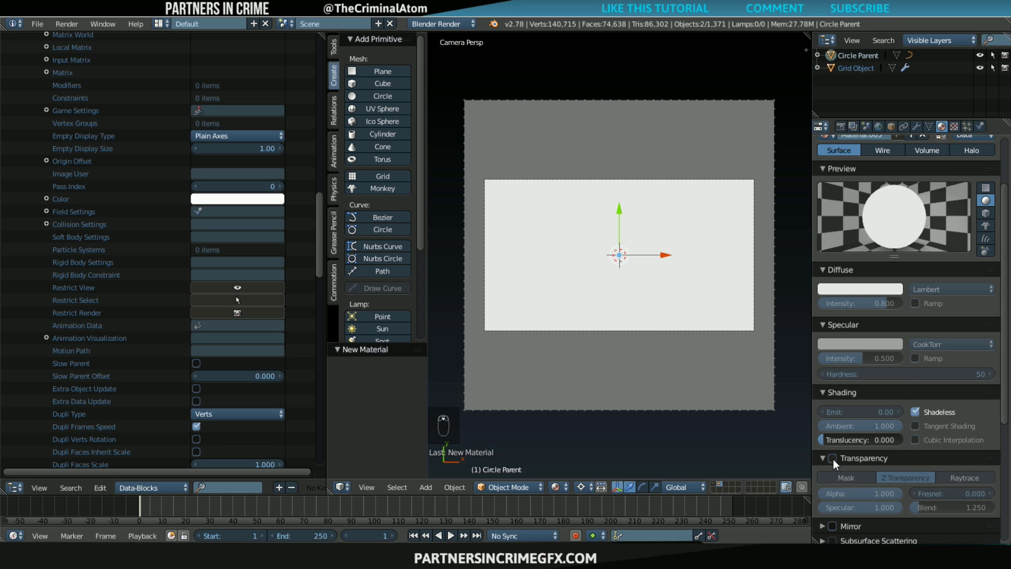
pyautogui.click(833, 458)
pyautogui.moveTo(874, 494); pyautogui.dragTo(820, 494)
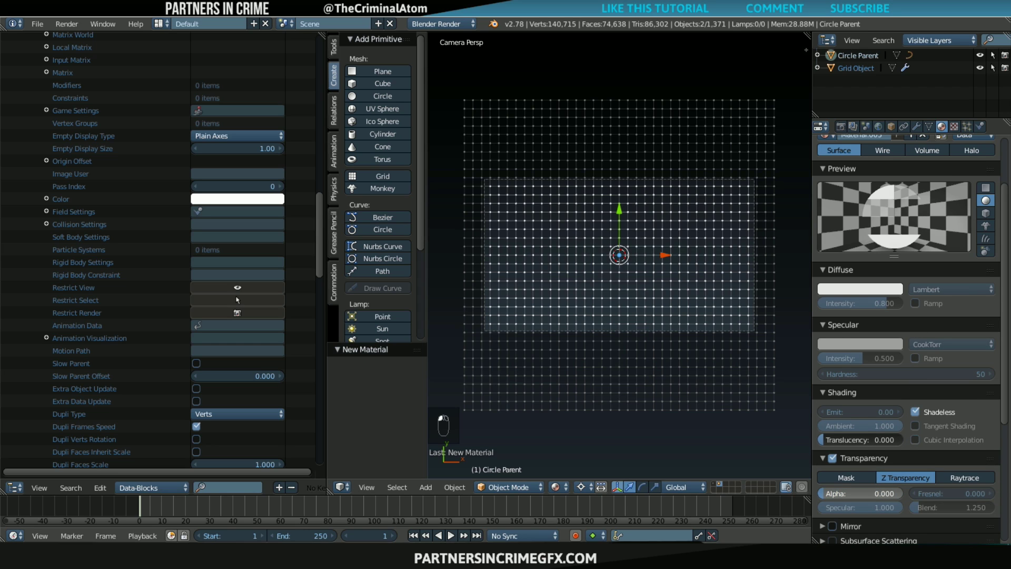
# - Select the Grid dots object nested under Circle Parent and scale it down to about 0.457
pyautogui.scroll(2, 531, 293)
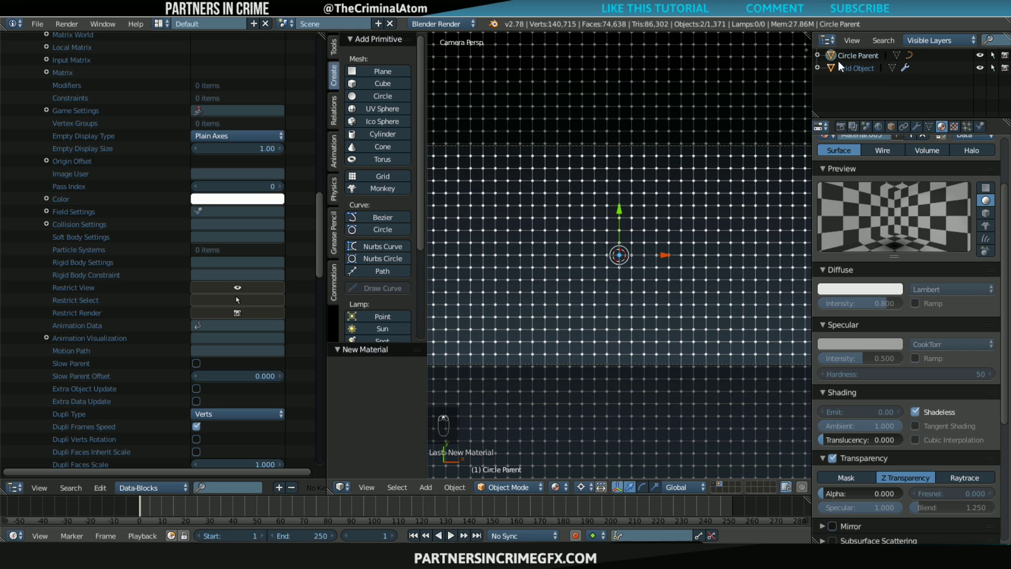
pyautogui.click(818, 55)
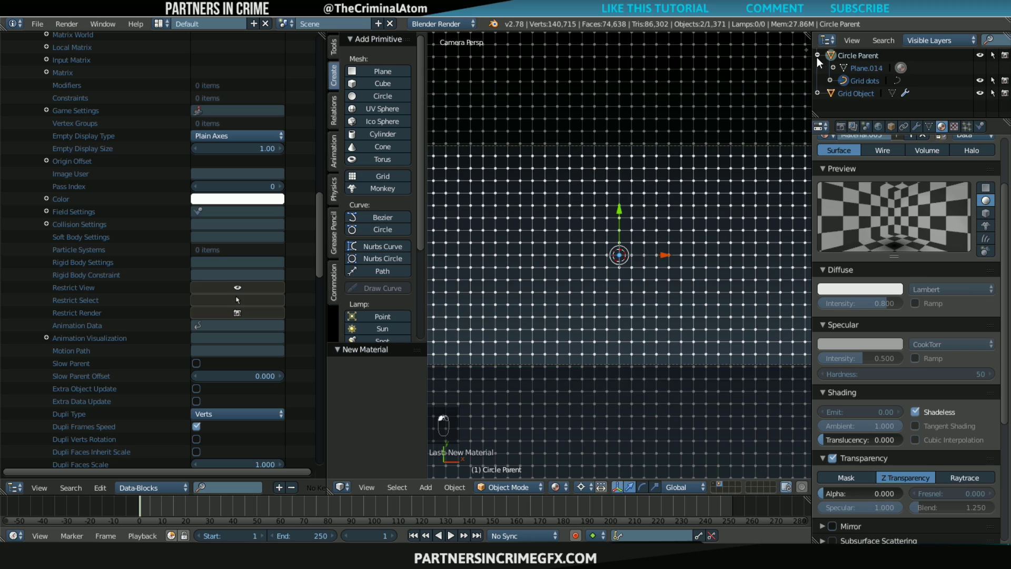
pyautogui.click(873, 80)
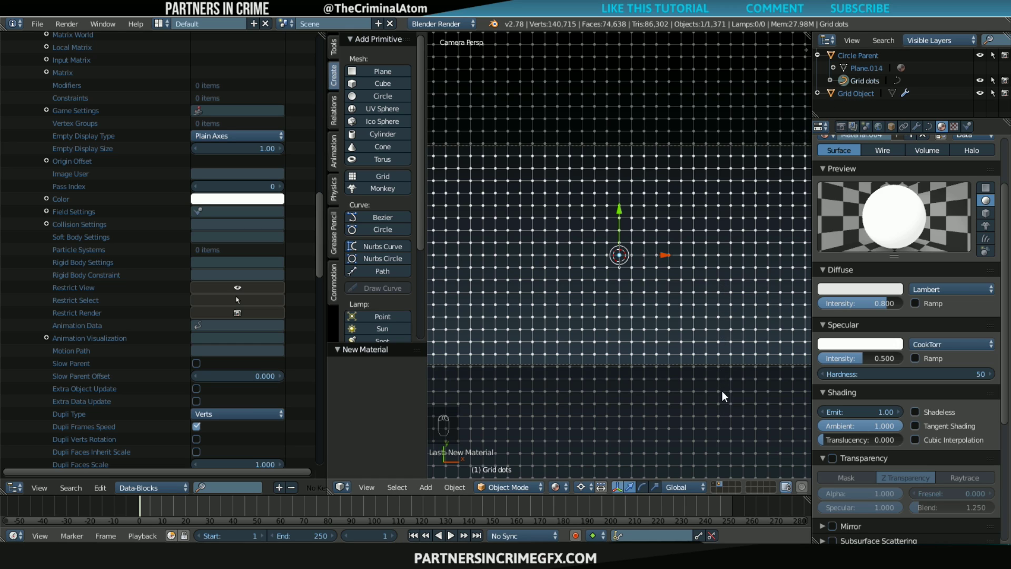
pyautogui.press('s')
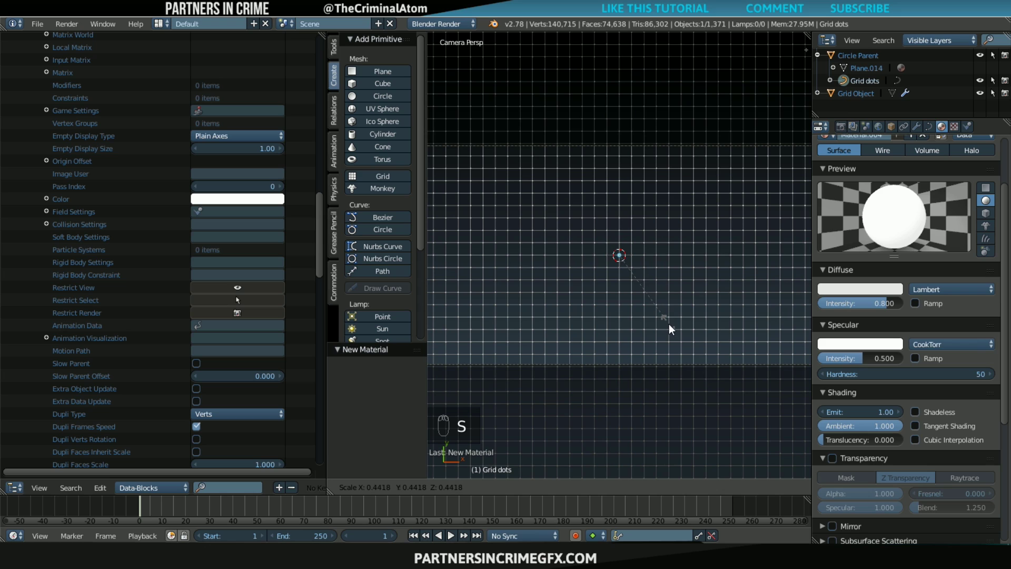
pyautogui.click(669, 324)
pyautogui.scroll(3, 671, 284)
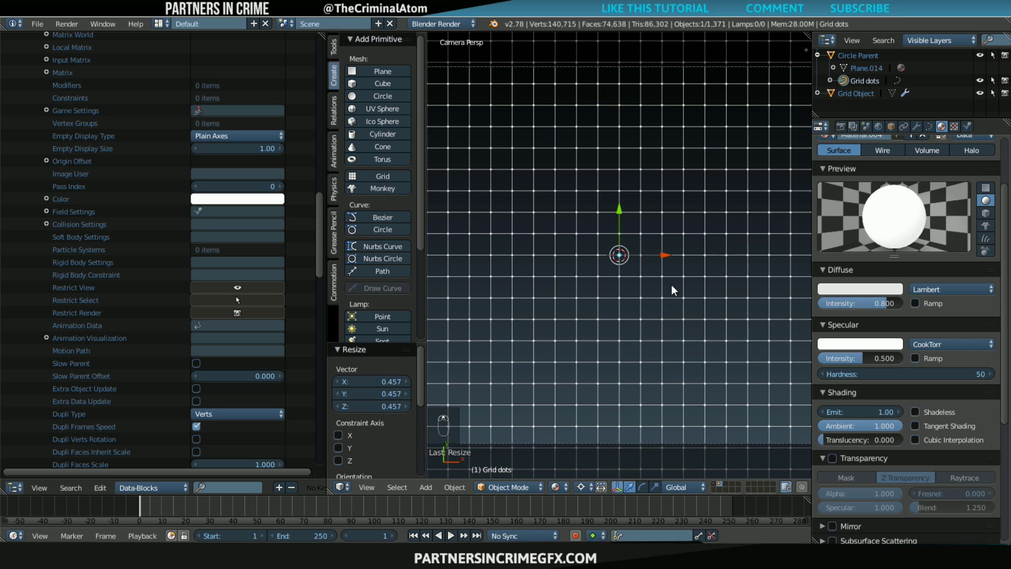
# - Select Grid Object and set its Wireframe modifier thickness to 0.0005
pyautogui.rightClick(669, 233)
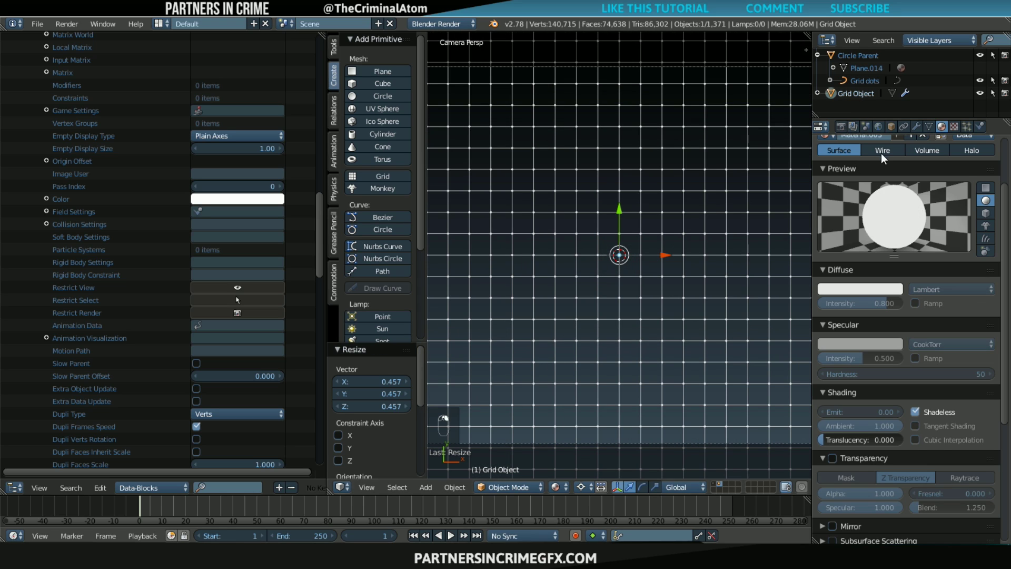
pyautogui.click(916, 126)
pyautogui.moveTo(893, 218); pyautogui.dragTo(880, 218)
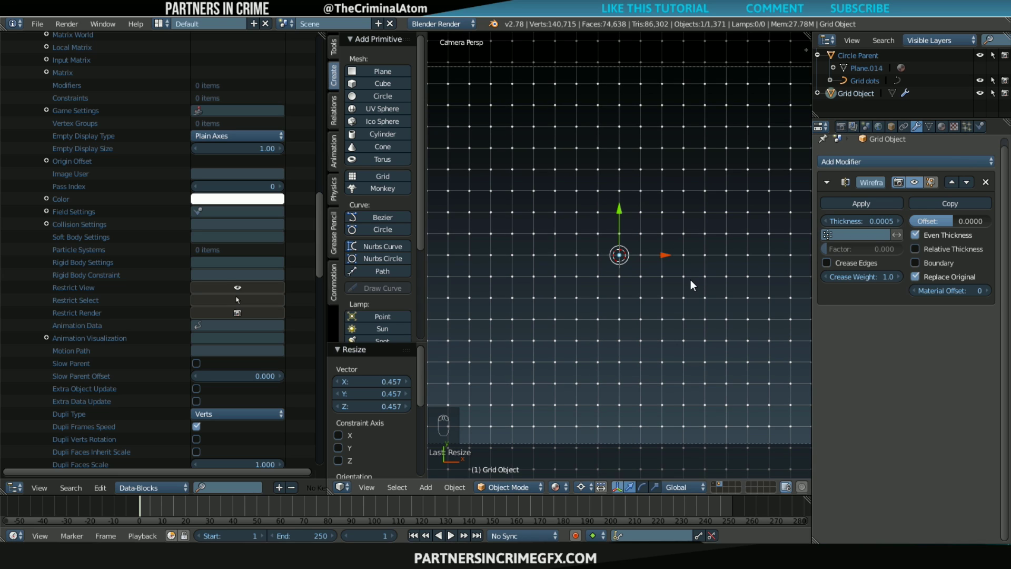
pyautogui.scroll(-3, 691, 279)
pyautogui.scroll(3, 691, 280)
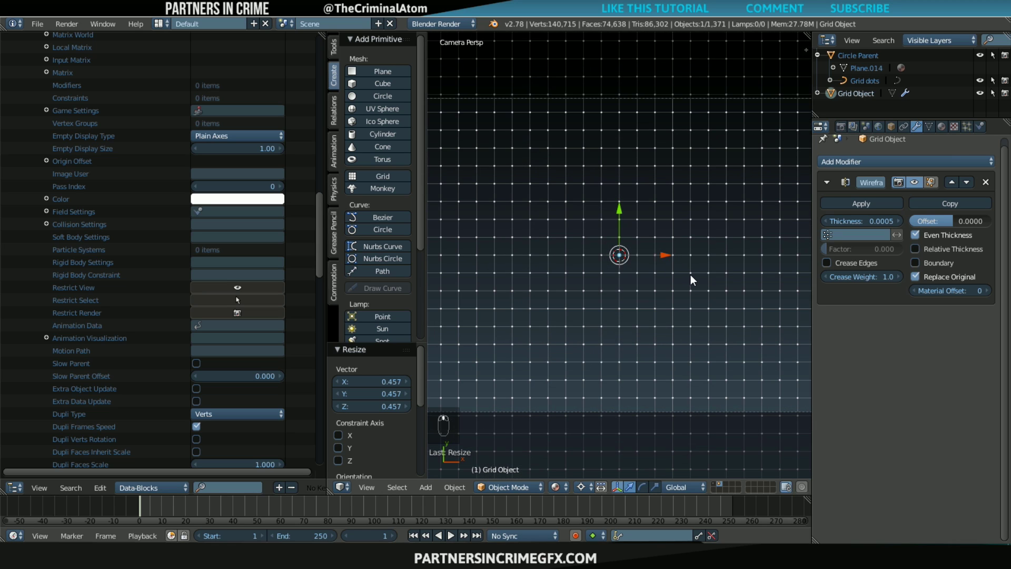
pyautogui.scroll(-1, 697, 304)
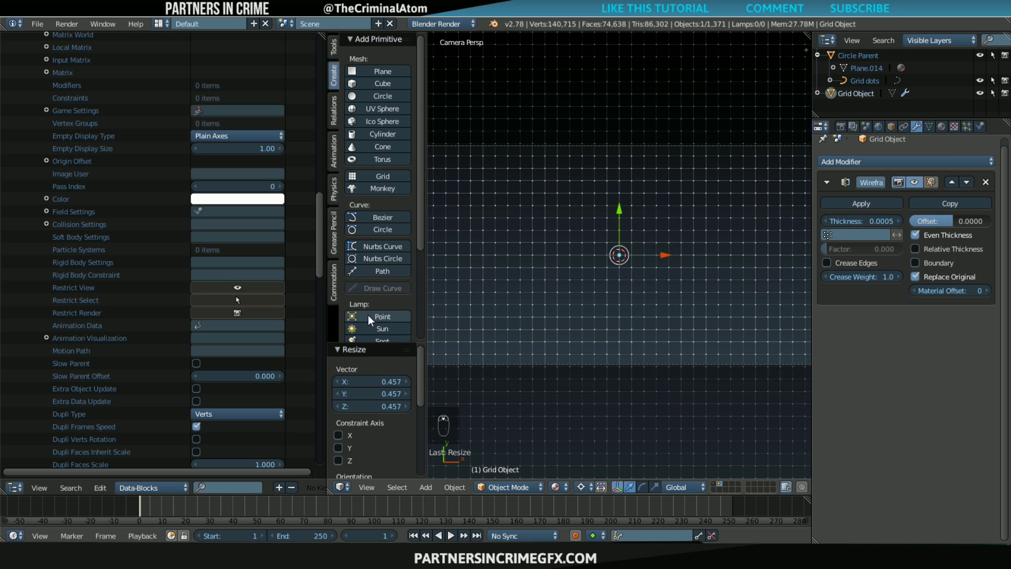
# - Narrow the data-blocks Outliner area and show the HUD's first scene layer together with the grid layer
pyautogui.moveTo(324, 320); pyautogui.dragTo(160, 330)
pyautogui.keyDown('shift'); pyautogui.click(555, 482); pyautogui.keyUp('shift')
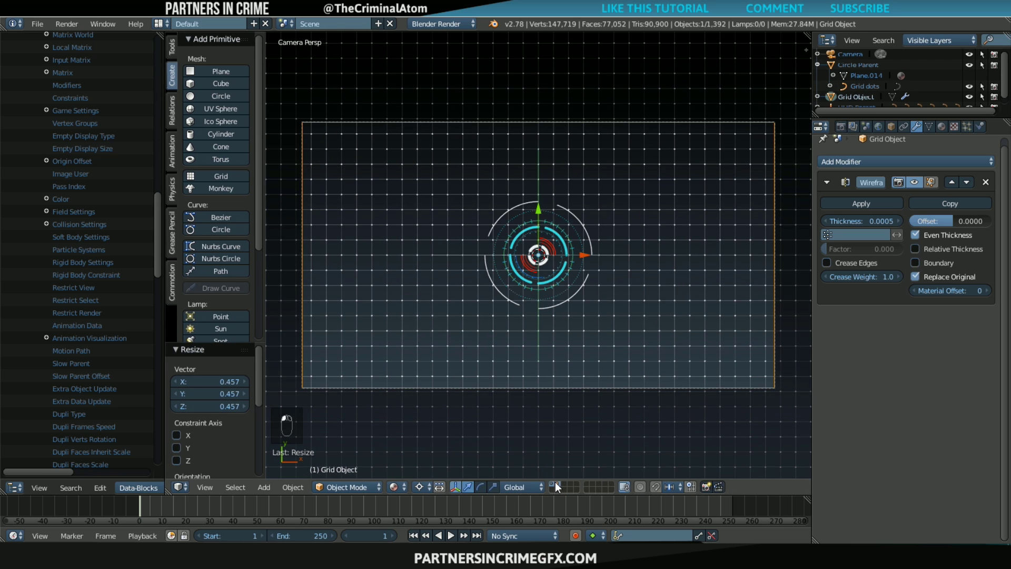
pyautogui.scroll(2, 474, 421)
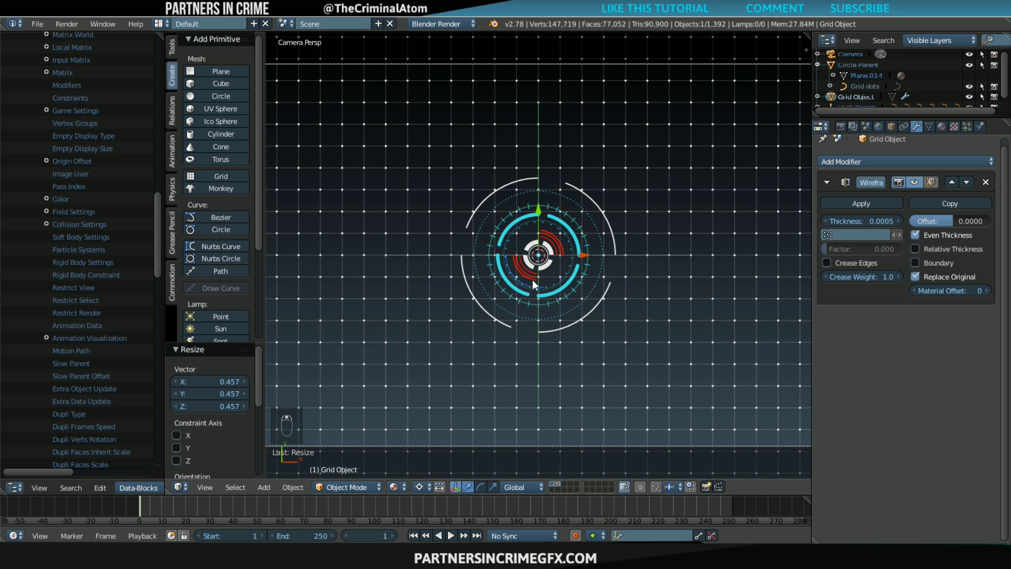
pyautogui.scroll(-1, 532, 280)
# - Select HUD Parent and raise it about 0.221 along Z above the grid
pyautogui.moveTo(542, 341); pyautogui.dragTo(545, 116, button='middle')
pyautogui.rightClick(545, 119)
pyautogui.moveTo(542, 209); pyautogui.dragTo(538, 199)
# - Examine the spacing between the HUD and the grid from an angle and through the camera
pyautogui.moveTo(539, 295); pyautogui.dragTo(511, 353, button='middle')
pyautogui.scroll(5, 636, 336)
pyautogui.scroll(-1, 506, 291)
pyautogui.scroll(-3, 507, 291)
pyautogui.scroll(4, 512, 352)
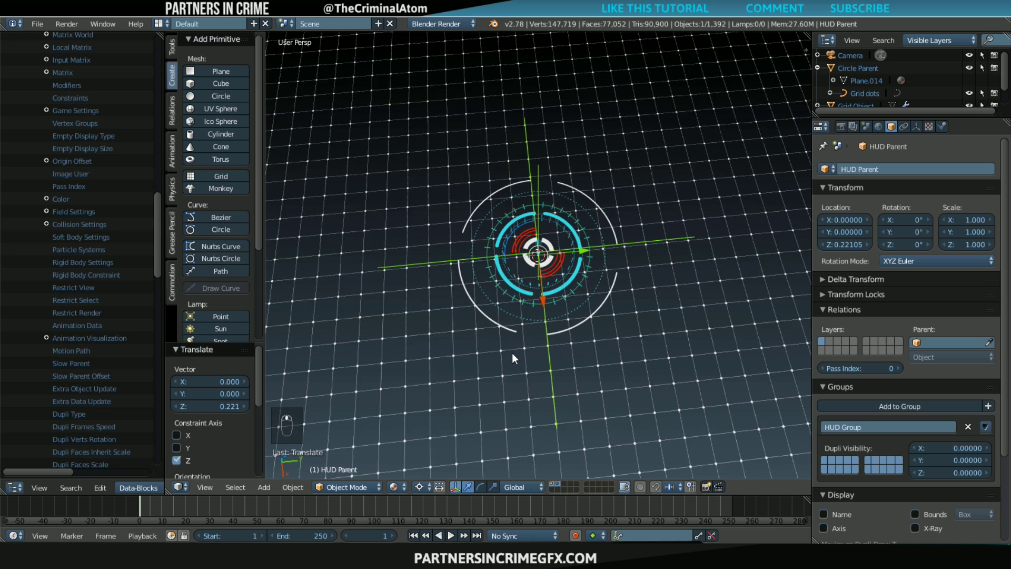
pyautogui.scroll(-4, 512, 352)
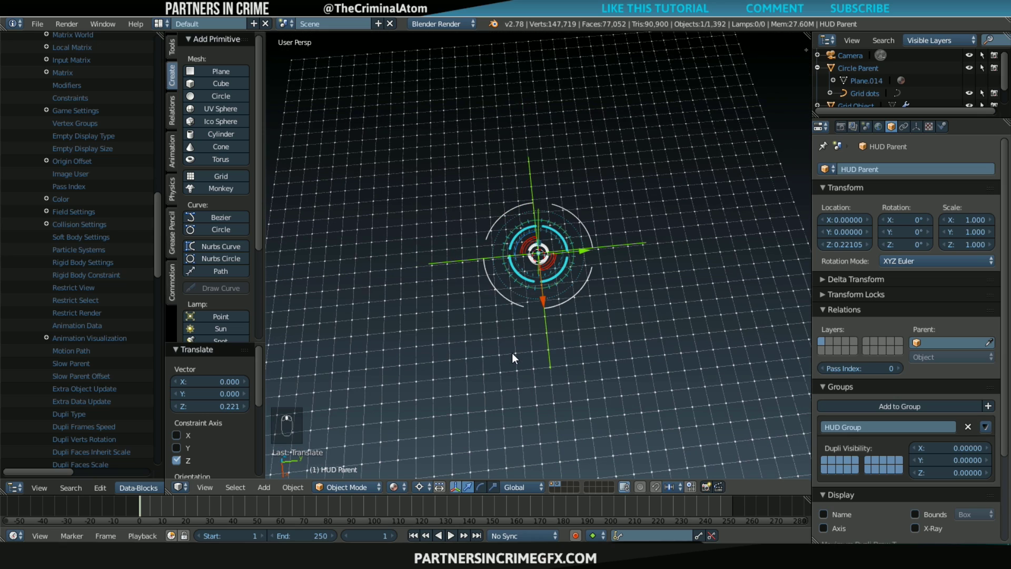
pyautogui.press('KP_0')
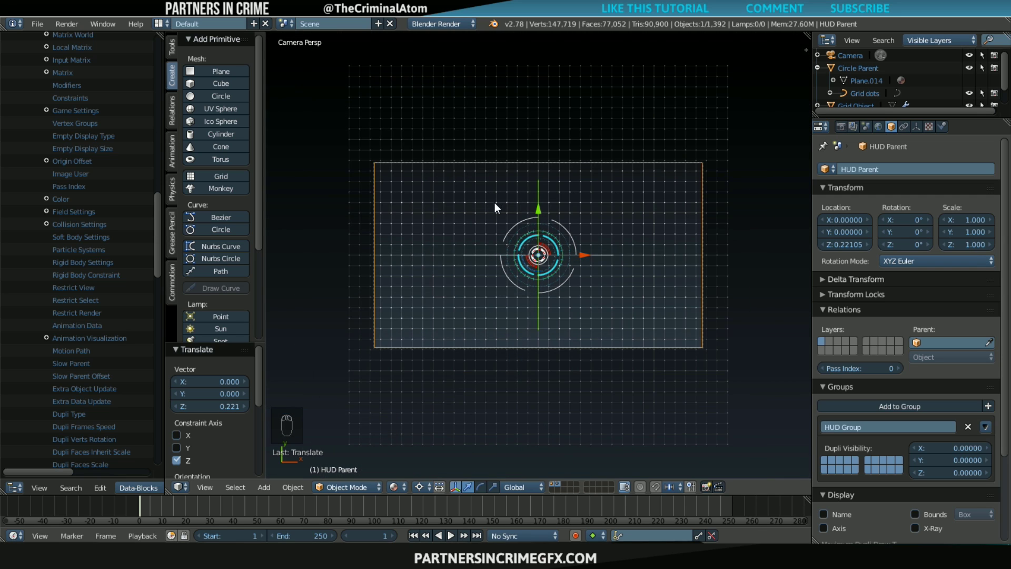
pyautogui.scroll(2, 564, 290)
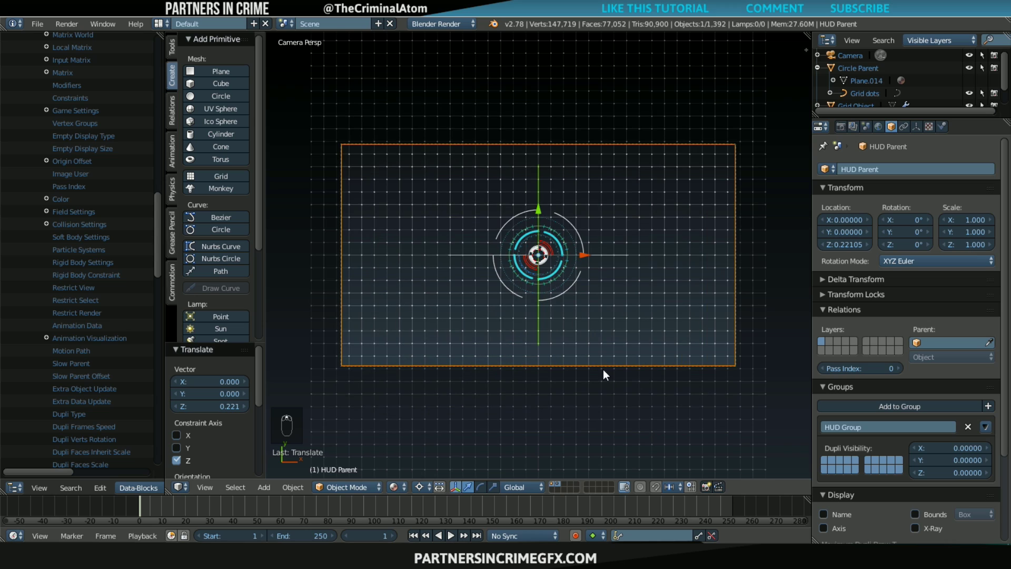
# - Switch to the third scene layer and add a render layer named Tech Particles that includes only that layer
pyautogui.click(563, 483)
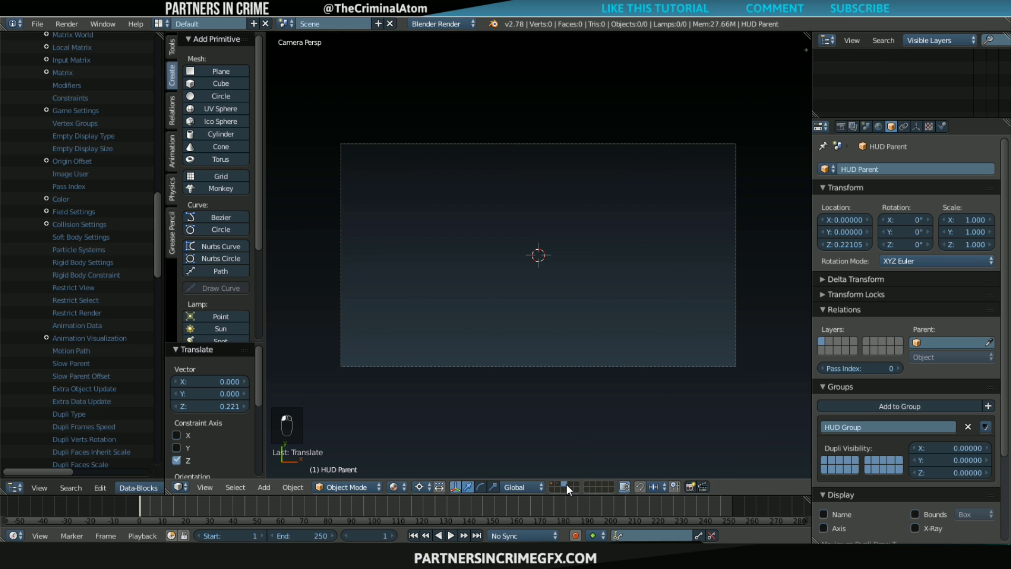
pyautogui.click(854, 126)
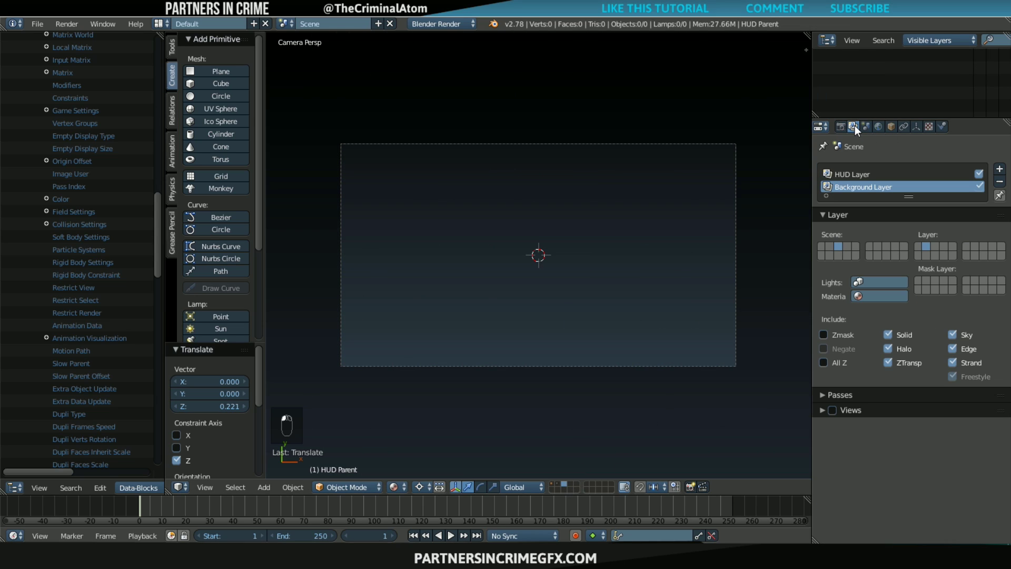
pyautogui.click(999, 169)
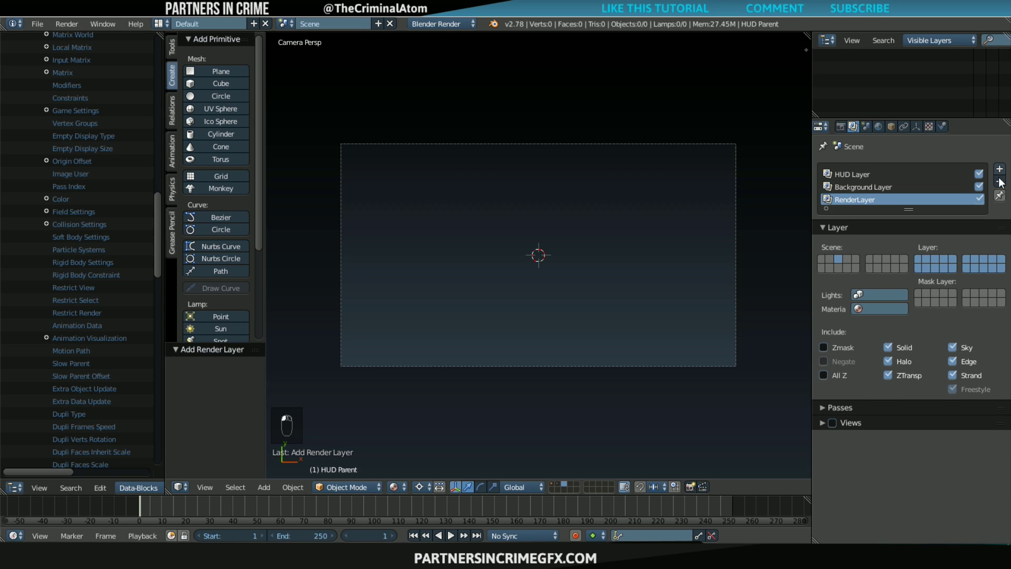
pyautogui.doubleClick(846, 199)
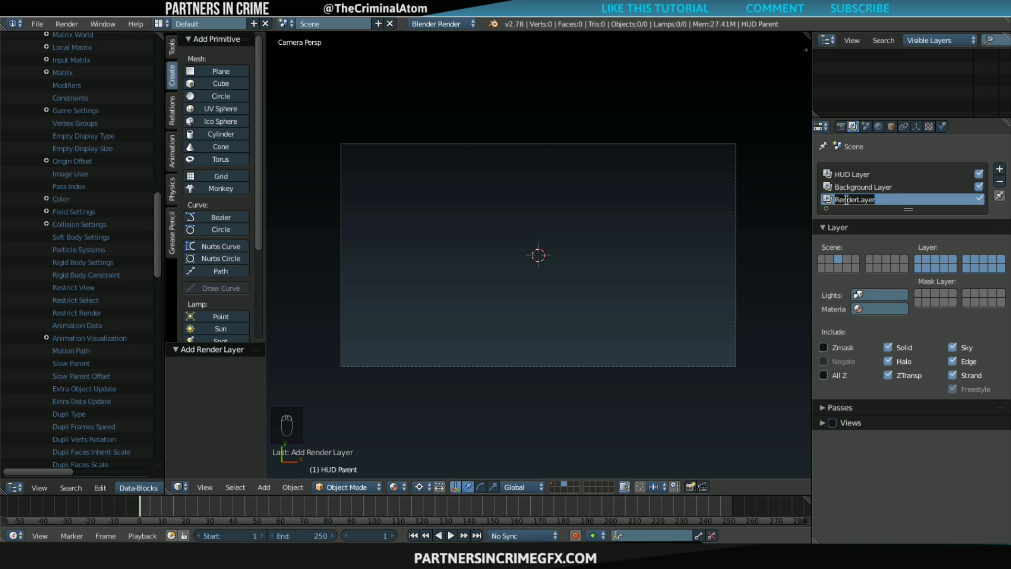
pyautogui.write('Tech Particles')
pyautogui.doubleClick(876, 199)
pyautogui.click(878, 199)
pyautogui.write('s')
pyautogui.press('Return')
pyautogui.click(936, 258)
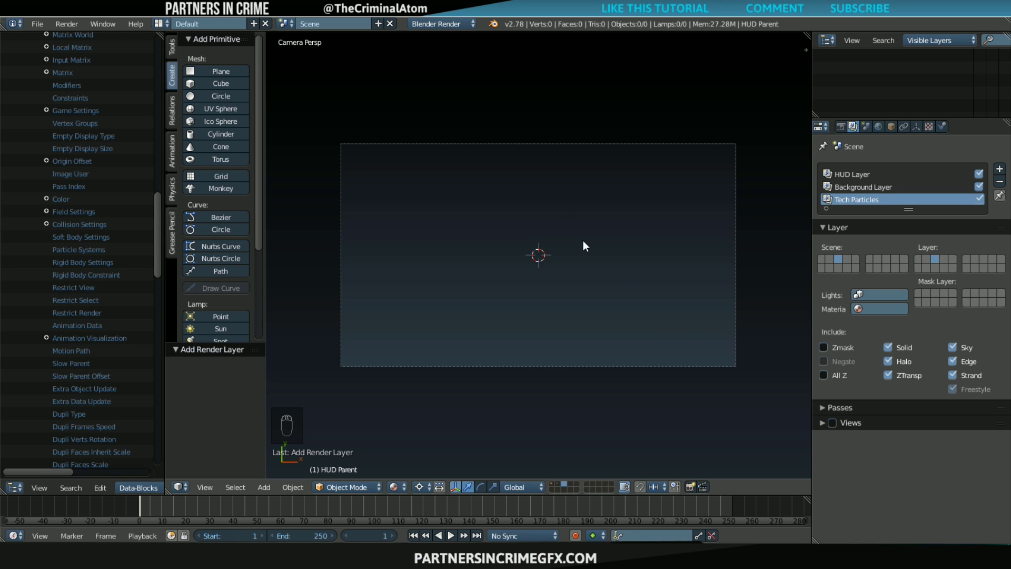
# - Add a mesh plane and give it a new material named Tech Particle
pyautogui.hotkey('shift', 'a')
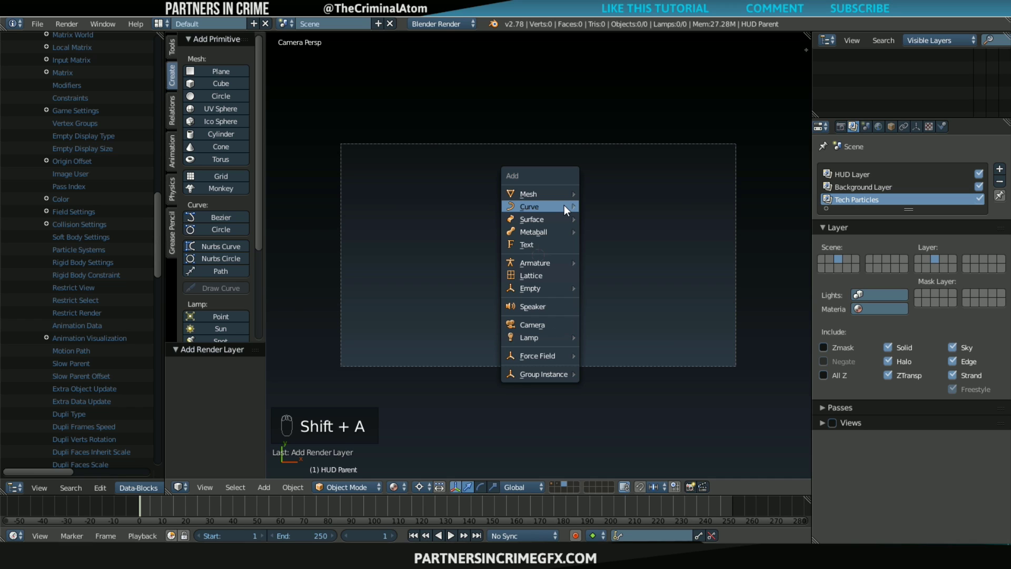
pyautogui.moveTo(561, 195)
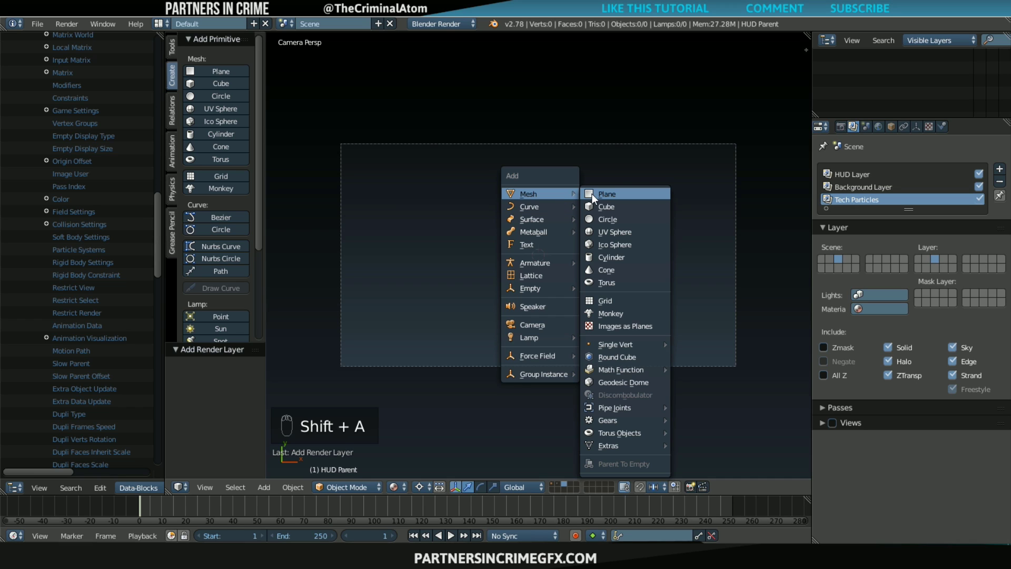
pyautogui.click(591, 193)
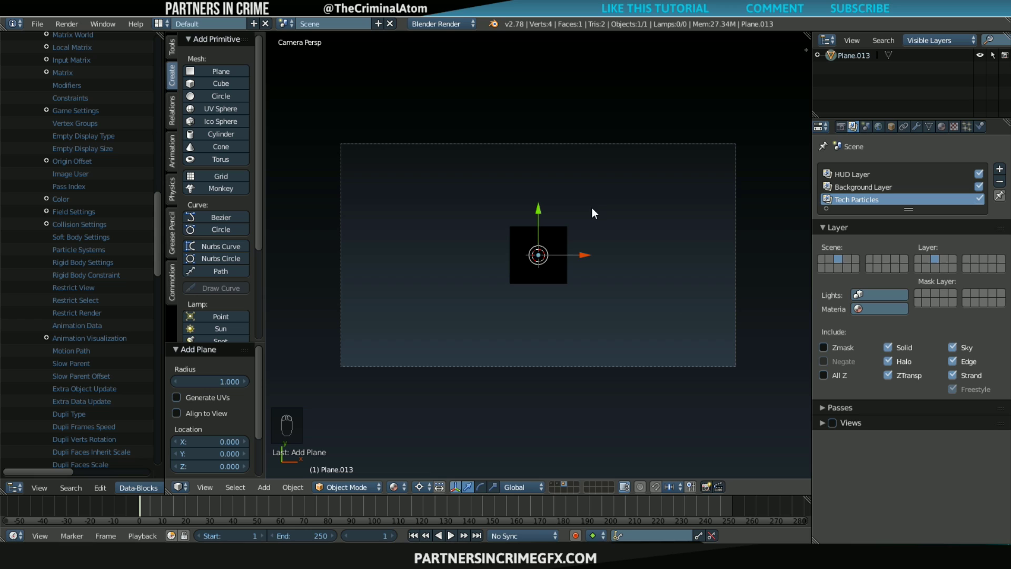
pyautogui.click(941, 127)
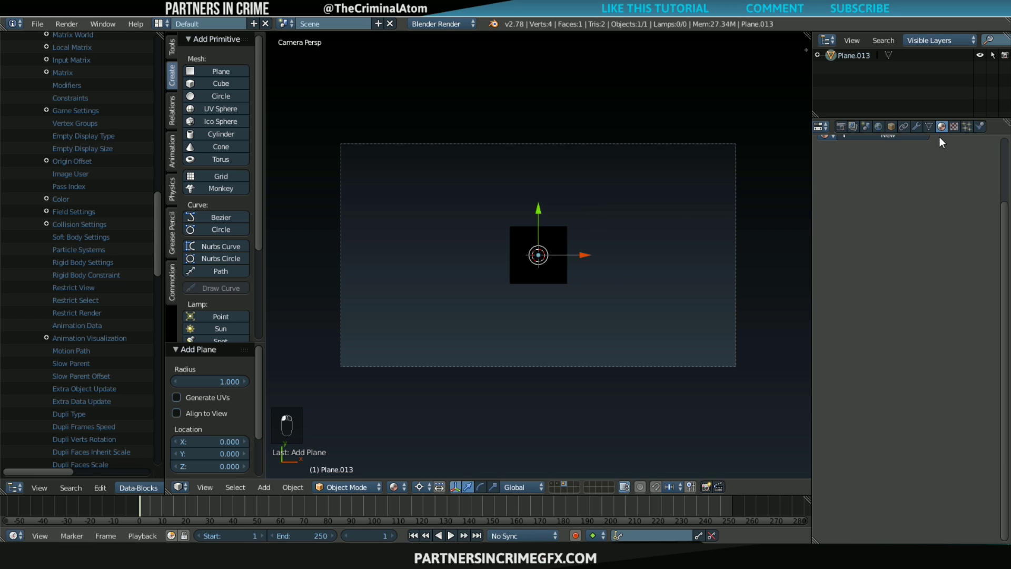
pyautogui.click(901, 209)
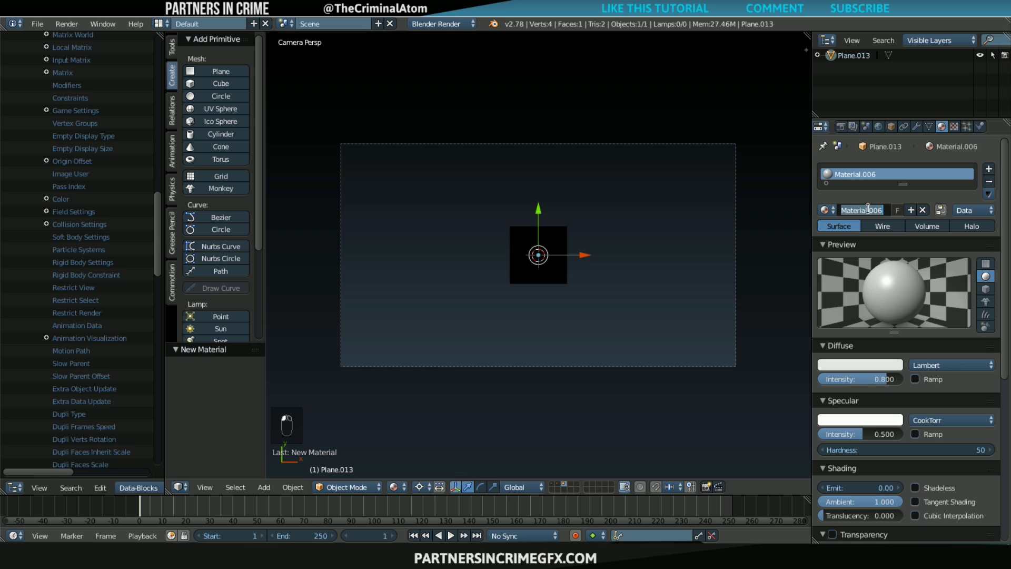
pyautogui.write('Tech Particle')
pyautogui.press('Return')
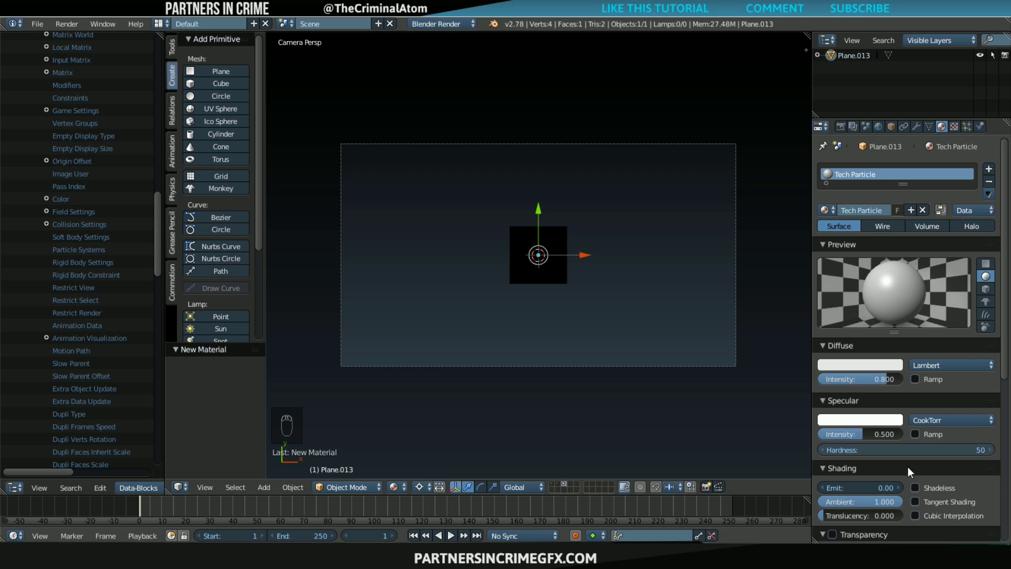
# - Make the Tech Particle material shadeless with Z Transparency, alpha 0.228 and a light blue diffuse color (R 0.240, G 0.545, B 0.800)
pyautogui.scroll(-3, 899, 482)
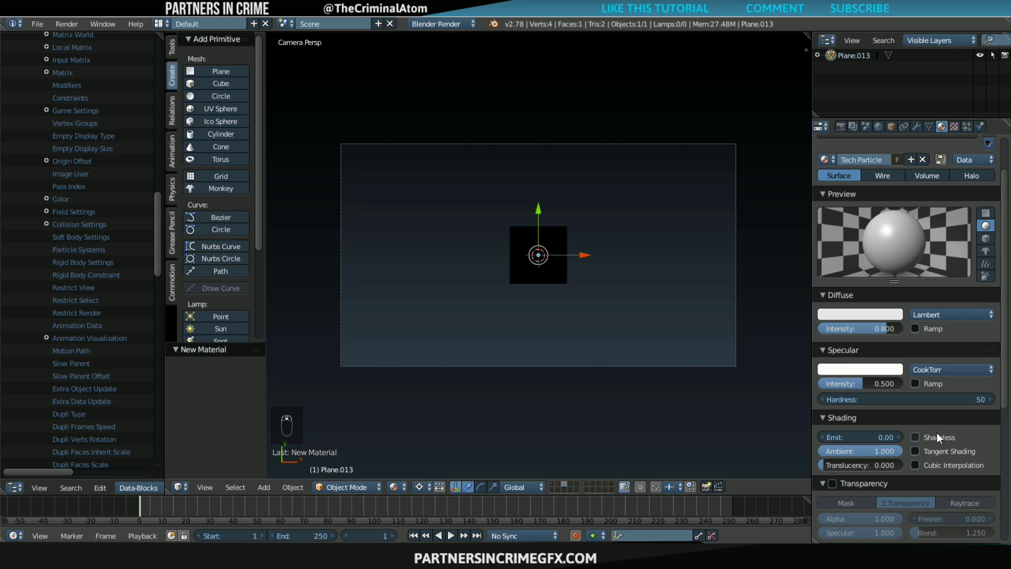
pyautogui.click(916, 437)
pyautogui.click(833, 483)
pyautogui.moveTo(881, 518); pyautogui.dragTo(815, 518)
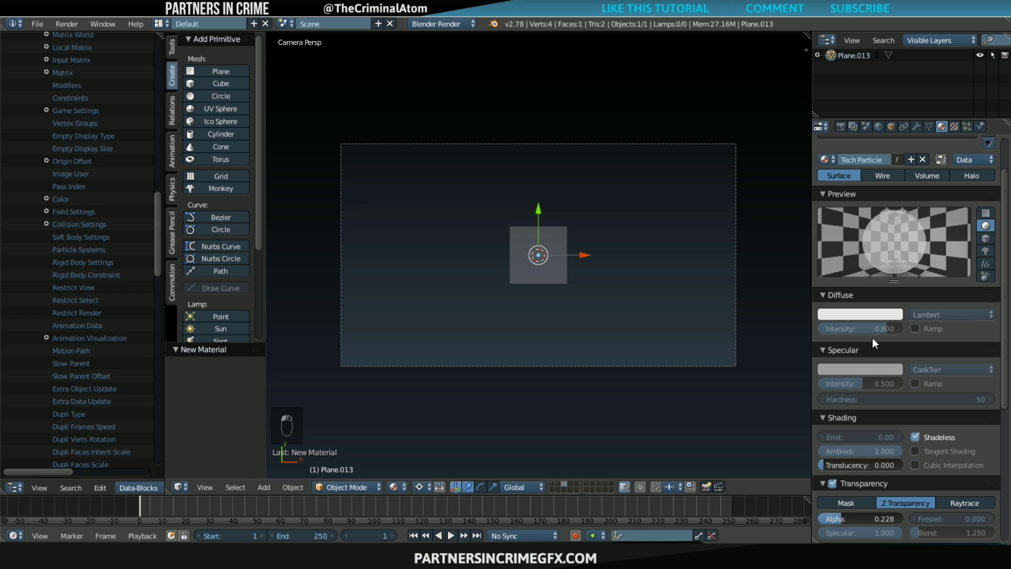
pyautogui.click(868, 314)
pyautogui.moveTo(838, 191); pyautogui.dragTo(846, 173)
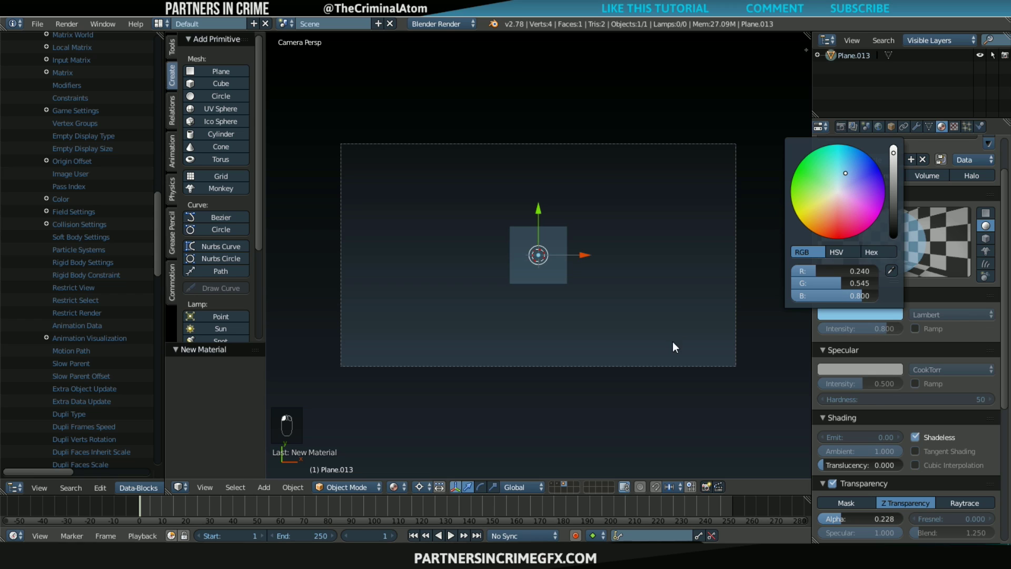
# - Scale the plane along Y to about 0.426 to form a horizontal rectangle
pyautogui.press('s')
pyautogui.press('y')
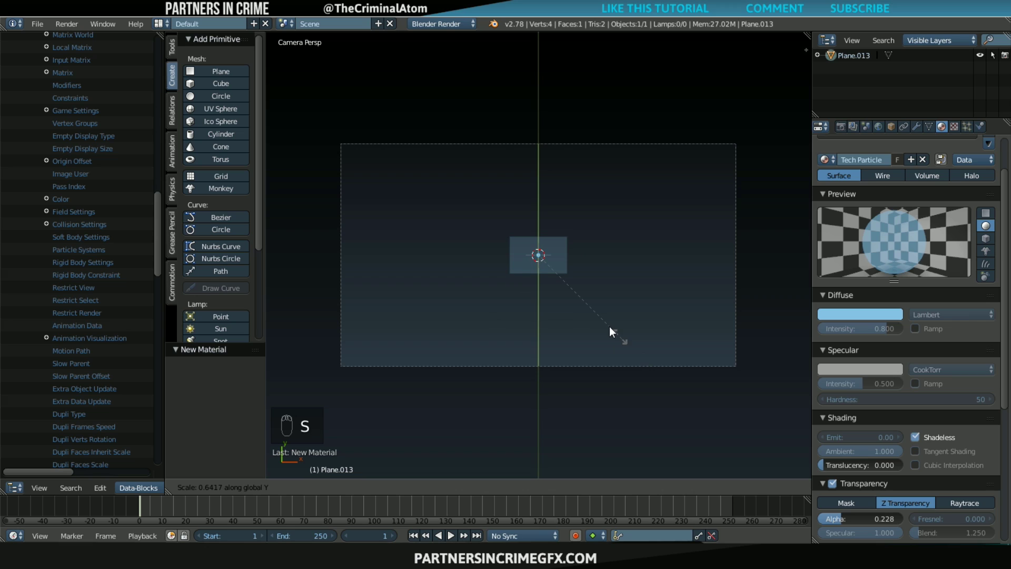
pyautogui.click(579, 324)
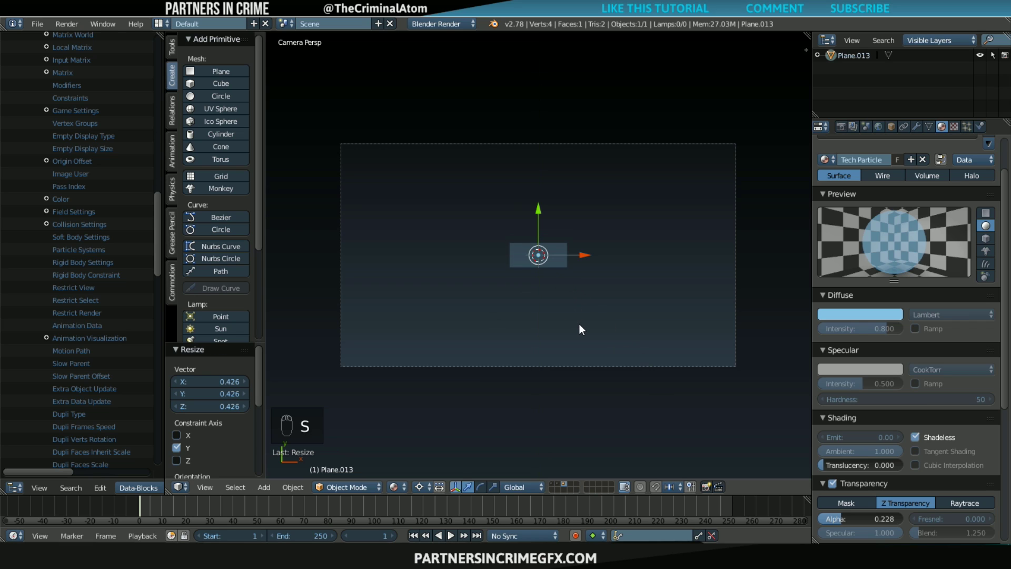
# - In Edit Mode, cut one vertical edge loop into the rectangle and slide it about 0.38 toward negative X
pyautogui.scroll(2, 583, 307)
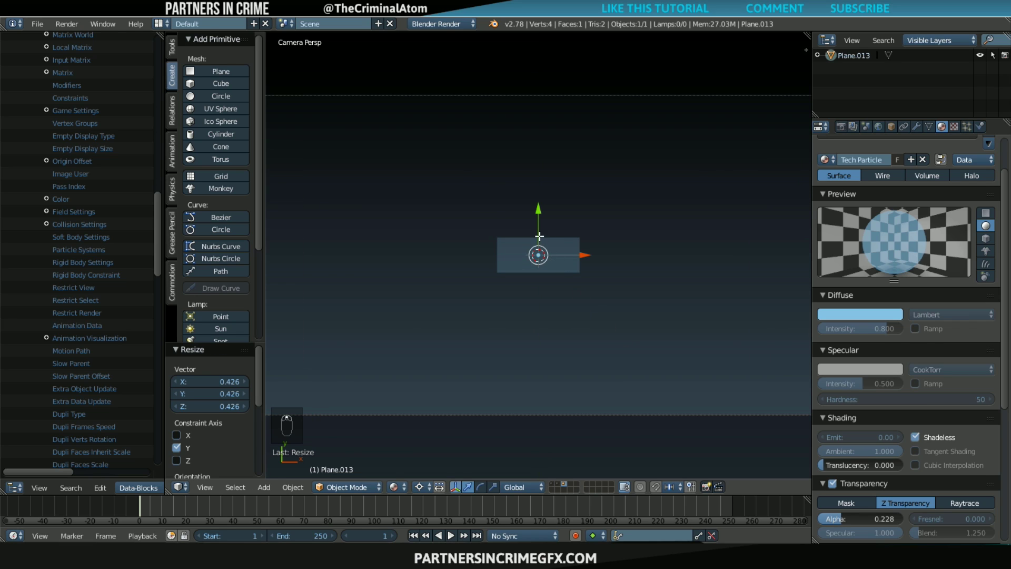
pyautogui.press('Tab')
pyautogui.hotkey('ctrl', 'r')
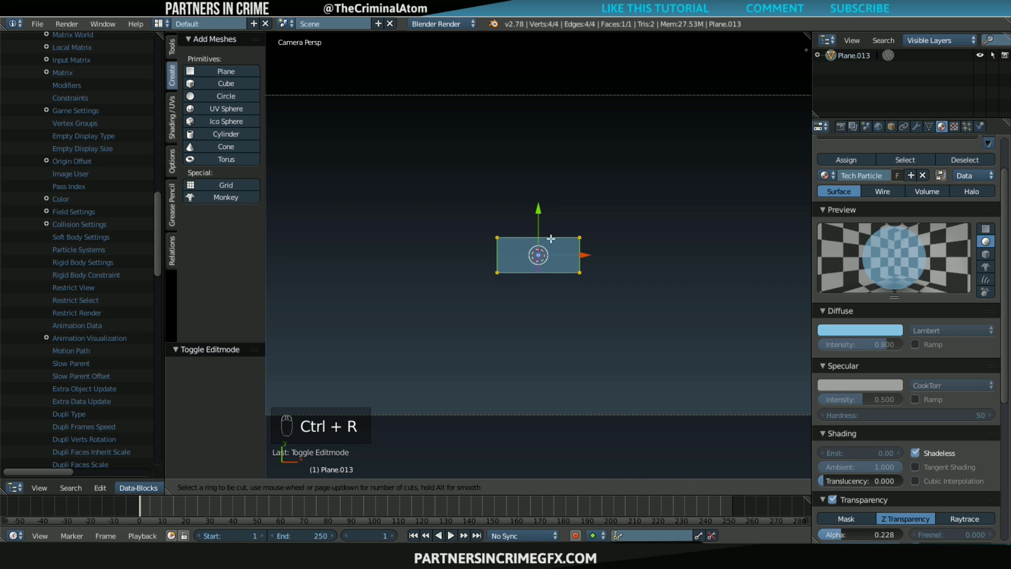
pyautogui.click(541, 238)
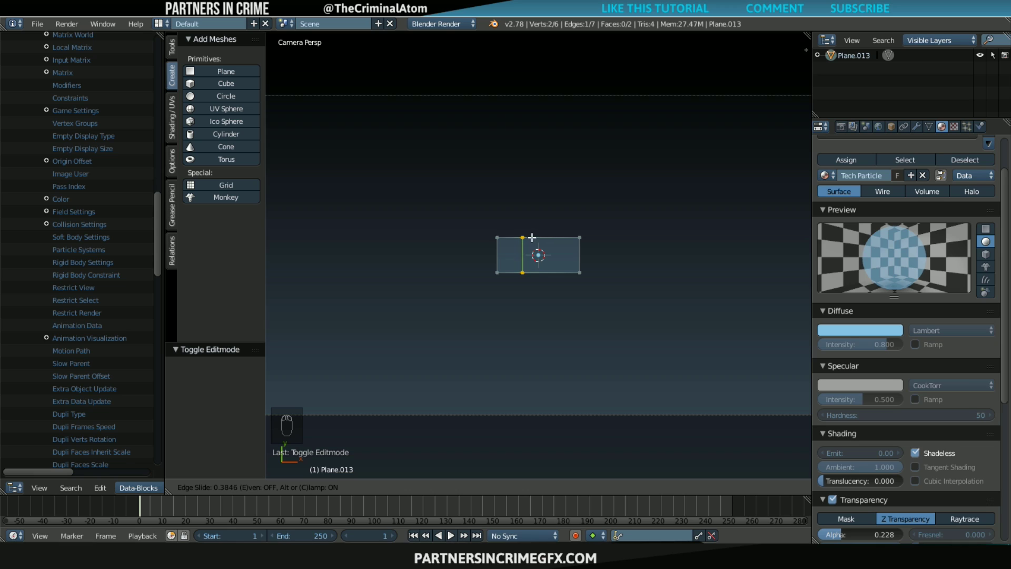
pyautogui.click(532, 238)
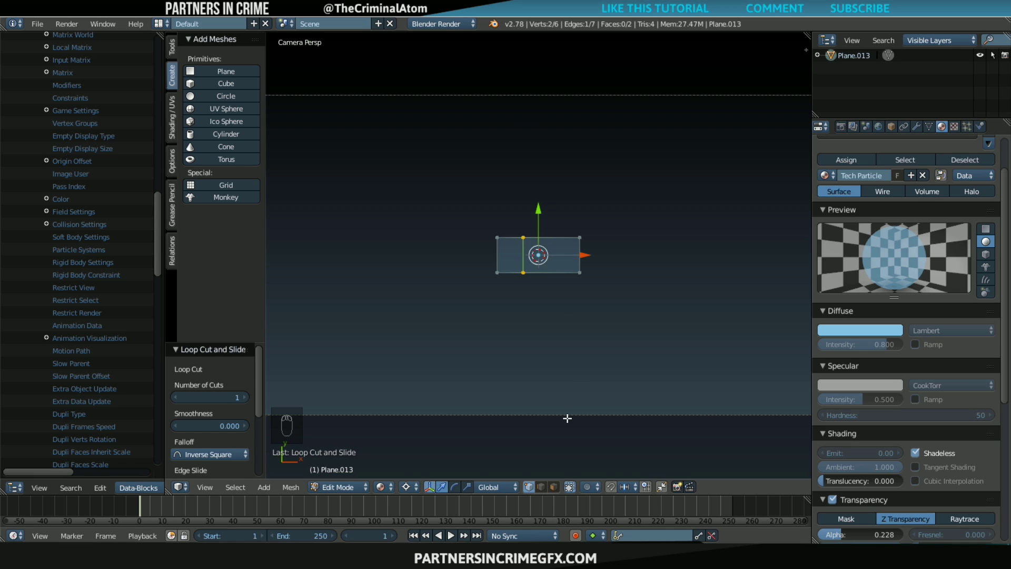
# - Extrude the upper edge of the rectangle's narrow section about 0.092 upward along Y to form a folder-like tab
pyautogui.click(543, 488)
pyautogui.rightClick(515, 226)
pyautogui.rightClick(510, 232)
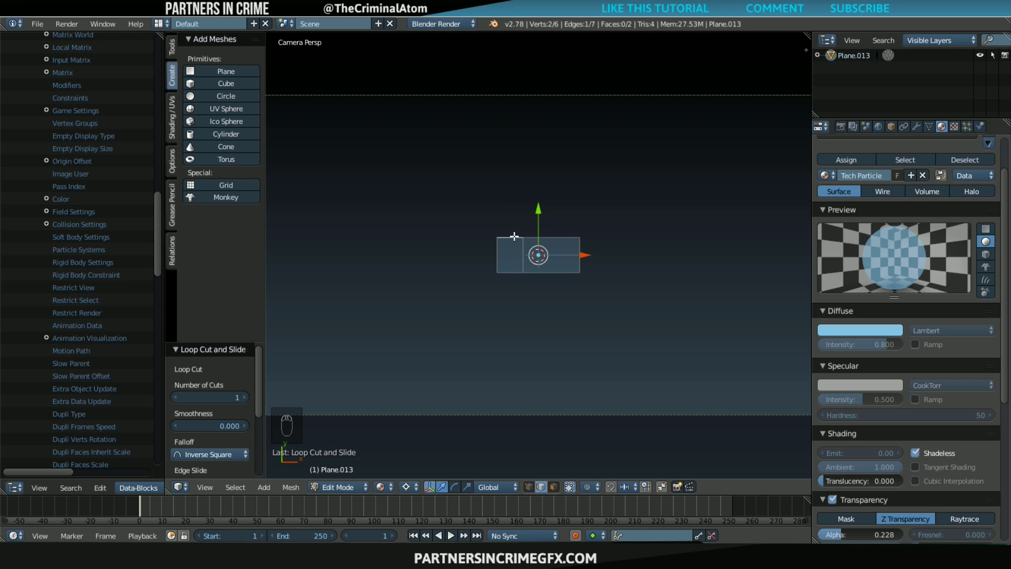
pyautogui.press('e')
pyautogui.rightClick(556, 243)
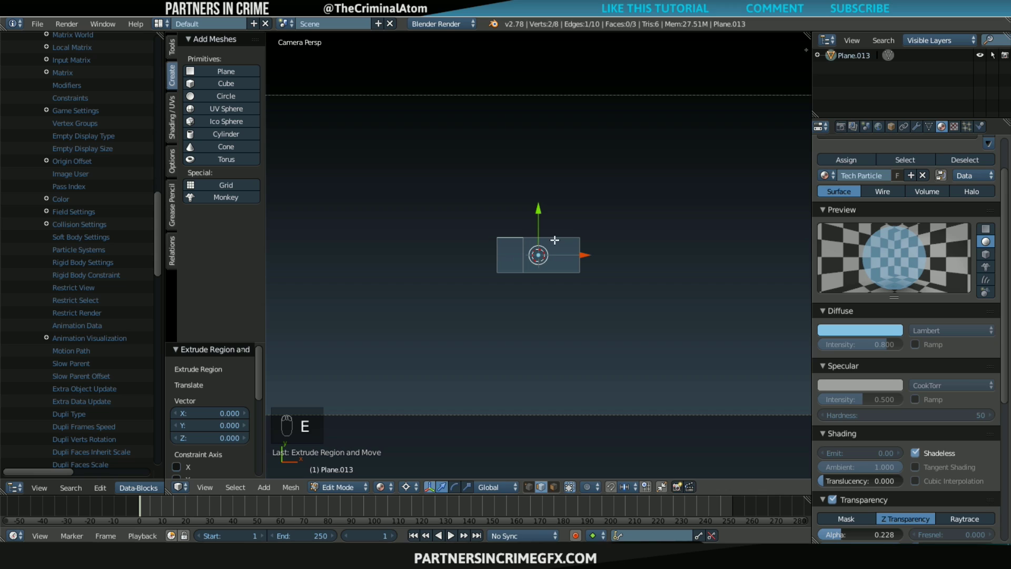
pyautogui.press('e')
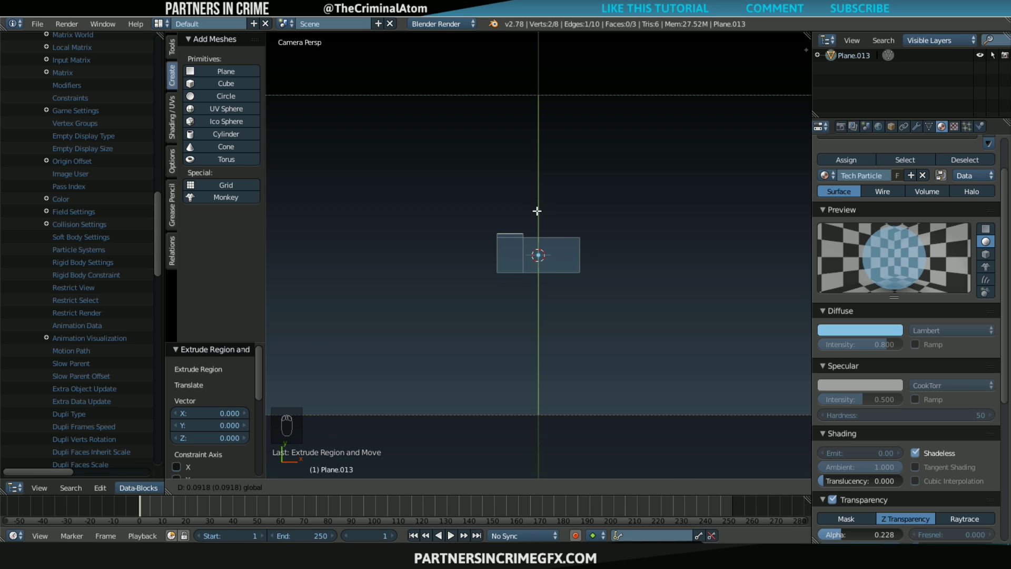
pyautogui.click(536, 211)
pyautogui.press('Tab')
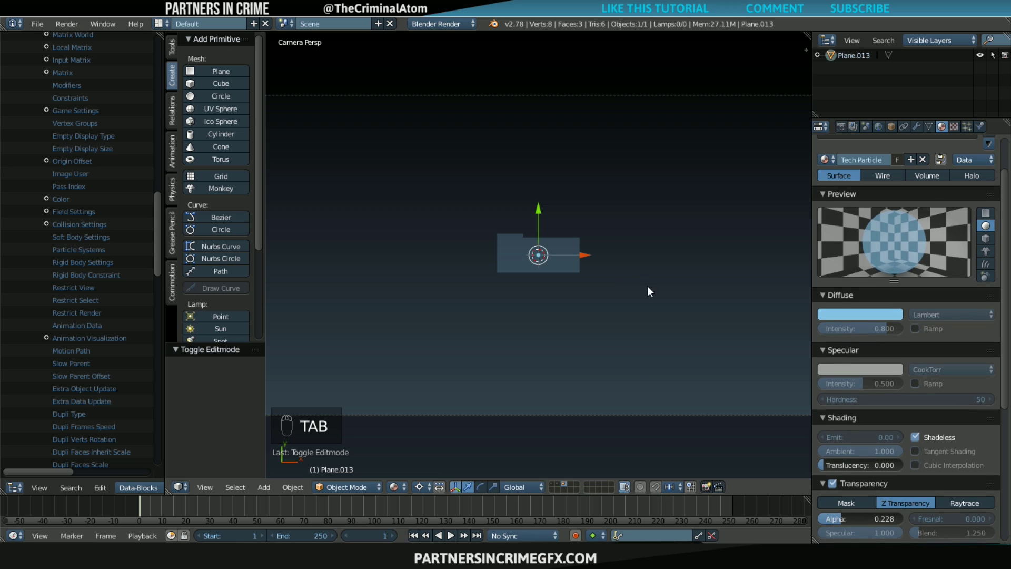
# - Duplicate the tabbed shape and place the copy offset about -2.326 in X and -1.613 in Y
pyautogui.scroll(-2, 650, 285)
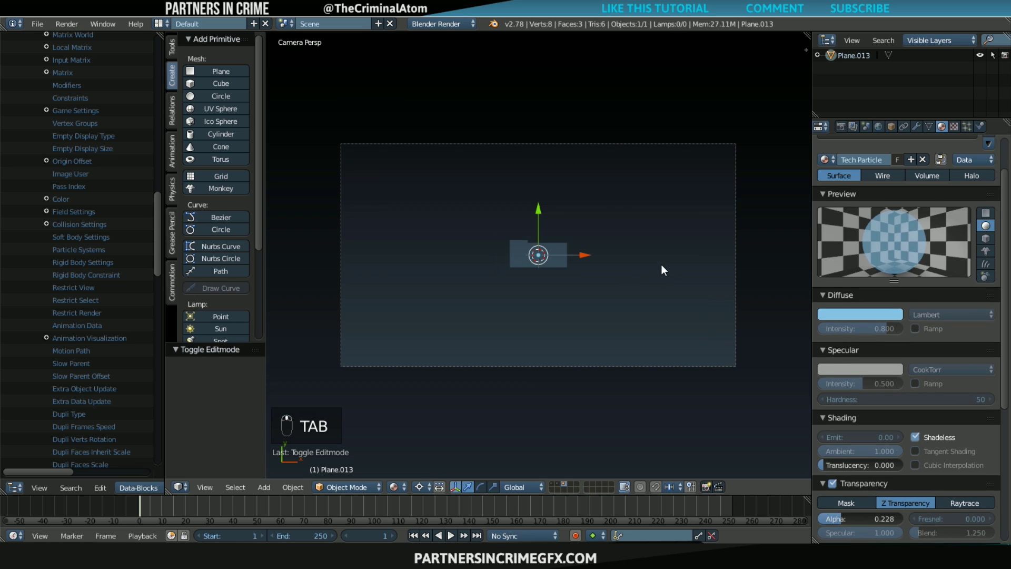
pyautogui.scroll(-1, 661, 265)
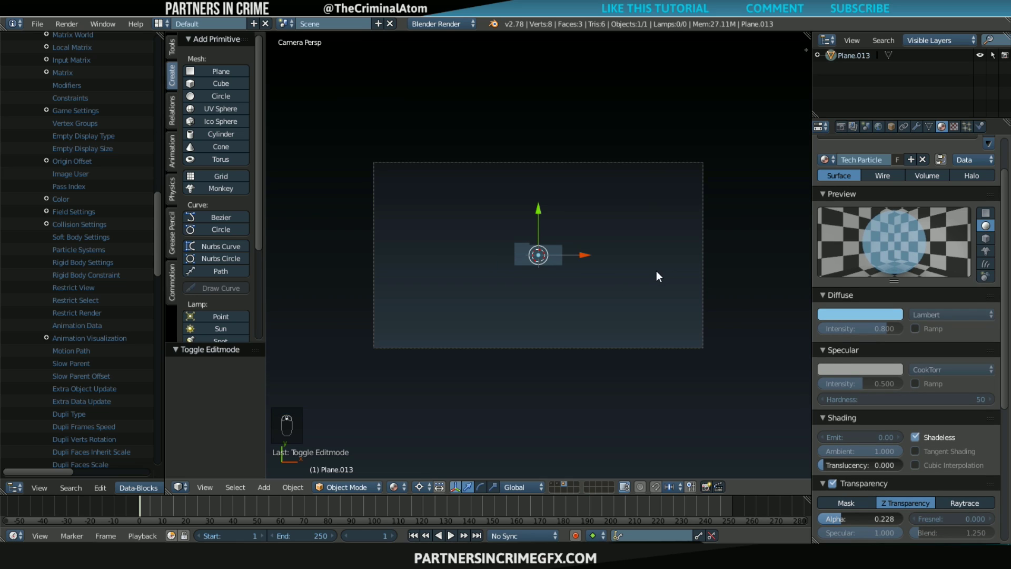
pyautogui.hotkey('shift', 'd')
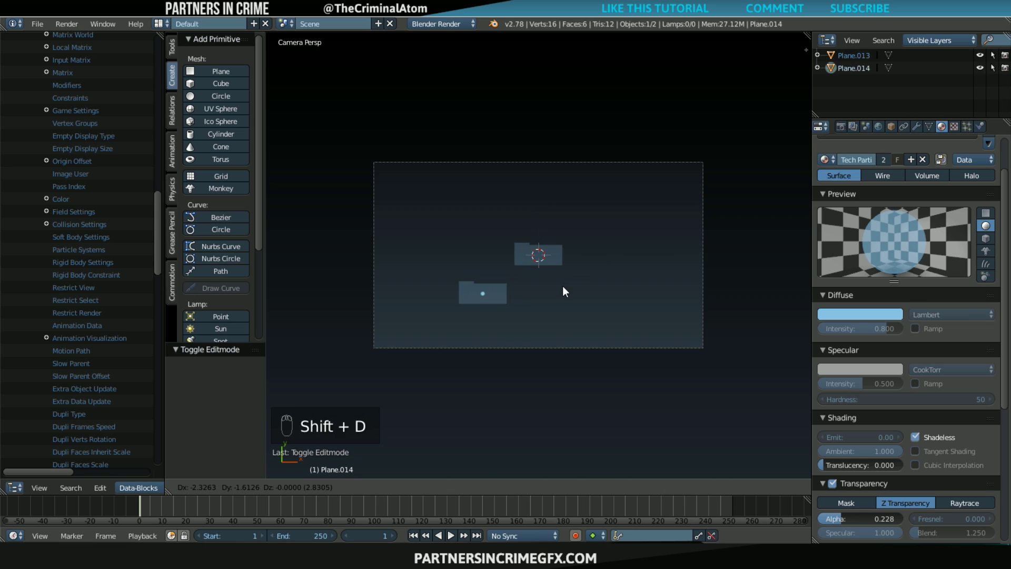
pyautogui.click(563, 286)
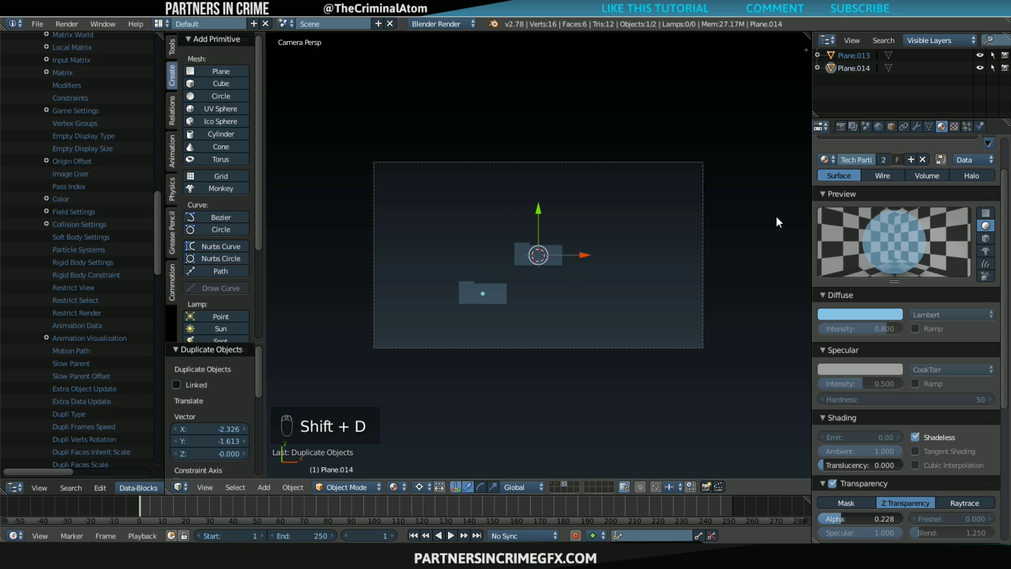
# - Give the duplicate its own material copy and set its diffuse color to teal (R 0.149, G 0.800, B 0.755)
pyautogui.click(911, 160)
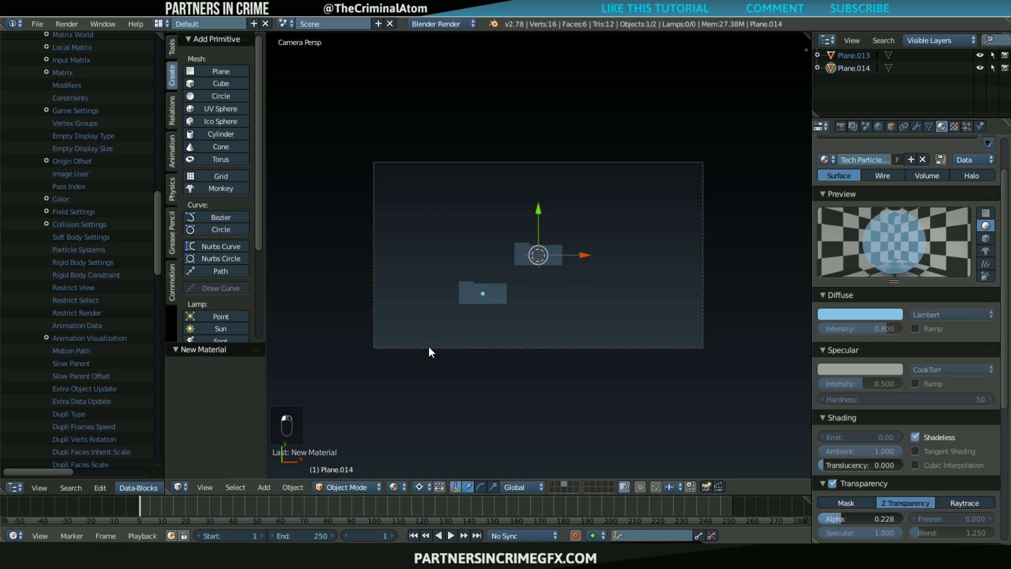
pyautogui.scroll(1, 429, 346)
pyautogui.click(880, 311)
pyautogui.moveTo(855, 219); pyautogui.dragTo(839, 168)
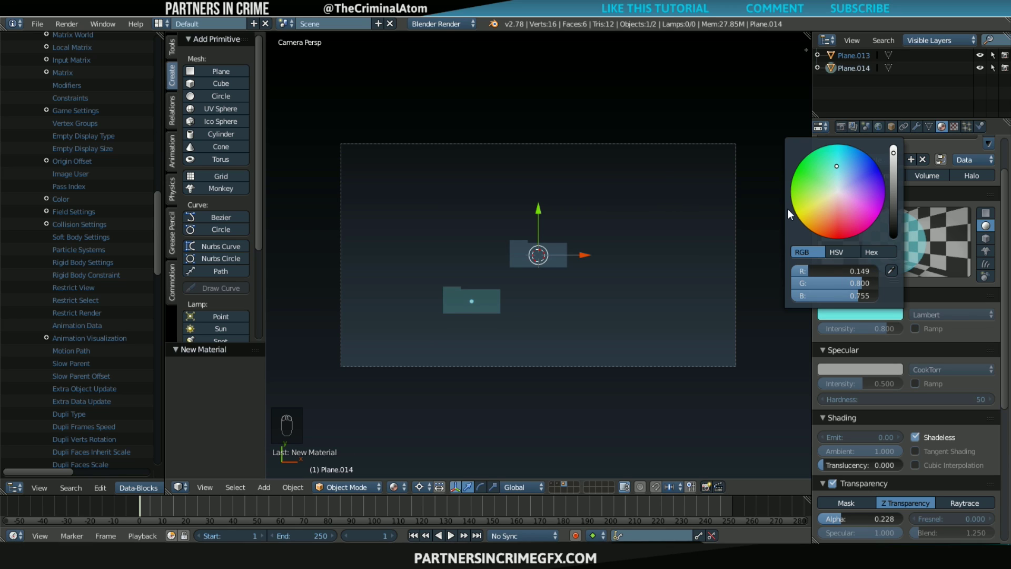
# - With the pivot set to Median Point, move the teal shape's inner corner vertex about 0.261 along X to slant the tab
pyautogui.scroll(1, 459, 317)
pyautogui.press('Tab')
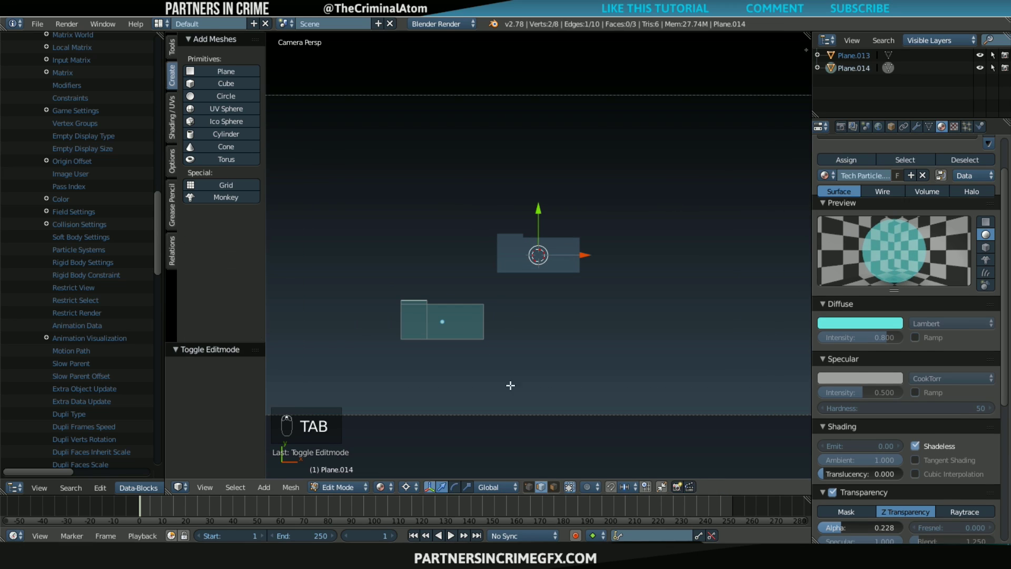
pyautogui.click(530, 487)
pyautogui.rightClick(427, 303)
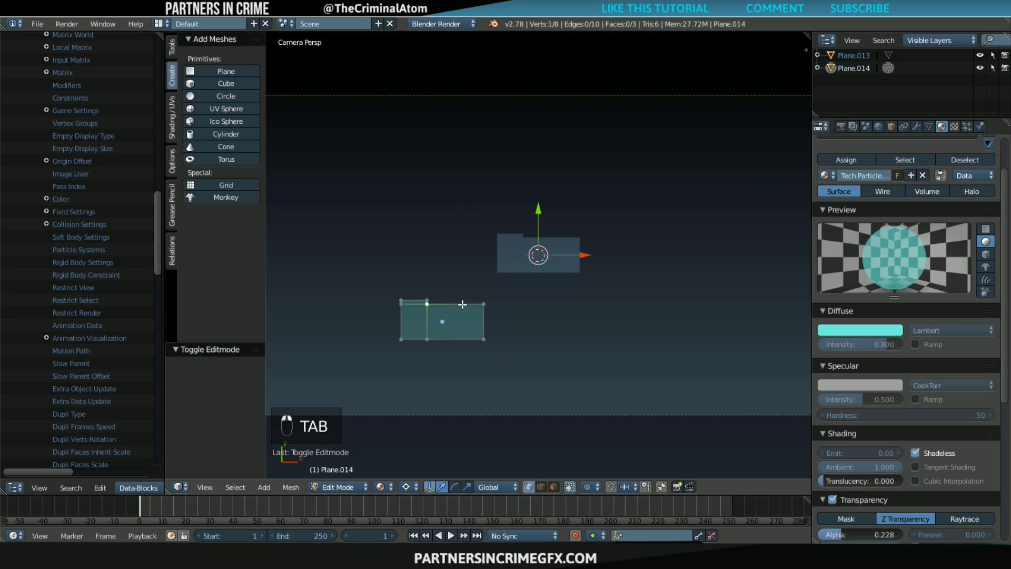
pyautogui.click(405, 487)
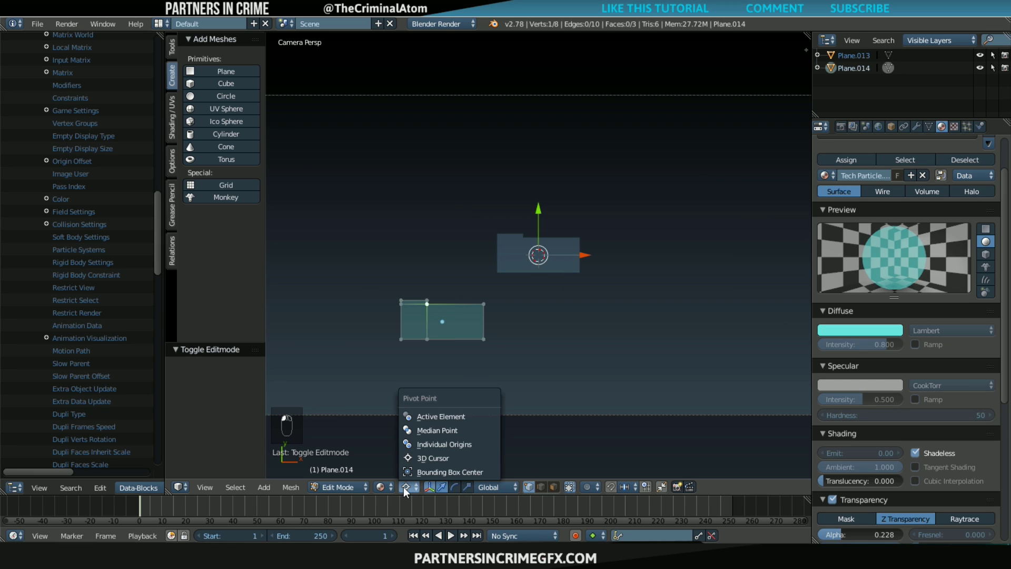
pyautogui.click(439, 416)
pyautogui.click(415, 486)
pyautogui.click(447, 429)
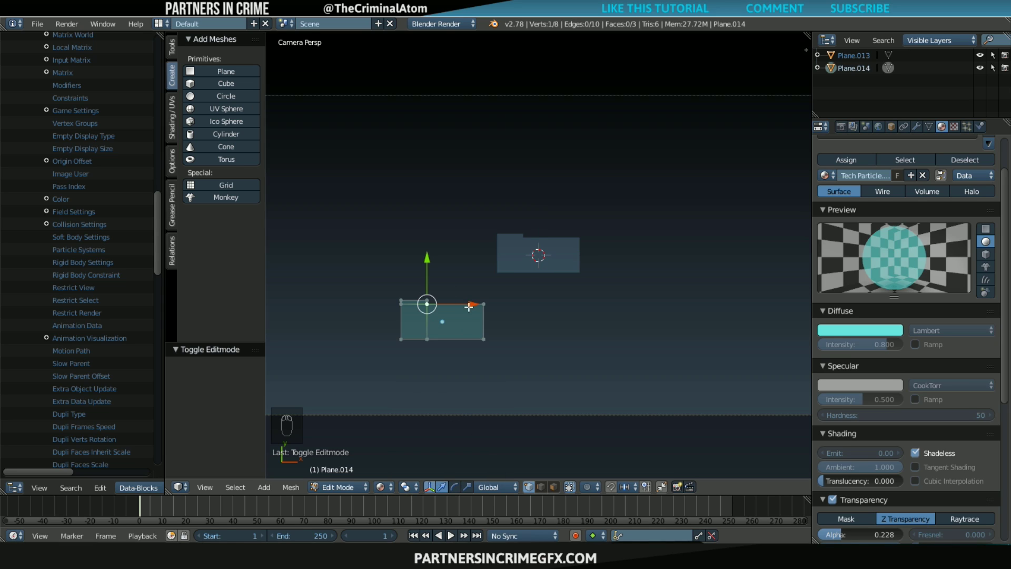
pyautogui.moveTo(470, 305); pyautogui.dragTo(484, 332)
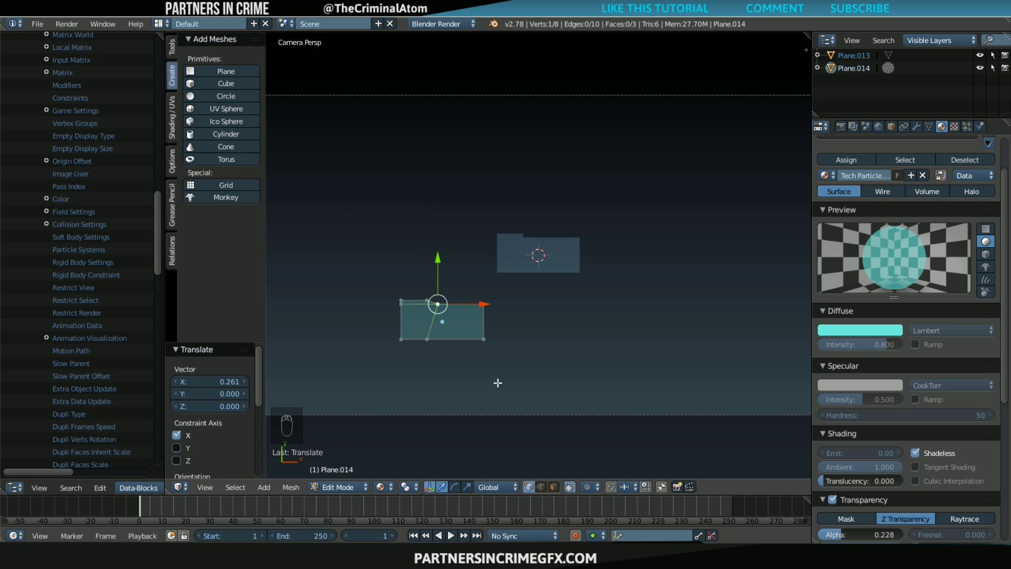
pyautogui.scroll(2, 474, 351)
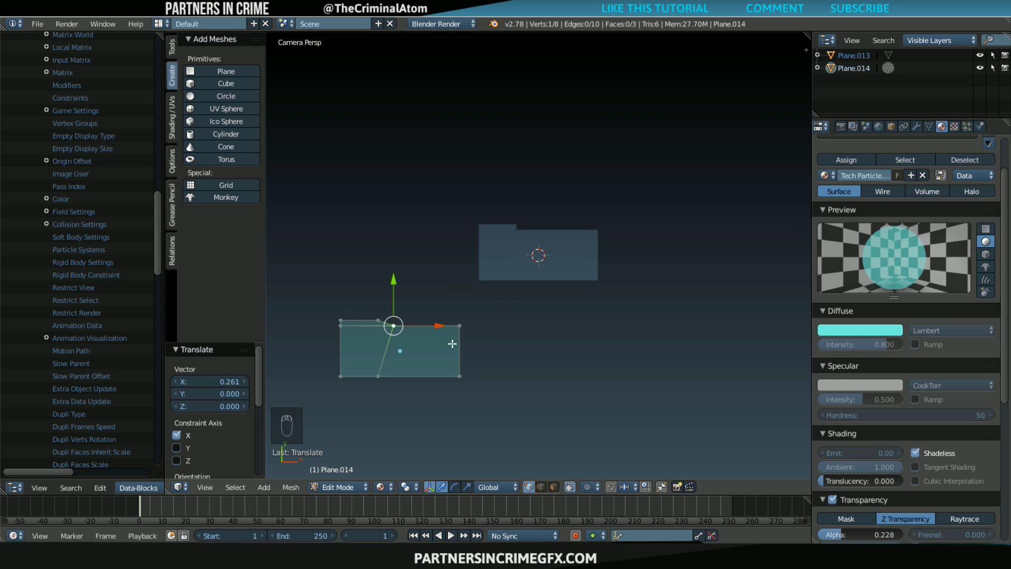
pyautogui.press('Tab')
# - Duplicate the teal shape and place the copy about -0.719 in X and 1.973 in Y from it
pyautogui.scroll(-3, 450, 354)
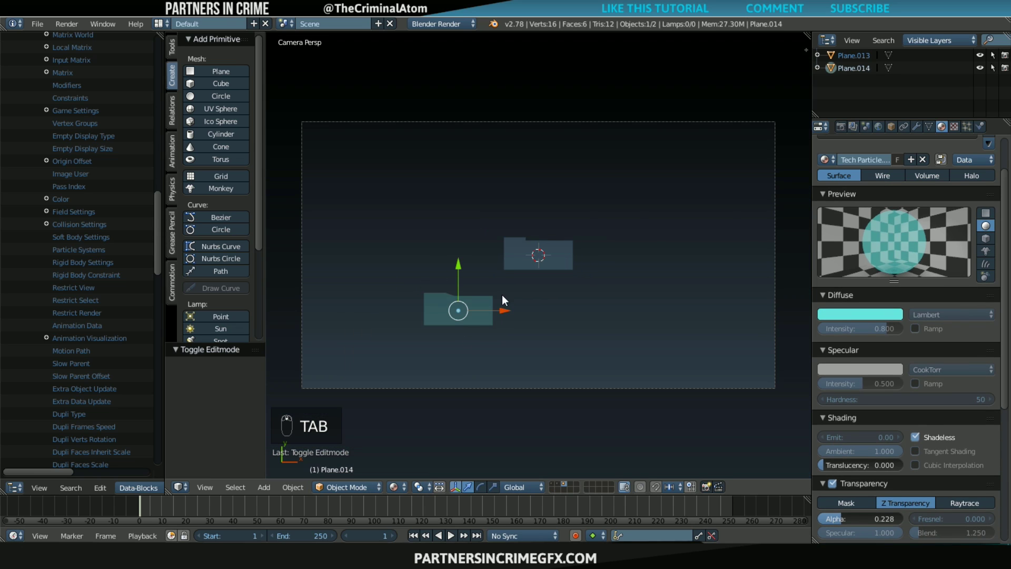
pyautogui.scroll(1, 502, 297)
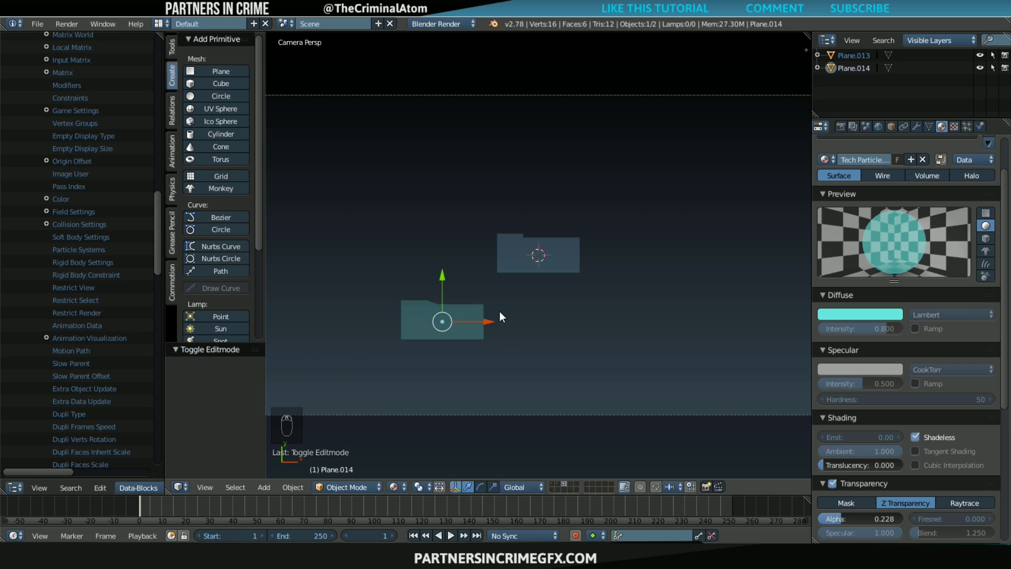
pyautogui.hotkey('shift', 'd')
pyautogui.click(488, 290)
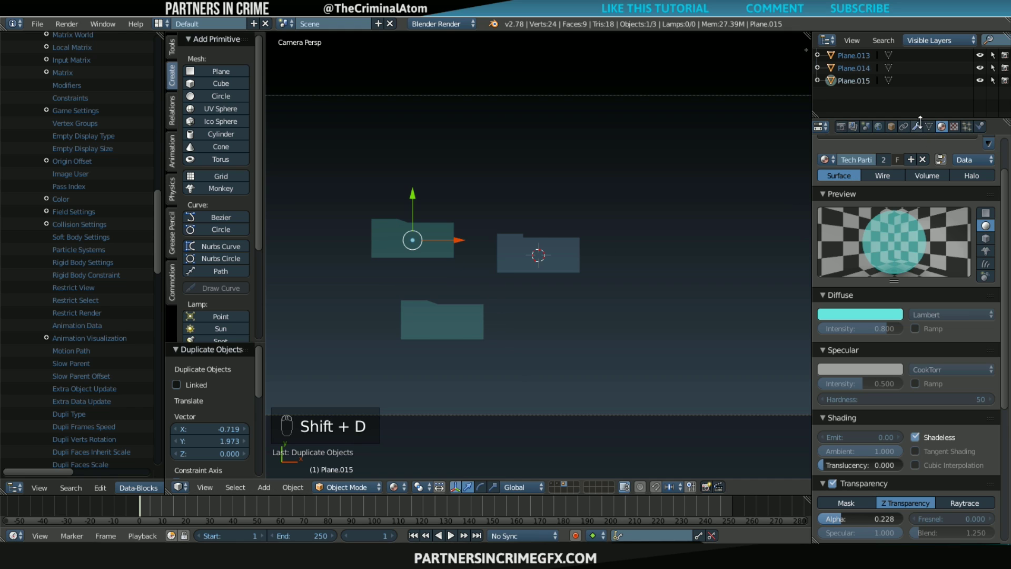
# - Add a Wireframe modifier to the new teal copy
pyautogui.click(917, 124)
pyautogui.click(910, 162)
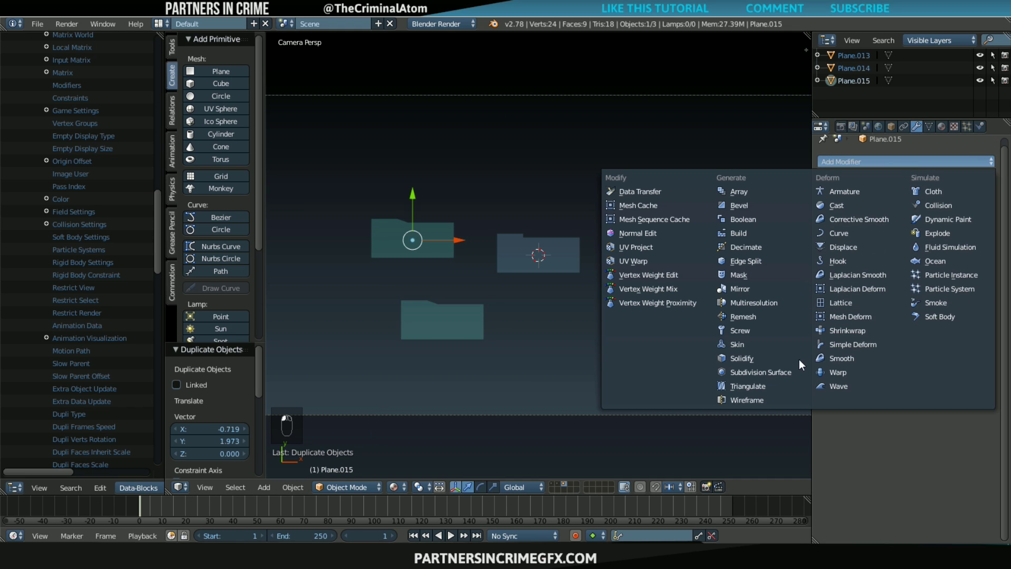
pyautogui.click(772, 400)
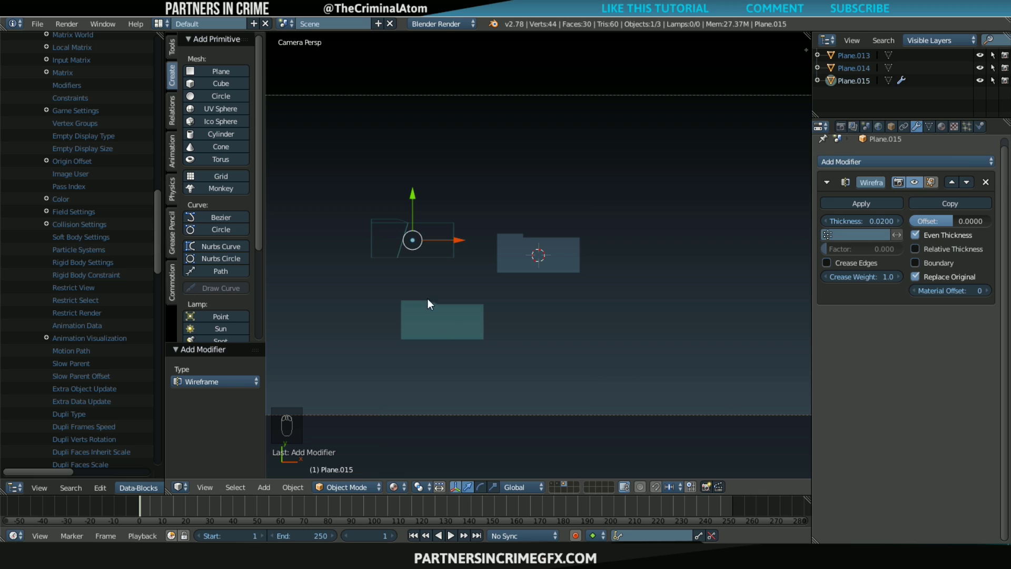
pyautogui.scroll(1, 428, 298)
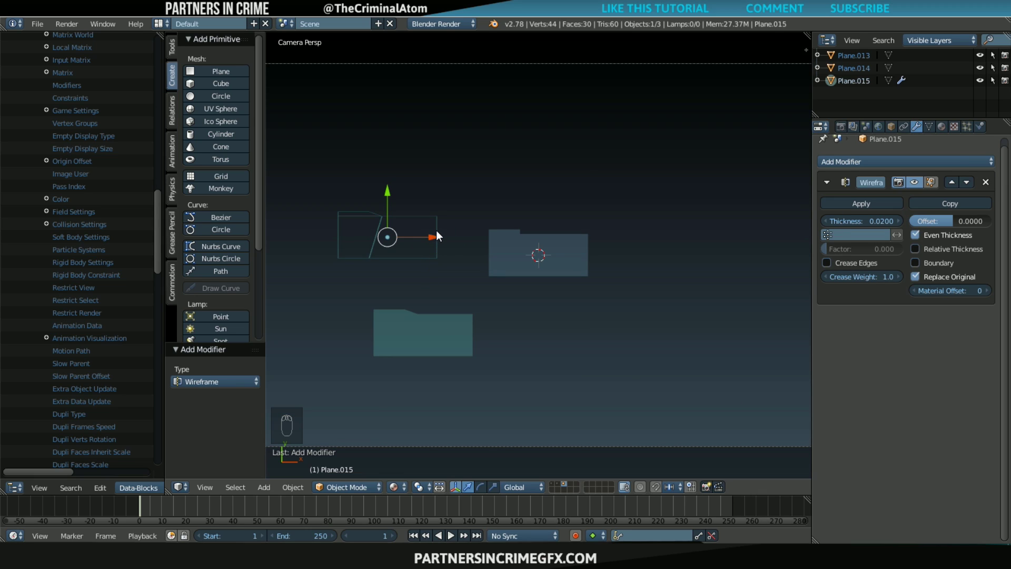
pyautogui.scroll(-1, 437, 235)
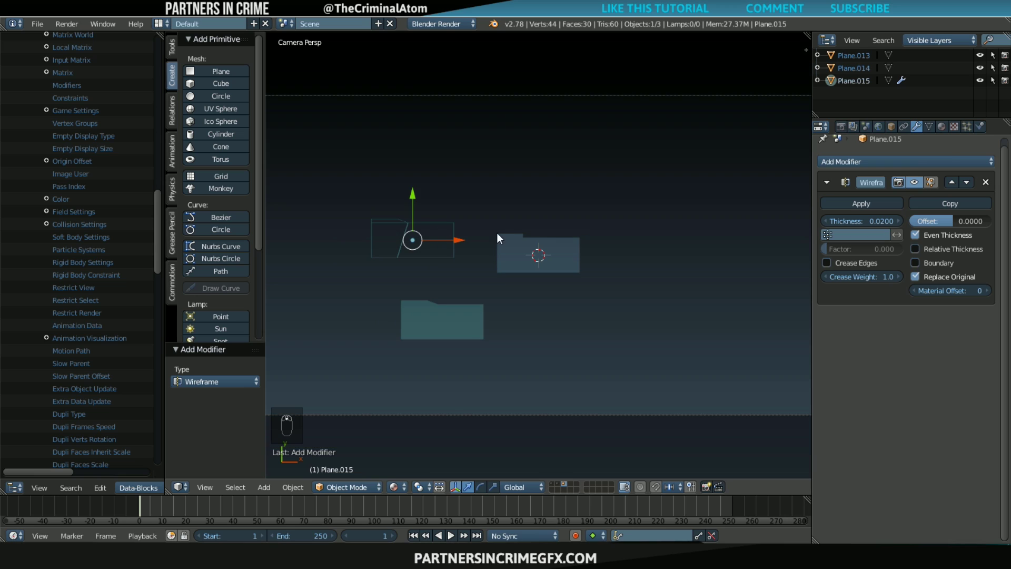
# - Duplicate the wireframe shape, offset about -1.545 in X and -1.316 in Y, and apply the copy's Wireframe modifier
pyautogui.hotkey('shift', 'd')
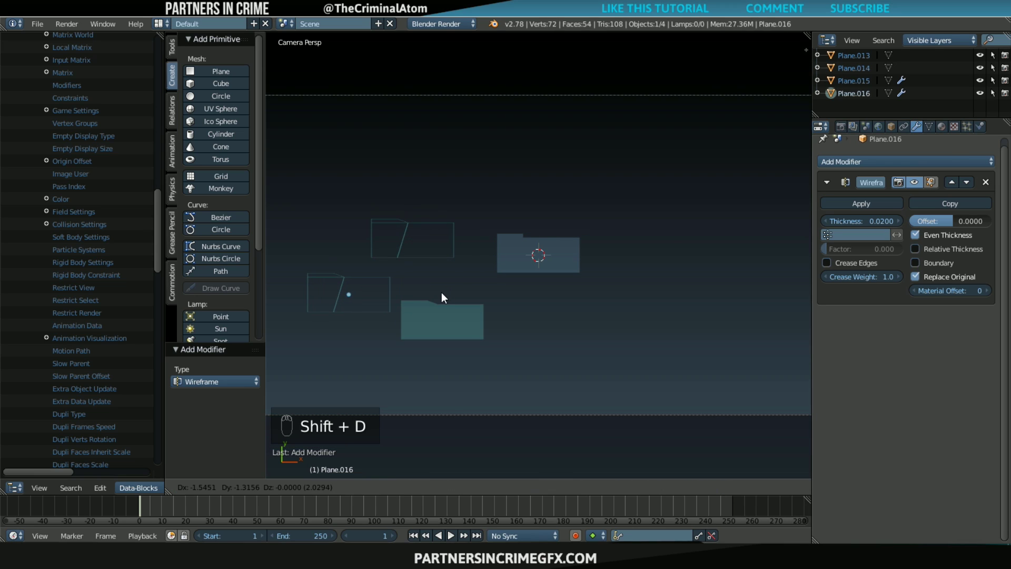
pyautogui.click(442, 293)
pyautogui.hotkey('alt', 'c')
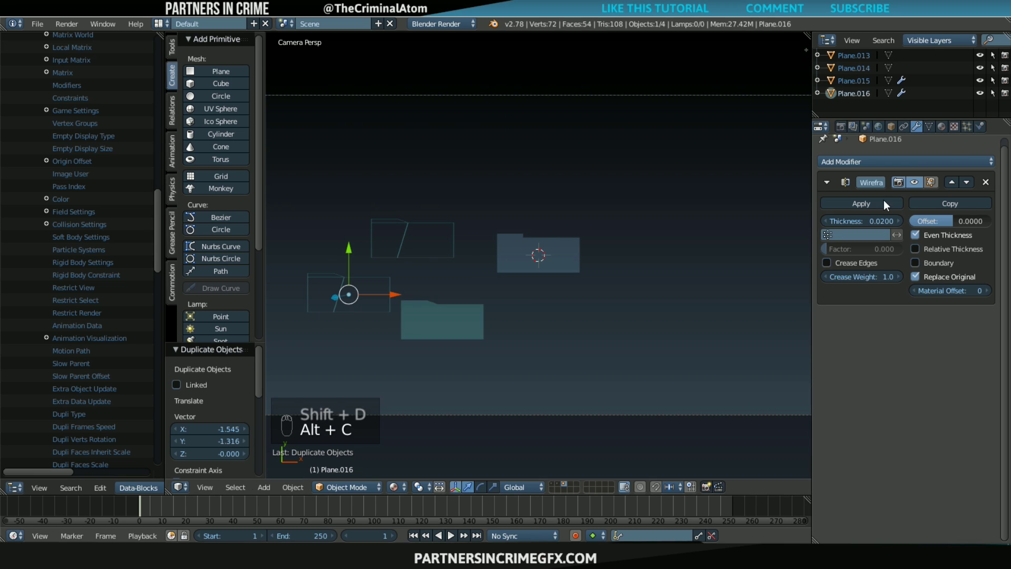
pyautogui.click(851, 202)
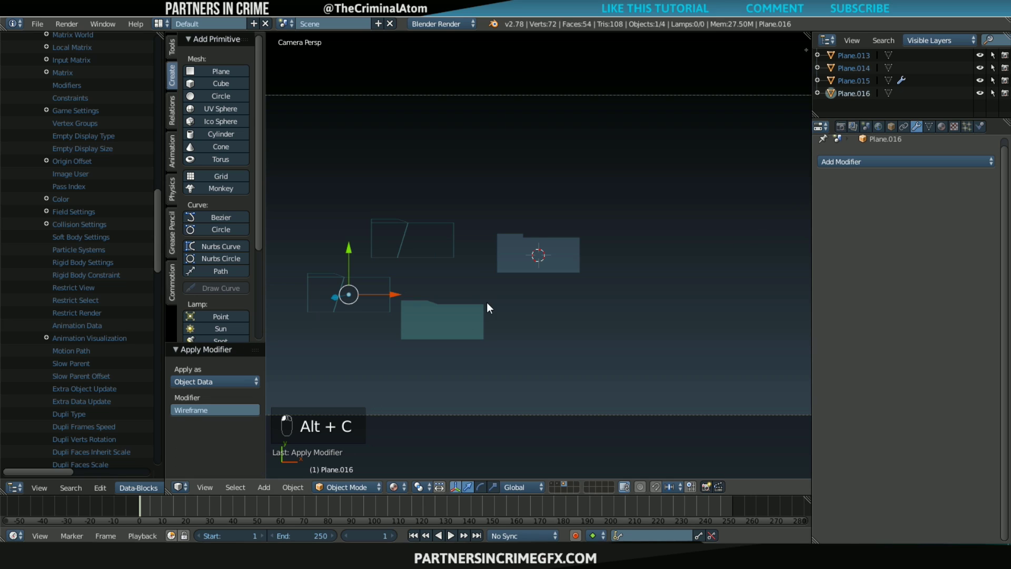
# - Delete the slanted inner divider edges from the applied wireframe copy
pyautogui.press('Tab')
pyautogui.rightClick(343, 277)
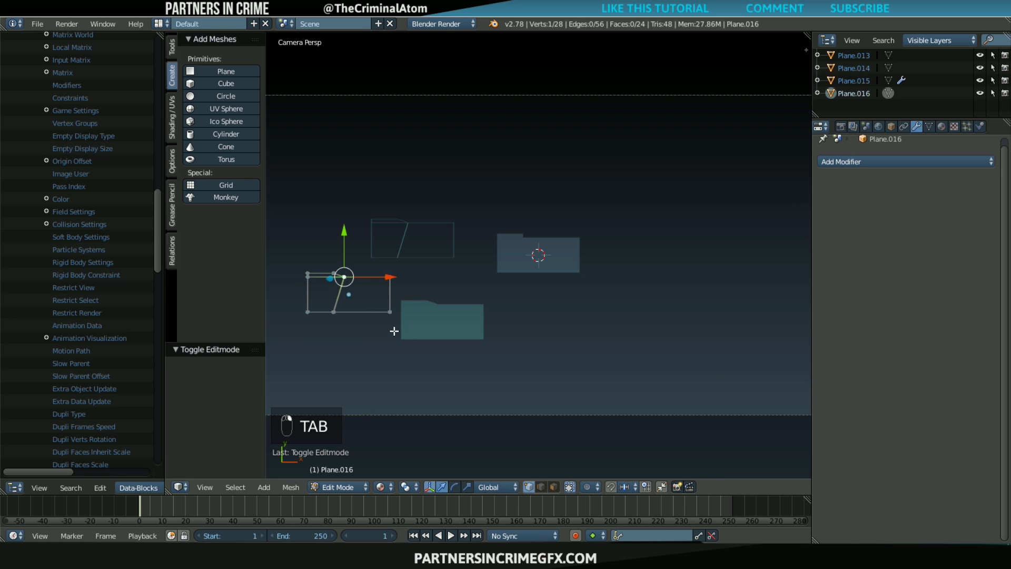
pyautogui.click(539, 487)
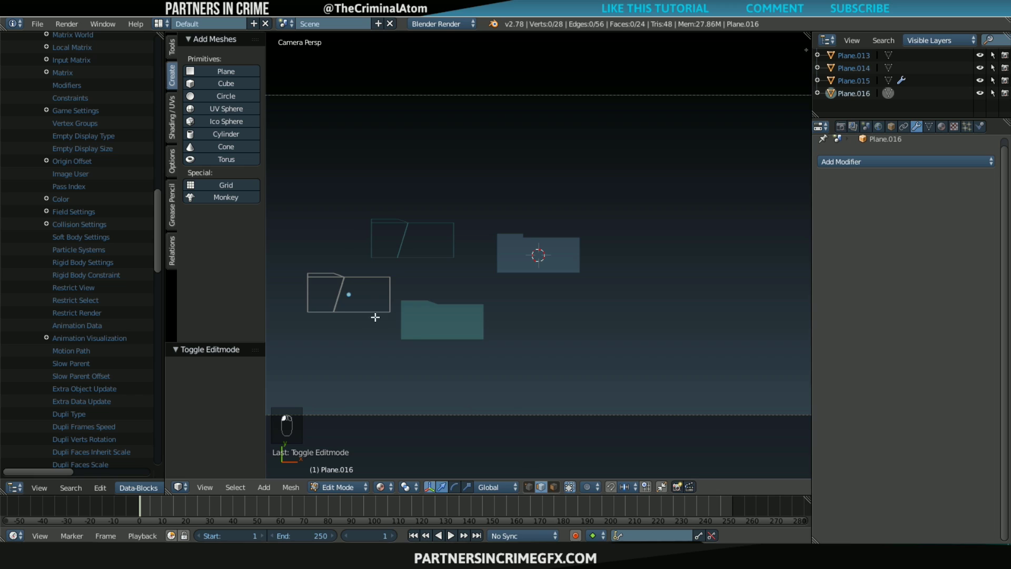
pyautogui.press('b')
pyautogui.moveTo(330, 292); pyautogui.dragTo(349, 299)
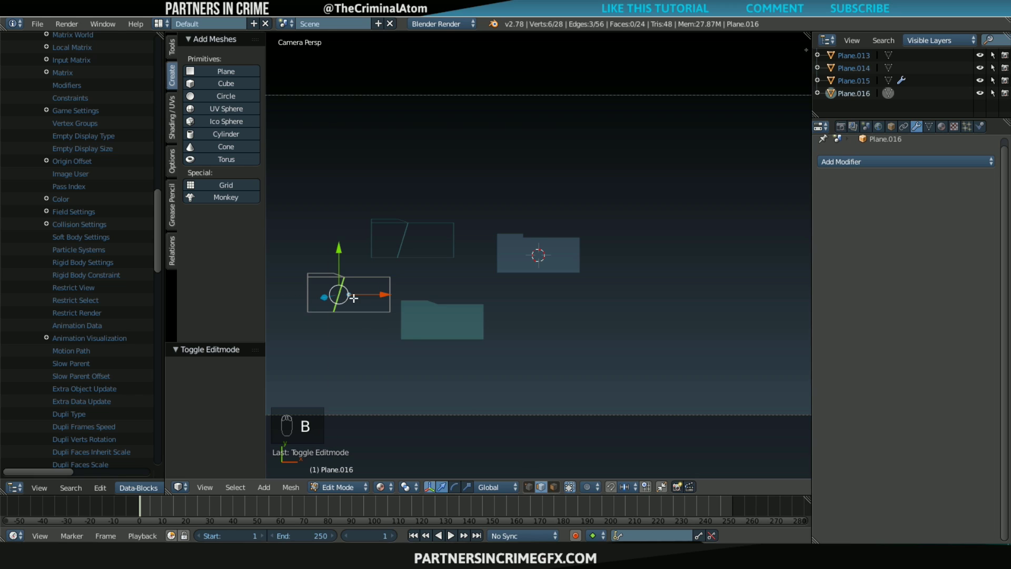
pyautogui.press('x')
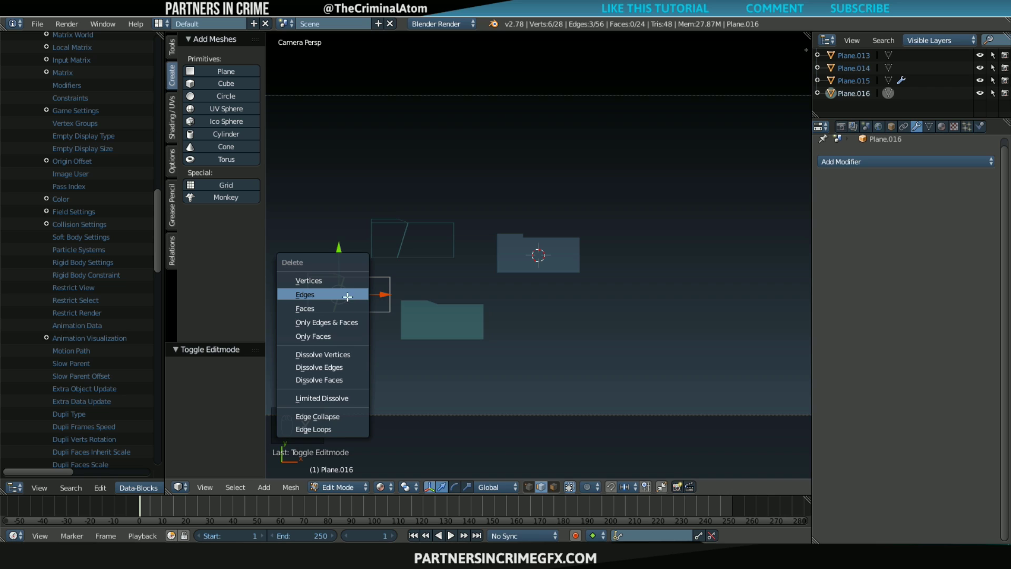
pyautogui.click(347, 296)
pyautogui.rightClick(348, 297)
pyautogui.press('x')
pyautogui.click(344, 296)
pyautogui.press('Tab')
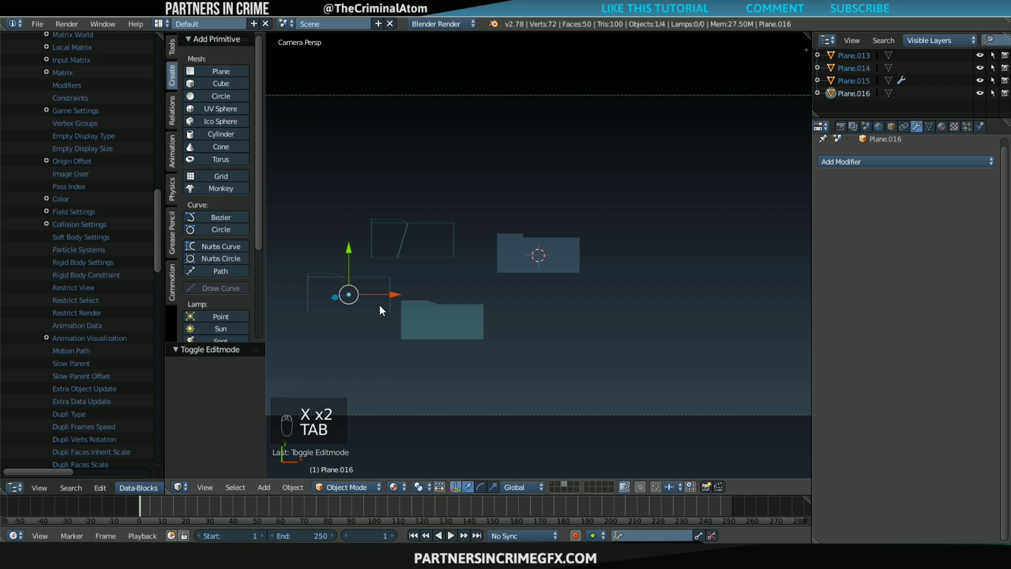
# - Move the wireframe shape that still has its modifier out of the camera frame, about -7.754 in X and -4.626 in Y
pyautogui.scroll(-2, 402, 305)
pyautogui.moveTo(467, 257); pyautogui.dragTo(787, 389, button='right')
pyautogui.scroll(-1, 463, 307)
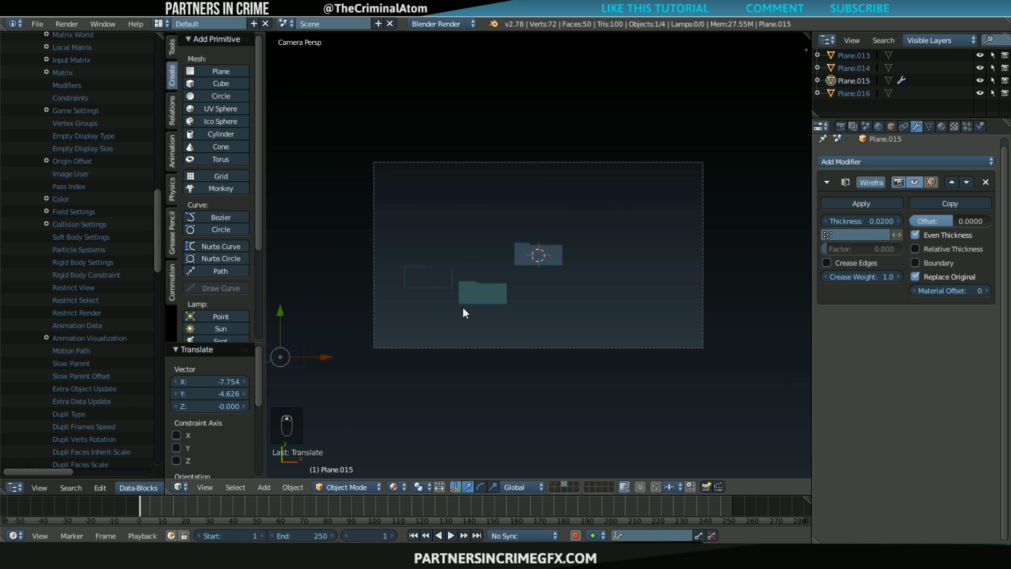
# - Give the wireframe copy without a modifier its own separate copy of the teal material
pyautogui.rightClick(453, 276)
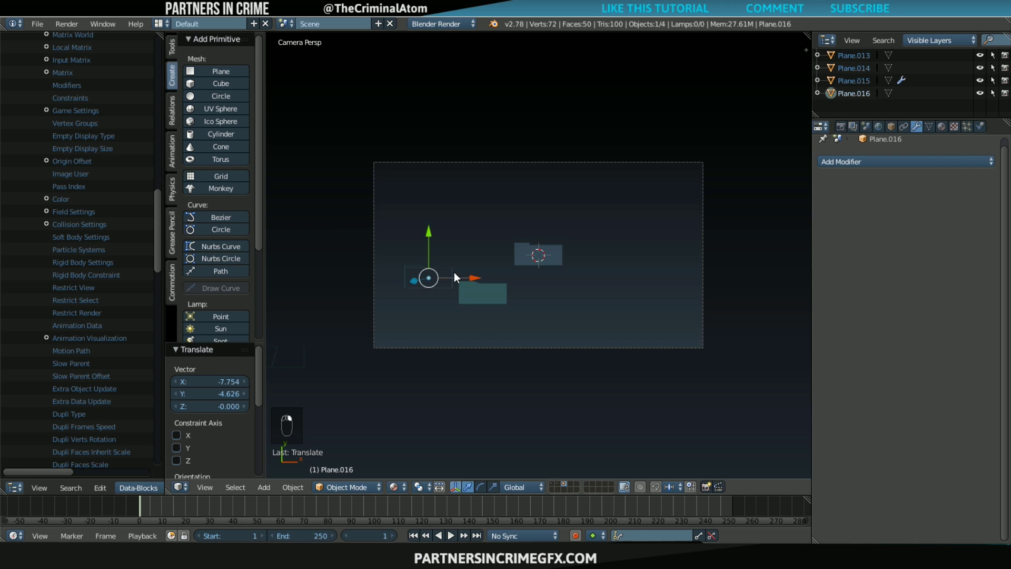
pyautogui.click(940, 126)
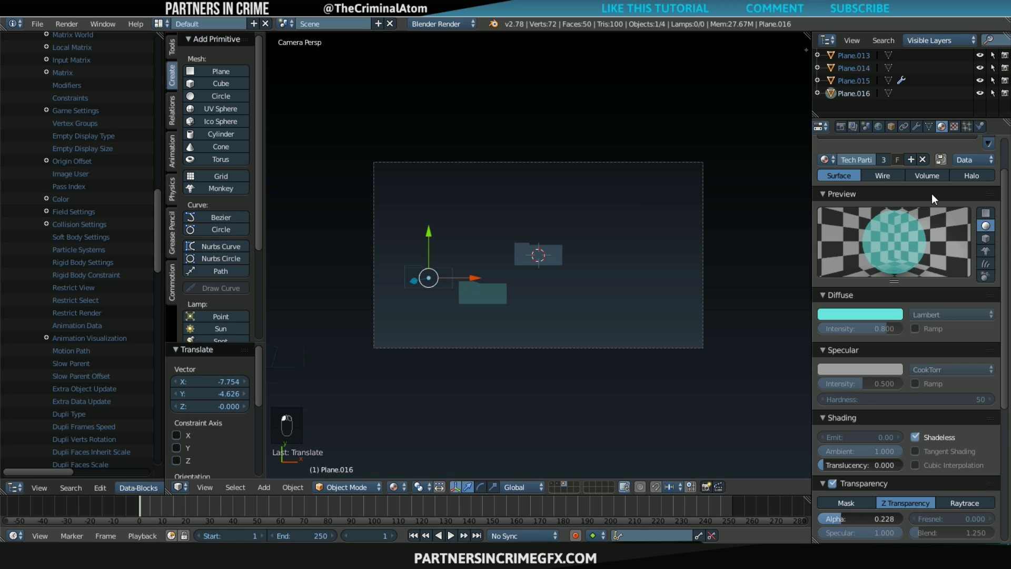
pyautogui.click(909, 159)
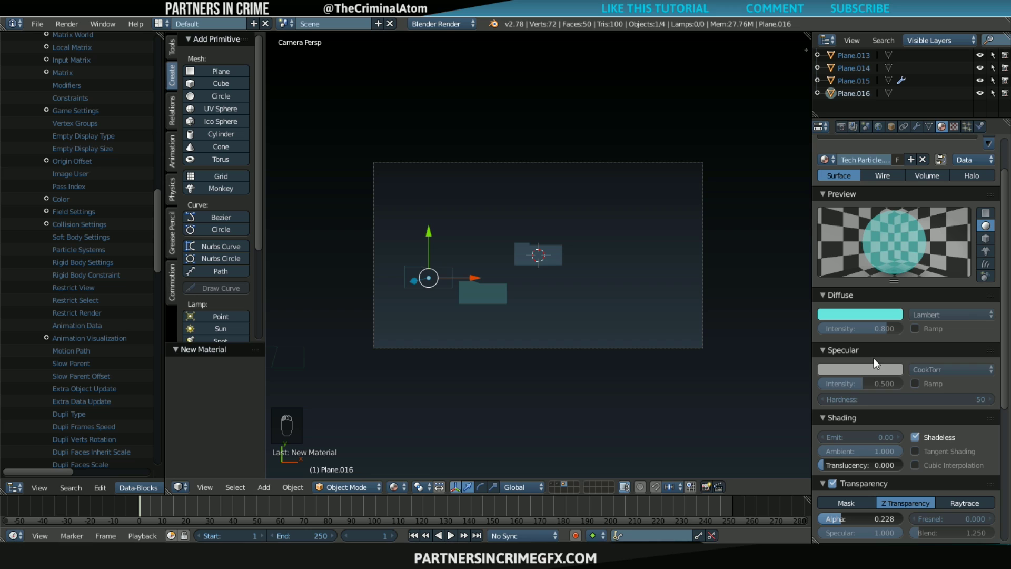
# - Change the diffuse colour of the wireframe copy's own material to bright light blue
pyautogui.click(863, 314)
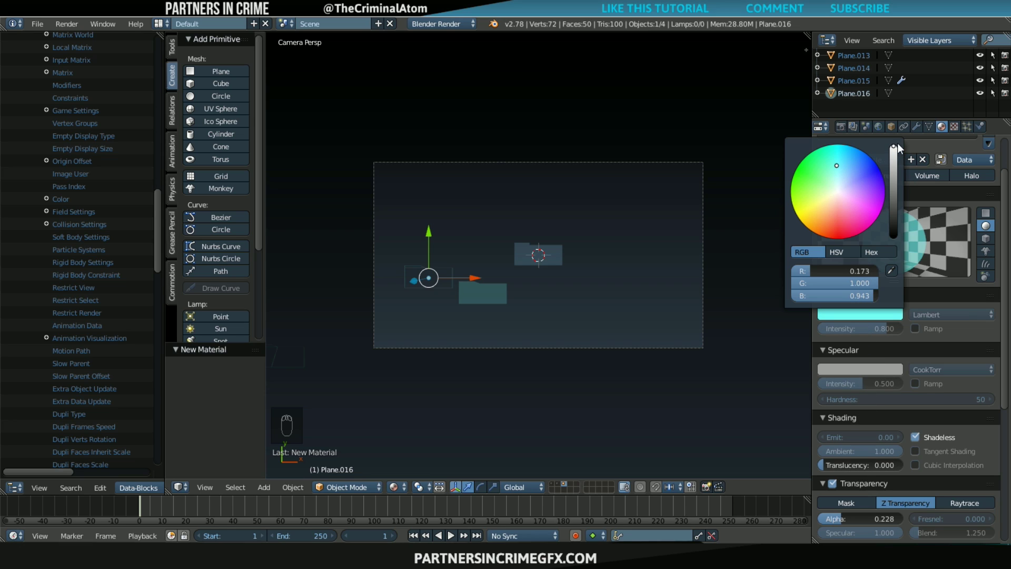
pyautogui.click(891, 316)
pyautogui.moveTo(842, 193); pyautogui.dragTo(850, 159)
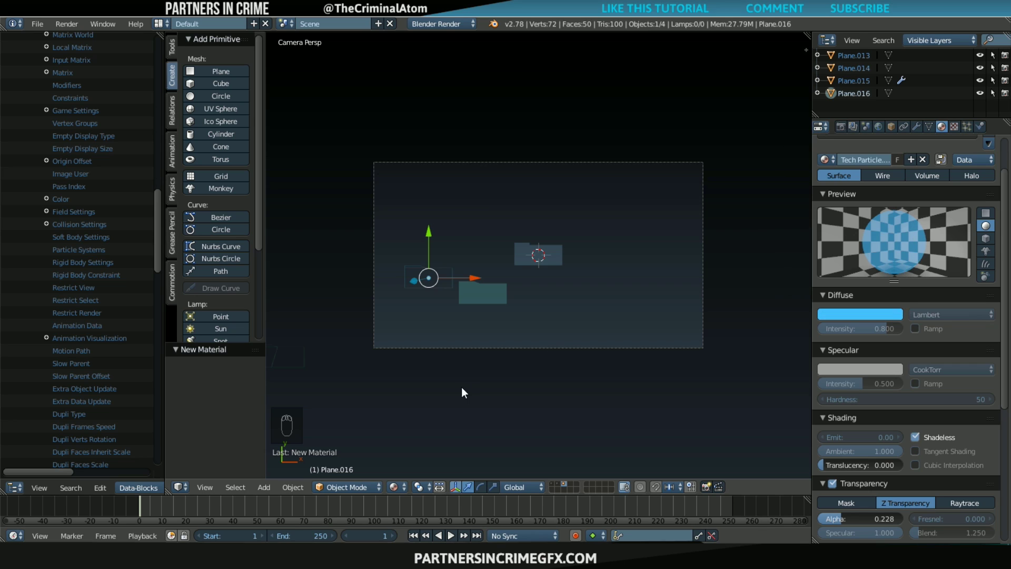
# - Select the three particle shapes inside the camera frame and group them as "Tech Particle Group"
pyautogui.press('b')
pyautogui.moveTo(427, 224); pyautogui.dragTo(547, 318)
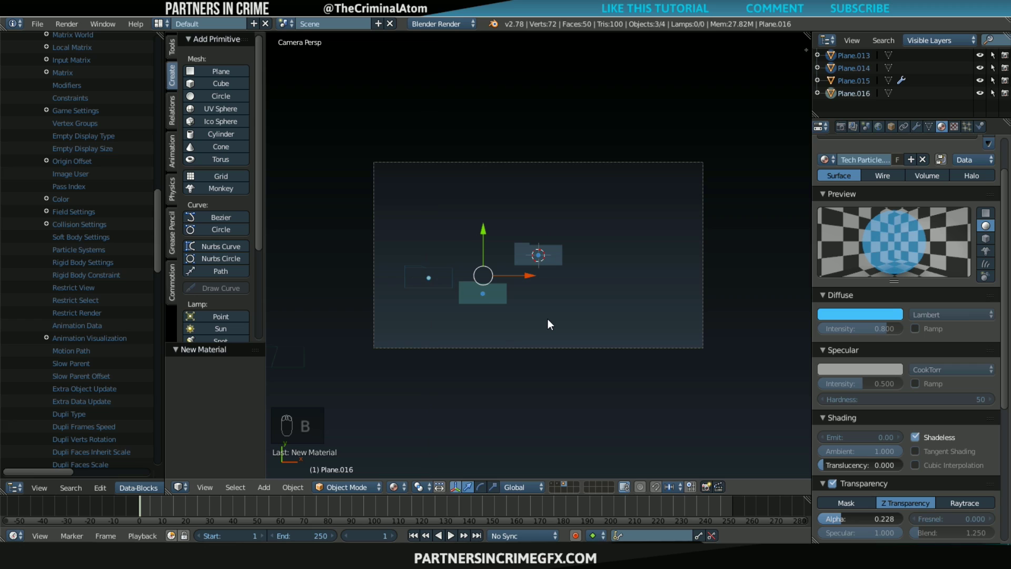
pyautogui.hotkey('ctrl', 'g')
pyautogui.click(207, 380)
pyautogui.write('P')
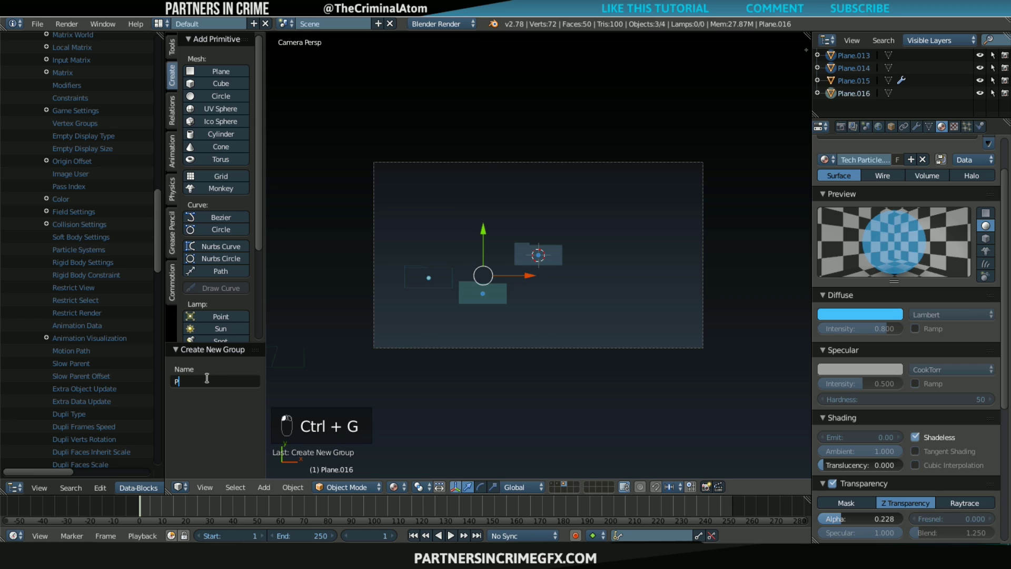
pyautogui.press('BackSpace')
pyautogui.write('Tech')
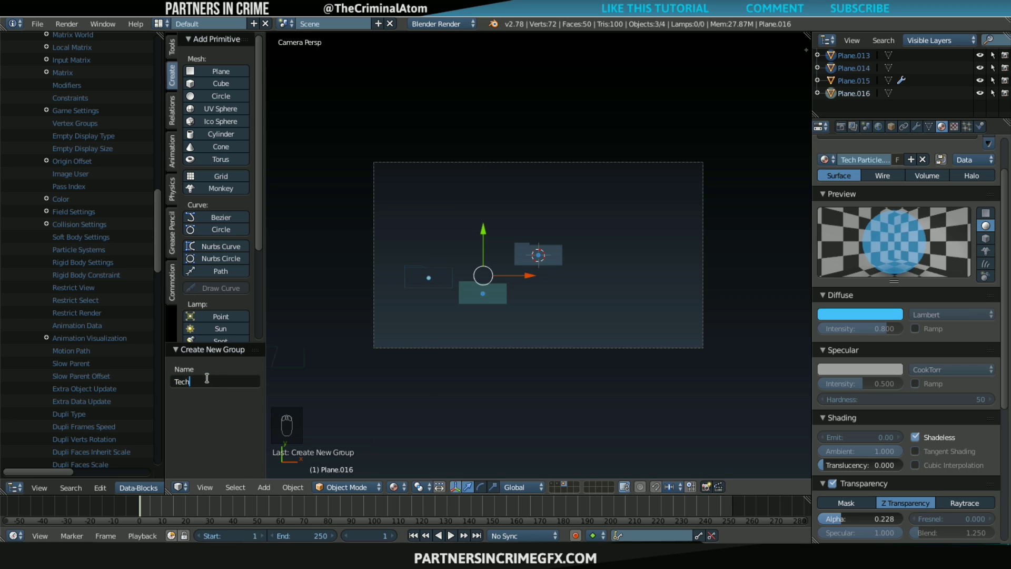
pyautogui.write(' Particle Group')
pyautogui.press('Return')
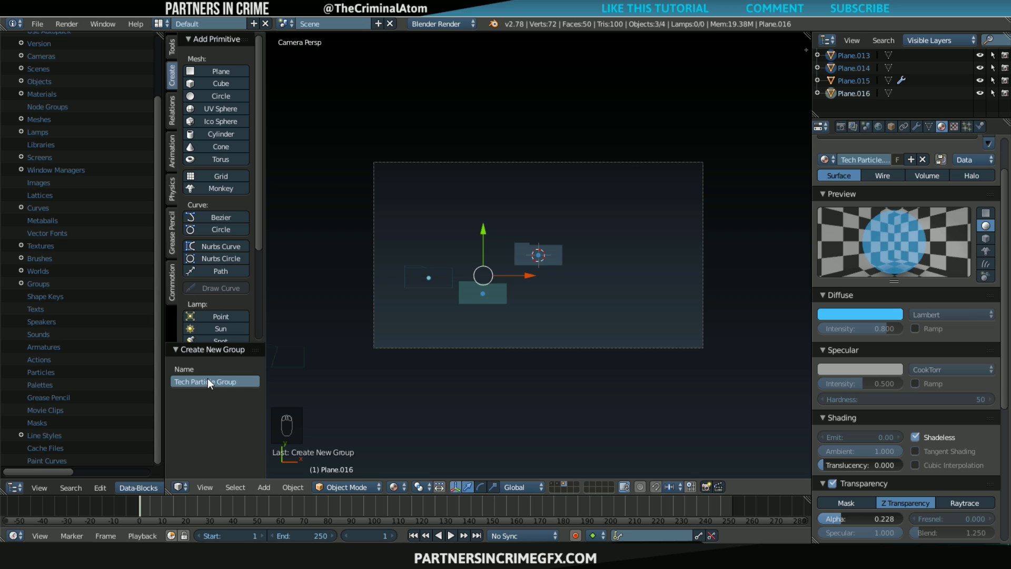
# - Move the grouped particle shapes out of the camera frame, about -9.168 in X and 2.379 in Y
pyautogui.scroll(-1, 567, 308)
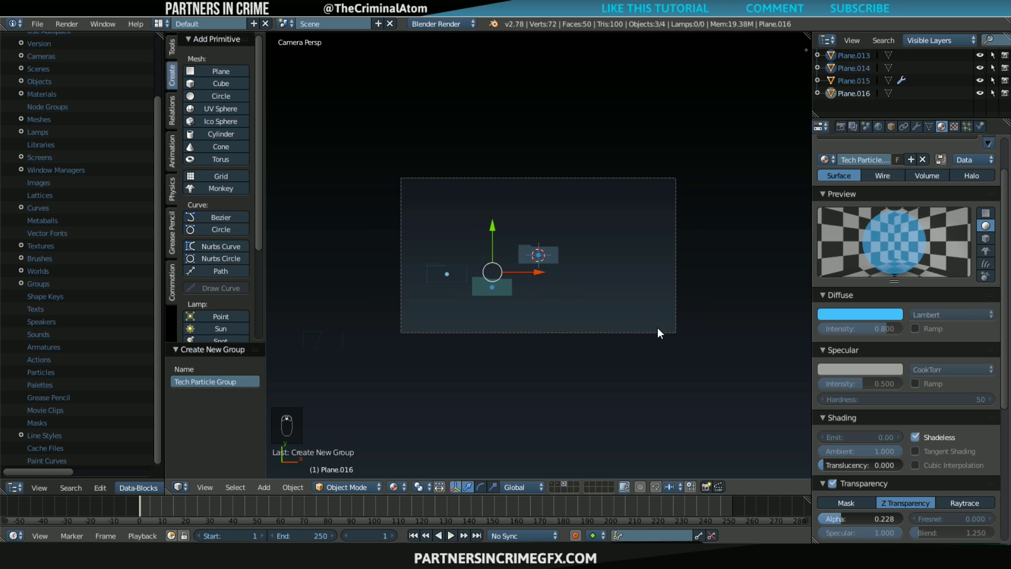
pyautogui.press('g')
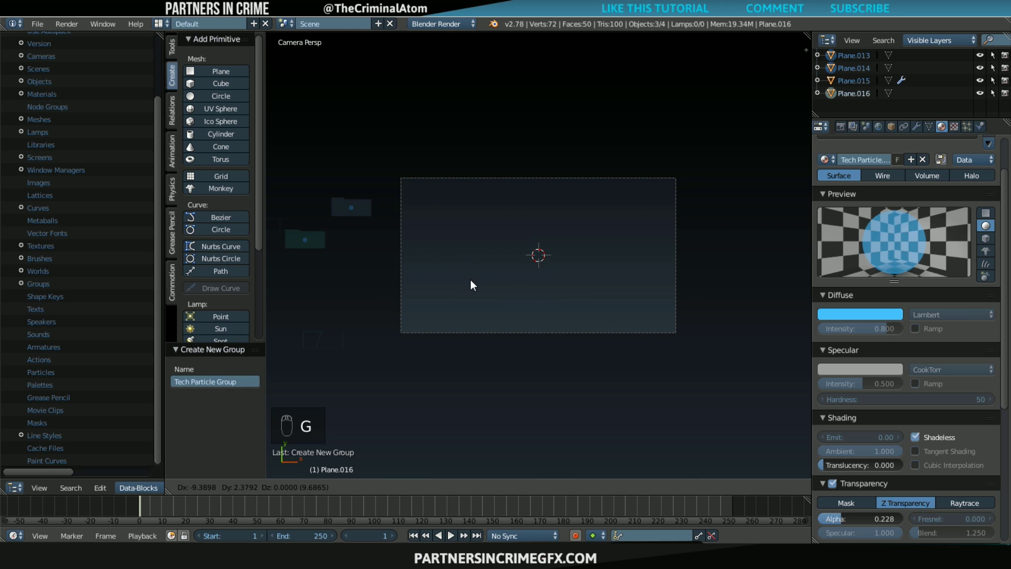
pyautogui.click(476, 280)
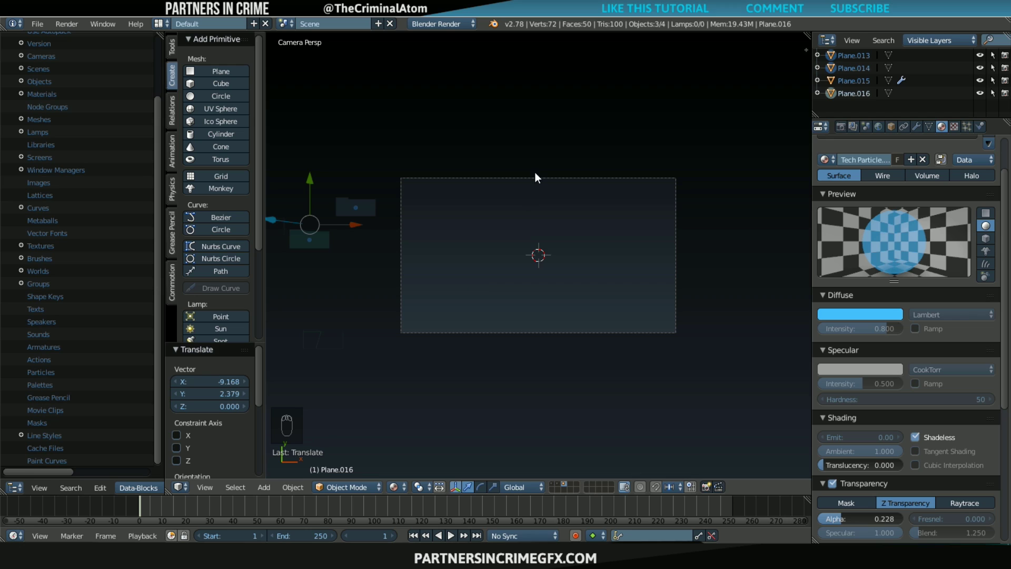
pyautogui.scroll(-3, 592, 316)
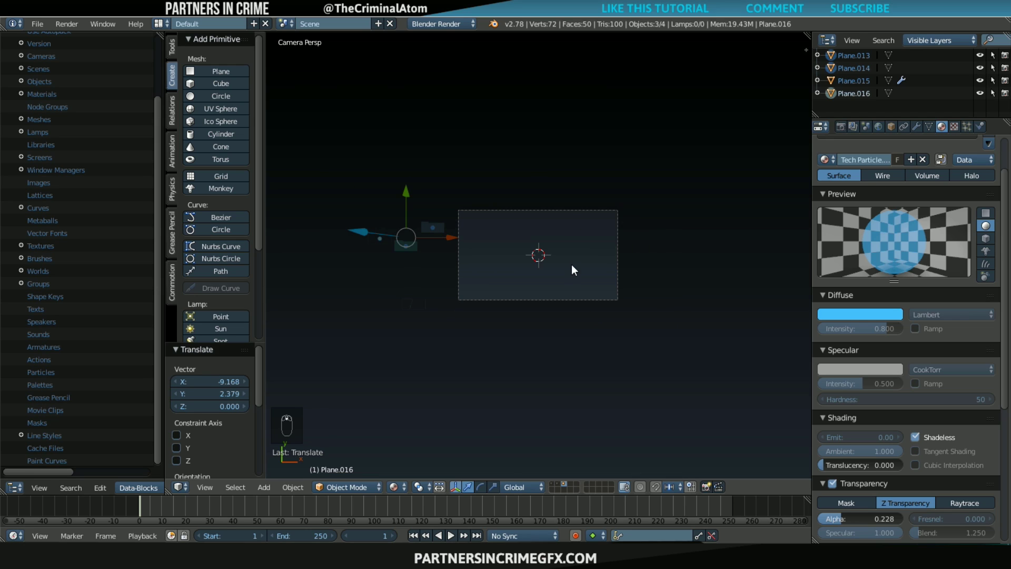
pyautogui.scroll(3, 571, 261)
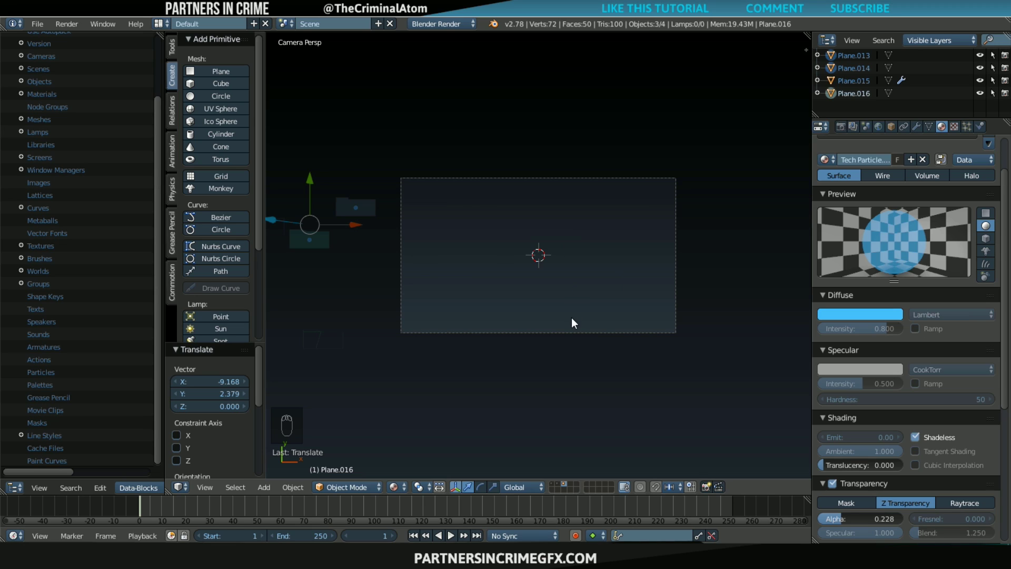
# - Snap the 3D cursor to the scene centre
pyautogui.moveTo(558, 335); pyautogui.dragTo(511, 188, button='middle')
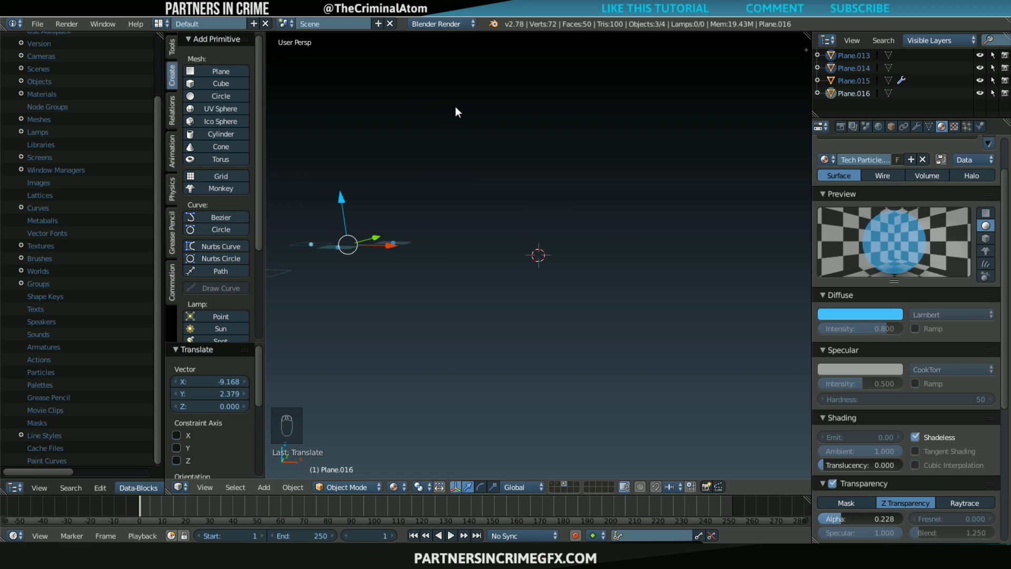
pyautogui.moveTo(574, 305); pyautogui.dragTo(579, 353, button='middle')
pyautogui.scroll(-4, 579, 353)
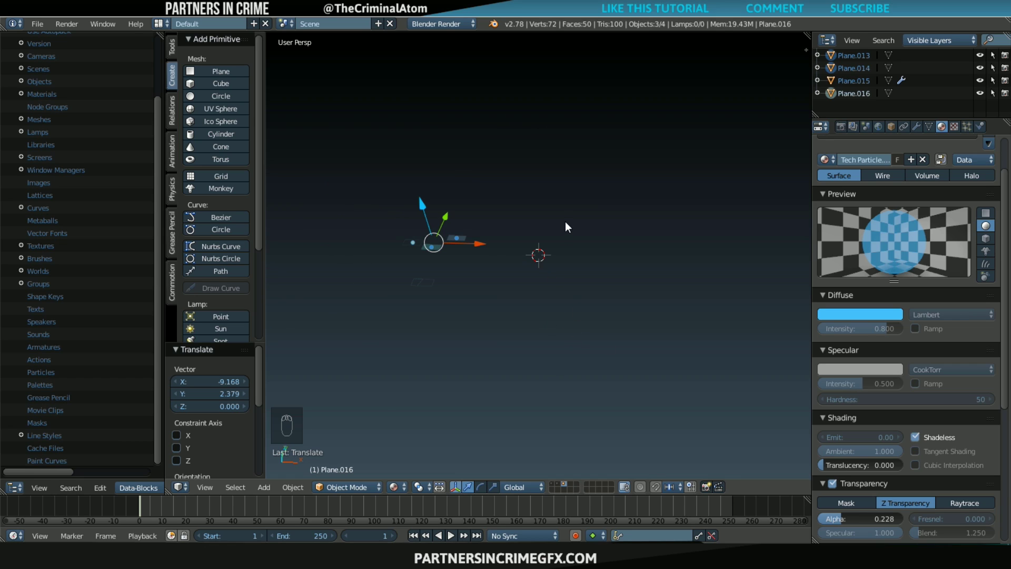
pyautogui.hotkey('shift', 's')
pyautogui.click(548, 298)
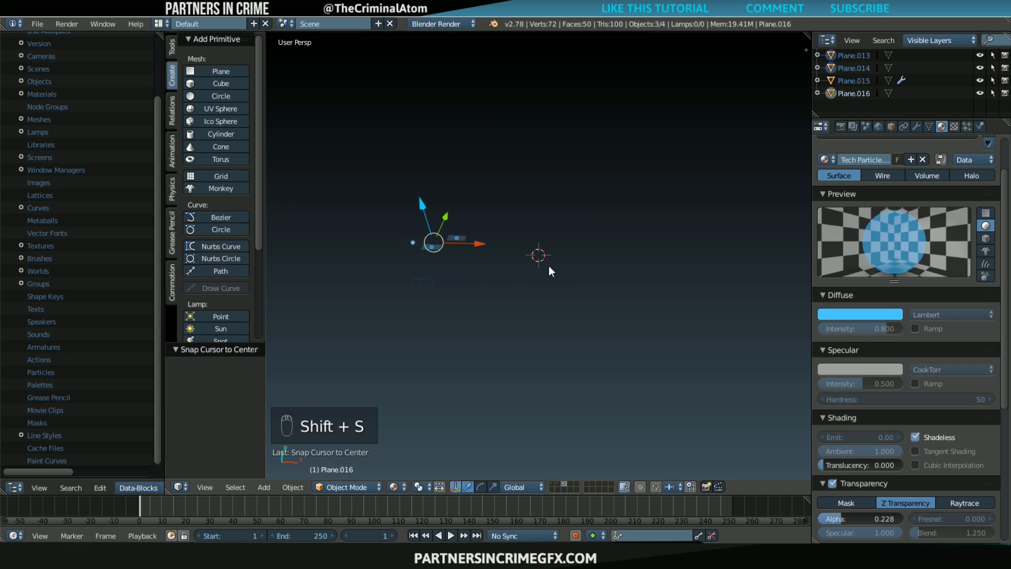
# - Add a plane at the scene centre and scale it by about 9.035 so it covers the camera frame
pyautogui.press('KP_0')
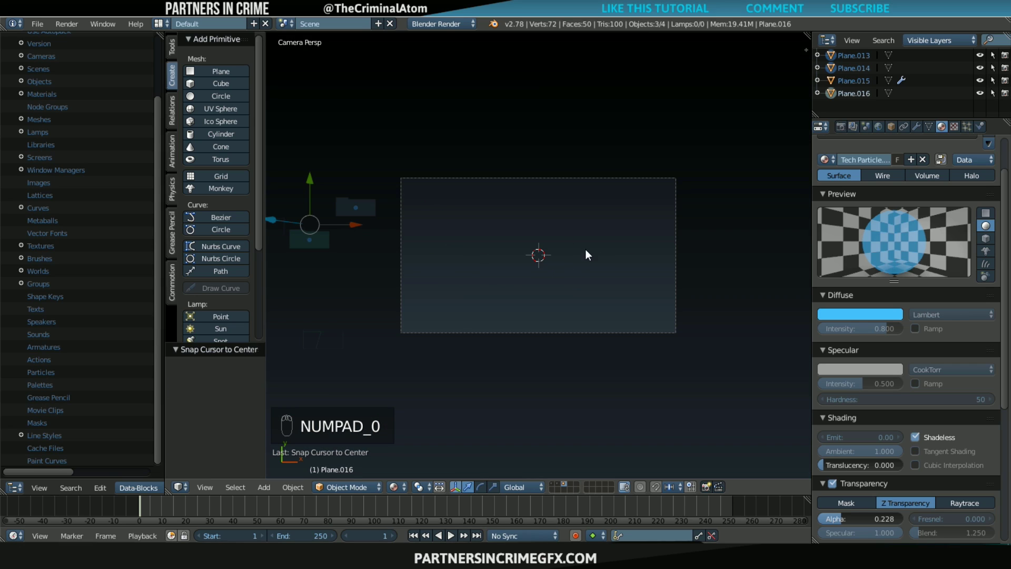
pyautogui.hotkey('shift', 'a')
pyautogui.moveTo(584, 188)
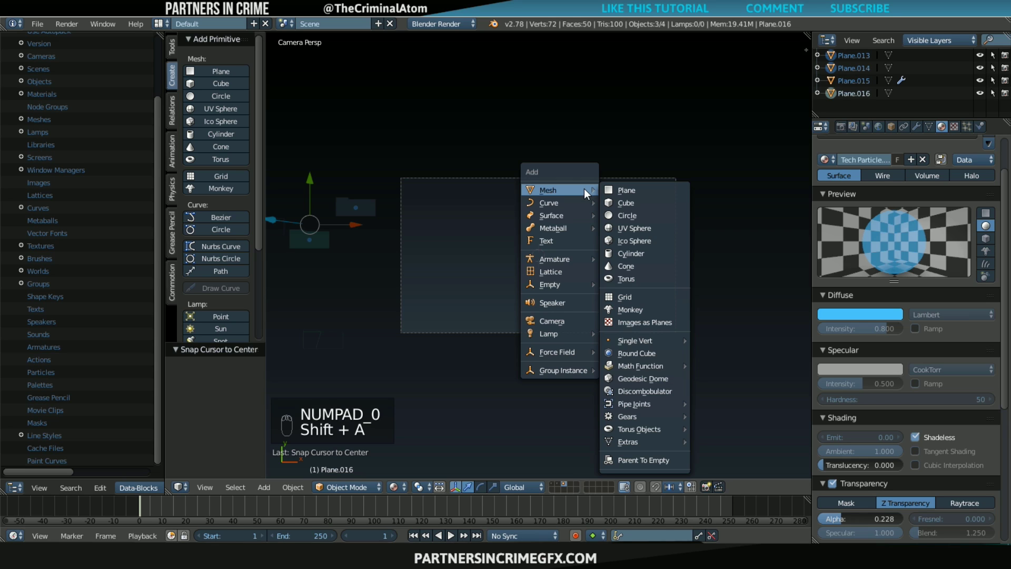
pyautogui.click(611, 190)
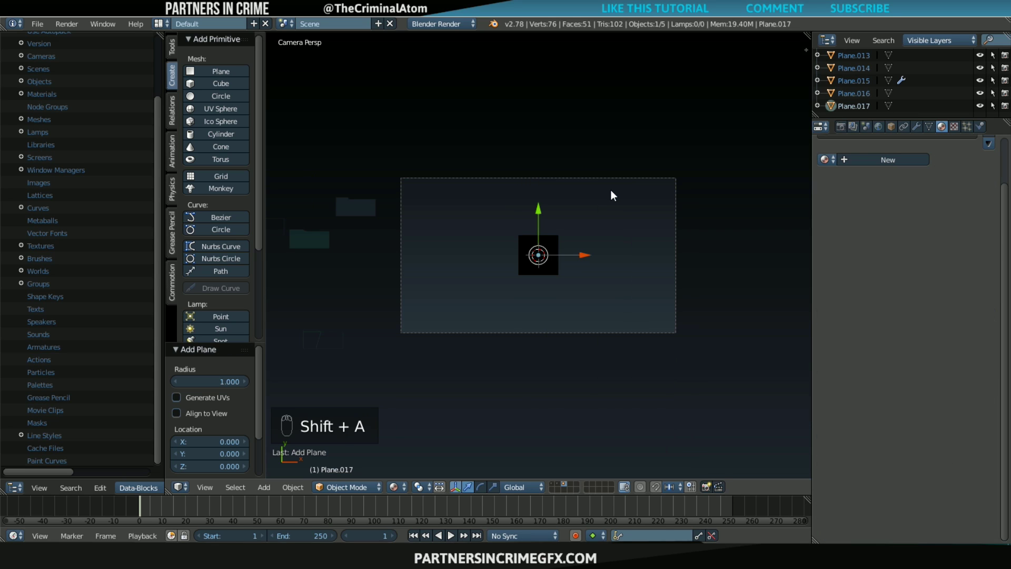
pyautogui.press('s')
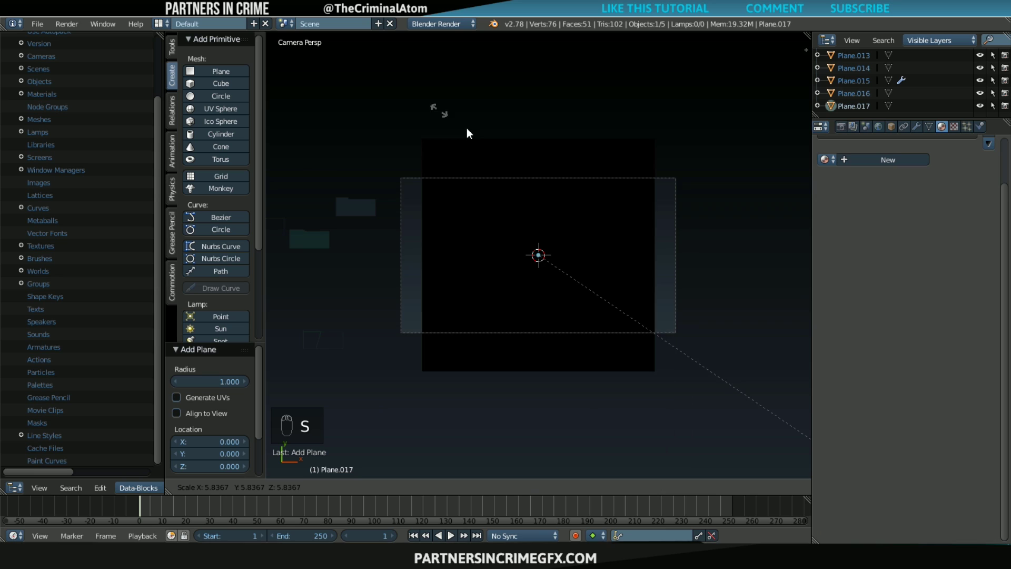
pyautogui.click(639, 260)
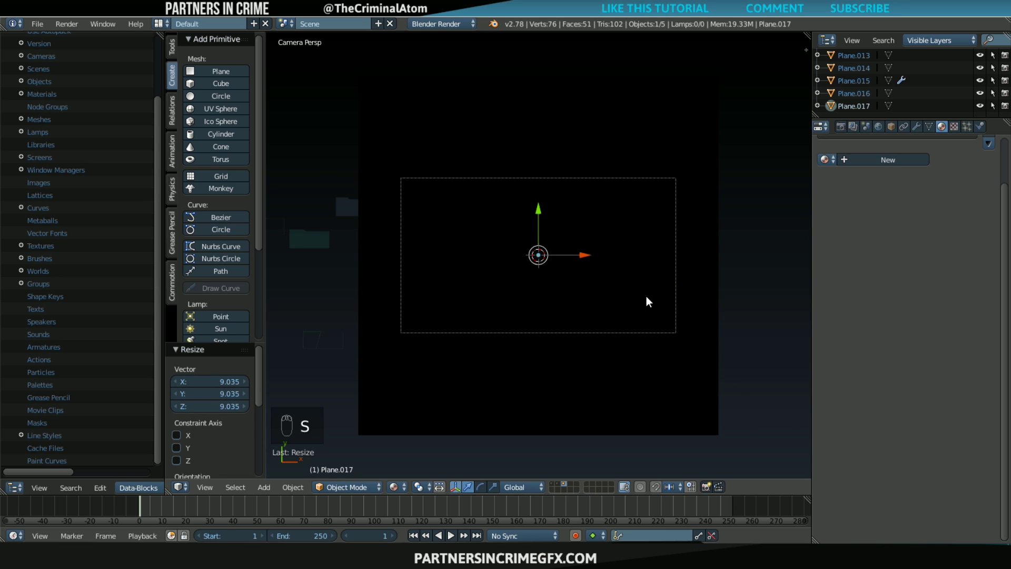
# - Give the large plane a new material with Emit set to 1
pyautogui.click(885, 158)
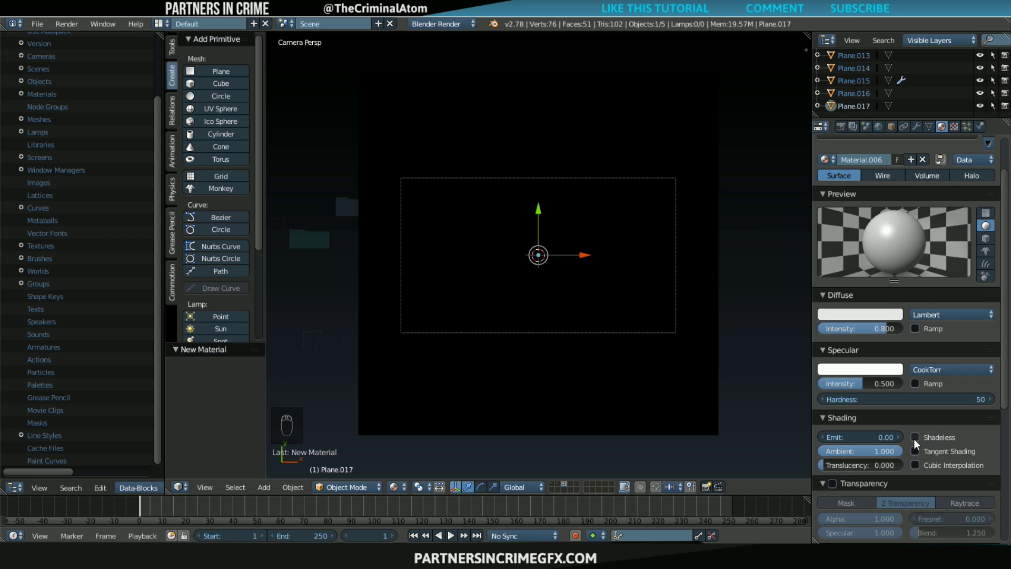
pyautogui.click(841, 438)
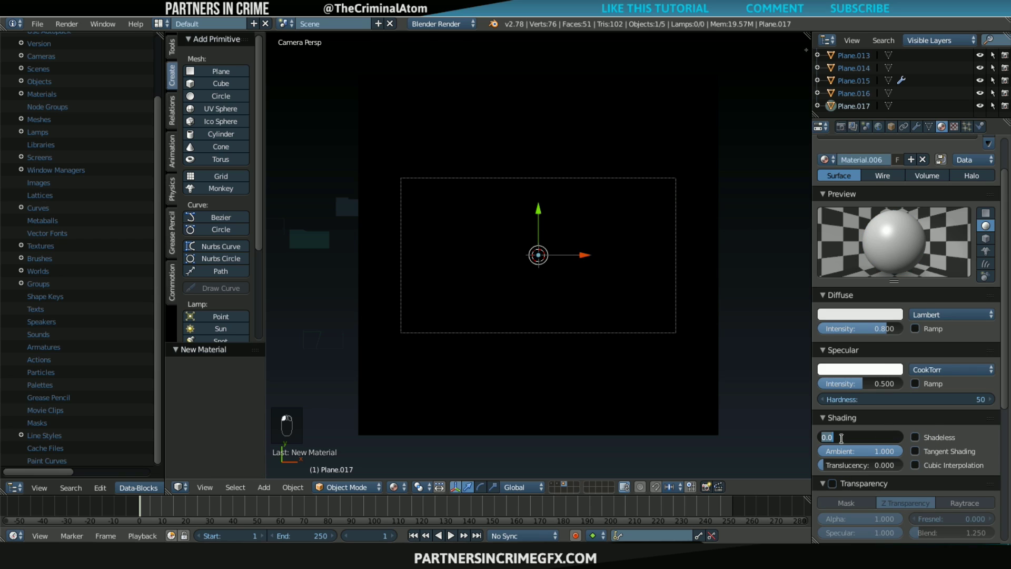
pyautogui.write('1')
pyautogui.press('Return')
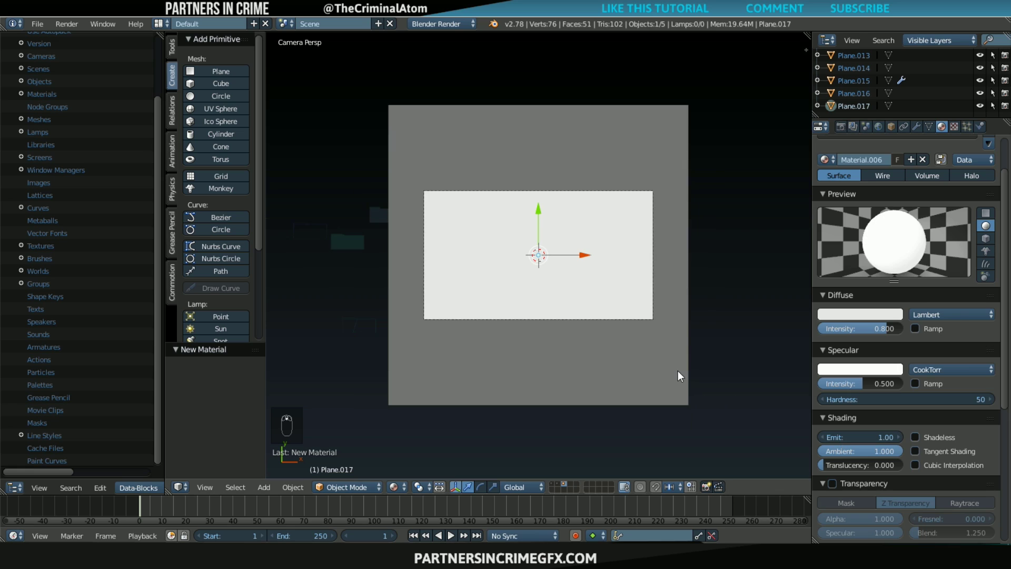
# - Add a Displace modifier to the large plane with a new texture of type Clouds
pyautogui.click(917, 127)
pyautogui.click(918, 160)
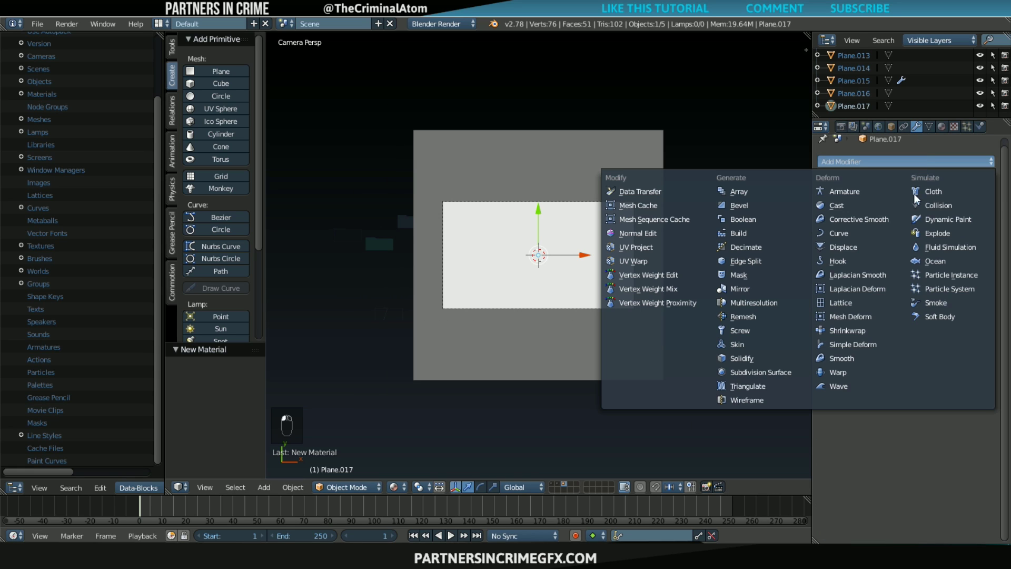
pyautogui.click(884, 246)
pyautogui.click(895, 236)
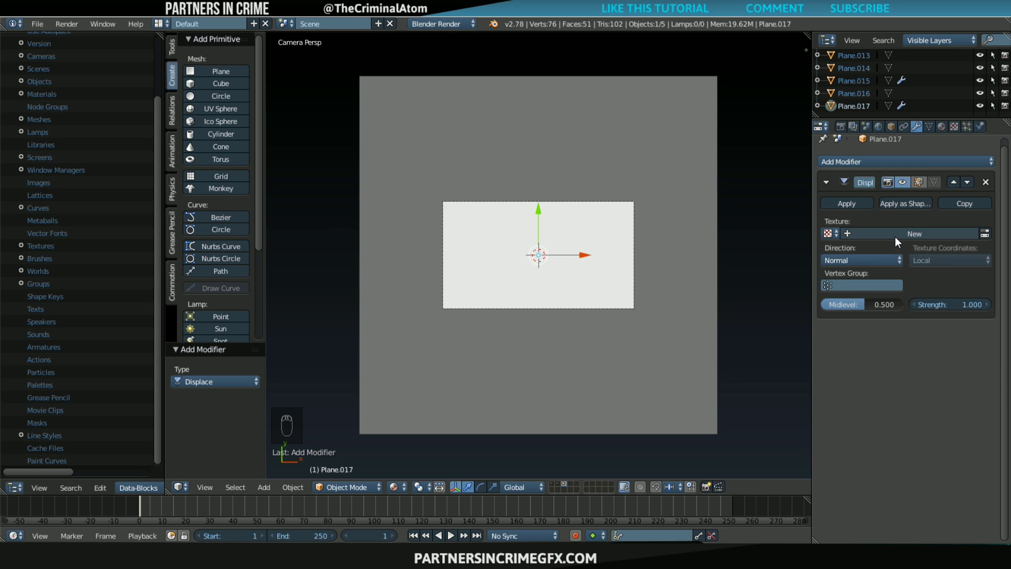
pyautogui.click(953, 127)
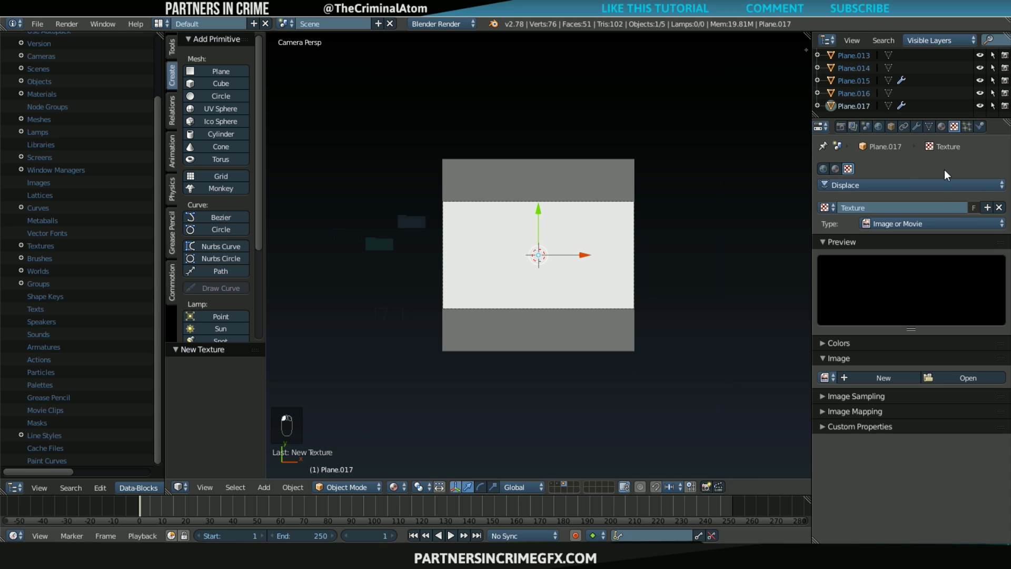
pyautogui.click(937, 224)
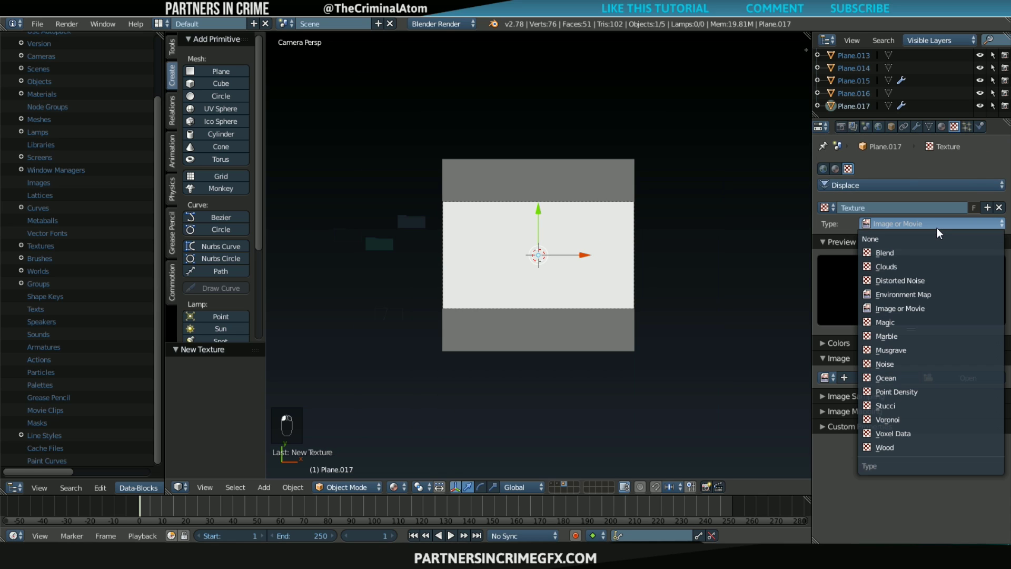
pyautogui.click(929, 267)
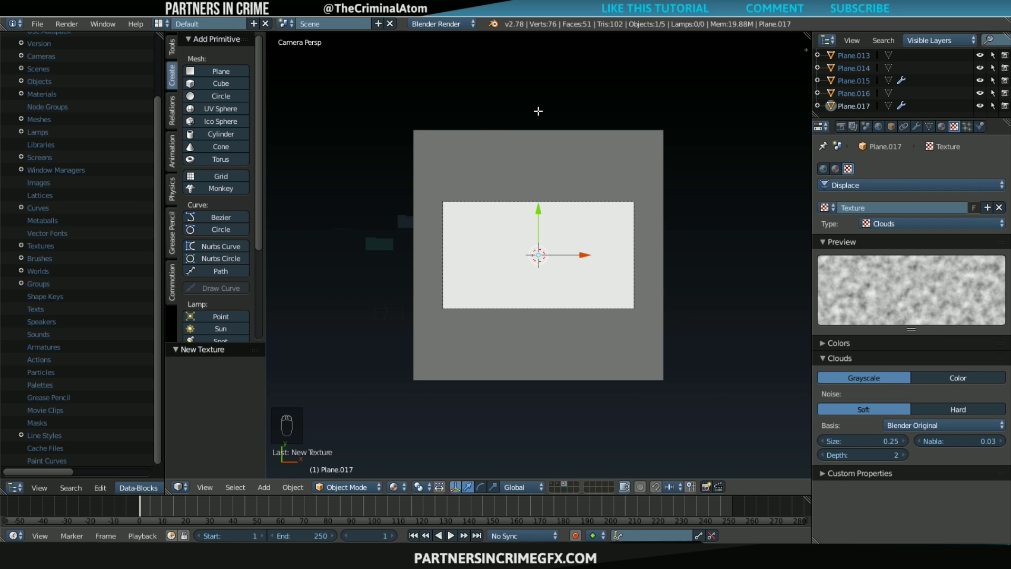
# - Subdivide the large plane with 35 cuts and inspect its displaced surface
pyautogui.press('Tab')
pyautogui.press('w')
pyautogui.click(558, 123)
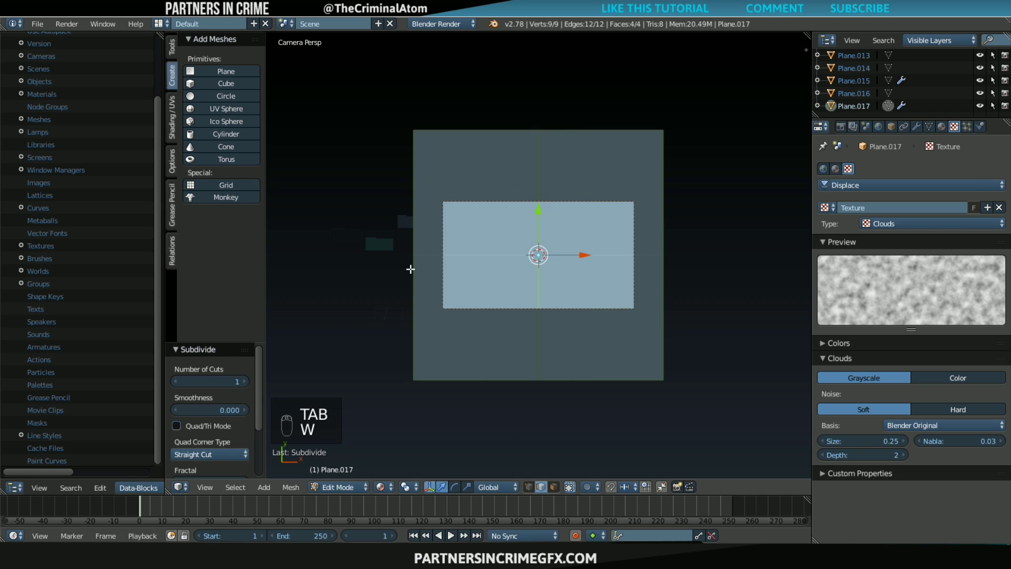
pyautogui.click(210, 384)
pyautogui.write('35')
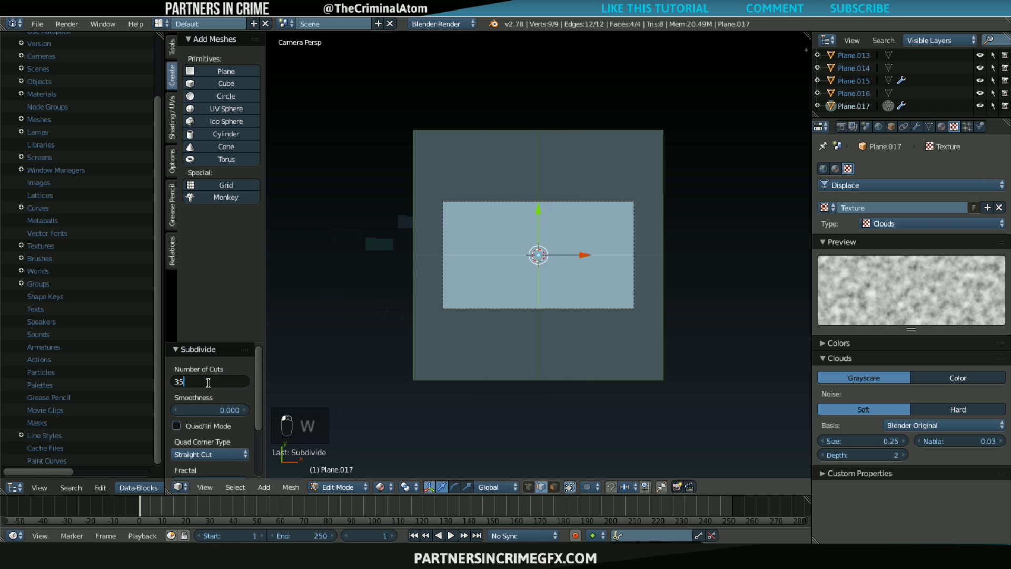
pyautogui.press('Return')
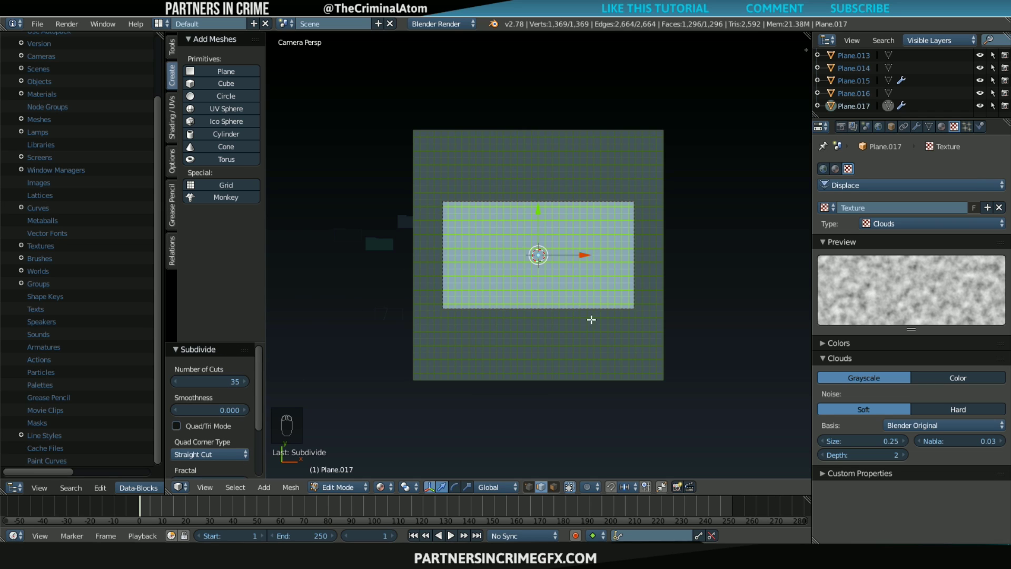
pyautogui.press('Tab')
pyautogui.moveTo(601, 419); pyautogui.dragTo(559, 263, button='middle')
pyautogui.scroll(-2, 522, 237)
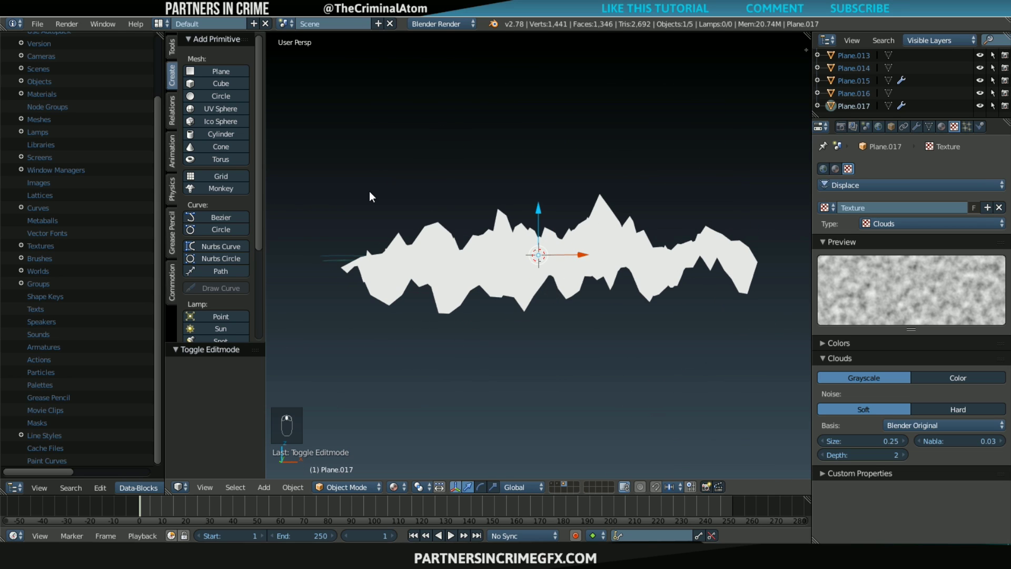
pyautogui.moveTo(425, 199); pyautogui.dragTo(545, 322, button='middle')
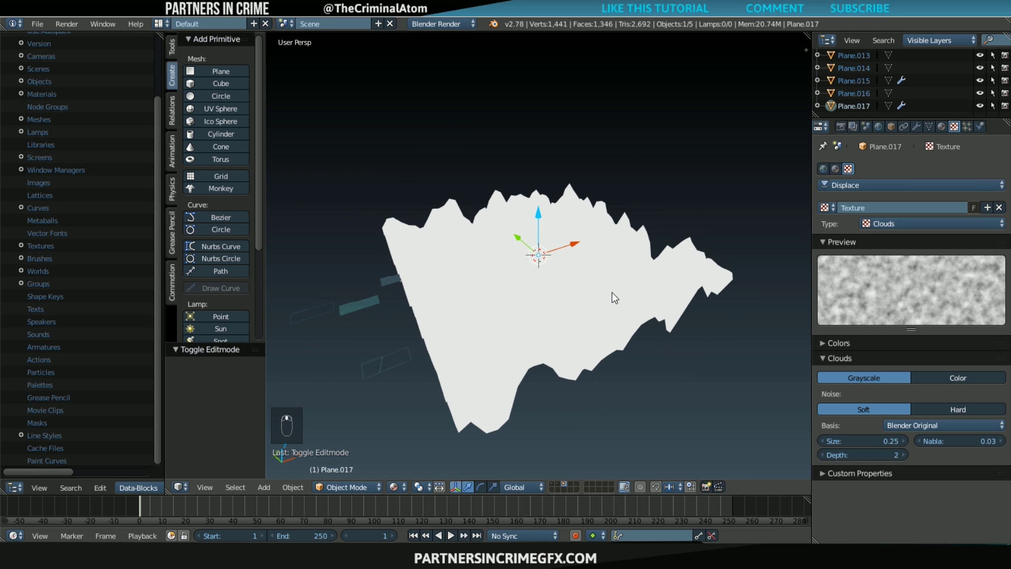
# - Add a particle system to the displaced plane with emission End set to 1 and Lifetime set to 500000
pyautogui.click(967, 127)
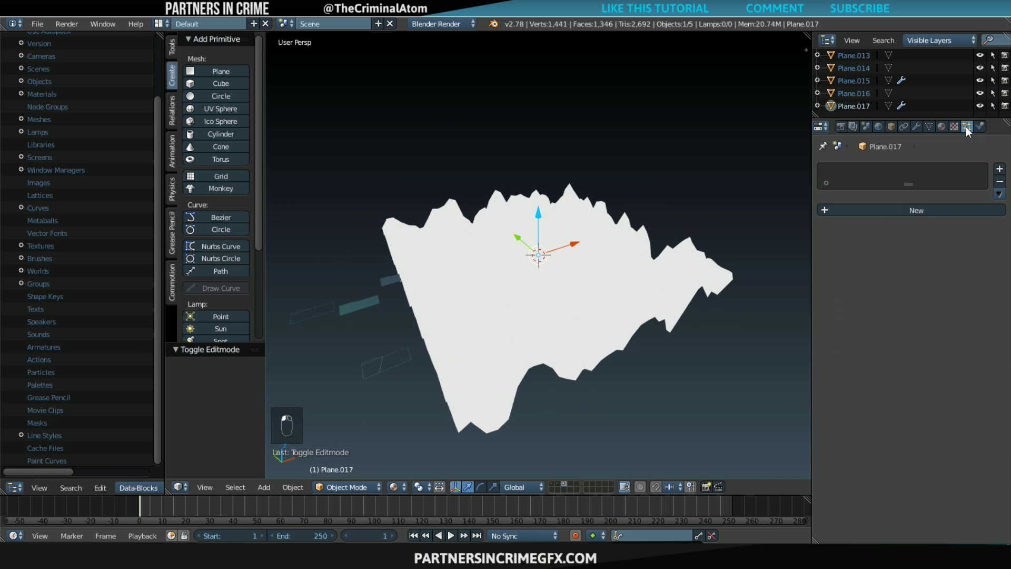
pyautogui.click(944, 210)
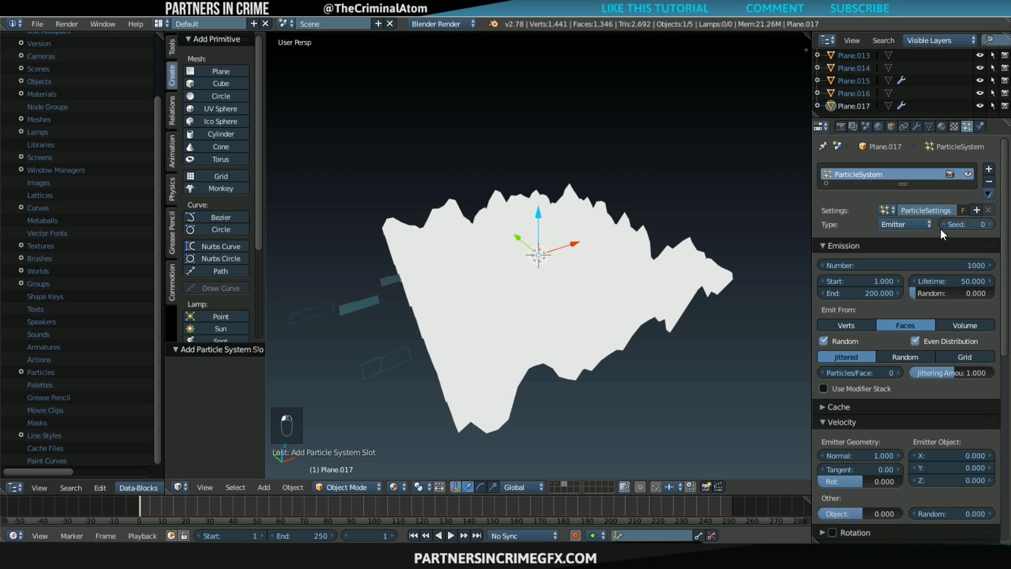
pyautogui.scroll(-2, 941, 229)
pyautogui.click(870, 242)
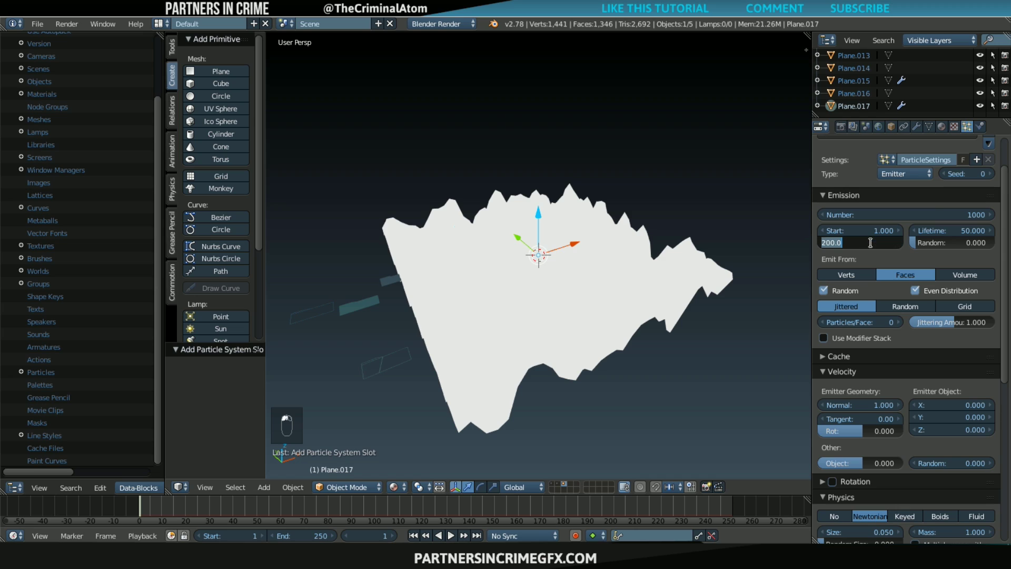
pyautogui.write('1.')
pyautogui.press('Return')
pyautogui.click(942, 230)
pyautogui.write('00000000000000000')
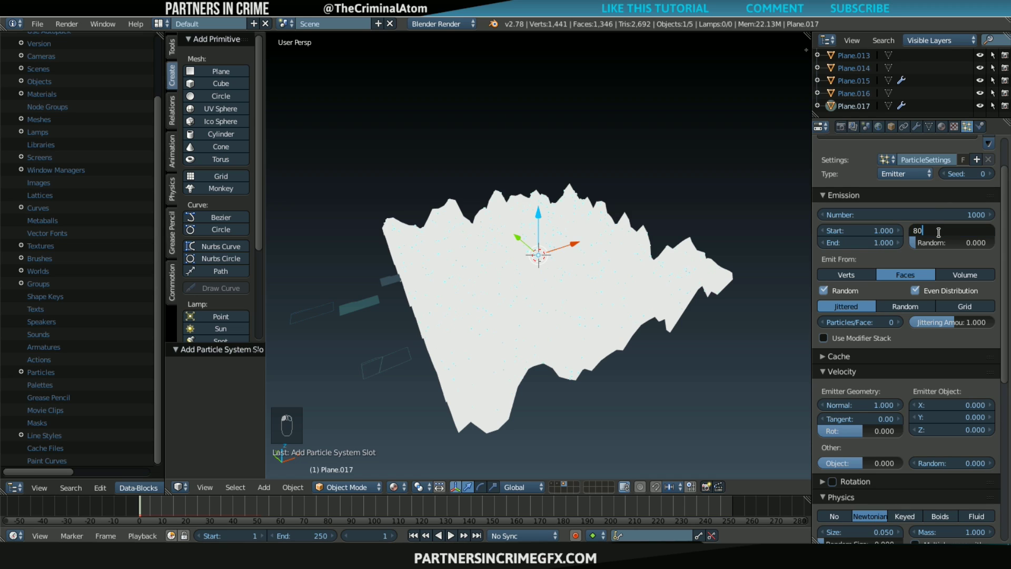
pyautogui.press('Return')
# - Set the particles' Normal emission velocity to 0
pyautogui.scroll(-3, 870, 276)
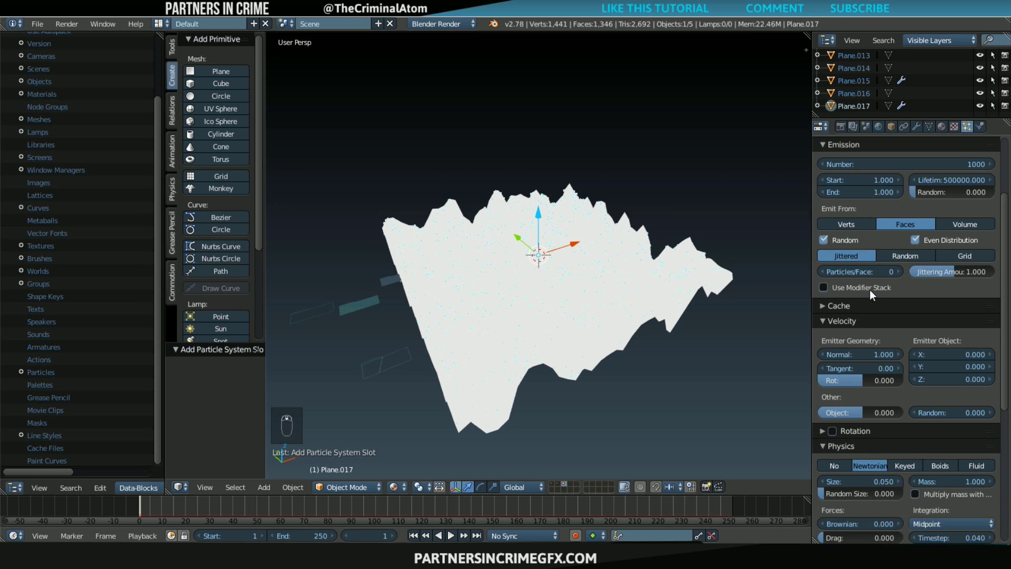
pyautogui.click(860, 328)
pyautogui.write('0')
pyautogui.press('Return')
pyautogui.moveTo(684, 289); pyautogui.dragTo(505, 270, button='middle')
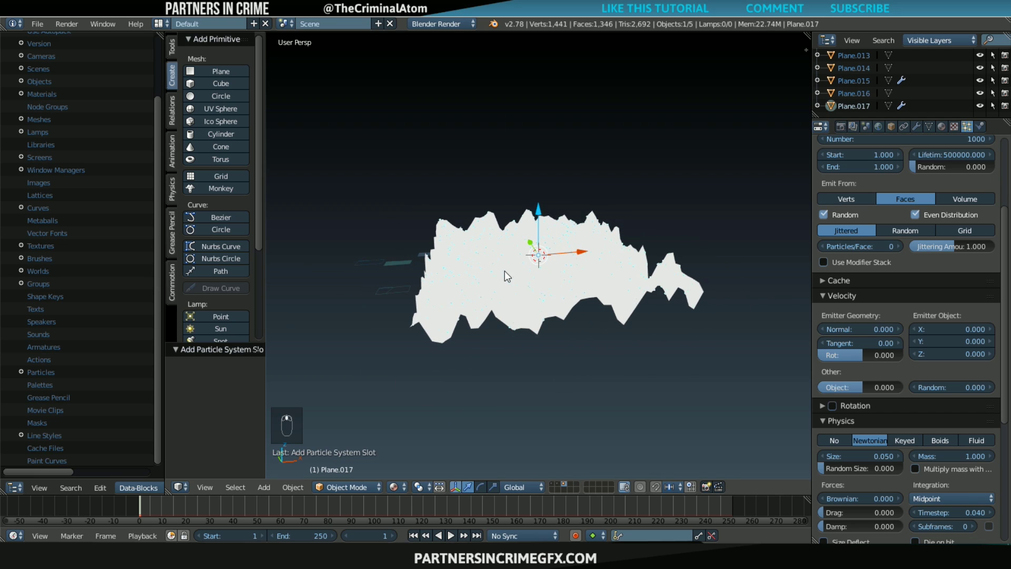
# - Set the particles' Gravity field weight to 0 and render them as a Group using Tech Particle Group
pyautogui.scroll(-9, 929, 451)
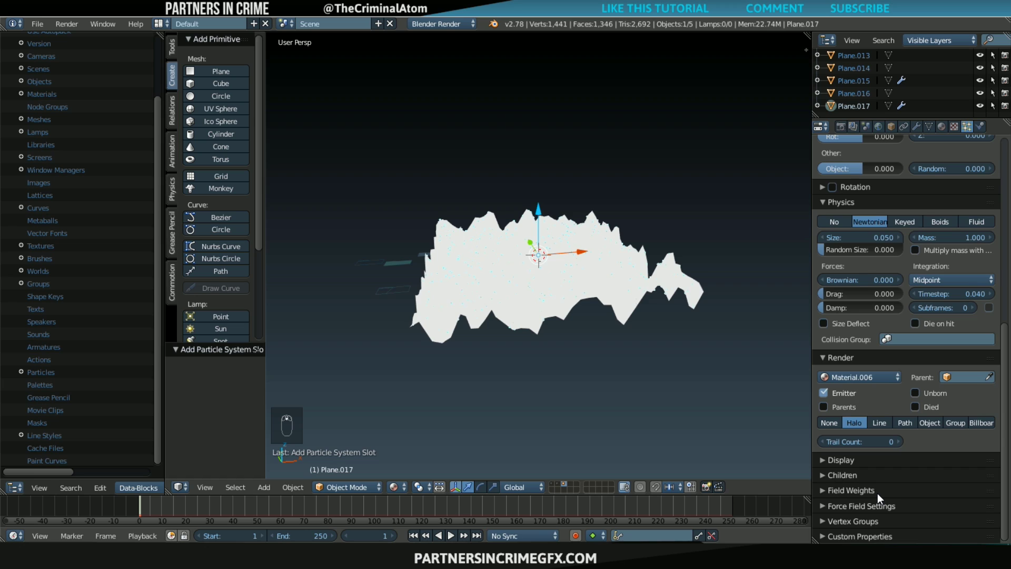
pyautogui.click(877, 493)
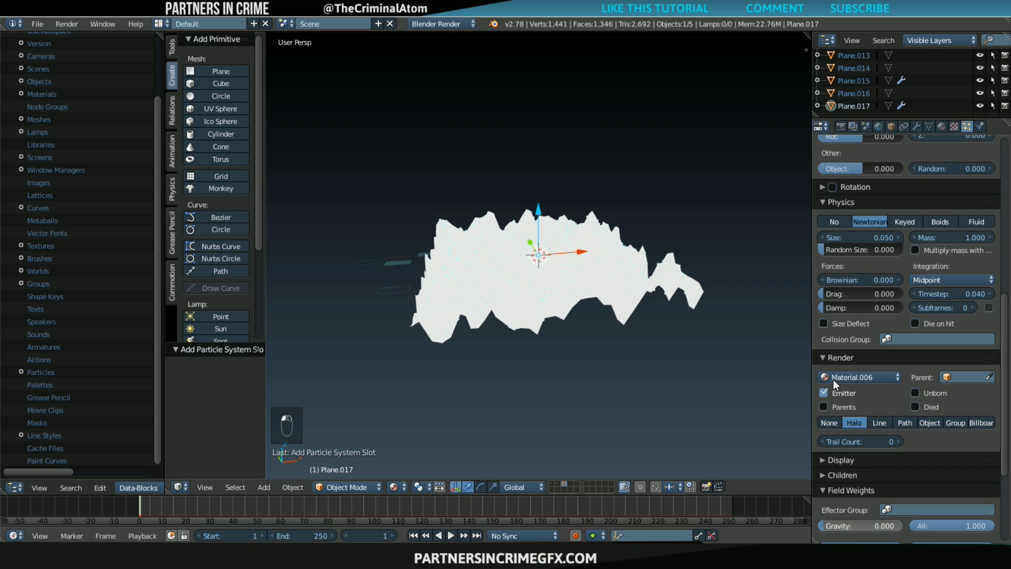
pyautogui.click(956, 423)
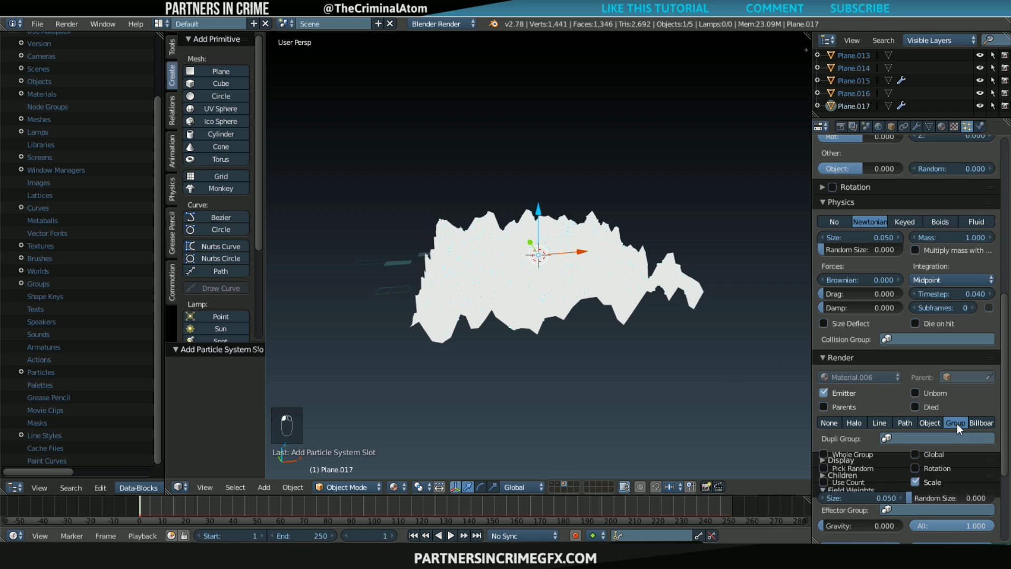
pyautogui.click(905, 438)
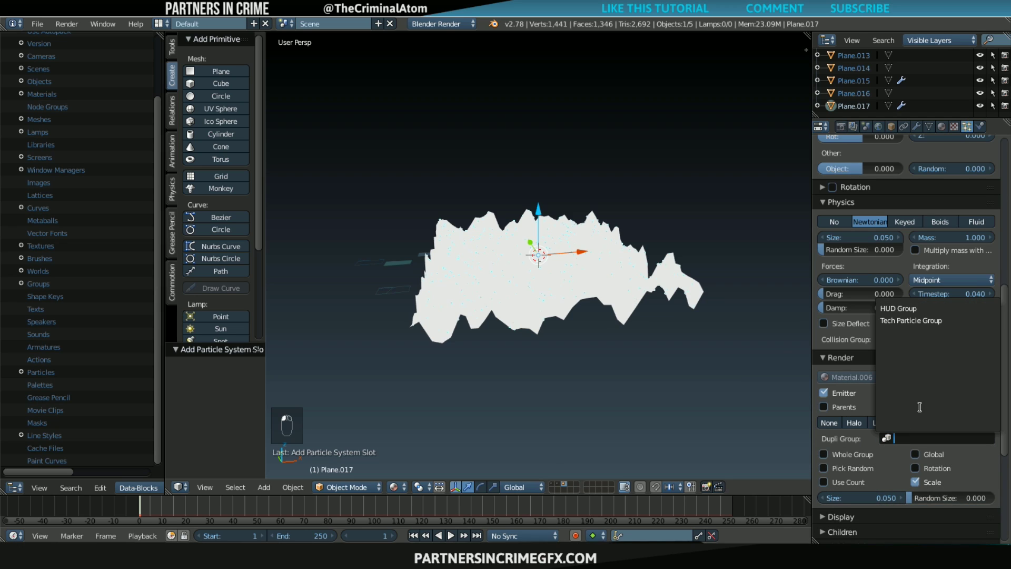
pyautogui.click(911, 320)
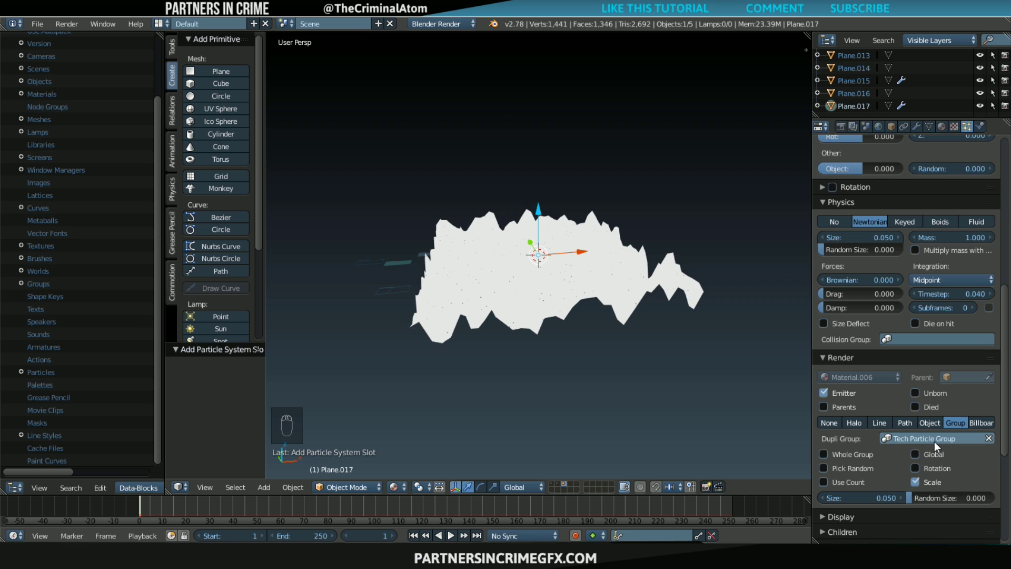
# - Enable Rotation for the group particles, with Size 0.450 and Random Size 0.695
pyautogui.moveTo(623, 375); pyautogui.dragTo(622, 416, button='middle')
pyautogui.click(915, 468)
pyautogui.moveTo(895, 498); pyautogui.dragTo(968, 498)
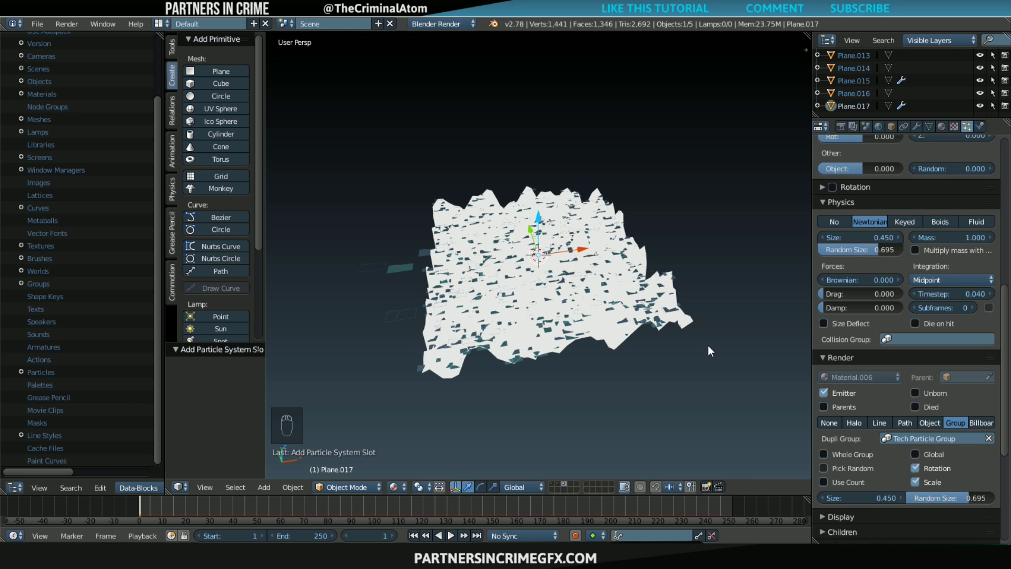
# - Turn off rendering of the Emitter in the particle system's render settings
pyautogui.moveTo(707, 345); pyautogui.dragTo(665, 398, button='middle')
pyautogui.scroll(3, 665, 398)
pyautogui.scroll(1, 744, 309)
pyautogui.click(840, 393)
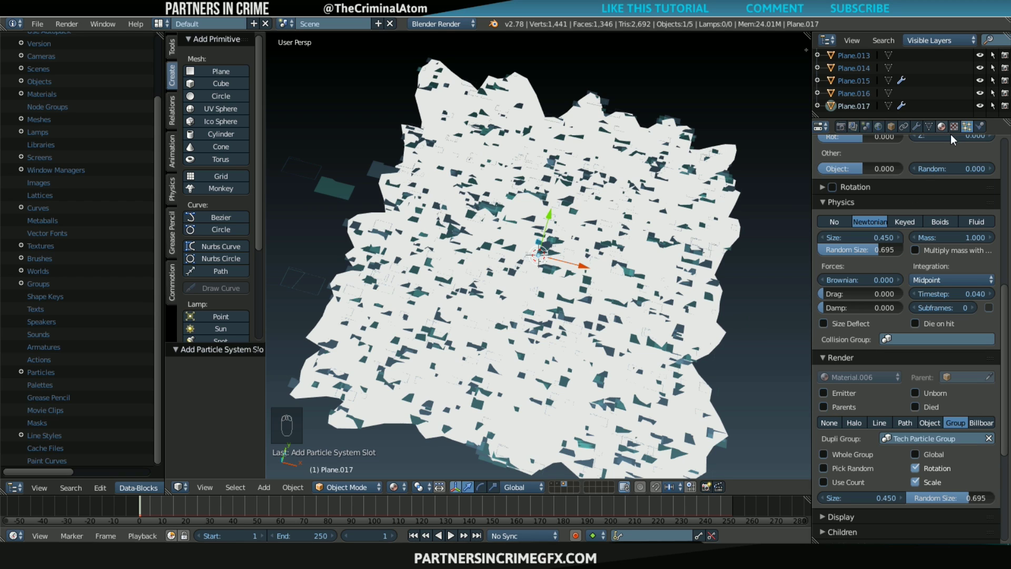
# - Enable Z Transparency on the emitter plane's material and set Alpha to 0
pyautogui.moveTo(578, 348); pyautogui.dragTo(769, 209, button='middle')
pyautogui.moveTo(689, 283); pyautogui.dragTo(838, 147, button='middle')
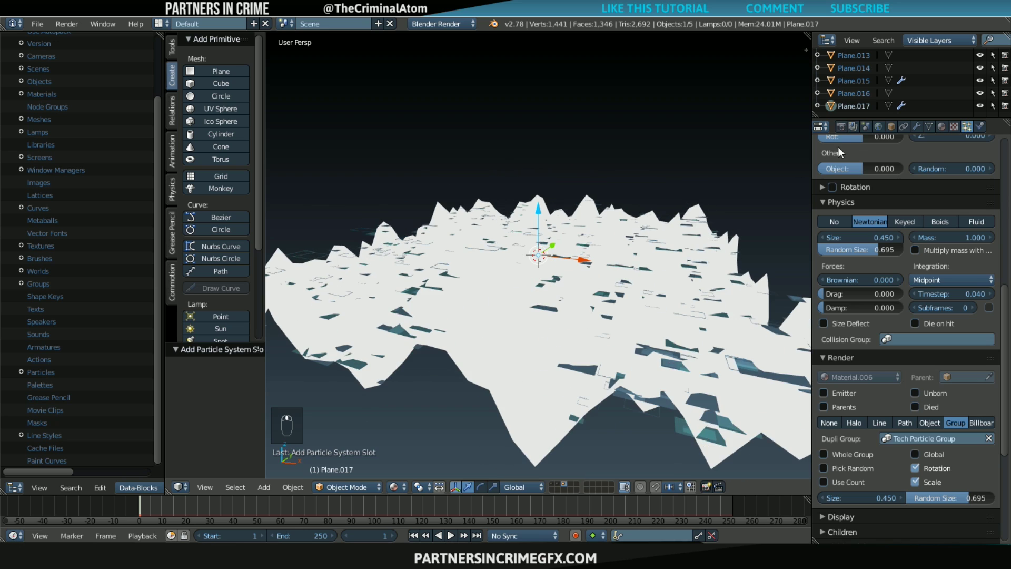
pyautogui.click(942, 126)
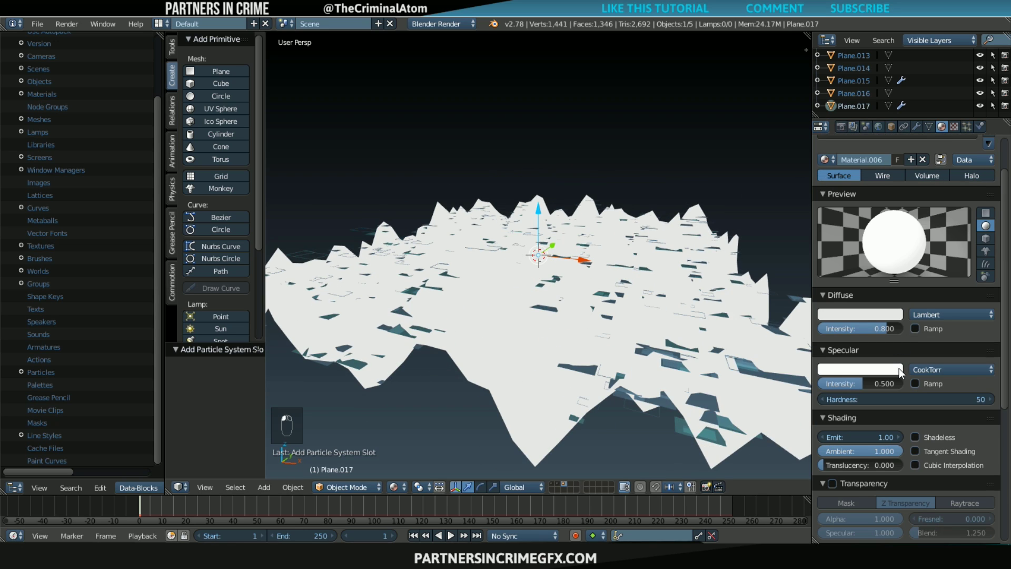
pyautogui.scroll(-3, 890, 400)
pyautogui.click(833, 407)
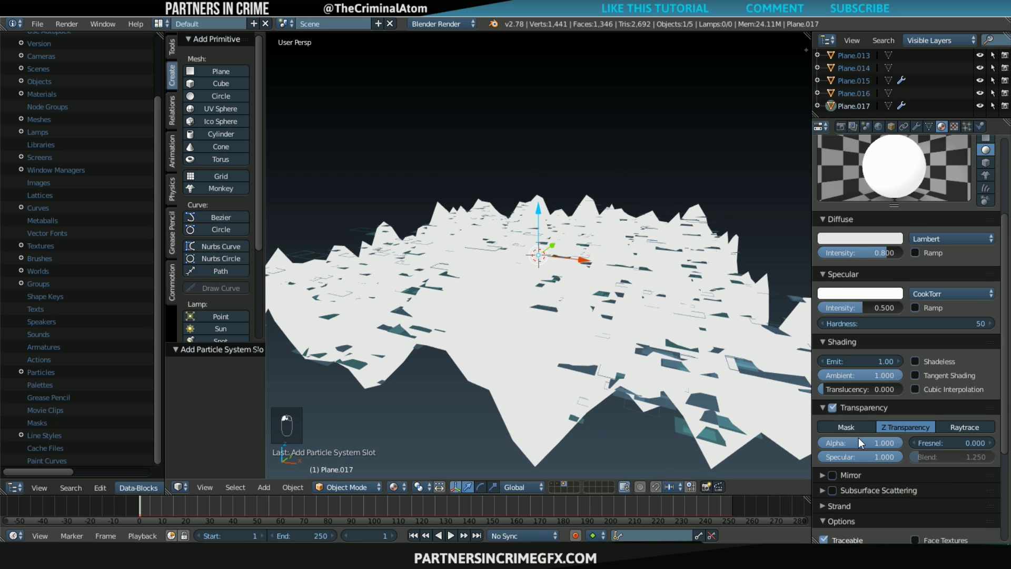
pyautogui.moveTo(858, 443); pyautogui.dragTo(823, 441)
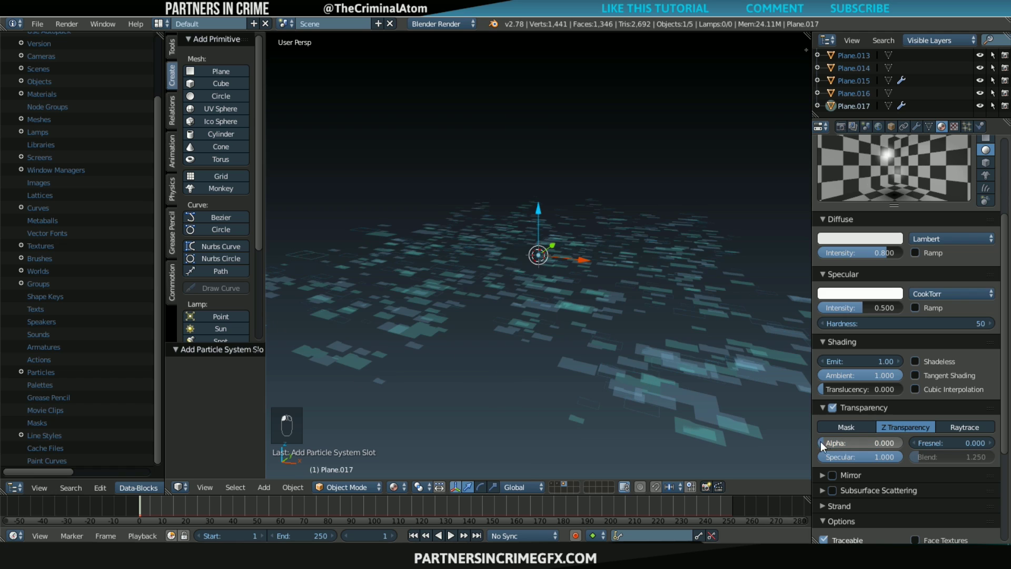
# - Move the emitter plane about 3.438 units down along Z and also show the background grid's scene layer
pyautogui.moveTo(599, 347); pyautogui.dragTo(543, 223, button='middle')
pyautogui.moveTo(539, 209); pyautogui.dragTo(539, 264)
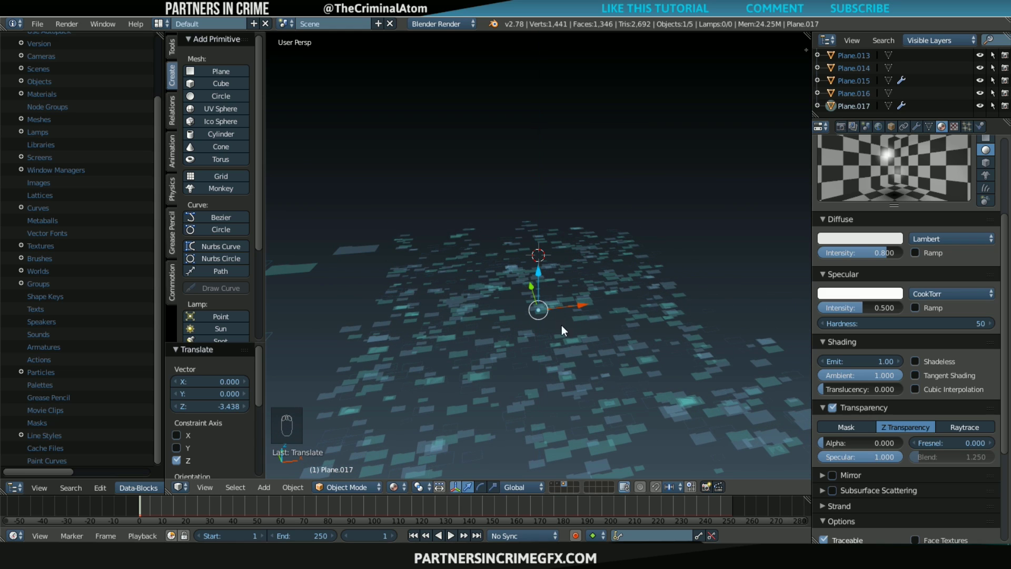
pyautogui.keyDown('shift'); pyautogui.click(557, 482); pyautogui.keyUp('shift')
# - Scale the emitter plane up by about 1.524 and check its coverage of the frame through the camera
pyautogui.moveTo(573, 340); pyautogui.dragTo(649, 375, button='middle')
pyautogui.press('s')
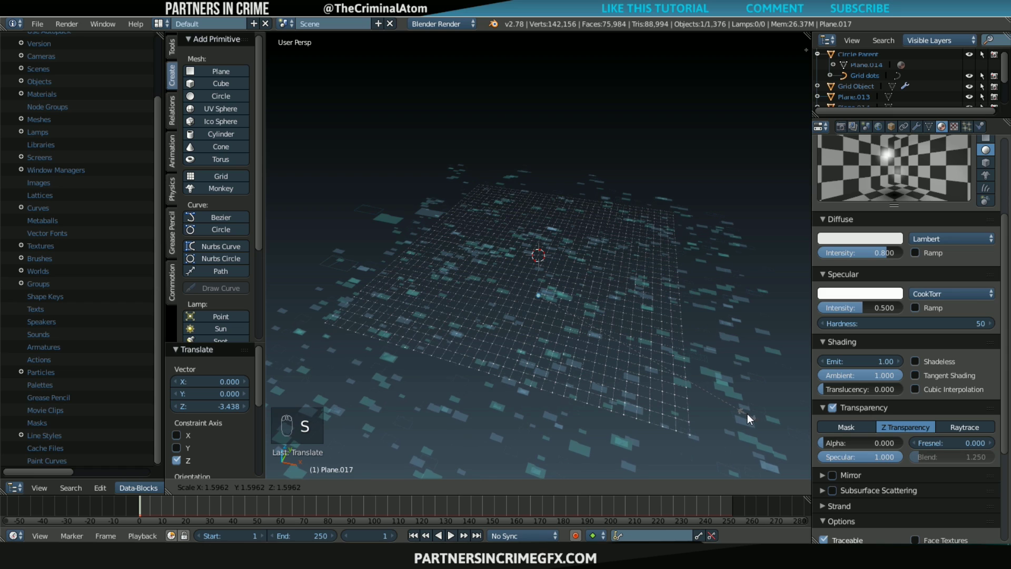
pyautogui.click(741, 412)
pyautogui.moveTo(545, 272); pyautogui.dragTo(566, 226, button='middle')
pyautogui.moveTo(608, 251); pyautogui.dragTo(538, 324, button='middle')
pyautogui.press('KP_0')
pyautogui.scroll(2, 538, 320)
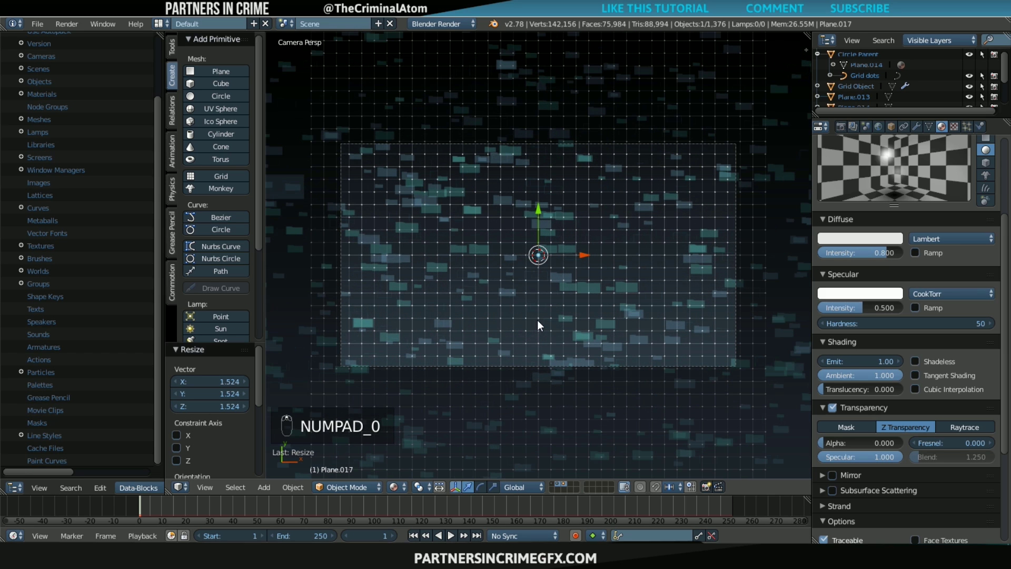
# - Also show the HUD circle's scene layer, review the render layers and render the current frame
pyautogui.click(552, 482)
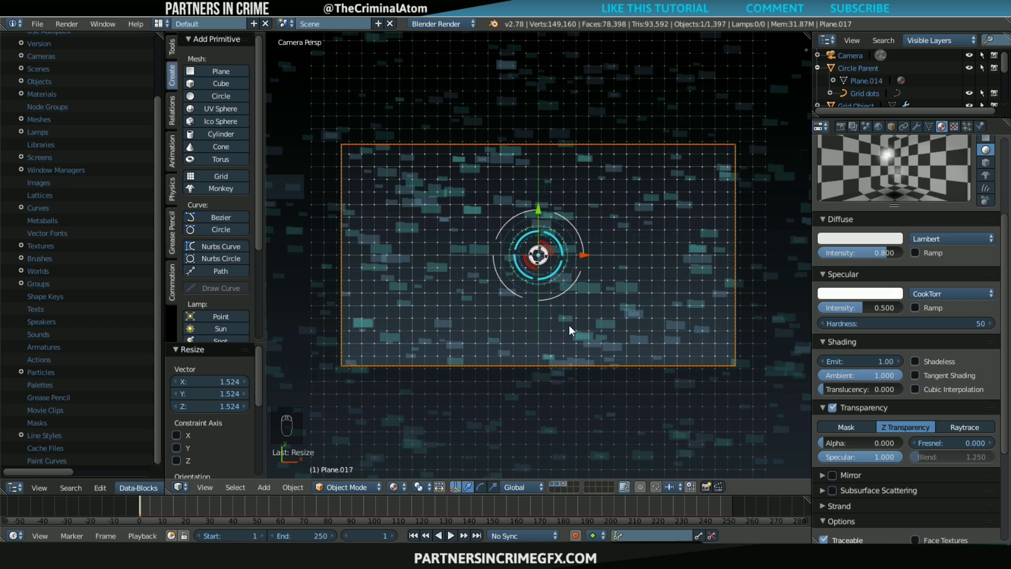
pyautogui.scroll(2, 569, 326)
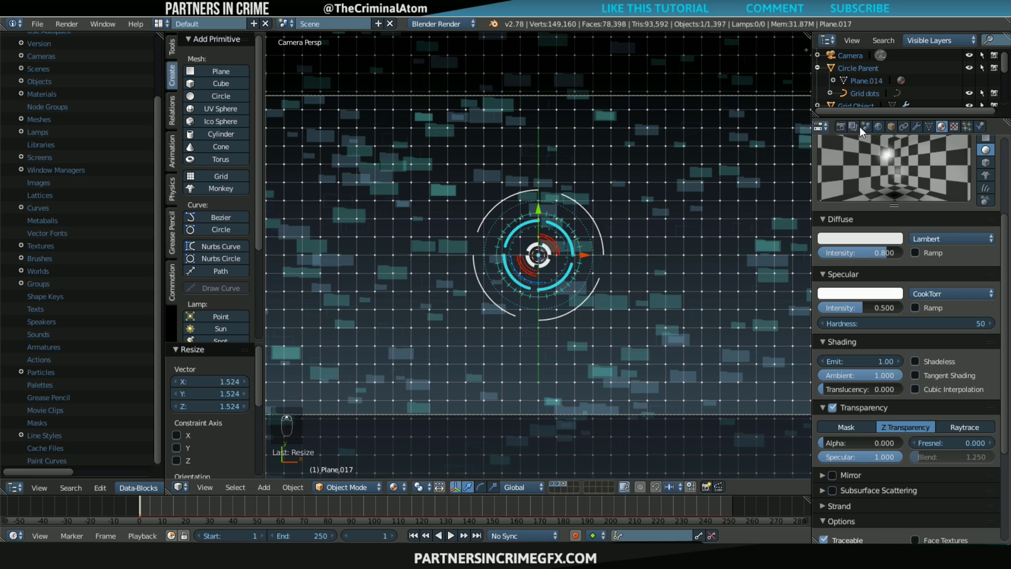
pyautogui.click(853, 127)
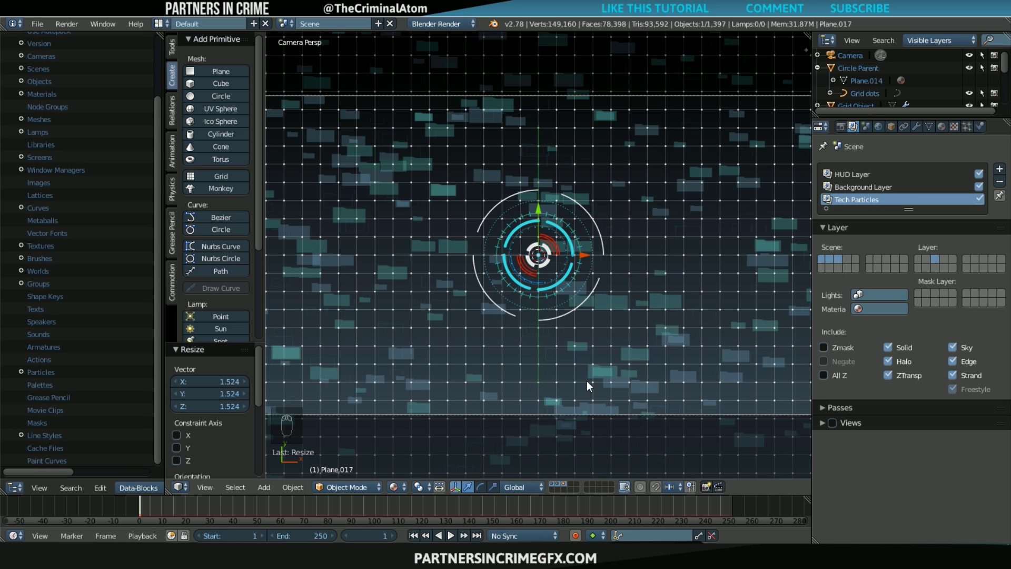
pyautogui.scroll(-1, 588, 381)
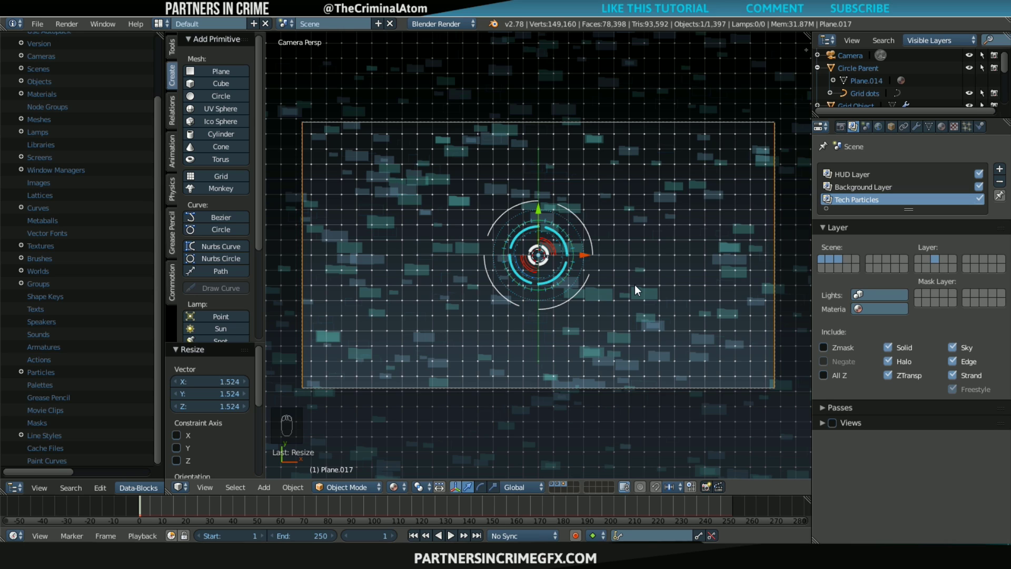
pyautogui.press('F12')
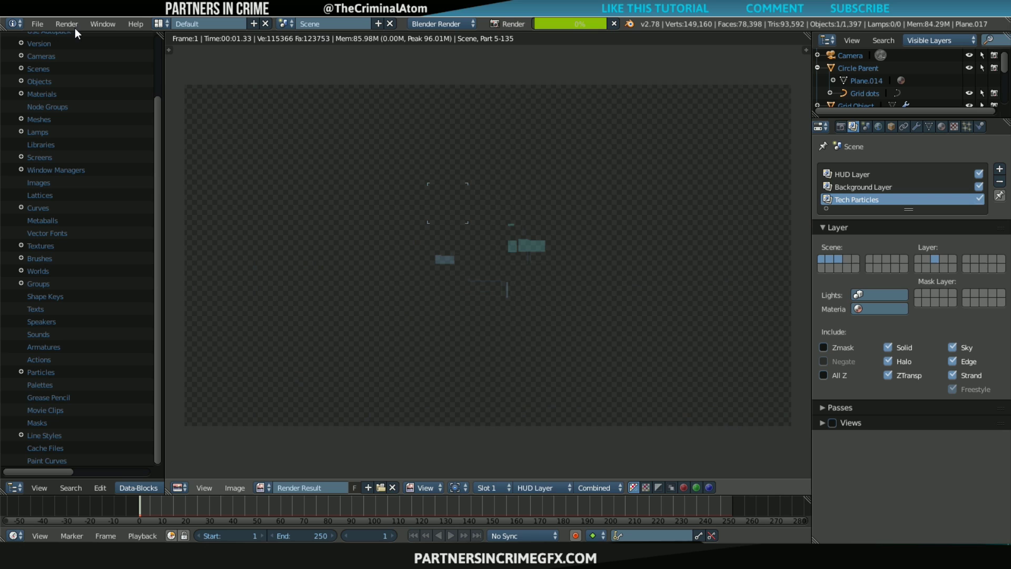
pyautogui.click(67, 24)
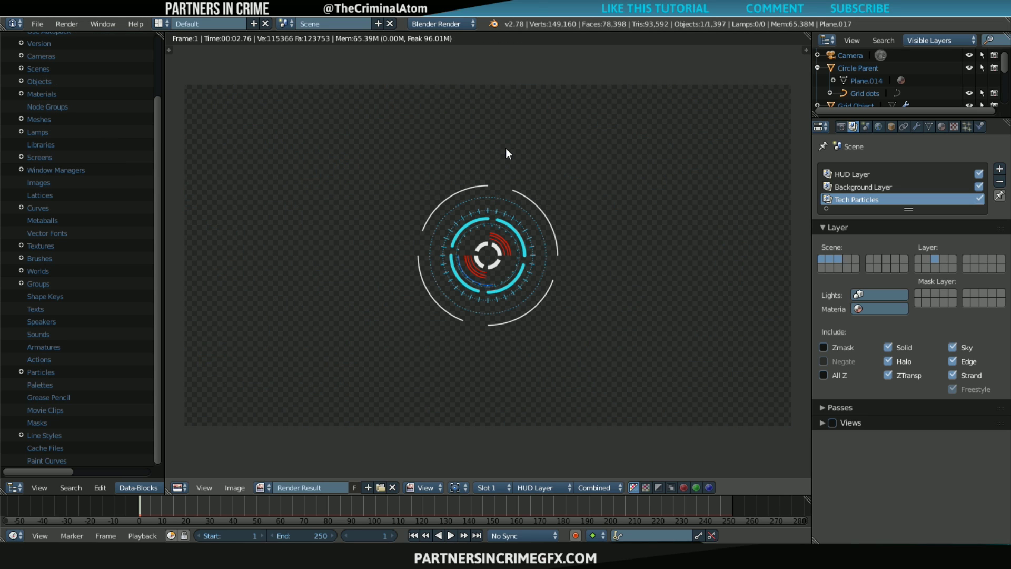
# - Switch to the Compositing layout and enable Use Nodes and the Backdrop
pyautogui.click(161, 24)
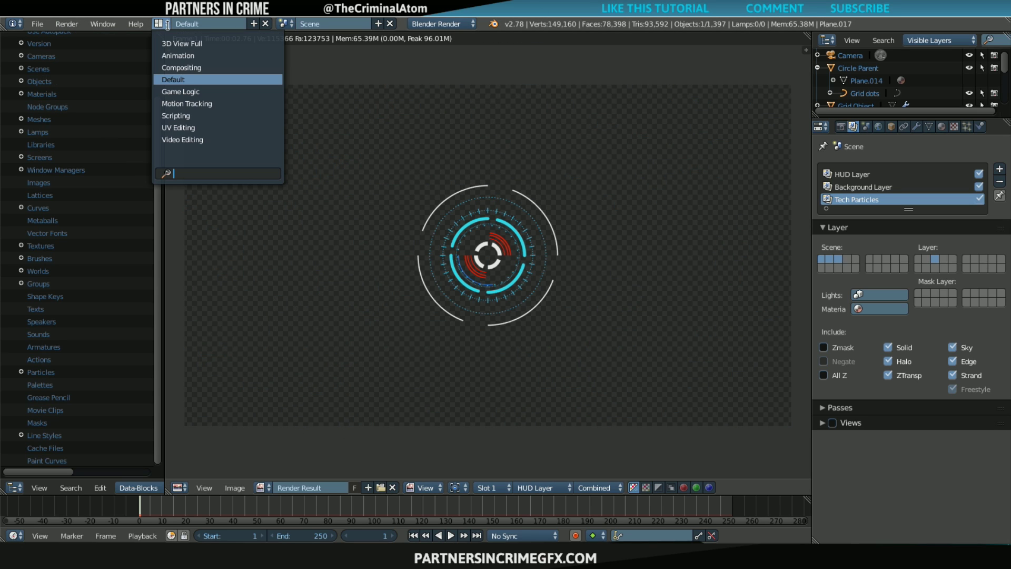
pyautogui.click(225, 69)
pyautogui.click(204, 325)
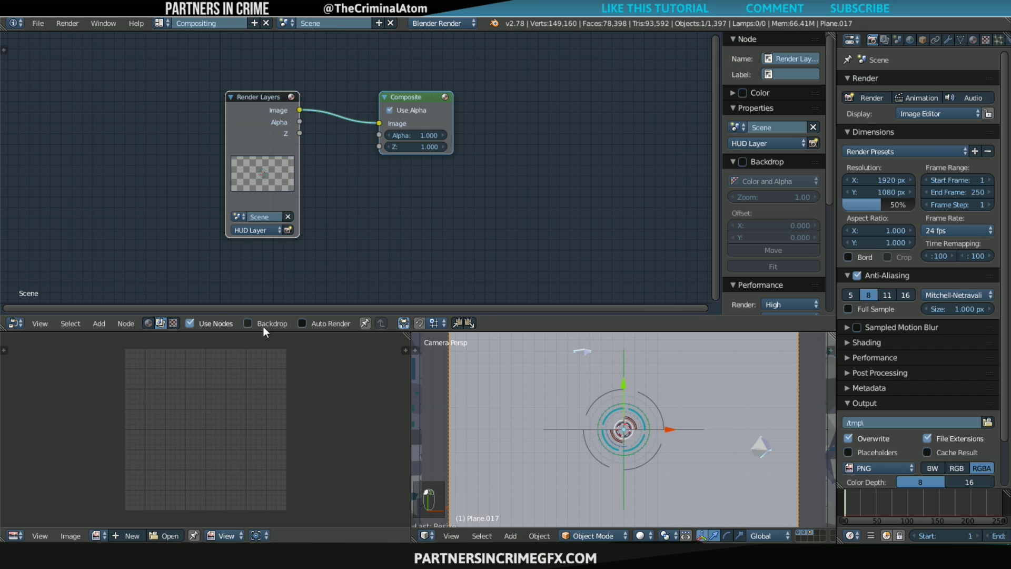
# - Add a Viewer output node beside the Composite node
pyautogui.click(103, 323)
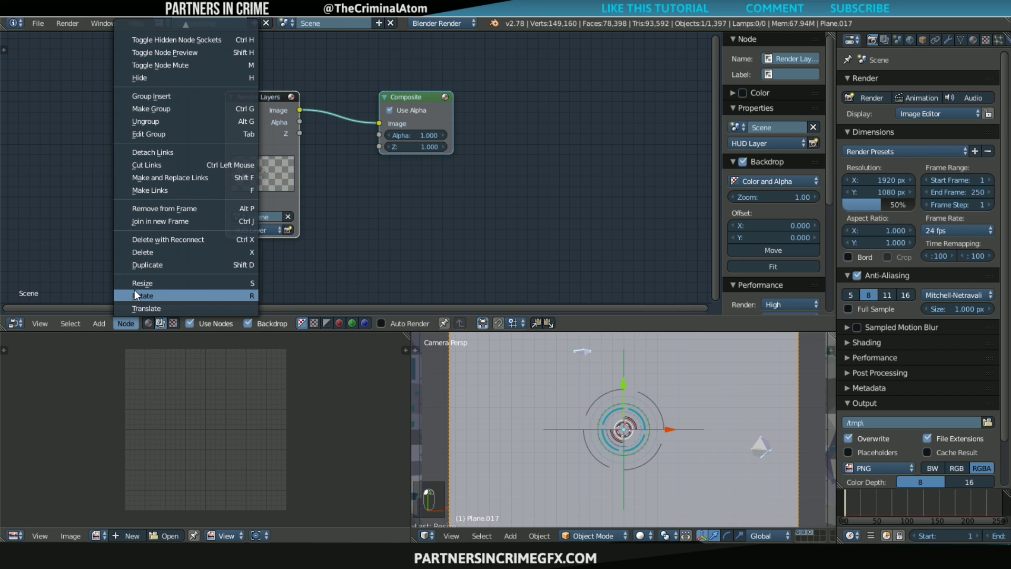
pyautogui.moveTo(130, 283)
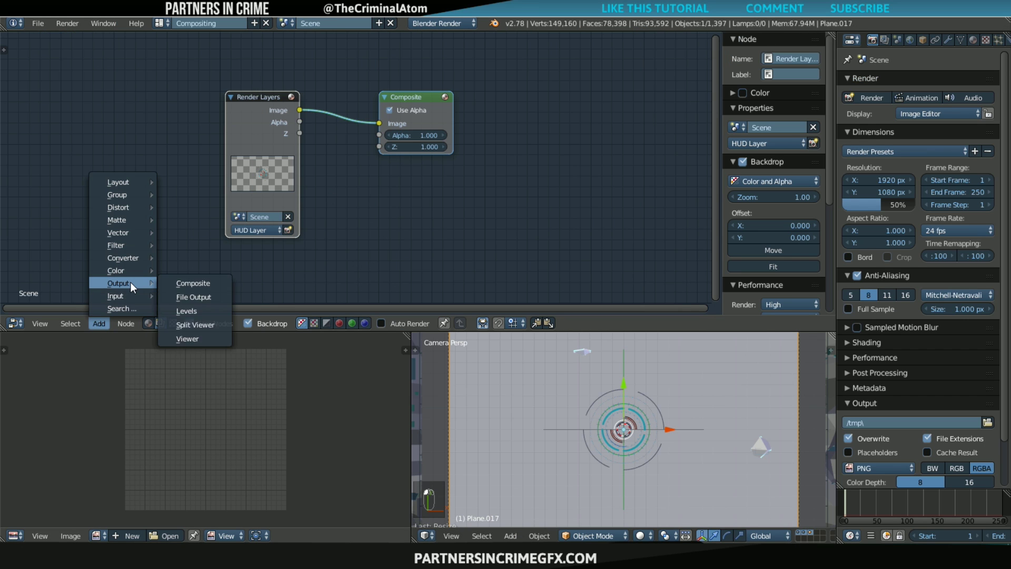
pyautogui.click(181, 335)
pyautogui.click(559, 133)
# - Insert an Alpha Over node between Render Layers and Composite, connect its output to the Viewer and space out the nodes
pyautogui.moveTo(255, 164); pyautogui.dragTo(81, 107)
pyautogui.click(99, 321)
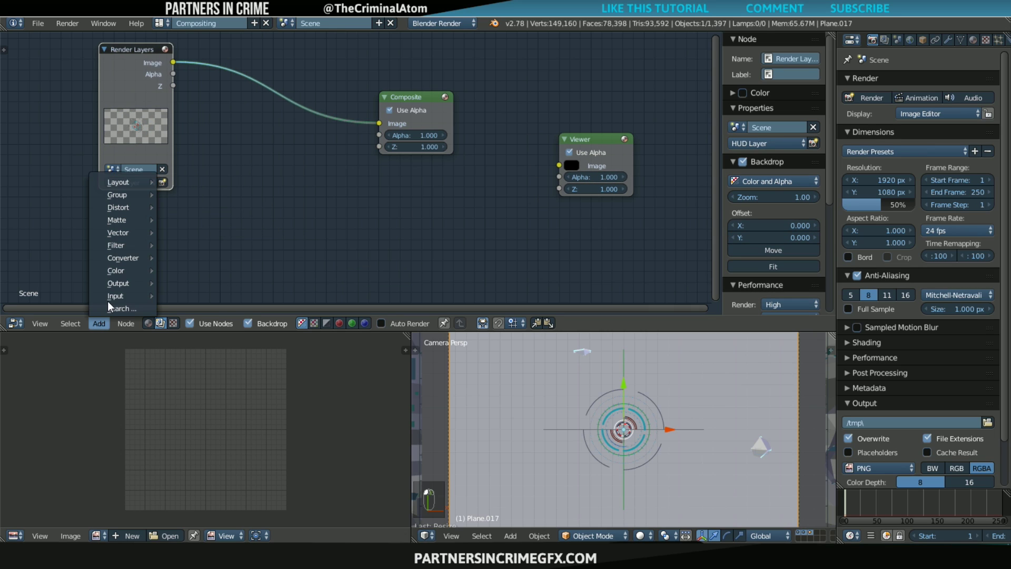
pyautogui.moveTo(123, 267)
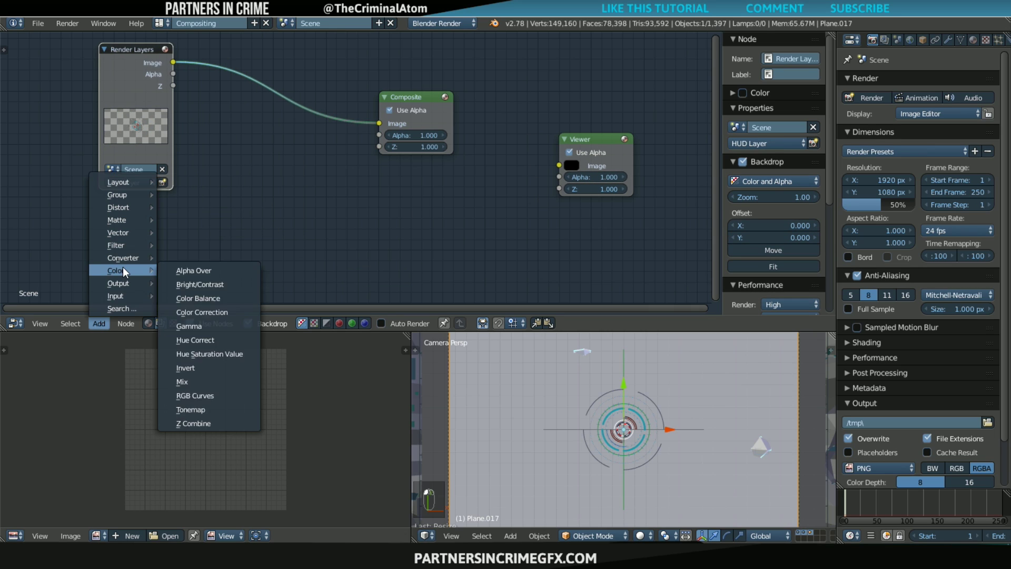
pyautogui.click(188, 270)
pyautogui.click(346, 112)
pyautogui.moveTo(349, 115); pyautogui.dragTo(263, 116)
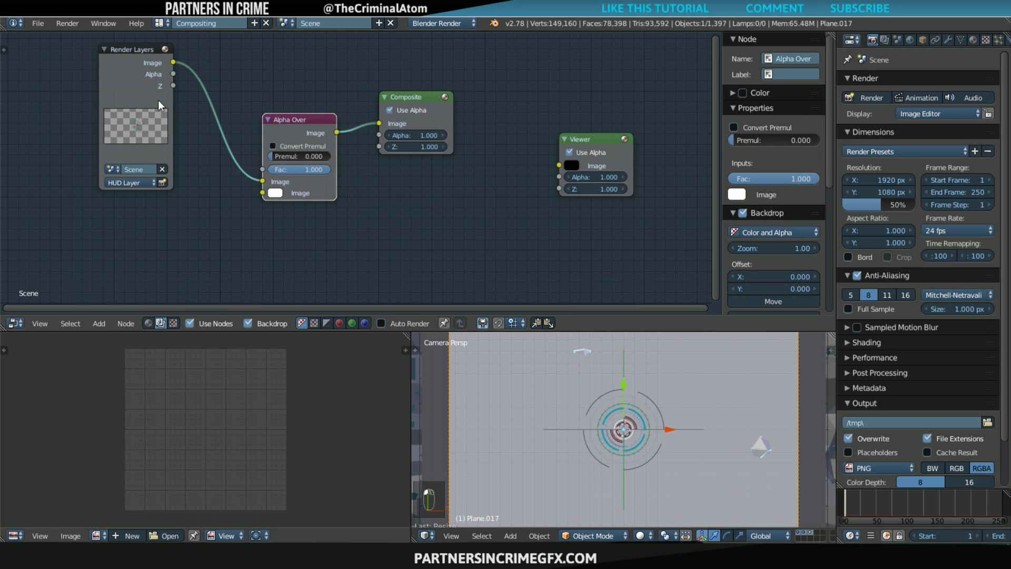
pyautogui.moveTo(338, 133); pyautogui.dragTo(559, 165)
pyautogui.moveTo(430, 100); pyautogui.dragTo(669, 64)
# - Duplicate the Render Layers node, set the copy to Background Layer and connect its image to the Alpha Over node's second Image input
pyautogui.click(138, 81)
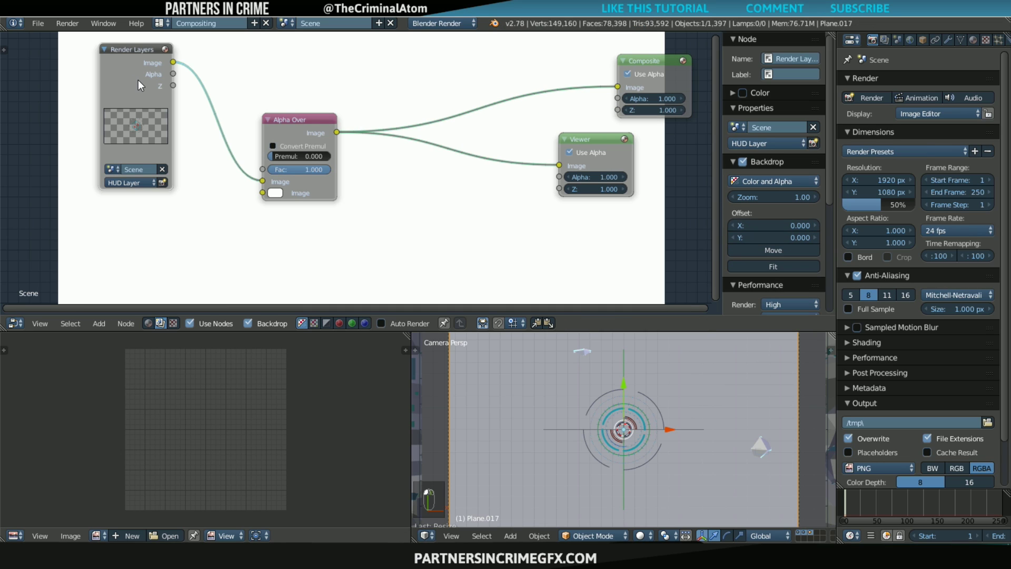
pyautogui.hotkey('shift', 'd')
pyautogui.click(161, 243)
pyautogui.moveTo(262, 208); pyautogui.dragTo(360, 174, button='middle')
pyautogui.scroll(-3, 360, 174)
pyautogui.click(231, 277)
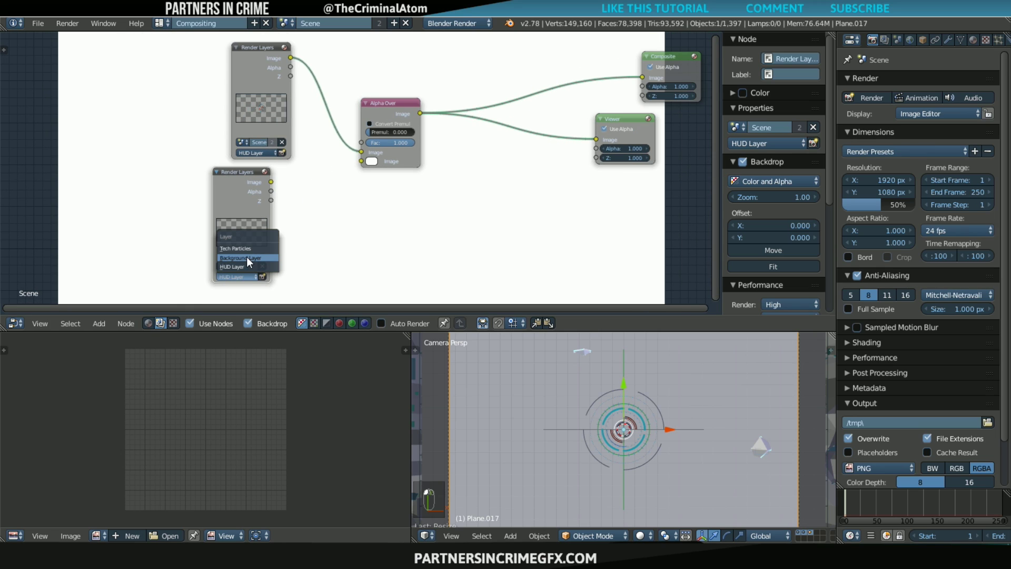
pyautogui.click(246, 257)
pyautogui.moveTo(269, 184); pyautogui.dragTo(367, 162)
pyautogui.moveTo(392, 166); pyautogui.dragTo(470, 157, button='middle')
# - Duplicate the Alpha Over node and insert the copy on the link from the Background Layer node
pyautogui.moveTo(480, 109); pyautogui.dragTo(535, 80)
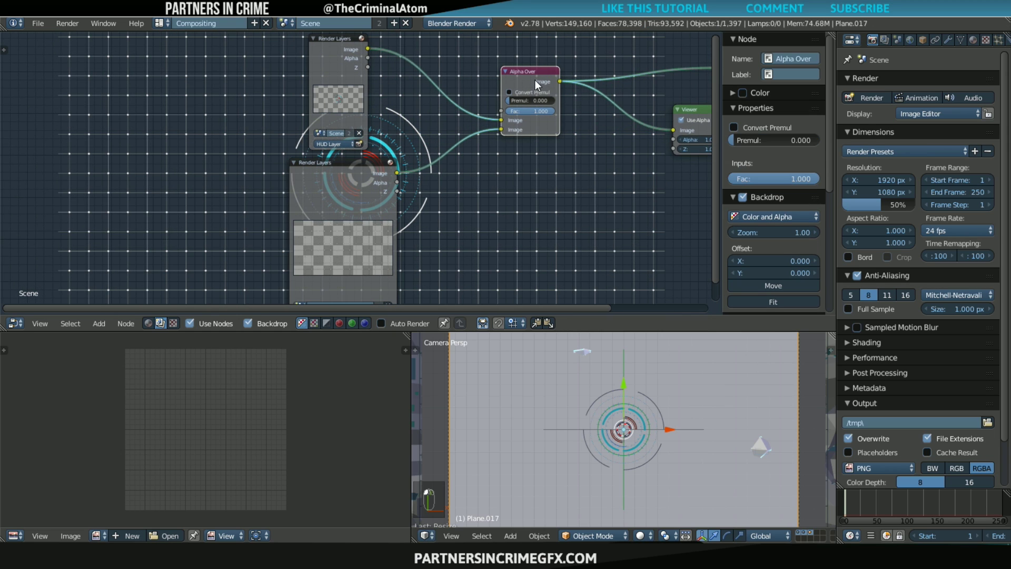
pyautogui.hotkey('shift', 'd')
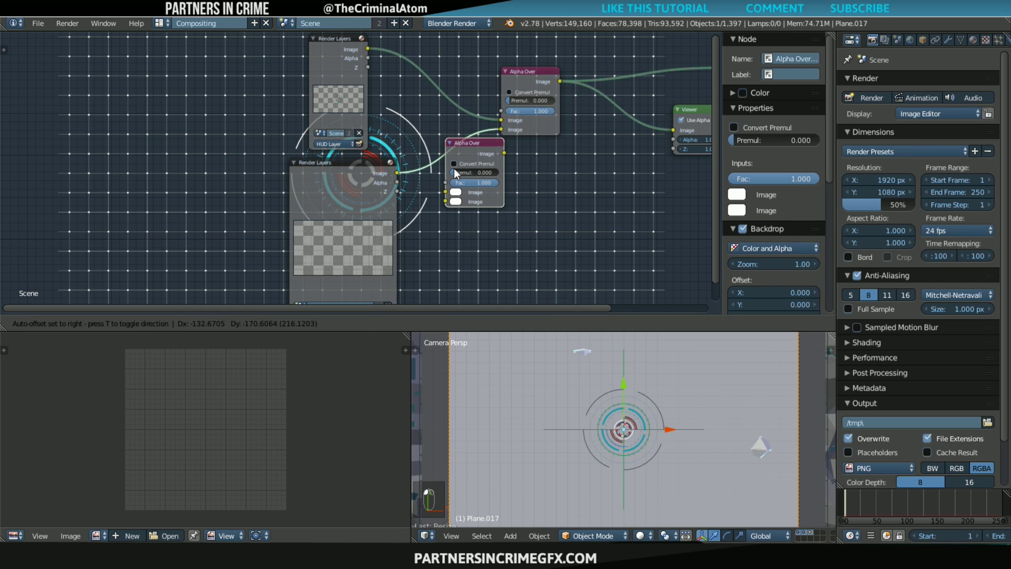
pyautogui.click(454, 169)
# - Duplicate the Background Layer node, set the copy to Tech Particles and connect it to the new Alpha Over node's free Image input
pyautogui.moveTo(356, 170); pyautogui.dragTo(379, 255)
pyautogui.hotkey('shift', 'd')
pyautogui.click(239, 164)
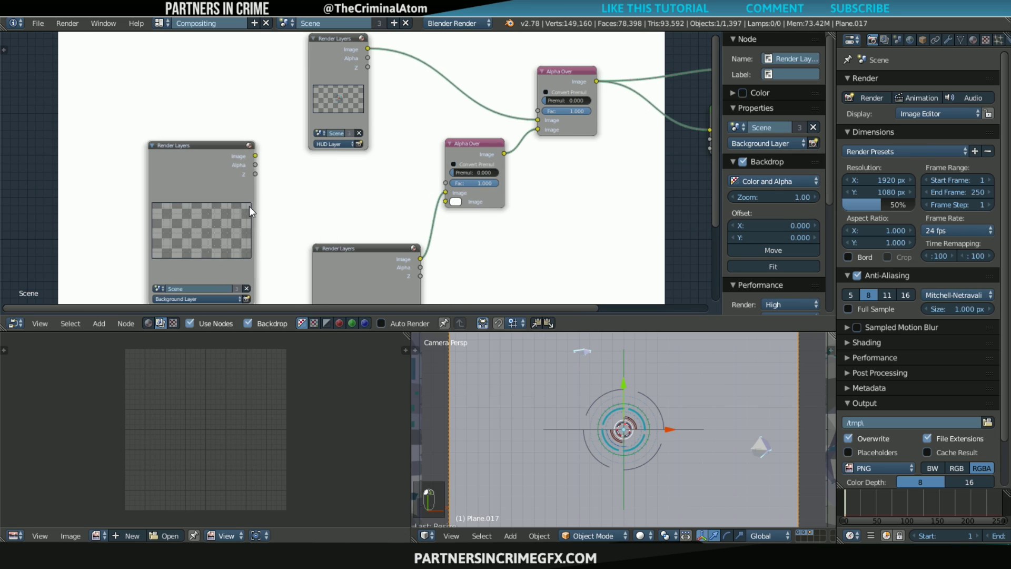
pyautogui.scroll(-3, 227, 258)
pyautogui.click(220, 270)
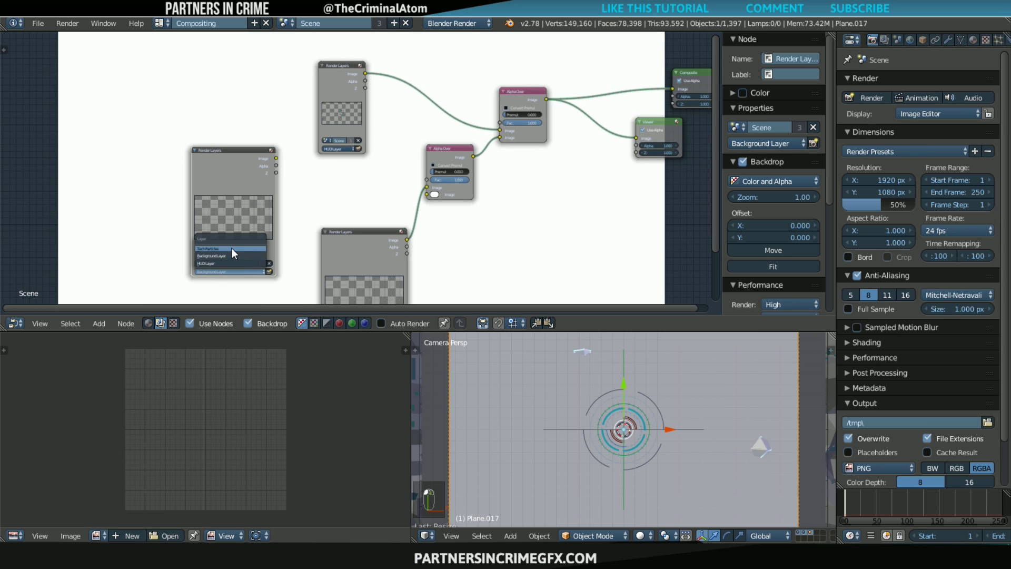
pyautogui.click(232, 247)
pyautogui.moveTo(275, 158); pyautogui.dragTo(431, 188)
# - Swap the final Alpha Over's inputs so the HUD Layer feeds the second Image input, and move the HUD Layer node below it
pyautogui.moveTo(385, 204); pyautogui.dragTo(432, 170, button='middle')
pyautogui.scroll(2, 377, 182)
pyautogui.scroll(-1, 377, 184)
pyautogui.scroll(-1, 484, 156)
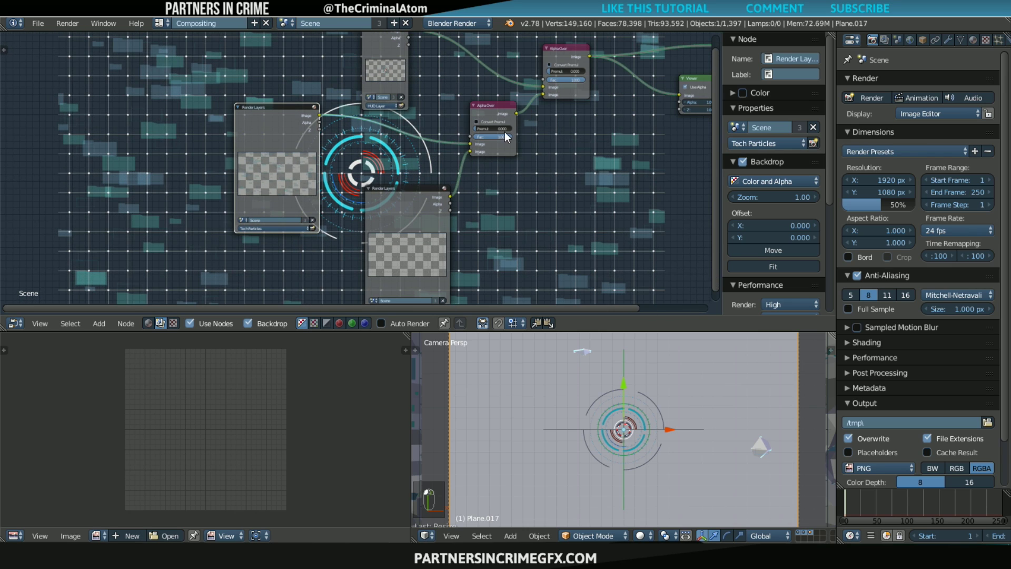
pyautogui.scroll(1, 504, 133)
pyautogui.moveTo(493, 158); pyautogui.dragTo(463, 193, button='middle')
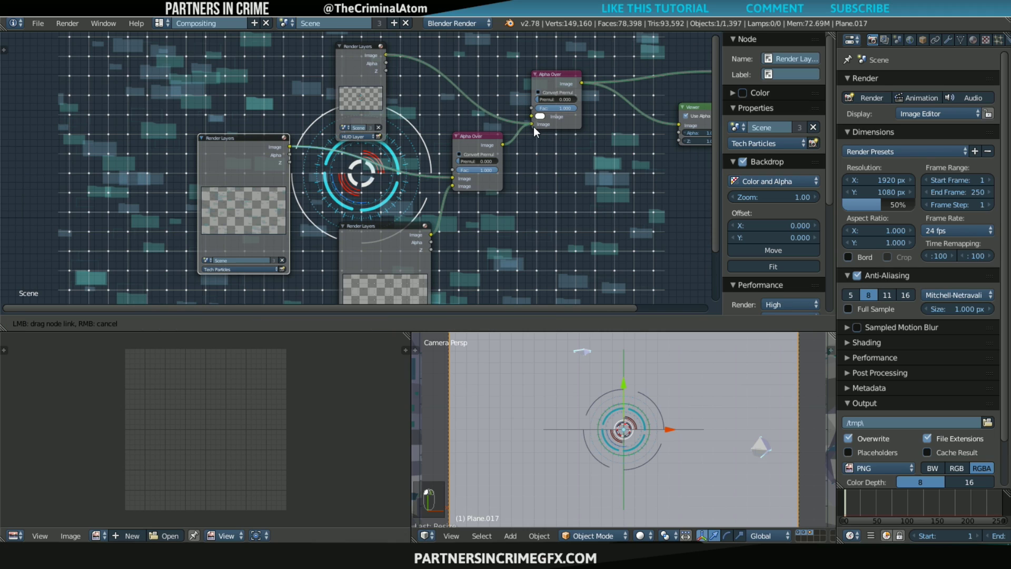
pyautogui.moveTo(362, 51); pyautogui.dragTo(537, 186)
pyautogui.moveTo(446, 175); pyautogui.dragTo(481, 151, button='middle')
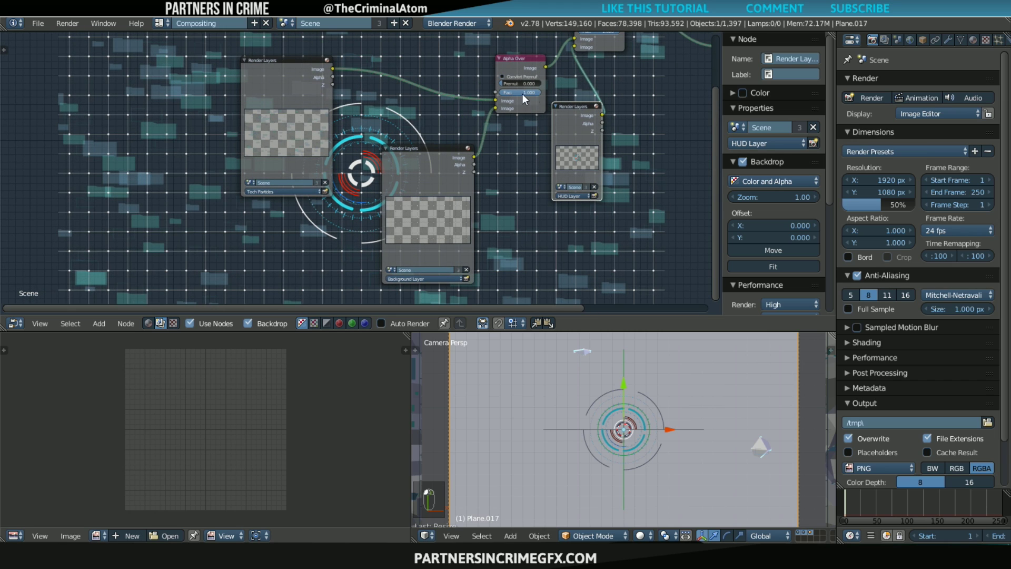
# - Disable Use Alpha on the Viewer node and move the Viewer and Composite nodes farther from the Alpha Over nodes
pyautogui.scroll(-2, 522, 94)
pyautogui.moveTo(567, 108); pyautogui.dragTo(291, 221, button='middle')
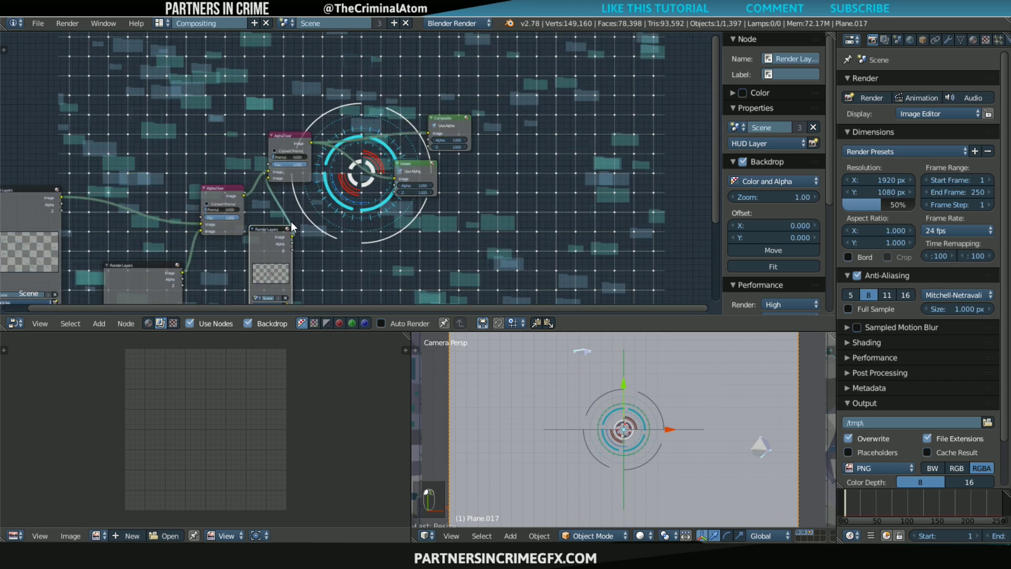
pyautogui.click(406, 173)
pyautogui.moveTo(414, 163); pyautogui.dragTo(639, 163)
pyautogui.moveTo(538, 150); pyautogui.dragTo(480, 240, button='middle')
pyautogui.scroll(3, 480, 240)
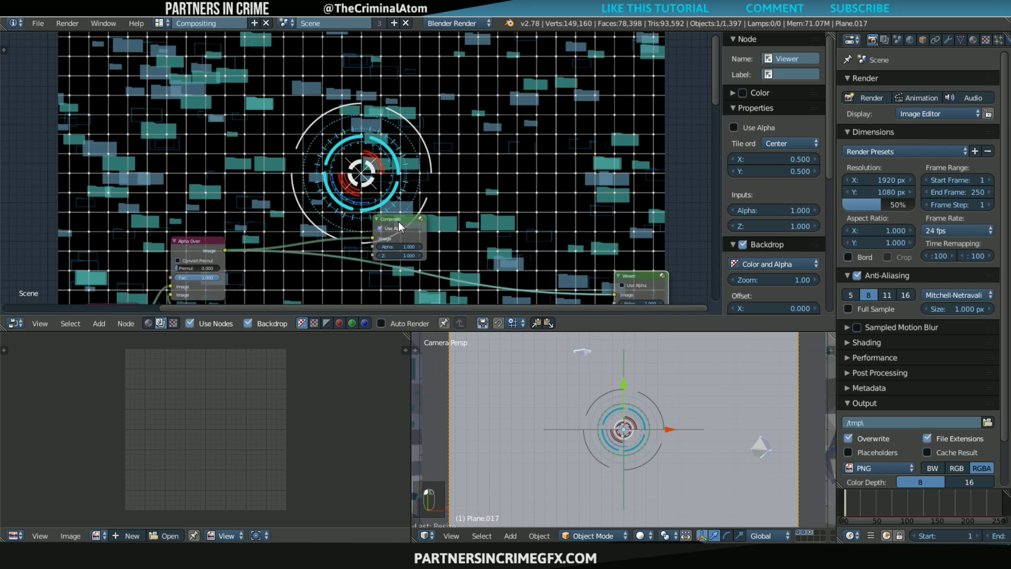
pyautogui.moveTo(403, 217); pyautogui.dragTo(604, 153)
pyautogui.scroll(-2, 416, 242)
pyautogui.moveTo(424, 226); pyautogui.dragTo(442, 124, button='middle')
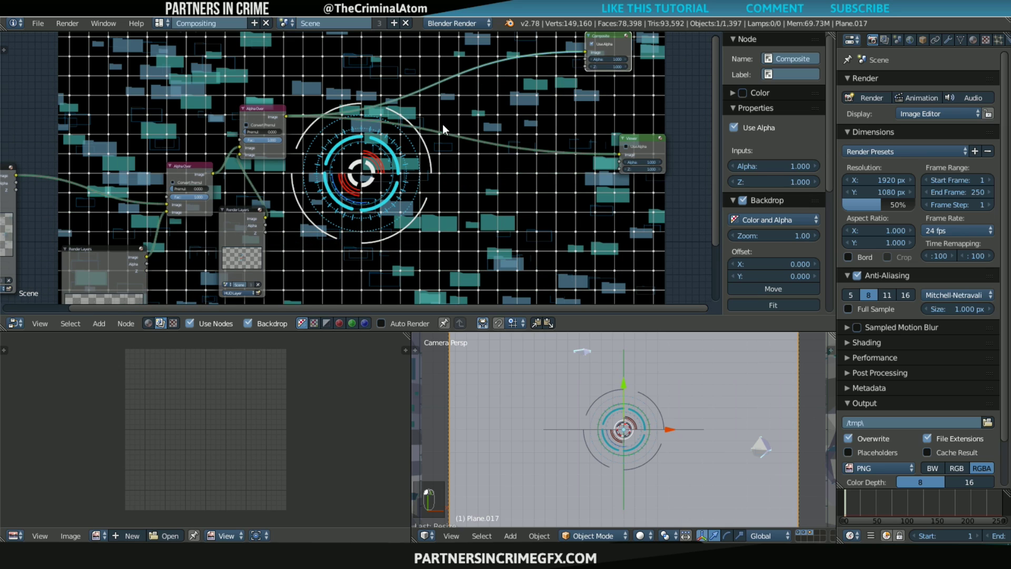
pyautogui.moveTo(206, 163); pyautogui.dragTo(457, 161, button='middle')
# - Return to the Default screen layout and change the Image Editor back to the 3D View
pyautogui.click(166, 27)
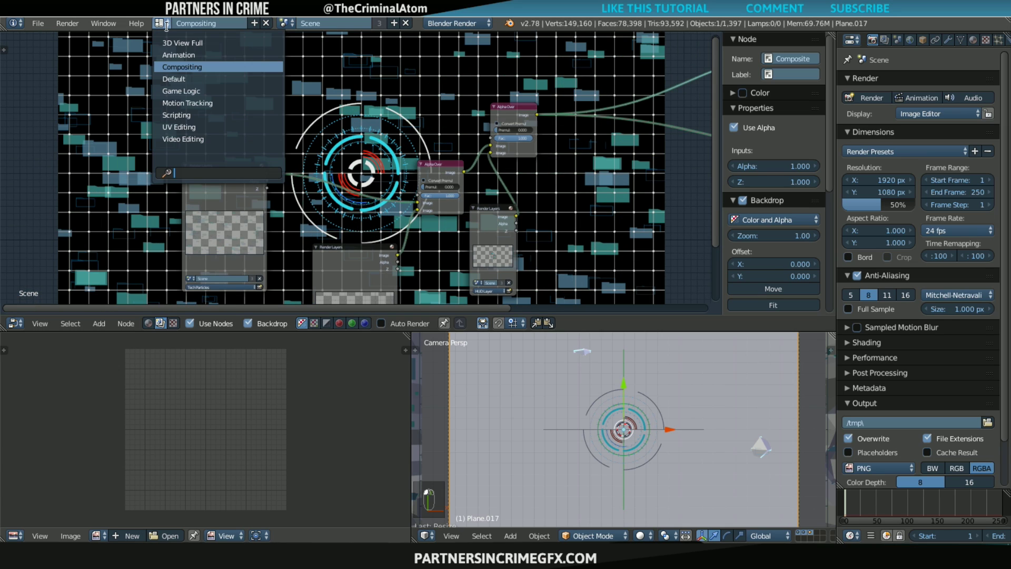
pyautogui.click(211, 81)
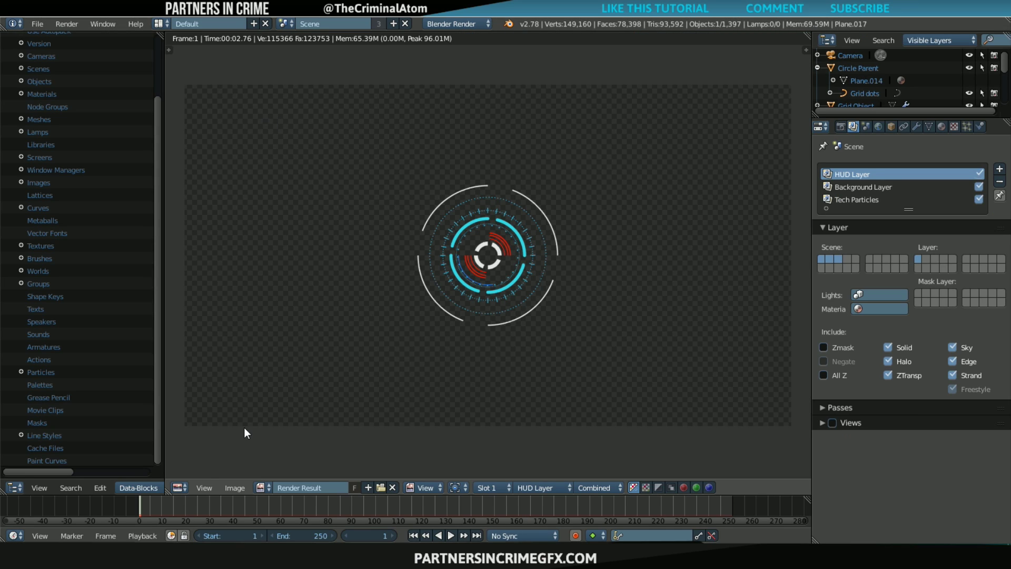
pyautogui.click(179, 488)
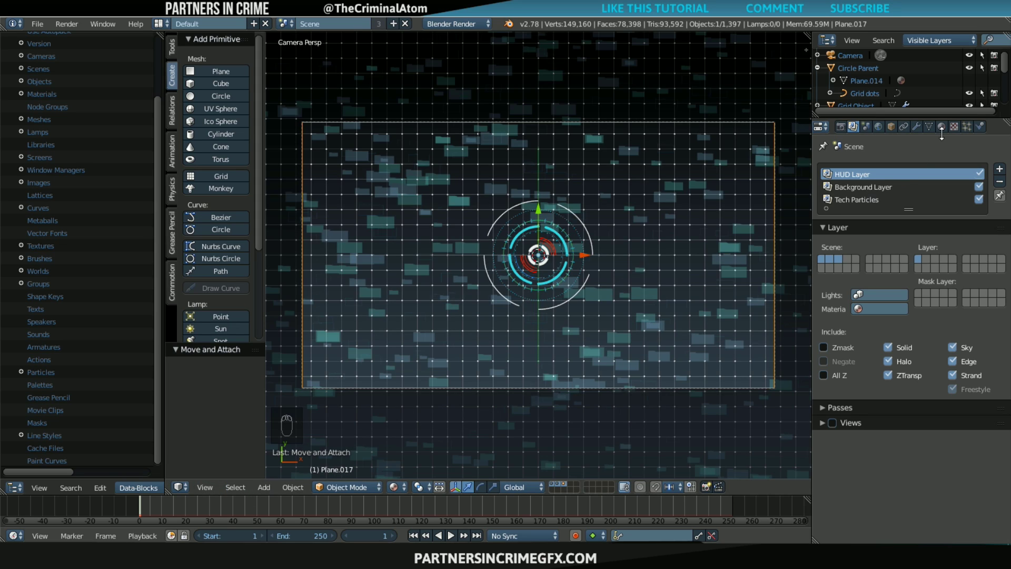
# - Open the particle system's Cache settings for the tech particle plane and bake all dynamics
pyautogui.click(968, 128)
pyautogui.scroll(7, 941, 257)
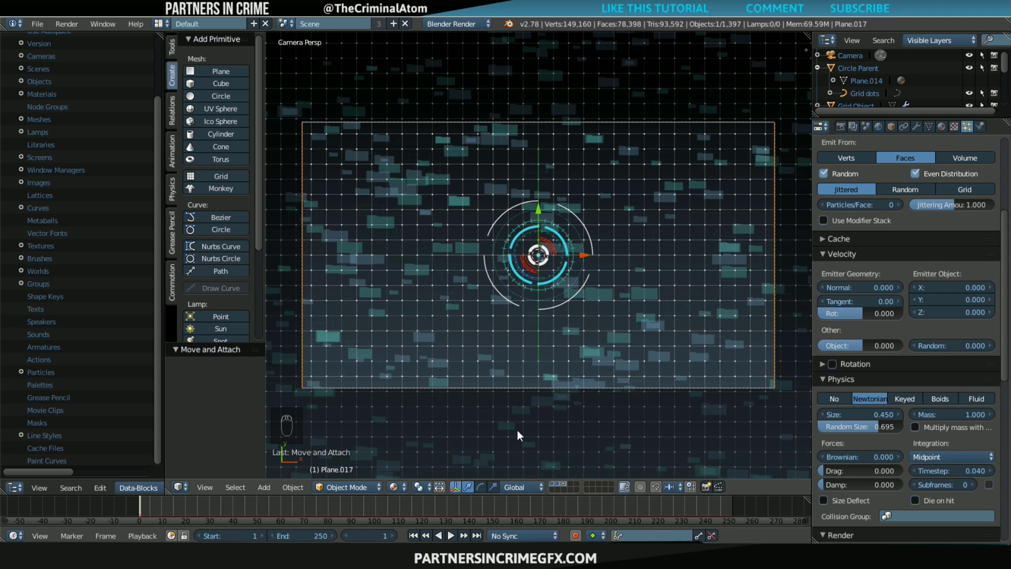
pyautogui.scroll(2, 900, 202)
pyautogui.scroll(-2, 903, 205)
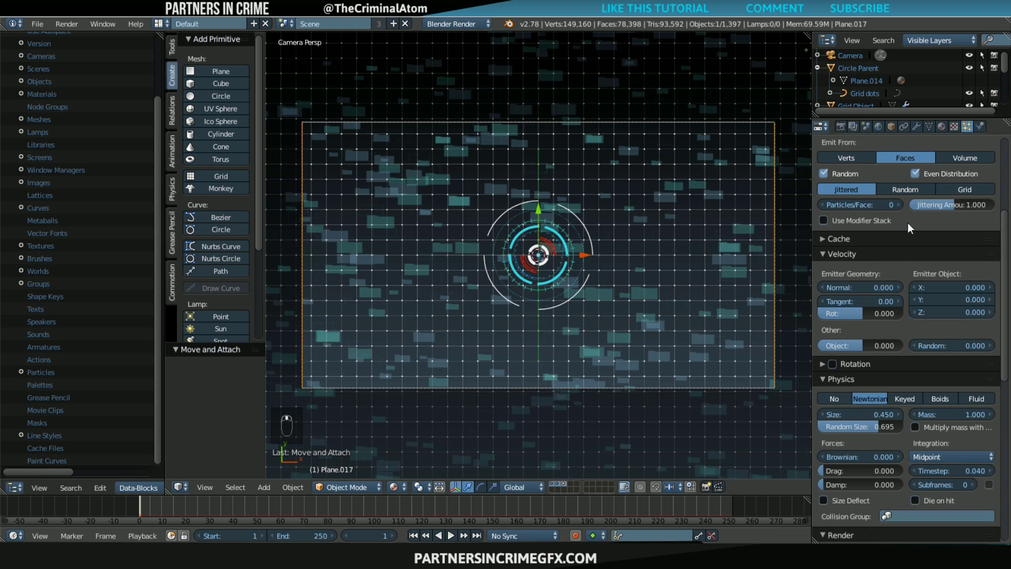
pyautogui.click(875, 240)
pyautogui.click(961, 372)
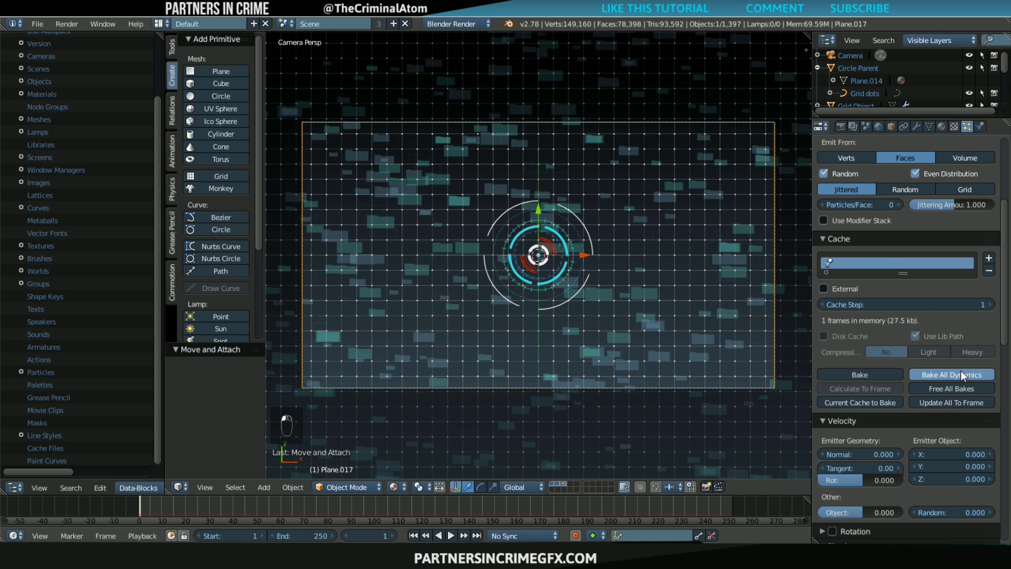
# - Save the Blender file under the new name HUD TUTORIAL VERSION 3
pyautogui.click(38, 23)
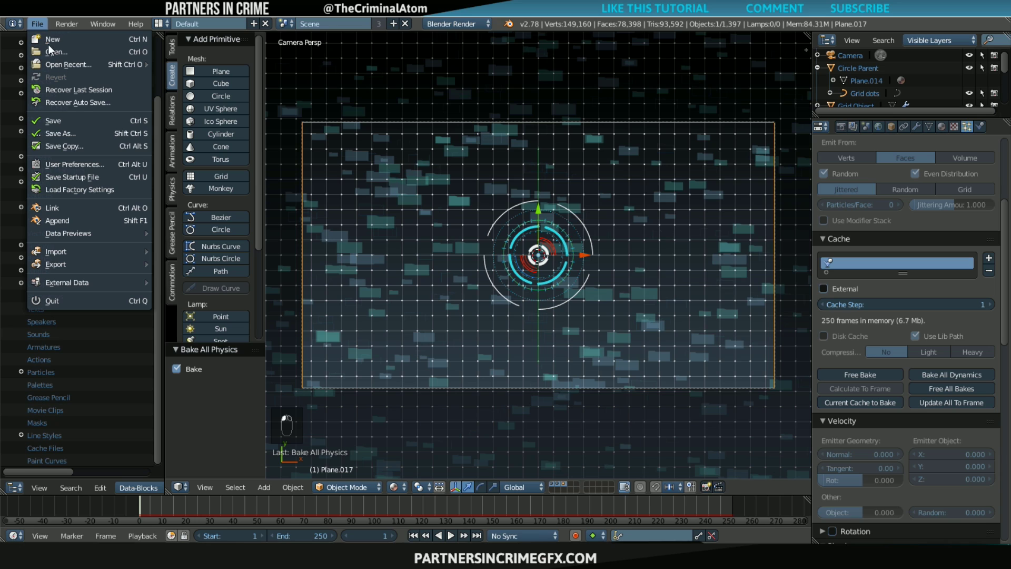
pyautogui.click(81, 134)
pyautogui.click(164, 72)
pyautogui.moveTo(187, 72); pyautogui.dragTo(130, 77)
pyautogui.write('H')
pyautogui.write('UD TUTORIAL VERSION 3blend')
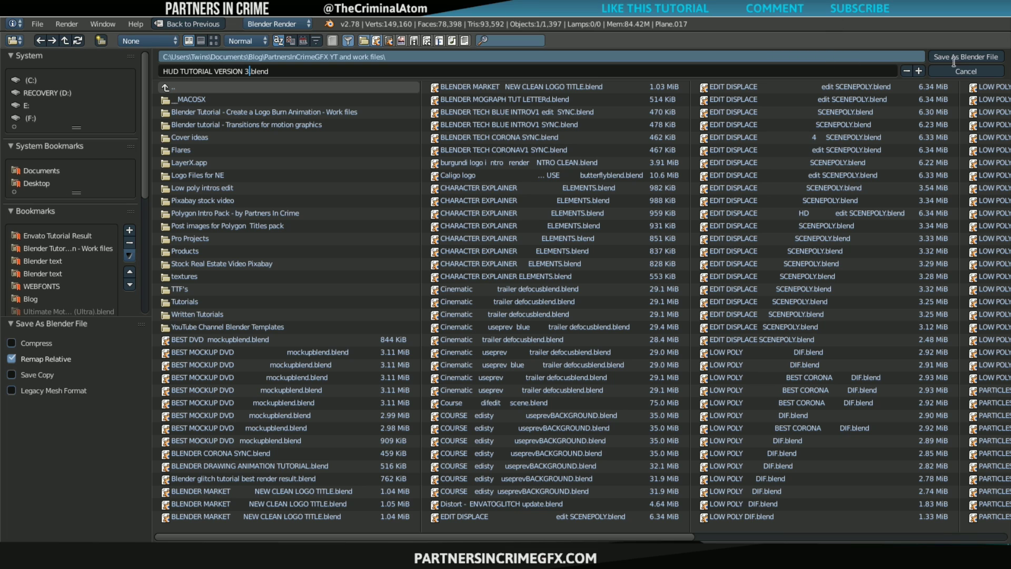
pyautogui.click(954, 56)
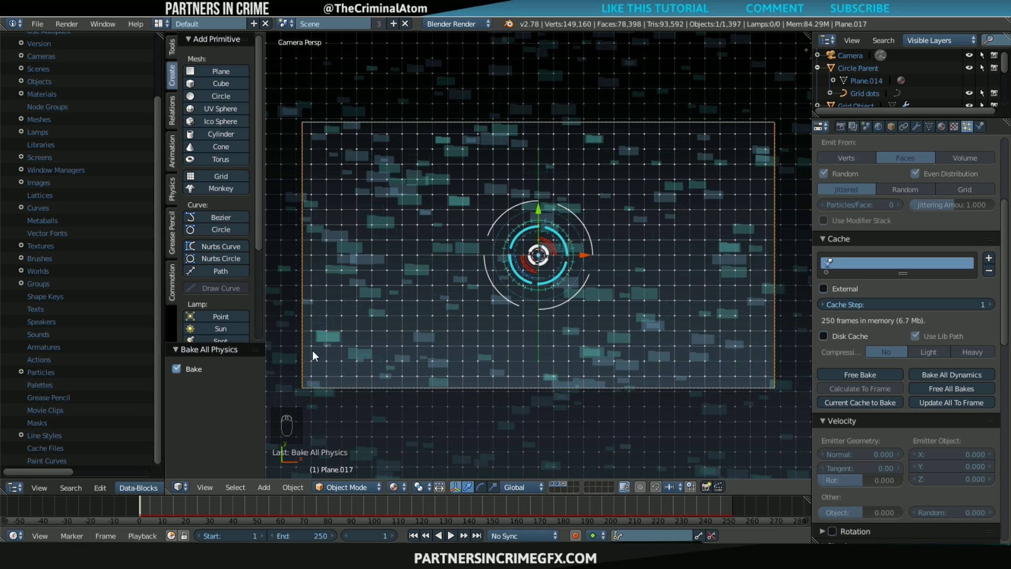
# - Set playback to AV-sync and the frame rate to 60 fps, and play the animation
pyautogui.click(539, 535)
pyautogui.click(551, 493)
pyautogui.click(844, 125)
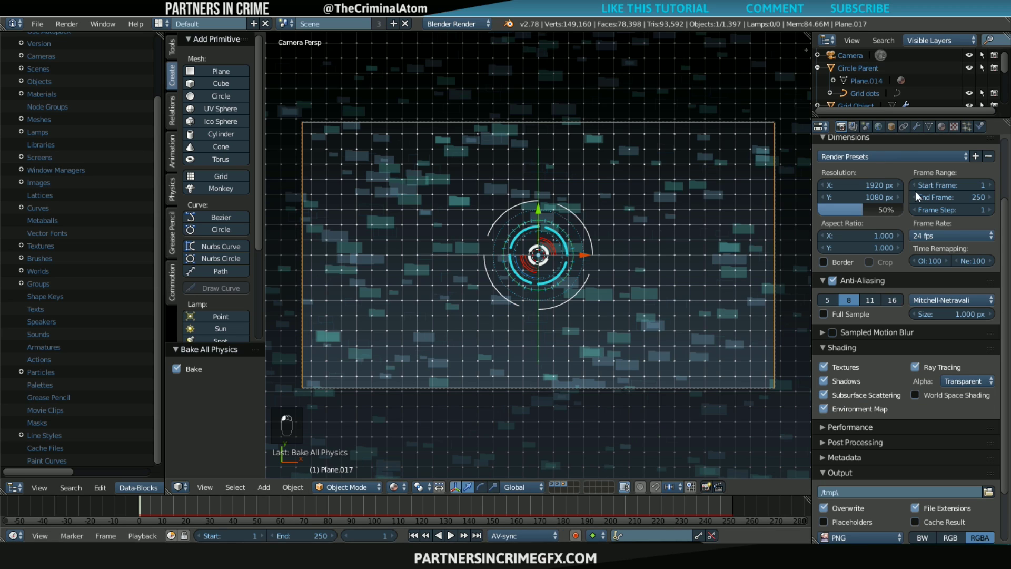
pyautogui.click(946, 238)
pyautogui.click(955, 338)
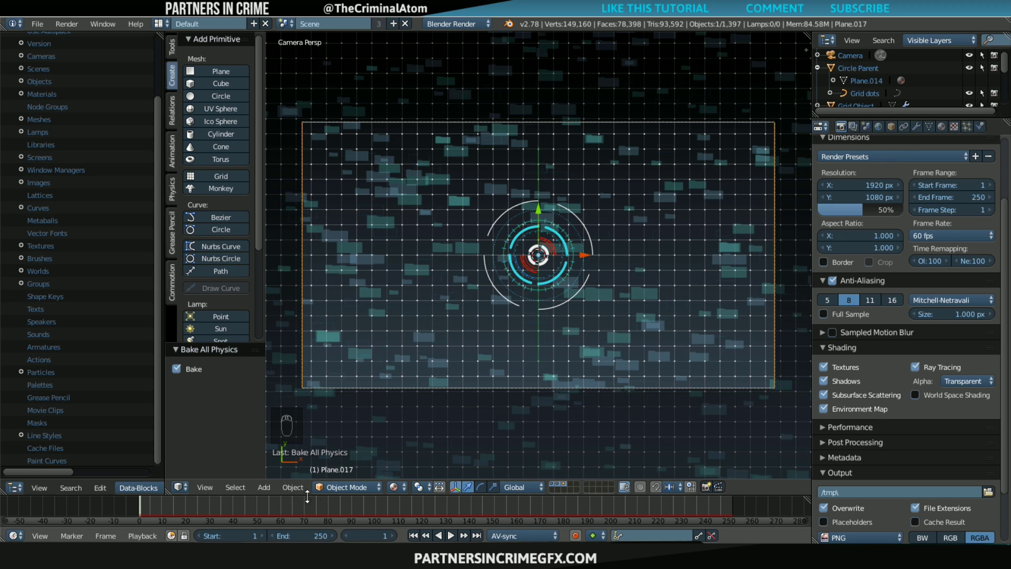
pyautogui.hotkey('alt', 'a')
pyautogui.hotkey('alt', 'a')
# - Orbit to a tilted perspective view of the HUD circle and grid, and align the camera to that view
pyautogui.moveTo(626, 449); pyautogui.dragTo(554, 343, button='middle')
pyautogui.scroll(1, 555, 337)
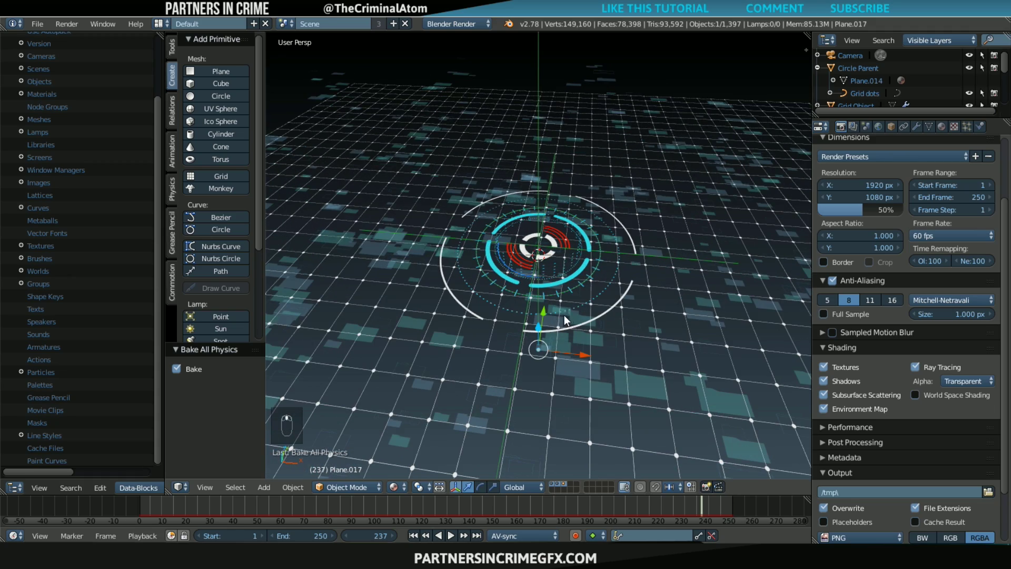
pyautogui.scroll(1, 559, 312)
pyautogui.moveTo(549, 309); pyautogui.dragTo(549, 305, button='middle')
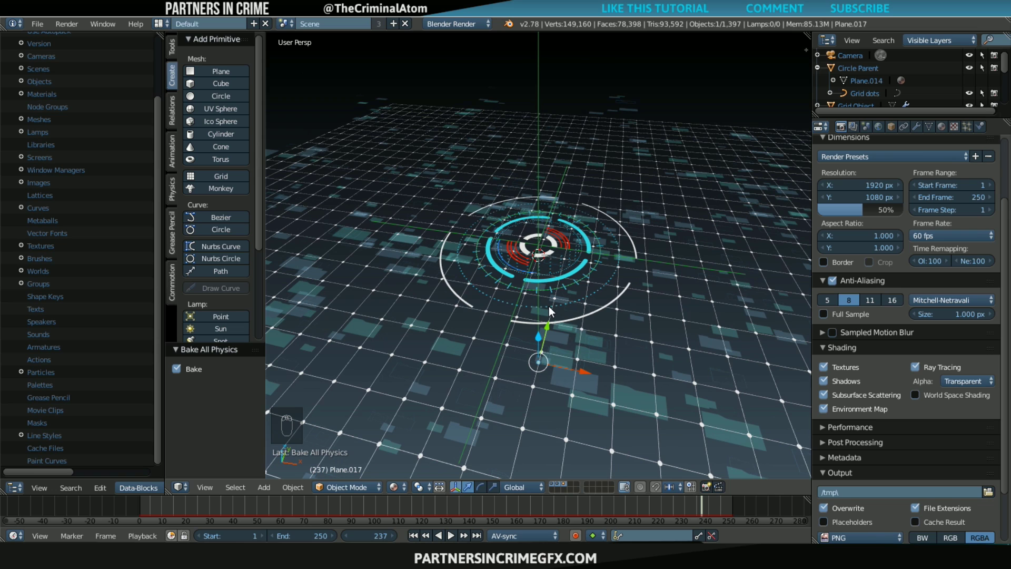
pyautogui.press('ctrl+alt+KP_0')
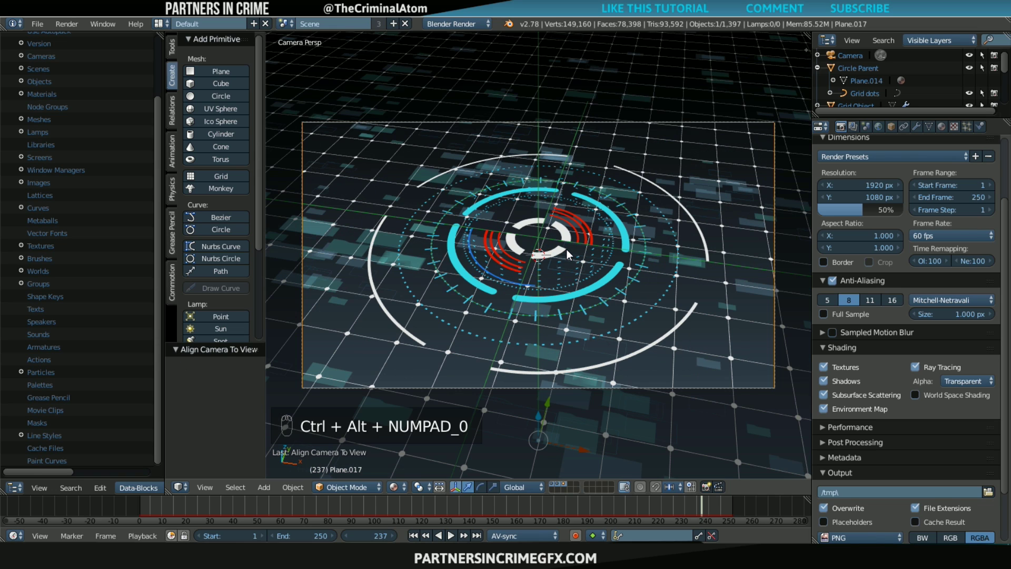
pyautogui.scroll(-2, 567, 249)
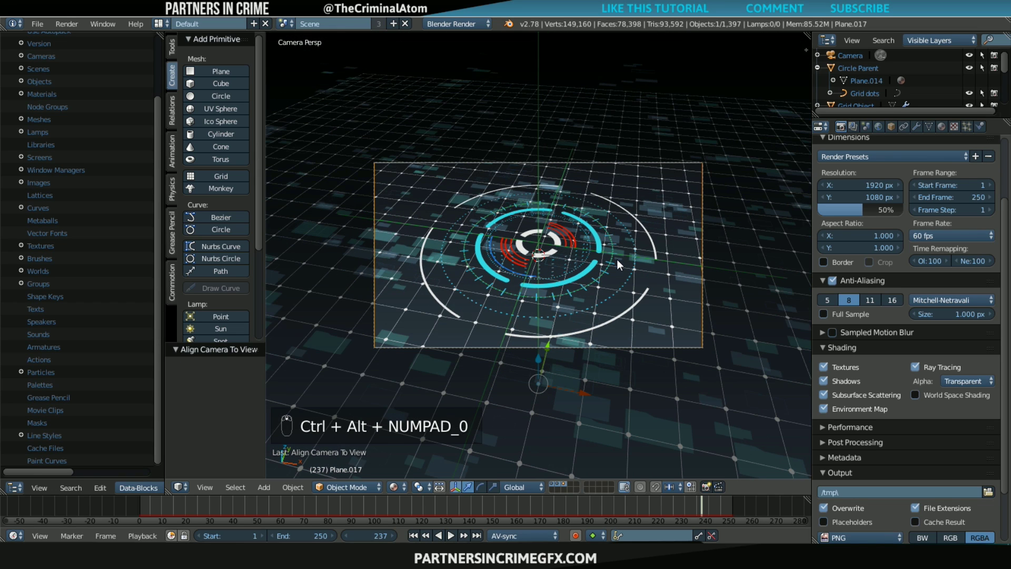
pyautogui.scroll(-2, 617, 259)
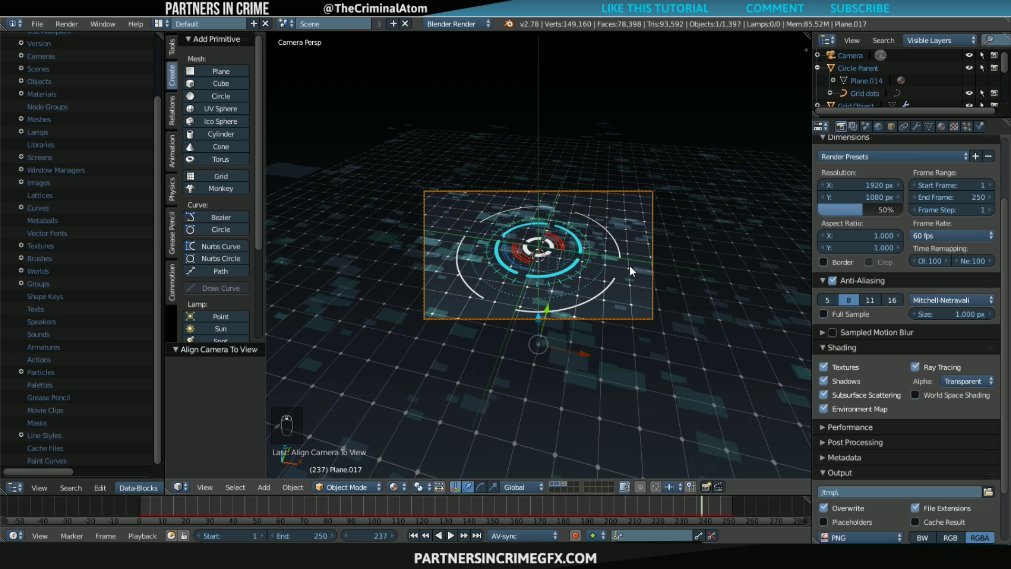
# - Select the Camera and move it about -2.61 along the Y axis and about 2.59 along the Z axis
pyautogui.press('g')
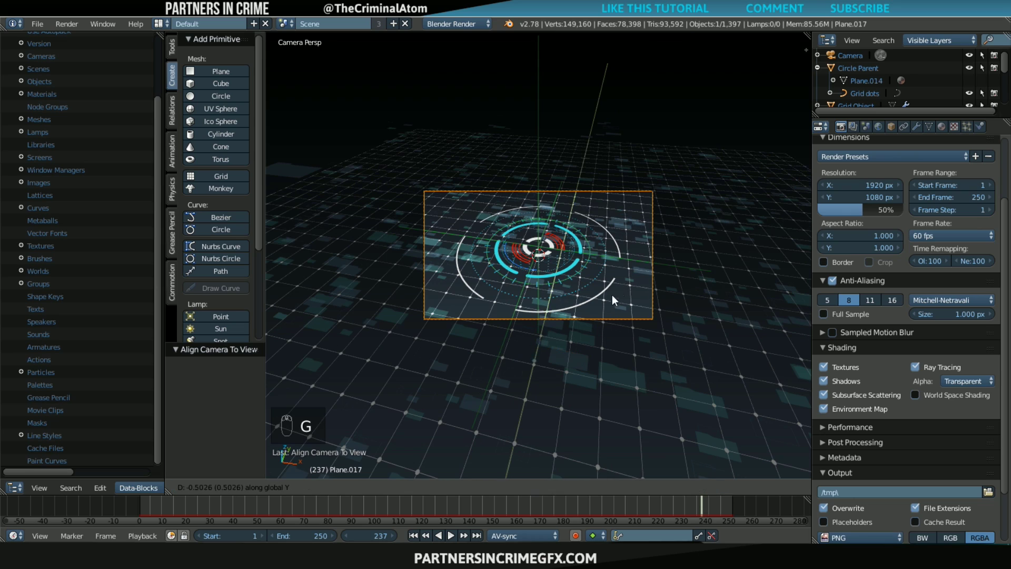
pyautogui.click(604, 279)
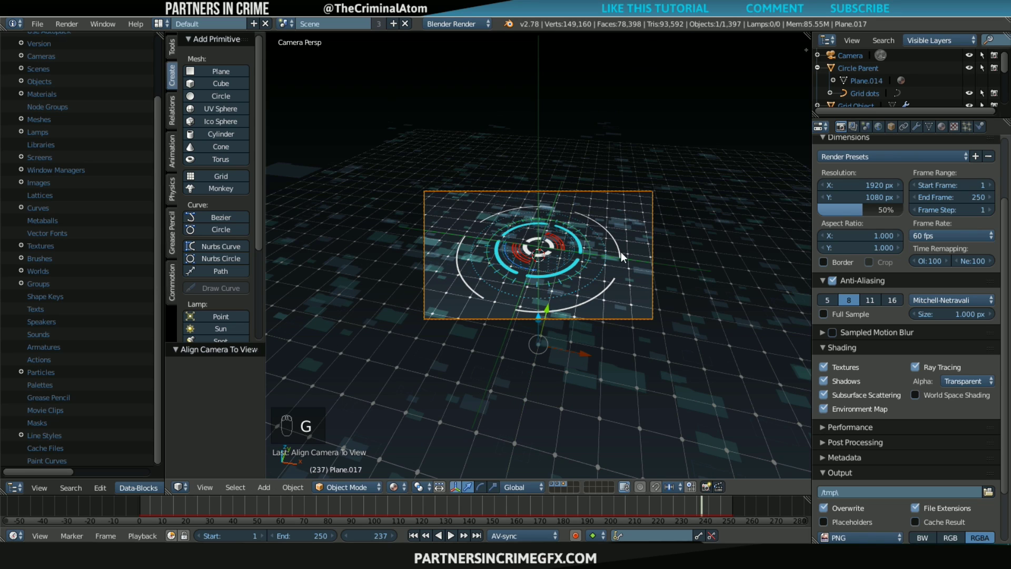
pyautogui.click(848, 55)
pyautogui.press('g')
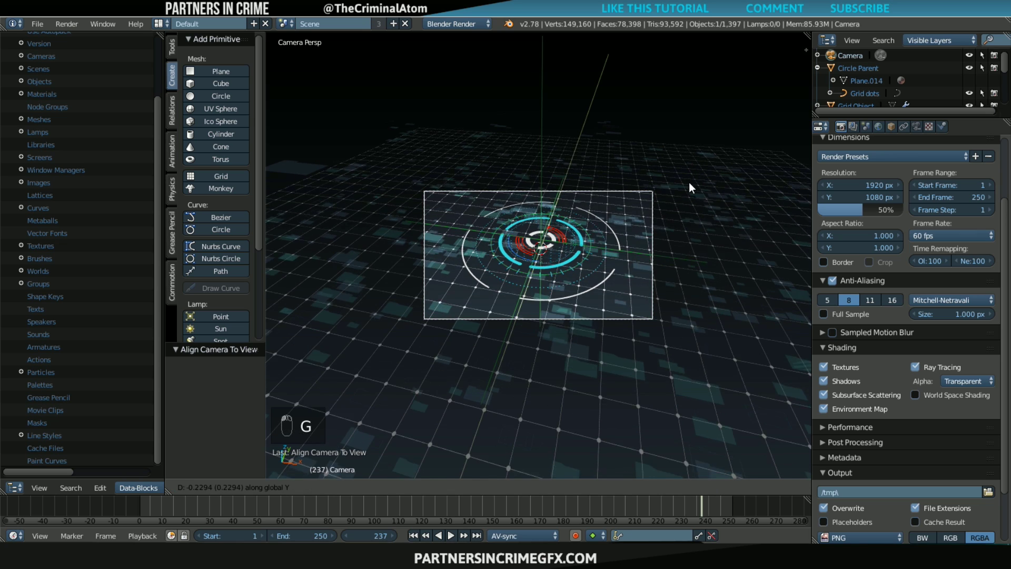
pyautogui.click(670, 273)
pyautogui.press('g')
pyautogui.press('z')
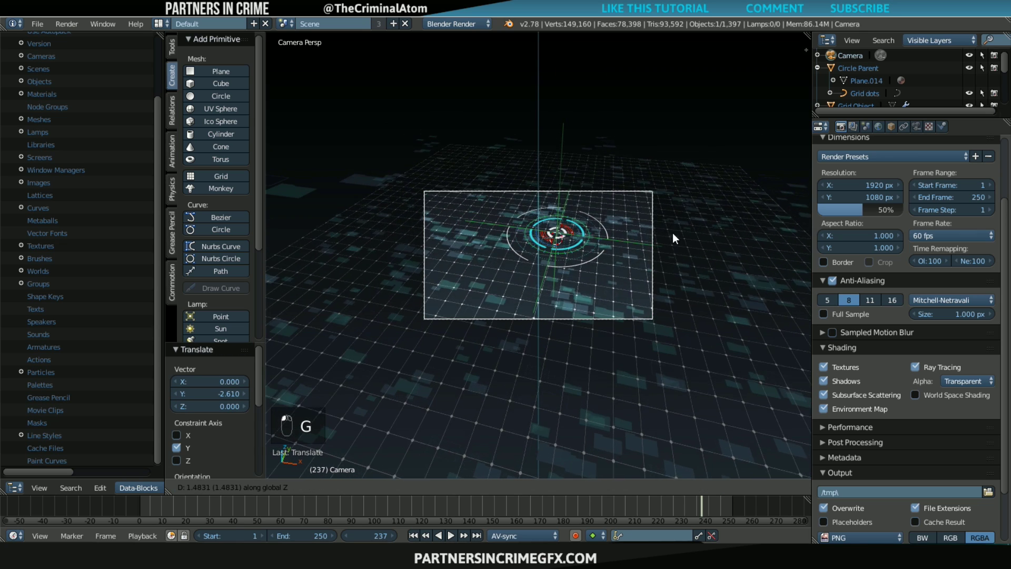
pyautogui.click(672, 189)
# - Shift the camera freely by about 0.58 in X, 0.04 in Y and -0.10 in Z, and move it about -1.49 along Y
pyautogui.press('g')
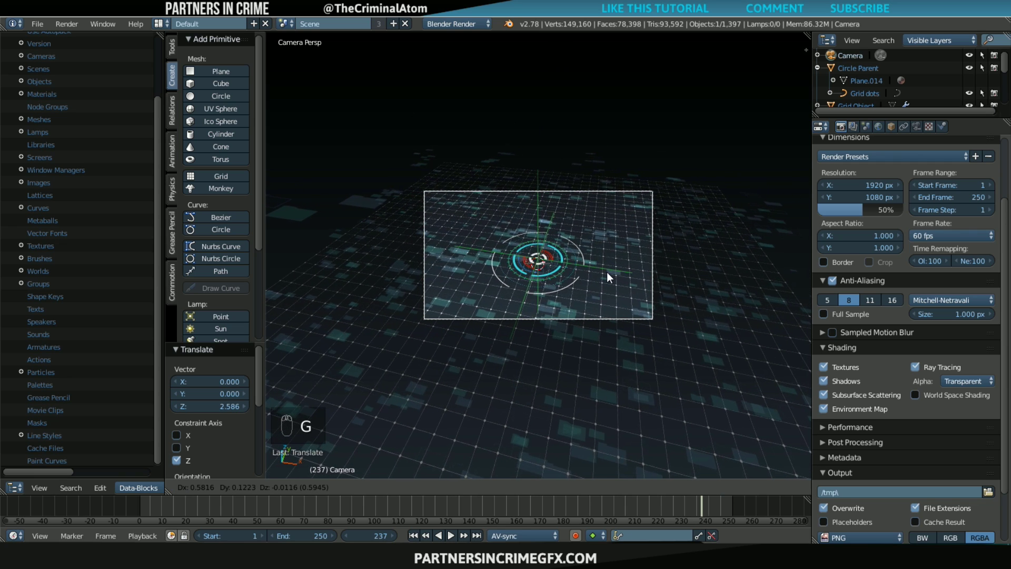
pyautogui.click(608, 277)
pyautogui.press('g')
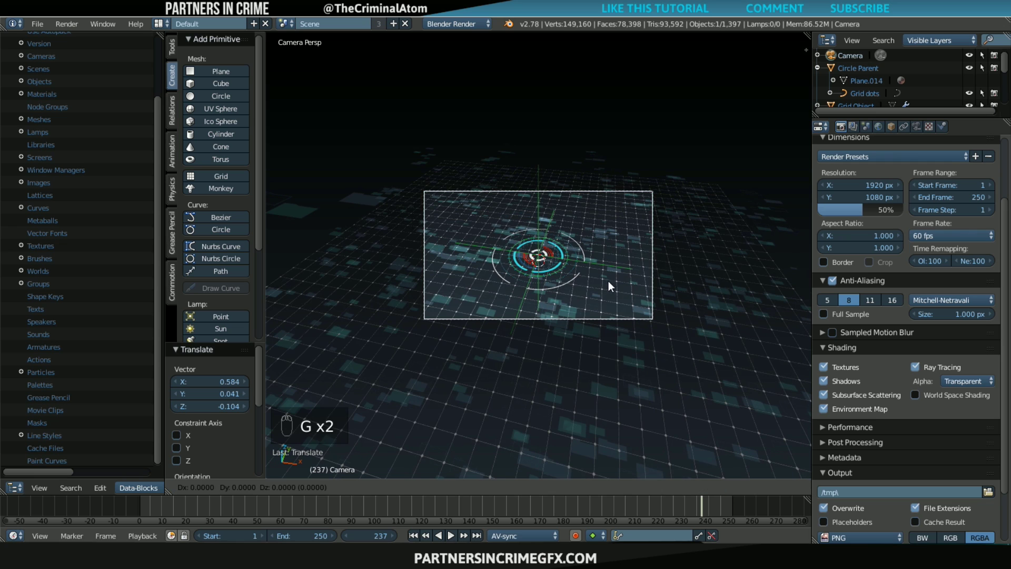
pyautogui.press('y')
pyautogui.click(593, 324)
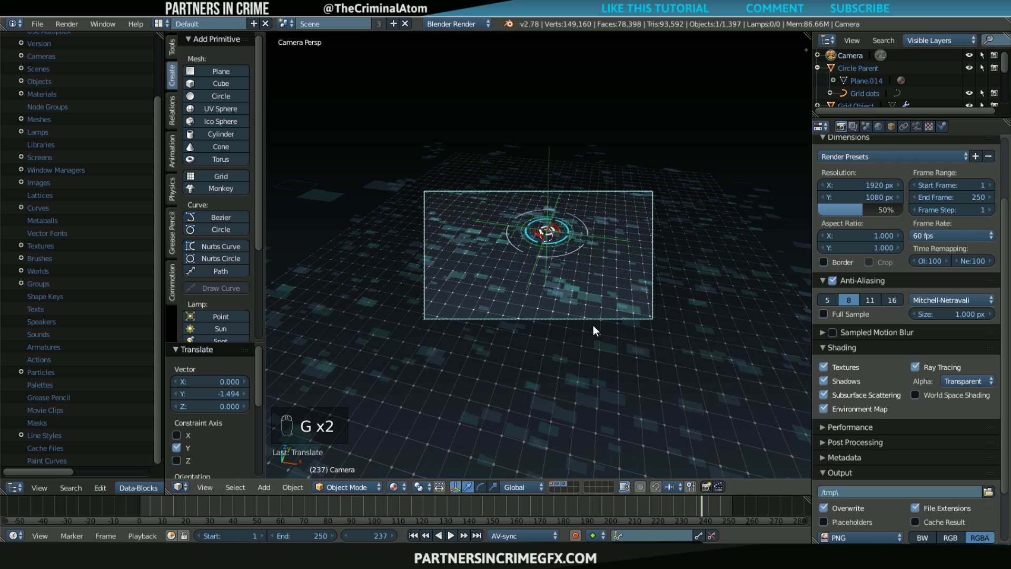
# - Move the camera about 1.38 along the Z axis and about 0.38 along the X axis
pyautogui.press('g')
pyautogui.press('z')
pyautogui.click(596, 277)
pyautogui.press('g')
pyautogui.press('x')
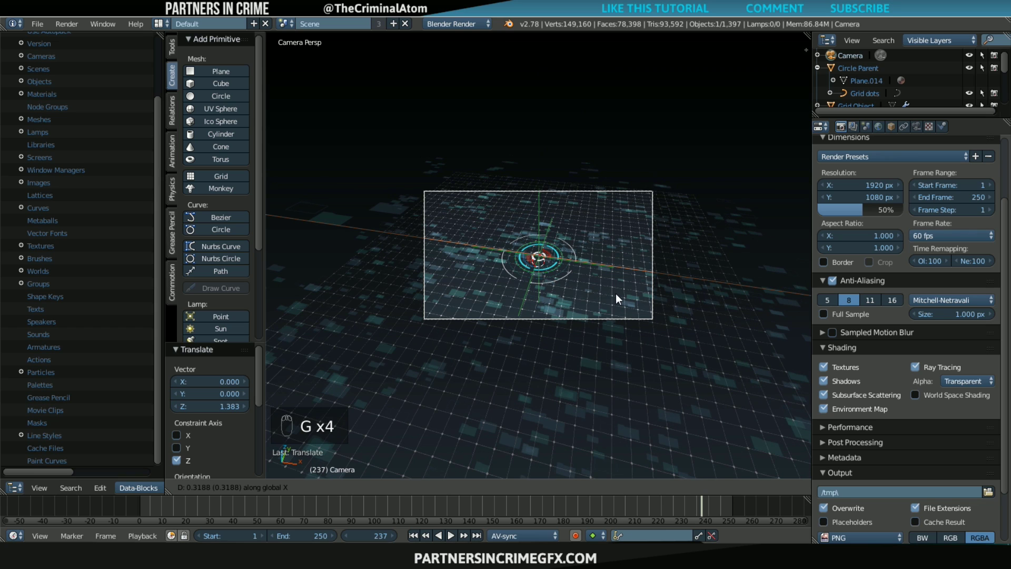
pyautogui.click(615, 295)
pyautogui.press('Home')
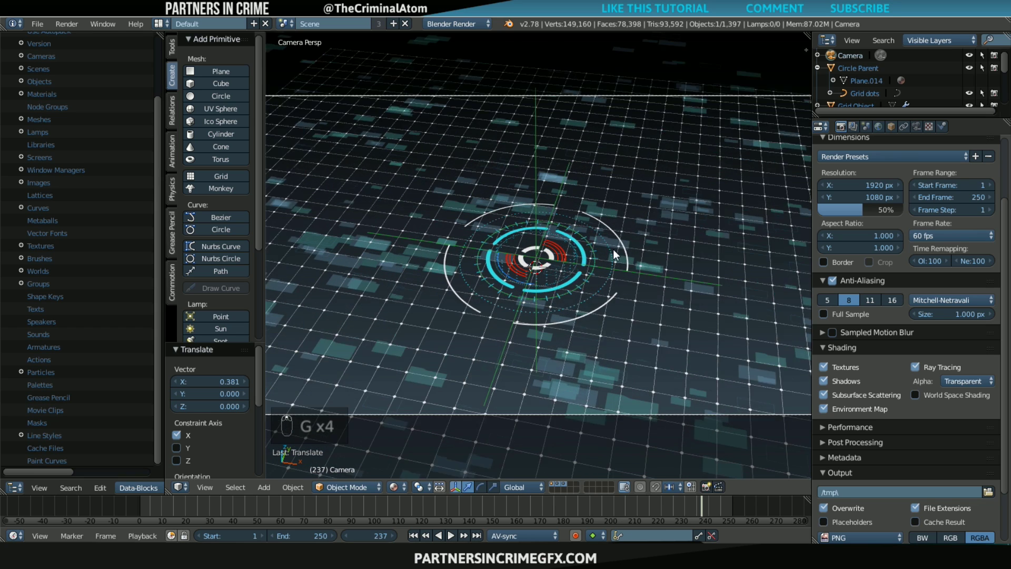
# - Insert a LocRot keyframe for the camera at frame 237
pyautogui.scroll(-2, 575, 216)
pyautogui.press('i')
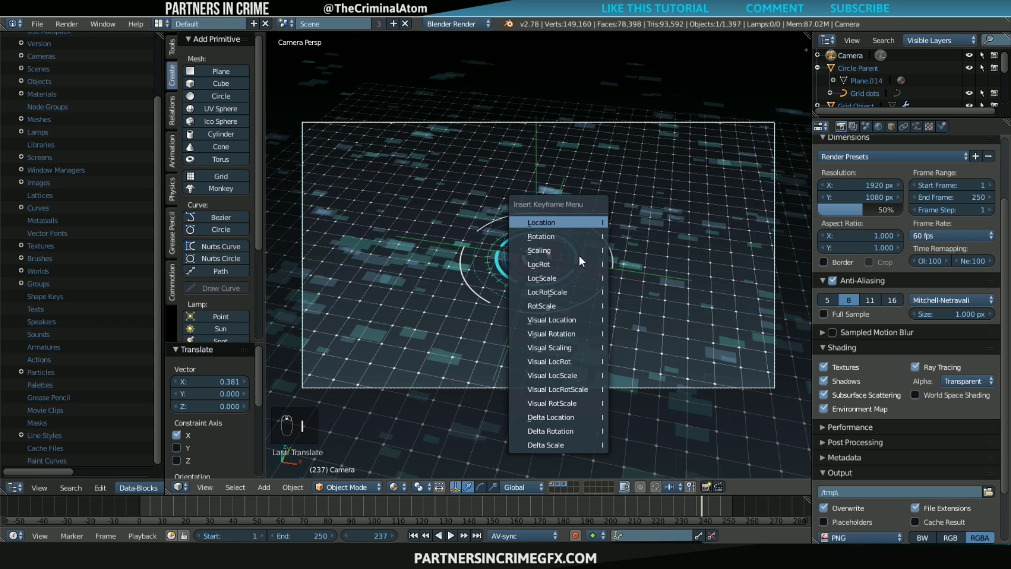
pyautogui.click(575, 261)
# - At frame 0, fly the camera to a new angle centred on the HUD circle and keyframe it there
pyautogui.click(253, 509)
pyautogui.hotkey('alt', 'a')
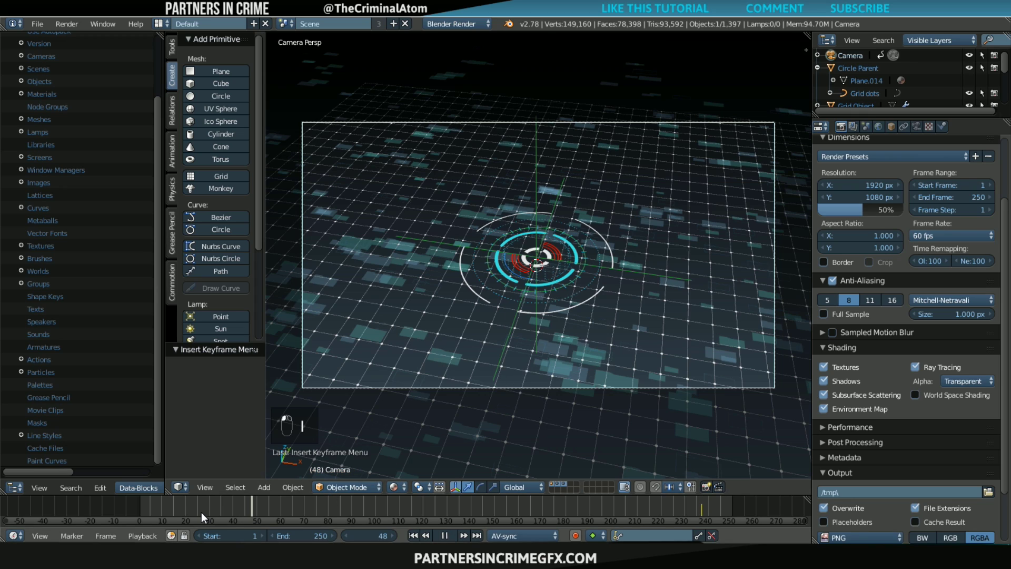
pyautogui.moveTo(145, 509); pyautogui.dragTo(140, 510)
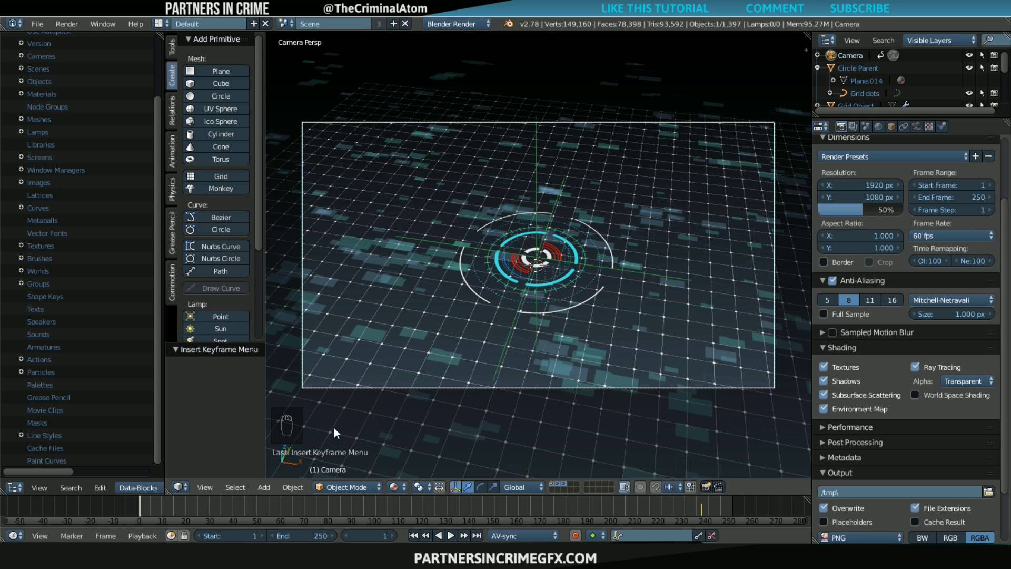
pyautogui.click(121, 508)
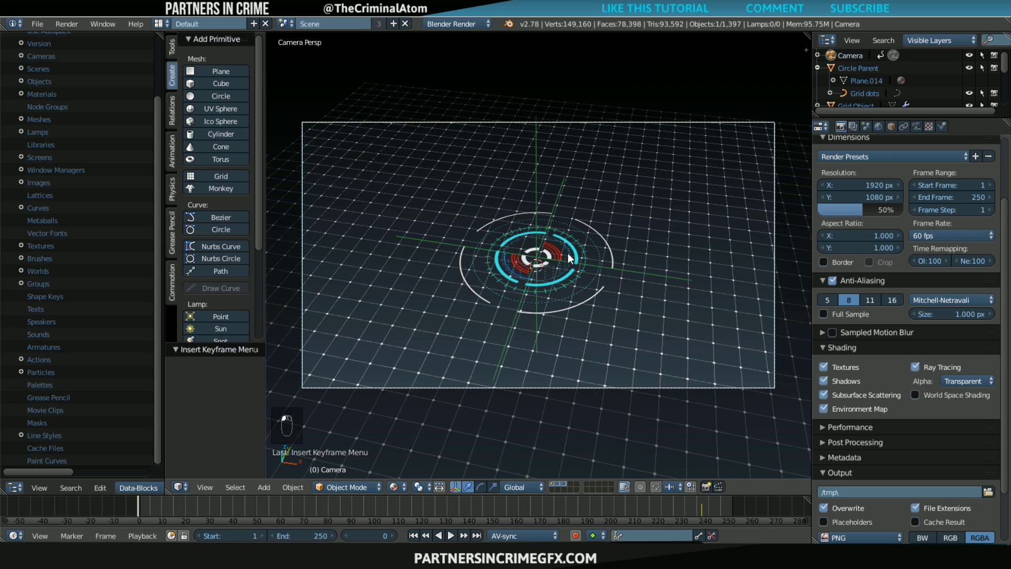
pyautogui.hotkey('shift', 'f')
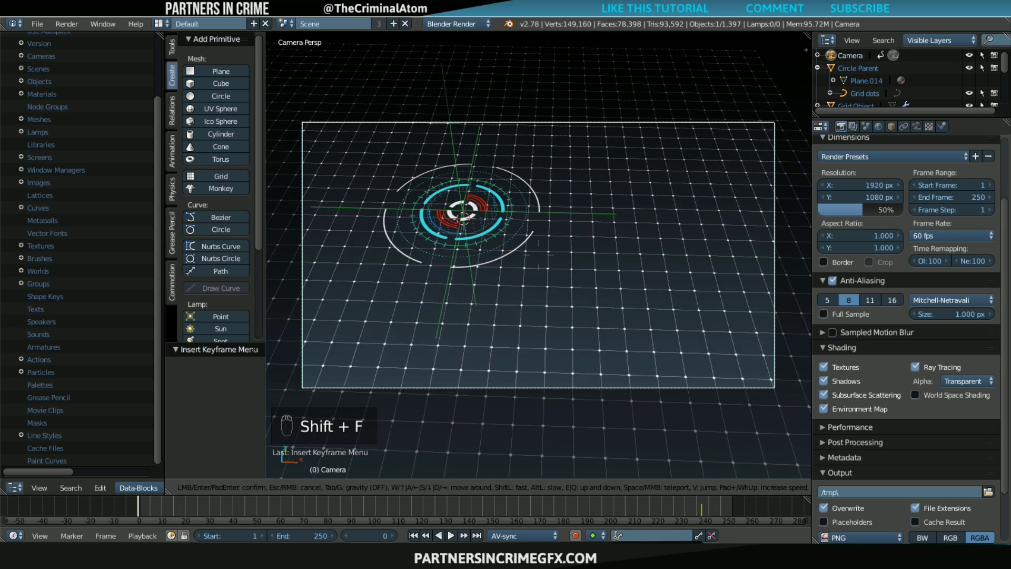
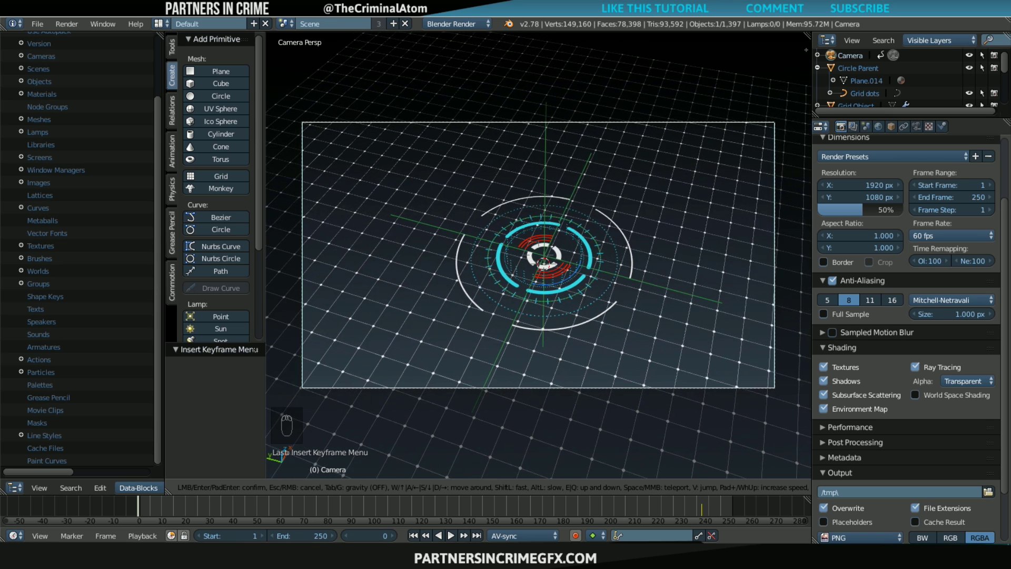
pyautogui.click(538, 255)
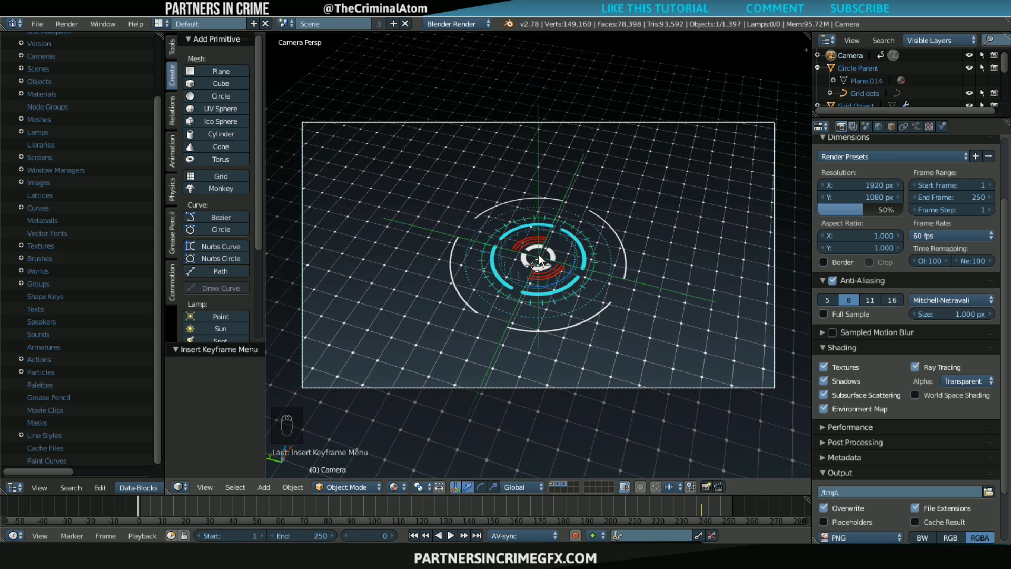
pyautogui.press('i')
pyautogui.click(627, 271)
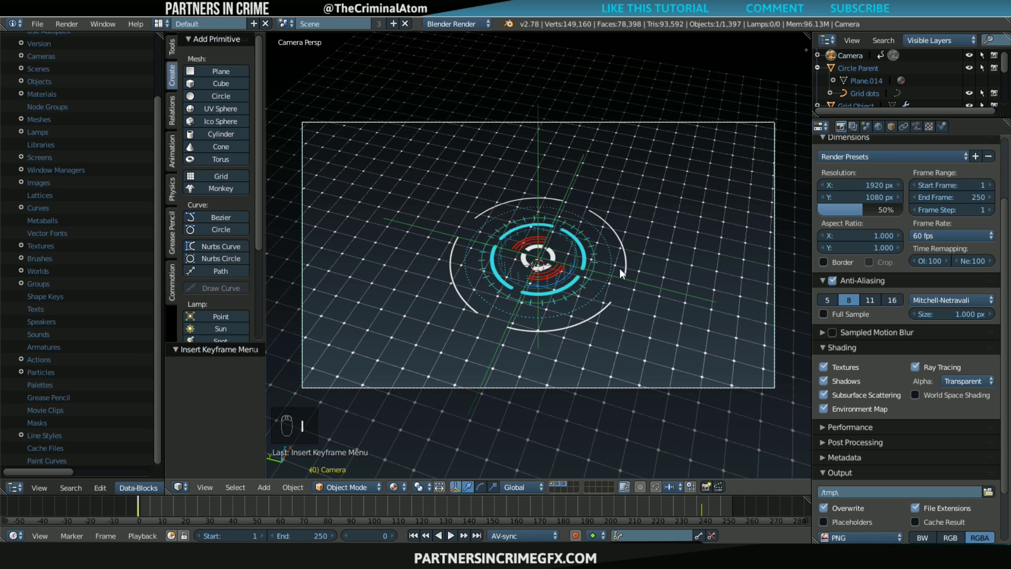
# - Play and scrub through the animation to review the camera move between its two keyframes
pyautogui.hotkey('alt', 'a')
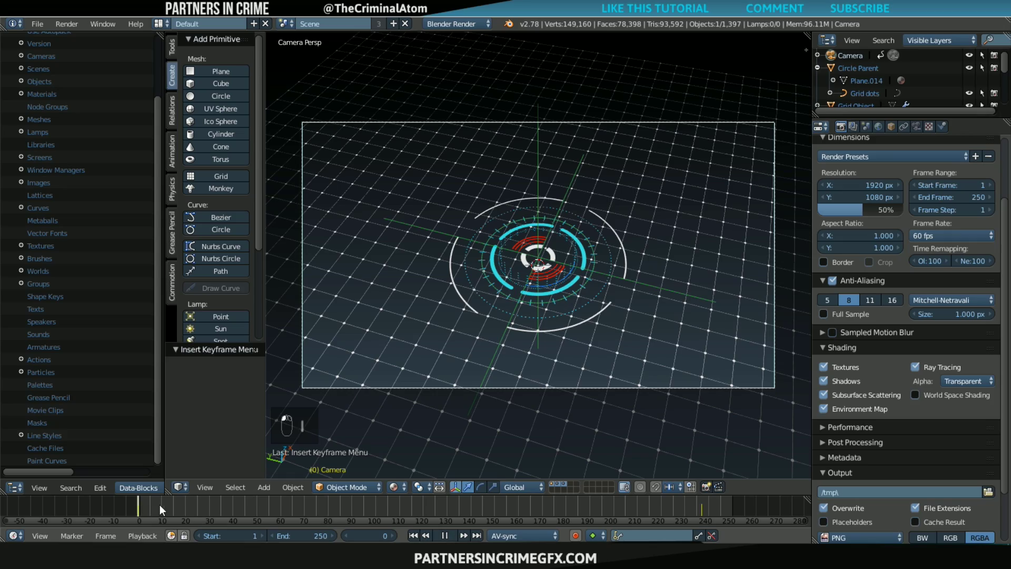
pyautogui.moveTo(305, 504); pyautogui.dragTo(134, 499)
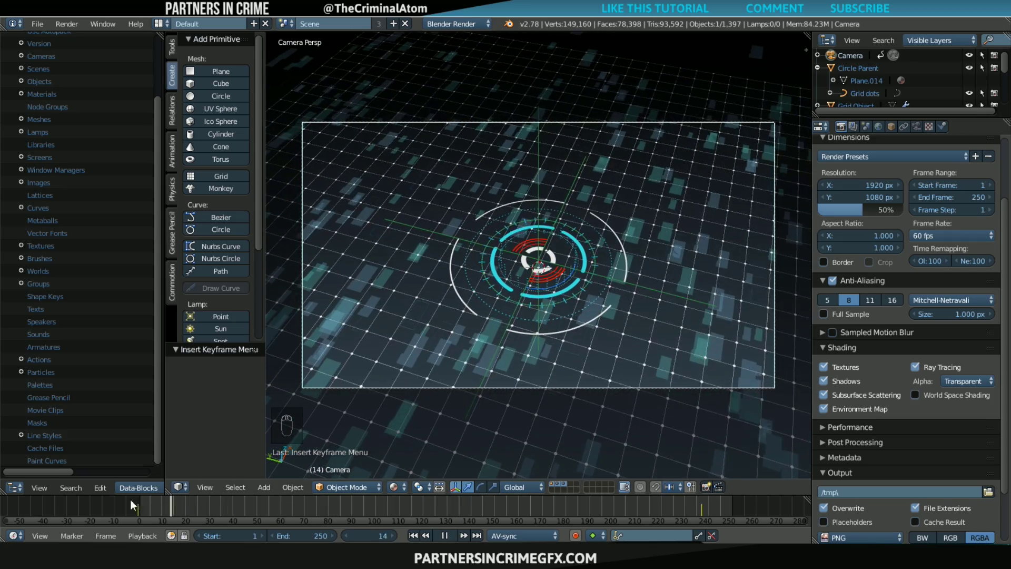
pyautogui.hotkey('alt', 'a')
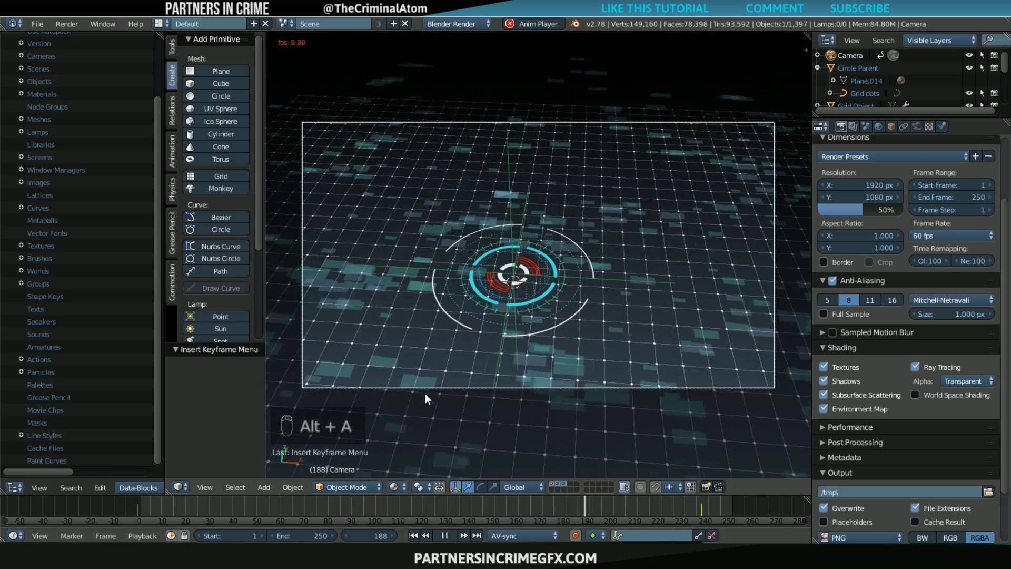
pyautogui.click(264, 501)
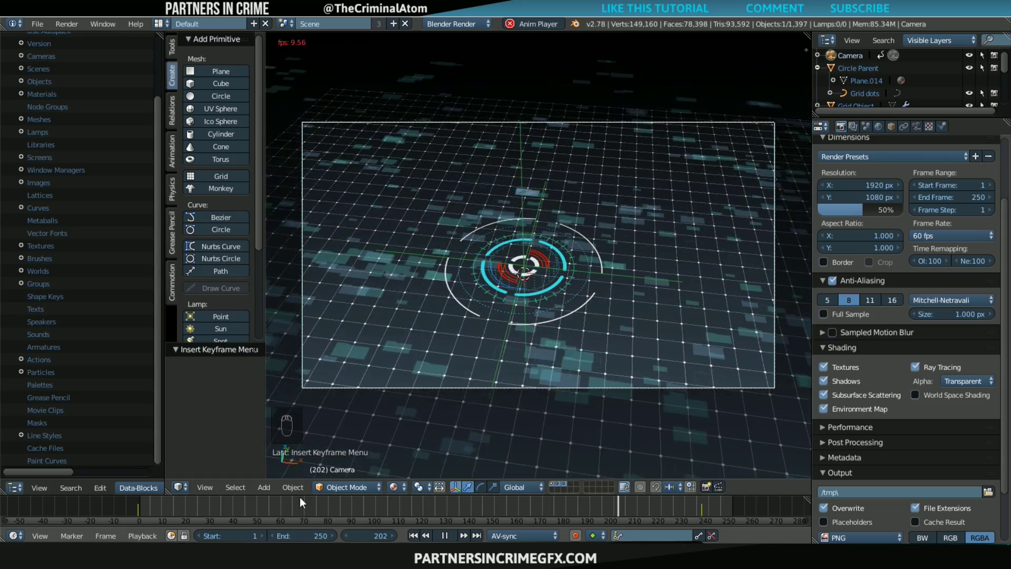
pyautogui.click(447, 533)
# - Render frame 220 and return to the 3D view
pyautogui.moveTo(404, 506); pyautogui.dragTo(662, 498)
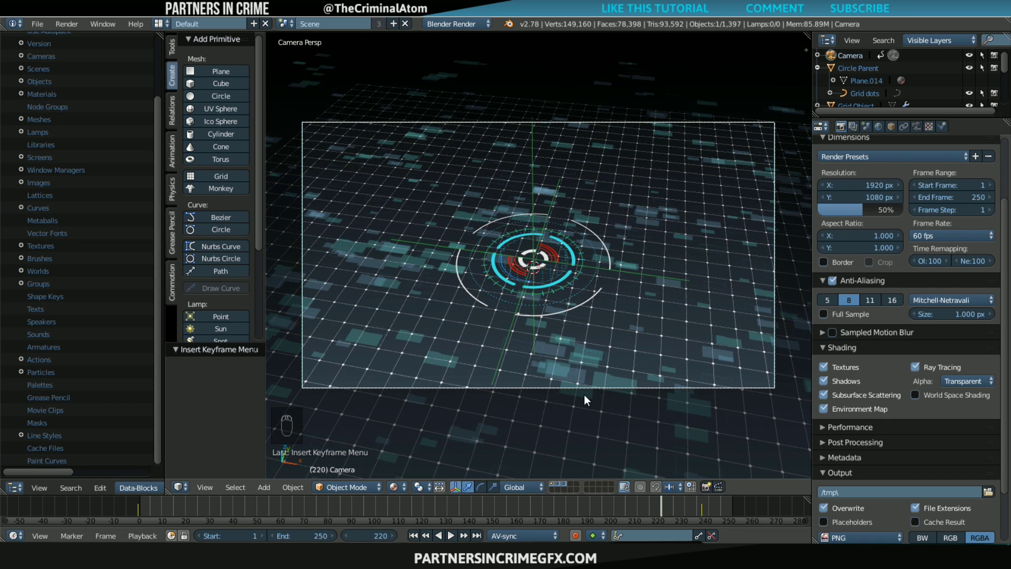
pyautogui.press('F12')
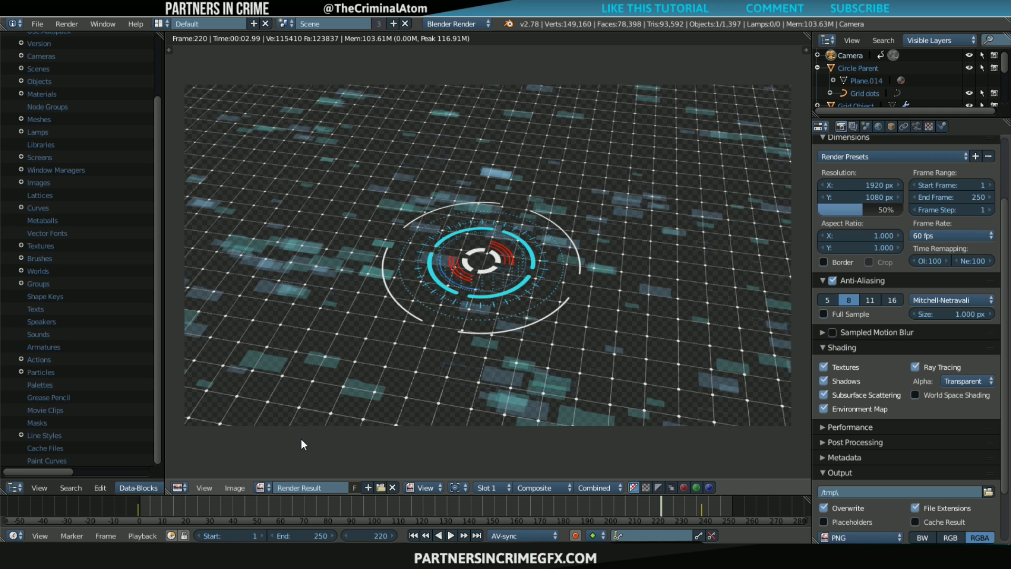
pyautogui.click(179, 487)
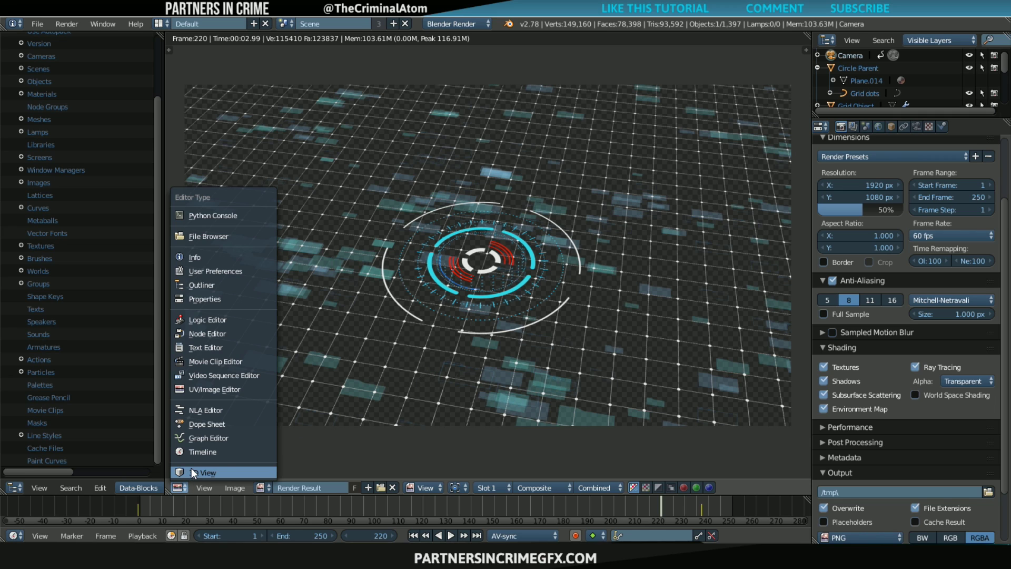
pyautogui.click(191, 472)
# - Add a mesh plane at the centre of the grid
pyautogui.moveTo(528, 291); pyautogui.dragTo(520, 257, button='middle')
pyautogui.hotkey('shift', 'a')
pyautogui.moveTo(538, 242)
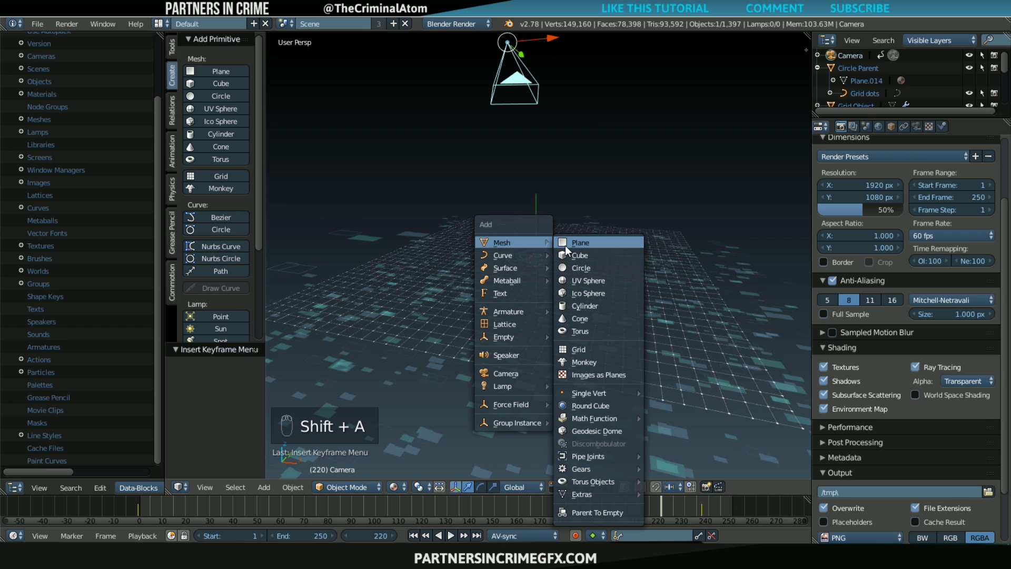
pyautogui.click(559, 245)
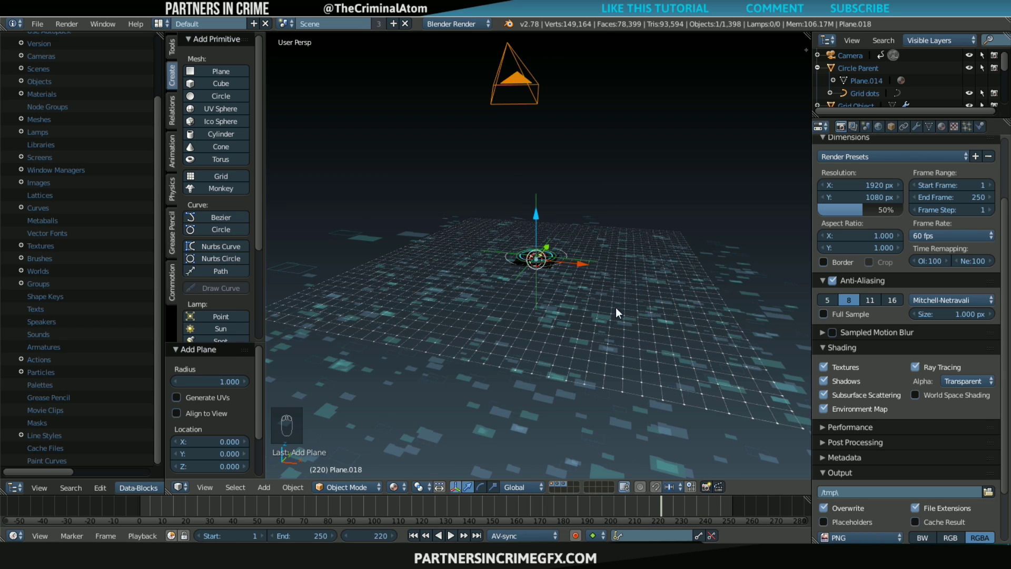
# - Scale the new plane up about 13.2 times and lower it about 0.03 along the Z axis
pyautogui.press('s')
pyautogui.click(271, 394)
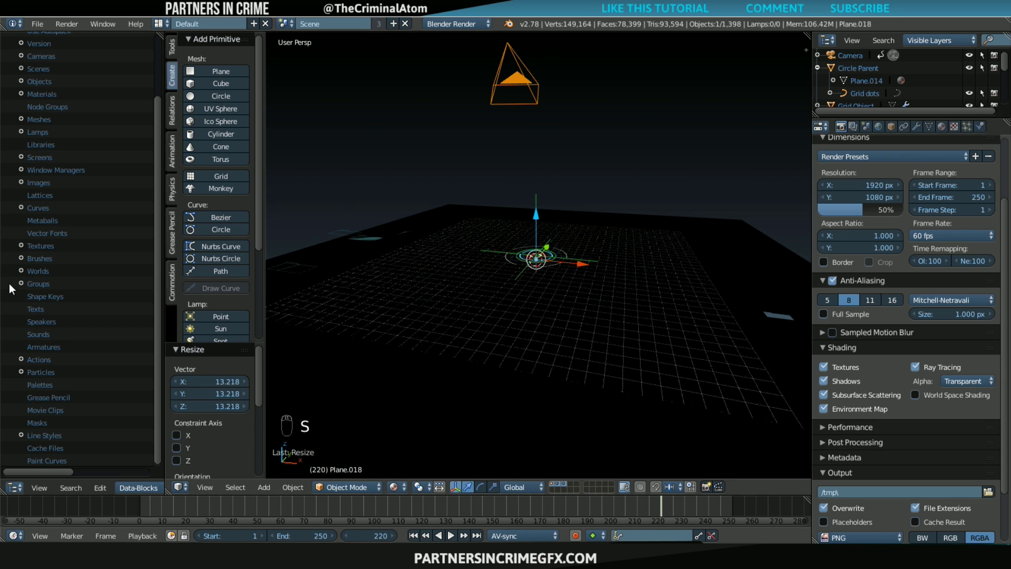
pyautogui.moveTo(538, 214); pyautogui.dragTo(537, 215)
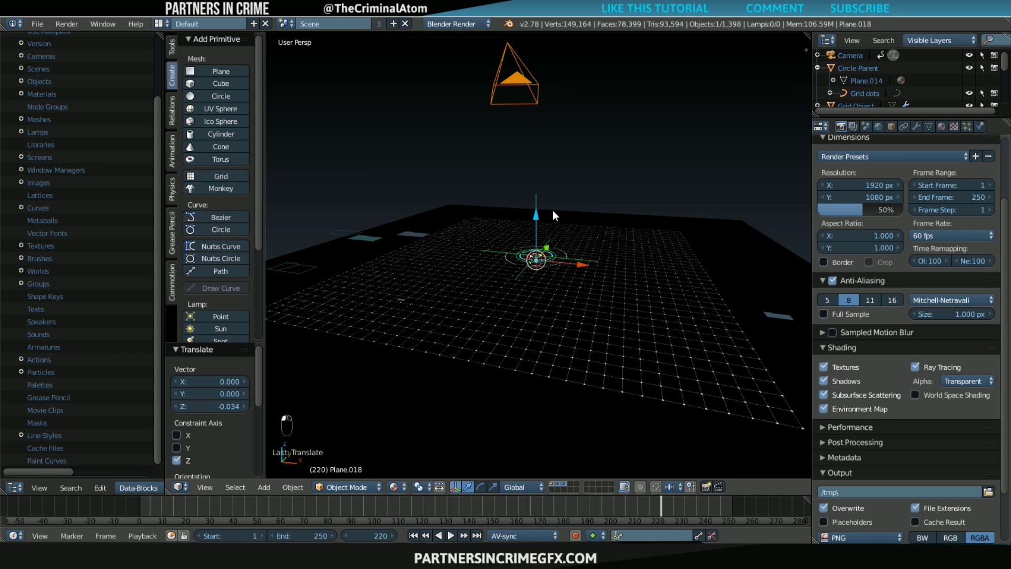
# - Give the plane a new material with Z Transparency enabled and an alpha of about 0.638
pyautogui.click(941, 126)
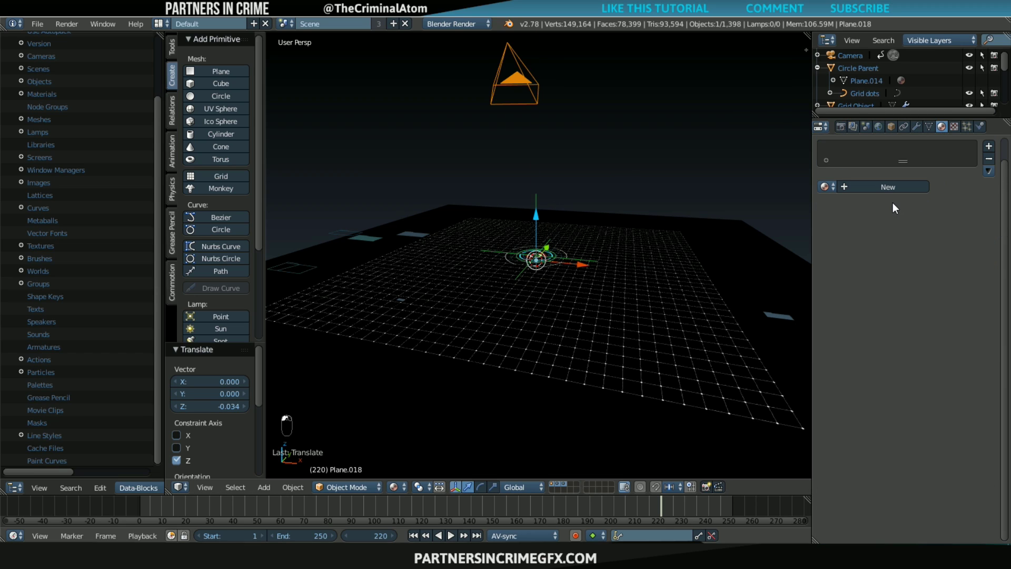
pyautogui.click(880, 188)
pyautogui.scroll(-2, 933, 449)
pyautogui.scroll(2, 933, 444)
pyautogui.click(832, 512)
pyautogui.scroll(-4, 856, 514)
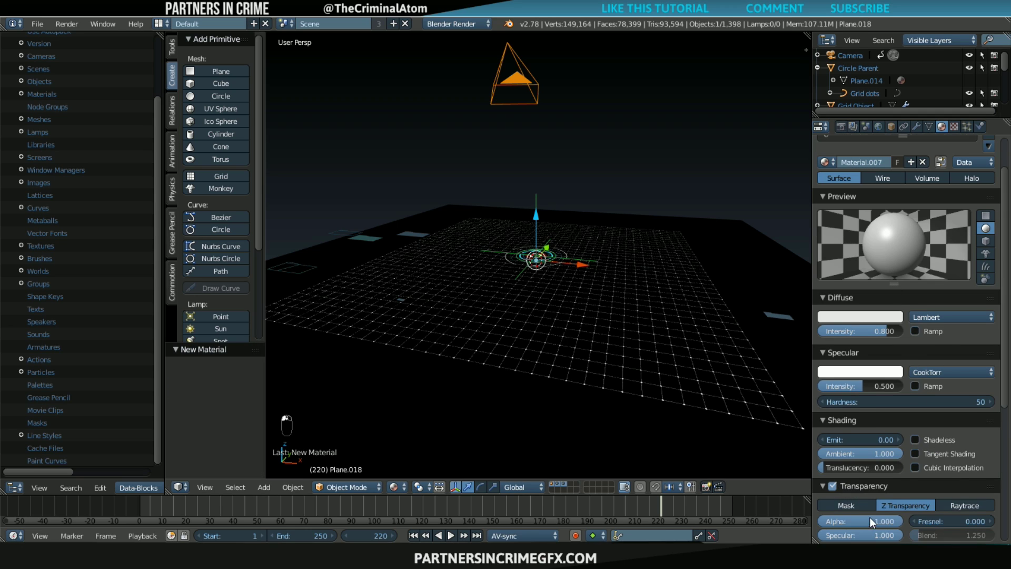
pyautogui.moveTo(874, 496); pyautogui.dragTo(844, 496)
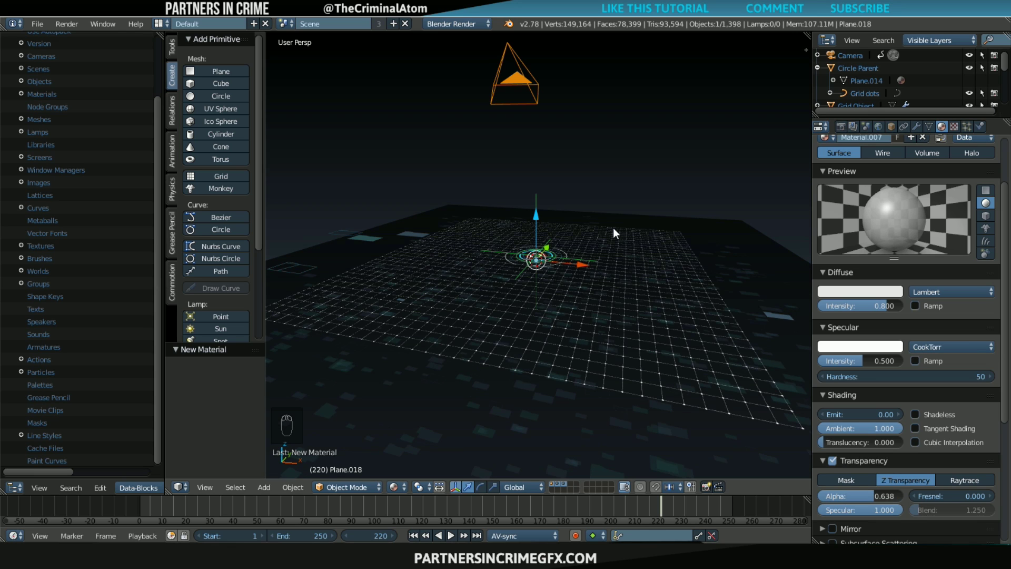
# - Render frame 220 from the camera view to check the plane behind the grid, and return to the 3D view
pyautogui.press('KP_0')
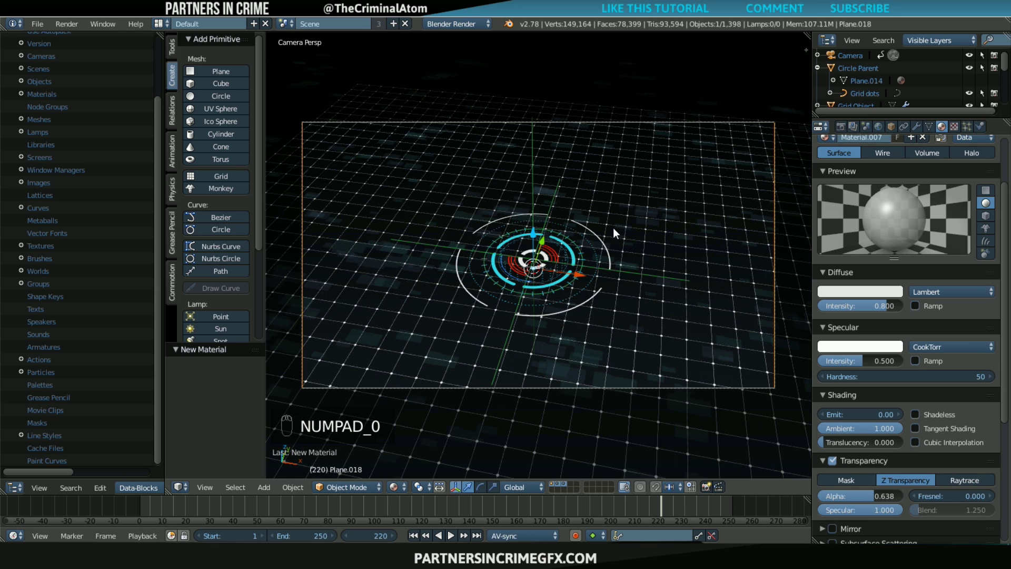
pyautogui.scroll(1, 613, 228)
pyautogui.scroll(-1, 613, 228)
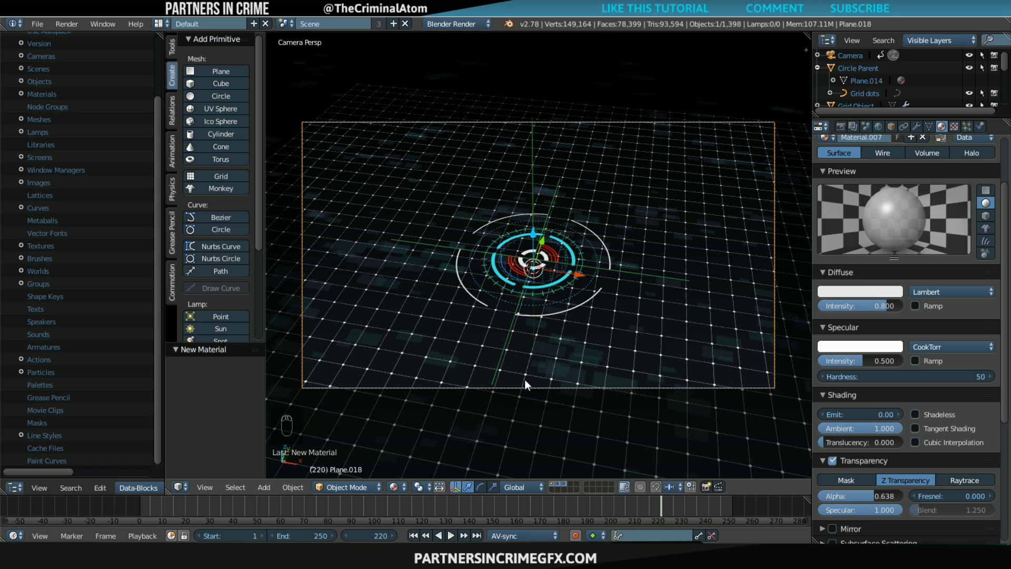
pyautogui.scroll(-1, 524, 362)
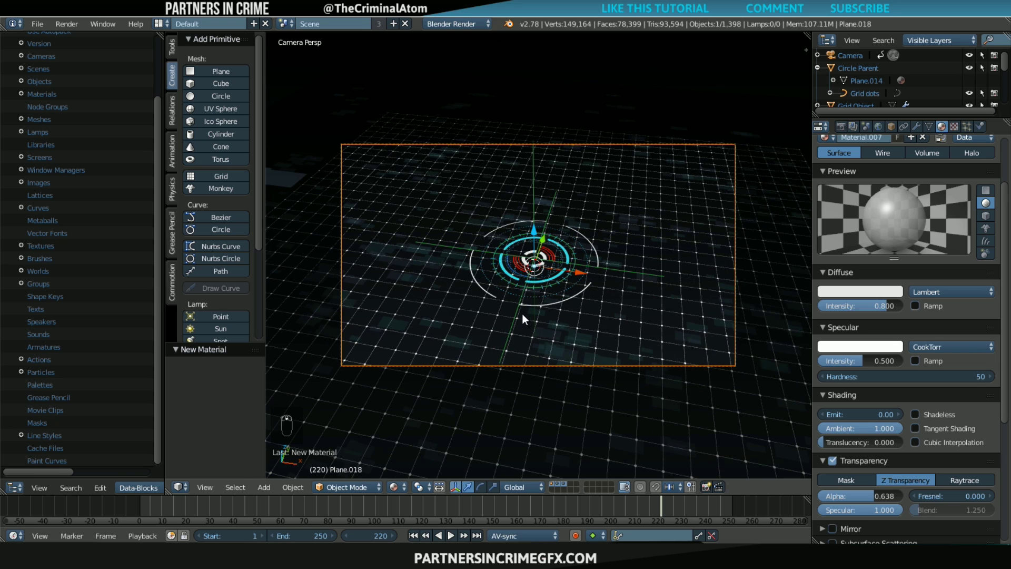
pyautogui.press('F12')
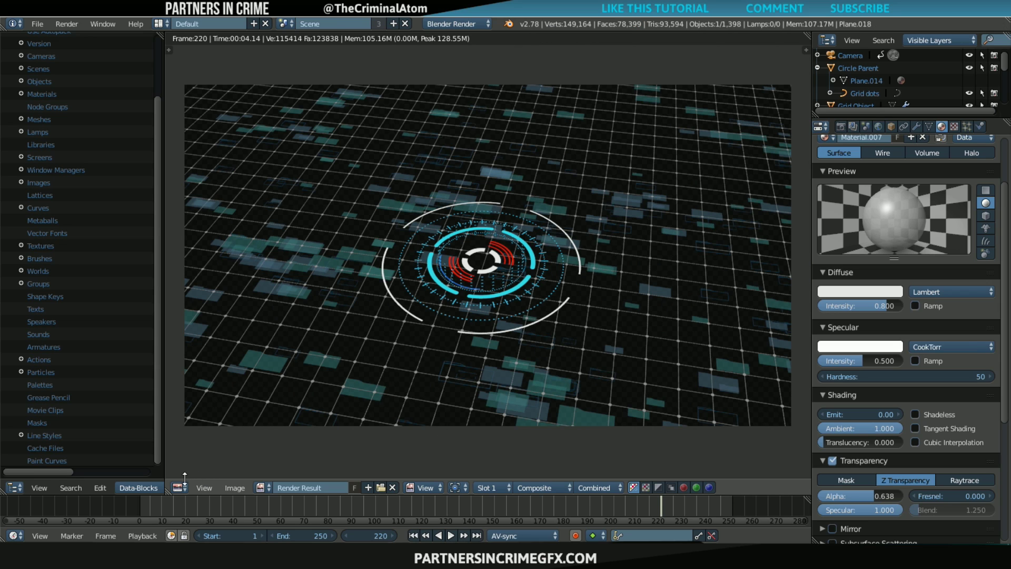
pyautogui.click(181, 484)
pyautogui.click(191, 472)
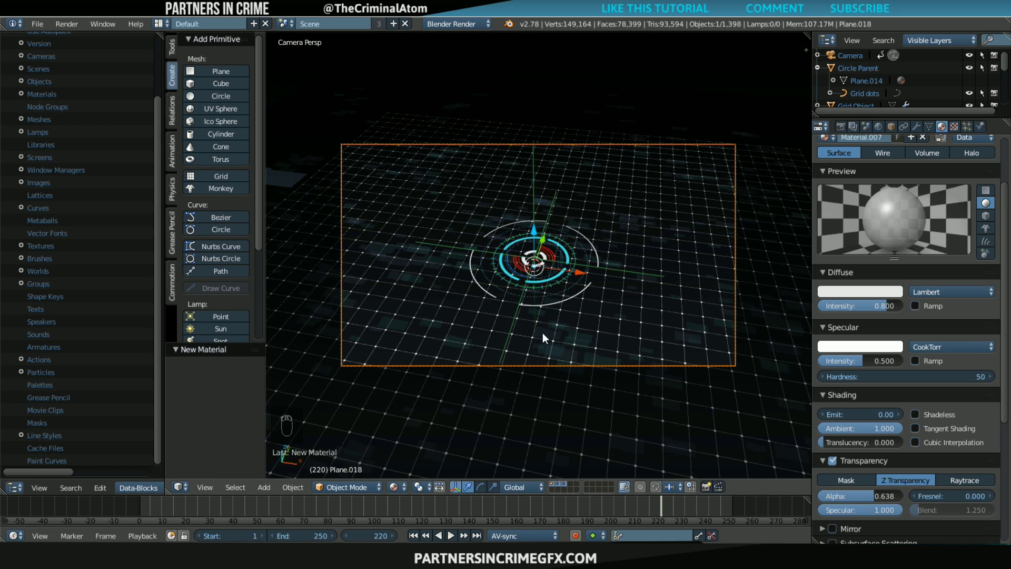
# - Move the plane to the second layer and render frame 220 again
pyautogui.press('m')
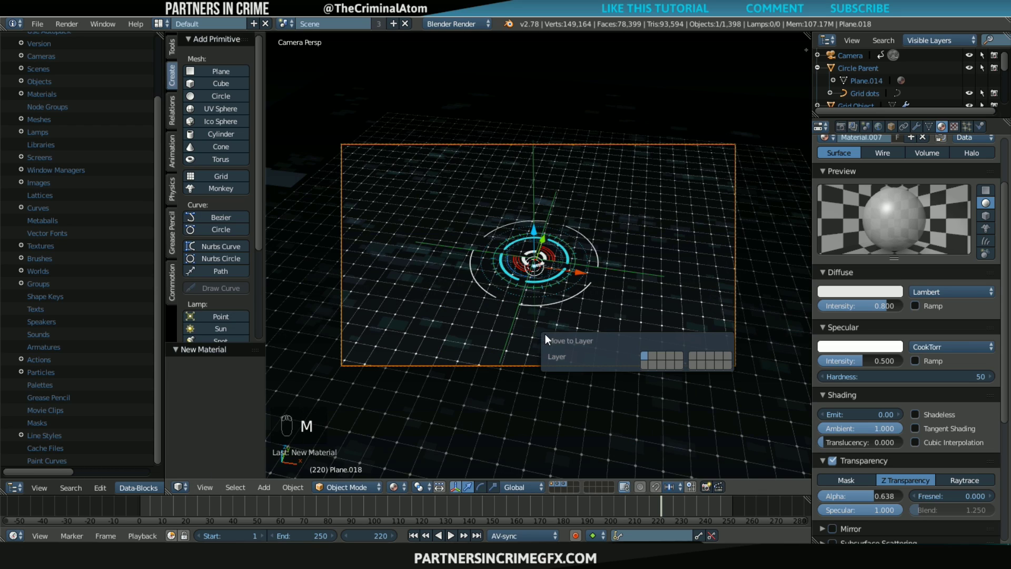
pyautogui.click(655, 356)
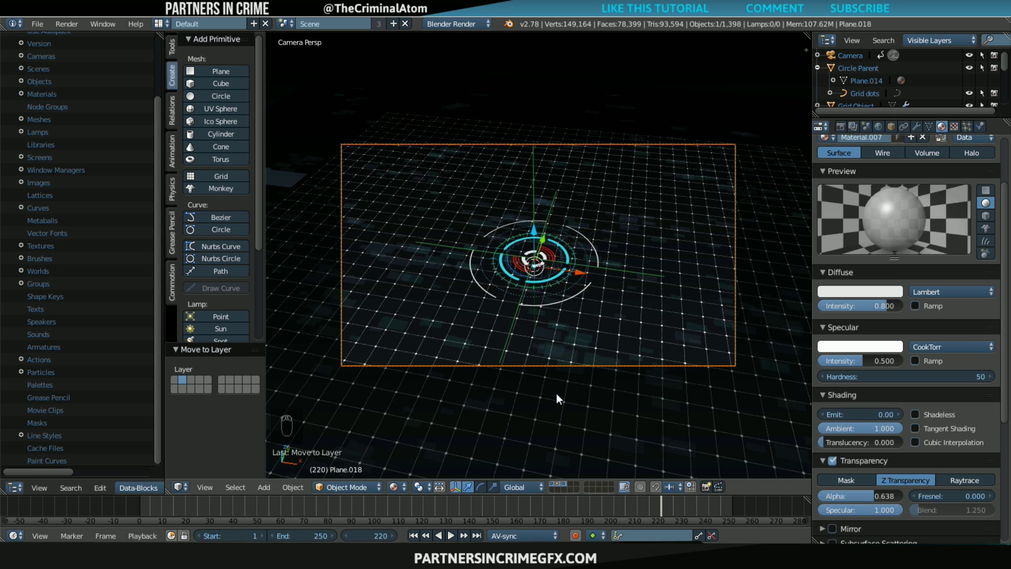
pyautogui.press('F12')
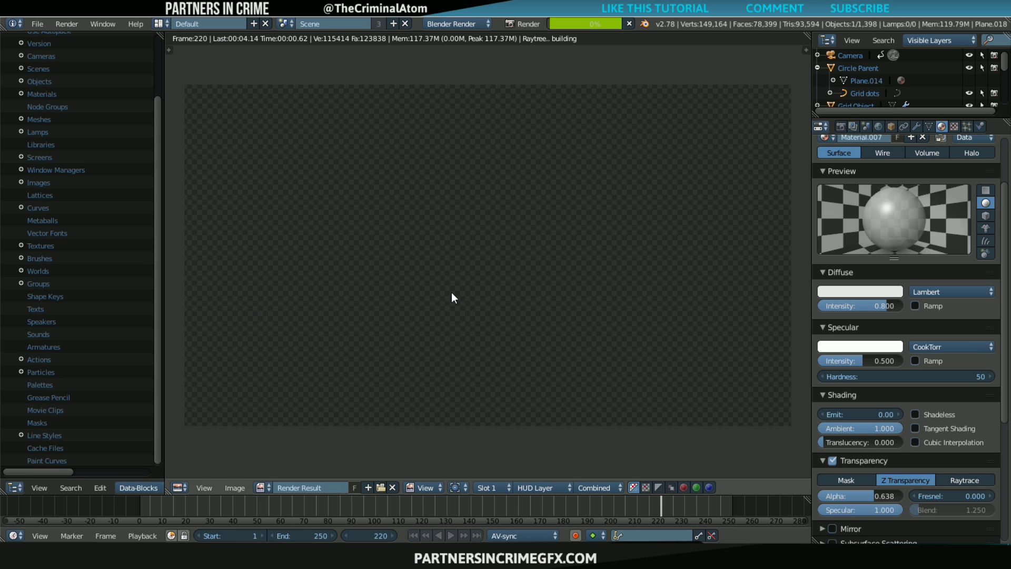
# - Switch to the Compositing layout and add a Glare node set to Fog Glow after the Tech Particles render layer
pyautogui.click(160, 23)
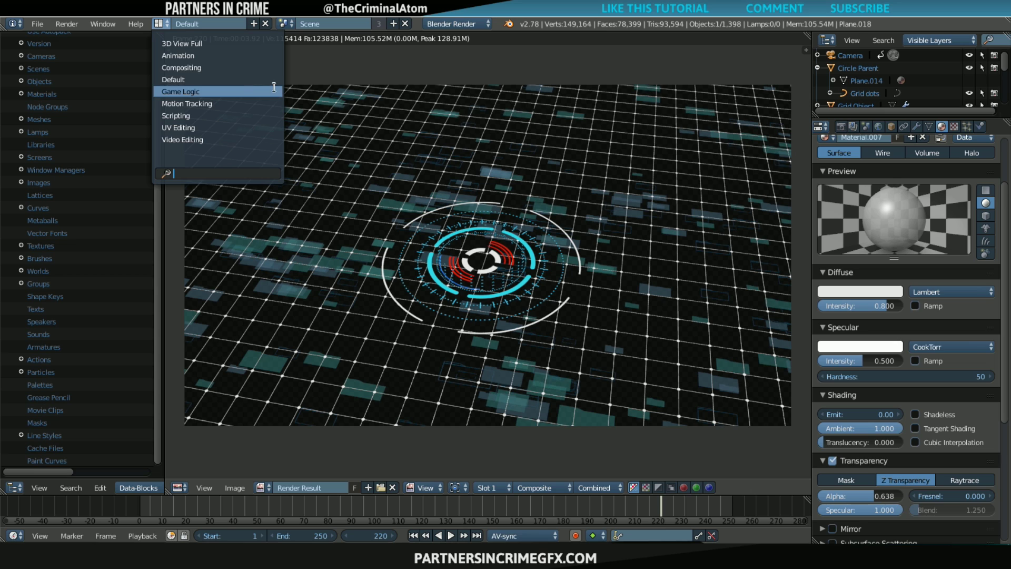
pyautogui.click(227, 69)
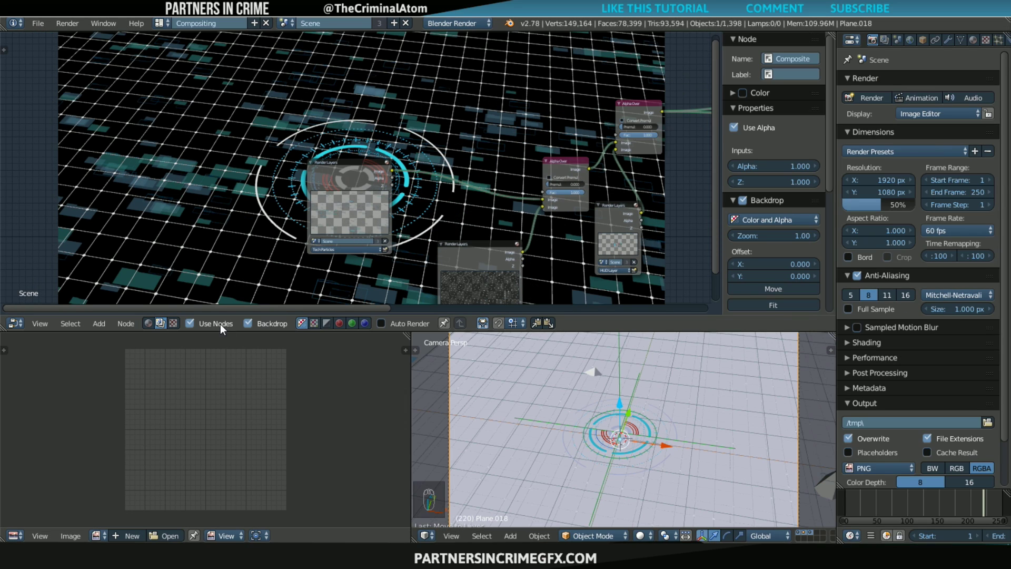
pyautogui.click(99, 323)
pyautogui.moveTo(141, 245)
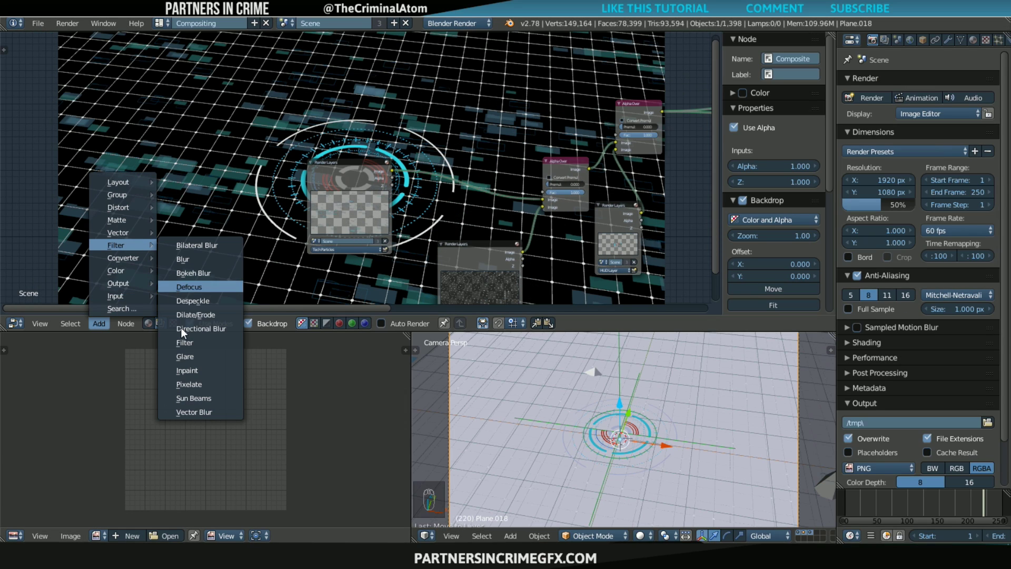
pyautogui.click(185, 356)
pyautogui.click(421, 158)
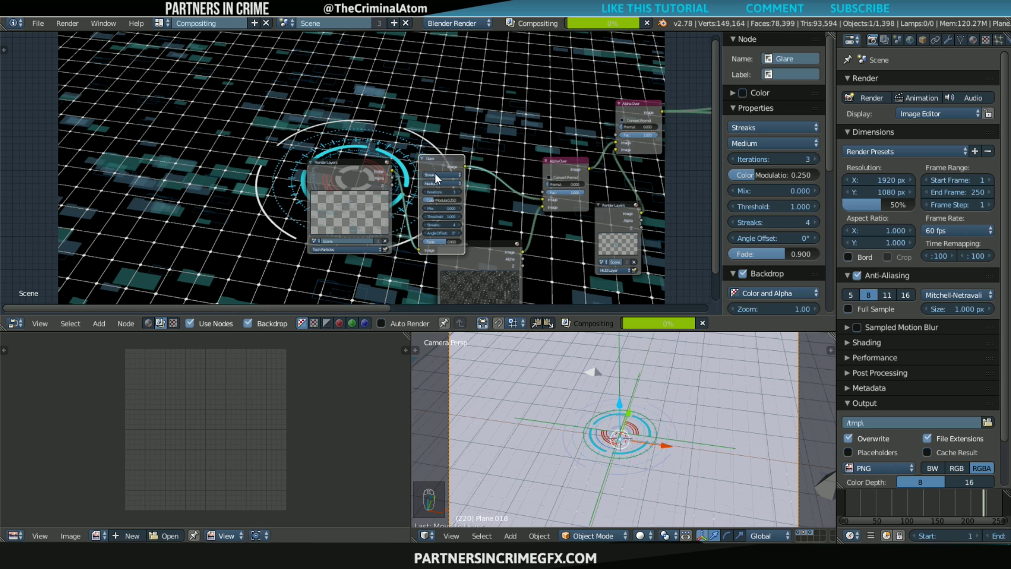
pyautogui.click(442, 175)
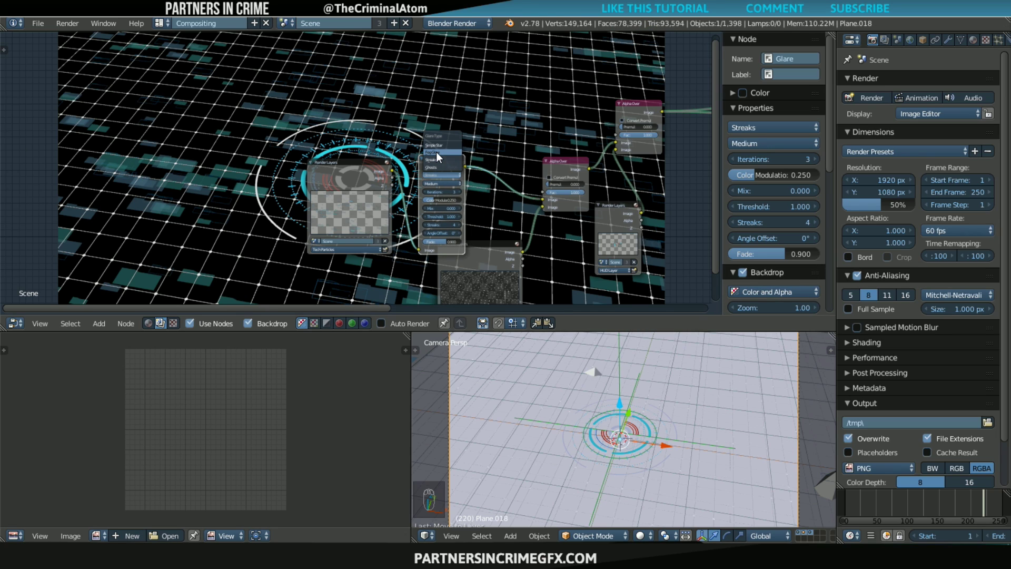
pyautogui.click(436, 156)
pyautogui.scroll(-2, 349, 228)
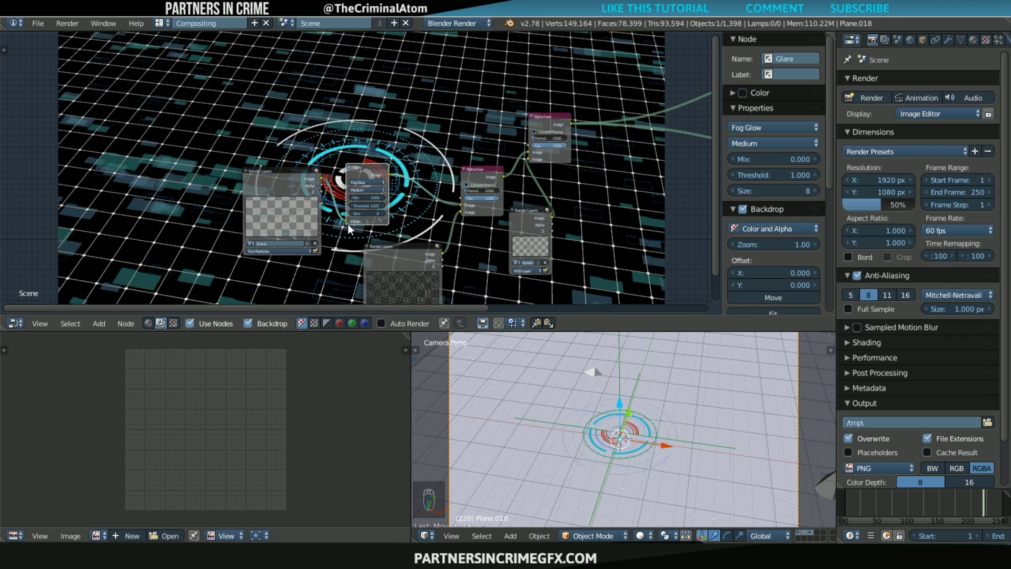
# - Move the Glare node out of the Tech Particles link and insert it between the HUD Layer render layer and the second Alpha Over node
pyautogui.moveTo(350, 225); pyautogui.dragTo(442, 206)
pyautogui.moveTo(431, 203); pyautogui.dragTo(354, 193, button='middle')
pyautogui.scroll(3, 354, 192)
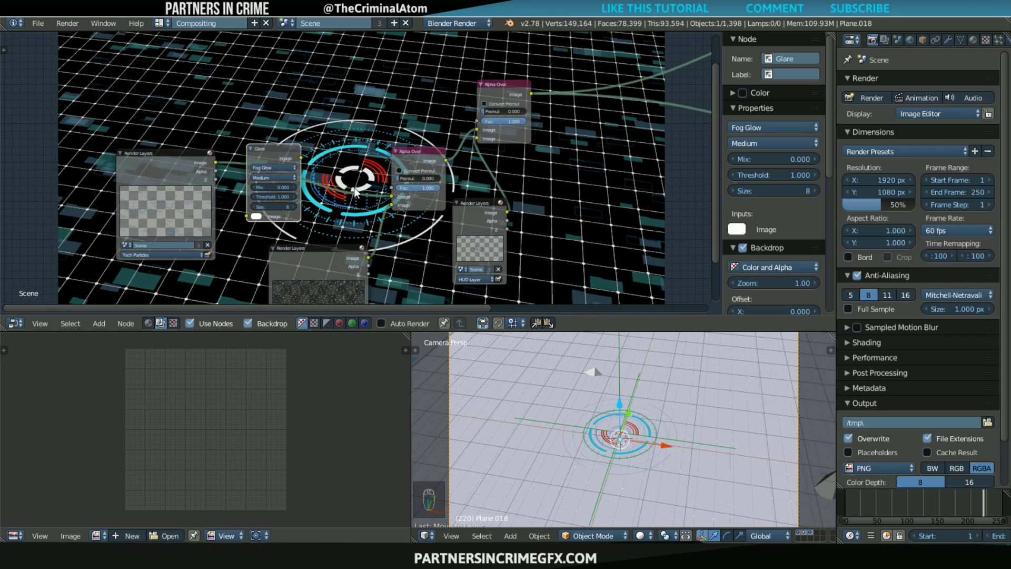
pyautogui.scroll(2, 354, 193)
pyautogui.moveTo(199, 137); pyautogui.dragTo(492, 194)
# - Set the Glare node's threshold to 0 and quality to High, and space the HUD Layer node away from it
pyautogui.moveTo(548, 244); pyautogui.dragTo(508, 244)
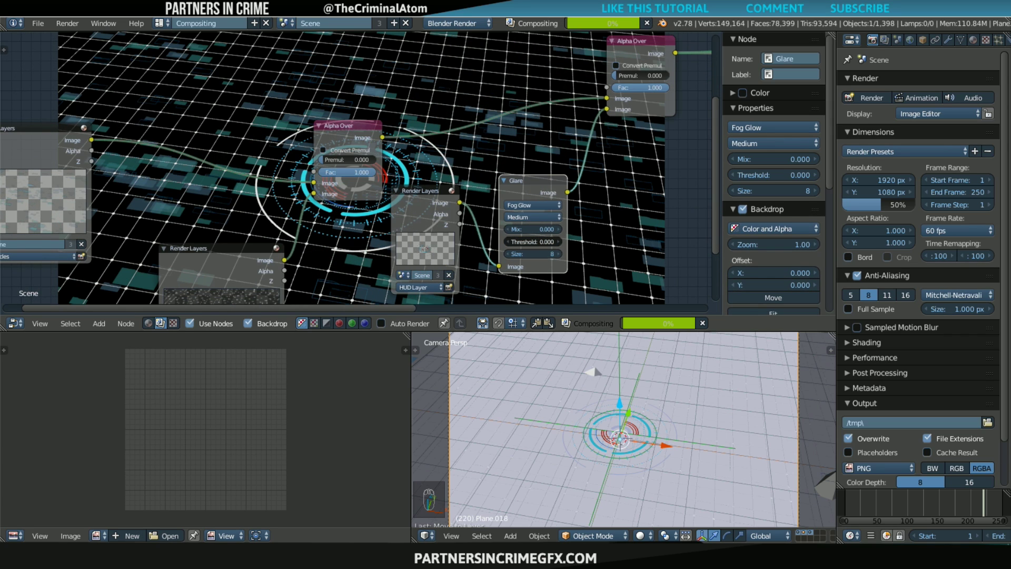
pyautogui.moveTo(426, 199); pyautogui.dragTo(392, 208)
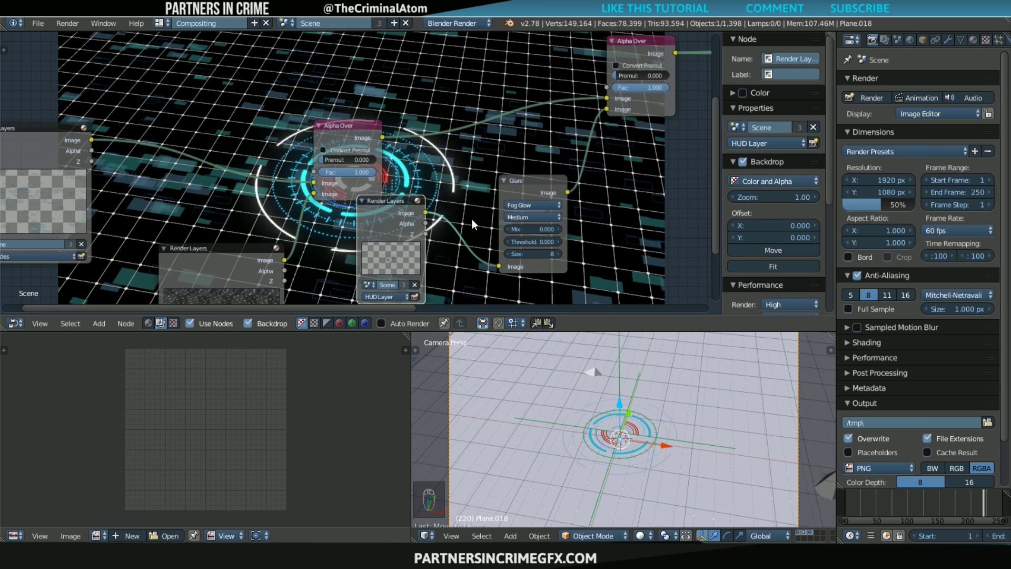
pyautogui.click(529, 217)
pyautogui.click(532, 201)
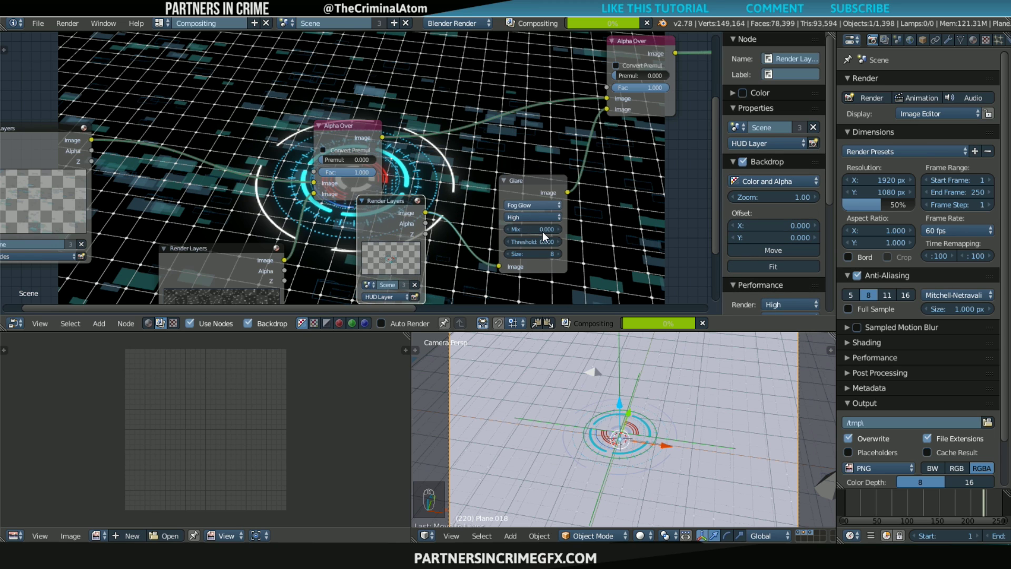
# - Duplicate the Fog Glow node and insert the copy between the first Glare node and the Alpha Over node
pyautogui.moveTo(546, 241); pyautogui.dragTo(289, 233, button='middle')
pyautogui.click(296, 179)
pyautogui.hotkey('shift', 'd')
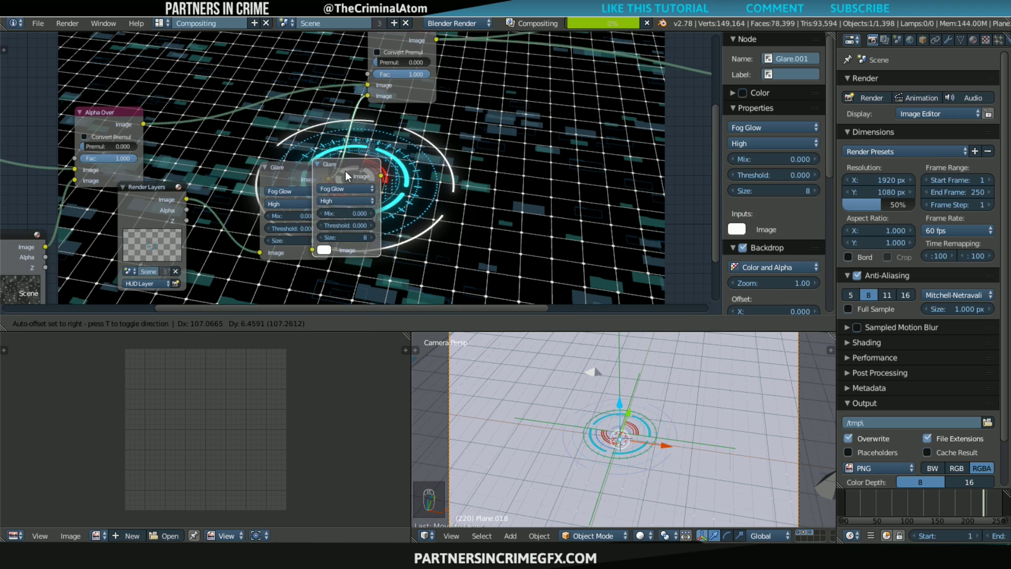
pyautogui.click(349, 174)
# - Examine the doubled fog glow on the HUD circles in the compositor backdrop
pyautogui.moveTo(433, 217); pyautogui.dragTo(268, 214, button='middle')
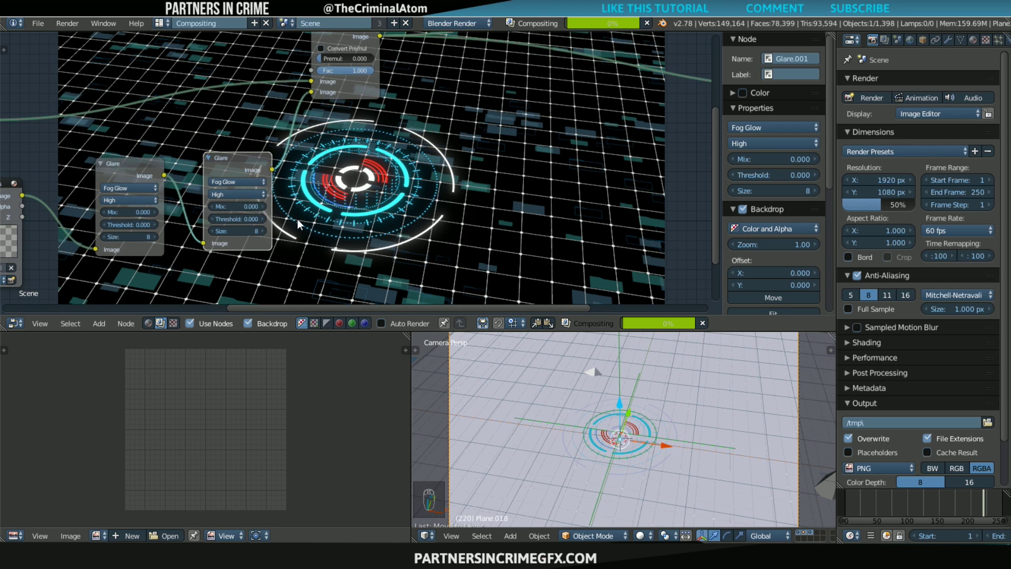
pyautogui.moveTo(517, 208); pyautogui.dragTo(525, 252, button='middle')
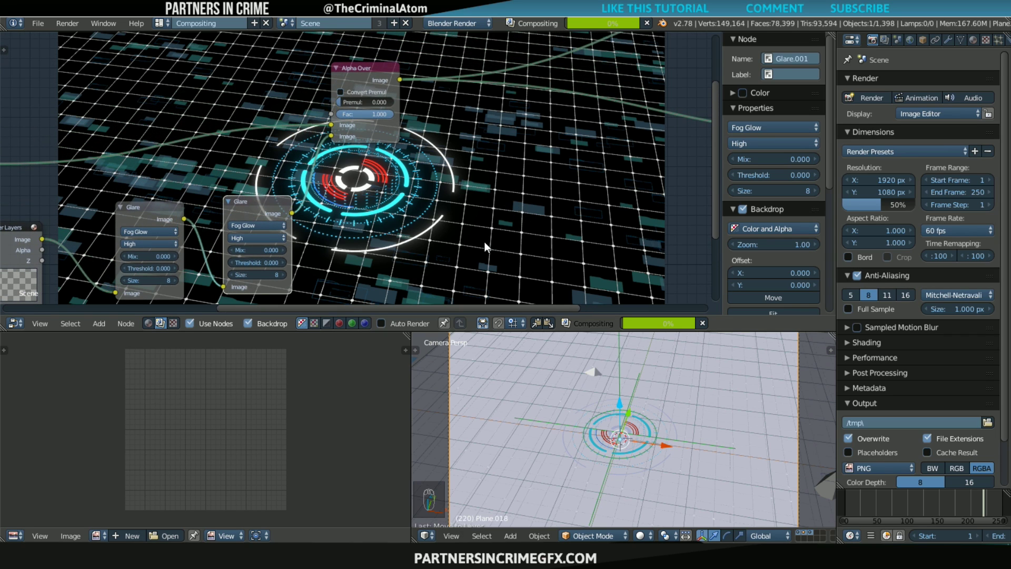
pyautogui.moveTo(444, 186); pyautogui.dragTo(327, 223, button='middle')
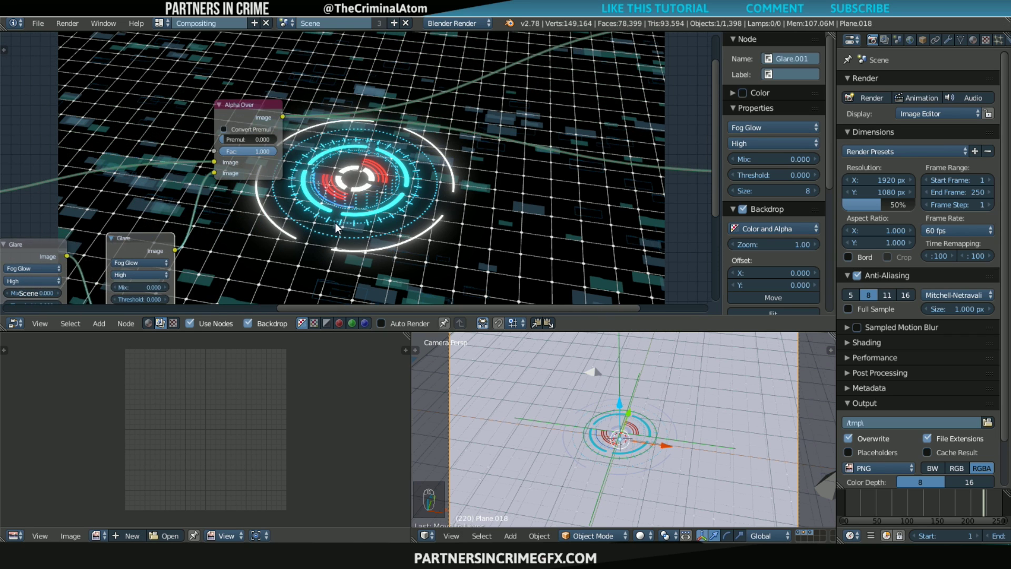
pyautogui.moveTo(447, 229); pyautogui.dragTo(505, 269, button='middle')
pyautogui.moveTo(417, 206); pyautogui.dragTo(399, 298, button='middle')
pyautogui.scroll(1, 343, 211)
pyautogui.moveTo(504, 133); pyautogui.dragTo(474, 161, button='middle')
pyautogui.scroll(-1, 434, 170)
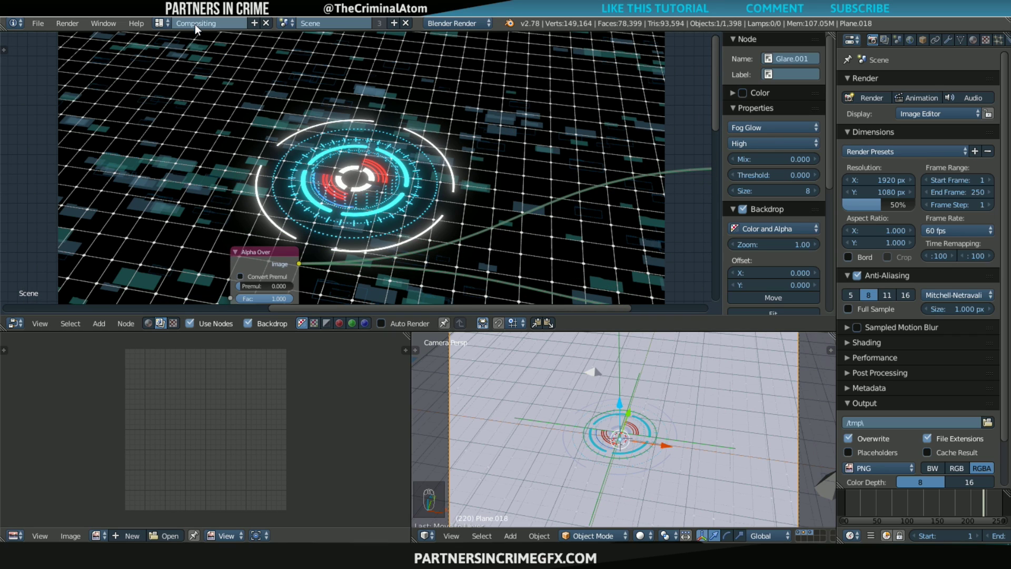
# - Return to the Default screen layout and change the render result area back to the 3D view
pyautogui.click(159, 23)
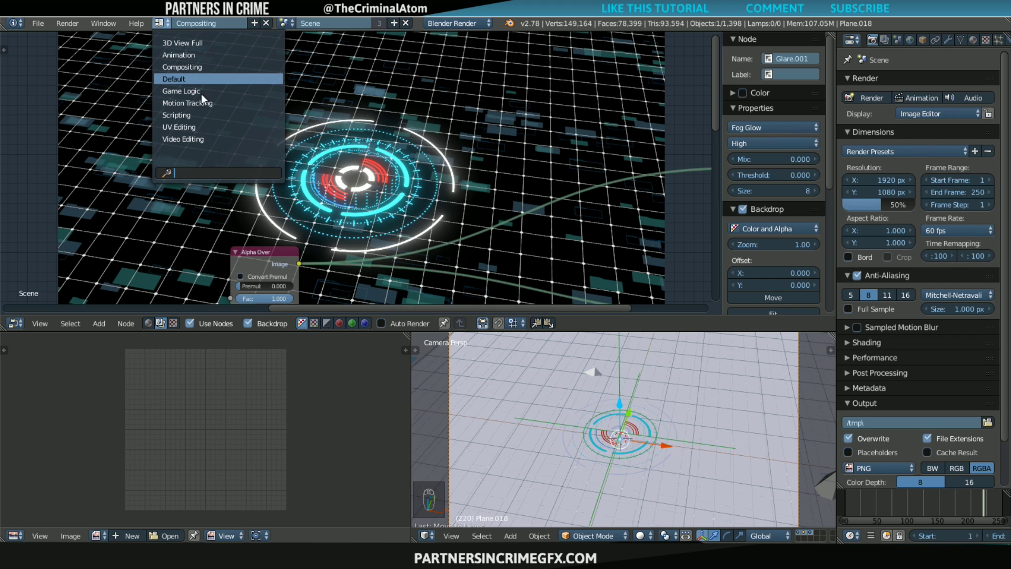
pyautogui.click(179, 79)
pyautogui.click(181, 486)
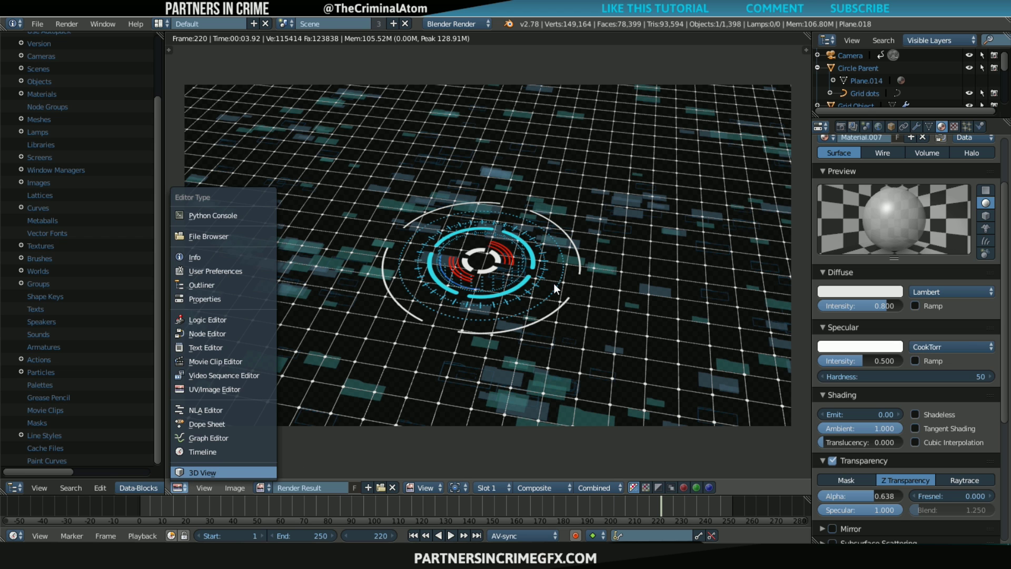
pyautogui.press('Return')
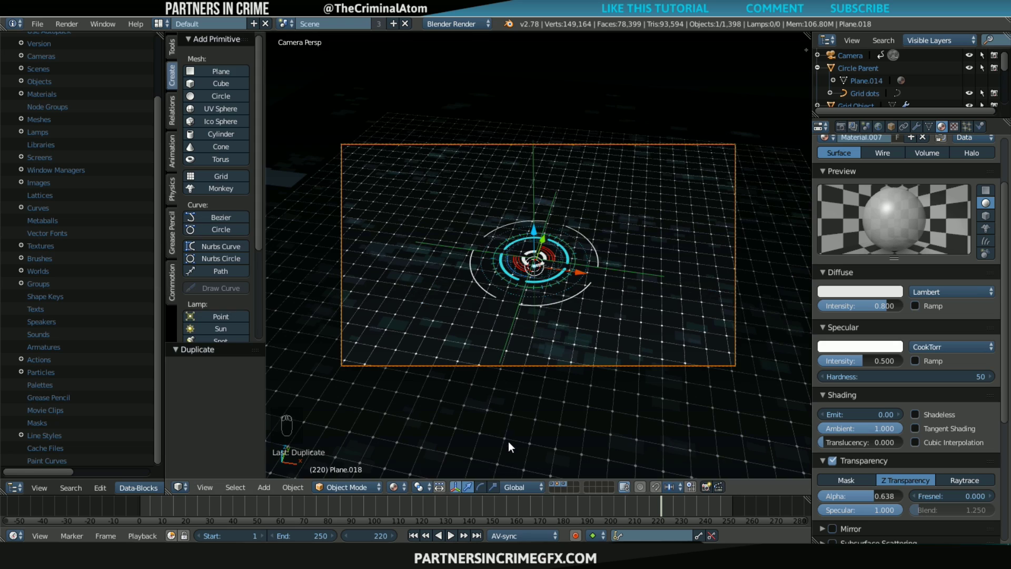
# - Show only the grid layer and set the Grid dots material's diffuse colour to light blue, about RGB 0.094, 0.421, 0.800
pyautogui.click(558, 482)
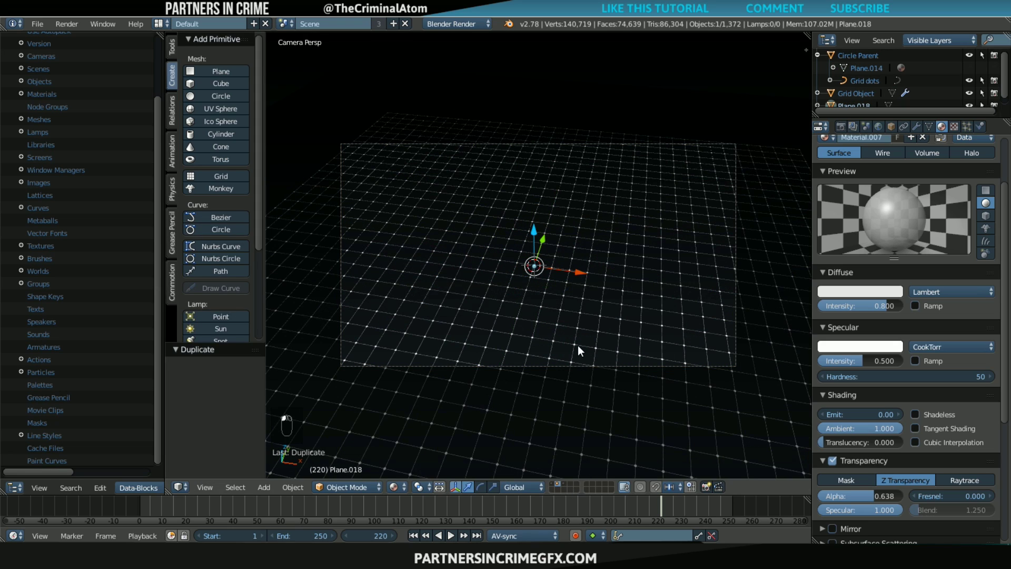
pyautogui.click(873, 83)
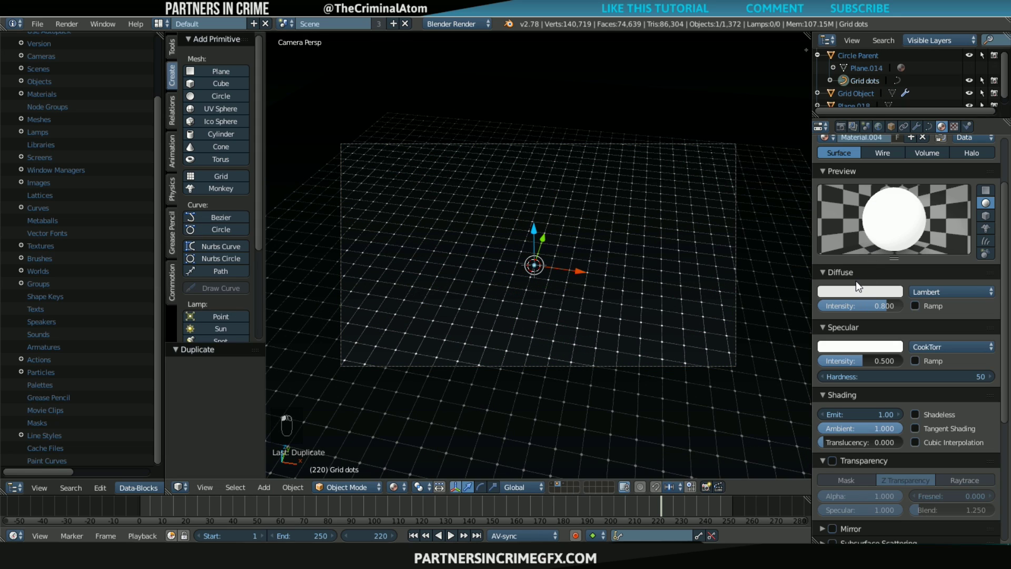
pyautogui.click(861, 295)
pyautogui.moveTo(849, 201); pyautogui.dragTo(855, 177)
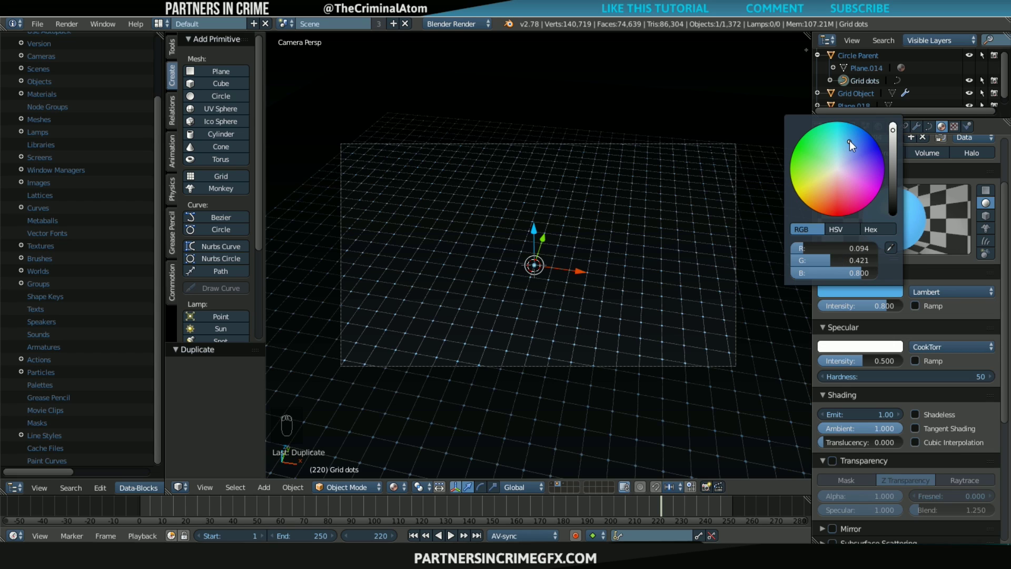
# - Link the blue Grid dots material to the Grid Object
pyautogui.click(868, 52)
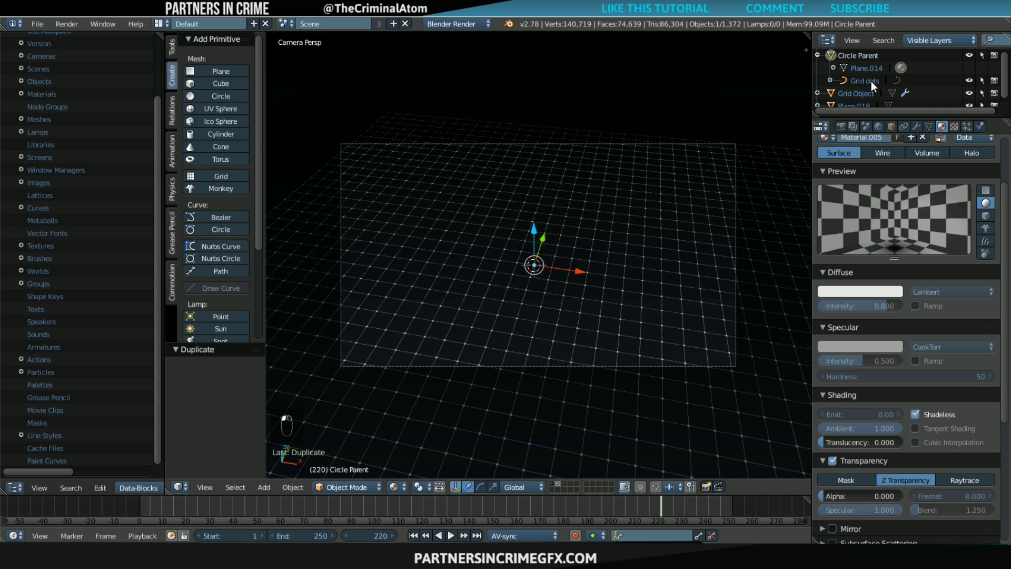
pyautogui.scroll(-1, 871, 77)
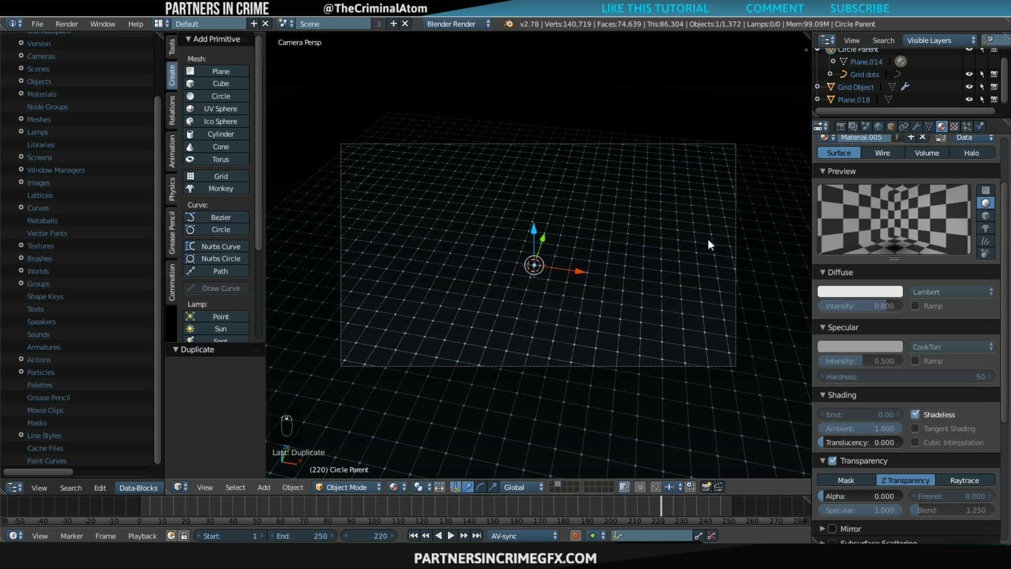
pyautogui.click(860, 87)
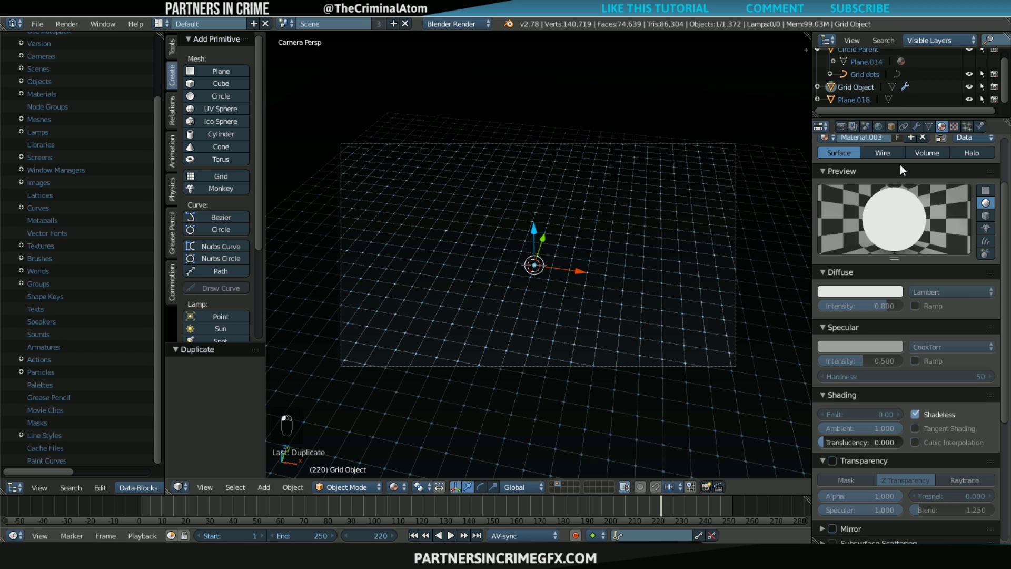
pyautogui.click(868, 72)
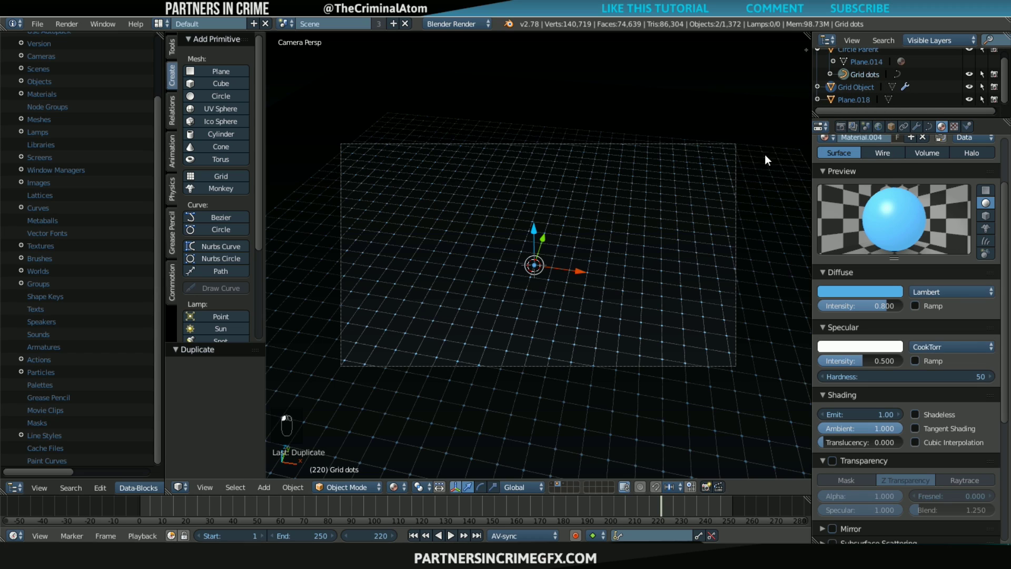
pyautogui.hotkey('ctrl', 'l')
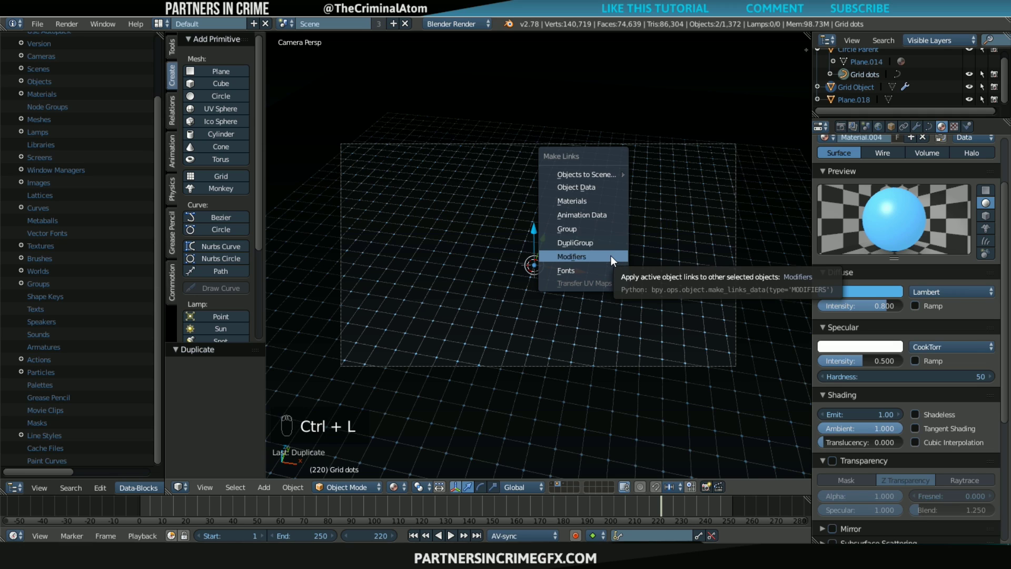
pyautogui.click(593, 204)
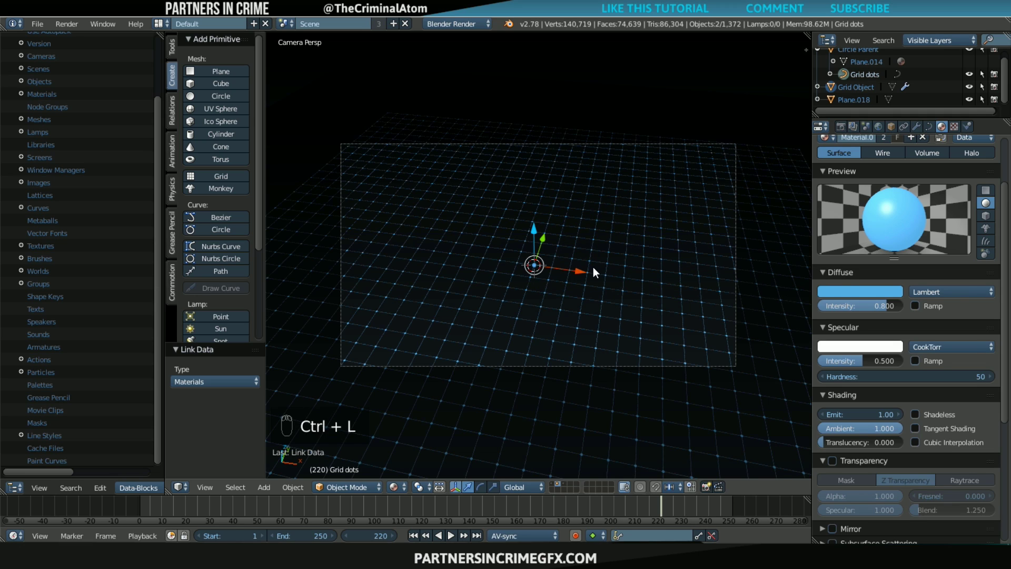
pyautogui.scroll(1, 593, 267)
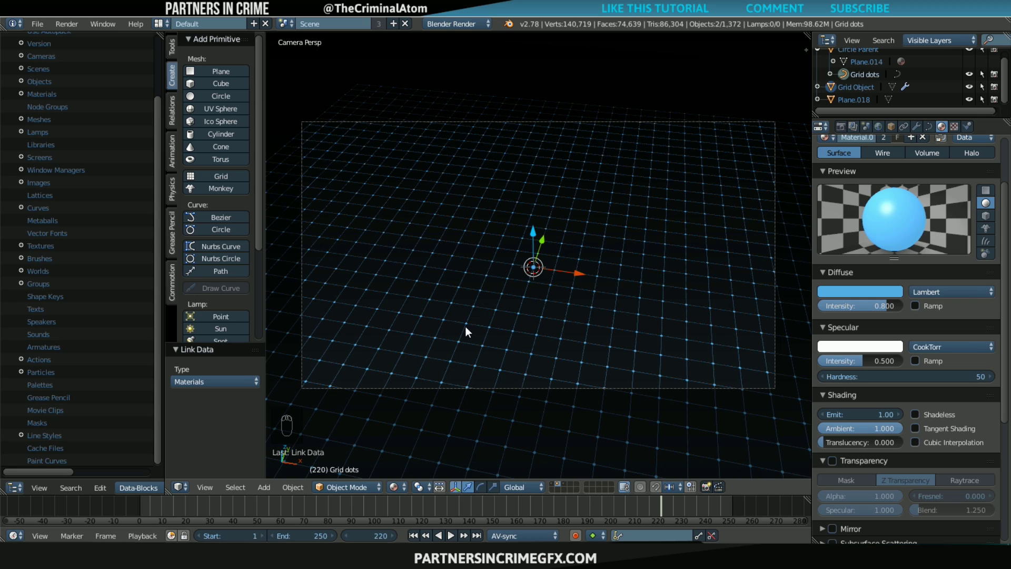
# - Show the HUD circle and tech particle layers together with the grid layer
pyautogui.keyDown('shift'); pyautogui.click(553, 484); pyautogui.keyUp('shift')
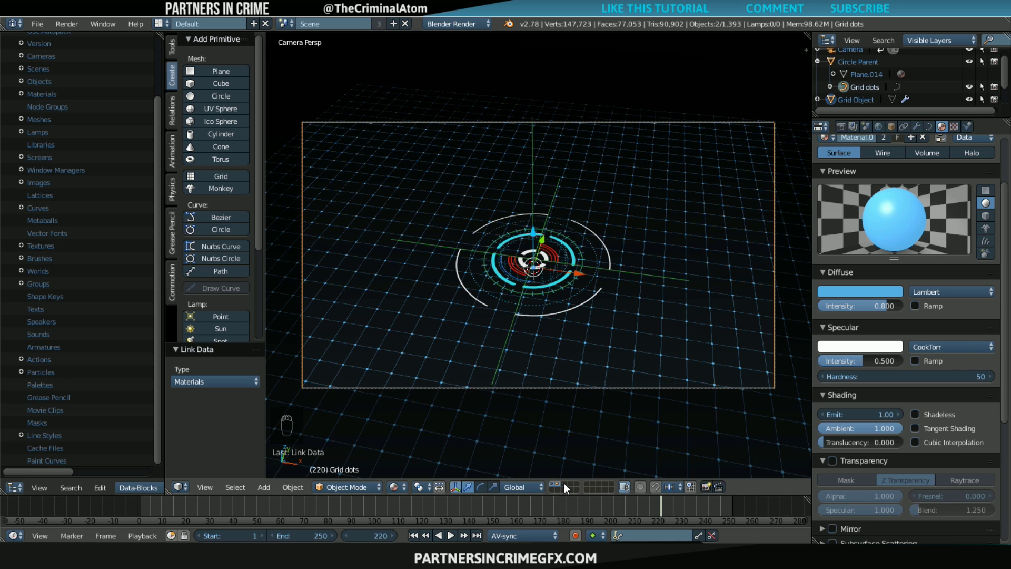
pyautogui.keyDown('shift'); pyautogui.click(564, 483); pyautogui.keyUp('shift')
pyautogui.scroll(3, 548, 384)
pyautogui.scroll(1, 548, 386)
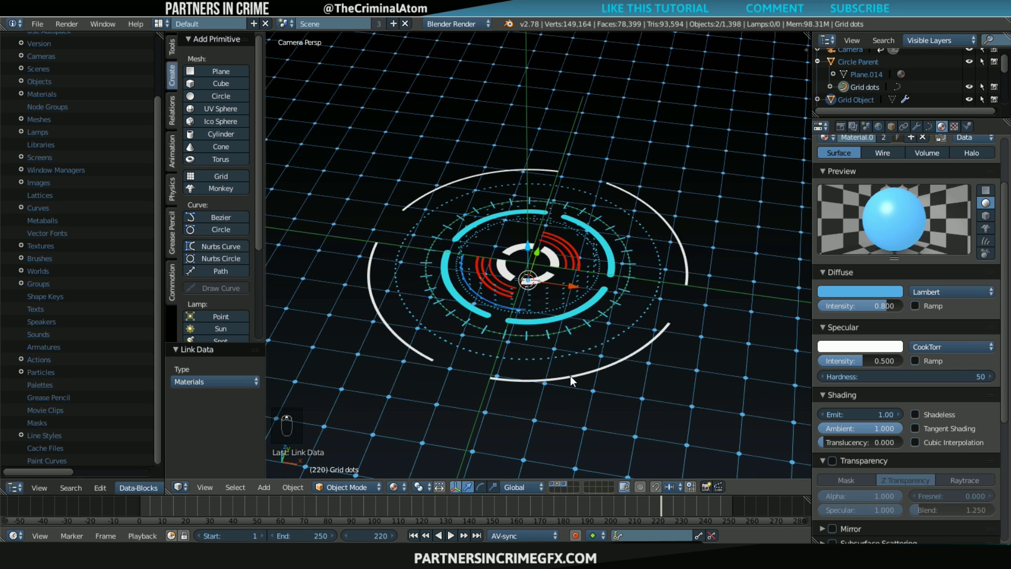
# - Rename the white outer ring's material as Outer Hud
pyautogui.rightClick(570, 375)
pyautogui.scroll(1, 882, 291)
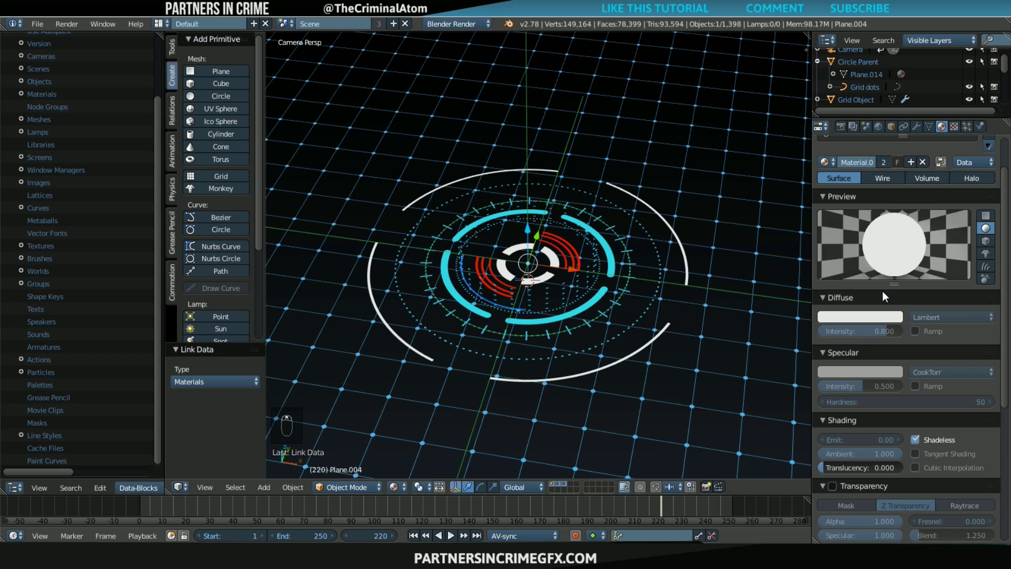
pyautogui.scroll(1, 882, 291)
pyautogui.click(860, 187)
pyautogui.write('oUTER hud')
pyautogui.press('Return')
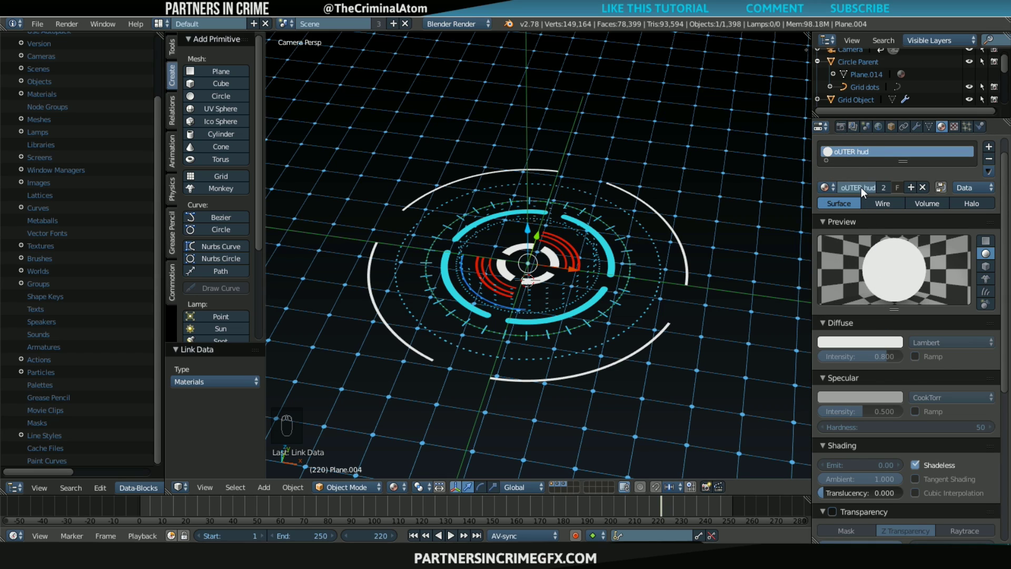
pyautogui.click(860, 187)
pyautogui.write('Outer Hud')
pyautogui.press('Return')
# - Change the Outer Hud material's diffuse colour to a pale blue
pyautogui.click(860, 342)
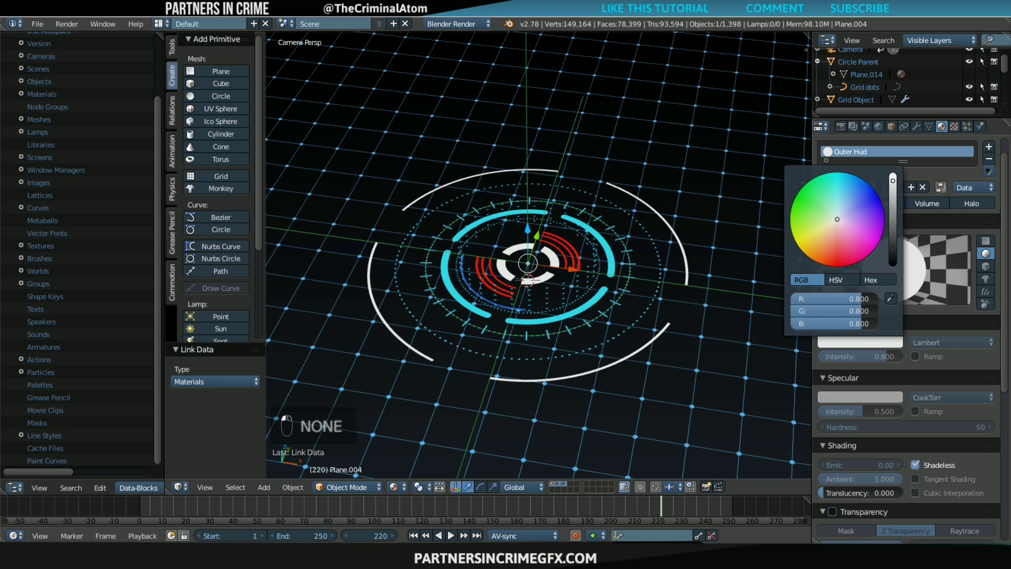
pyautogui.click(829, 258)
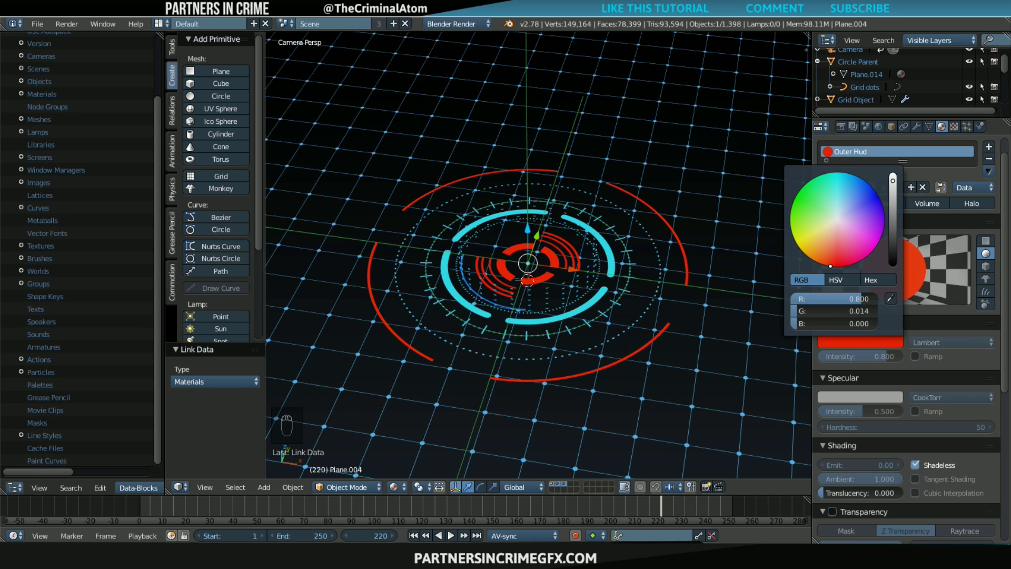
pyautogui.moveTo(828, 259)
pyautogui.mouseDown()
pyautogui.moveTo(840, 197)
pyautogui.moveTo(847, 205)
pyautogui.mouseUp()
pyautogui.scroll(-6, 429, 303)
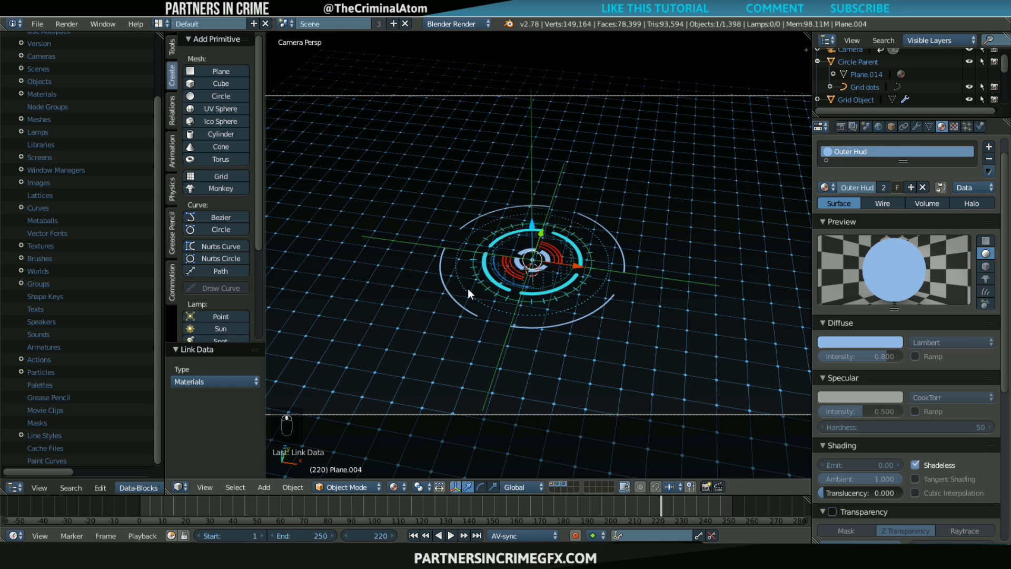
# - Render the current frame and examine the recoloured HUD, grid and particles in the result
pyautogui.press('F12')
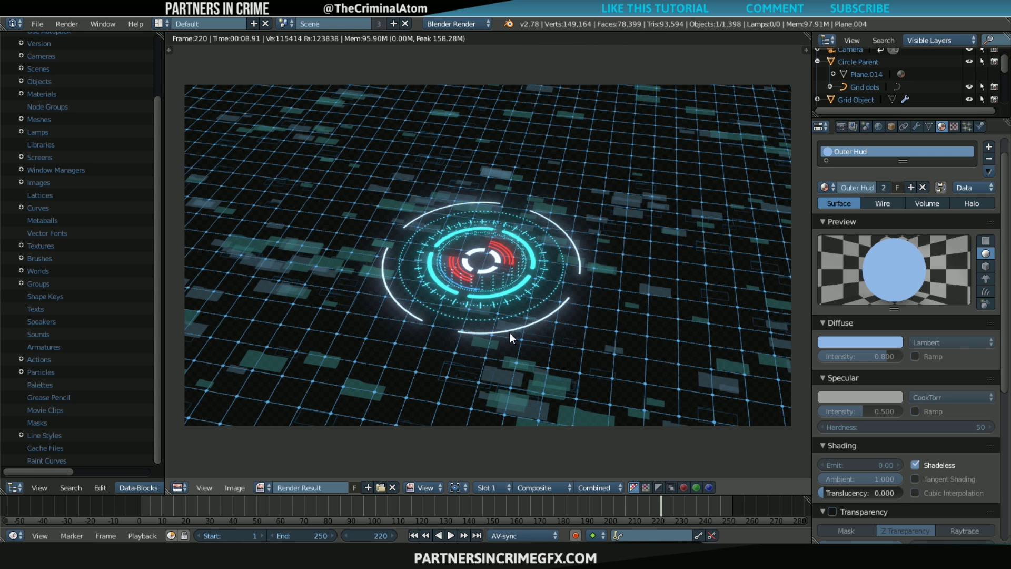
pyautogui.moveTo(529, 339); pyautogui.dragTo(571, 322, button='middle')
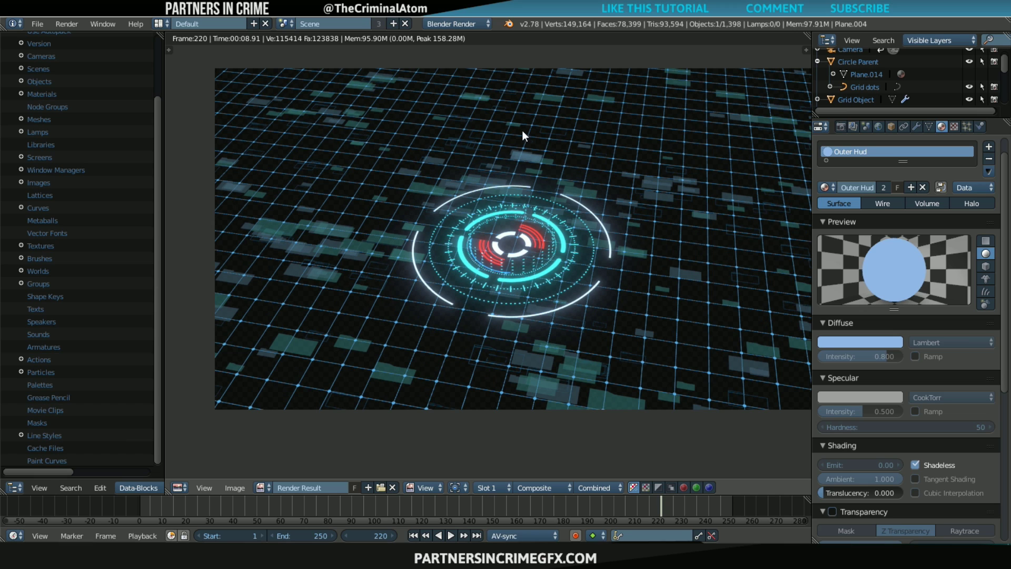
pyautogui.moveTo(612, 236); pyautogui.dragTo(603, 277, button='middle')
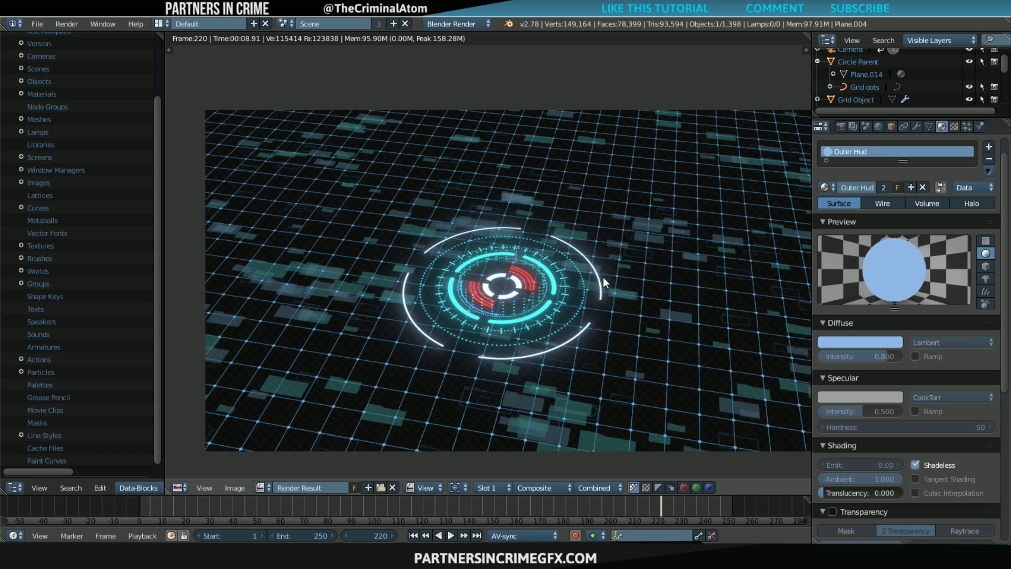
pyautogui.scroll(-1, 602, 277)
pyautogui.scroll(1, 602, 277)
# - In the Compositing layout, insert a Mix node between Alpha Over and Viewer, and feed Alpha Over into both of its image inputs
pyautogui.click(158, 24)
pyautogui.click(200, 66)
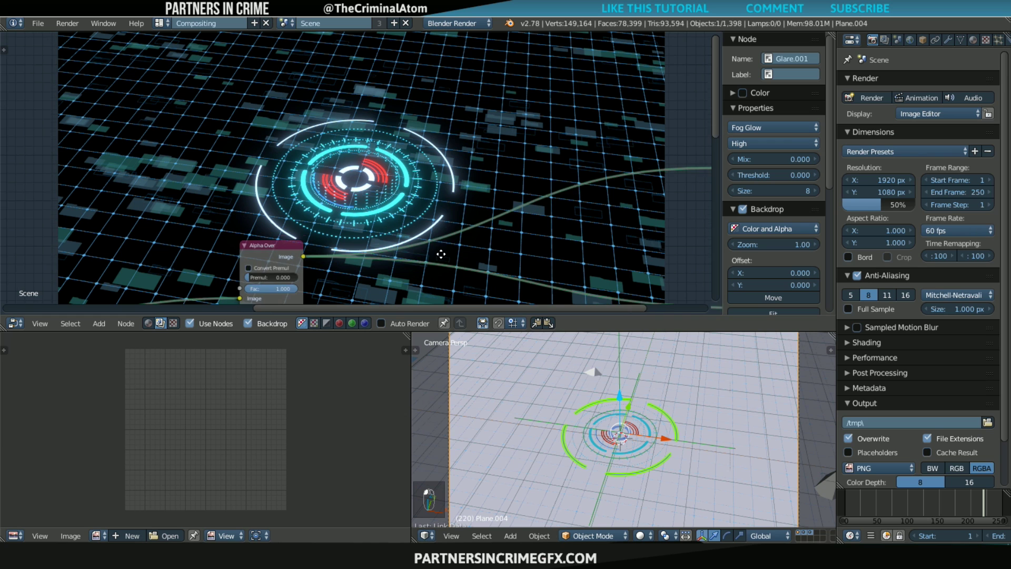
pyautogui.moveTo(441, 254); pyautogui.dragTo(349, 100, button='middle')
pyautogui.scroll(-1, 349, 100)
pyautogui.scroll(-1, 345, 184)
pyautogui.click(107, 318)
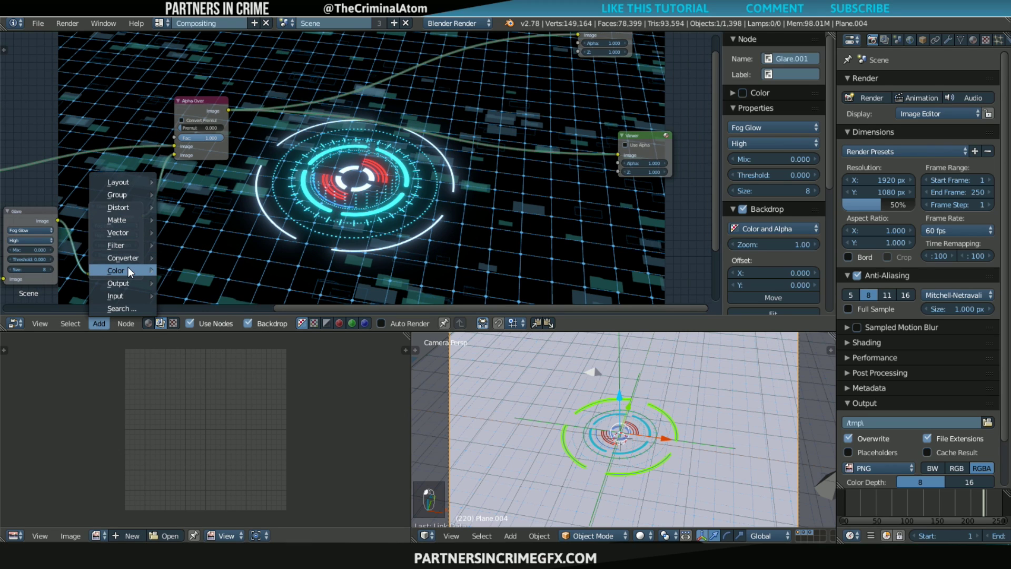
pyautogui.moveTo(128, 257)
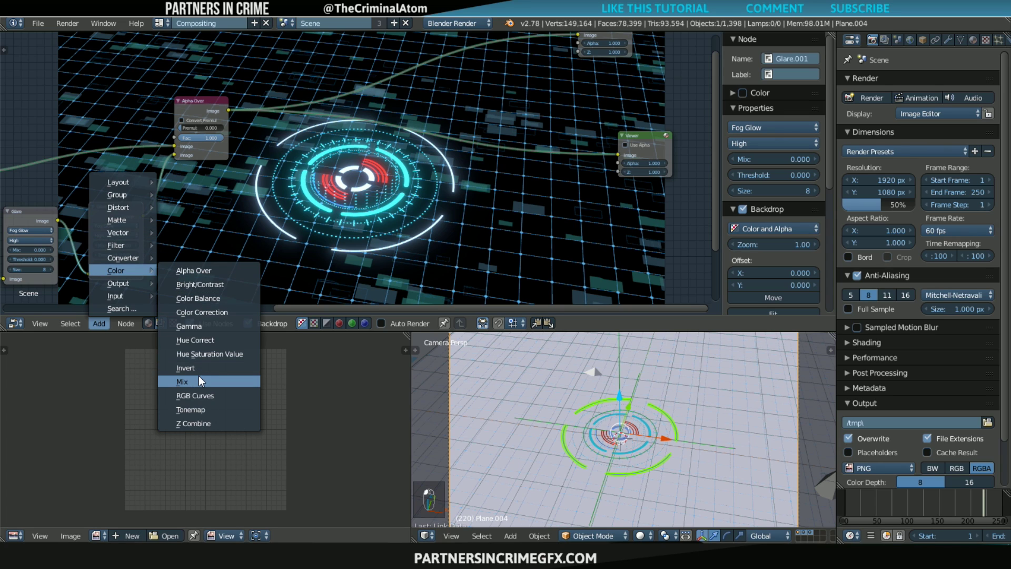
pyautogui.click(188, 380)
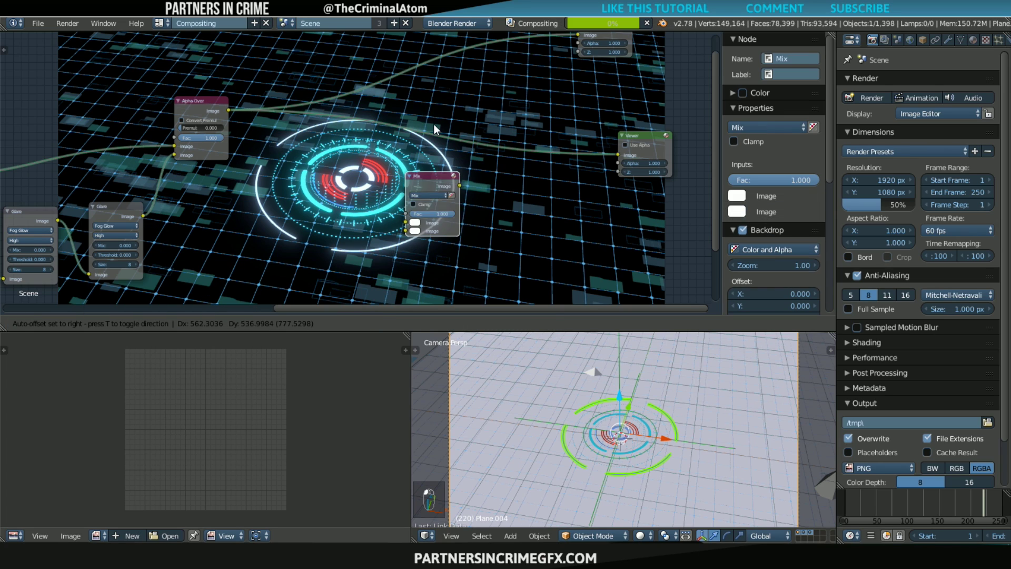
pyautogui.click(446, 133)
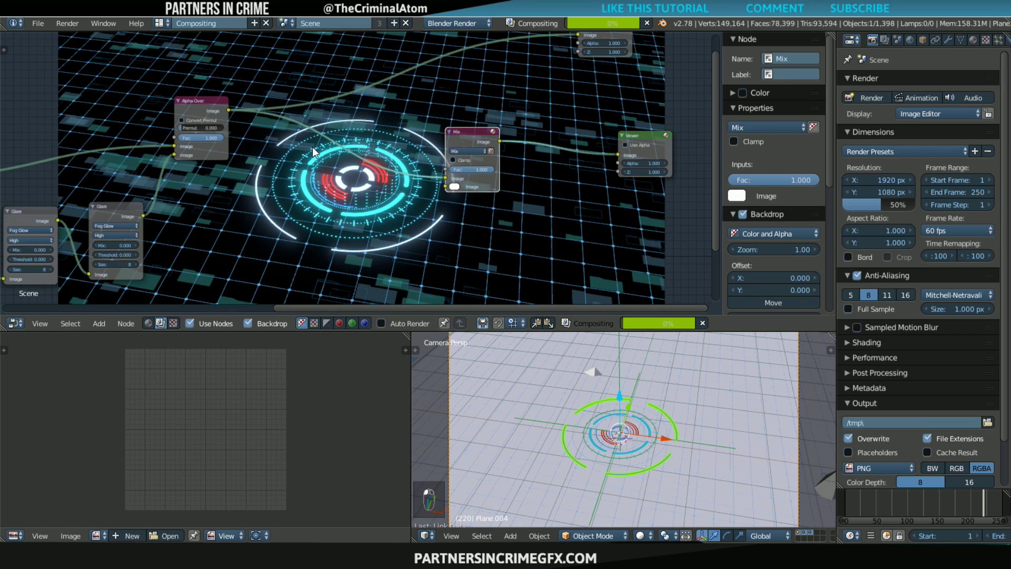
pyautogui.moveTo(229, 110); pyautogui.dragTo(454, 187)
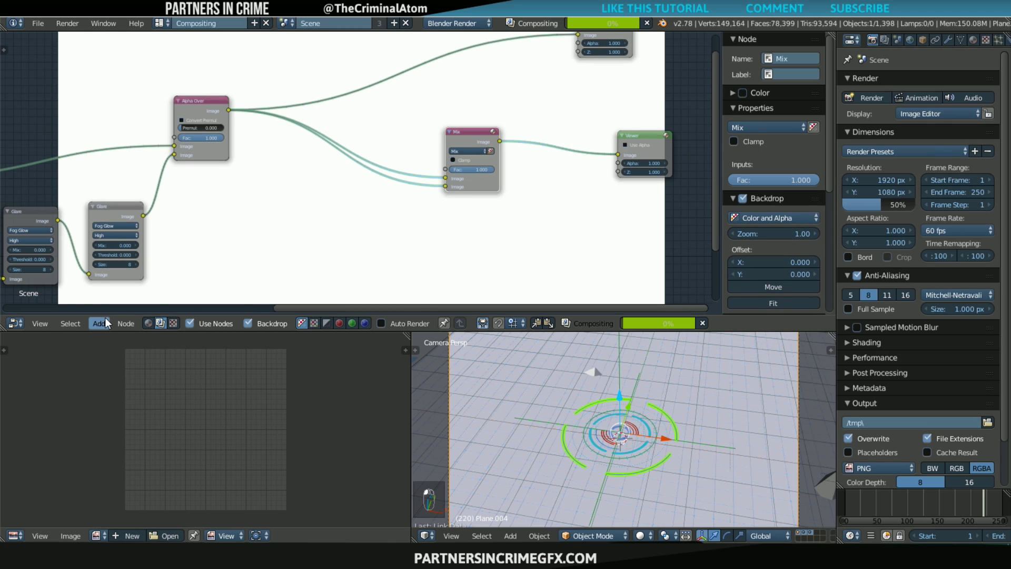
# - Insert a Scale node on the link from Alpha Over to the Mix node's second image input
pyautogui.click(105, 317)
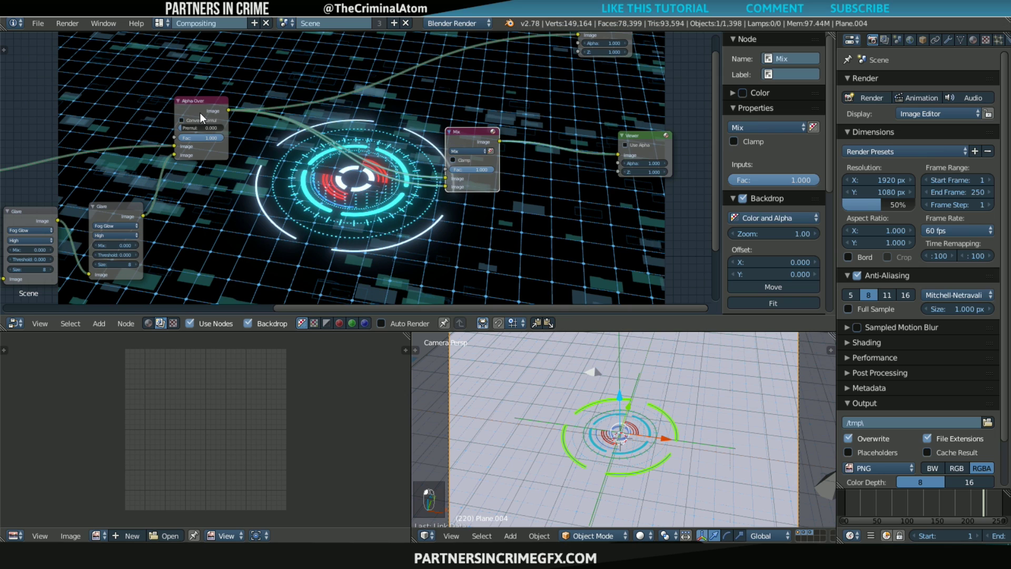
pyautogui.click(101, 323)
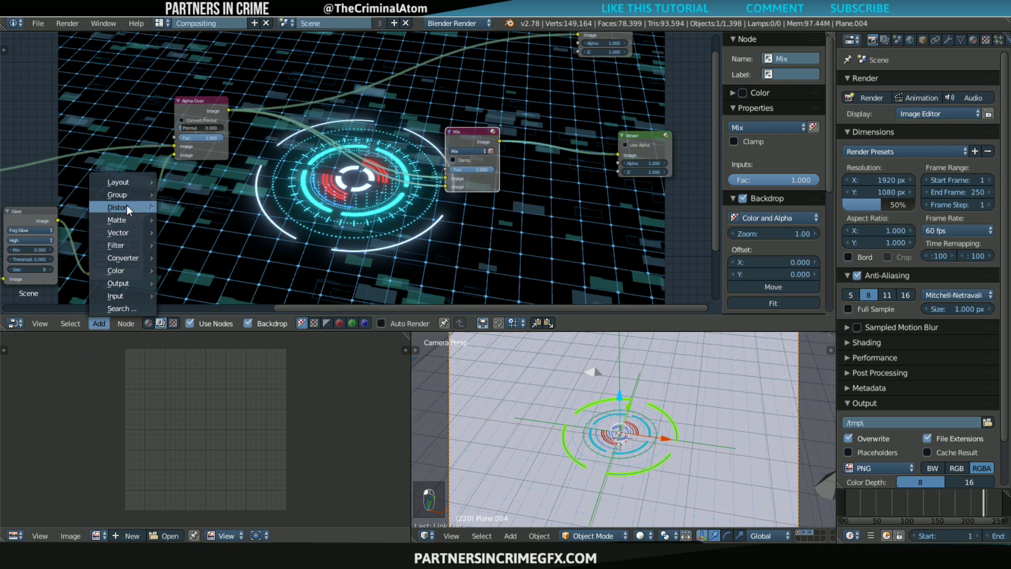
pyautogui.moveTo(124, 205)
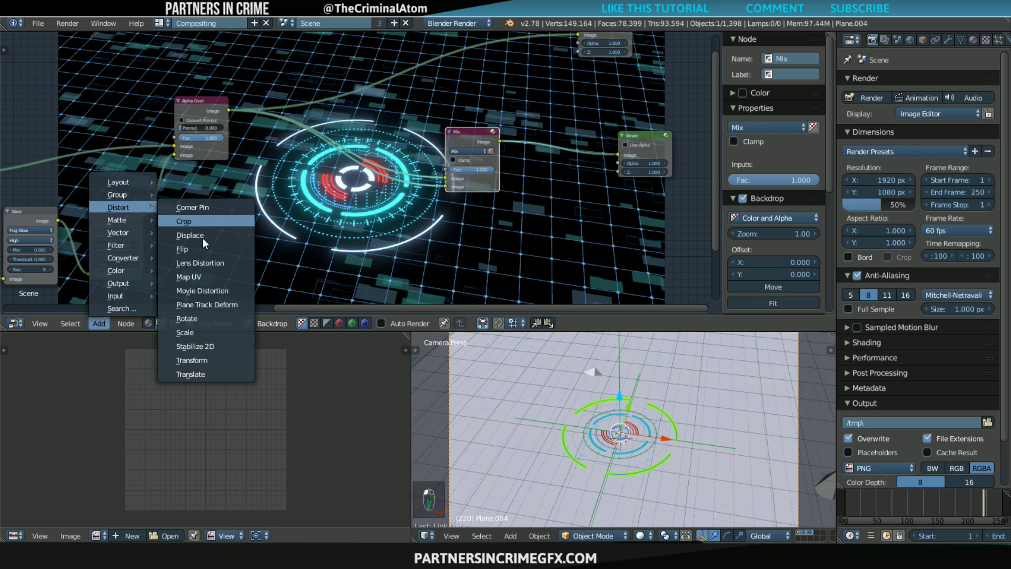
pyautogui.click(214, 327)
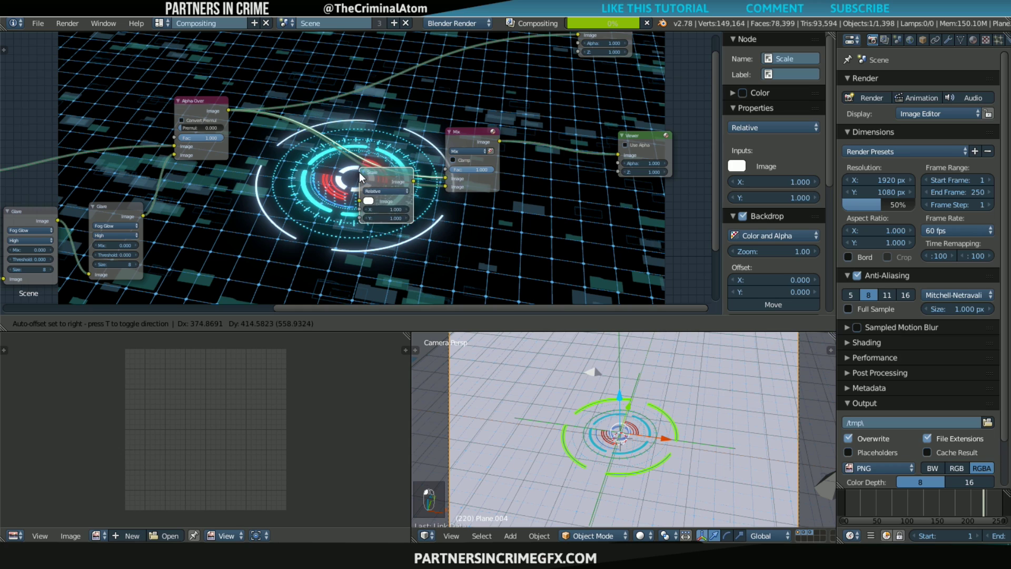
pyautogui.click(345, 177)
pyautogui.moveTo(370, 210); pyautogui.dragTo(318, 233)
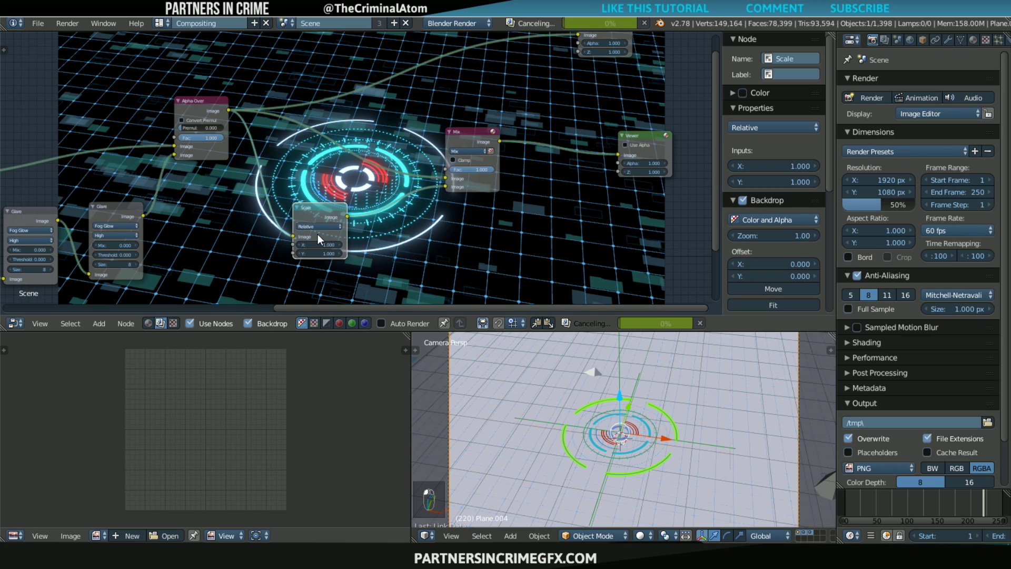
# - Set the Scale node's X and Y factors to 1.2
pyautogui.write('1.2')
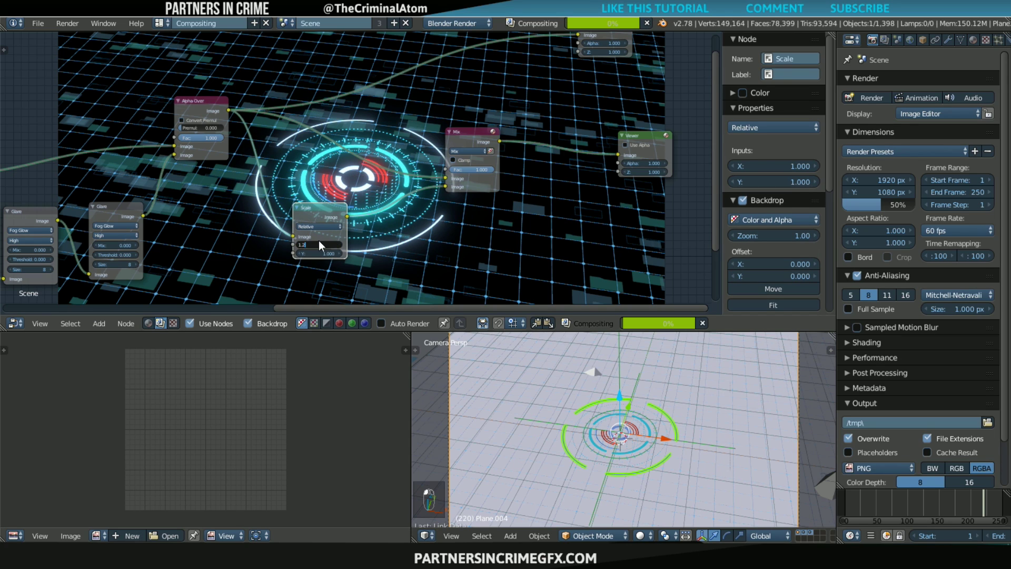
pyautogui.click(318, 253)
pyautogui.write('1.2')
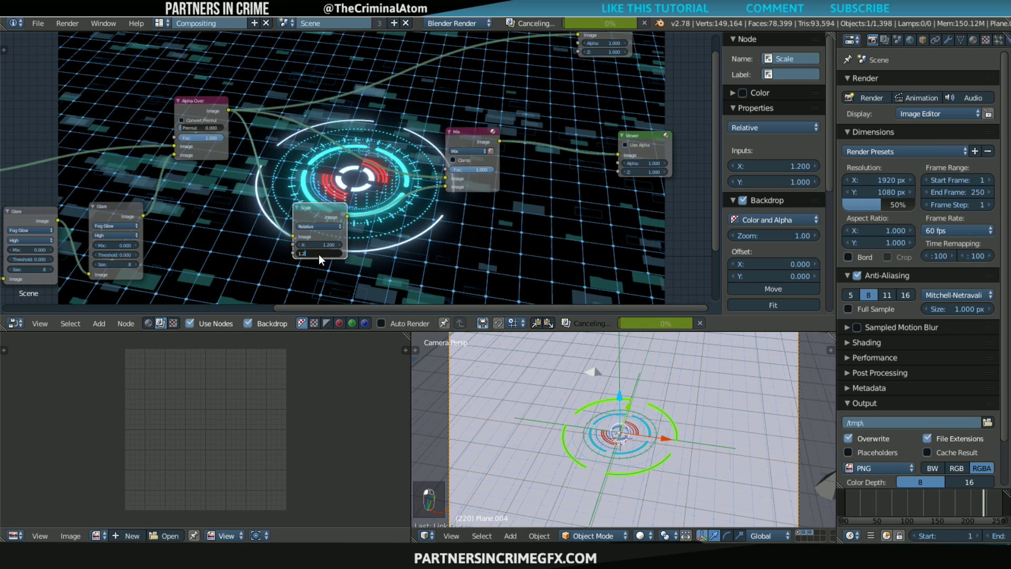
pyautogui.press('Return')
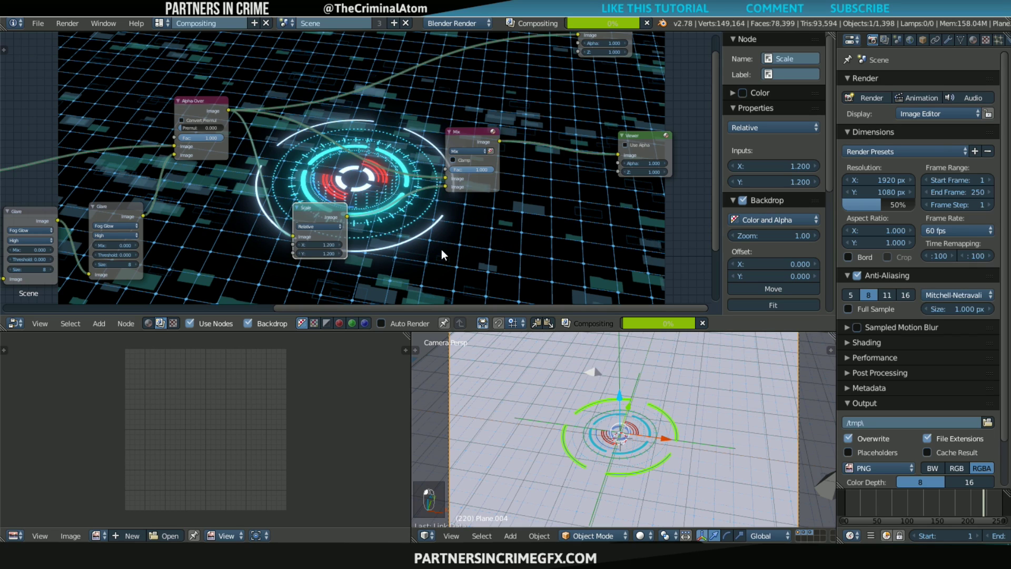
# - Begin adding another node to the compositing tree
pyautogui.scroll(1, 337, 264)
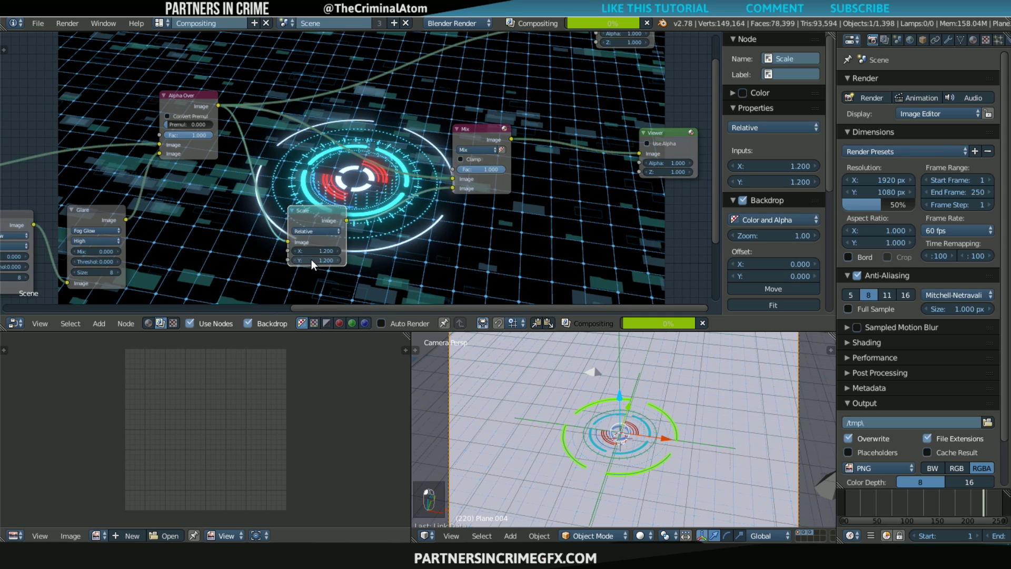
pyautogui.moveTo(195, 245); pyautogui.dragTo(128, 202, button='middle')
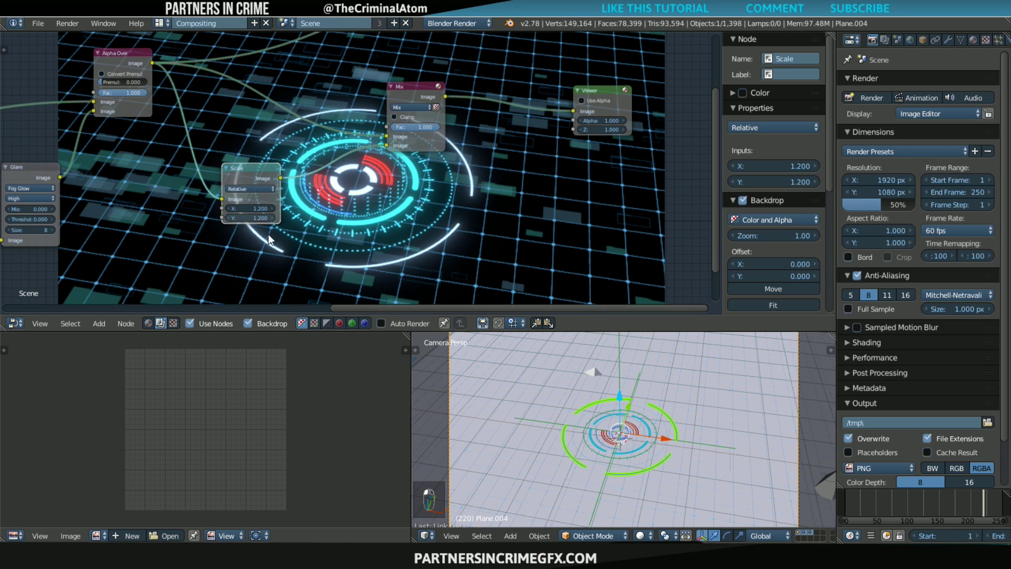
pyautogui.click(100, 322)
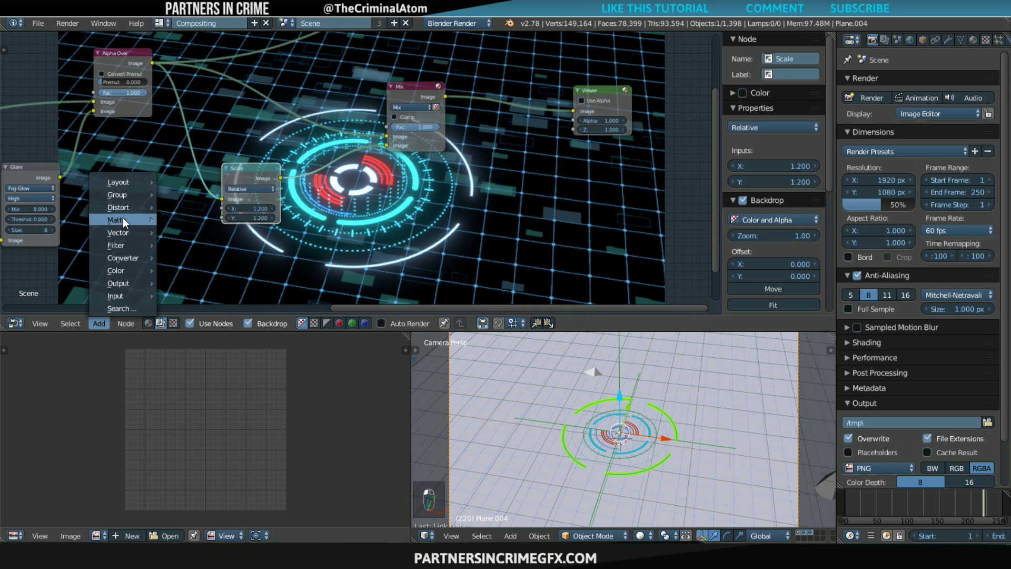
# - Add an Ellipse Mask node, connect its Mask output to the Mix node's Fac input, and place it below the Scale node
pyautogui.moveTo(122, 218)
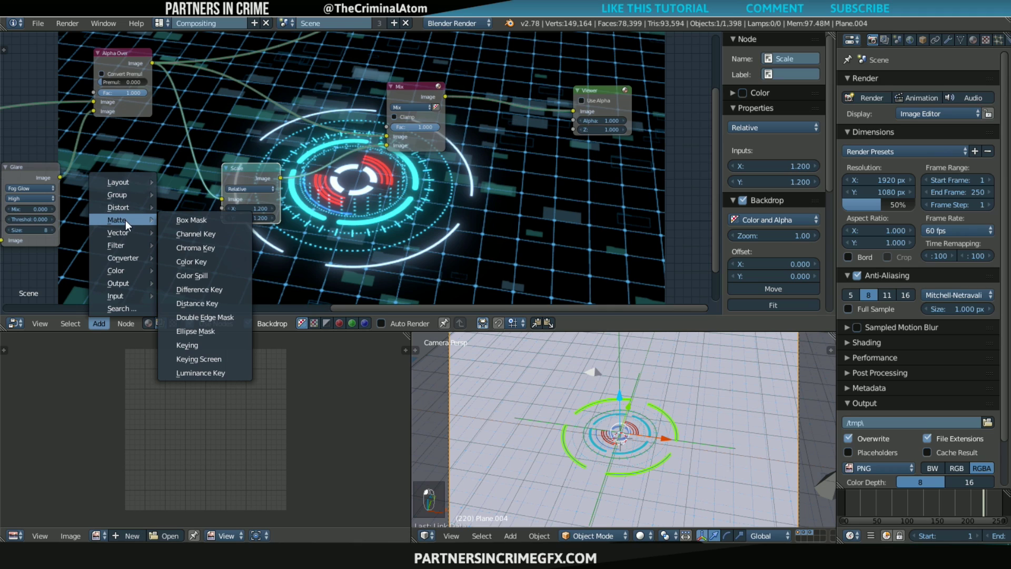
pyautogui.click(206, 330)
pyautogui.click(441, 217)
pyautogui.moveTo(437, 211); pyautogui.dragTo(390, 129)
pyautogui.moveTo(404, 198); pyautogui.dragTo(246, 219)
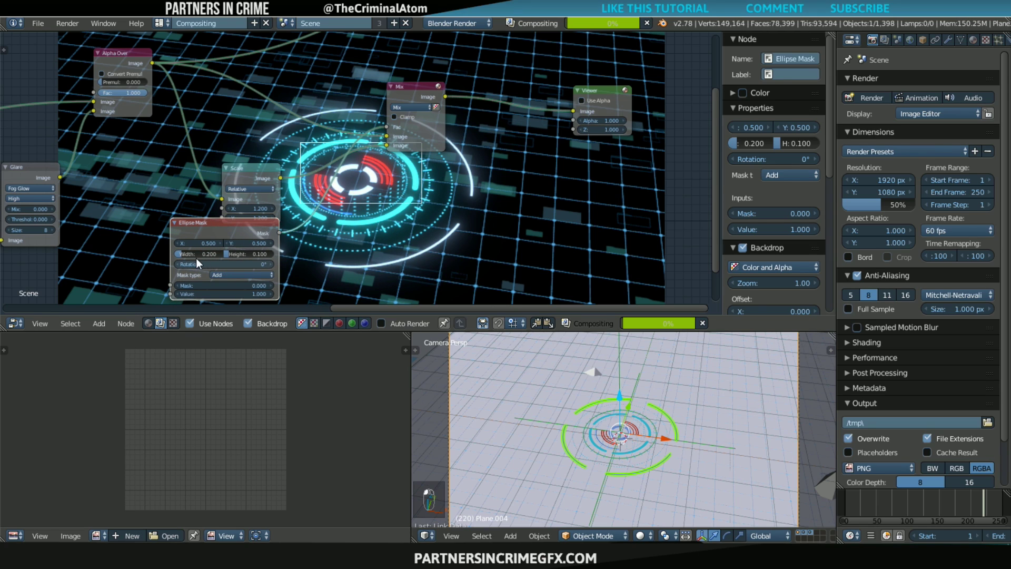
# - Set the Ellipse Mask's width to 0.964 and height to 0.464
pyautogui.moveTo(196, 255); pyautogui.dragTo(324, 255)
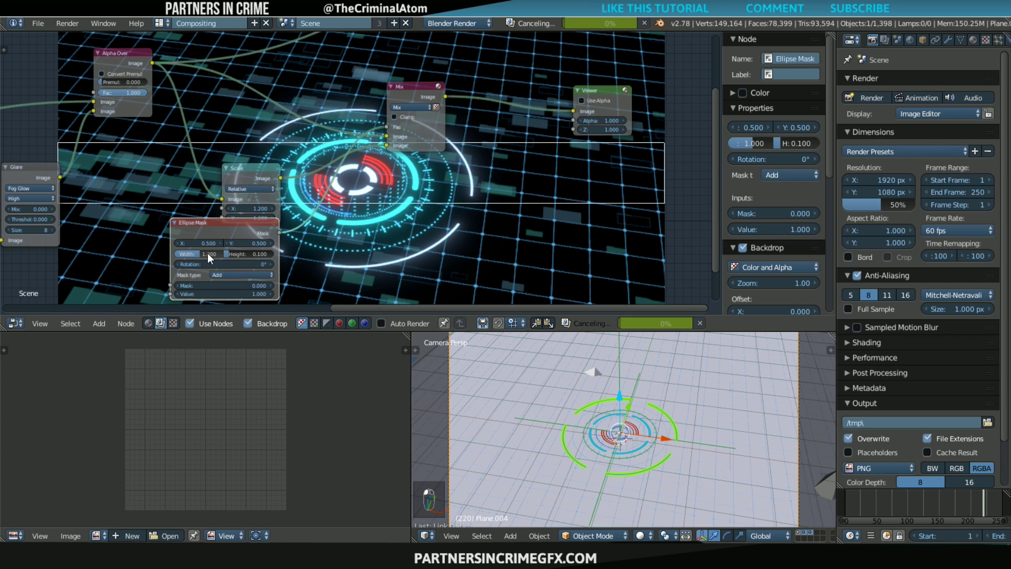
pyautogui.moveTo(235, 251); pyautogui.dragTo(212, 255)
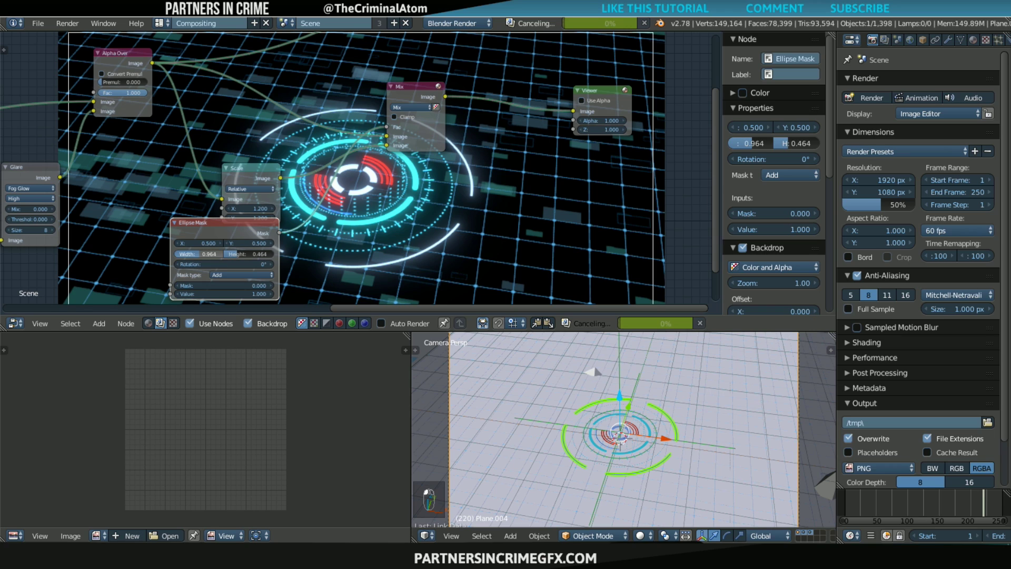
# - Swap the Mix node's two Image inputs so the scaled image feeds the first one
pyautogui.scroll(-1, 305, 219)
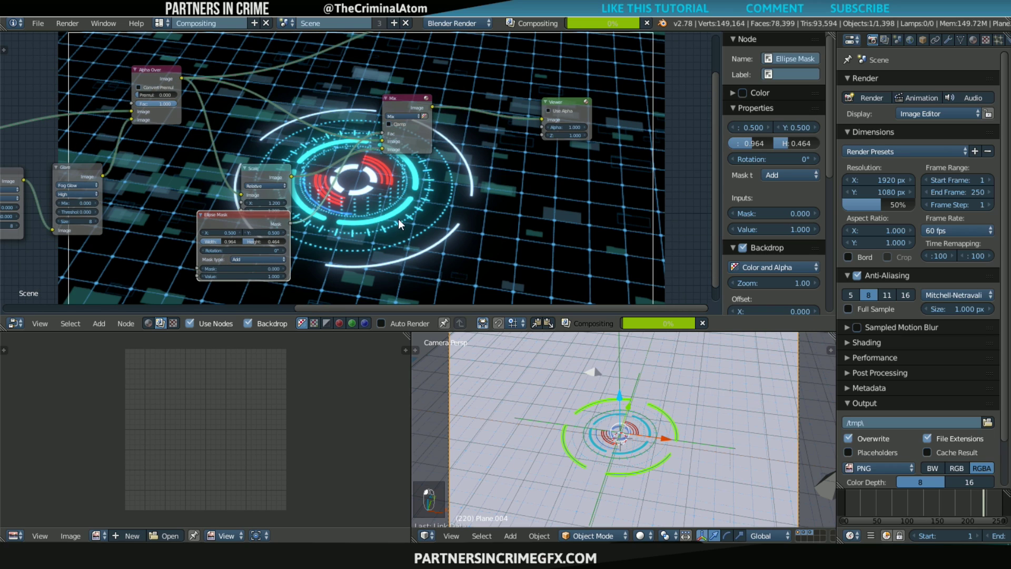
pyautogui.scroll(-1, 407, 217)
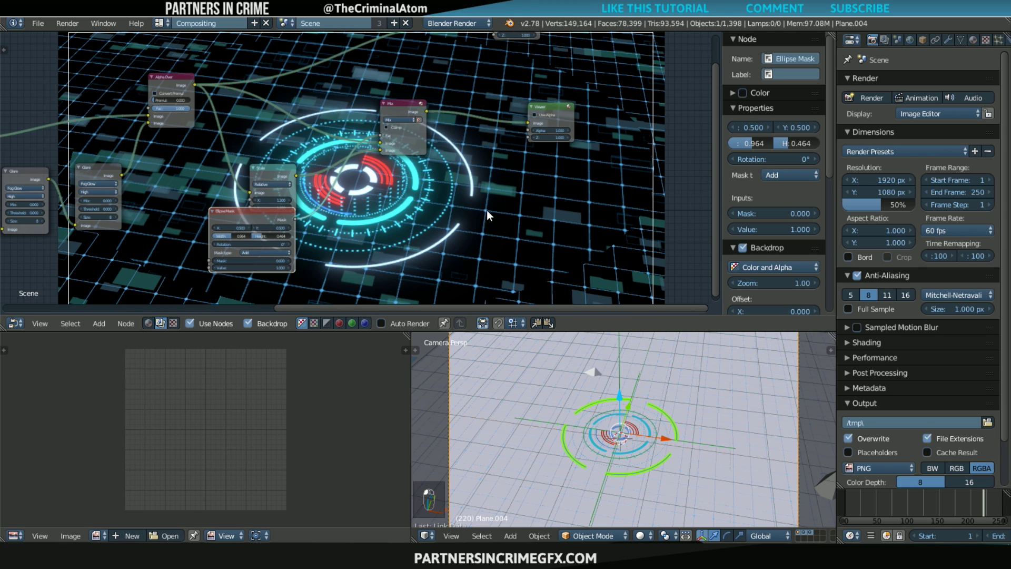
pyautogui.moveTo(487, 210); pyautogui.dragTo(485, 236, button='middle')
pyautogui.moveTo(378, 175); pyautogui.dragTo(381, 175)
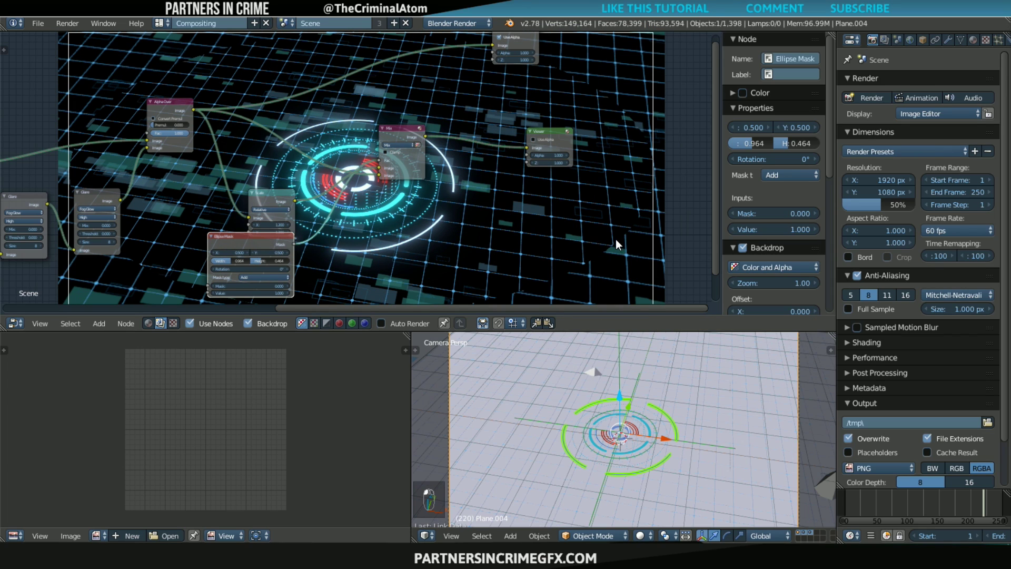
# - Move the Ellipse Mask node aside and insert a Blur node on its link to the Mix node's Fac input
pyautogui.moveTo(263, 235); pyautogui.dragTo(331, 285)
pyautogui.click(105, 323)
pyautogui.moveTo(132, 242)
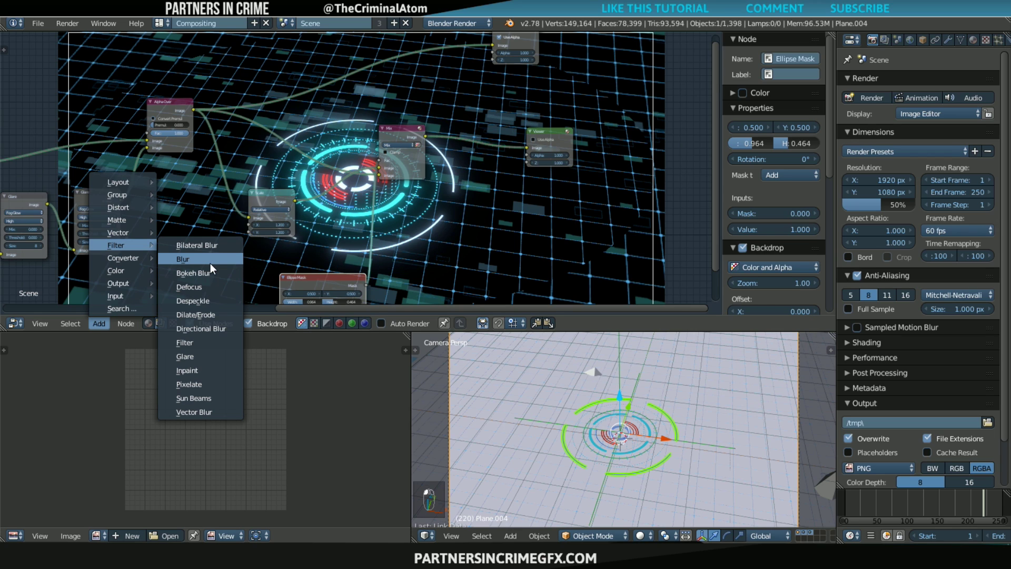
pyautogui.click(210, 263)
pyautogui.click(385, 230)
pyautogui.click(434, 238)
pyautogui.moveTo(449, 255); pyautogui.dragTo(404, 204, button='middle')
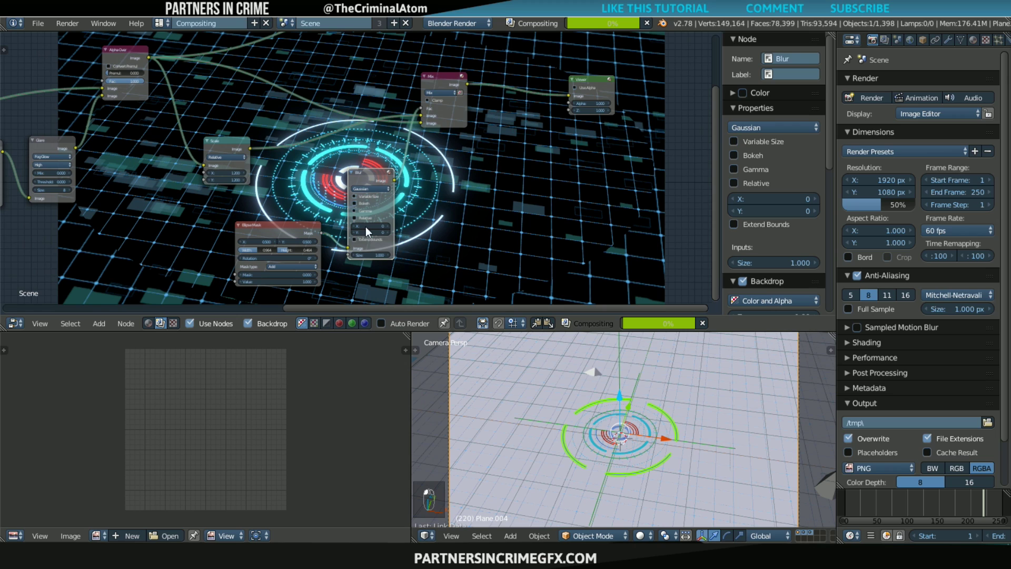
pyautogui.scroll(2, 409, 176)
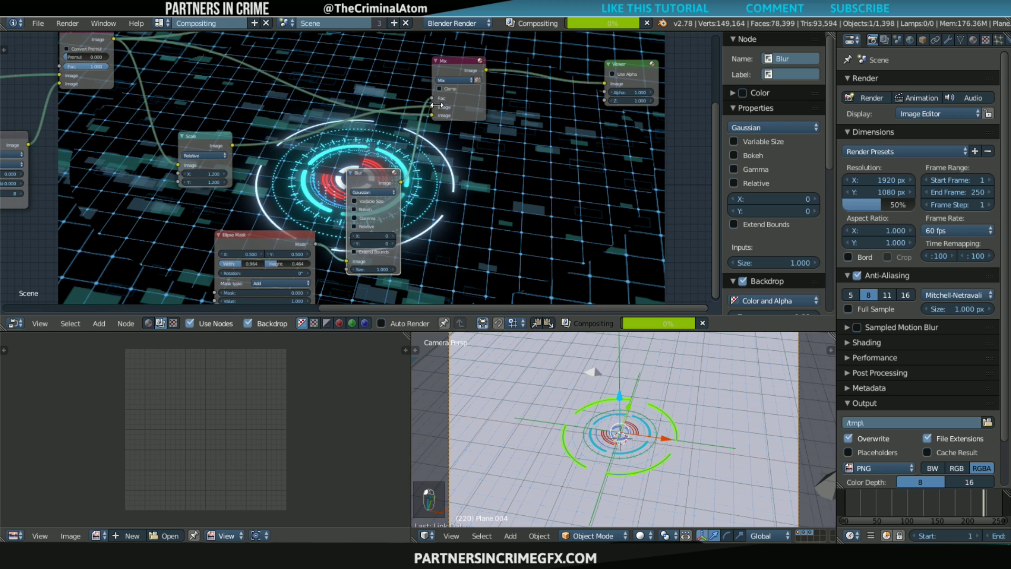
# - Set the mask's Blur node to Fast Gaussian with X and Y sizes of 150
pyautogui.click(365, 192)
pyautogui.click(377, 141)
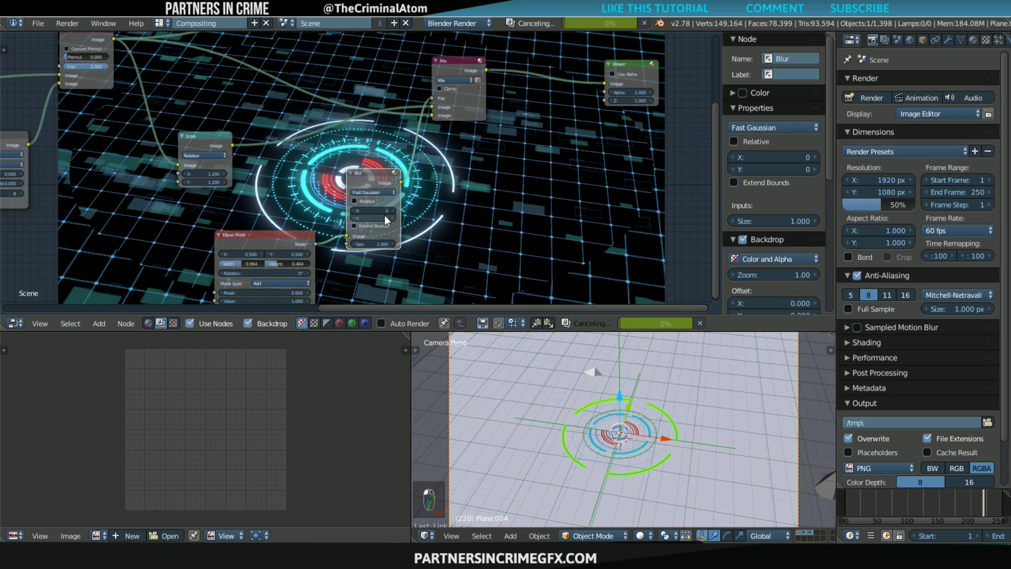
pyautogui.click(369, 209)
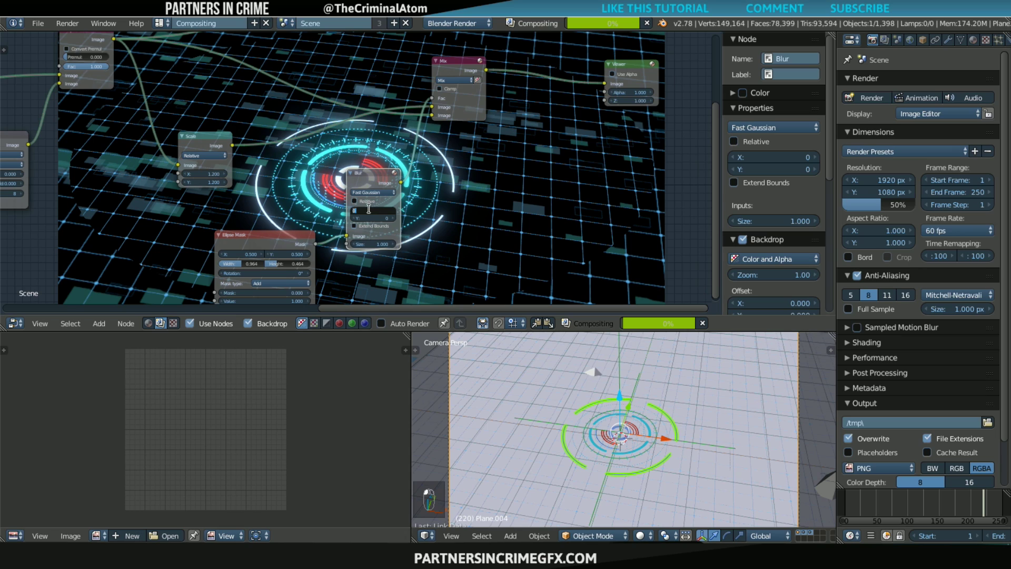
pyautogui.press('BackSpace')
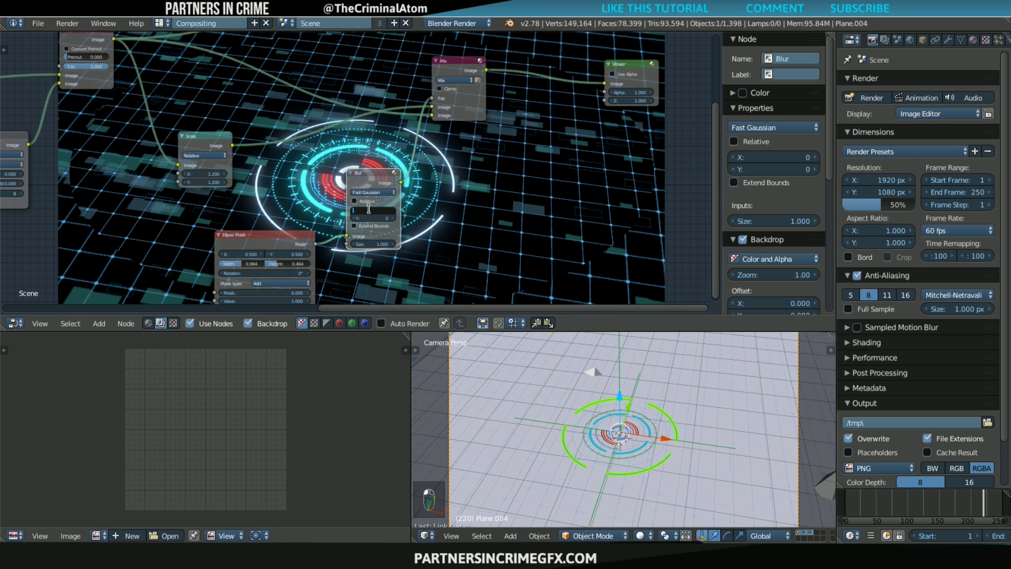
pyautogui.write('150')
pyautogui.press('Return')
pyautogui.click(375, 215)
pyautogui.write('150')
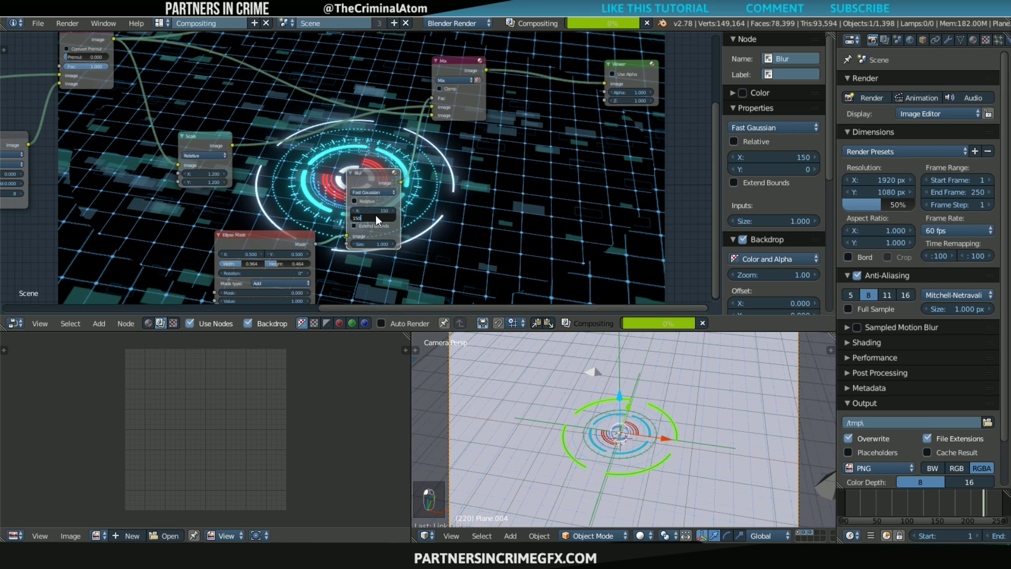
pyautogui.press('Return')
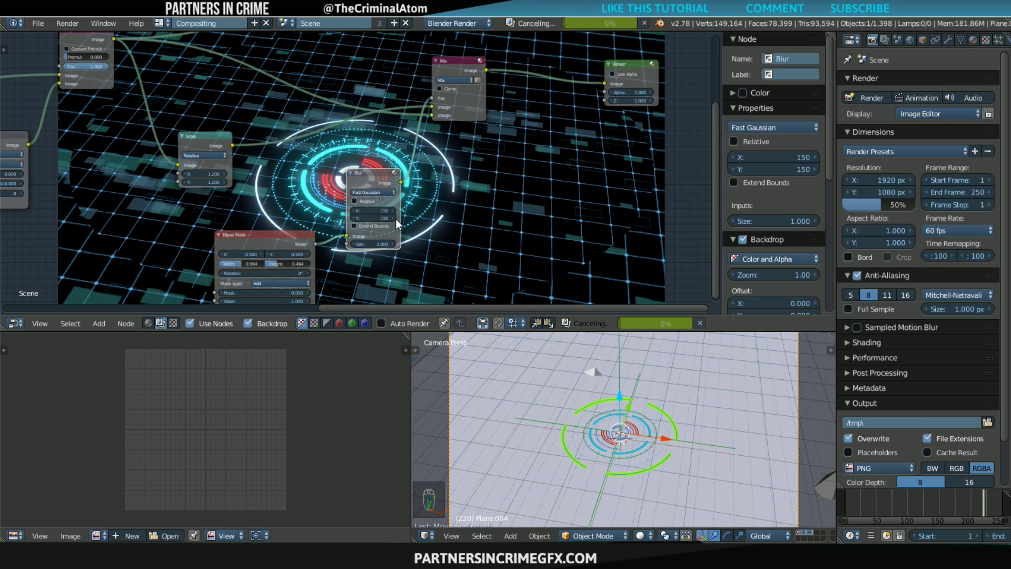
# - Space out the Ellipse Mask and its Blur node so the glowing circle in the backdrop is uncovered
pyautogui.scroll(1, 385, 208)
pyautogui.moveTo(289, 240); pyautogui.dragTo(188, 236)
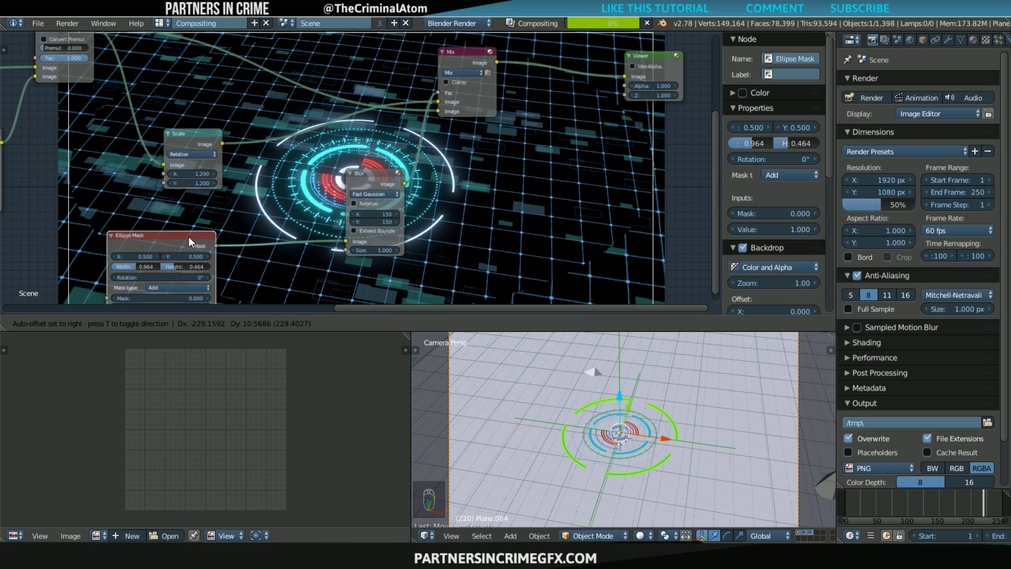
pyautogui.moveTo(371, 178); pyautogui.dragTo(309, 224)
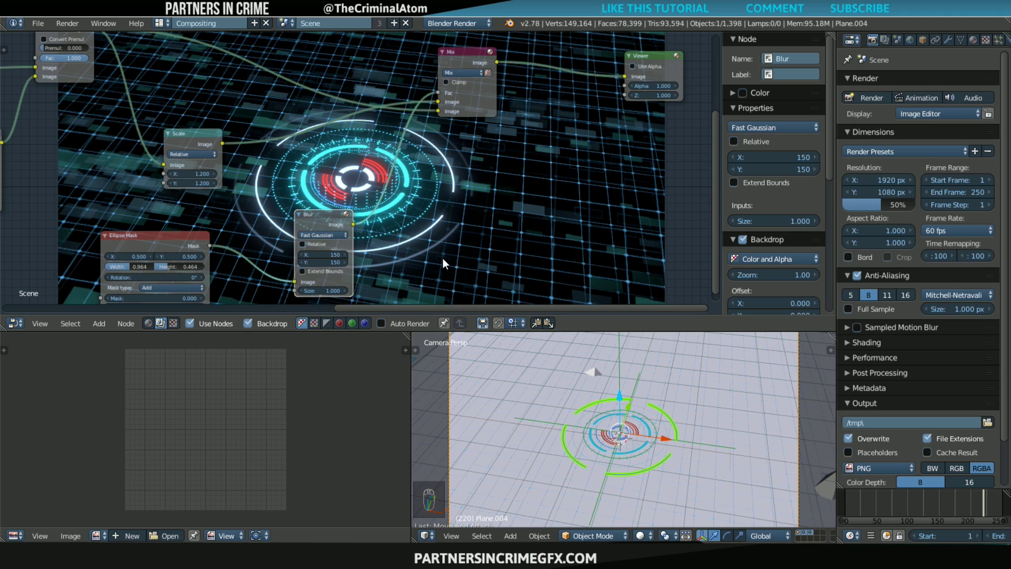
pyautogui.moveTo(324, 212); pyautogui.dragTo(377, 245)
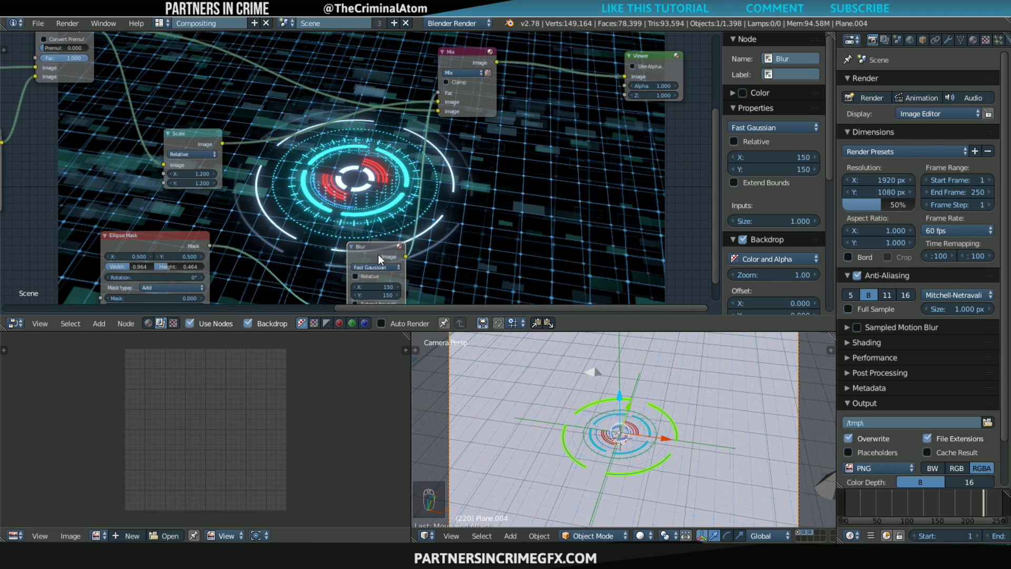
# - Duplicate the Blur node onto the link between Scale and Mix, and set its X and Y to 35
pyautogui.hotkey('shift', 'd')
pyautogui.click(286, 129)
pyautogui.click(289, 162)
pyautogui.write('35')
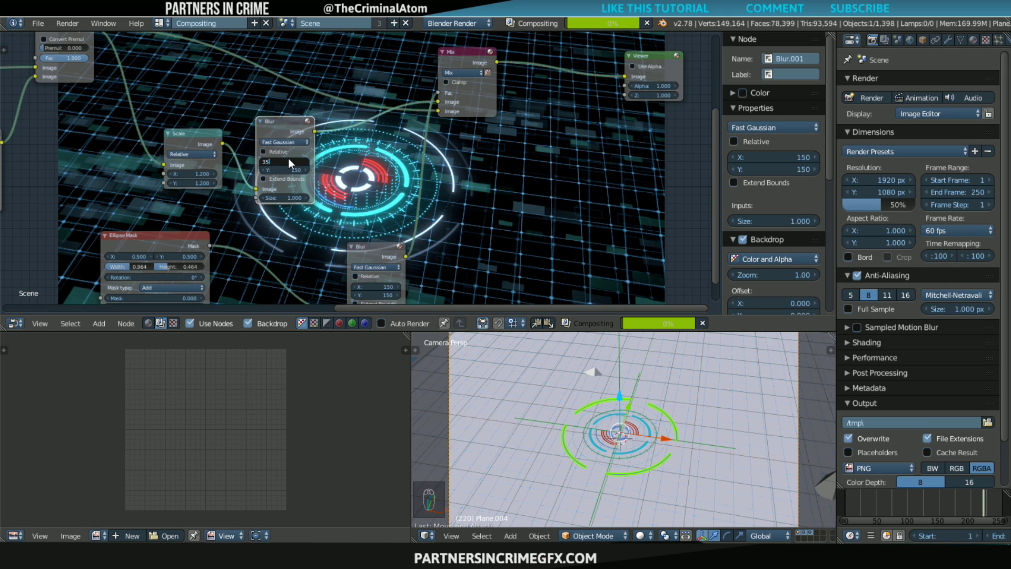
pyautogui.click(289, 169)
pyautogui.press('Return')
pyautogui.moveTo(167, 140); pyautogui.dragTo(208, 196, button='middle')
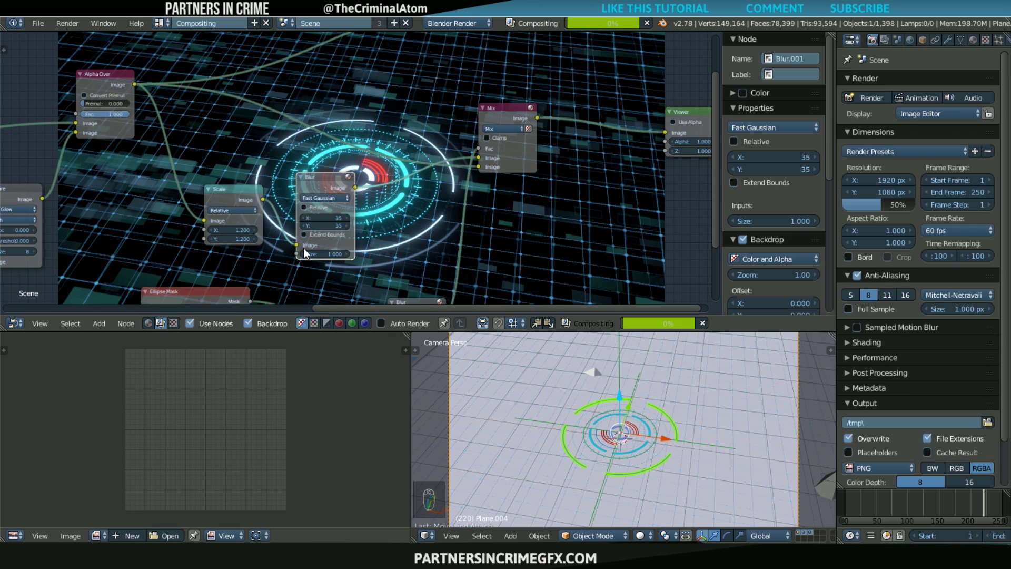
# - Connect the Mix node's Image output to the Composite node's Image input
pyautogui.scroll(2, 303, 248)
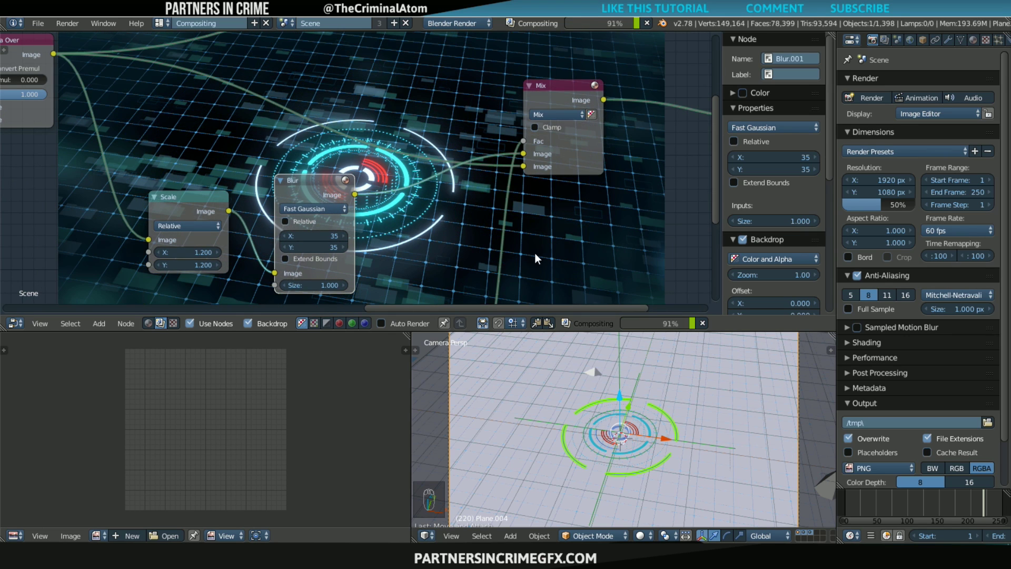
pyautogui.moveTo(510, 192); pyautogui.dragTo(301, 315, button='middle')
pyautogui.moveTo(614, 71); pyautogui.dragTo(613, 216, button='middle')
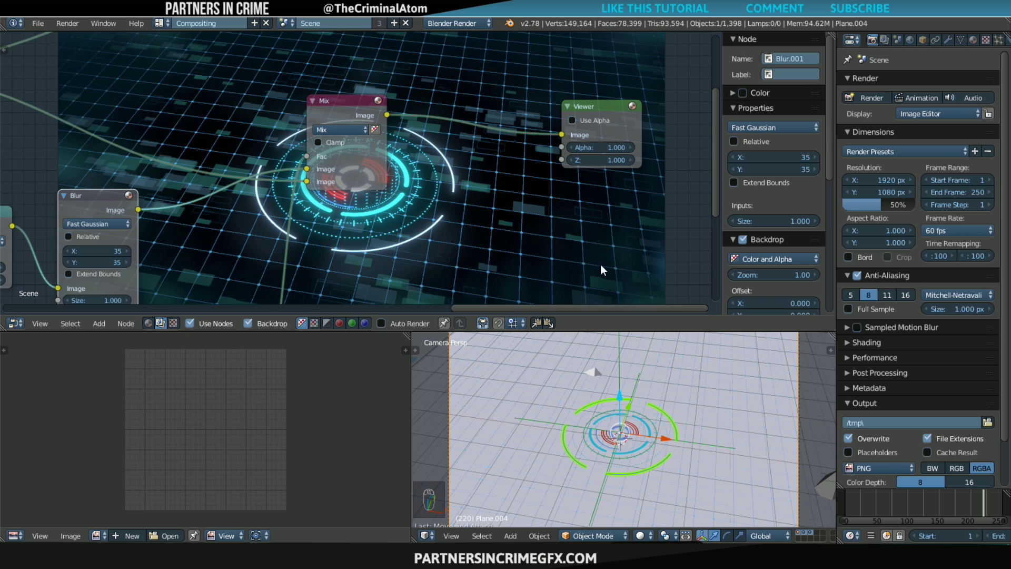
pyautogui.moveTo(298, 153); pyautogui.dragTo(428, 249, button='middle')
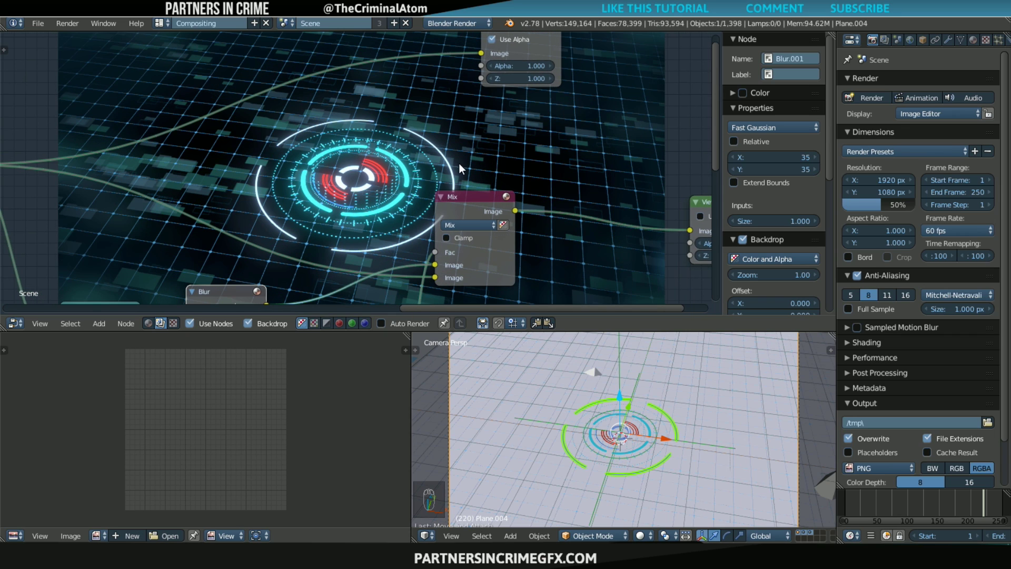
pyautogui.moveTo(378, 124); pyautogui.dragTo(328, 135, button='middle')
pyautogui.moveTo(483, 207); pyautogui.dragTo(450, 219, button='middle')
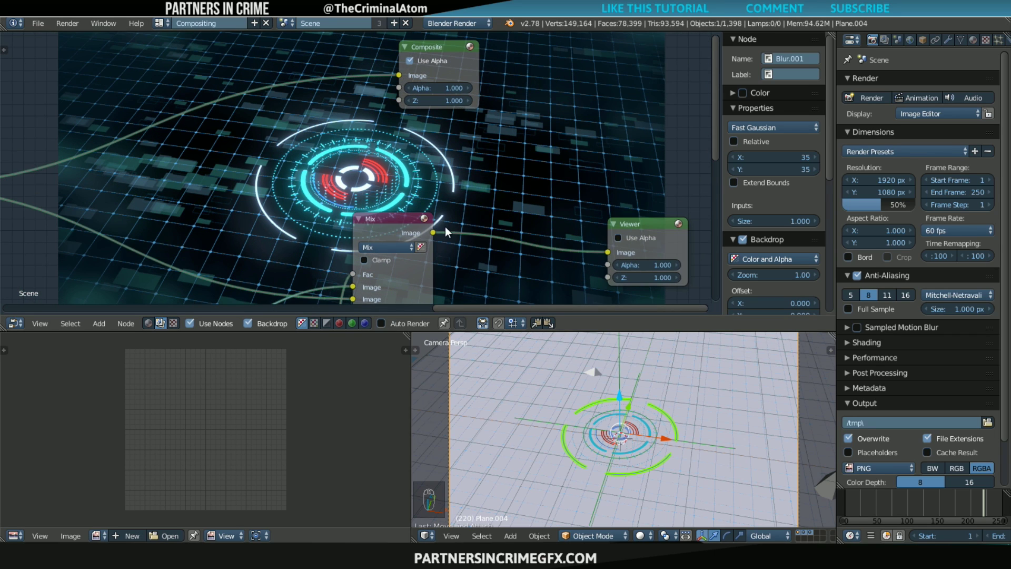
pyautogui.moveTo(433, 232); pyautogui.dragTo(400, 78)
pyautogui.scroll(-1, 453, 120)
pyautogui.moveTo(407, 96); pyautogui.dragTo(405, 198, button='middle')
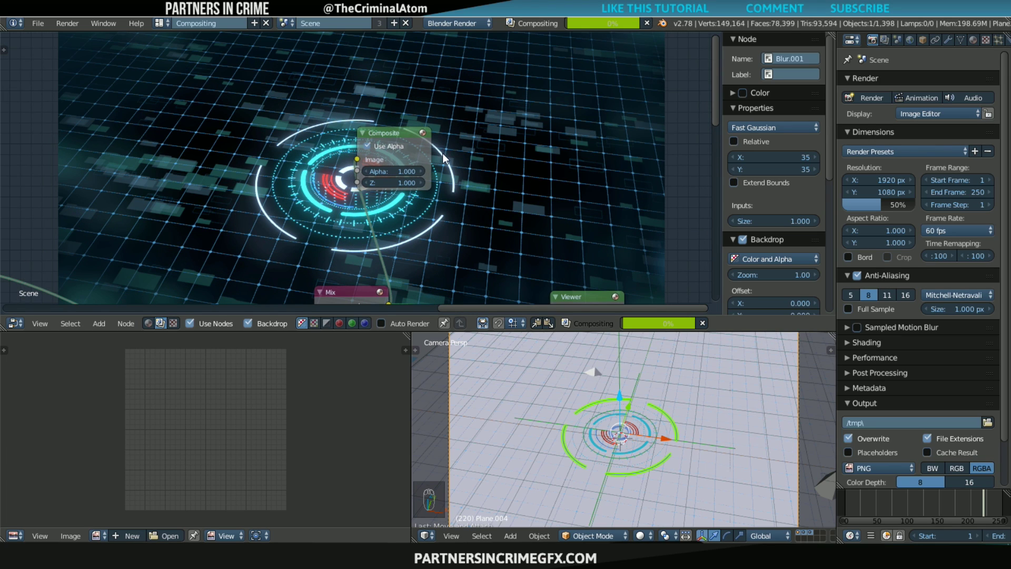
pyautogui.moveTo(474, 151); pyautogui.dragTo(253, 219, button='middle')
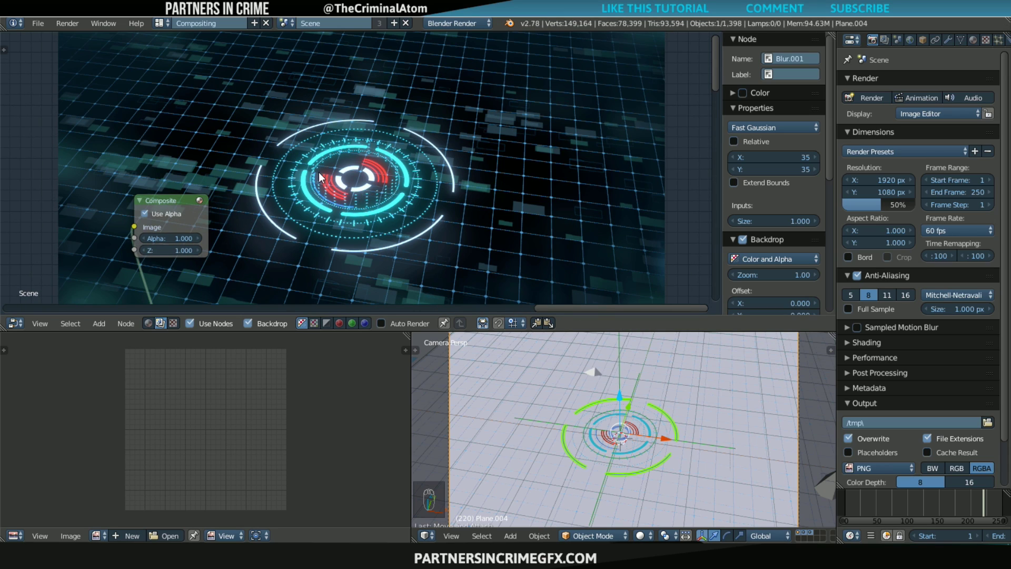
# - Switch to the Default screen layout and frame the rendered image
pyautogui.click(164, 24)
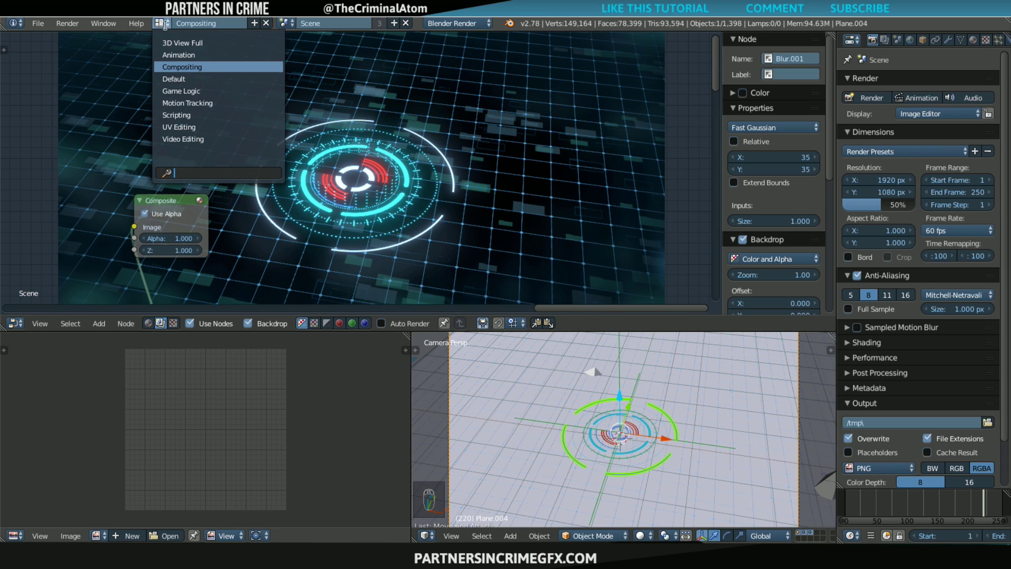
pyautogui.click(226, 78)
pyautogui.scroll(-1, 596, 333)
pyautogui.moveTo(596, 334); pyautogui.dragTo(630, 297, button='middle')
pyautogui.scroll(-1, 630, 297)
# - Display the Viewer Node image in the image editor to examine the composited result
pyautogui.click(261, 487)
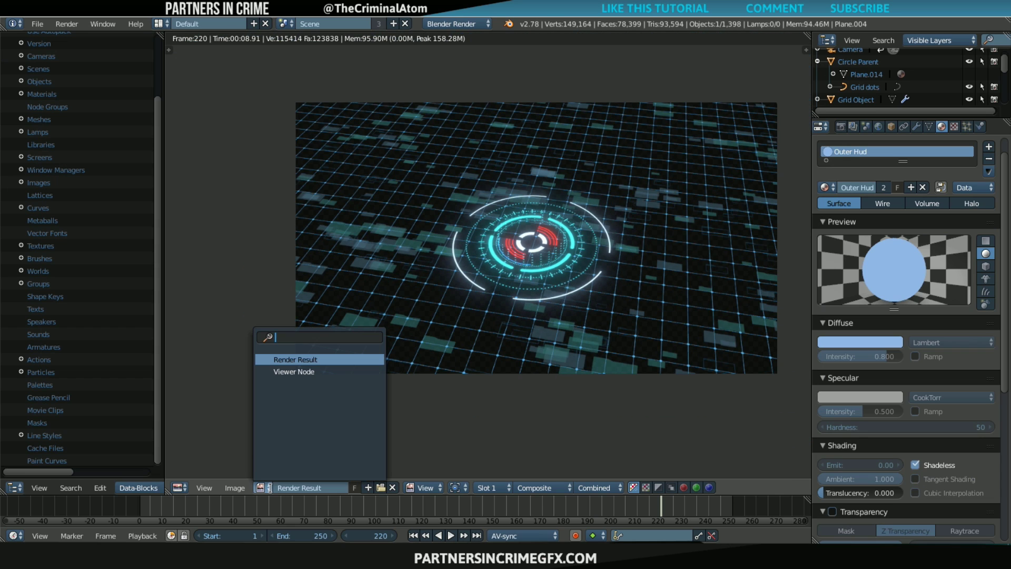
pyautogui.click(319, 372)
pyautogui.moveTo(682, 333); pyautogui.dragTo(662, 334, button='middle')
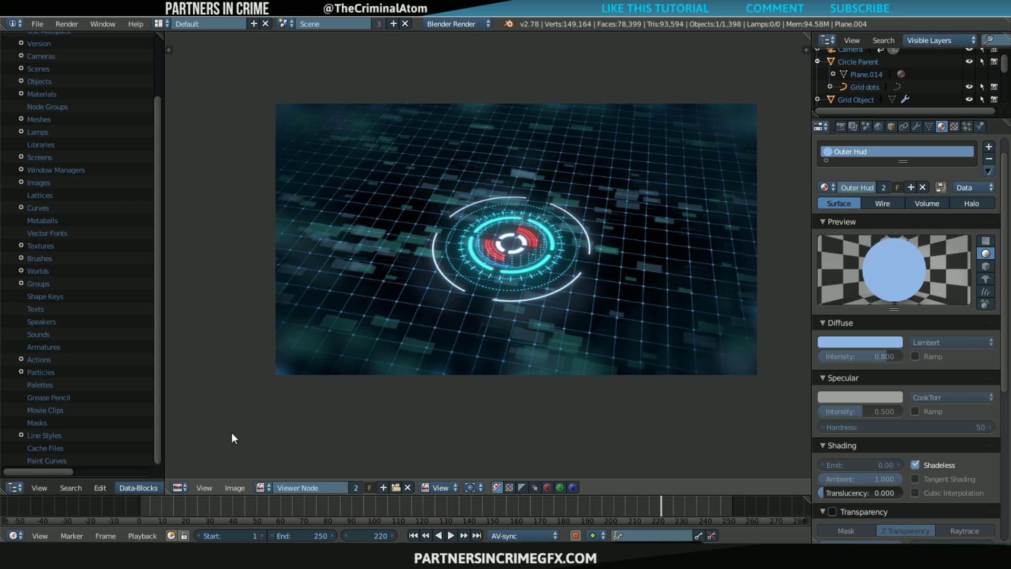
# - Change the image editor to the 3D View, show only the layer with the HUD circles, and widen the data-blocks outliner
pyautogui.click(179, 488)
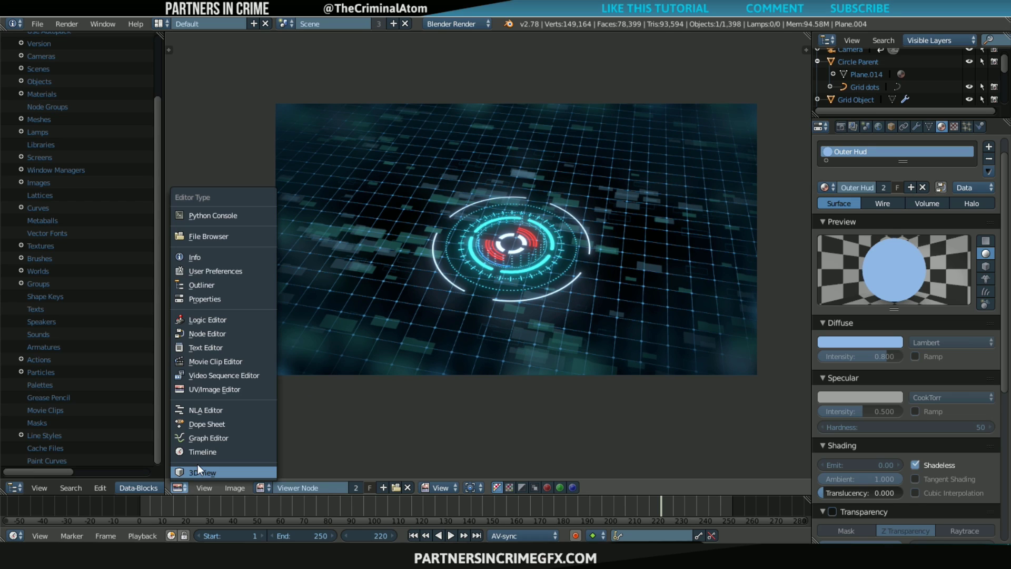
pyautogui.click(210, 473)
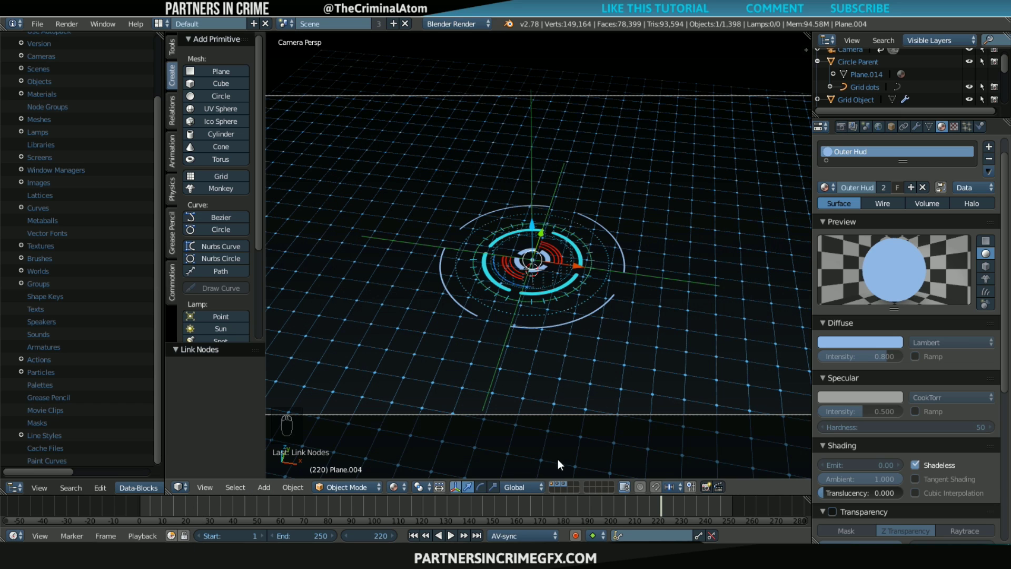
pyautogui.click(551, 483)
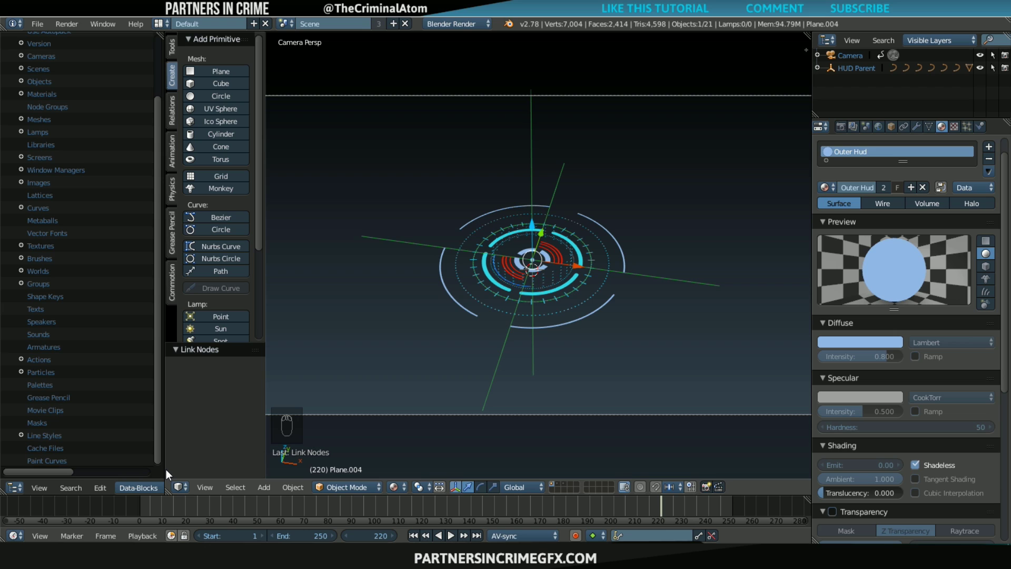
pyautogui.moveTo(164, 469); pyautogui.dragTo(253, 468)
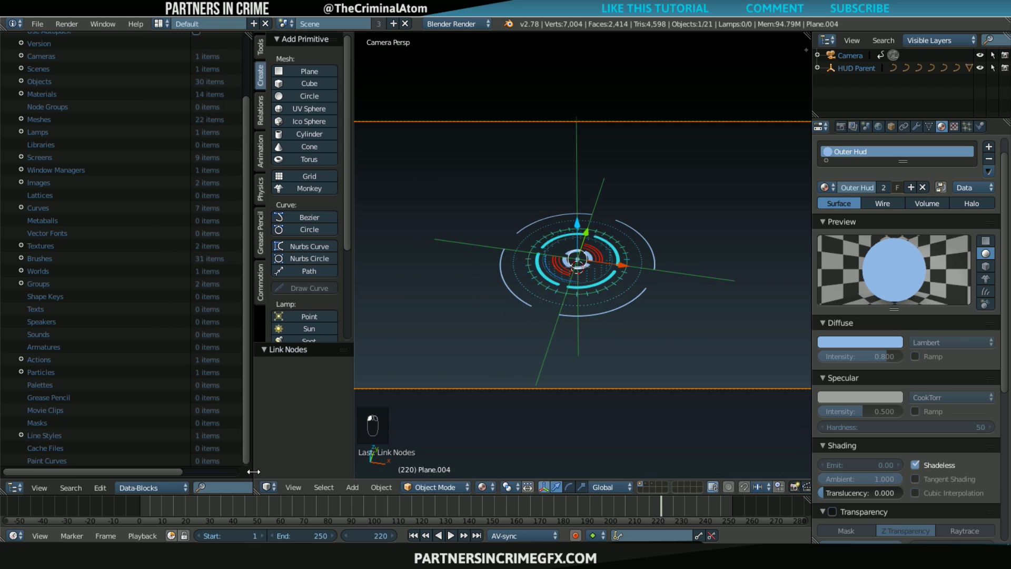
pyautogui.scroll(3, 710, 396)
# - Enable Transparency on the Outer Hud material
pyautogui.scroll(-2, 905, 447)
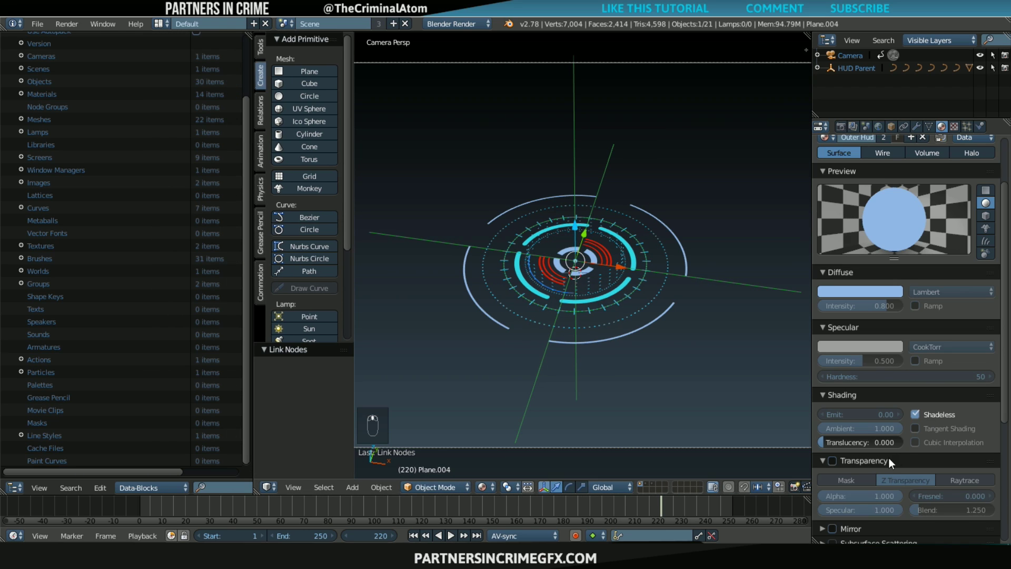
pyautogui.click(832, 461)
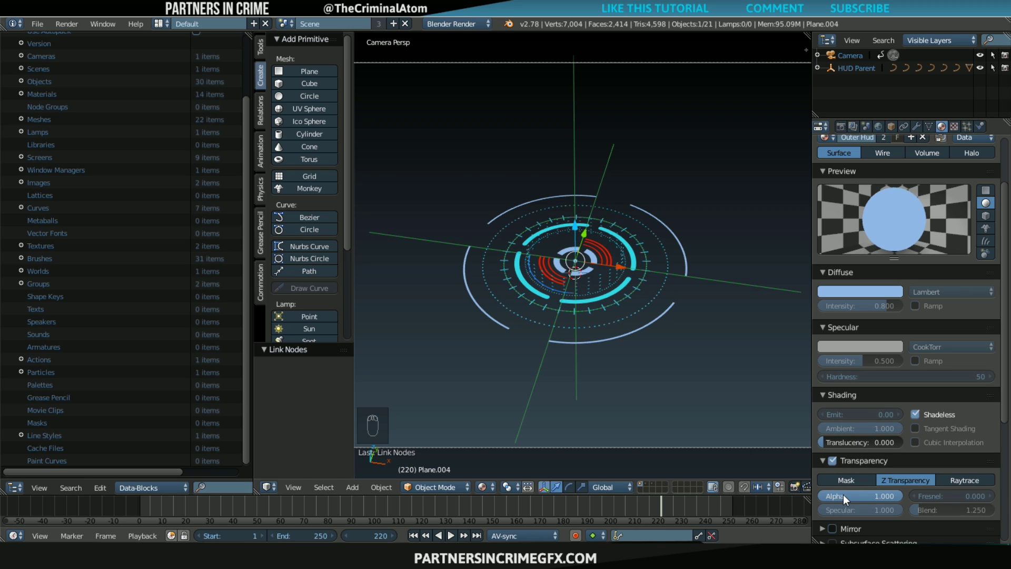
# - Keyframe the Outer Hud material's alpha of 1.0 at frame 220 and change the data-blocks outliner to a wider Graph Editor
pyautogui.press('i')
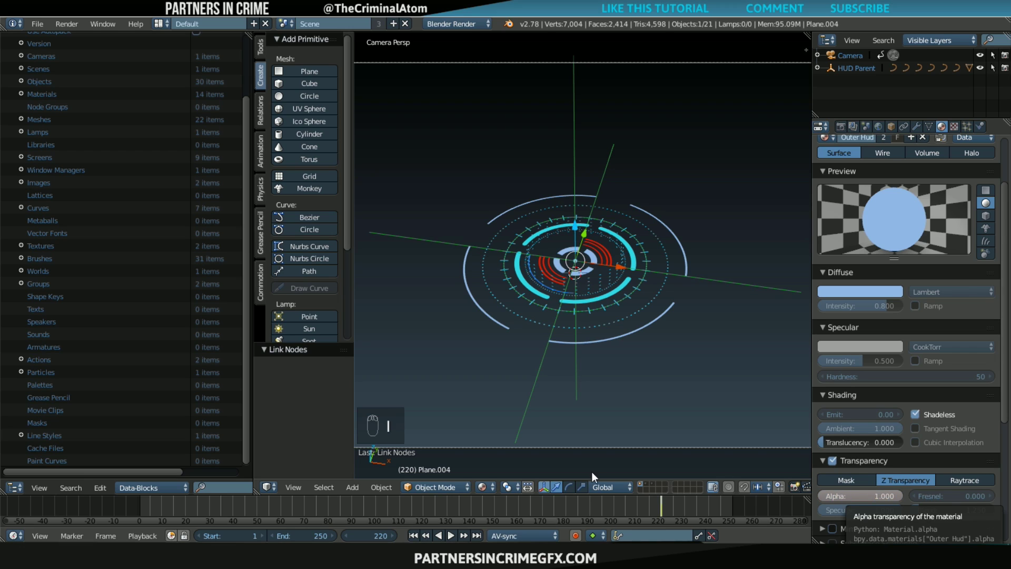
pyautogui.click(15, 489)
pyautogui.click(38, 441)
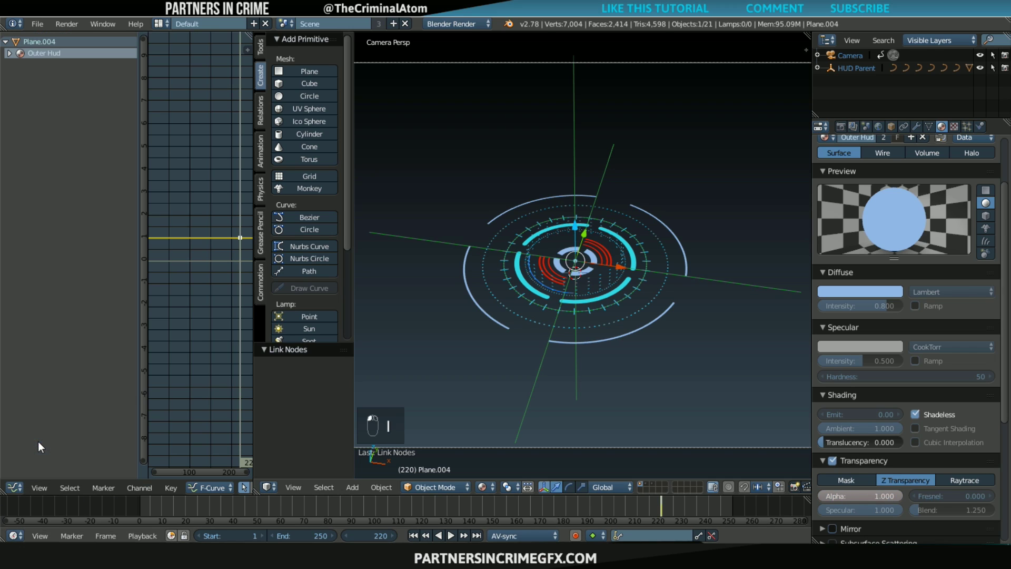
pyautogui.click(14, 489)
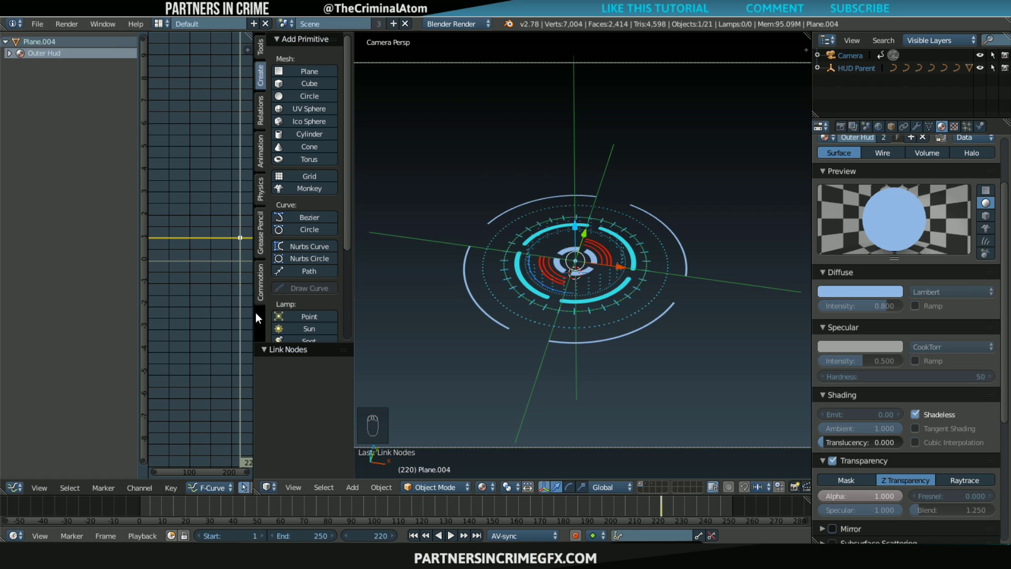
pyautogui.moveTo(250, 314); pyautogui.dragTo(374, 313)
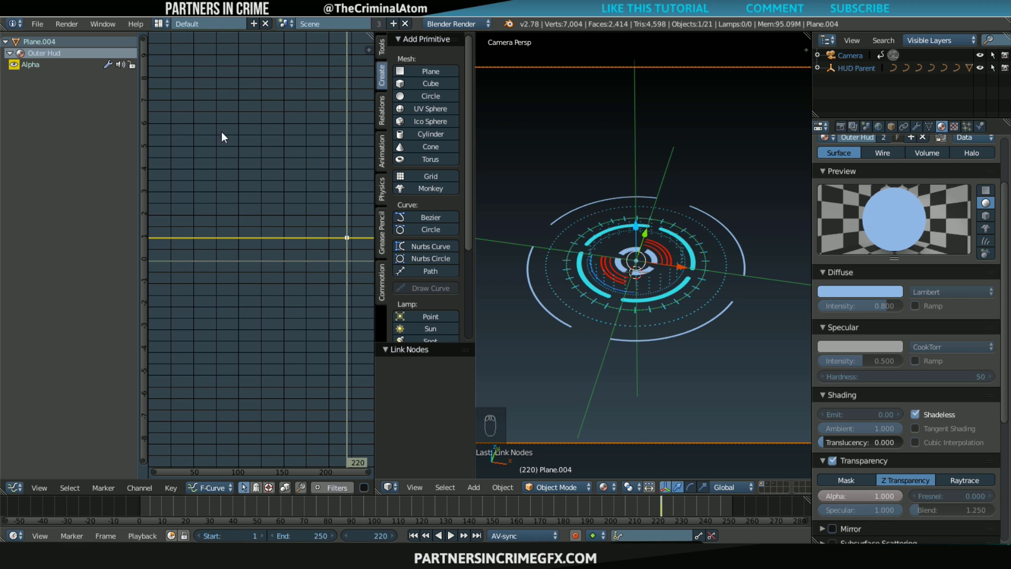
# - Add a Noise modifier with strength 9.6 to the Outer Hud alpha curve, widening the Graph Editor and its properties
pyautogui.press('n')
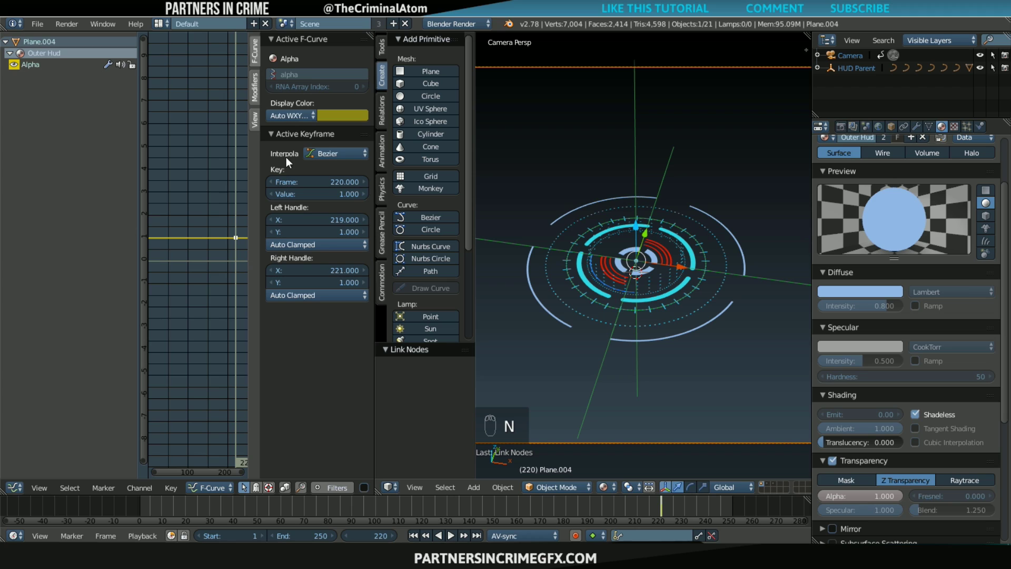
pyautogui.click(258, 93)
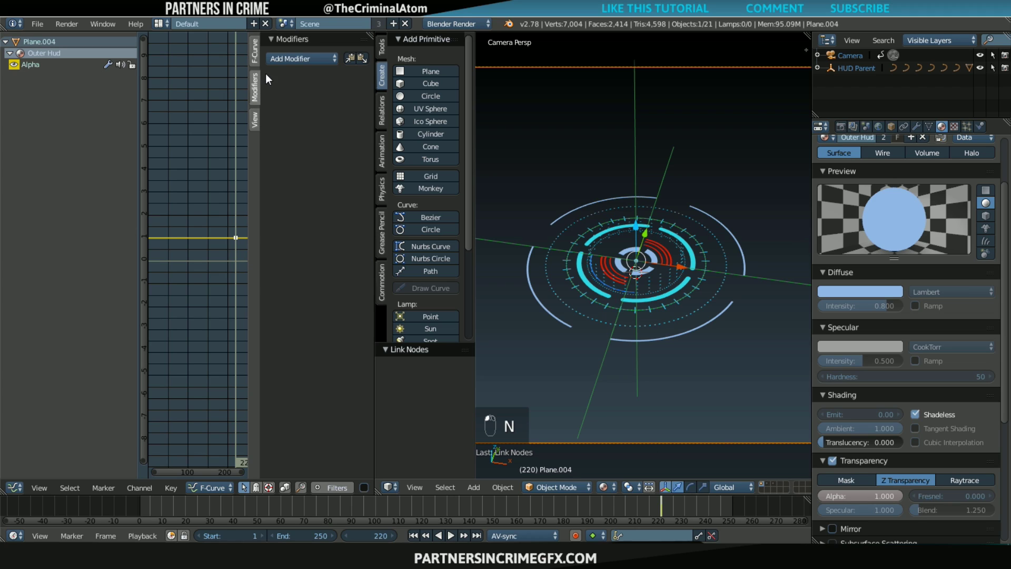
pyautogui.click(299, 59)
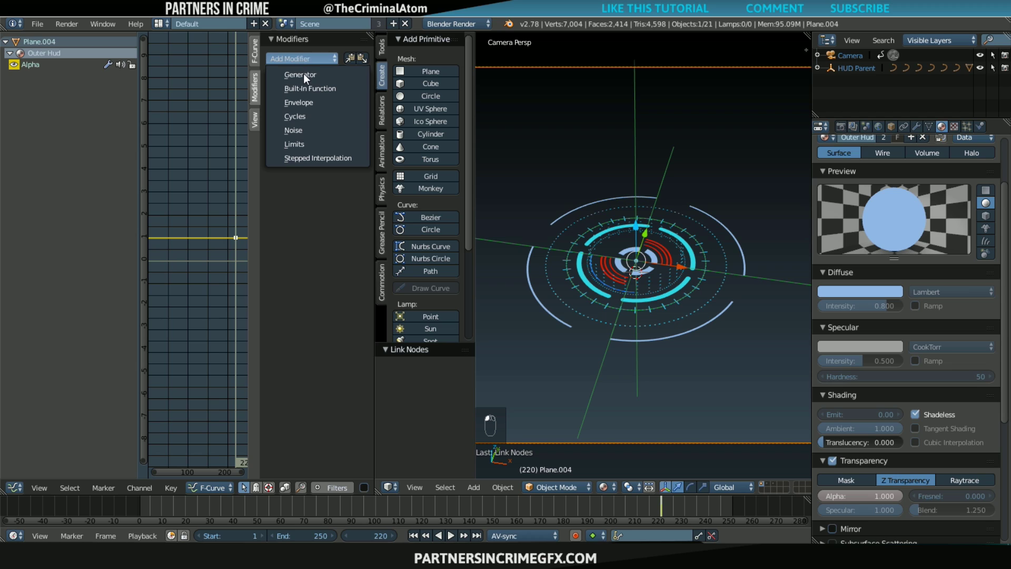
pyautogui.click(306, 131)
pyautogui.moveTo(289, 130); pyautogui.dragTo(300, 130)
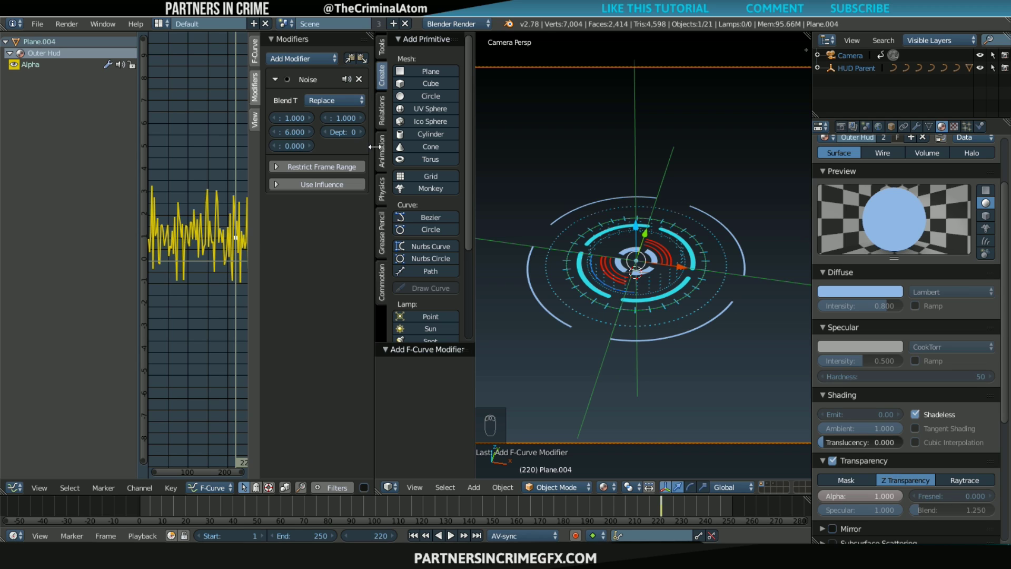
pyautogui.moveTo(375, 149); pyautogui.dragTo(458, 160)
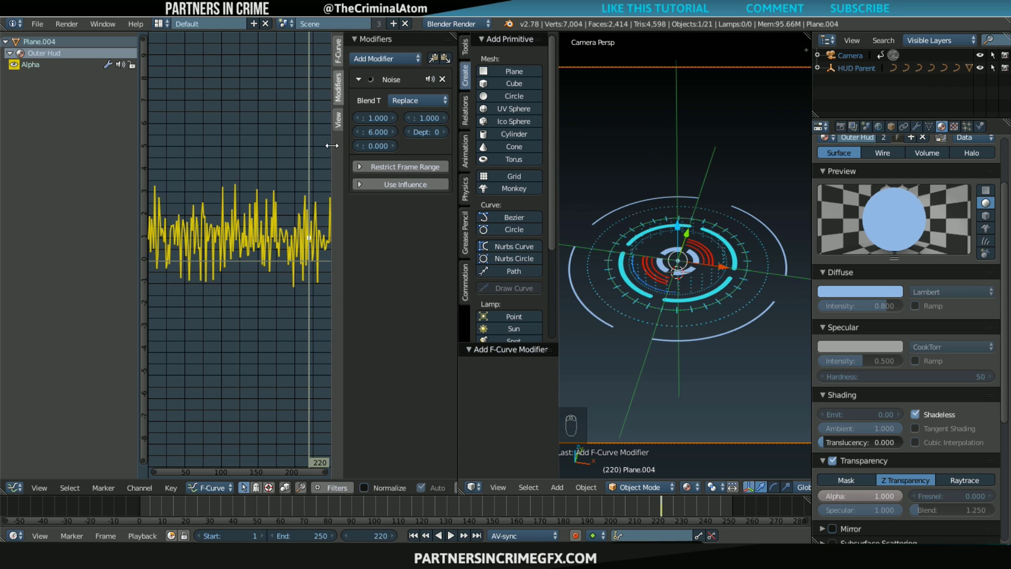
pyautogui.moveTo(333, 148); pyautogui.dragTo(293, 147)
pyautogui.moveTo(349, 132); pyautogui.dragTo(364, 132)
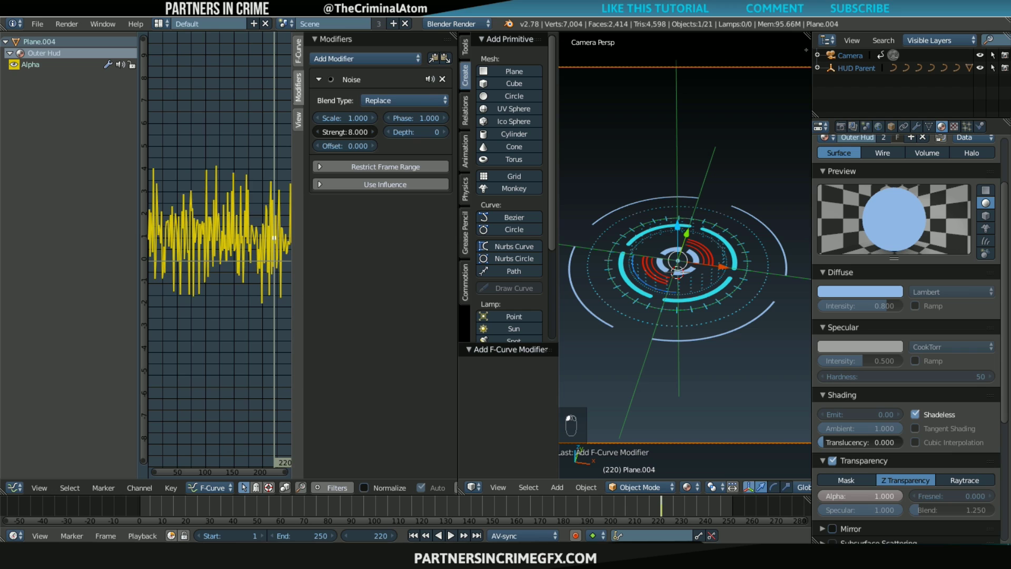
# - Play the animation from near the start and set the Outer Hud noise scale to 2
pyautogui.click(162, 503)
pyautogui.click(450, 535)
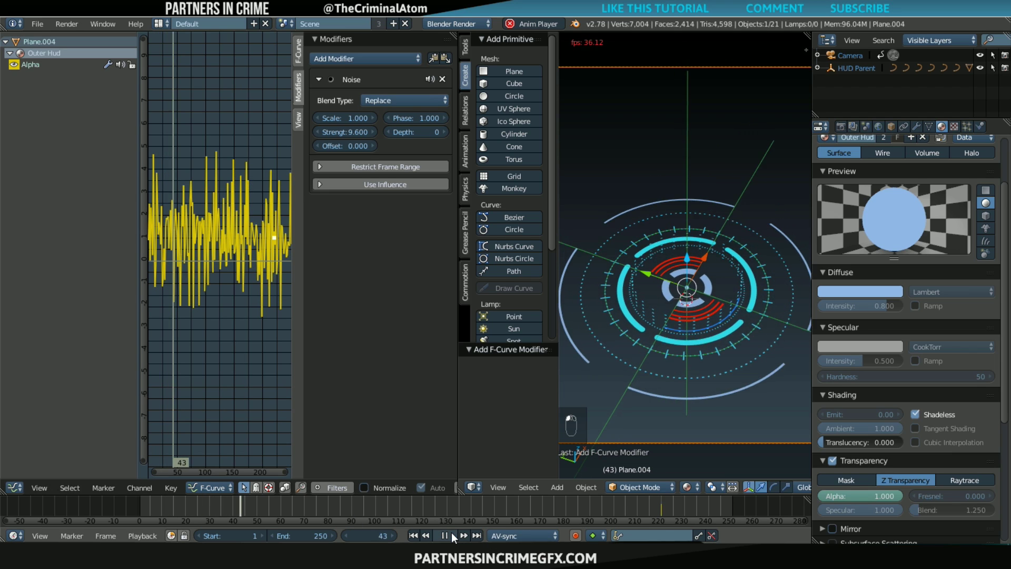
pyautogui.scroll(-2, 819, 361)
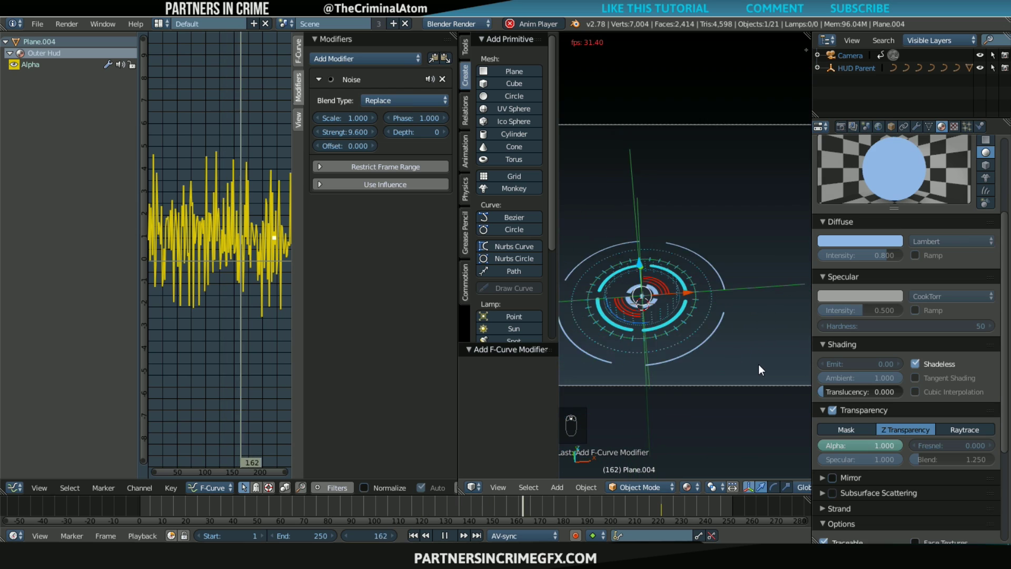
pyautogui.moveTo(346, 116); pyautogui.dragTo(388, 116)
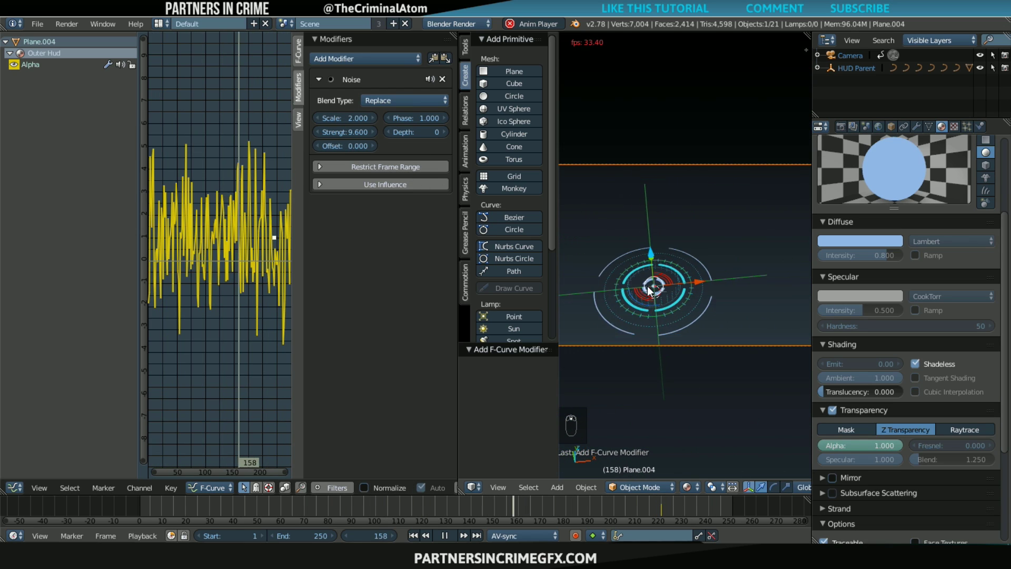
# - Restrict the Outer Hud noise to a frame range starting at 12.3 and ending at 190.2
pyautogui.click(391, 167)
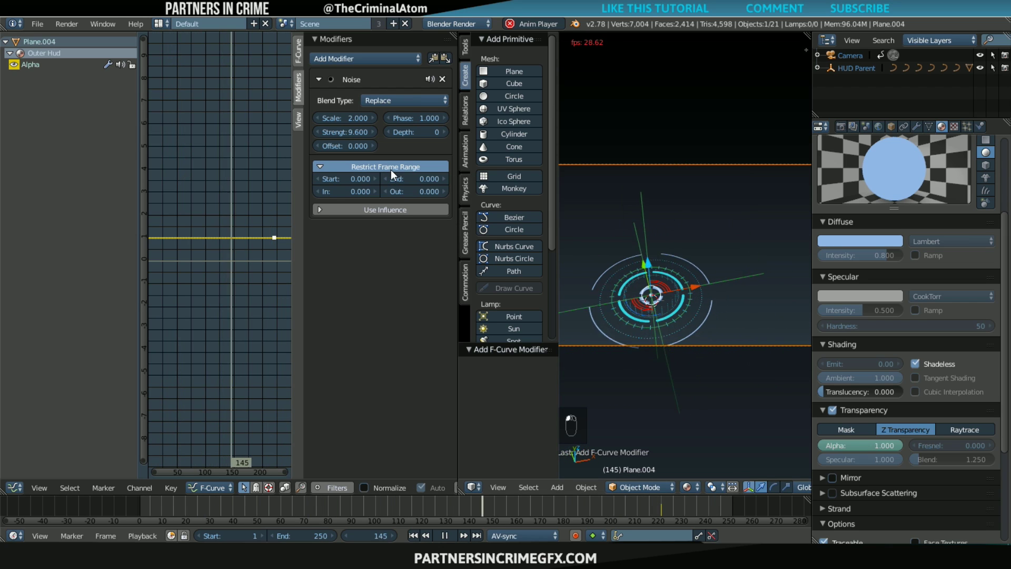
pyautogui.moveTo(392, 178); pyautogui.dragTo(1008, 177)
pyautogui.moveTo(341, 177); pyautogui.dragTo(406, 177)
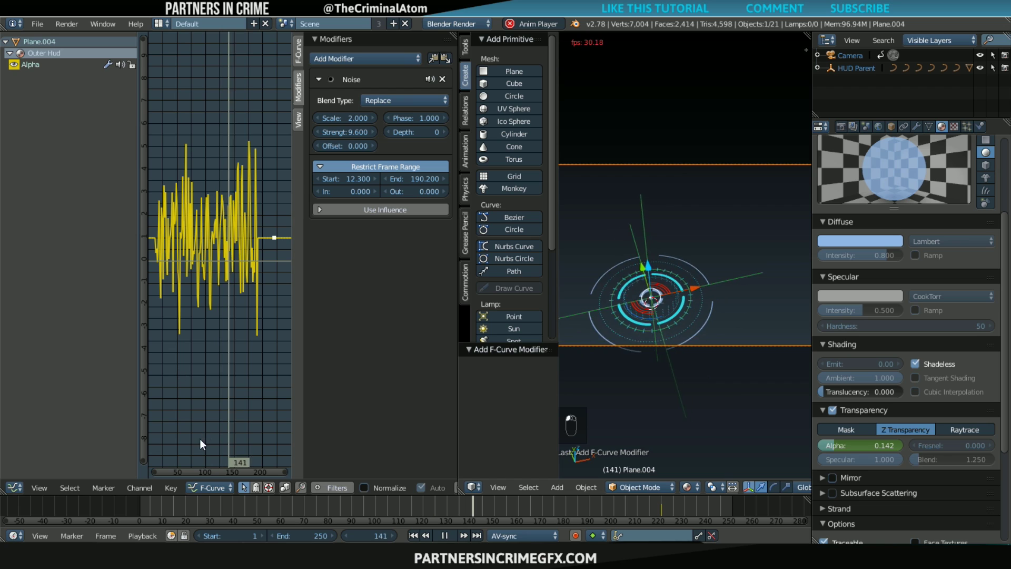
# - Play and scrub through the animation to examine the outer ring's flicker in the camera view
pyautogui.click(136, 502)
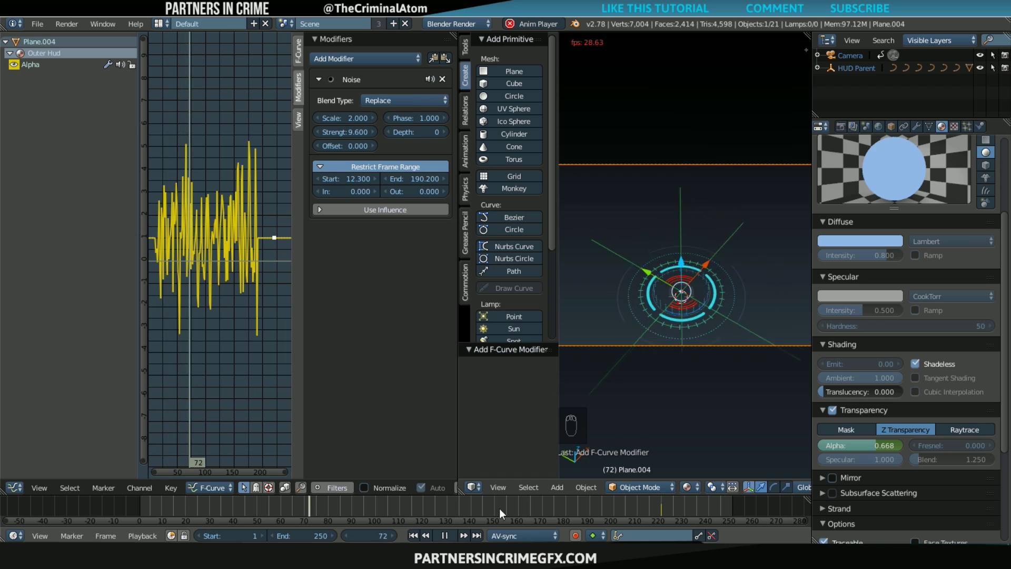
pyautogui.click(445, 535)
pyautogui.moveTo(413, 504); pyautogui.dragTo(297, 497)
pyautogui.hotkey('alt', 'a')
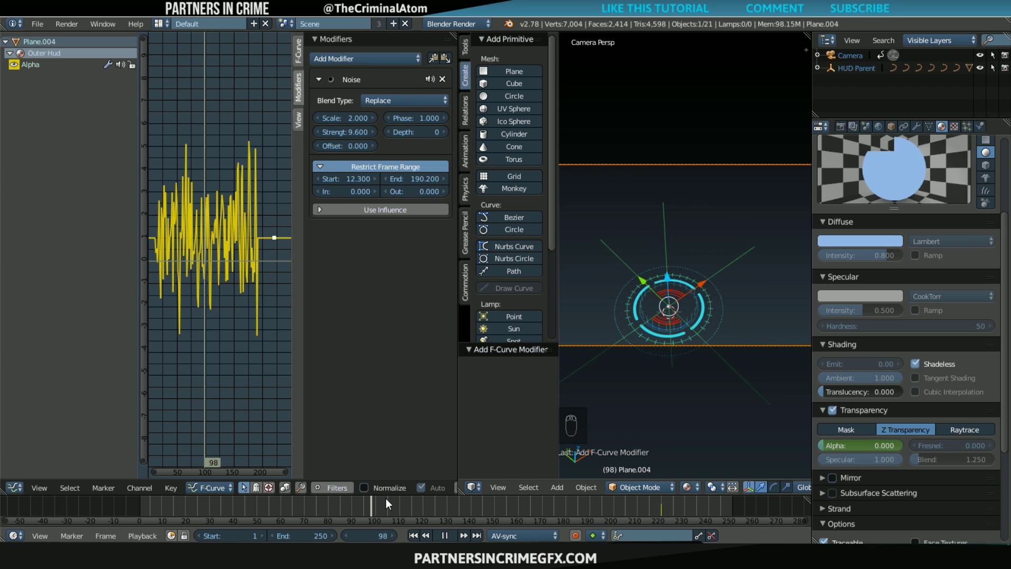
pyautogui.hotkey('alt', 'a')
pyautogui.scroll(2, 696, 406)
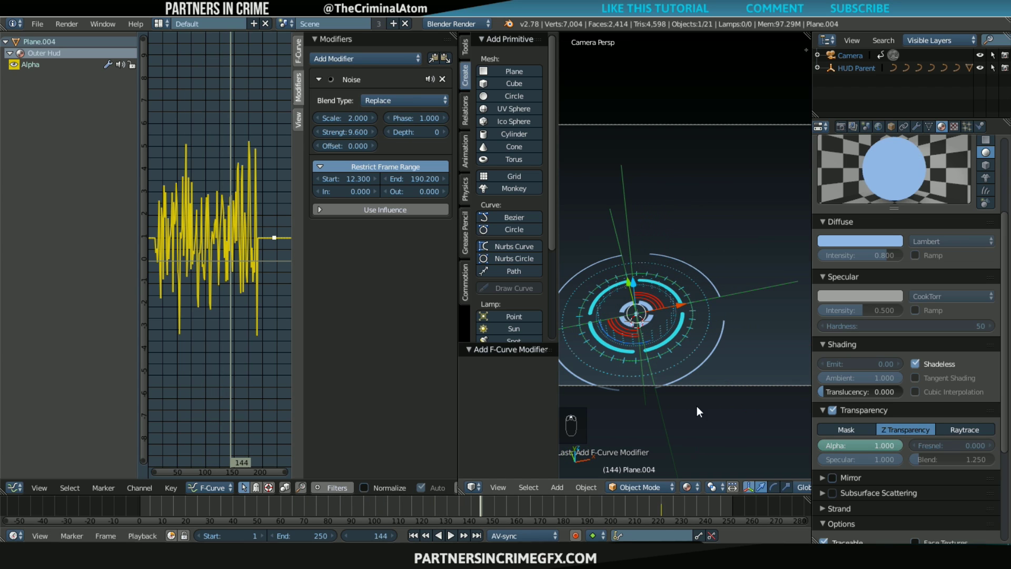
pyautogui.keyDown('shift'); pyautogui.moveTo(637, 373); pyautogui.dragTo(697, 316, button='middle'); pyautogui.keyUp('shift')
pyautogui.scroll(1, 697, 316)
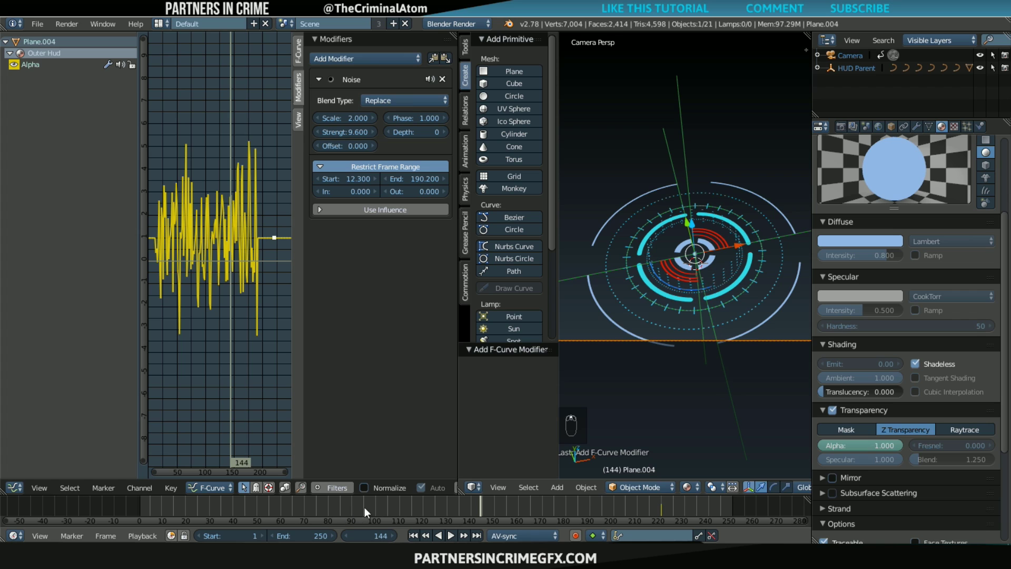
pyautogui.moveTo(365, 507); pyautogui.dragTo(486, 505)
pyautogui.moveTo(401, 513); pyautogui.dragTo(392, 513)
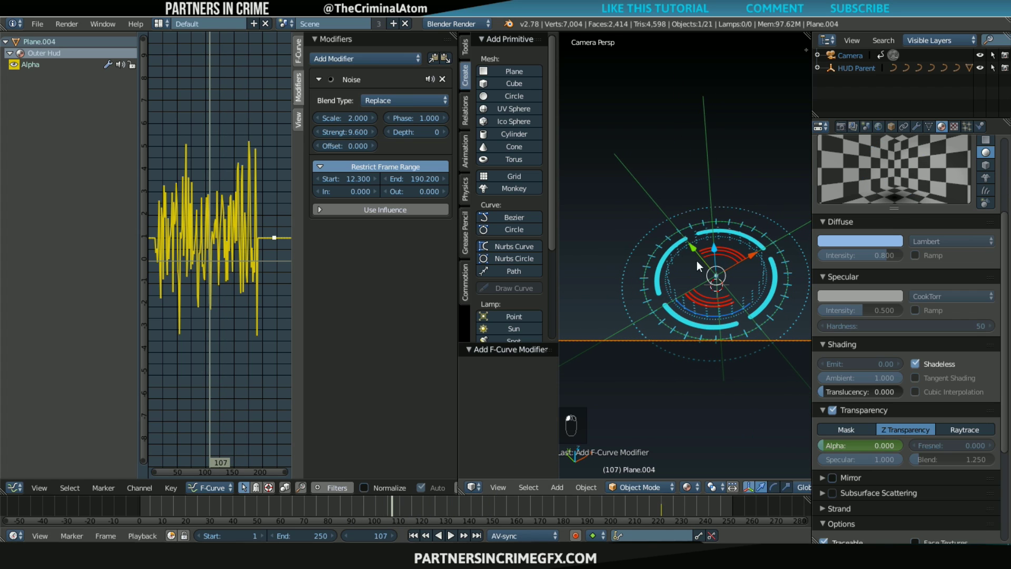
# - Enable Transparency on the thick cyan ring's Round Element material and keyframe its alpha of 1.0 at frame 107
pyautogui.rightClick(656, 282)
pyautogui.click(832, 410)
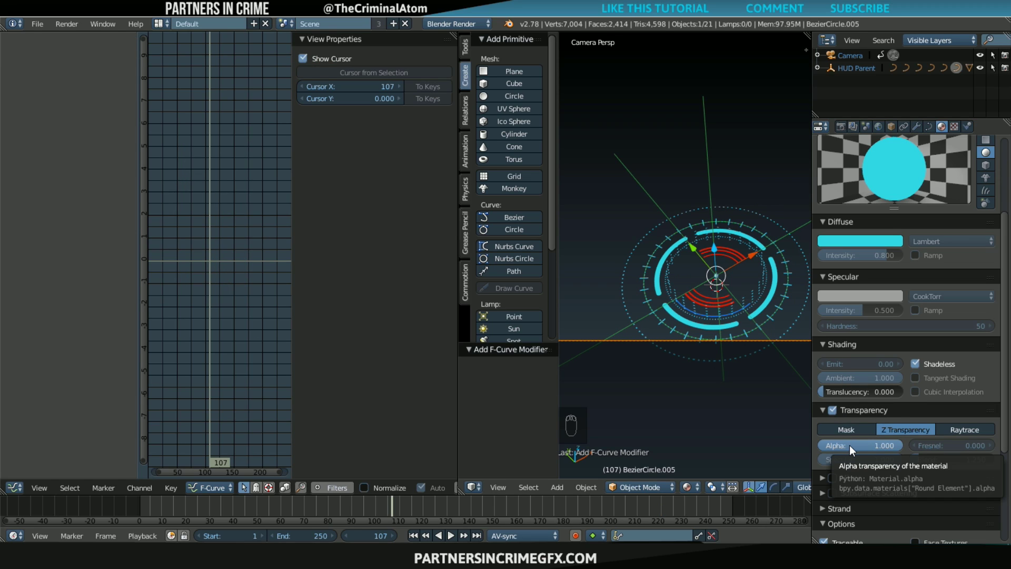
pyautogui.press('i')
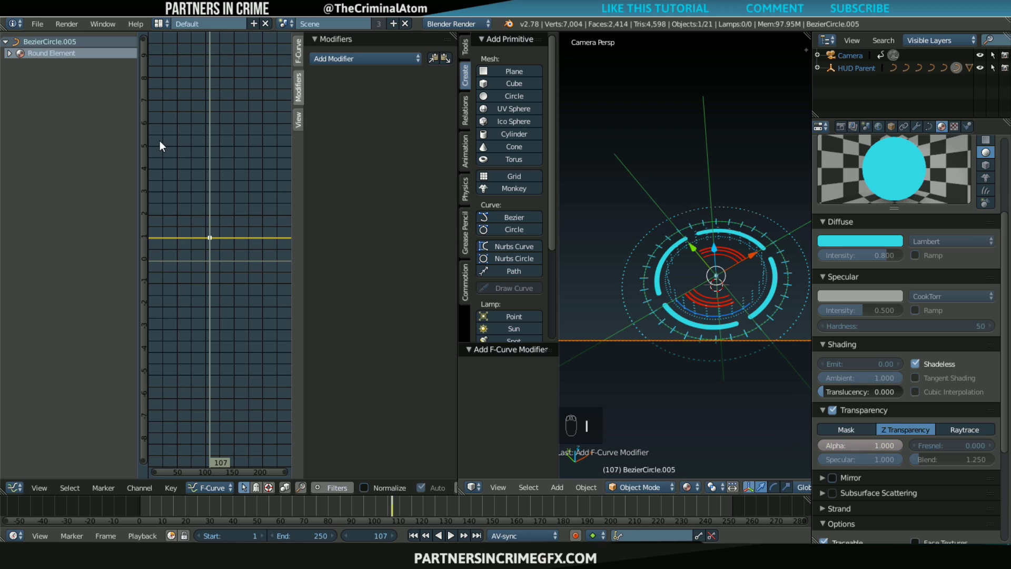
# - Add a Noise modifier to the Round Element alpha curve with strength 7 and scale 12.5
pyautogui.click(347, 60)
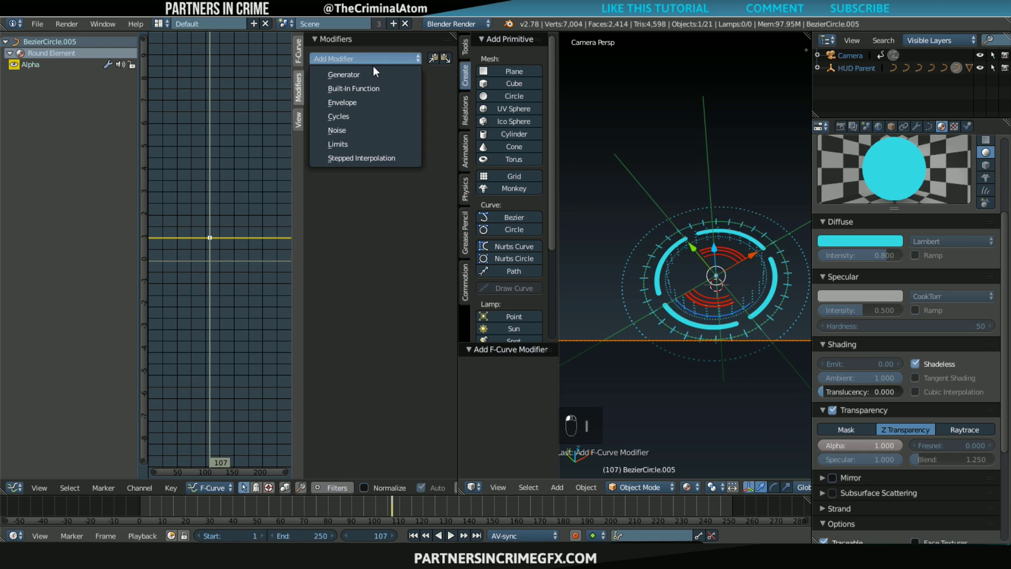
pyautogui.click(364, 130)
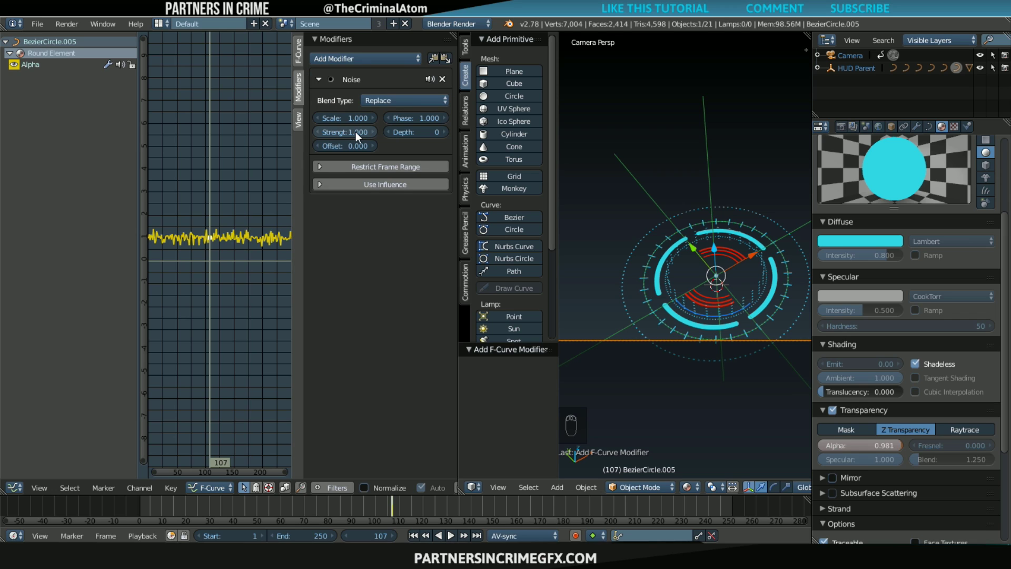
pyautogui.moveTo(345, 132); pyautogui.dragTo(401, 118)
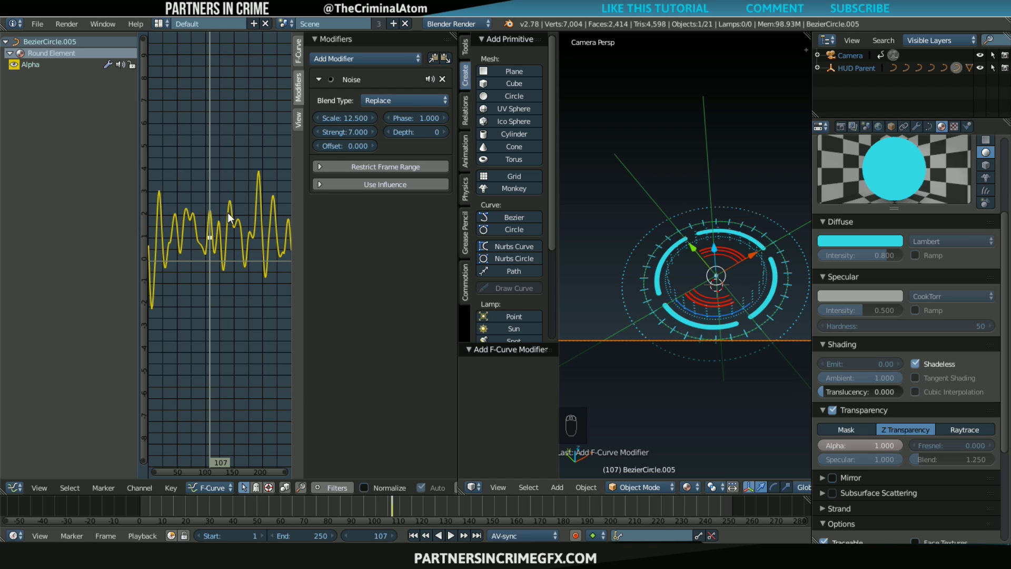
# - Preview the cyan ring's flicker and set the Round Element noise strength to 3.6
pyautogui.hotkey('alt', 'a')
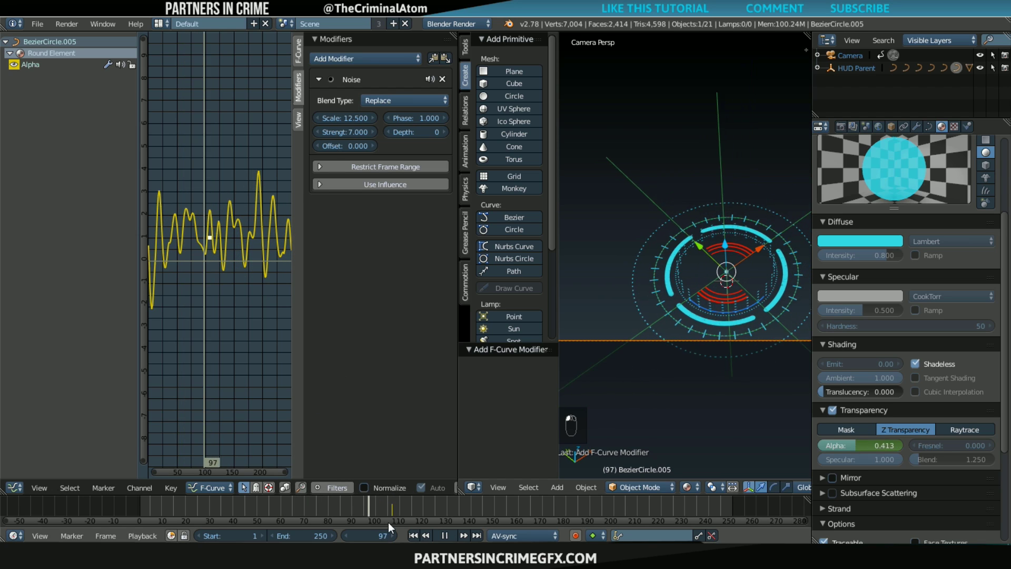
pyautogui.click(444, 535)
pyautogui.moveTo(443, 520)
pyautogui.mouseDown()
pyautogui.moveTo(472, 520)
pyautogui.moveTo(445, 520)
pyautogui.mouseUp()
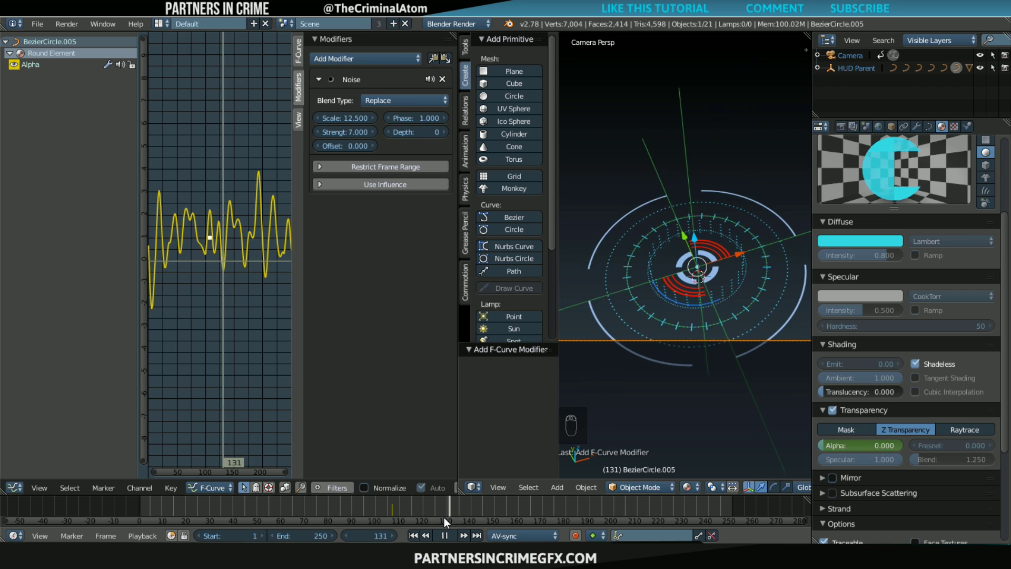
pyautogui.moveTo(344, 132); pyautogui.dragTo(331, 132)
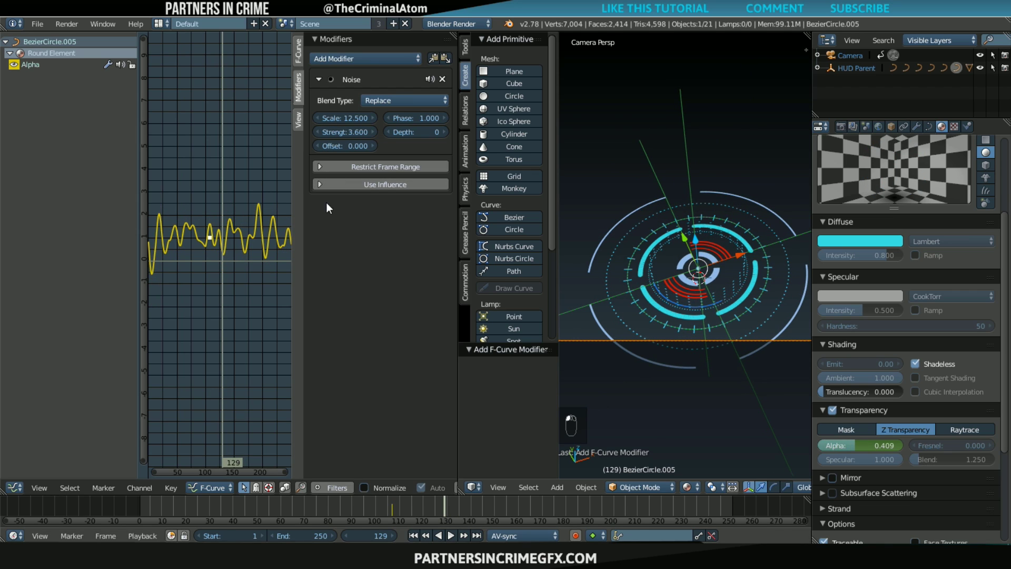
# - Play back and scrub the animation, and set the Round Element noise strength to 9.9 and scale to 20.8
pyautogui.moveTo(238, 303)
pyautogui.mouseDown()
pyautogui.moveTo(273, 304)
pyautogui.moveTo(239, 306)
pyautogui.moveTo(251, 305)
pyautogui.mouseUp()
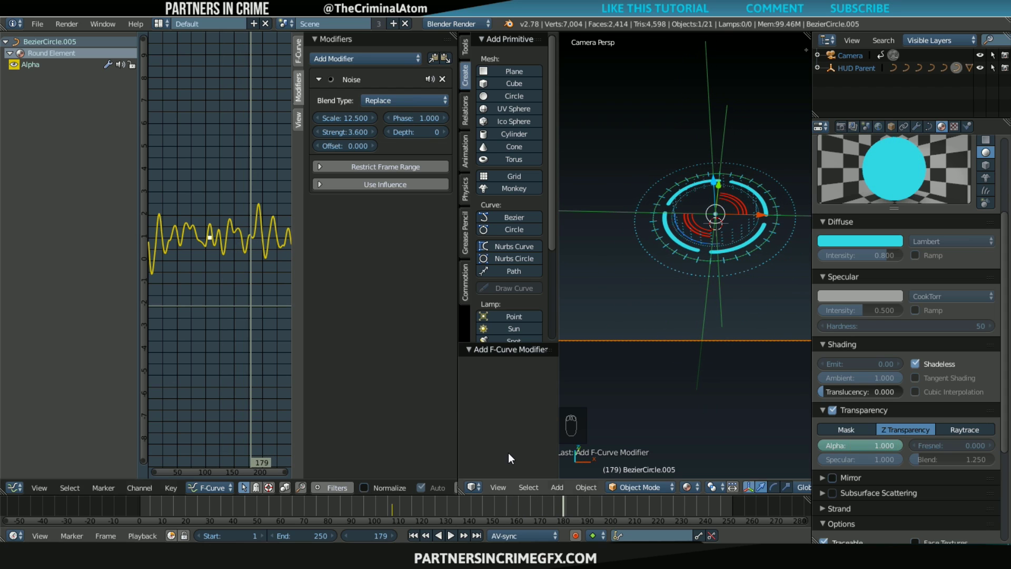
pyautogui.hotkey('alt', 'a')
pyautogui.click(494, 506)
pyautogui.hotkey('alt', 'a')
pyautogui.moveTo(343, 133); pyautogui.dragTo(389, 133)
pyautogui.moveTo(448, 507); pyautogui.dragTo(430, 507)
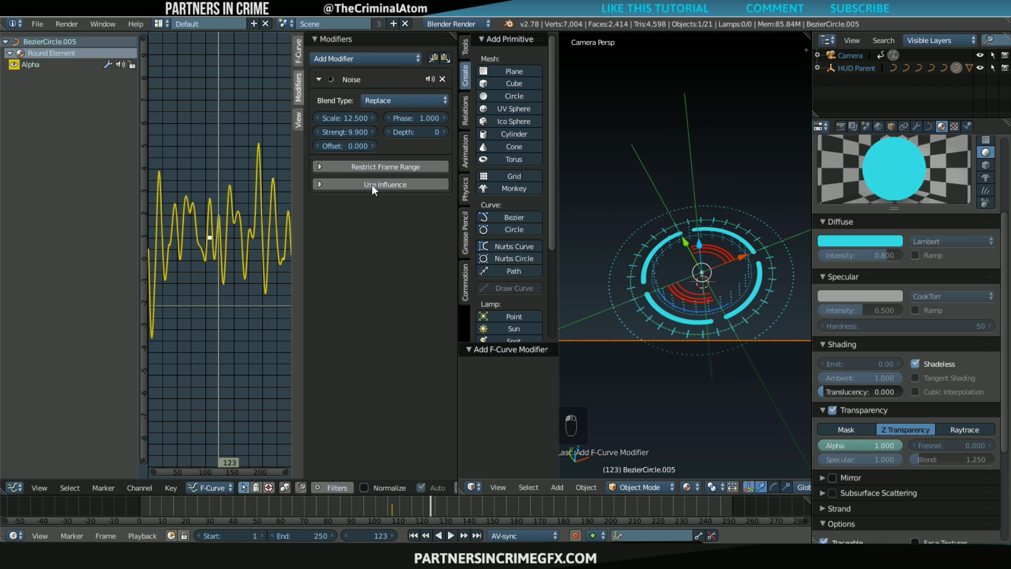
pyautogui.moveTo(341, 118); pyautogui.dragTo(368, 118)
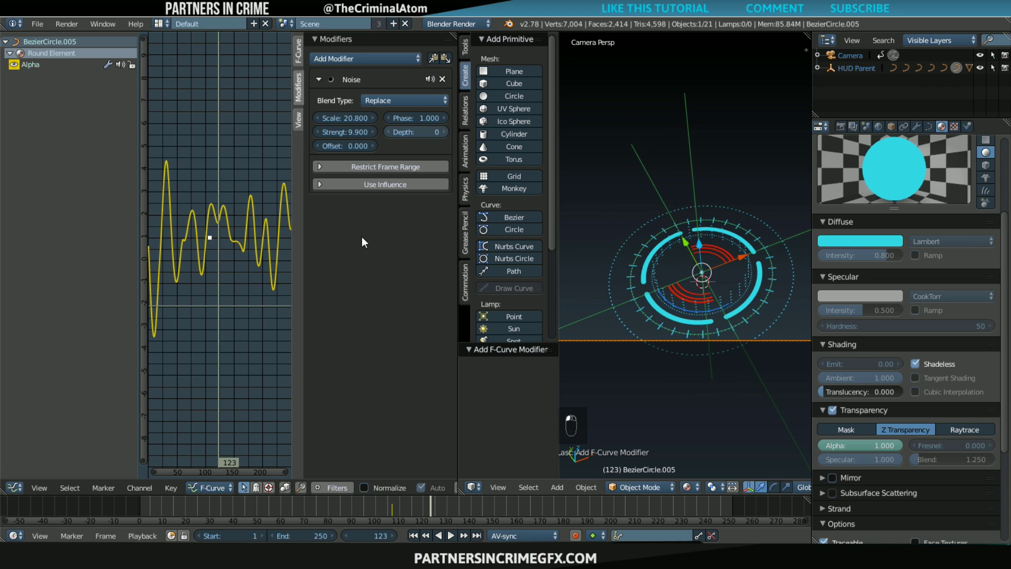
# - During playback, set the Round Element noise scale to 14.9, strength to 7.2 and phase to 6.8
pyautogui.hotkey('alt', 'a')
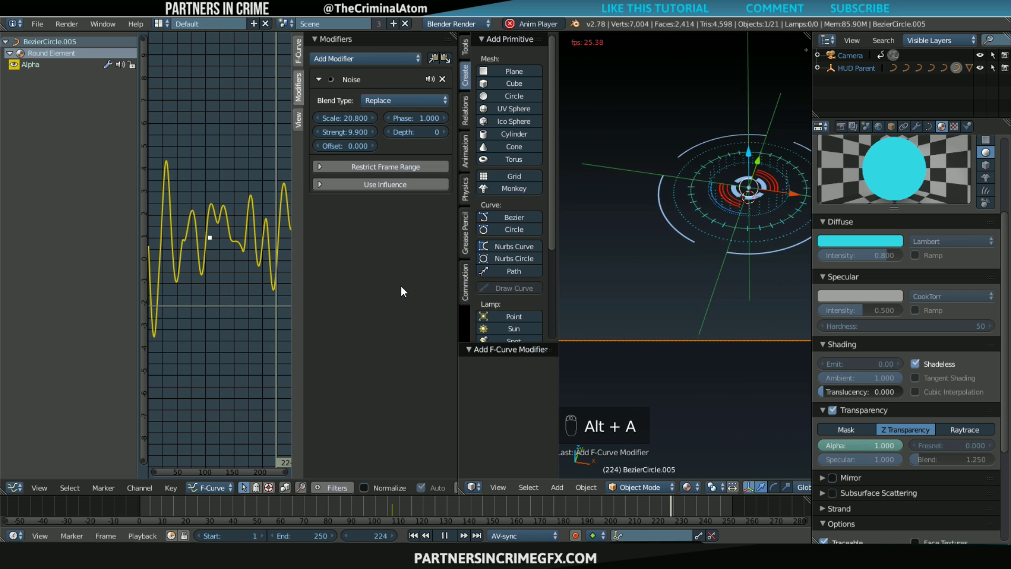
pyautogui.moveTo(353, 113)
pyautogui.mouseDown()
pyautogui.moveTo(337, 113)
pyautogui.moveTo(356, 114)
pyautogui.mouseUp()
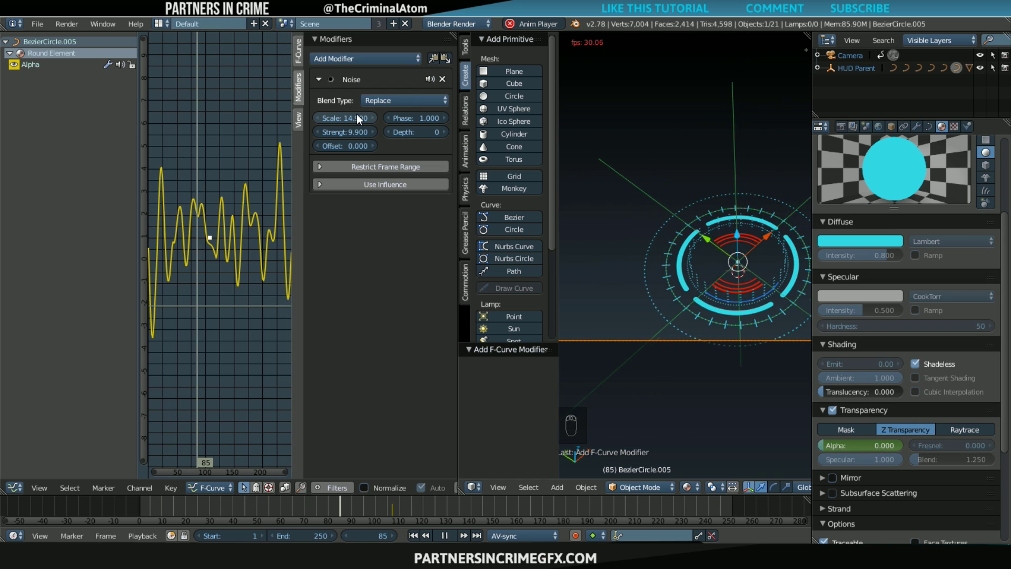
pyautogui.moveTo(363, 132); pyautogui.dragTo(343, 130)
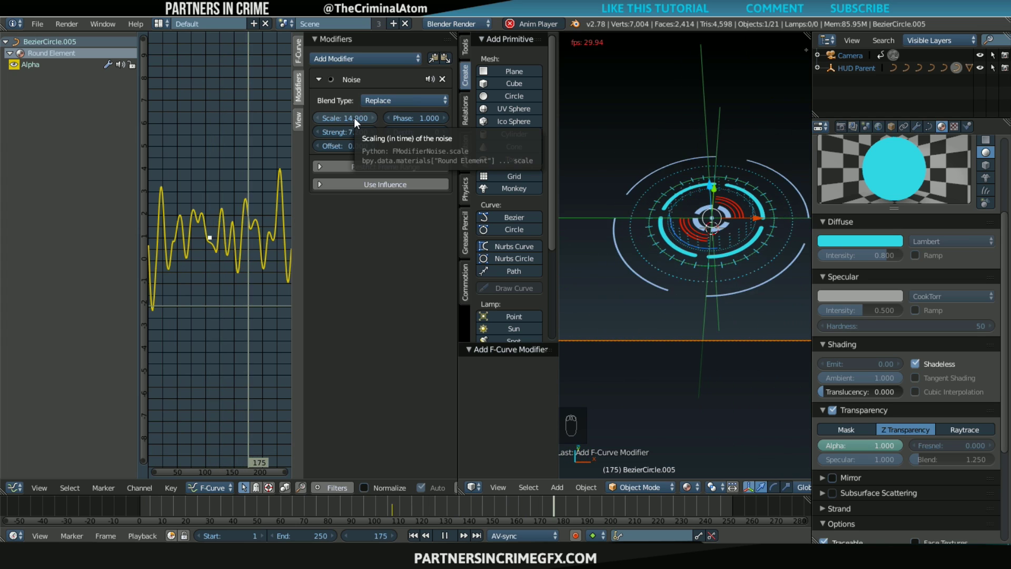
pyautogui.moveTo(406, 120); pyautogui.dragTo(454, 120)
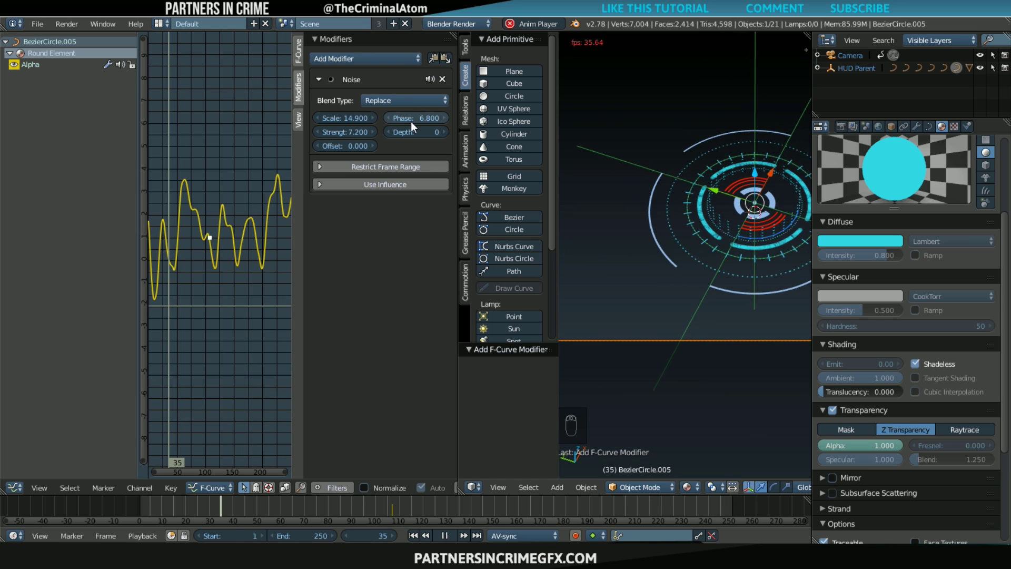
# - During playback, set the Round Element noise strength to 5.4, scale to 12.9 and phase to 17.4
pyautogui.moveTo(360, 131); pyautogui.dragTo(344, 131)
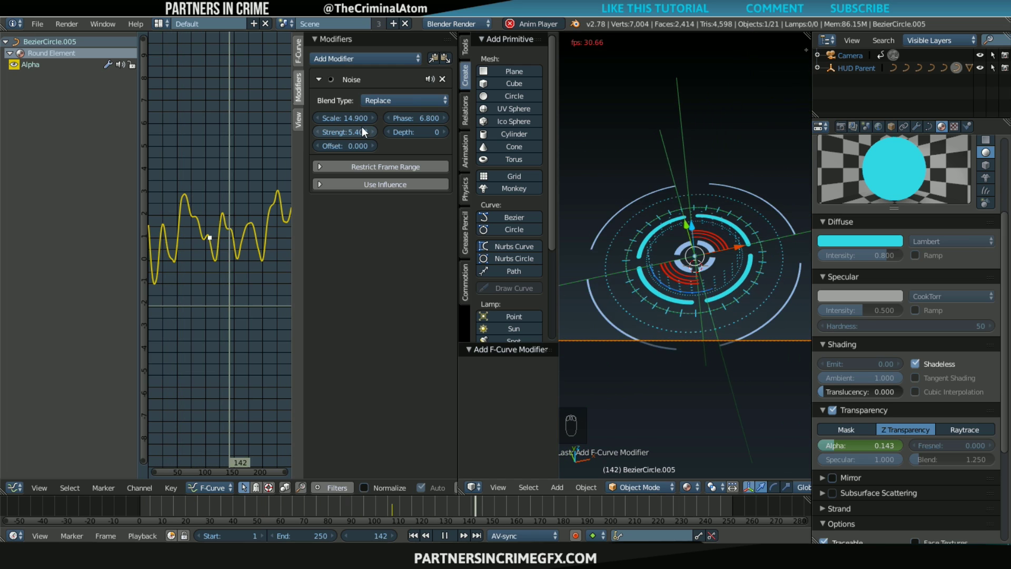
pyautogui.moveTo(356, 122); pyautogui.dragTo(348, 122)
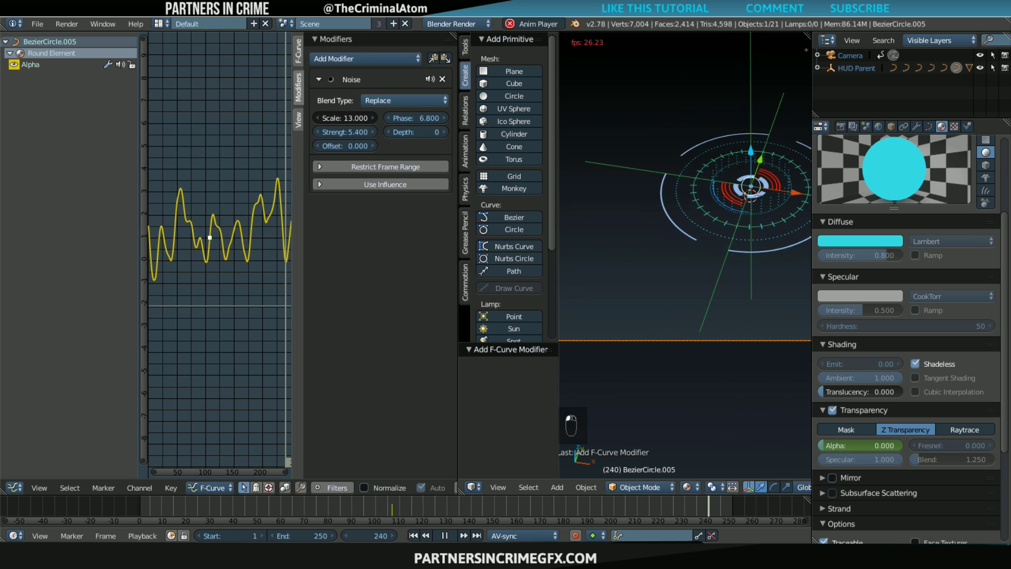
pyautogui.moveTo(413, 119); pyautogui.dragTo(422, 119)
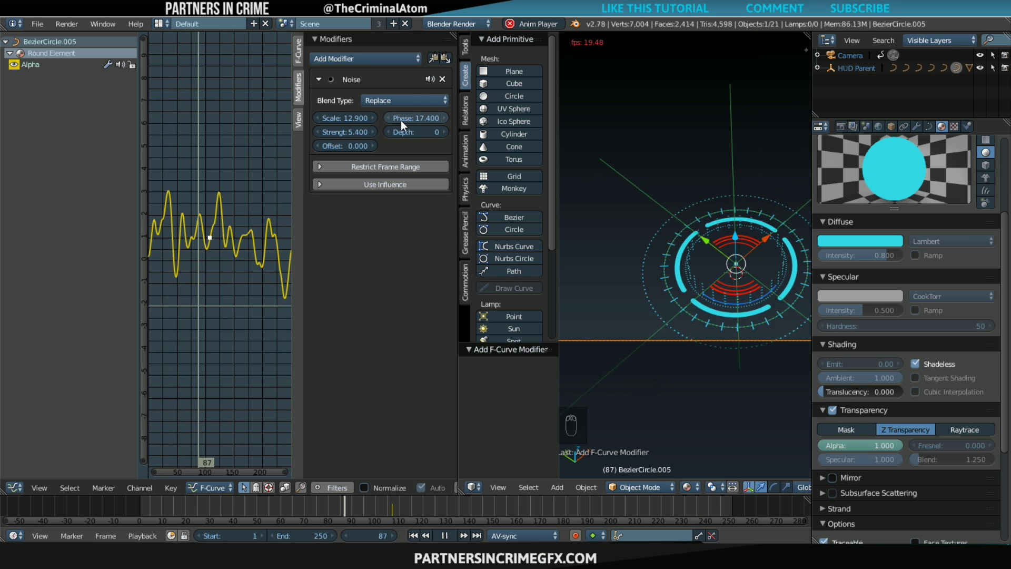
# - Set the Round Element noise strength to 7 and scale to 13.3, and replay the animation to check the flicker
pyautogui.moveTo(363, 120); pyautogui.dragTo(354, 119)
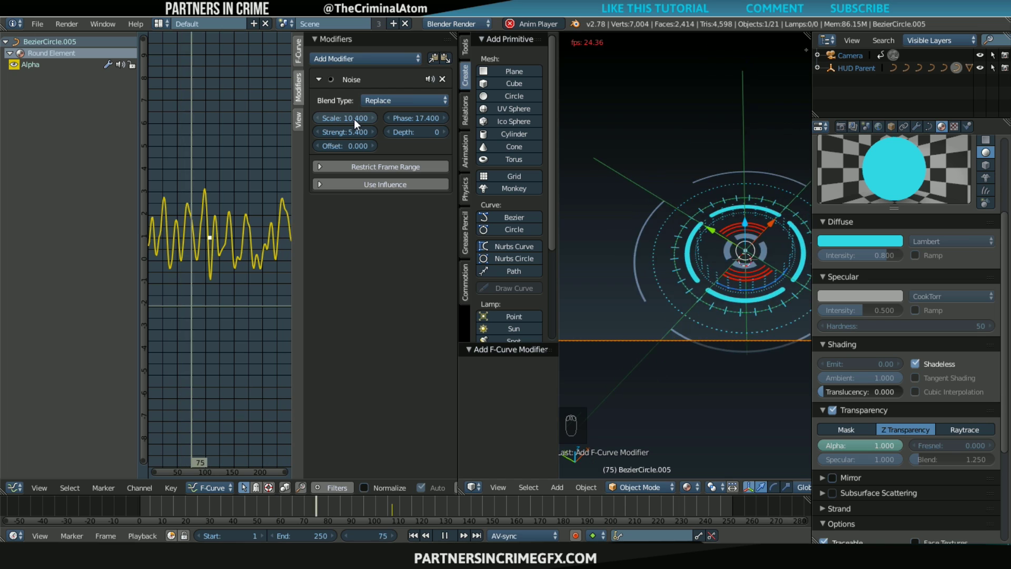
pyautogui.moveTo(370, 131); pyautogui.dragTo(365, 131)
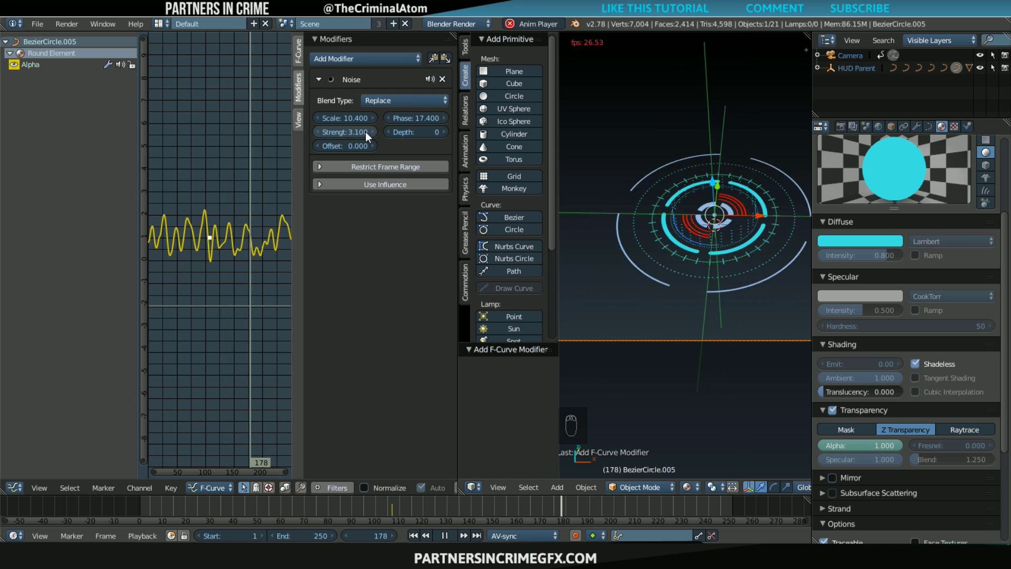
pyautogui.moveTo(358, 131); pyautogui.dragTo(409, 132)
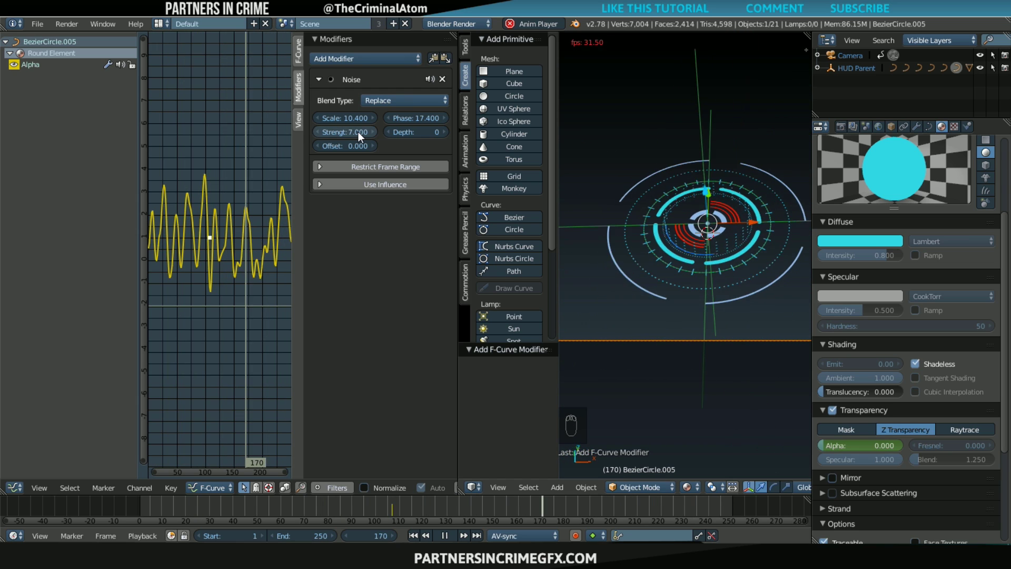
pyautogui.moveTo(350, 122); pyautogui.dragTo(384, 122)
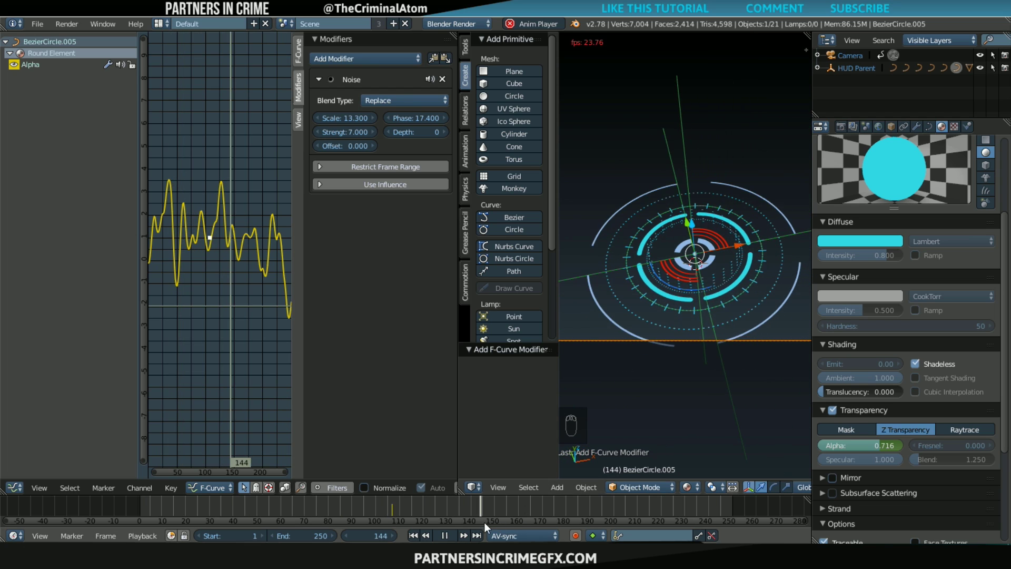
pyautogui.click(445, 535)
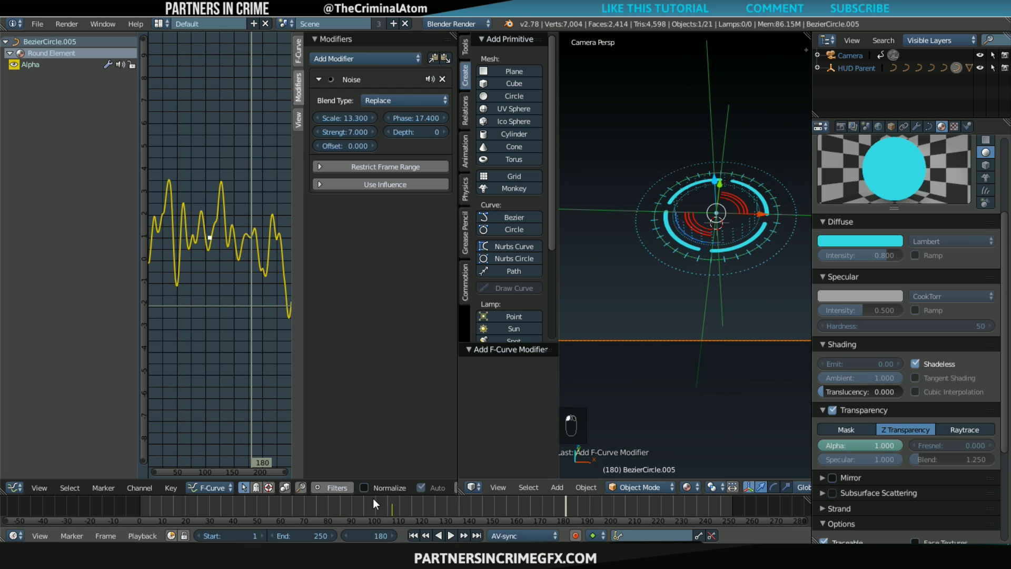
pyautogui.click(286, 504)
pyautogui.hotkey('alt', 'a')
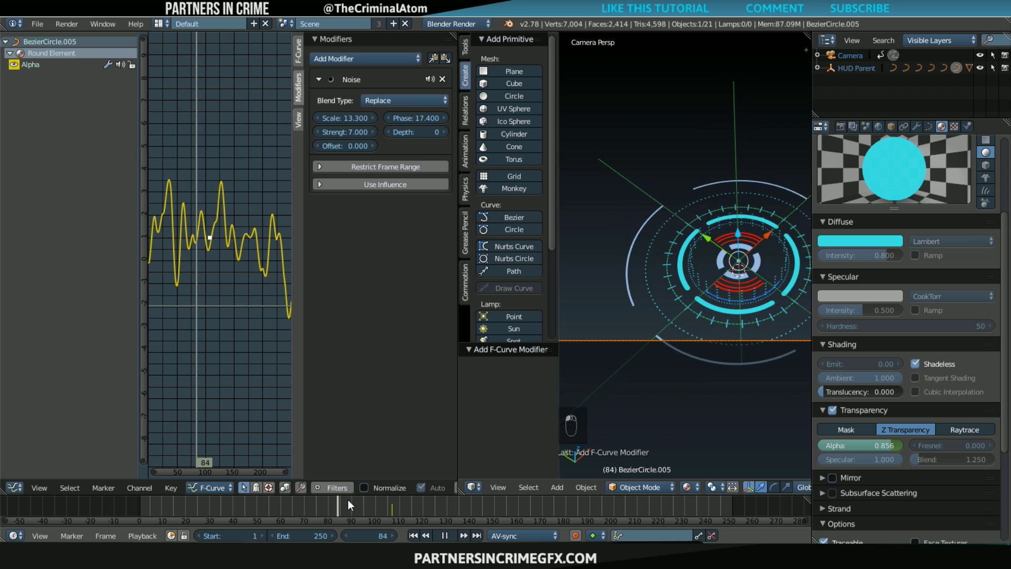
pyautogui.hotkey('alt', 'a')
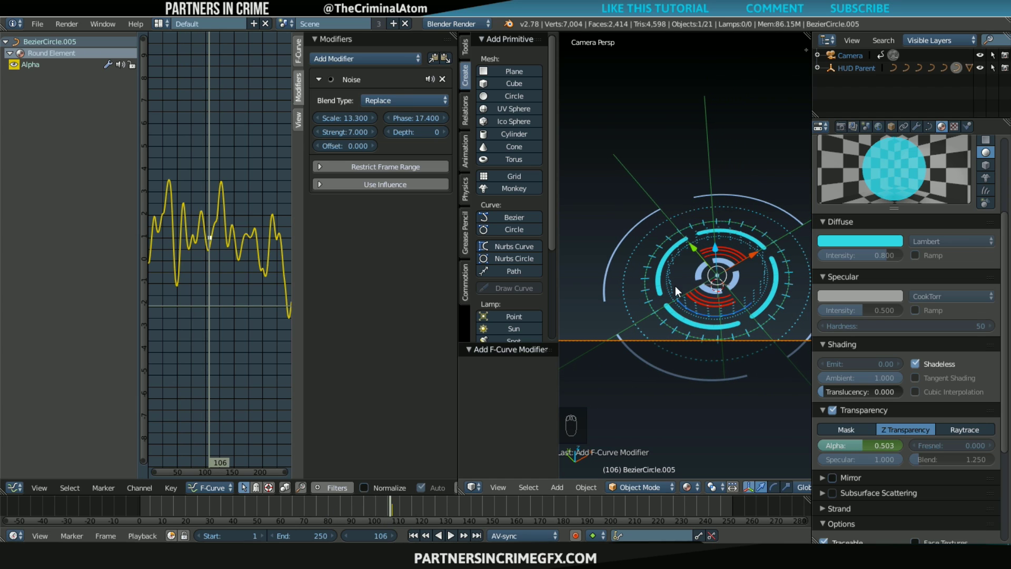
# - Select the stacked dots object Plane.007, view it from a low side angle and try moving it
pyautogui.moveTo(676, 284); pyautogui.dragTo(691, 268, button='right')
pyautogui.moveTo(701, 303); pyautogui.dragTo(696, 296, button='middle')
pyautogui.moveTo(715, 238); pyautogui.dragTo(643, 328, button='middle')
pyautogui.moveTo(657, 323); pyautogui.dragTo(688, 337, button='middle')
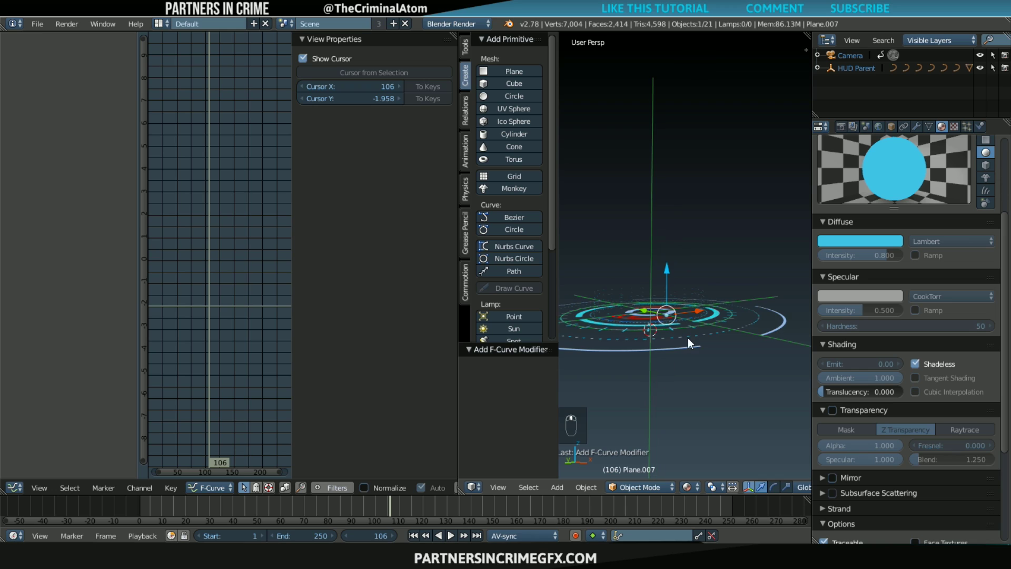
pyautogui.press('g')
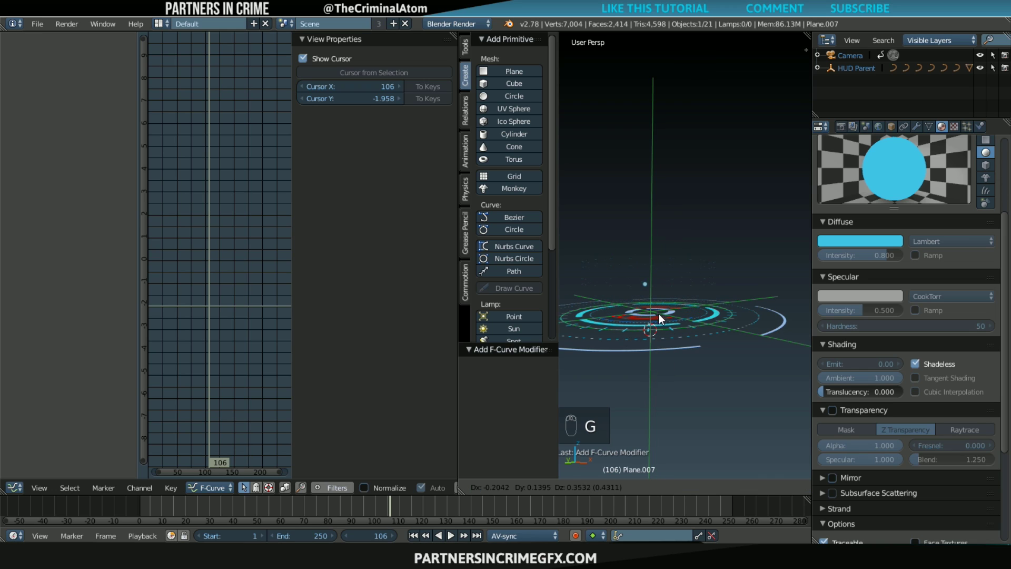
pyautogui.click(662, 316)
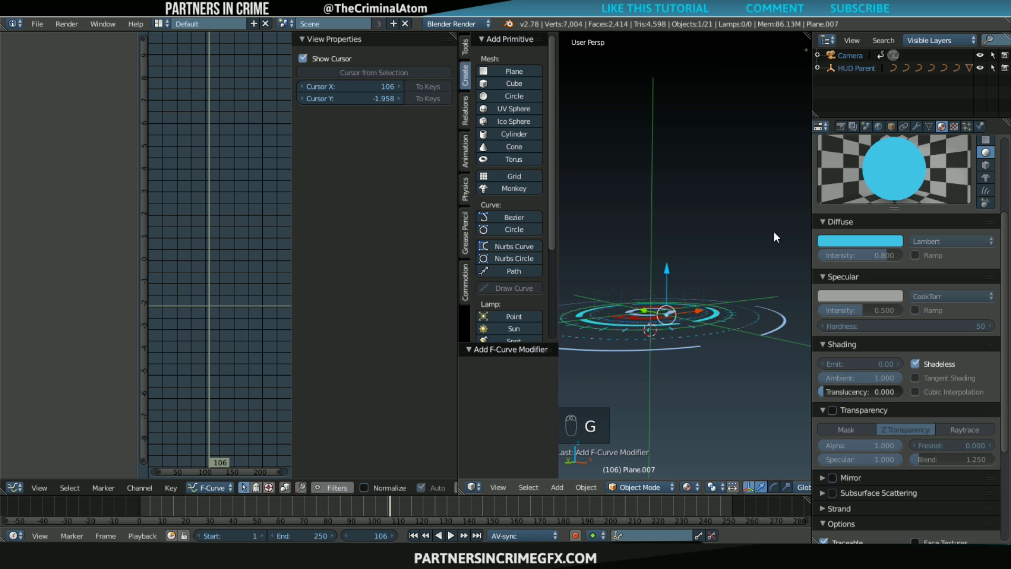
# - Keyframe the Count of Plane.007's second Array modifier at frame 106 and add a Noise modifier to its curve
pyautogui.click(917, 126)
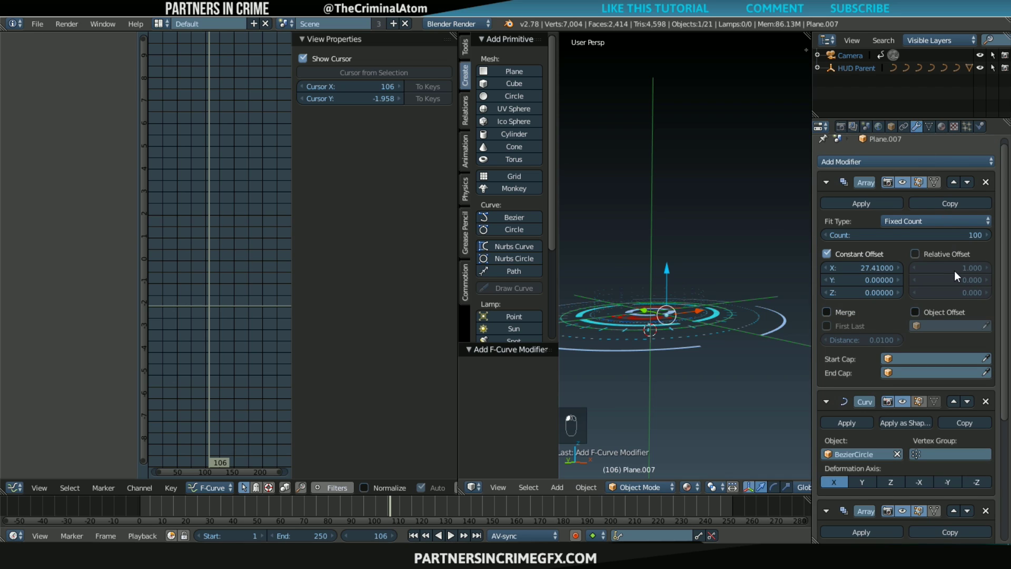
pyautogui.scroll(-6, 943, 316)
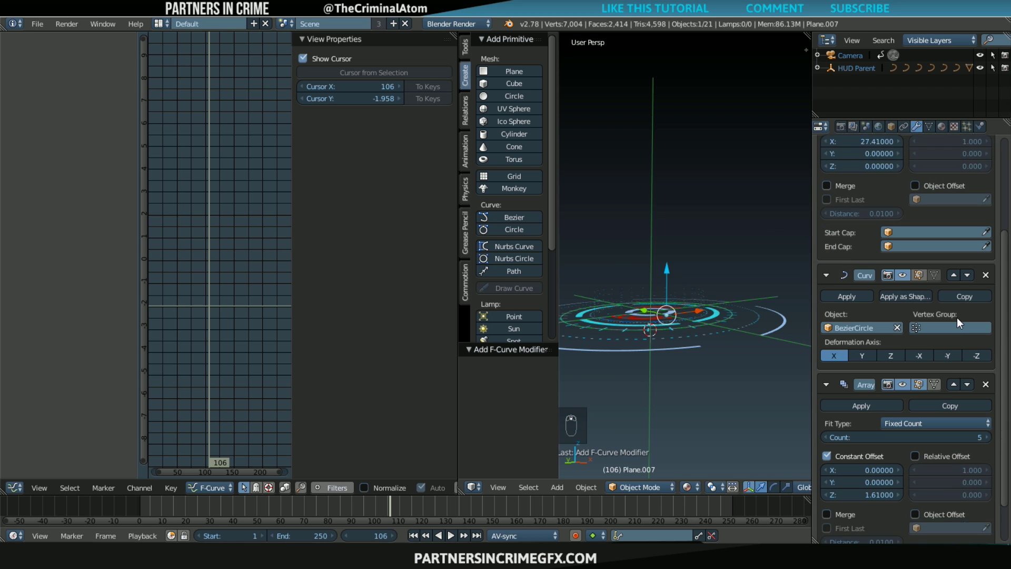
pyautogui.scroll(-2, 956, 317)
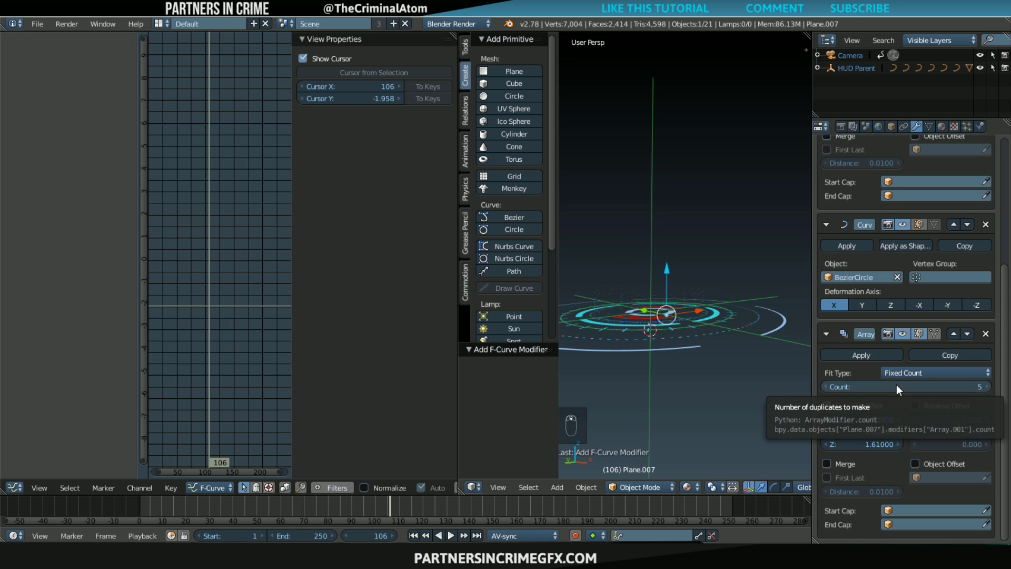
pyautogui.press('i')
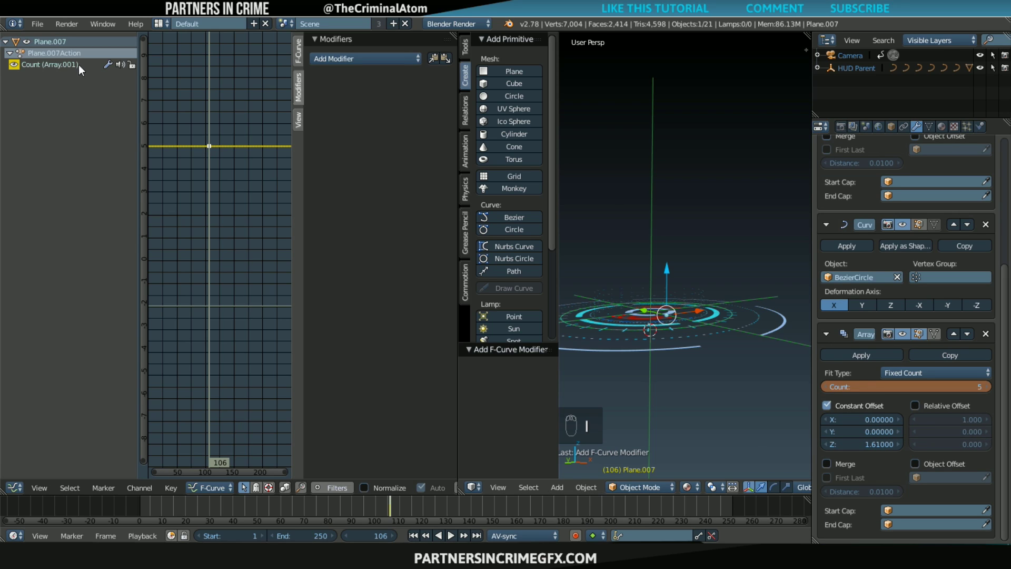
pyautogui.click(410, 59)
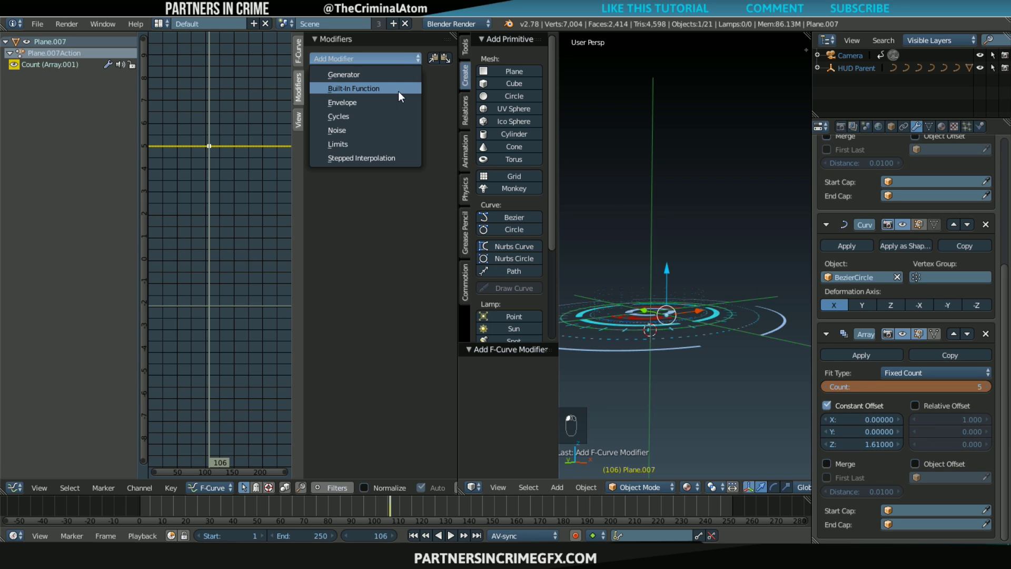
pyautogui.click(371, 126)
# - Set the strength of the Array count noise to 14.5 and preview the changing dot stacks in playback
pyautogui.moveTo(284, 513); pyautogui.dragTo(562, 512)
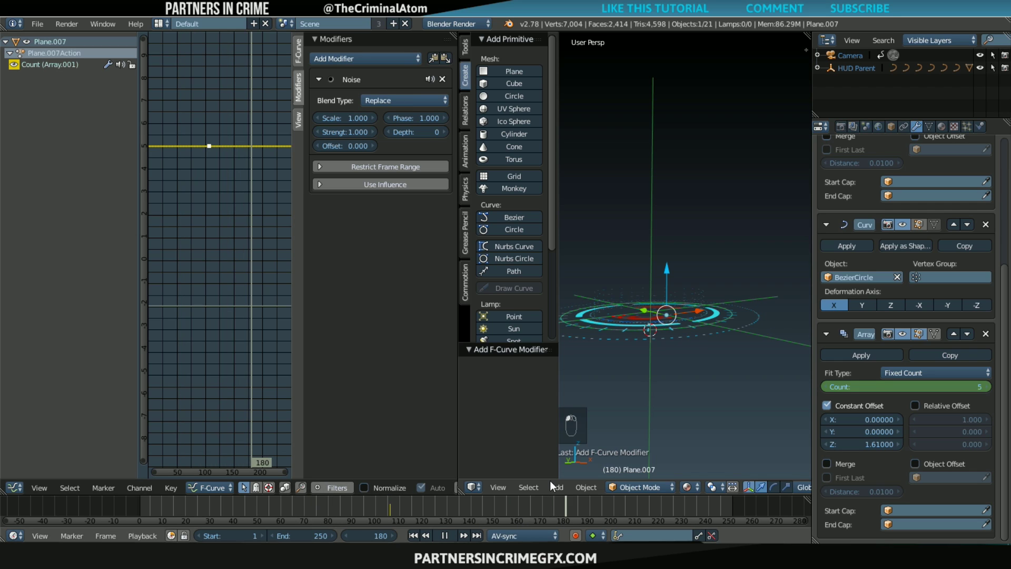
pyautogui.moveTo(348, 131); pyautogui.dragTo(401, 132)
pyautogui.moveTo(230, 242); pyautogui.dragTo(298, 242)
pyautogui.moveTo(330, 134); pyautogui.dragTo(386, 134)
pyautogui.moveTo(215, 229); pyautogui.dragTo(240, 274)
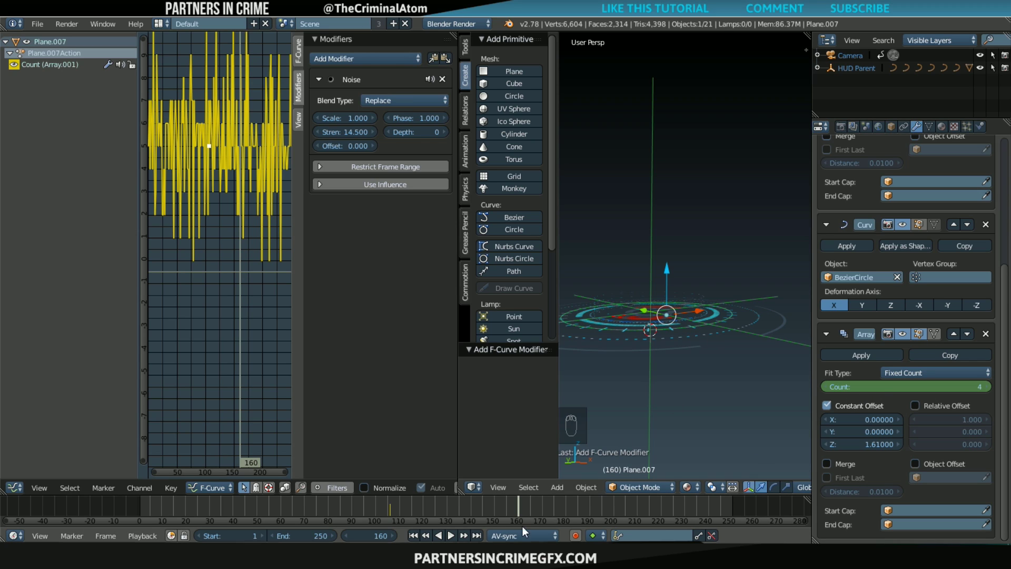
pyautogui.click(455, 532)
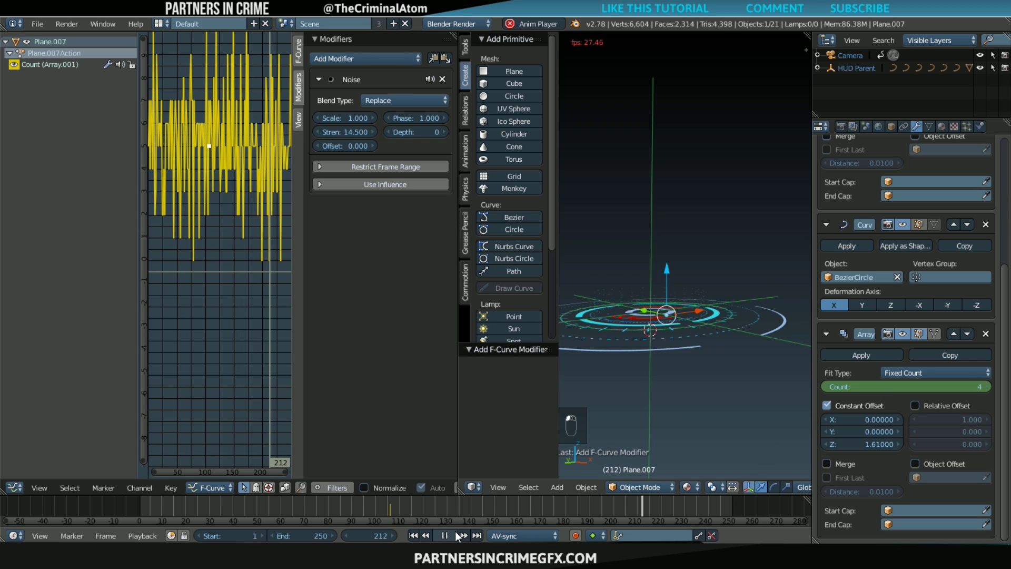
pyautogui.click(454, 532)
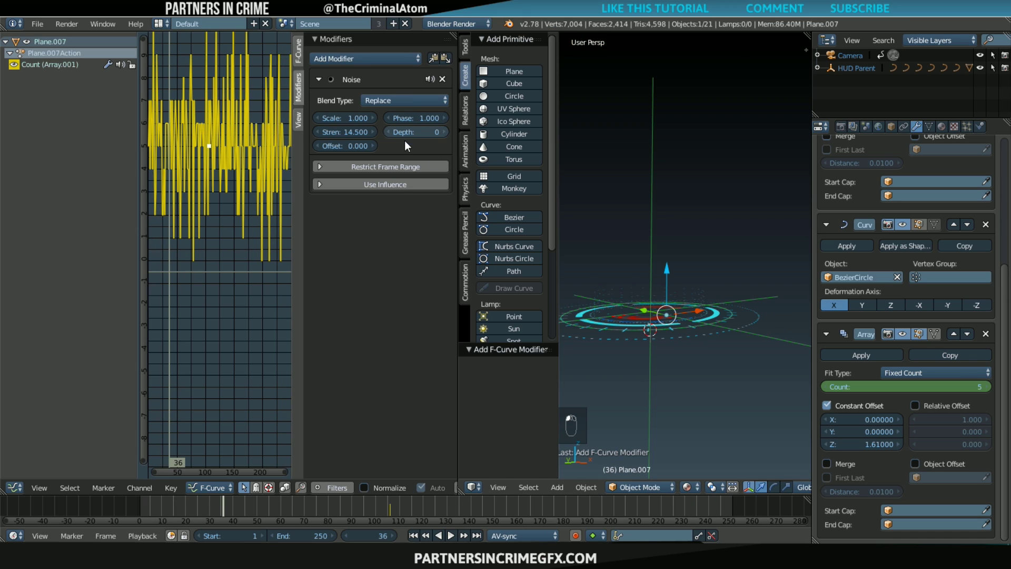
# - Restrict the Array count noise to a frame range starting at 12 and ending at 190
pyautogui.click(399, 167)
pyautogui.click(406, 179)
pyautogui.write('190')
pyautogui.press('Return')
pyautogui.click(348, 179)
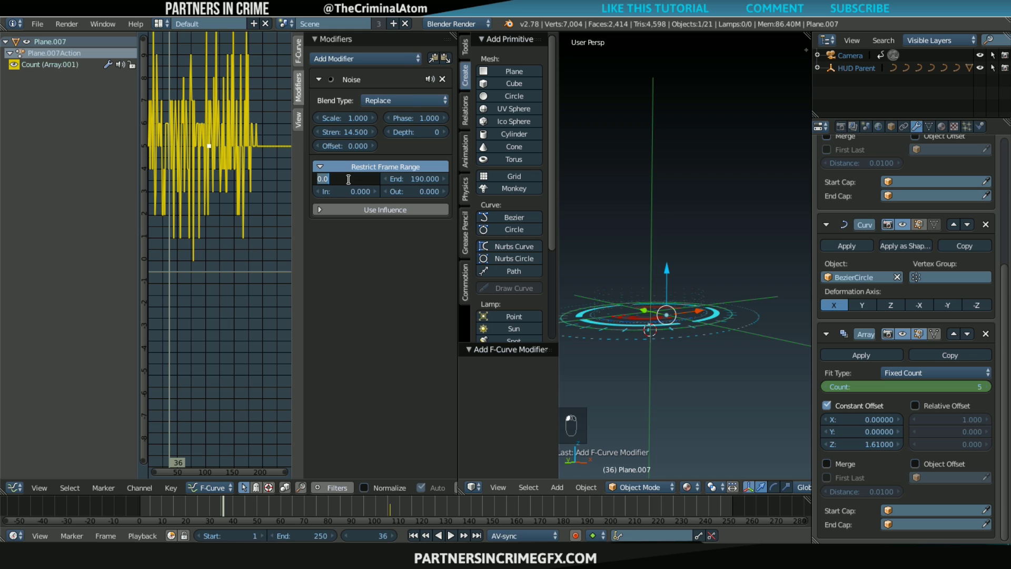
pyautogui.write('12')
pyautogui.press('Return')
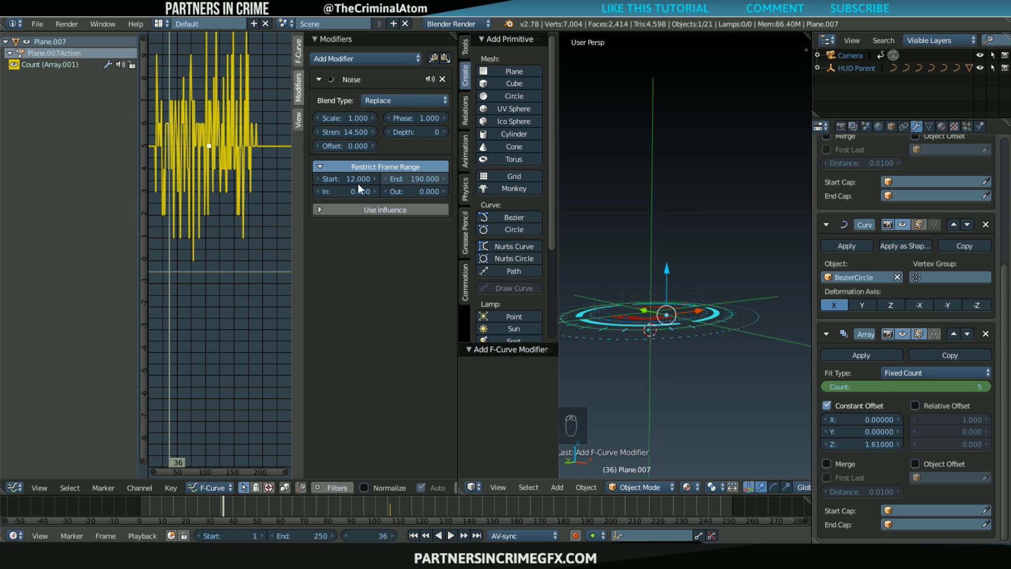
# - Play the animation from frame 4, widen the 3D view and inspect the HUD from a raised angle
pyautogui.click(147, 504)
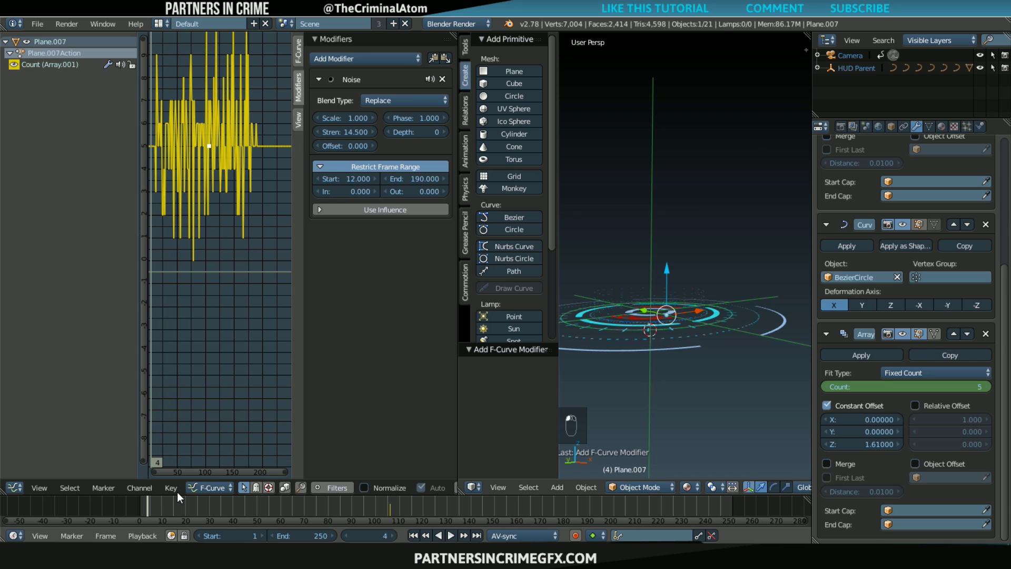
pyautogui.hotkey('alt', 'a')
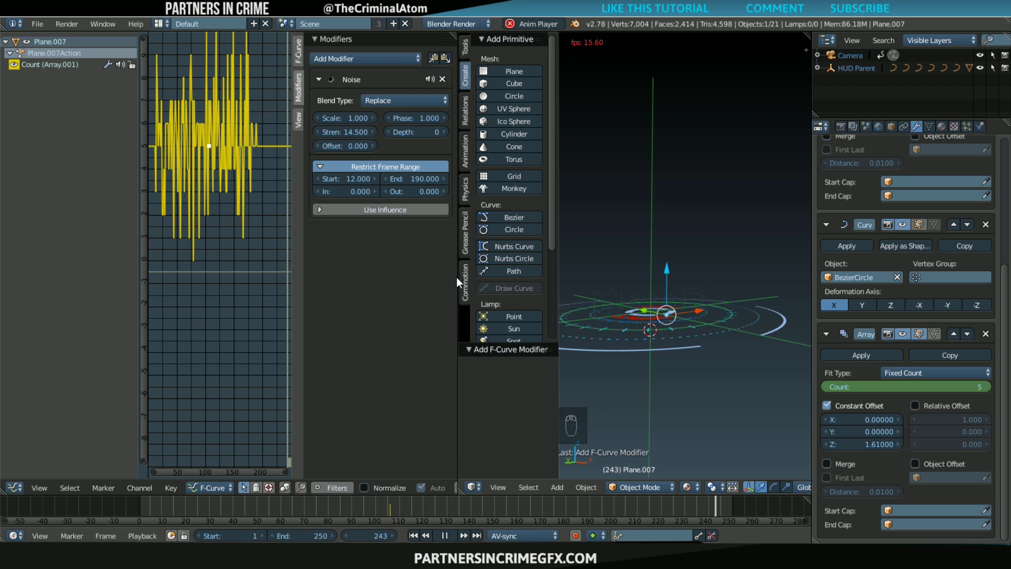
pyautogui.moveTo(457, 277); pyautogui.dragTo(337, 283)
pyautogui.moveTo(542, 286); pyautogui.dragTo(604, 304, button='middle')
pyautogui.moveTo(653, 349); pyautogui.dragTo(648, 387, button='middle')
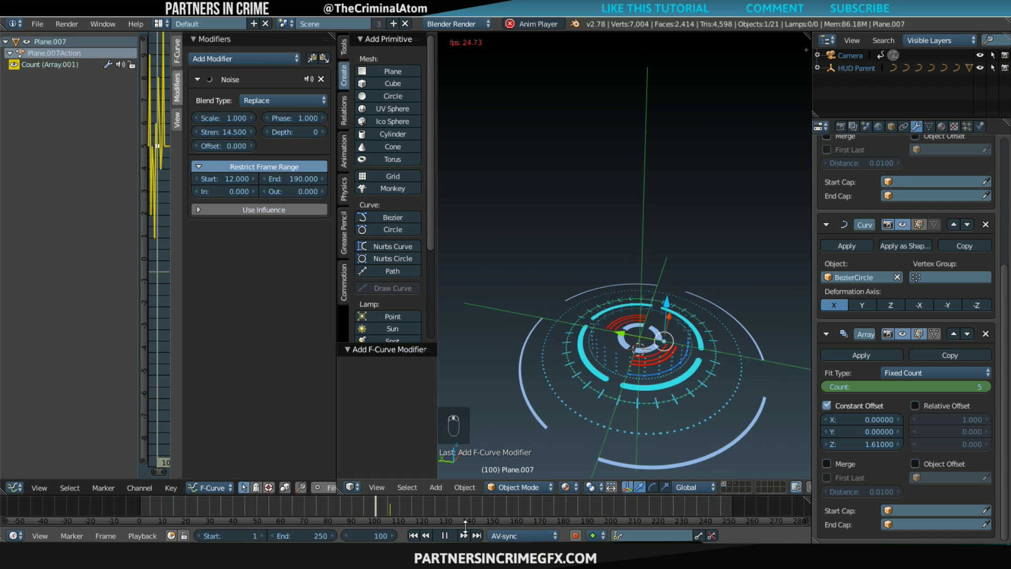
pyautogui.click(451, 535)
# - Select the outer dotted ring, enable Transparency on its HUD Element material and keyframe the alpha at frame 138
pyautogui.rightClick(574, 413)
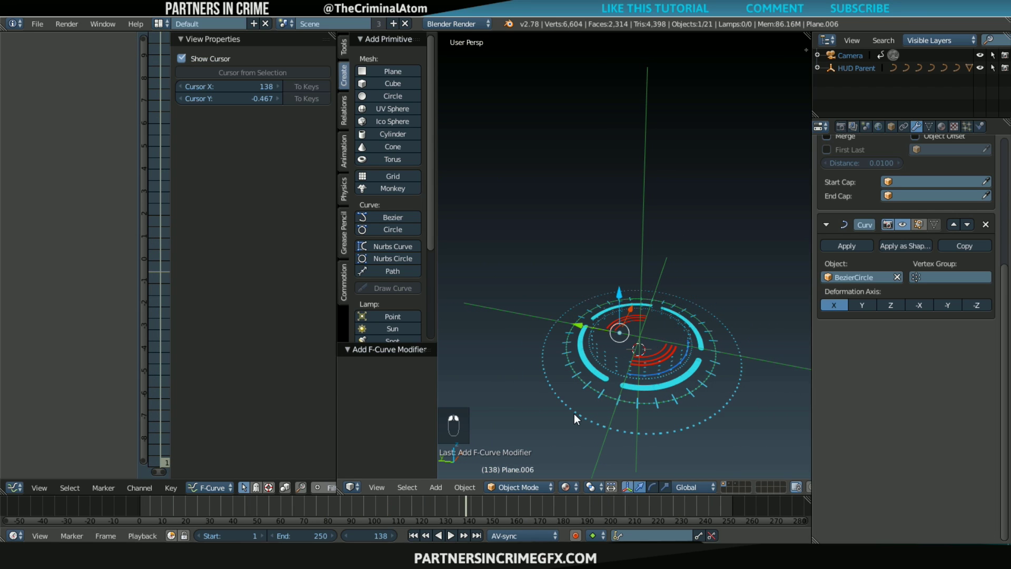
pyautogui.click(942, 126)
pyautogui.scroll(5, 948, 248)
pyautogui.scroll(3, 948, 248)
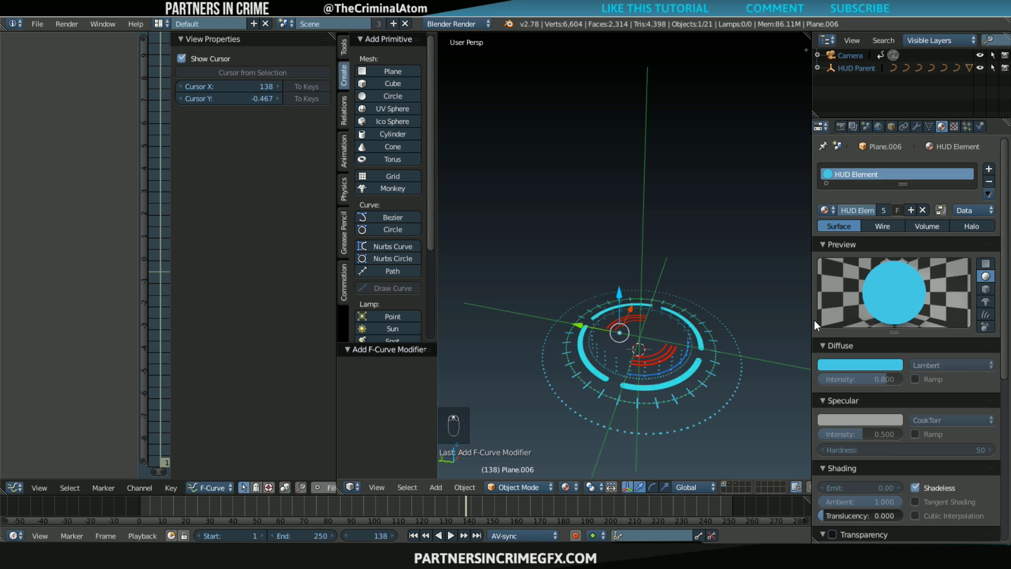
pyautogui.scroll(-6, 851, 352)
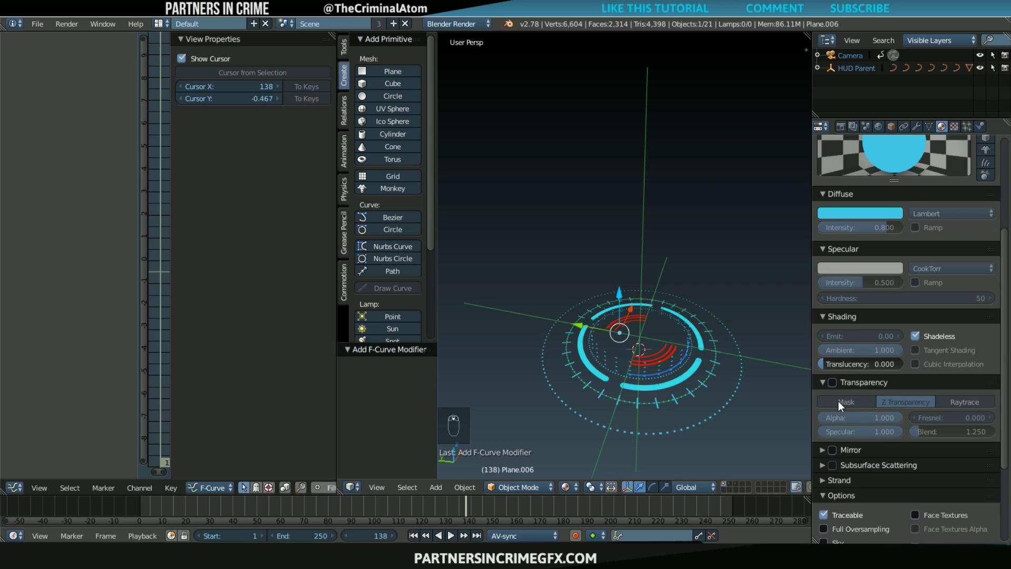
pyautogui.click(837, 384)
pyautogui.press('i')
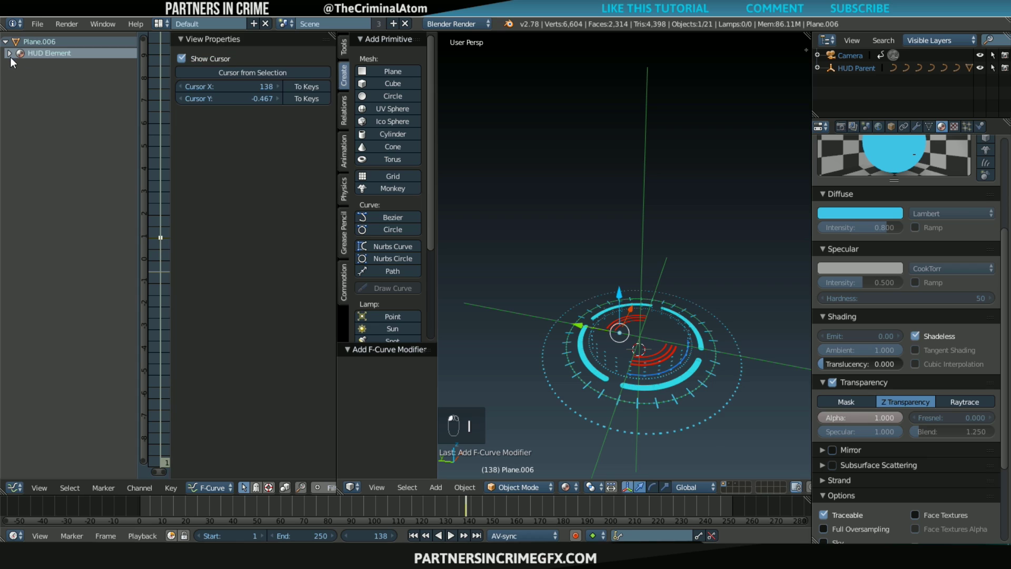
# - Add a Noise modifier with strength 5.4 to the HUD Element alpha curve
pyautogui.click(9, 53)
pyautogui.click(29, 65)
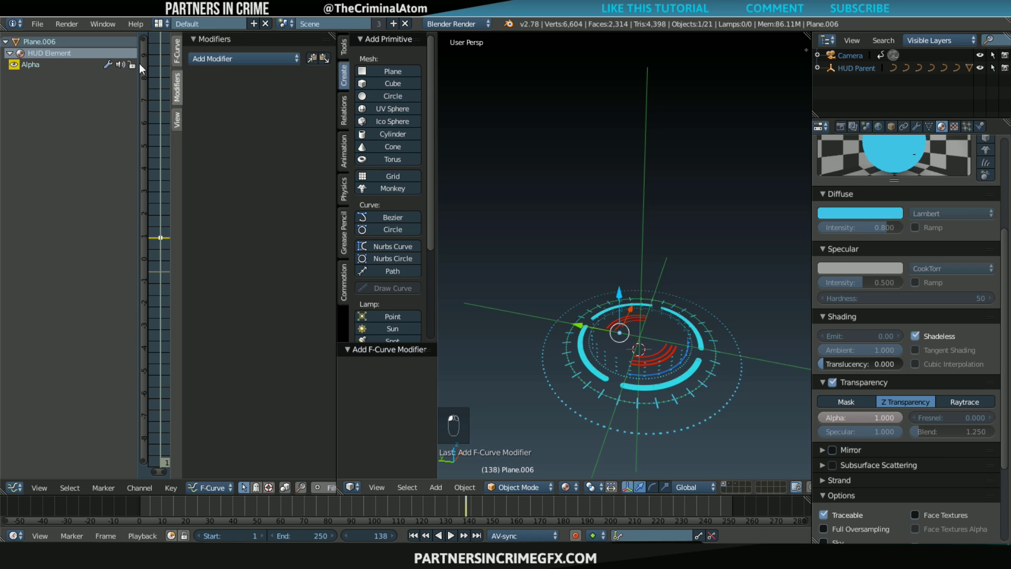
pyautogui.click(226, 60)
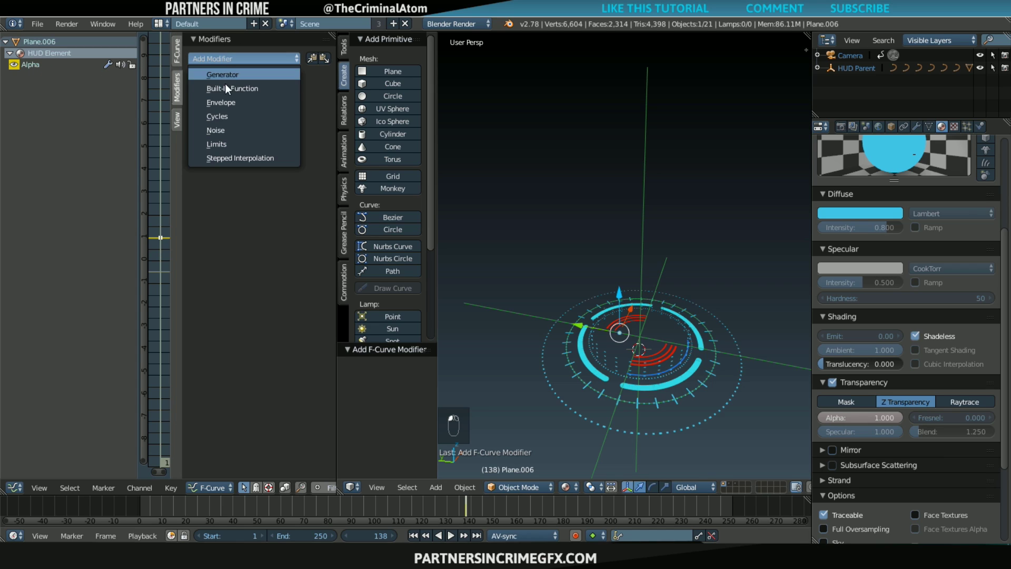
pyautogui.click(227, 128)
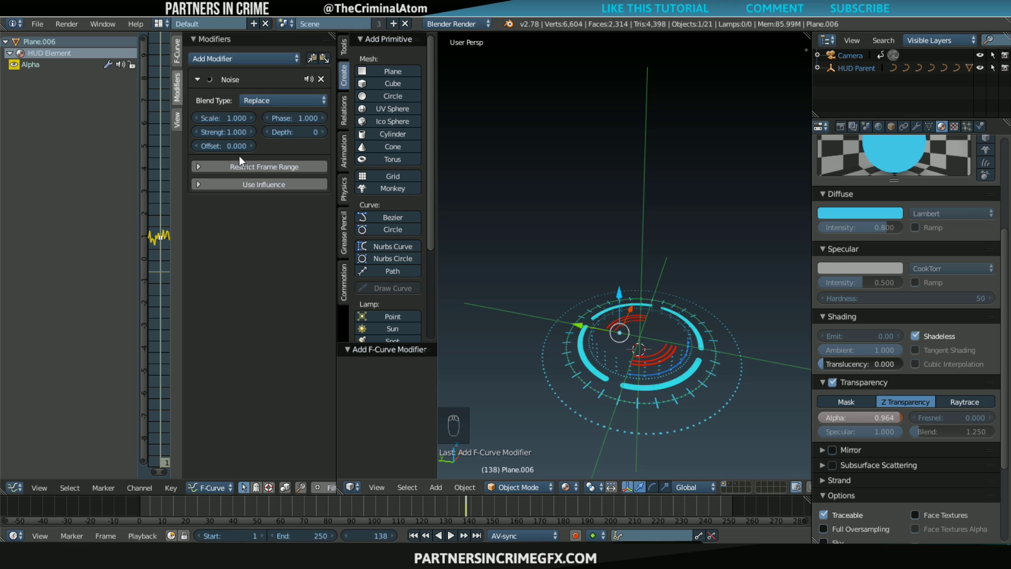
pyautogui.moveTo(226, 132); pyautogui.dragTo(251, 132)
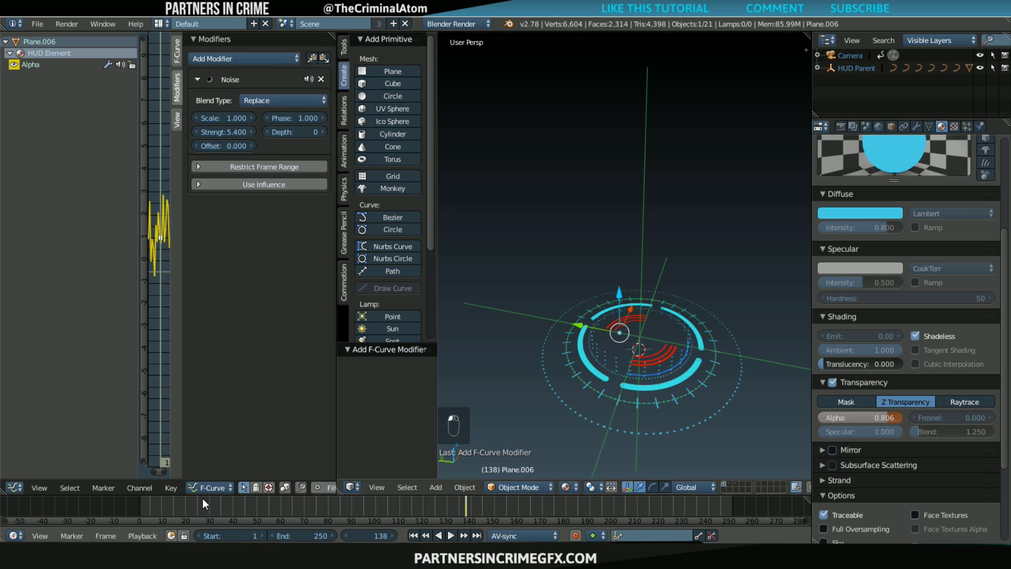
# - Play the animation from the start and set the scale of the alpha curve's Noise modifier to 3.5
pyautogui.click(414, 536)
pyautogui.click(450, 534)
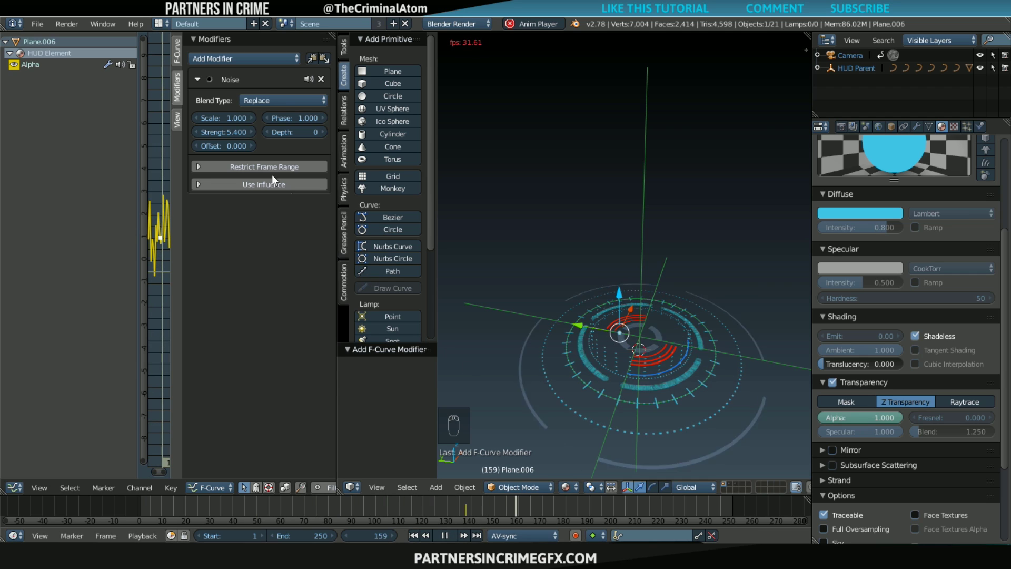
pyautogui.moveTo(222, 119)
pyautogui.mouseDown()
pyautogui.moveTo(258, 119)
pyautogui.moveTo(223, 119)
pyautogui.mouseUp()
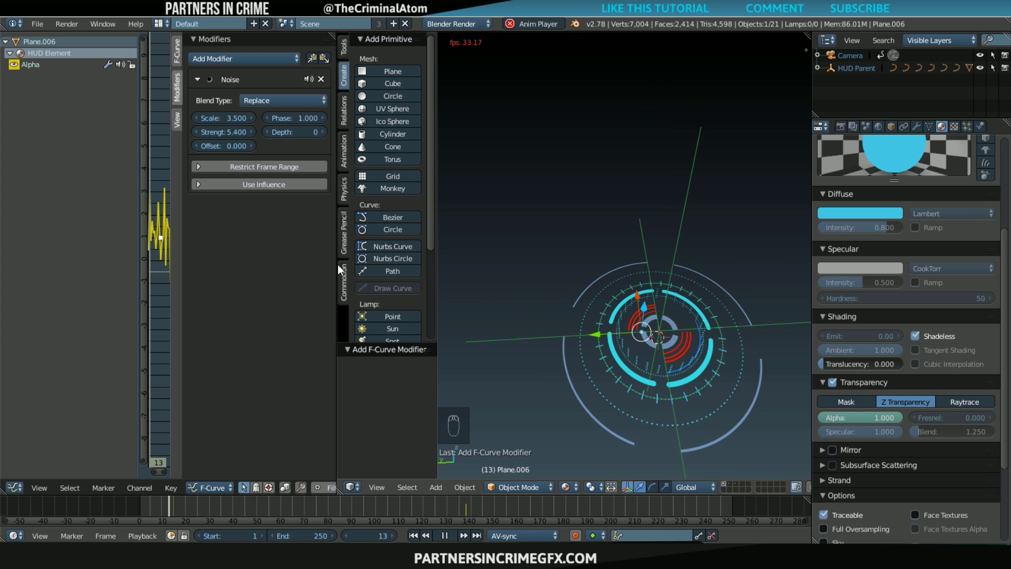
# - Widen the graph editor, stop playback and remove the Noise modifier from the HUD Element alpha curve
pyautogui.moveTo(335, 265); pyautogui.dragTo(392, 264)
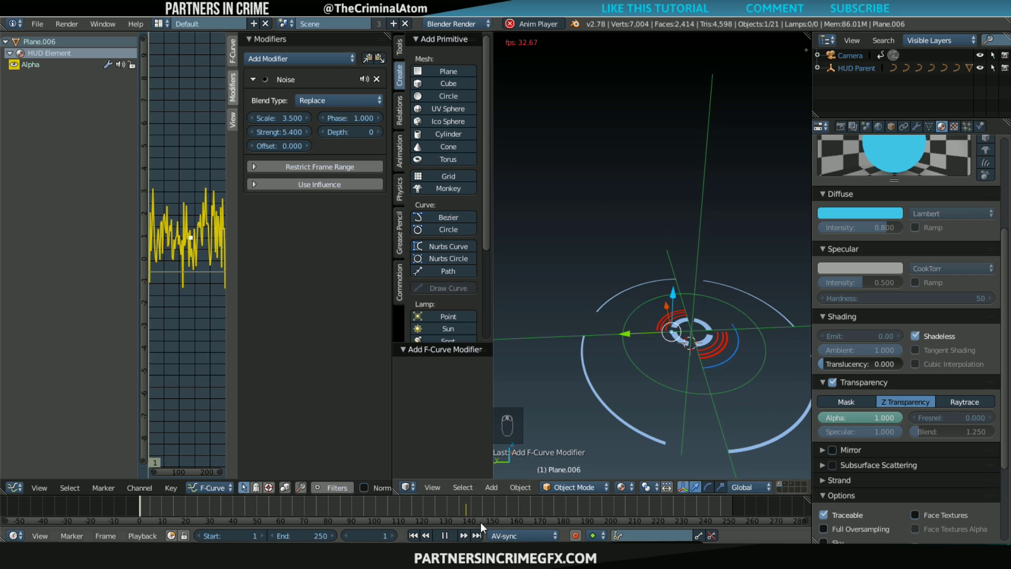
pyautogui.click(440, 533)
pyautogui.moveTo(266, 510); pyautogui.dragTo(286, 505)
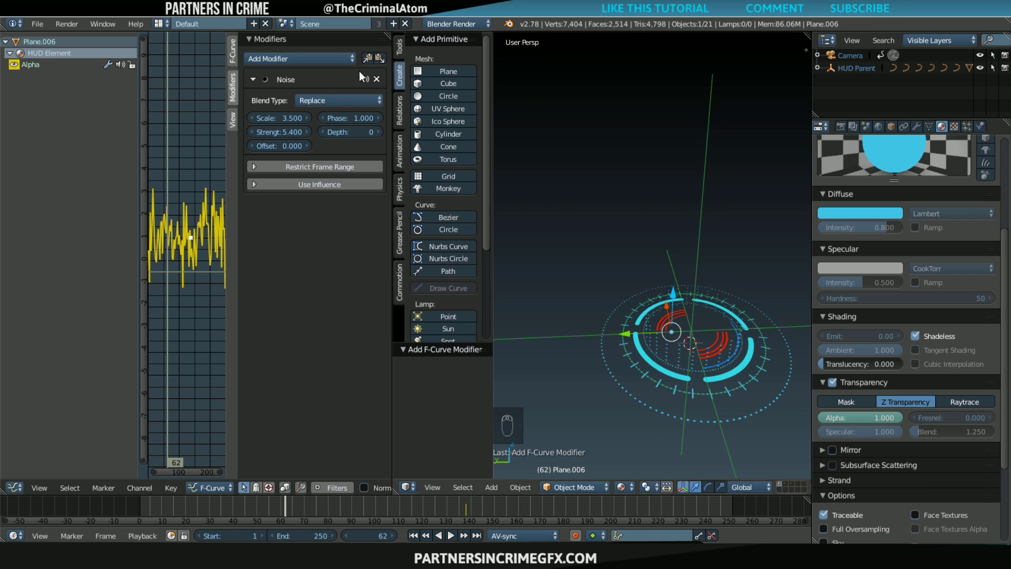
pyautogui.click(377, 78)
# - Insert a Location keyframe for the selected dotted ring at frame 62
pyautogui.moveTo(255, 505)
pyautogui.mouseDown()
pyautogui.moveTo(203, 509)
pyautogui.moveTo(261, 506)
pyautogui.moveTo(245, 500)
pyautogui.mouseUp()
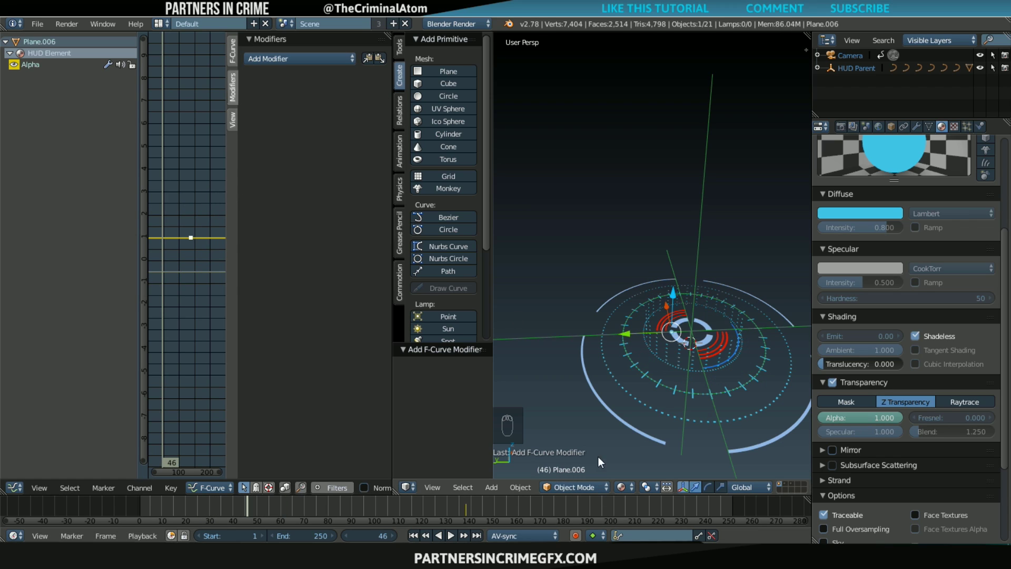
pyautogui.moveTo(247, 507); pyautogui.dragTo(286, 506)
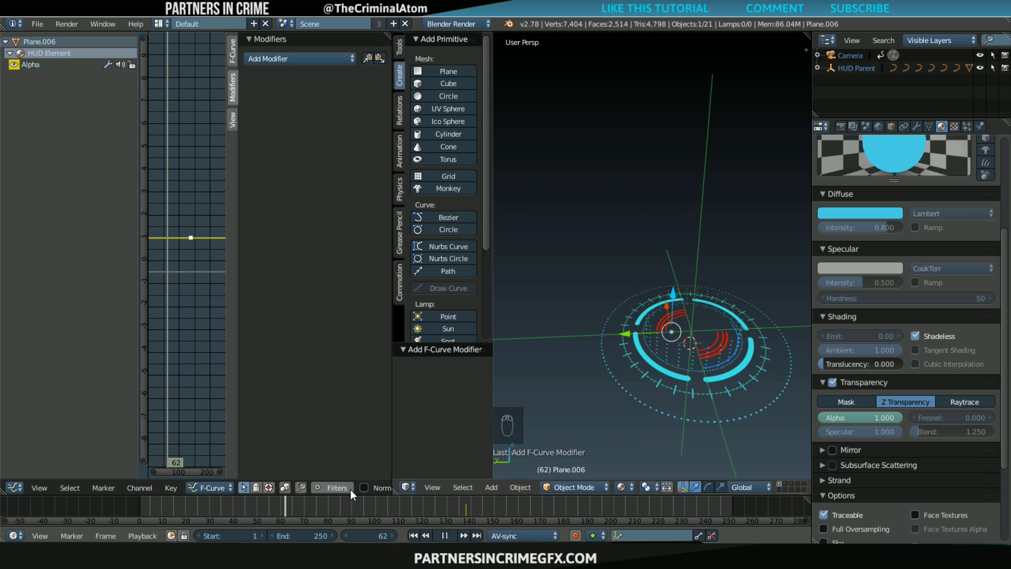
pyautogui.press('i')
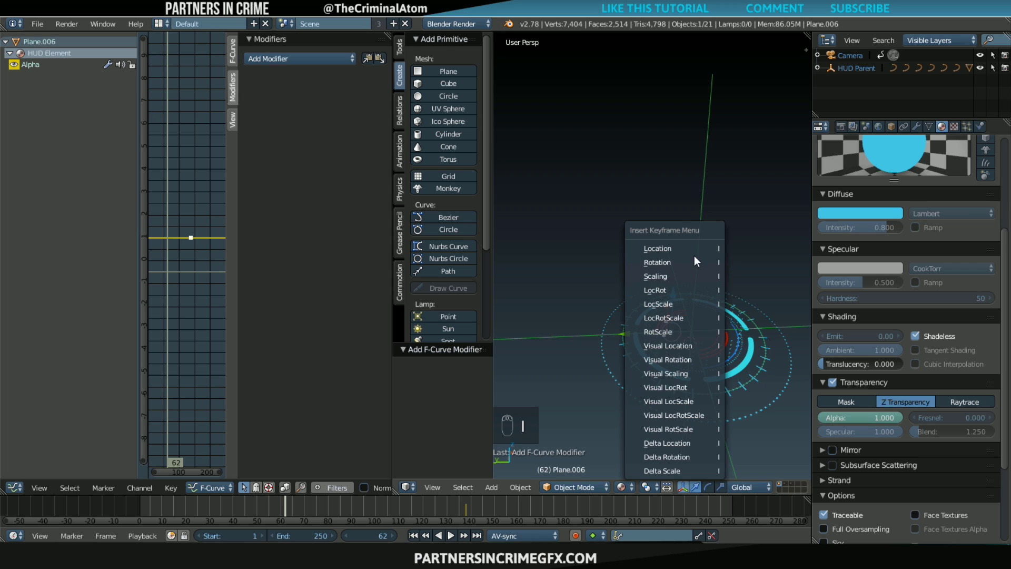
pyautogui.click(691, 251)
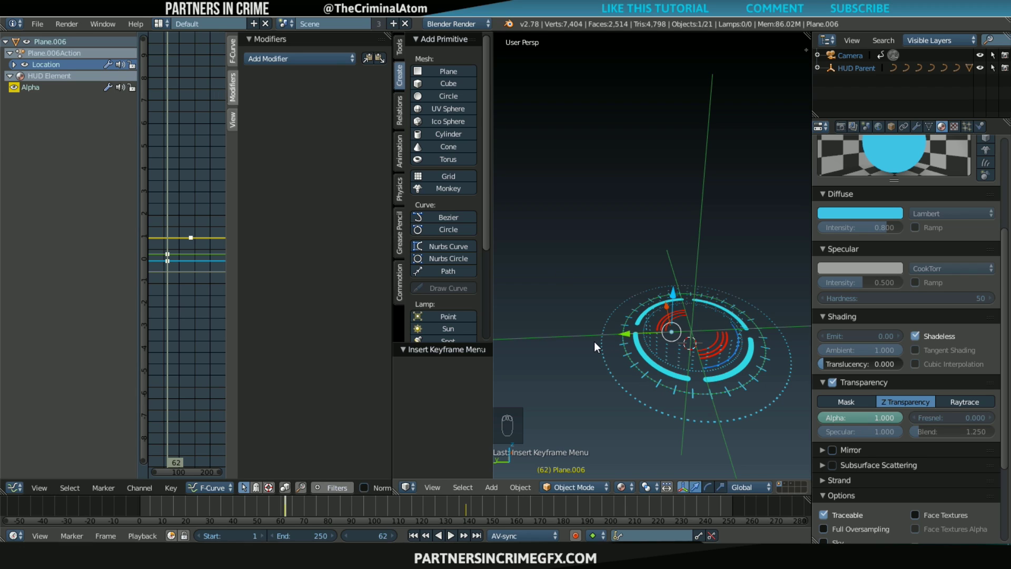
# - Add a Noise modifier to the ring's X Location curve and play the animation
pyautogui.click(14, 64)
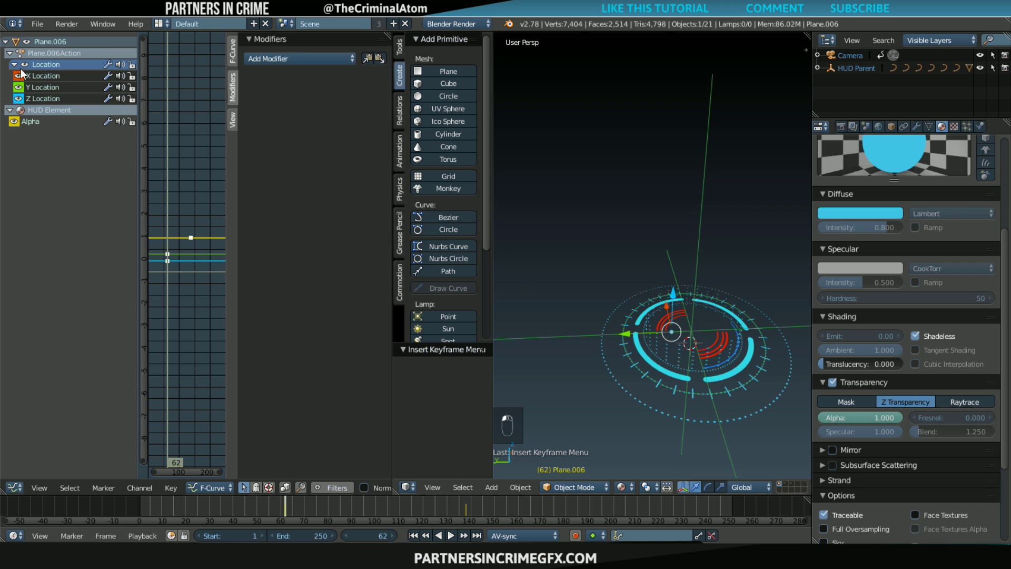
pyautogui.click(37, 75)
pyautogui.click(266, 58)
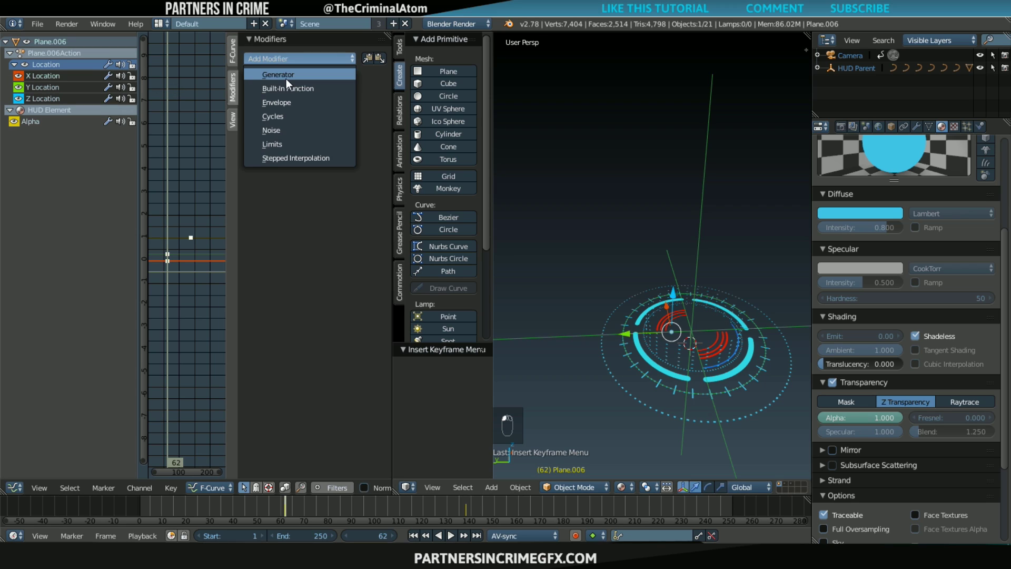
pyautogui.click(282, 126)
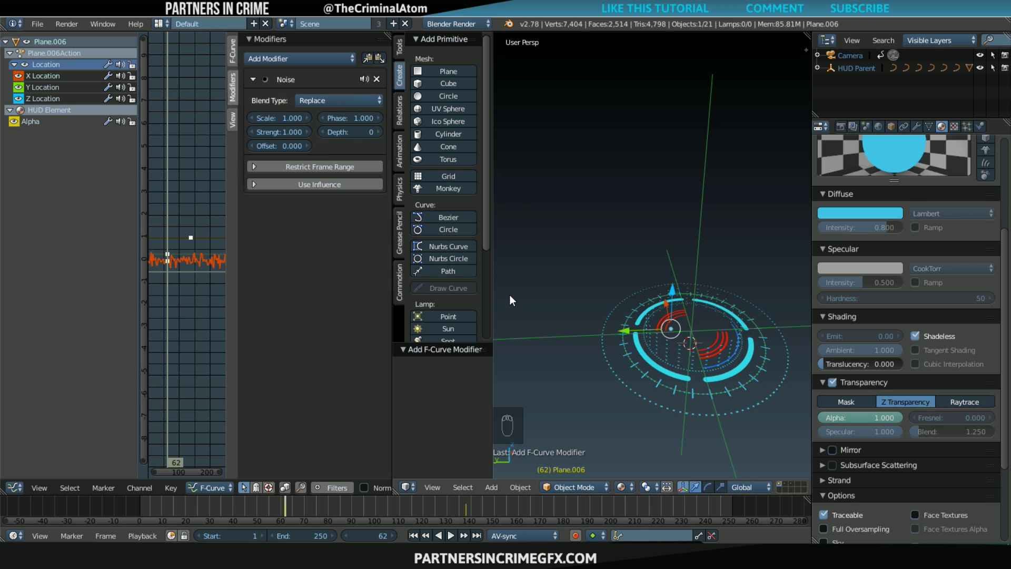
pyautogui.hotkey('alt', 'a')
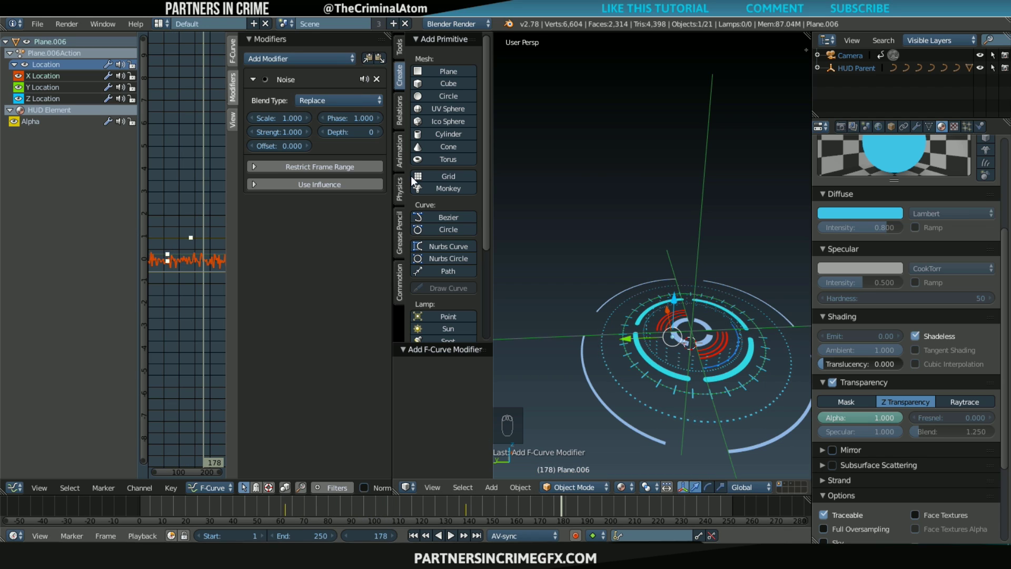
# - Set the X Location noise to scale 33.4 and strength 11.4, and replay the animation from an early frame
pyautogui.moveTo(279, 131); pyautogui.dragTo(448, 118)
pyautogui.click(207, 511)
pyautogui.hotkey('alt', 'a')
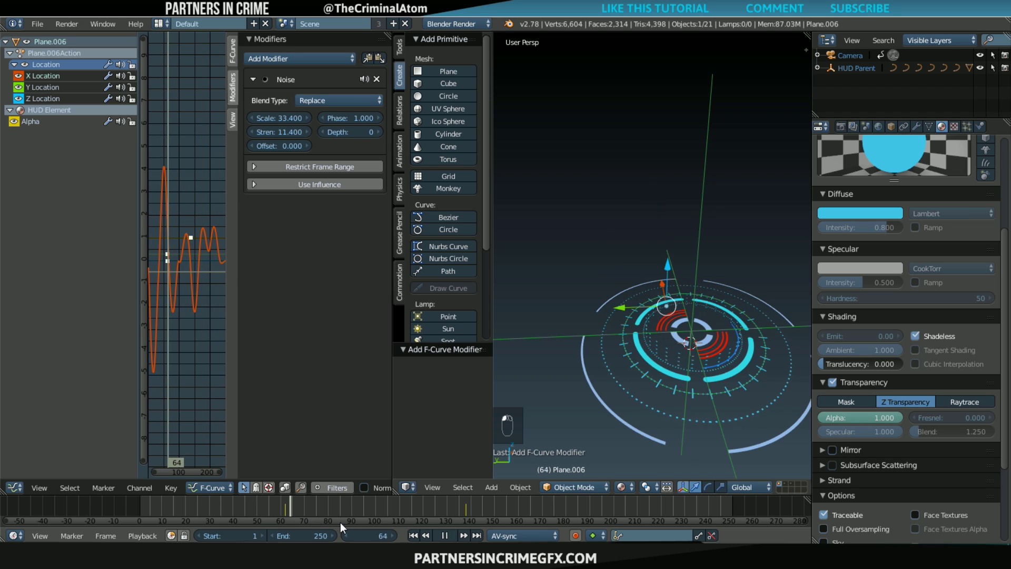
# - Raise the X Location noise strength to 39.7 and play the animation from frame 18
pyautogui.moveTo(360, 501); pyautogui.dragTo(180, 510)
pyautogui.hotkey('alt', 'a')
pyautogui.moveTo(279, 132); pyautogui.dragTo(348, 132)
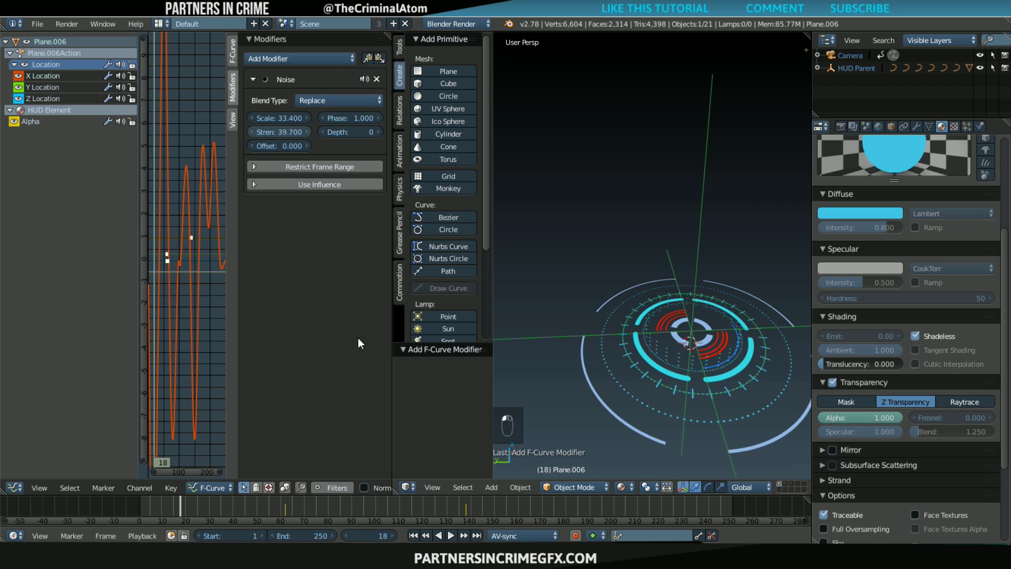
pyautogui.click(450, 533)
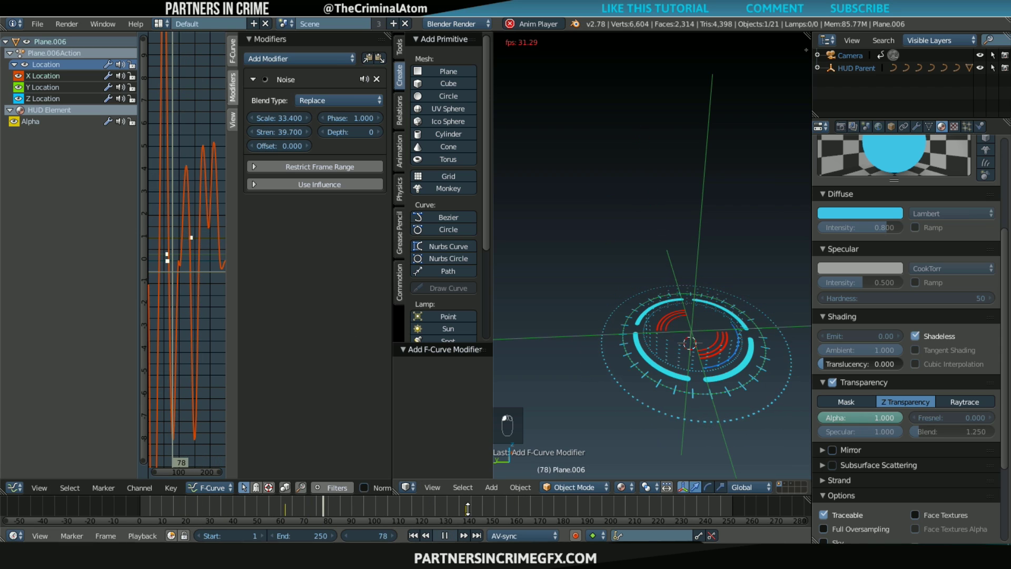
# - Set the X Location noise scale to 82 and its strength to 210.7 during playback
pyautogui.moveTo(281, 120)
pyautogui.mouseDown()
pyautogui.moveTo(327, 121)
pyautogui.moveTo(275, 118)
pyautogui.mouseUp()
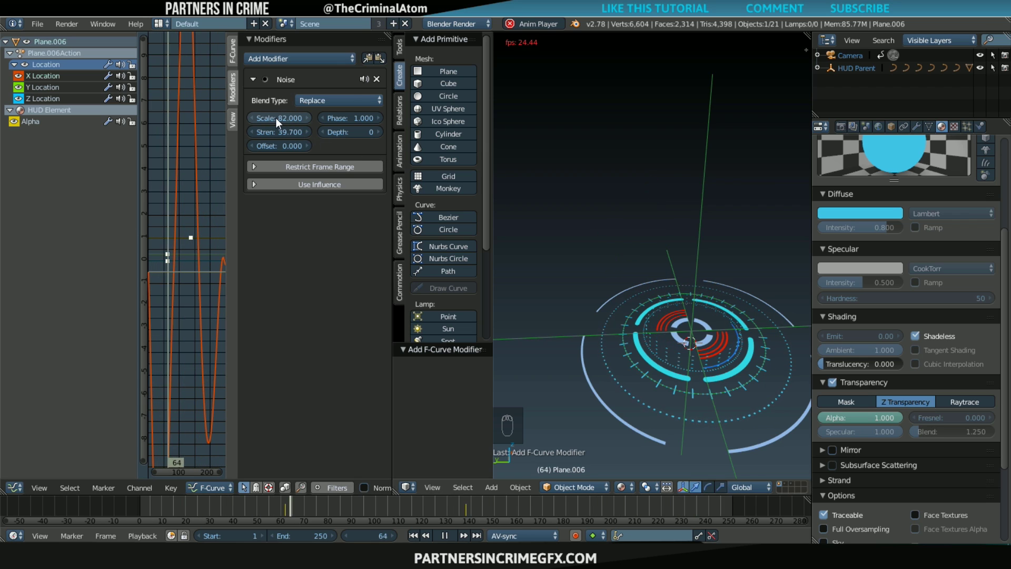
pyautogui.scroll(-6, 173, 264)
pyautogui.moveTo(283, 132)
pyautogui.mouseDown()
pyautogui.moveTo(337, 132)
pyautogui.moveTo(274, 130)
pyautogui.mouseUp()
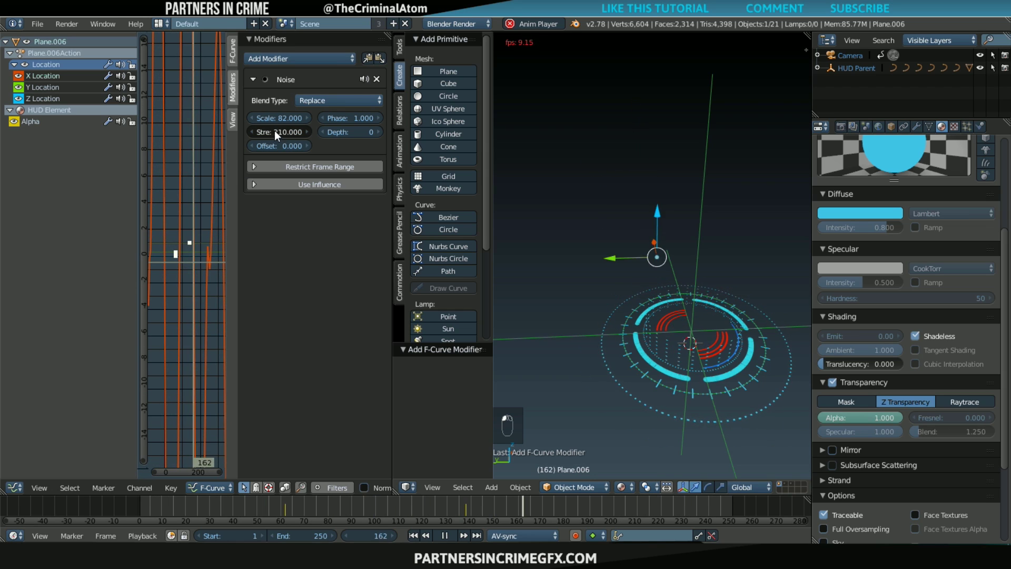
# - Raise the X Location noise scale to 300 and finally to 3000
pyautogui.click(279, 118)
pyautogui.write('300')
pyautogui.press('Return')
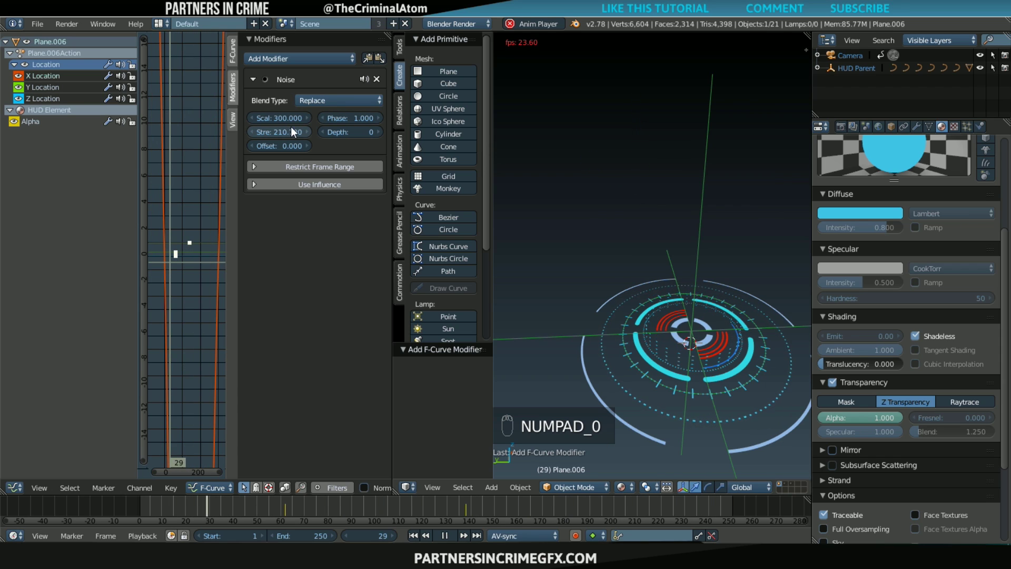
pyautogui.click(273, 117)
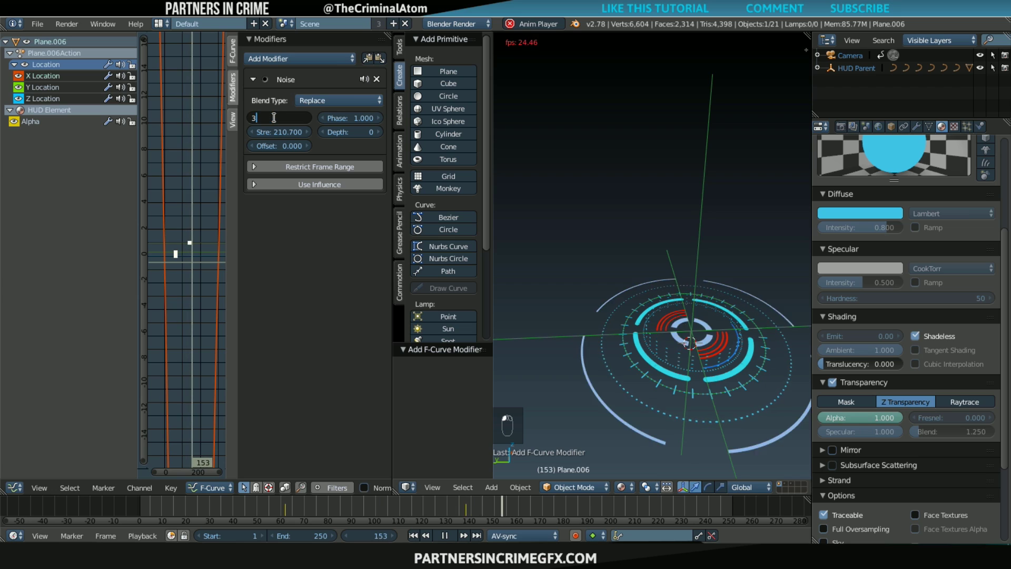
pyautogui.write('3000')
pyautogui.press('Return')
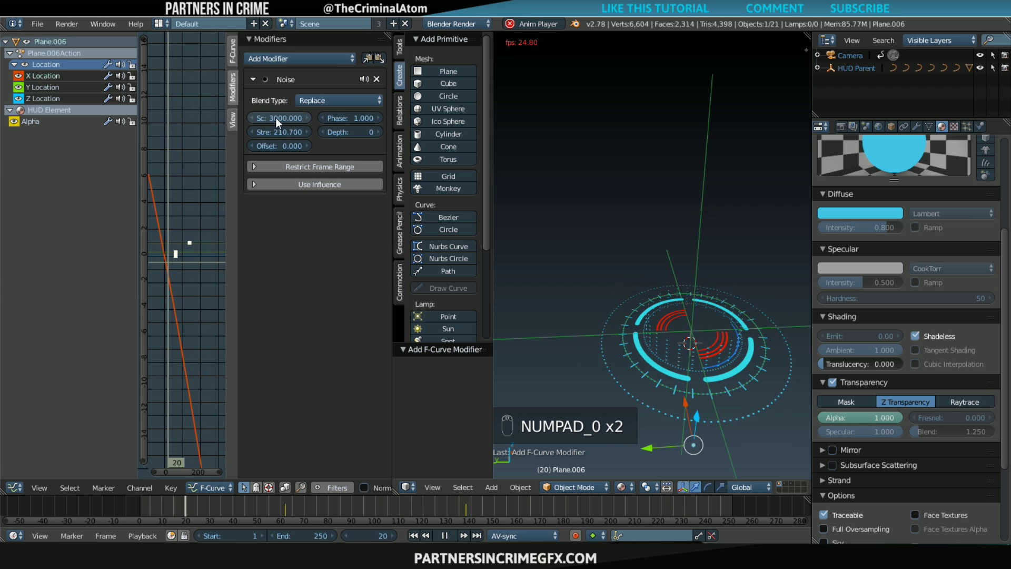
# - Set the X Location noise strength to 85, watch the motion and stop playback
pyautogui.click(277, 130)
pyautogui.write('85')
pyautogui.press('Return')
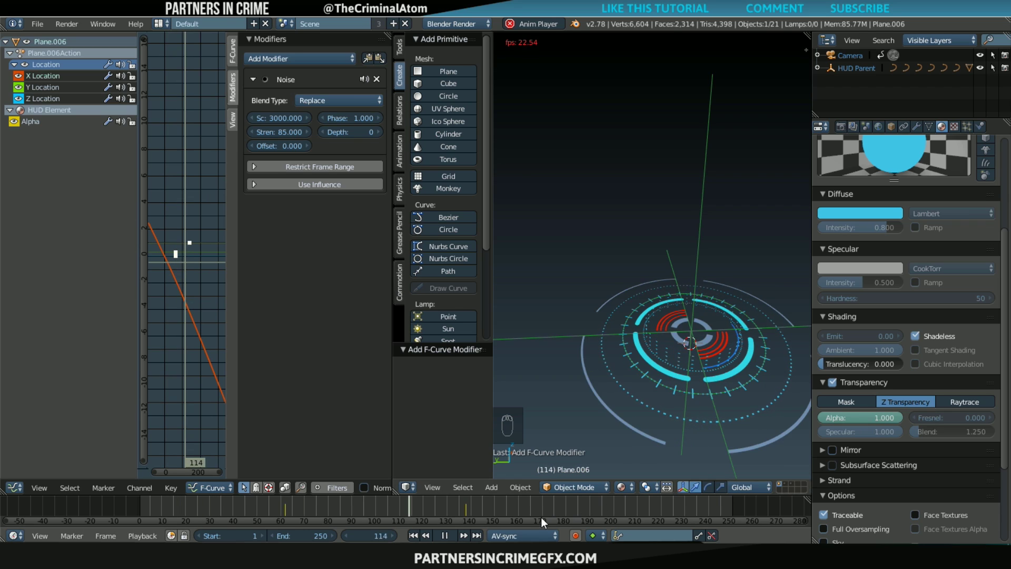
pyautogui.click(444, 535)
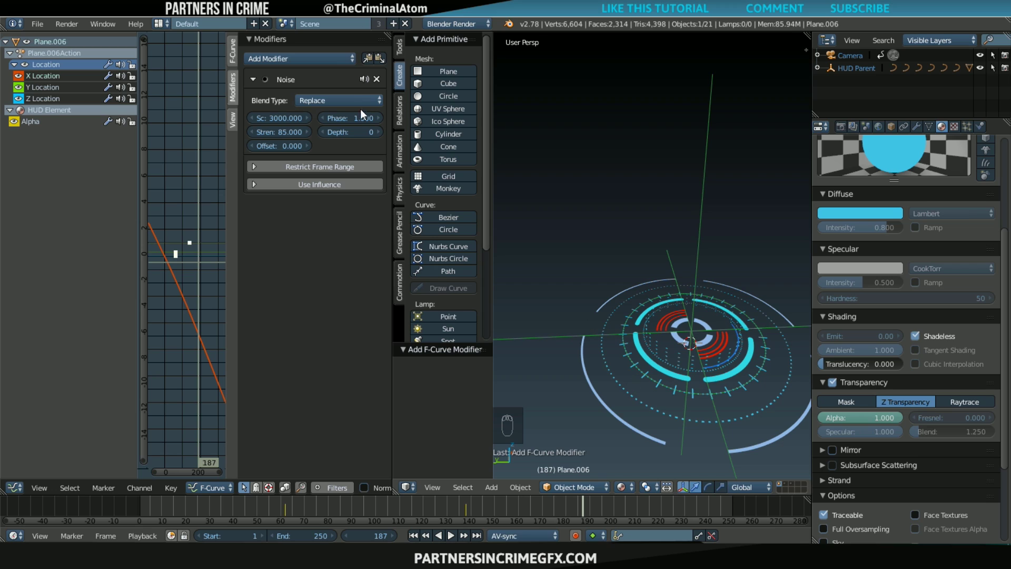
# - Remove the Noise modifier from the X Location curve and check the animation at earlier frames
pyautogui.click(377, 78)
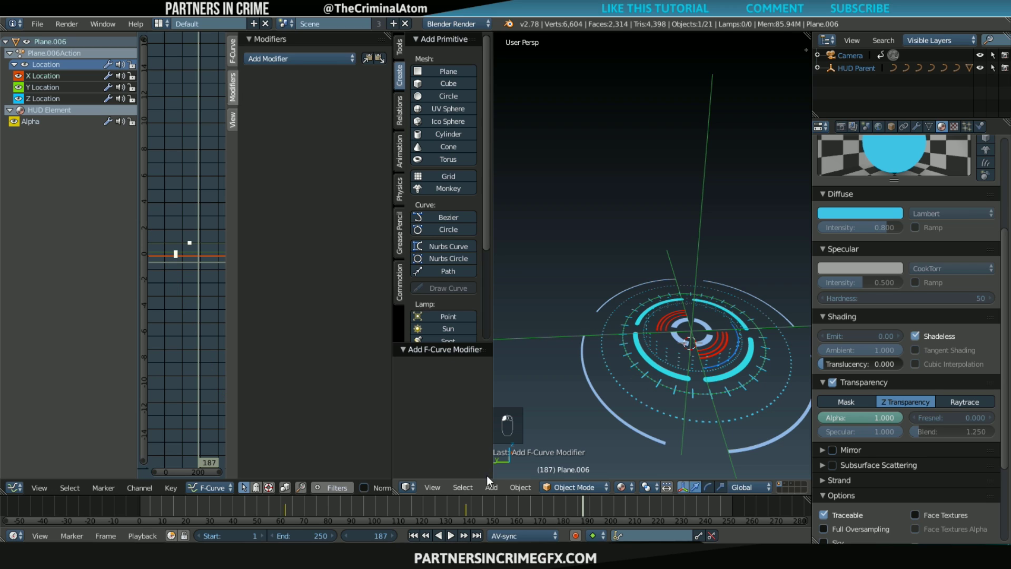
pyautogui.moveTo(456, 503); pyautogui.dragTo(309, 504)
pyautogui.hotkey('alt', 'a')
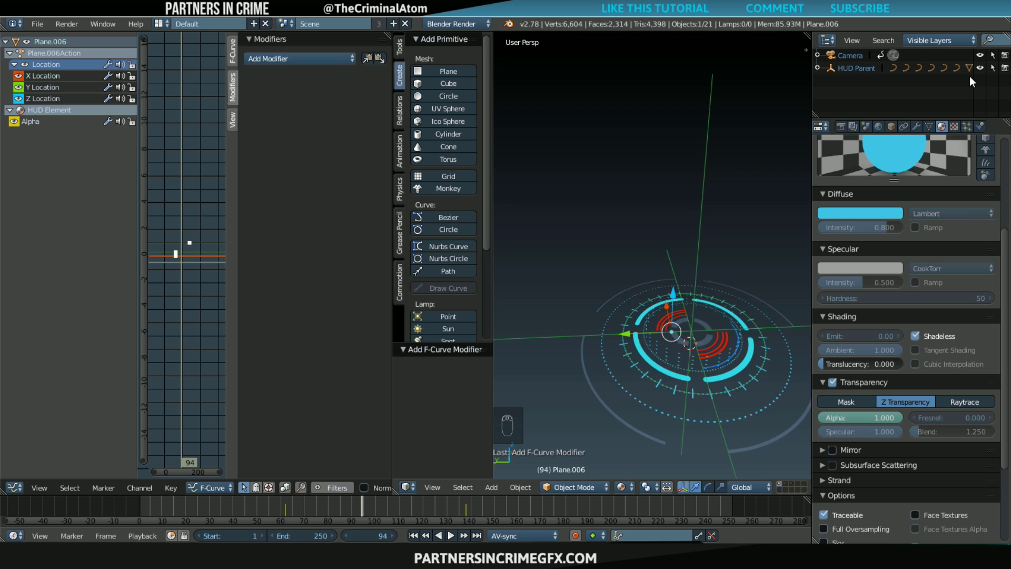
# - Show the object's transform properties and split a Dope Sheet off below the graph editor, limited to the selected object's keyframes
pyautogui.click(891, 127)
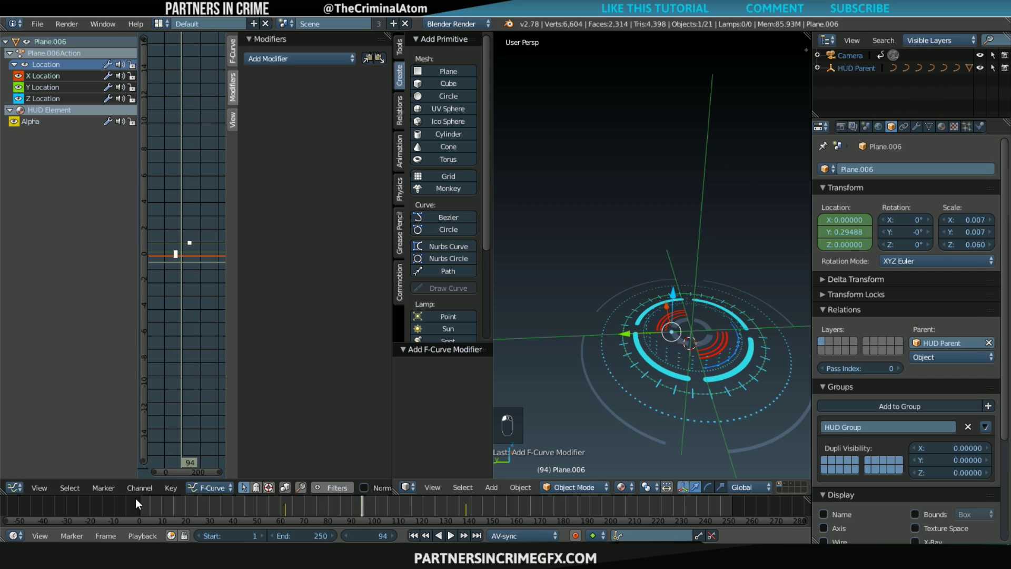
pyautogui.moveTo(3, 491); pyautogui.dragTo(8, 384)
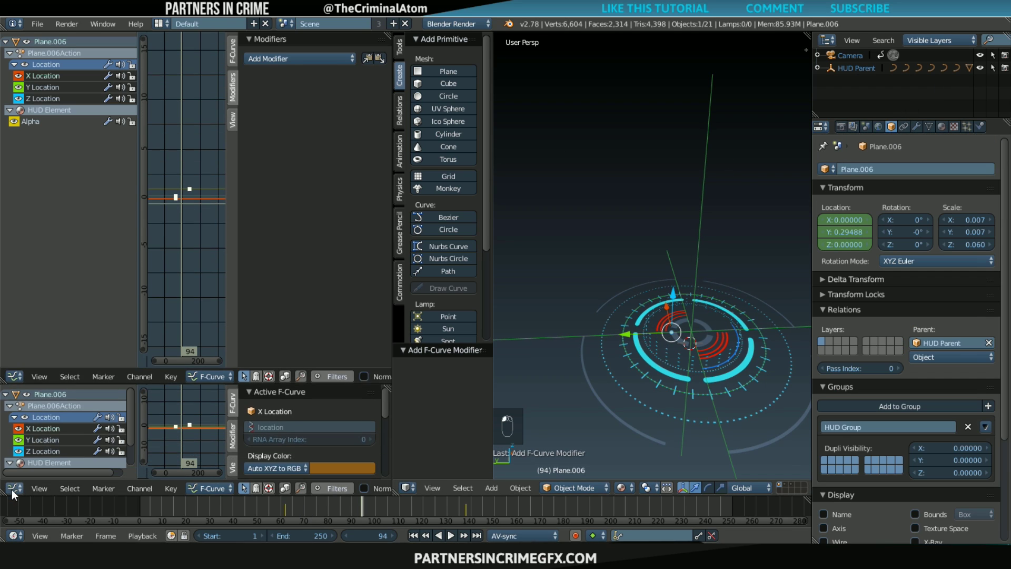
pyautogui.click(15, 489)
pyautogui.click(39, 429)
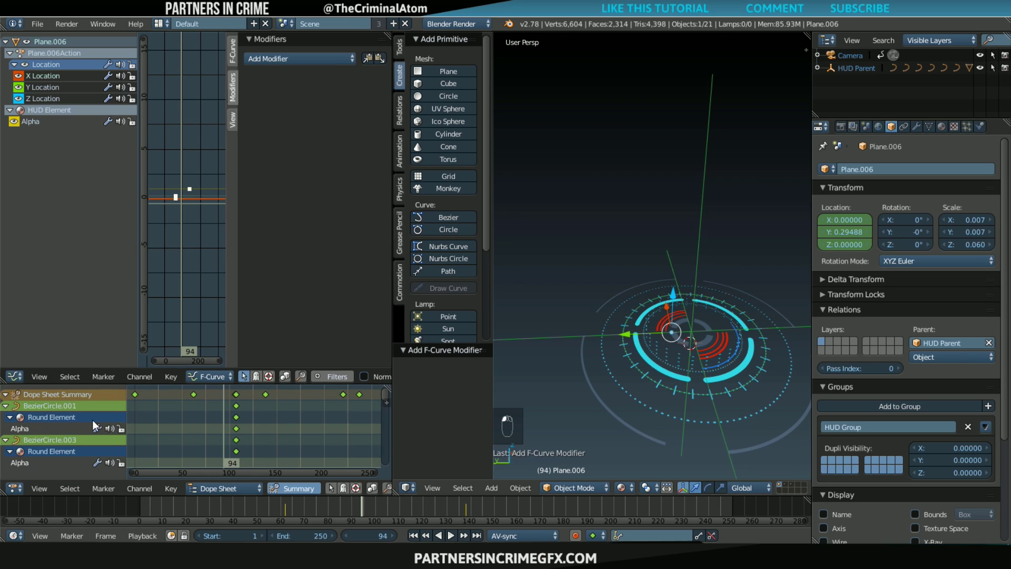
pyautogui.click(327, 487)
pyautogui.scroll(-5, 215, 419)
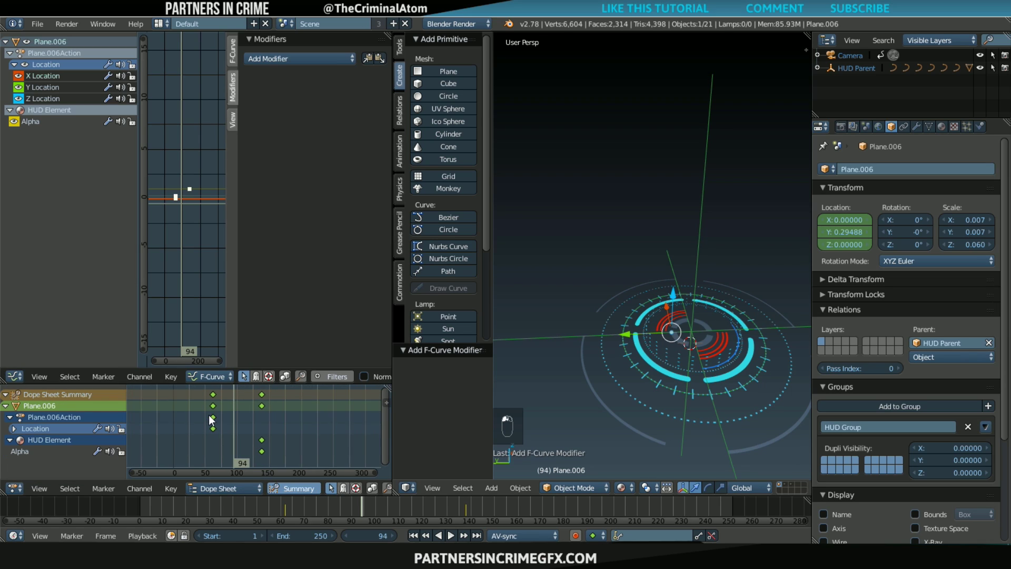
# - Go to frame 150 and move the selected ring object about -1.219 along the global X axis
pyautogui.moveTo(220, 432); pyautogui.dragTo(223, 438)
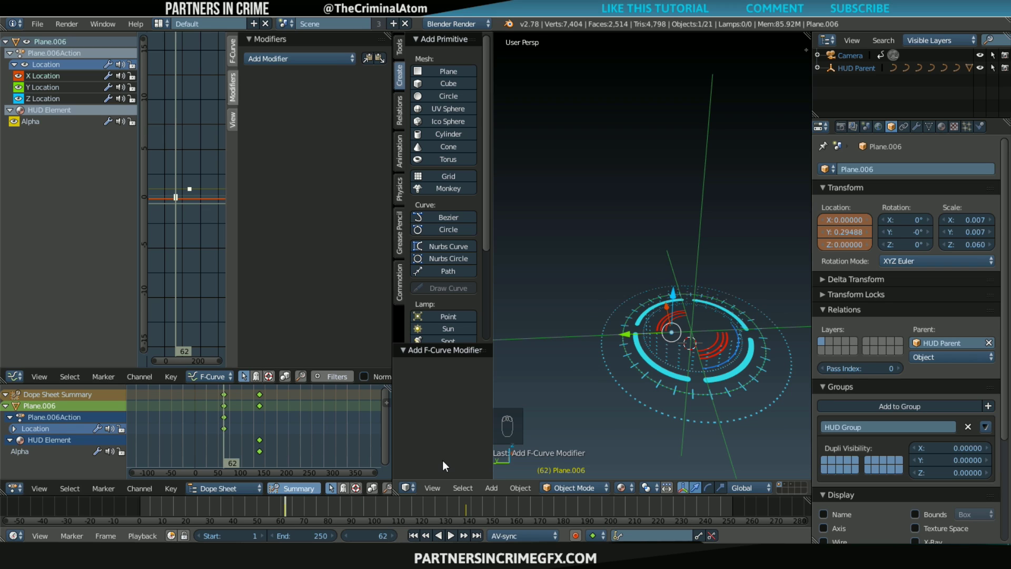
pyautogui.moveTo(280, 504); pyautogui.dragTo(493, 511)
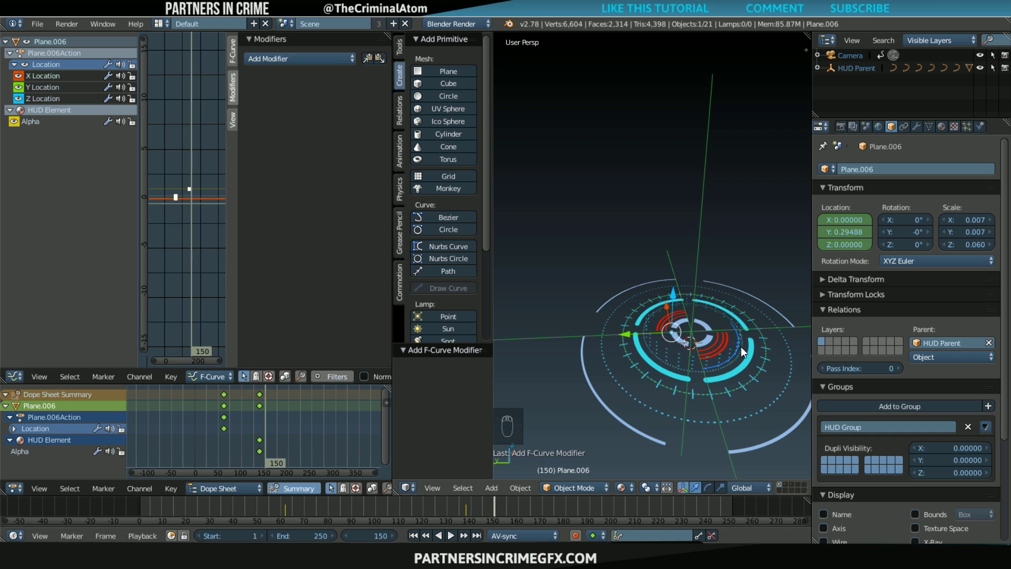
pyautogui.press('x')
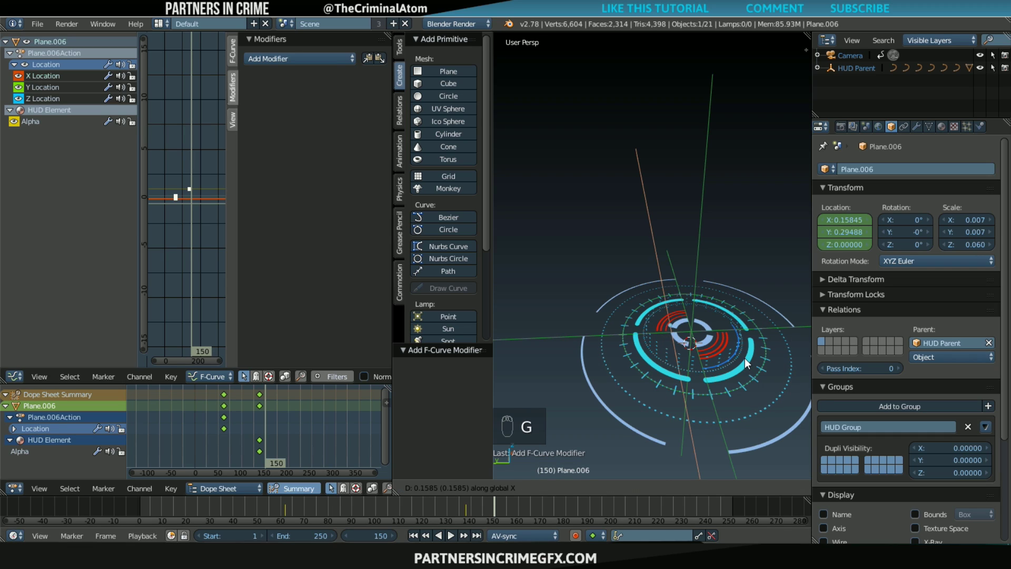
pyautogui.rightClick(745, 359)
pyautogui.press('g')
pyautogui.press('x')
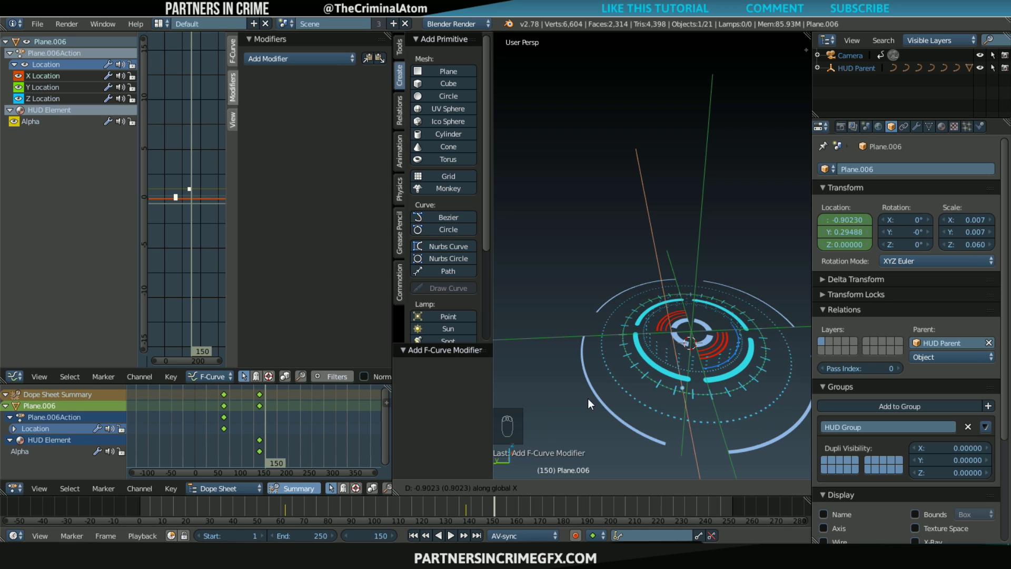
pyautogui.click(672, 406)
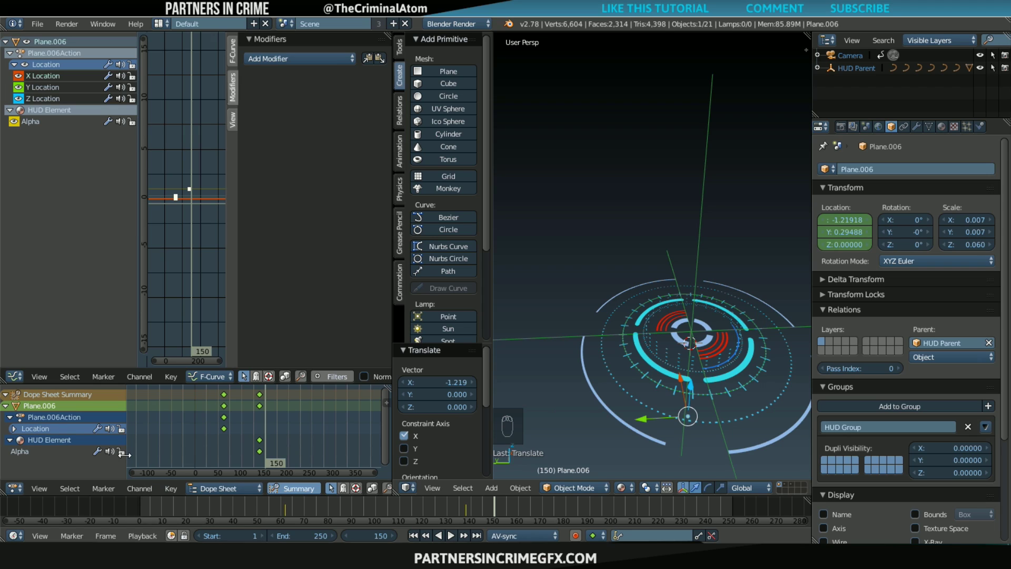
# - Set the ring object's Location channel to Linear Extrapolation and check its motion along the timeline
pyautogui.click(144, 486)
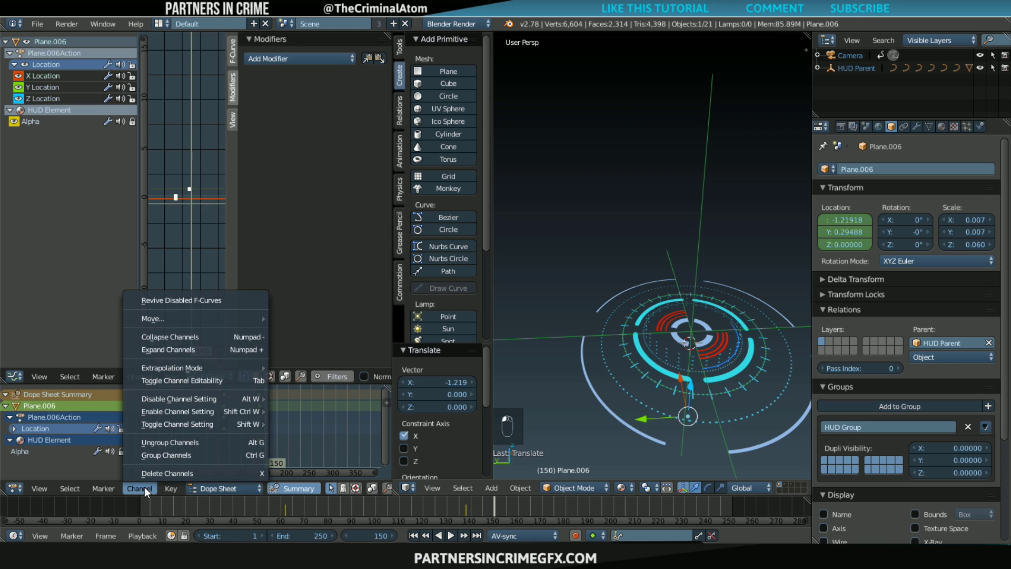
pyautogui.moveTo(190, 367)
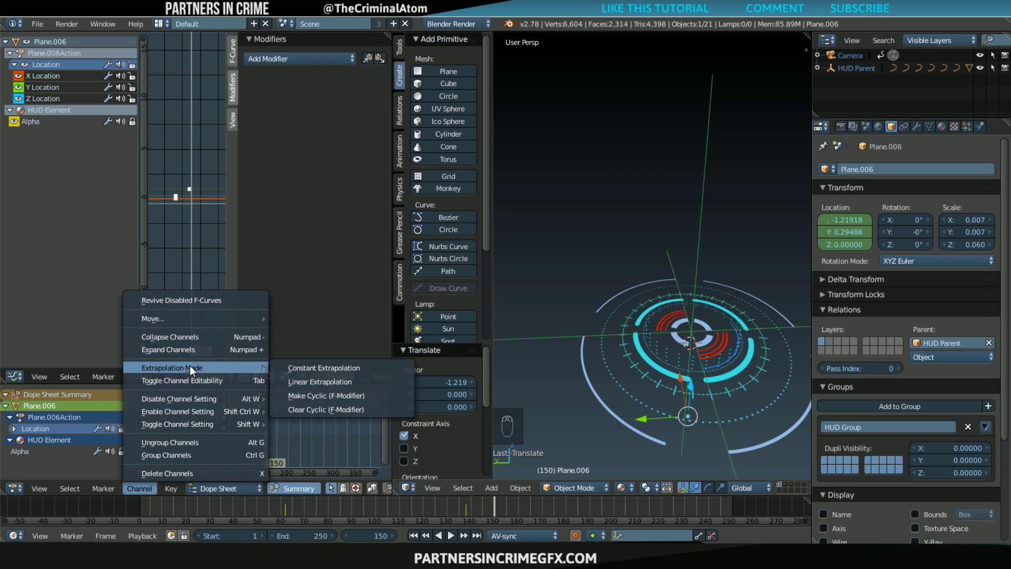
pyautogui.click(281, 382)
pyautogui.hotkey('alt', 'a')
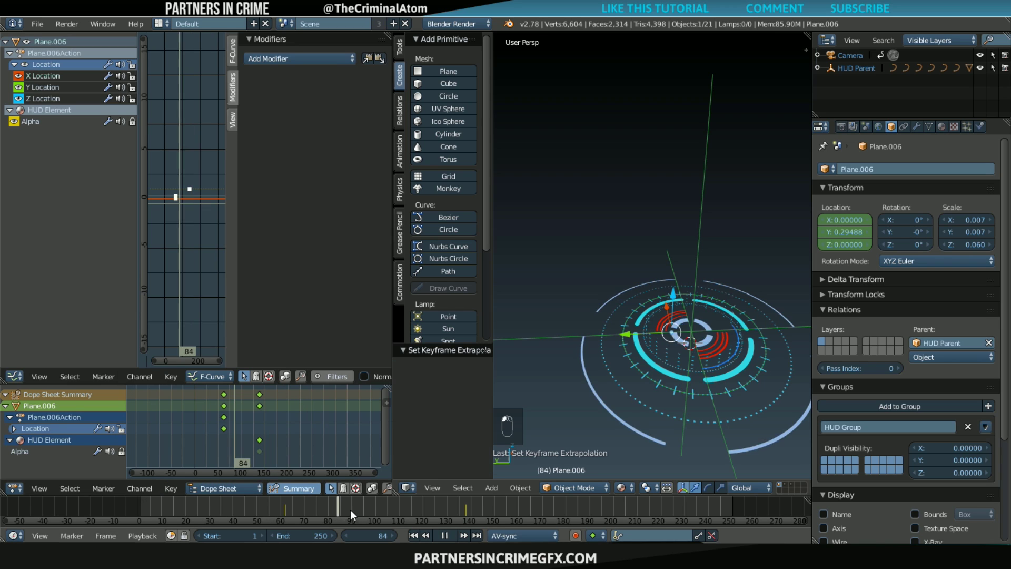
pyautogui.moveTo(436, 499); pyautogui.dragTo(435, 499)
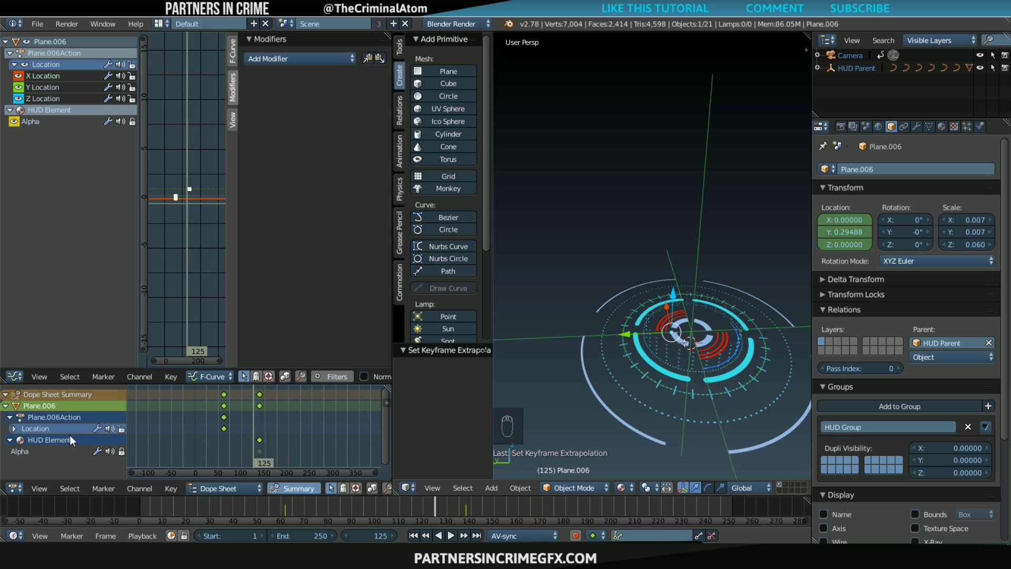
# - Expand the Location channel in the Dope Sheet, reapply Linear Extrapolation and play the animation
pyautogui.click(15, 428)
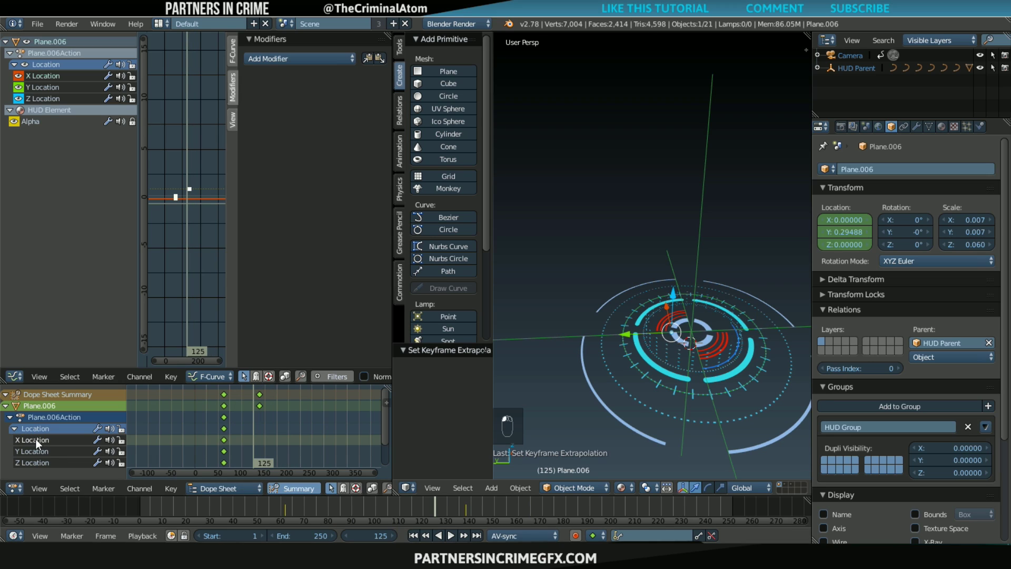
pyautogui.click(131, 490)
pyautogui.moveTo(187, 368)
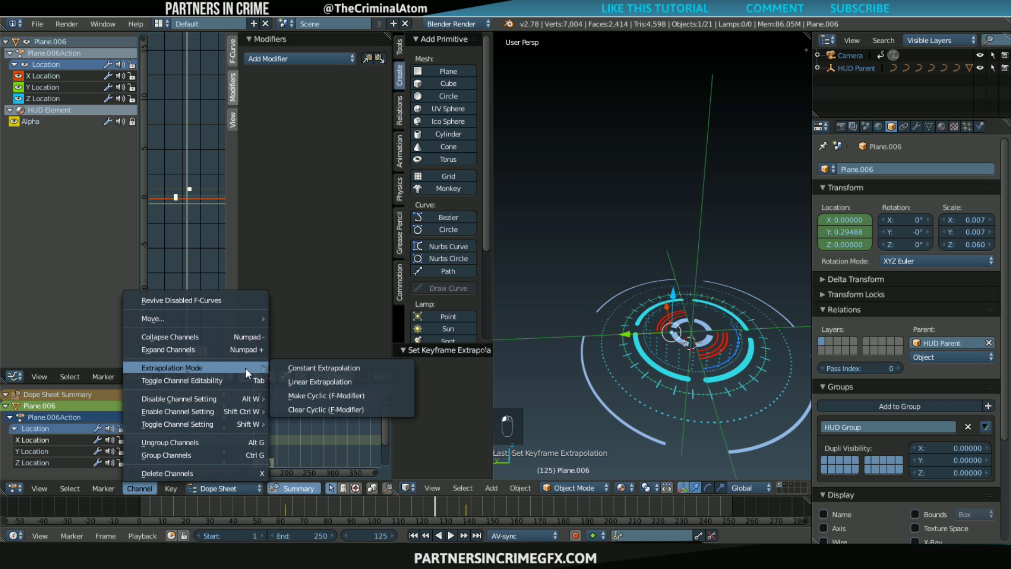
pyautogui.click(301, 379)
pyautogui.moveTo(377, 506); pyautogui.dragTo(242, 502)
pyautogui.hotkey('alt', 'a')
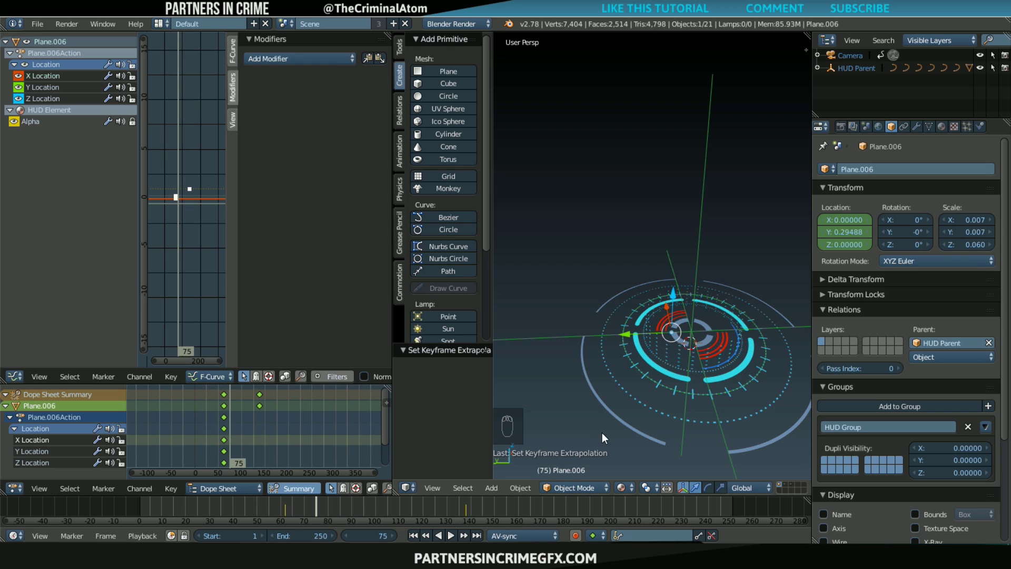
# - At frame 150, move the ring object about -1.137 along the global X axis and insert a Location keyframe
pyautogui.moveTo(330, 506); pyautogui.dragTo(492, 511)
pyautogui.click(374, 536)
pyautogui.write('150')
pyautogui.press('Return')
pyautogui.press('g')
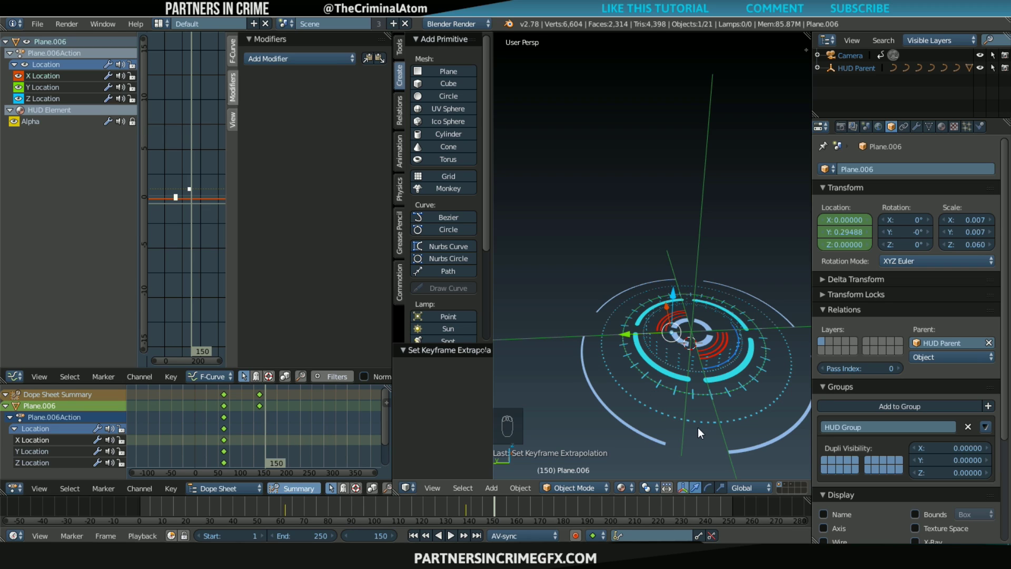
pyautogui.press('x')
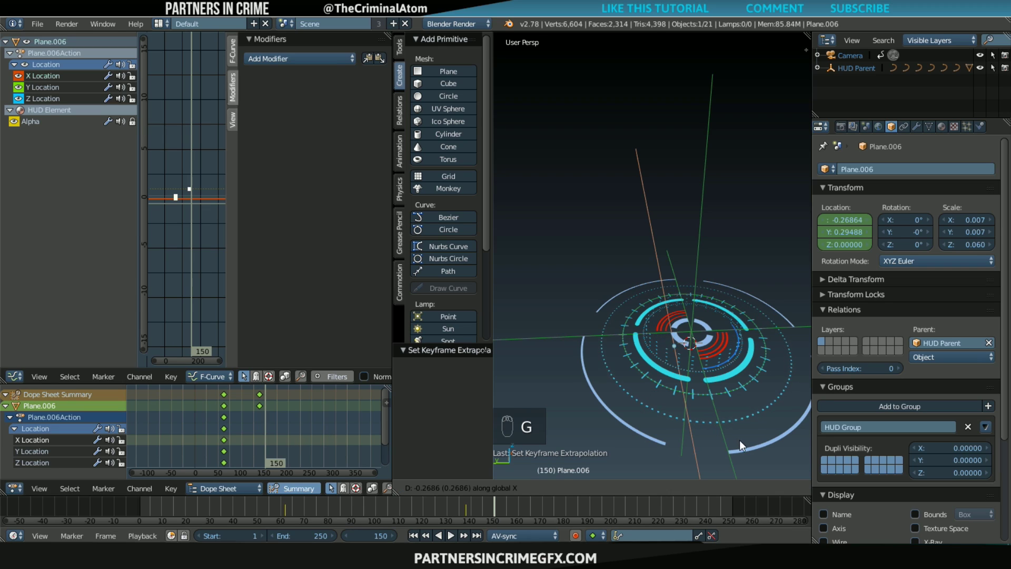
pyautogui.click(609, 466)
pyautogui.press('i')
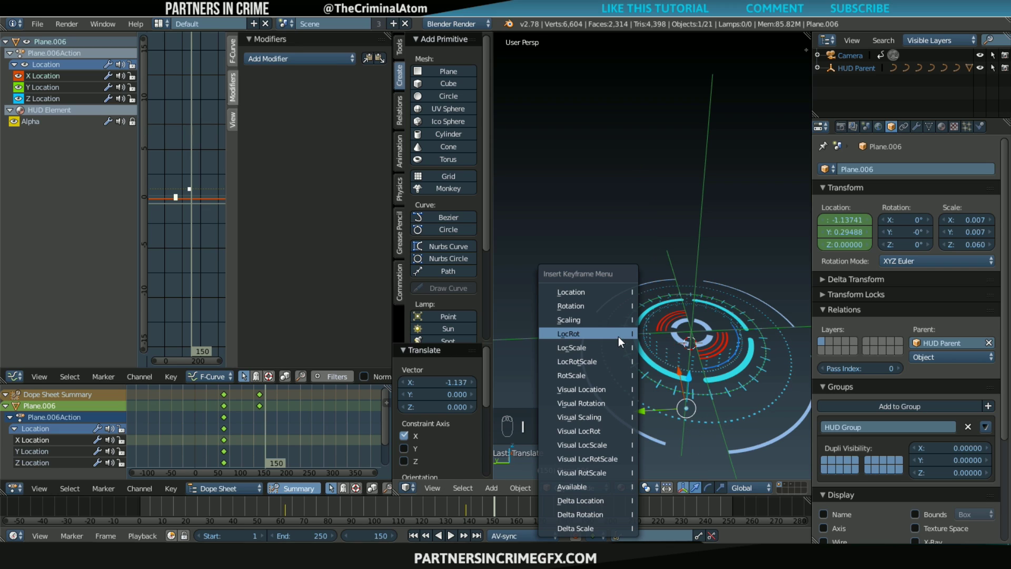
pyautogui.click(589, 290)
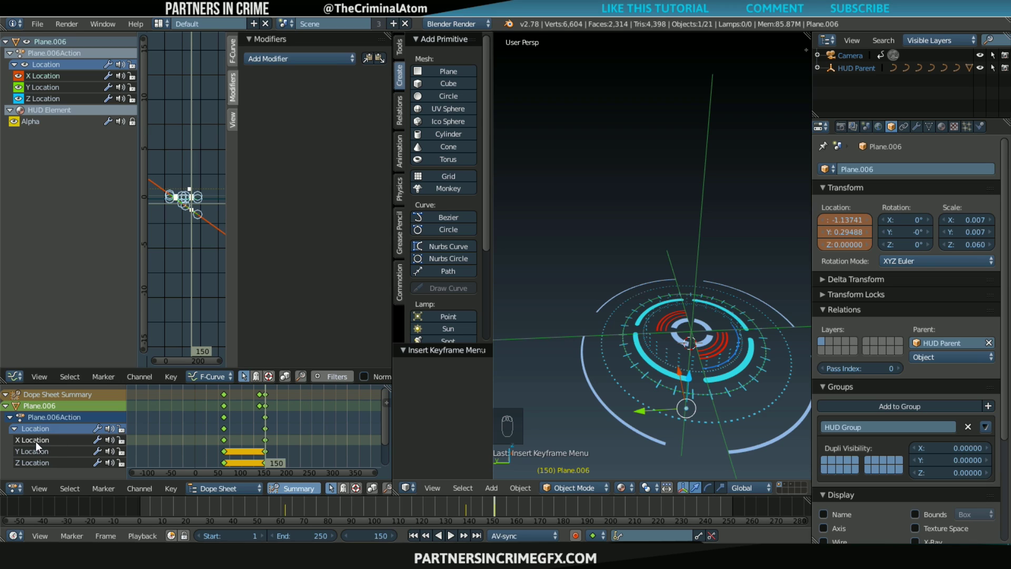
# - Set the keyed Location channel to Linear Extrapolation, play the animation to check the continuous motion and stop playback
pyautogui.click(138, 489)
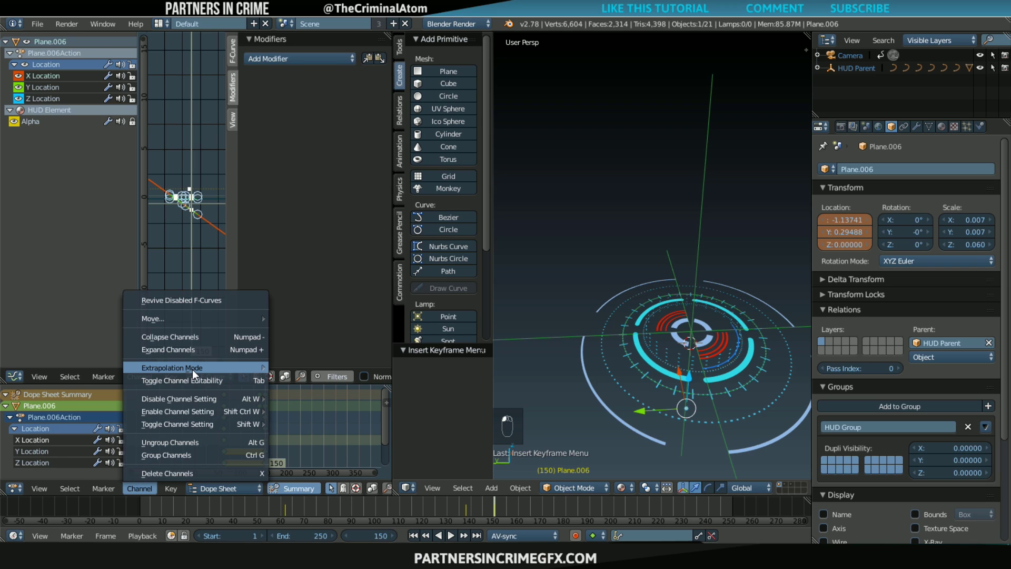
pyautogui.moveTo(192, 368)
pyautogui.click(318, 380)
pyautogui.moveTo(318, 508)
pyautogui.mouseDown()
pyautogui.moveTo(596, 517)
pyautogui.moveTo(337, 508)
pyautogui.mouseUp()
pyautogui.hotkey('alt', 'a')
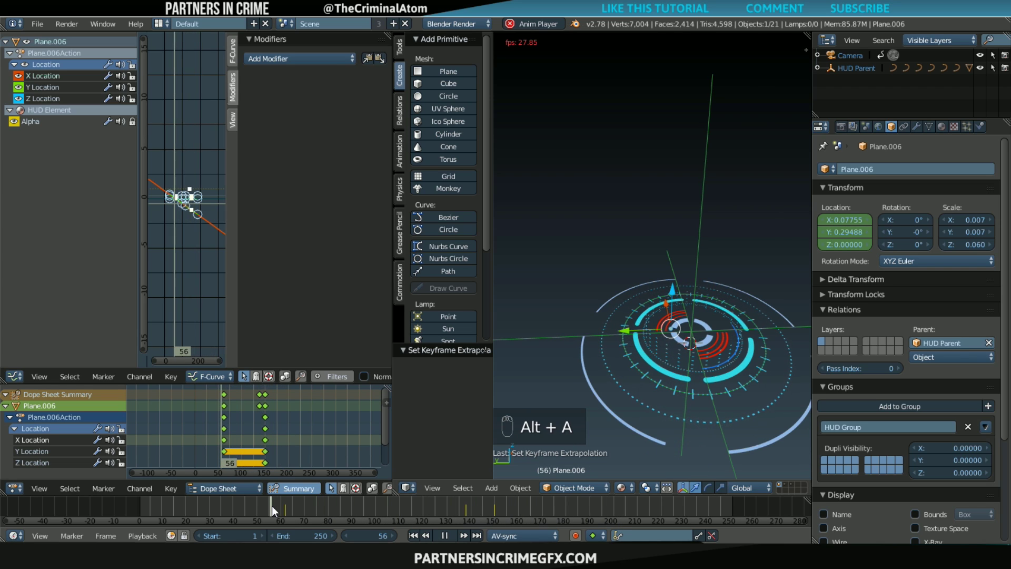
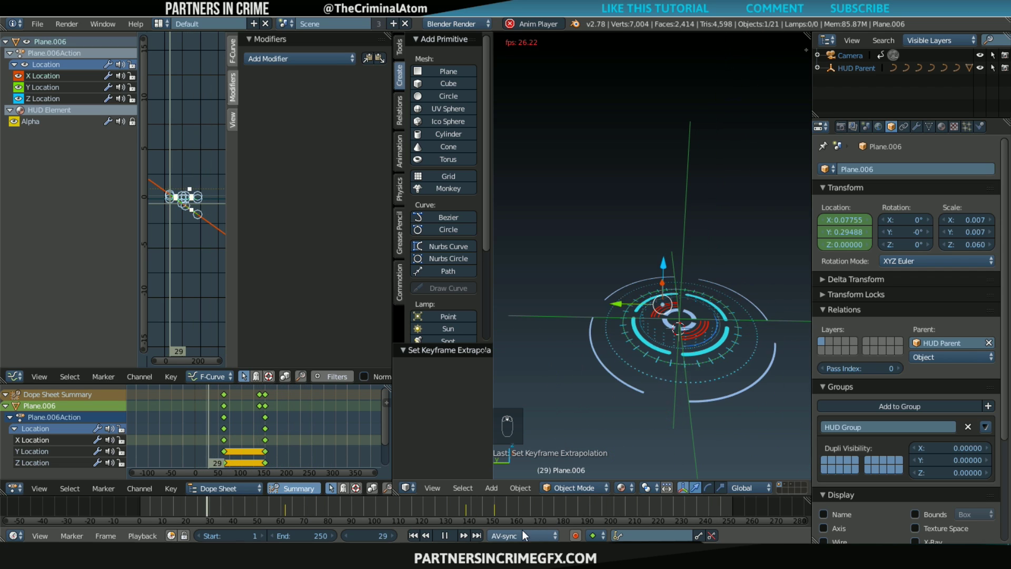
pyautogui.click(454, 534)
# - Select the segmented inner ring (Plane.003) and keyframe its Screw modifier angle at frame 64
pyautogui.scroll(5, 664, 412)
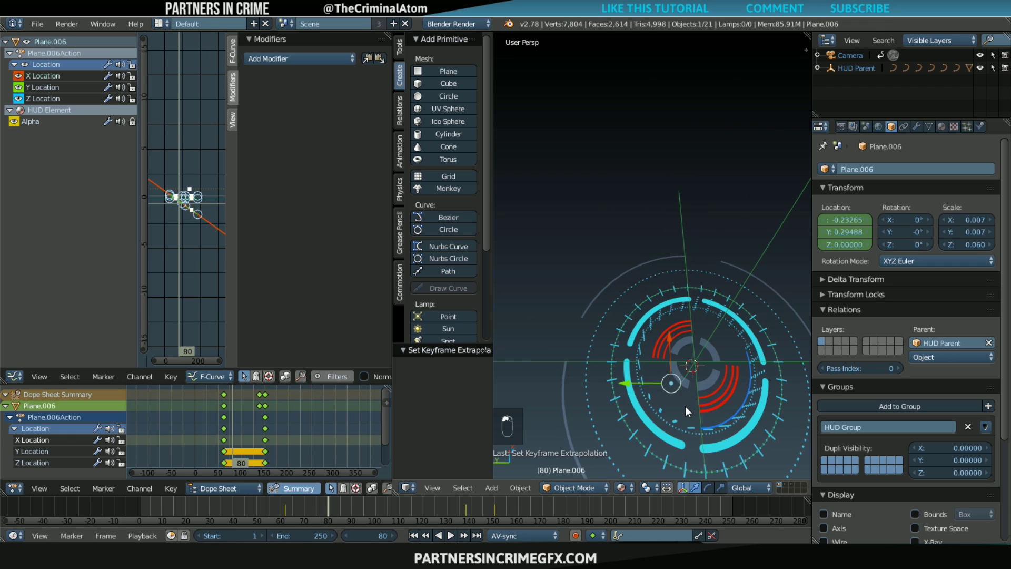
pyautogui.rightClick(681, 352)
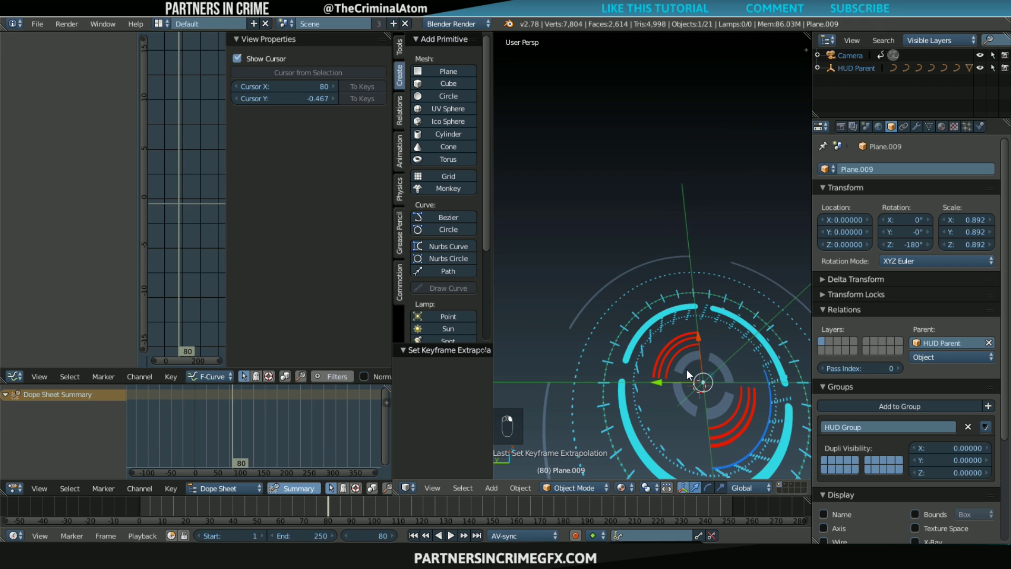
pyautogui.scroll(-2, 685, 368)
pyautogui.rightClick(674, 363)
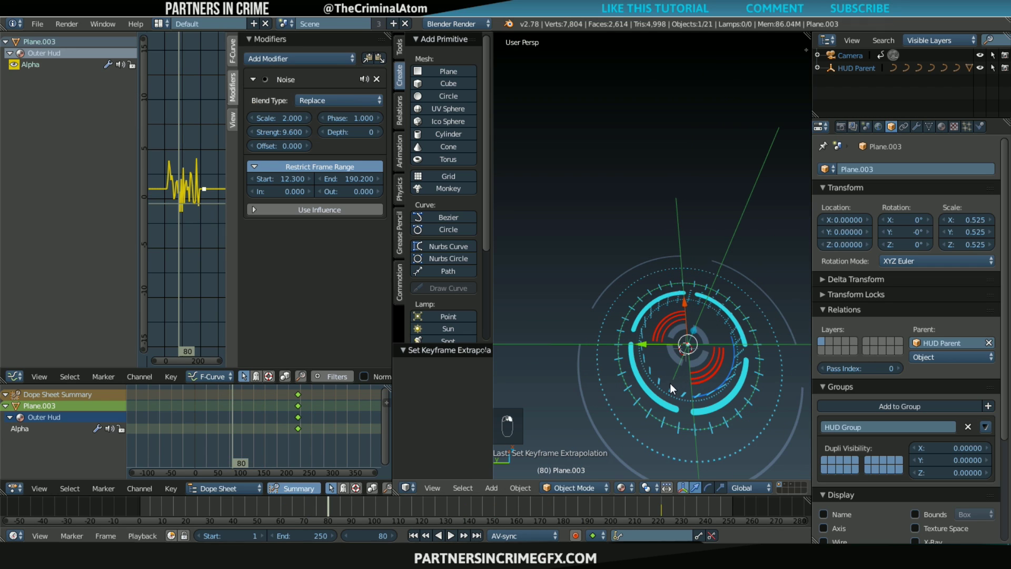
pyautogui.moveTo(215, 512); pyautogui.dragTo(289, 525)
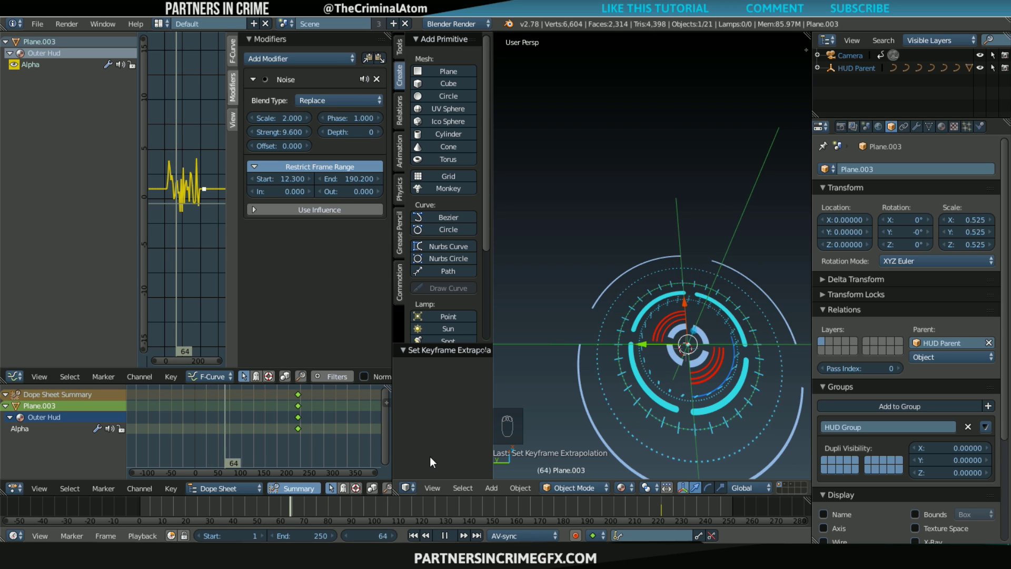
pyautogui.click(917, 127)
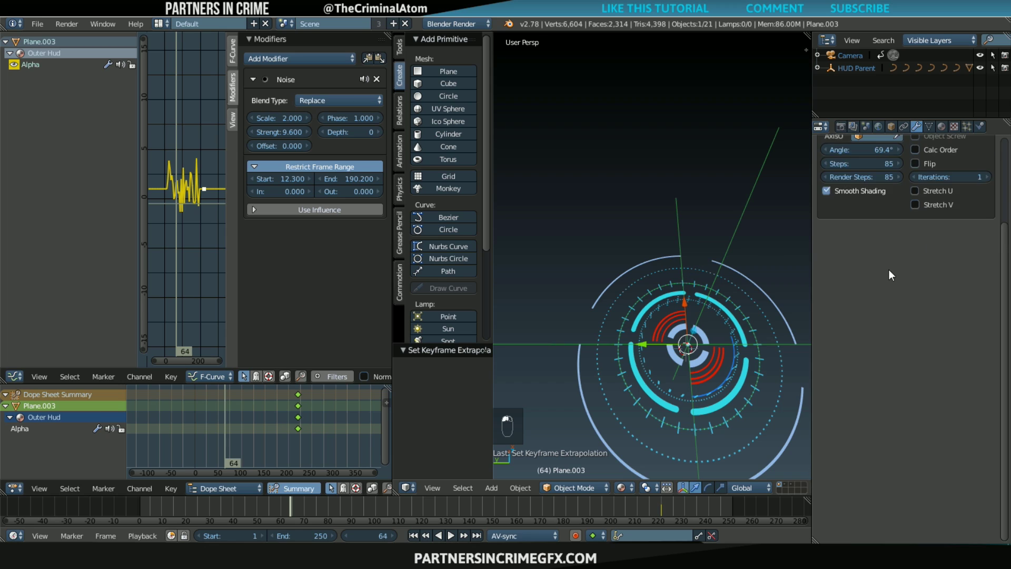
pyautogui.scroll(5, 889, 269)
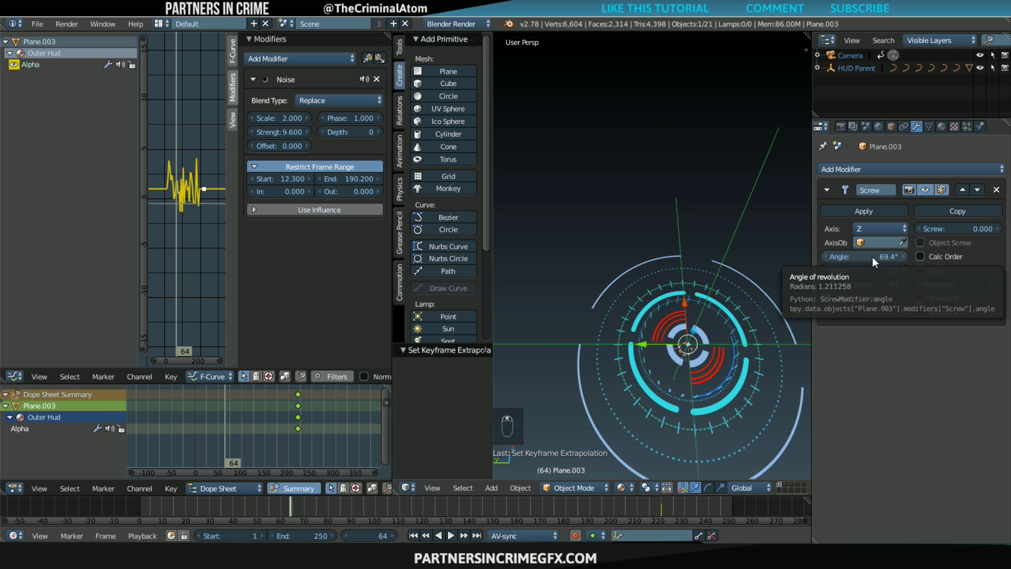
pyautogui.press('i')
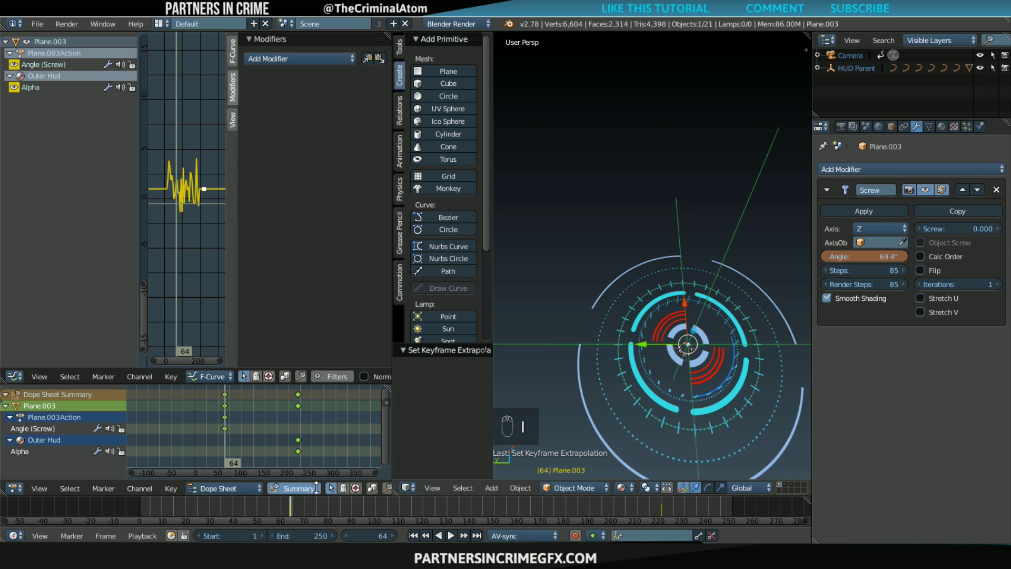
# - At frame 40, set the Screw angle to 0°, keyframe it and play the animation from just before that frame
pyautogui.moveTo(282, 505); pyautogui.dragTo(232, 507)
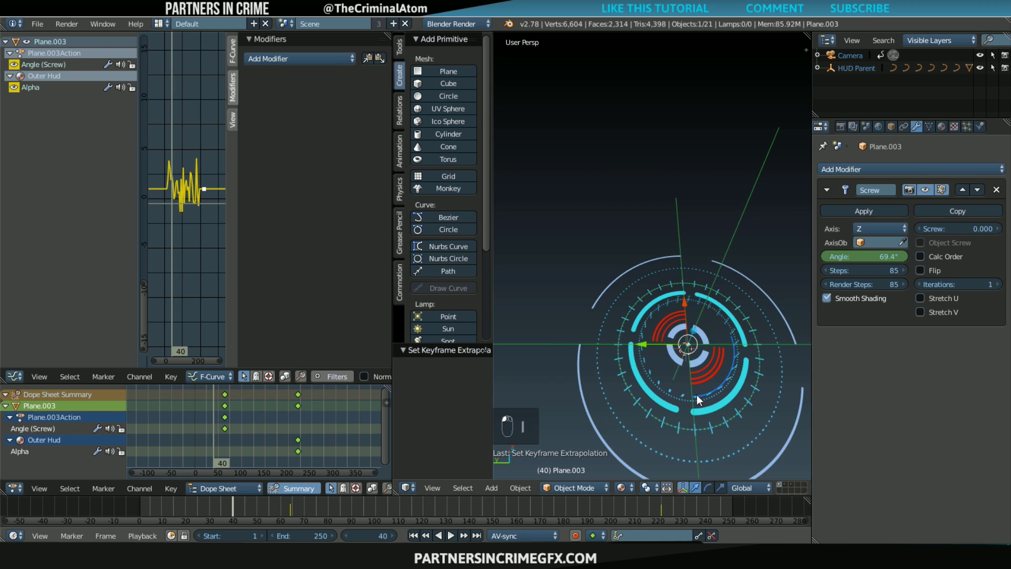
pyautogui.moveTo(895, 258); pyautogui.dragTo(845, 258)
pyautogui.press('i')
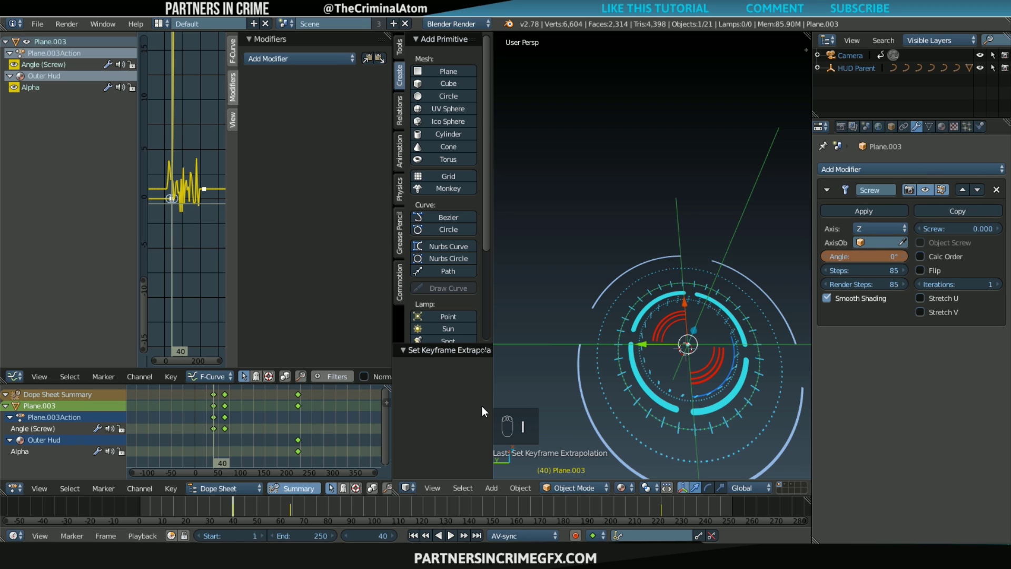
pyautogui.hotkey('alt', 'a')
pyautogui.click(223, 506)
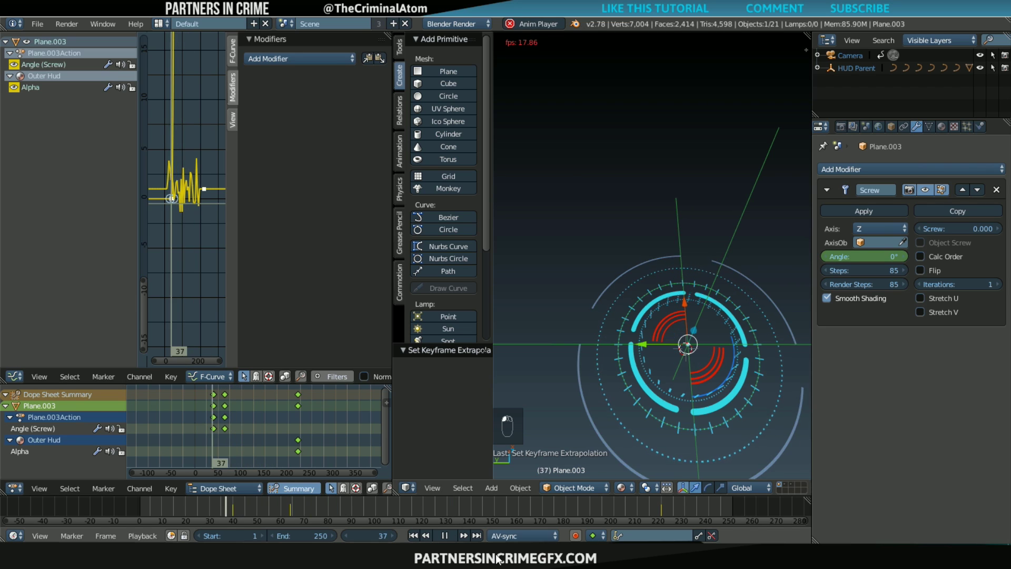
pyautogui.hotkey('alt', 'a')
# - Keyframe the Screw angle at frame 61 and shift the keyframe at frame 64 forward by about 17 frames
pyautogui.click(282, 507)
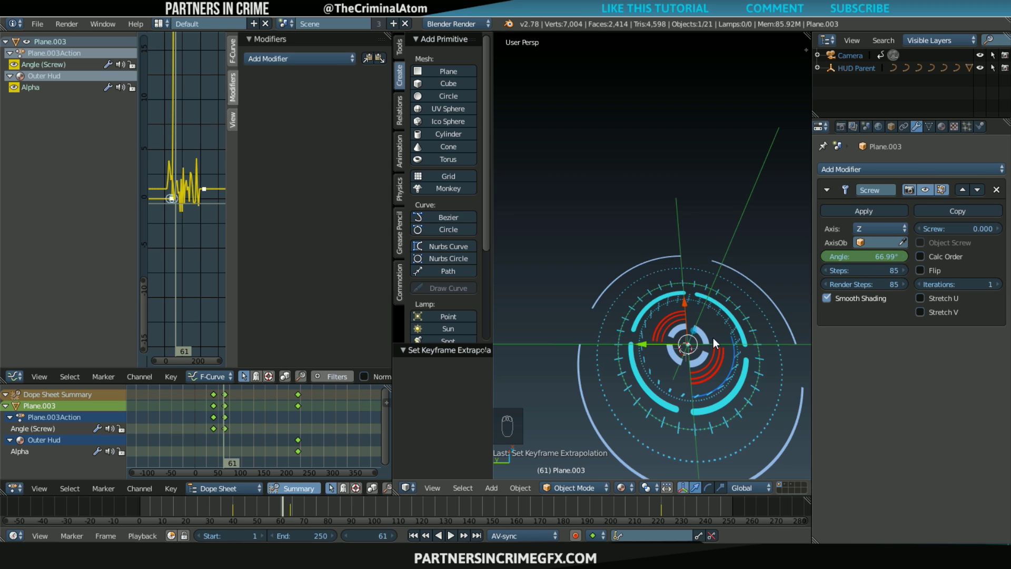
pyautogui.press('i')
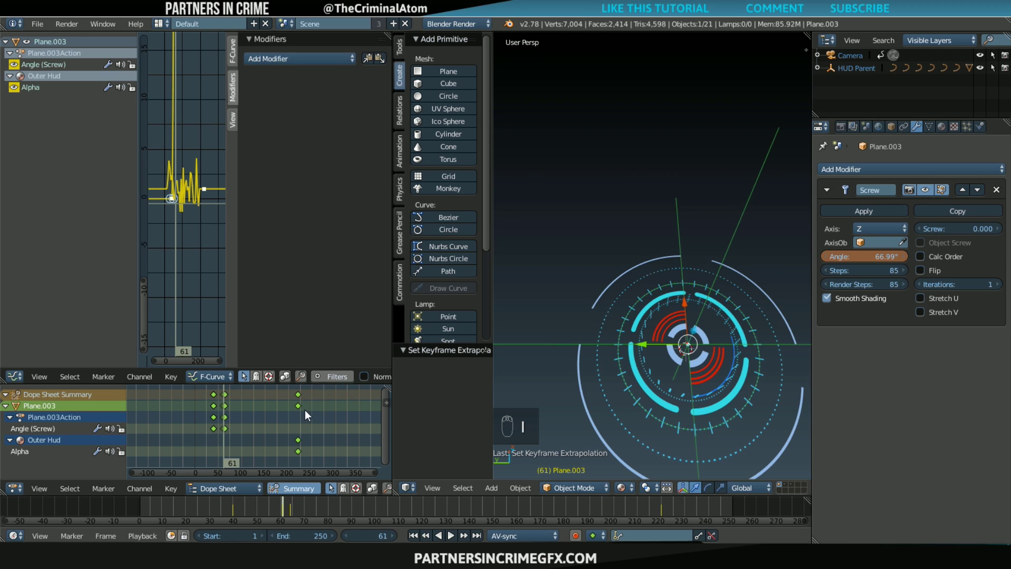
pyautogui.press('Home')
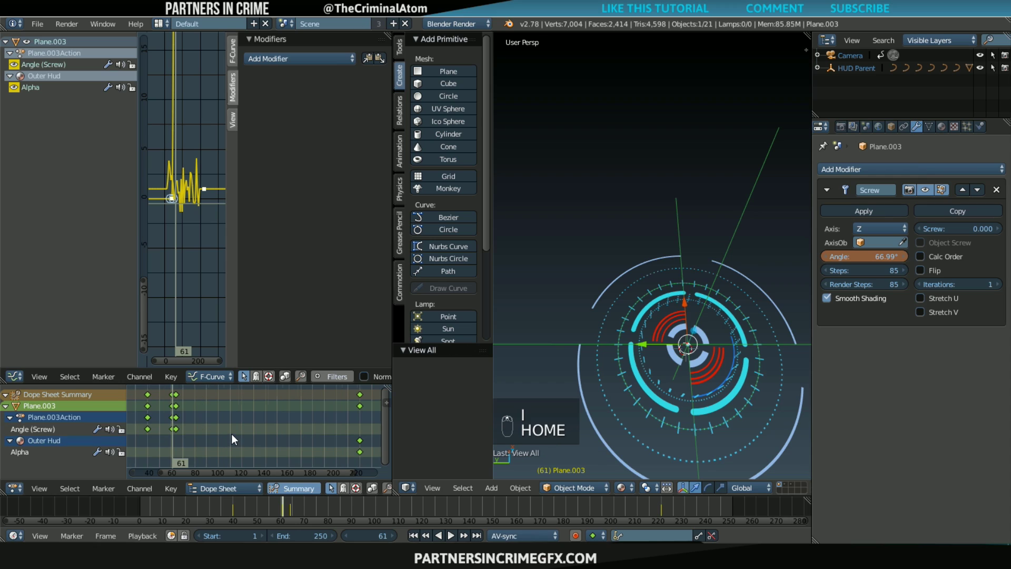
pyautogui.moveTo(191, 425); pyautogui.dragTo(299, 416, button='middle')
pyautogui.scroll(3, 299, 416)
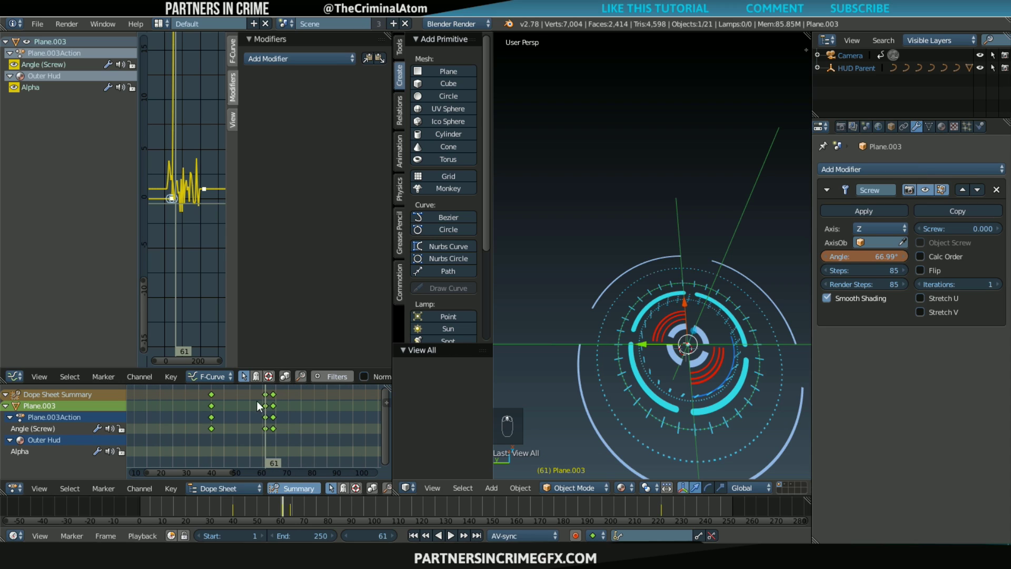
pyautogui.click(274, 404)
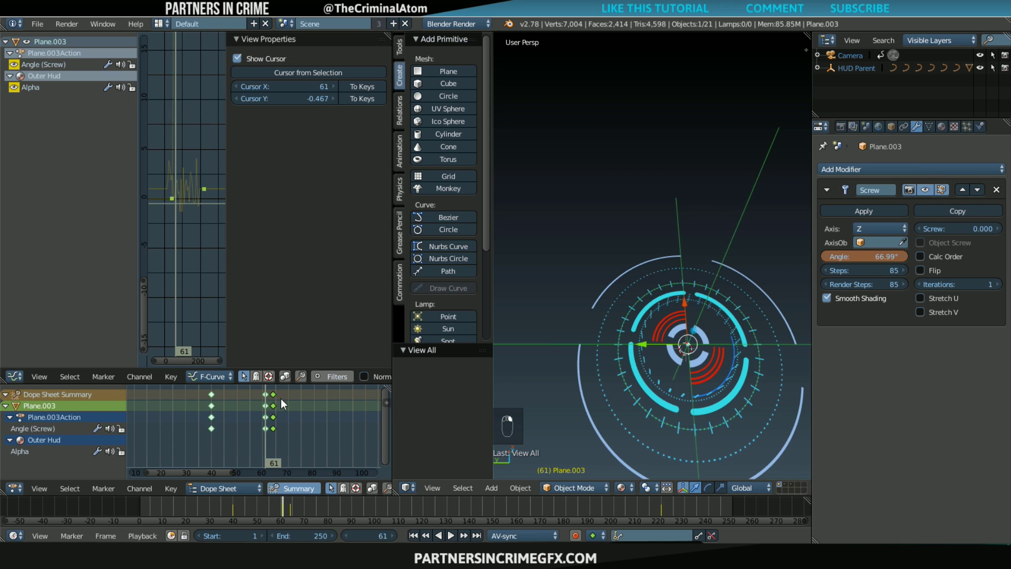
pyautogui.press('g')
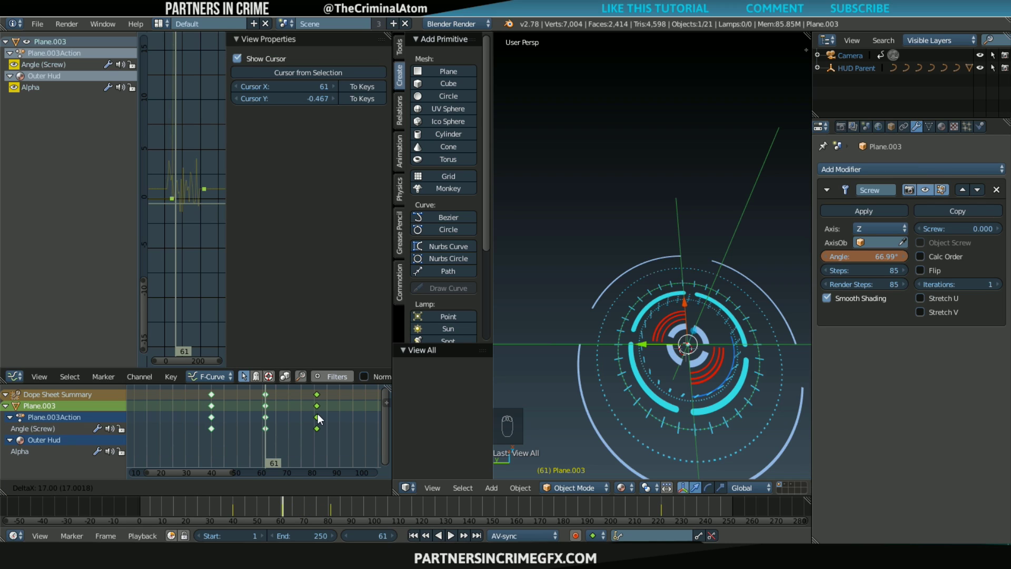
pyautogui.click(318, 413)
# - Play the animation repeatedly from about frame 40 to check how the inner ring sweeps open
pyautogui.hotkey('alt', 'a')
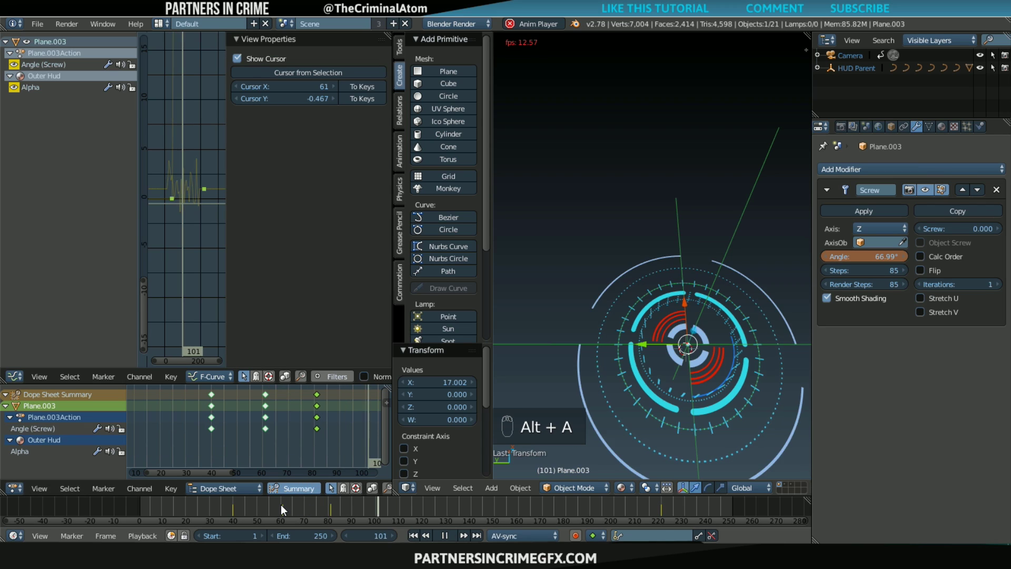
pyautogui.click(232, 505)
pyautogui.click(232, 506)
pyautogui.click(233, 506)
pyautogui.click(233, 506)
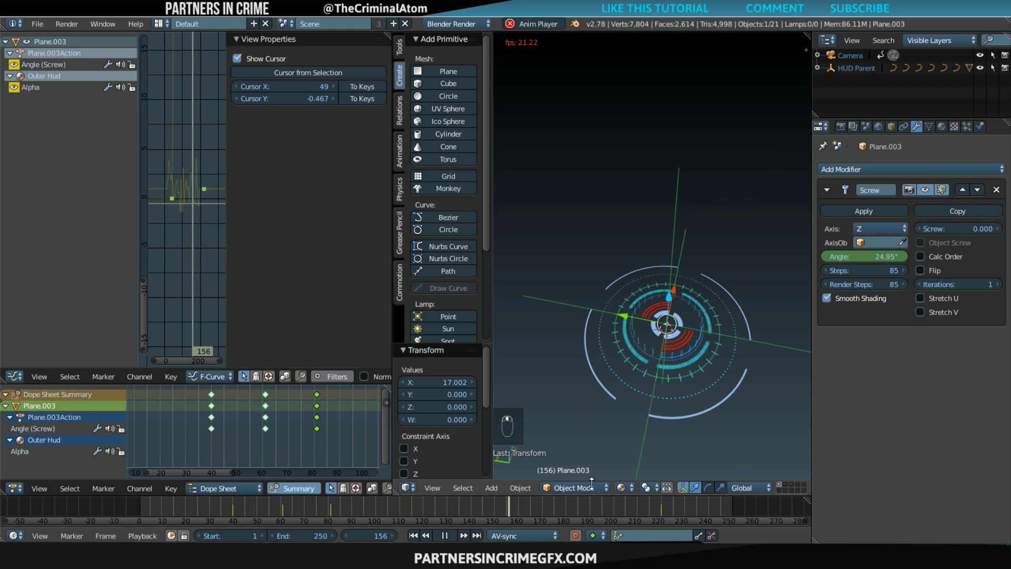
pyautogui.click(284, 504)
# - Insert a Rotation keyframe for the inner ring at frame 82 and go back to frame 60
pyautogui.moveTo(284, 504); pyautogui.dragTo(333, 511)
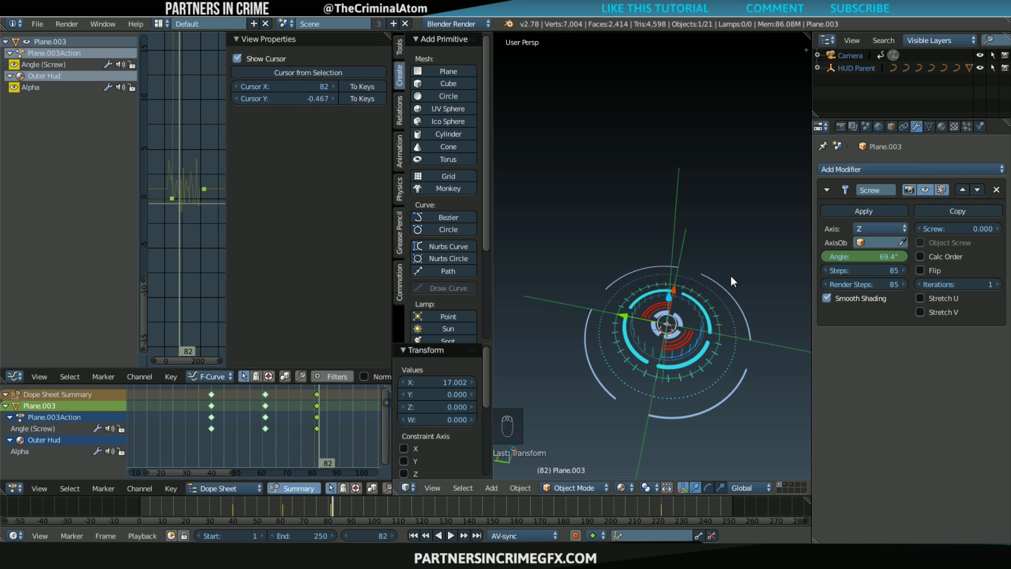
pyautogui.press('i')
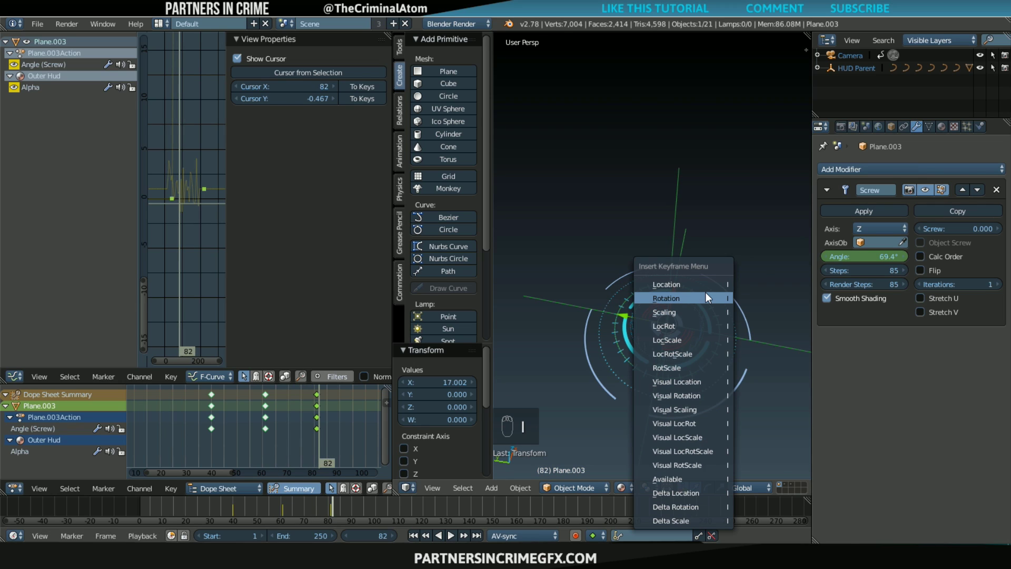
pyautogui.click(705, 298)
pyautogui.moveTo(277, 502)
pyautogui.mouseDown()
pyautogui.moveTo(263, 501)
pyautogui.moveTo(281, 506)
pyautogui.mouseUp()
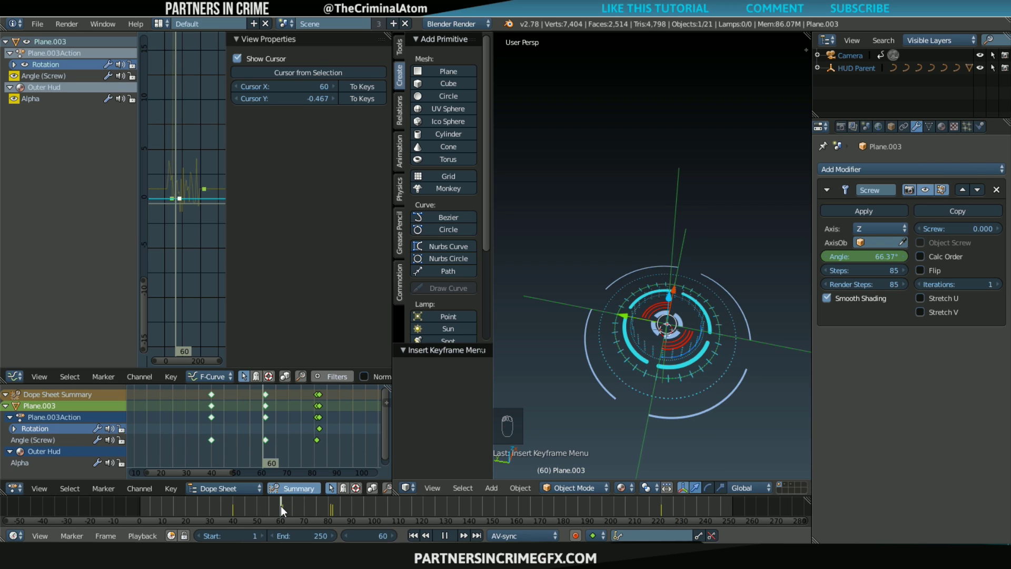
# - At frame 38, rotate the inner ring about -33.5° around the global Z axis and insert a Rotation keyframe
pyautogui.press('r')
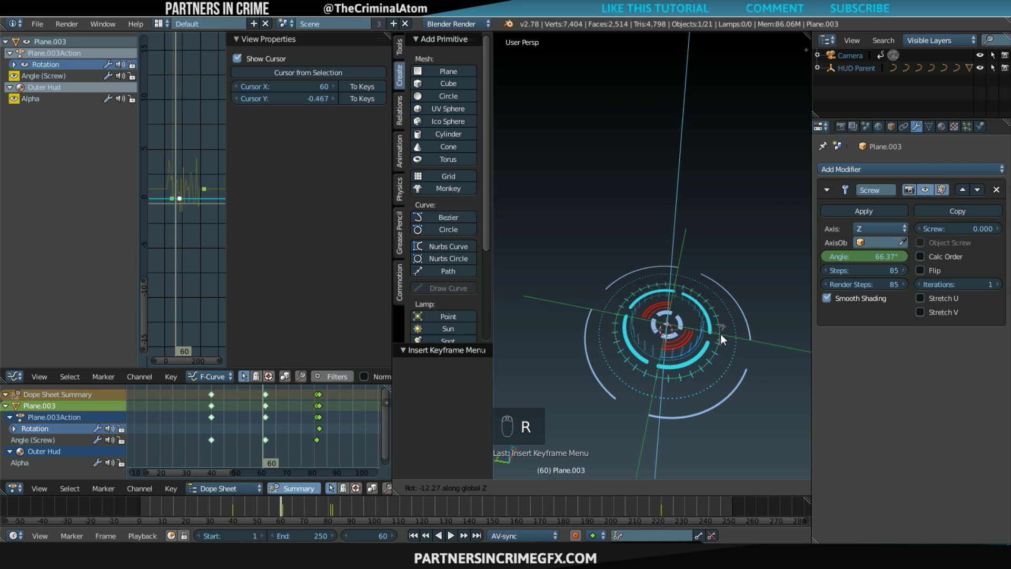
pyautogui.click(717, 337)
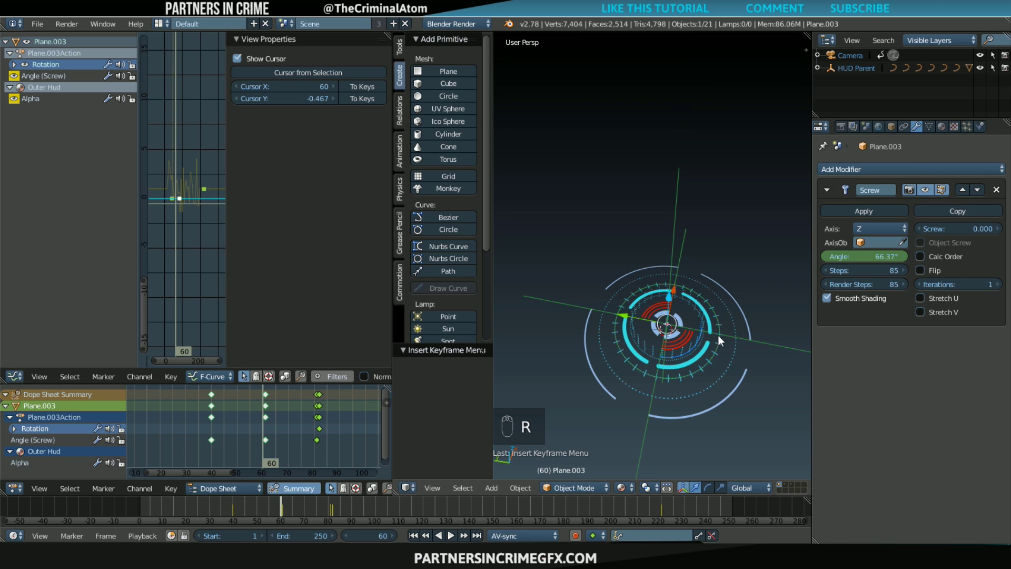
pyautogui.moveTo(236, 507); pyautogui.dragTo(228, 507)
pyautogui.press('r')
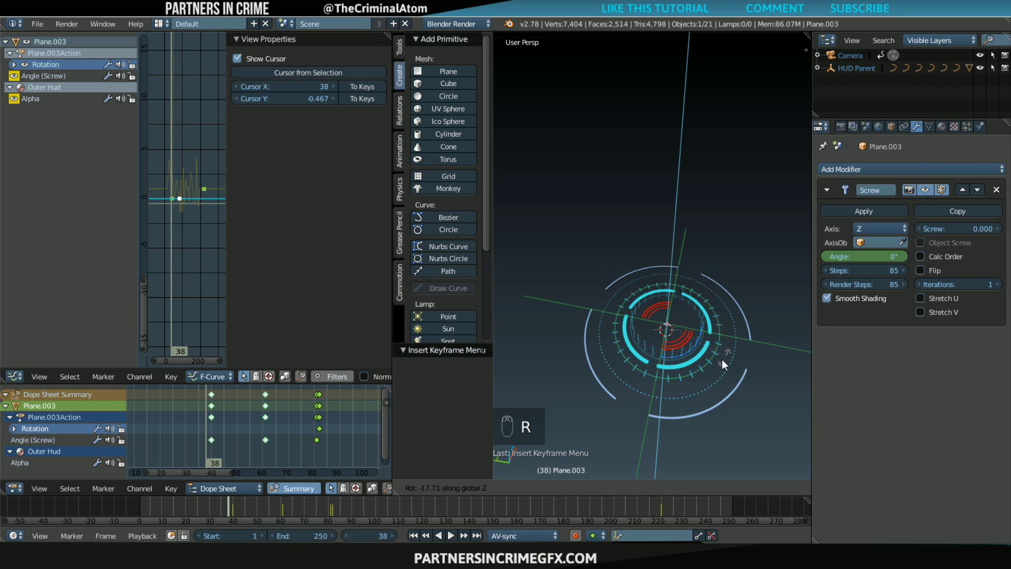
pyautogui.click(711, 363)
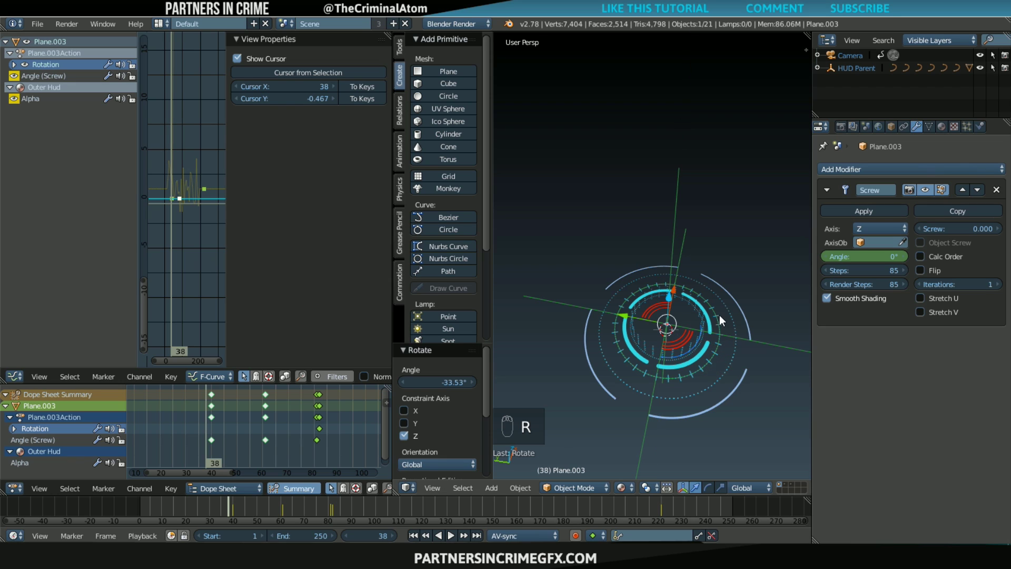
pyautogui.press('i')
pyautogui.click(724, 278)
# - Play the animation repeatedly from about frame 36 to check the inner ring's rotation, and stop playback
pyautogui.hotkey('alt', 'a')
pyautogui.moveTo(286, 509); pyautogui.dragTo(223, 510)
pyautogui.hotkey('alt', 'a')
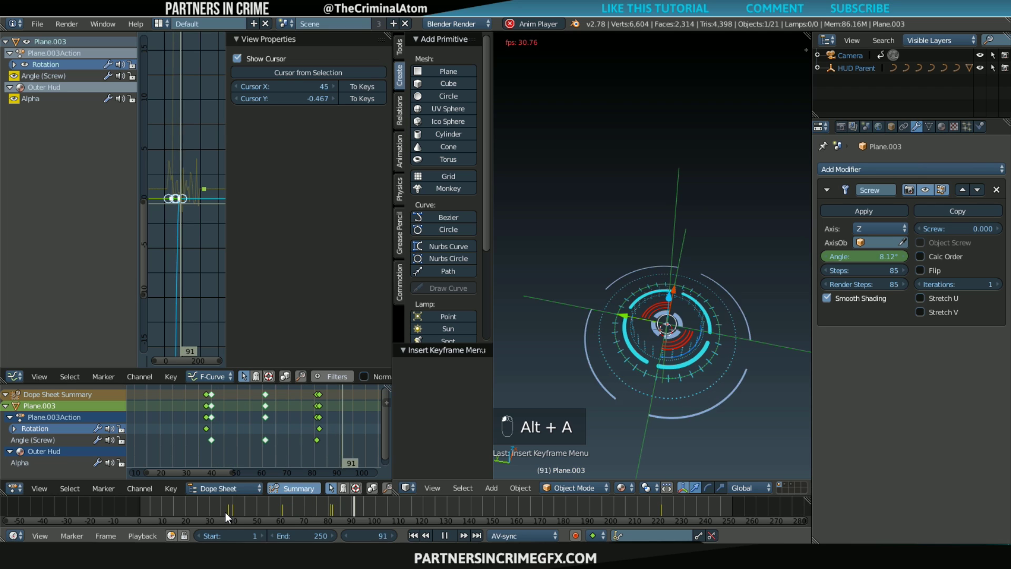
pyautogui.click(225, 512)
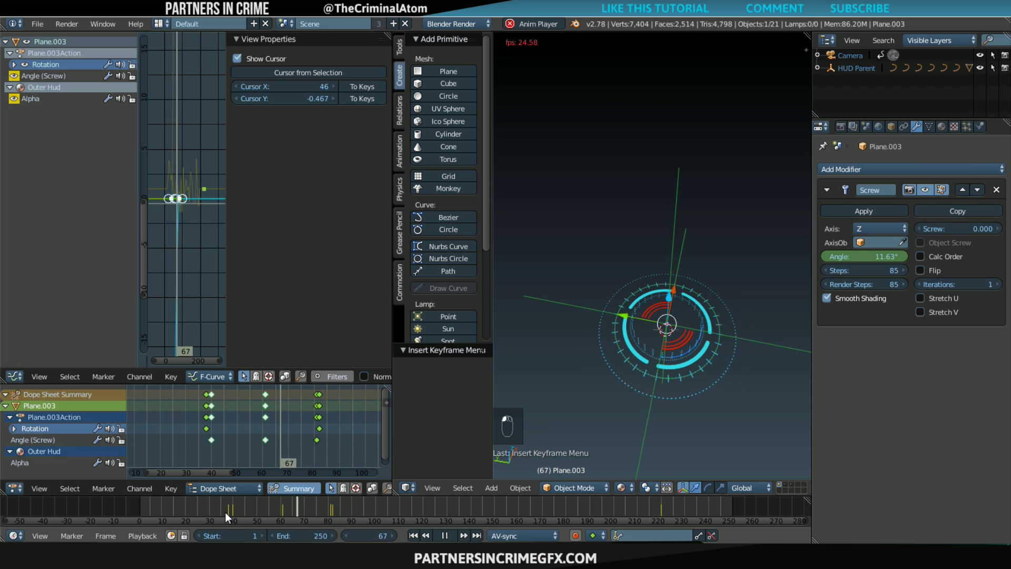
pyautogui.click(226, 512)
pyautogui.click(226, 511)
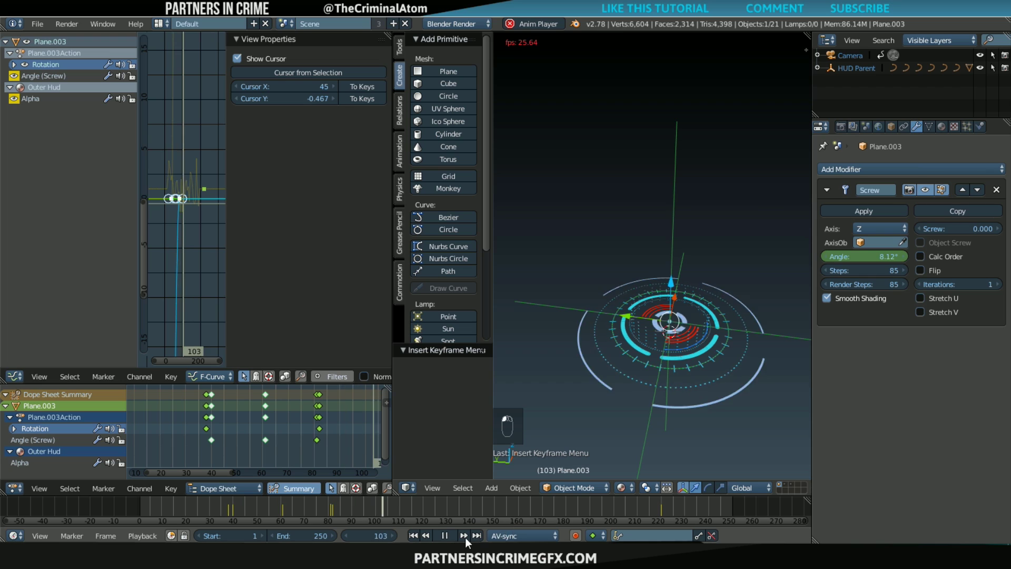
pyautogui.click(444, 535)
# - Select the outermost segmented ring at frame 84, hide it to identify it, and undo the hiding
pyautogui.rightClick(639, 371)
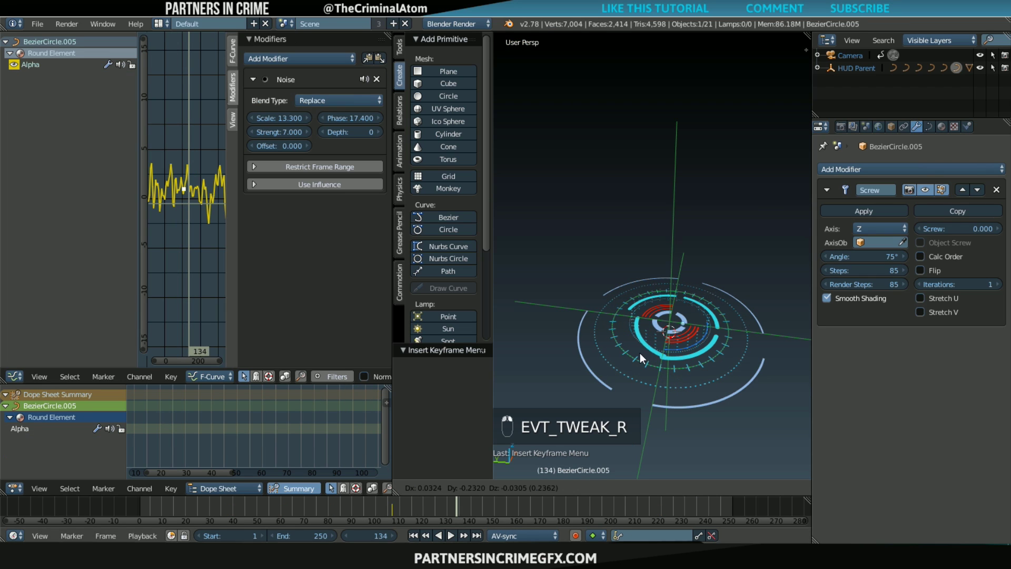
pyautogui.moveTo(694, 359)
pyautogui.mouseDown(button='middle')
pyautogui.moveTo(669, 386)
pyautogui.moveTo(619, 397)
pyautogui.moveTo(619, 372)
pyautogui.moveTo(660, 363)
pyautogui.moveTo(691, 375)
pyautogui.mouseUp(button='middle')
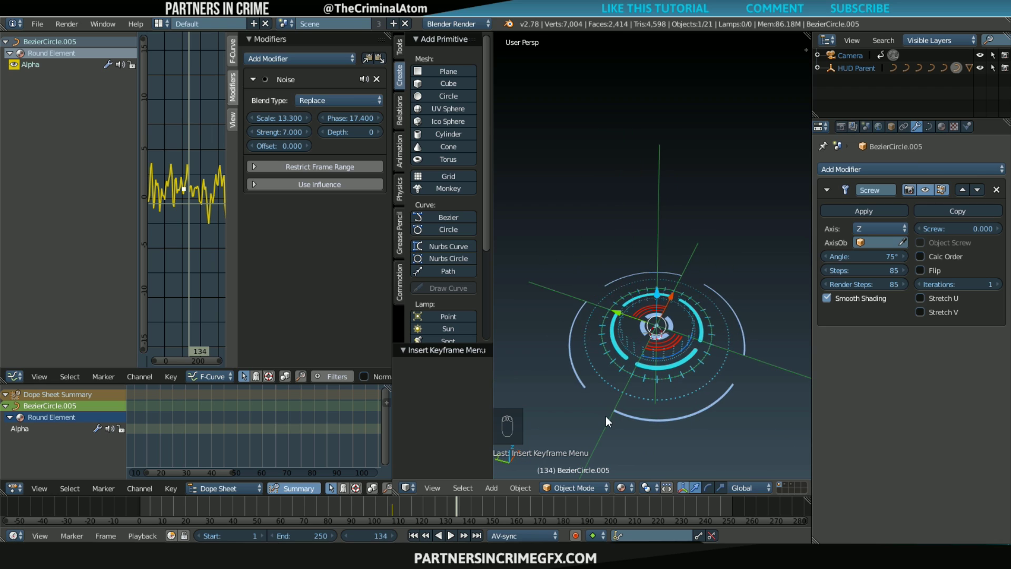
pyautogui.moveTo(296, 513); pyautogui.dragTo(357, 512)
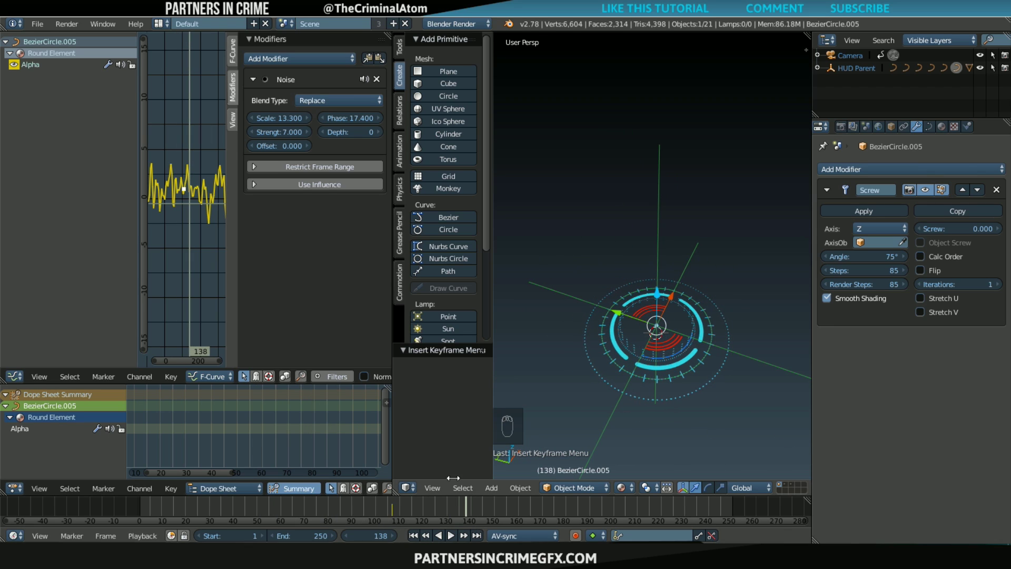
pyautogui.moveTo(343, 518)
pyautogui.mouseDown()
pyautogui.moveTo(371, 516)
pyautogui.moveTo(324, 512)
pyautogui.moveTo(337, 507)
pyautogui.mouseUp()
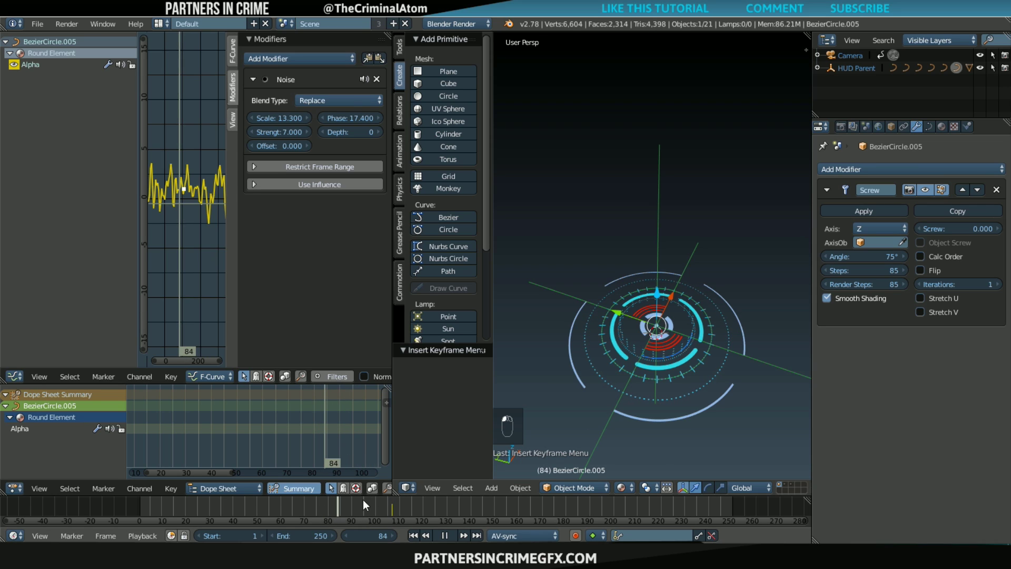
pyautogui.rightClick(579, 390)
pyautogui.press('h')
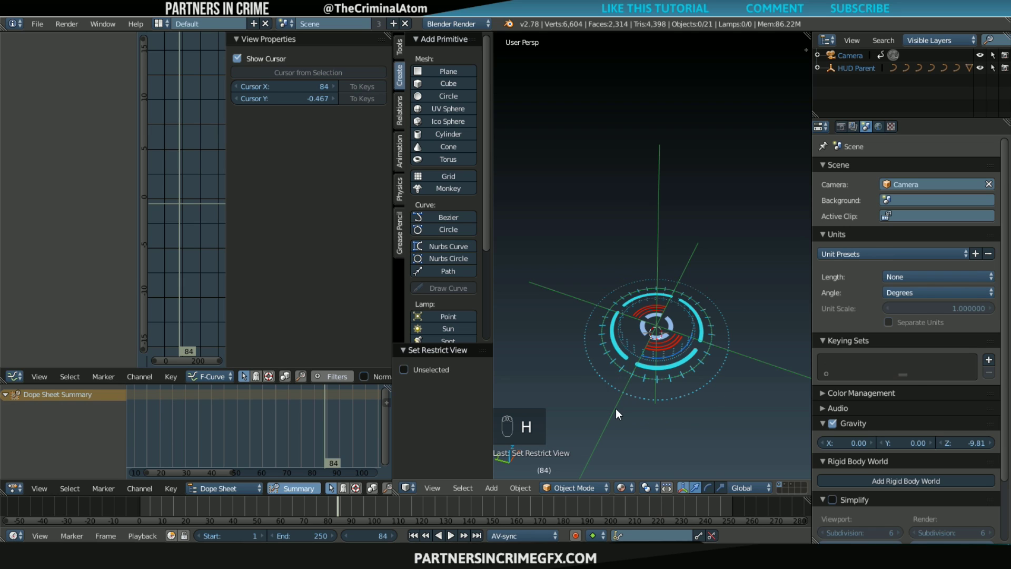
pyautogui.hotkey('ctrl', 'z')
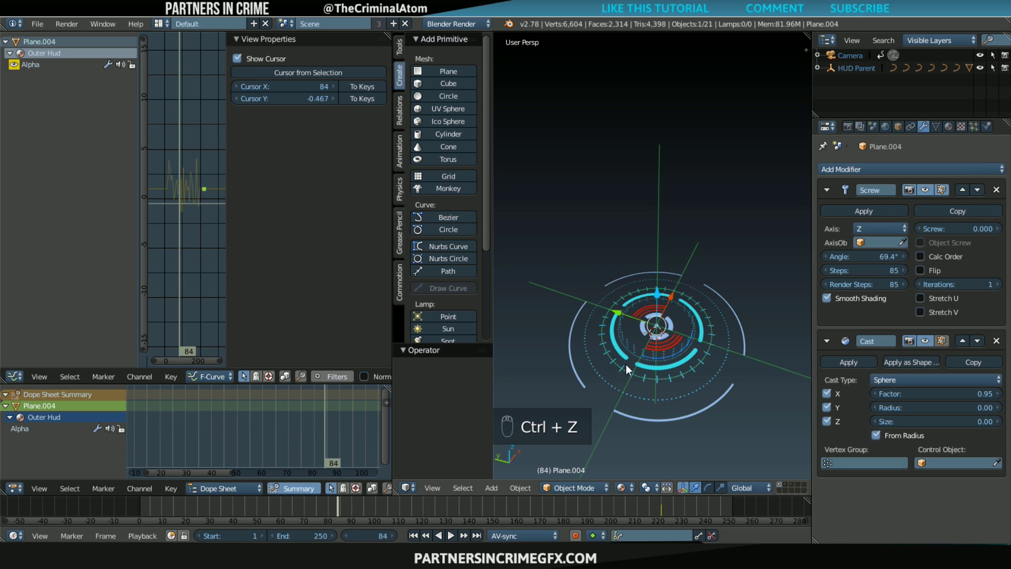
pyautogui.moveTo(248, 507); pyautogui.dragTo(220, 509)
pyautogui.press('g')
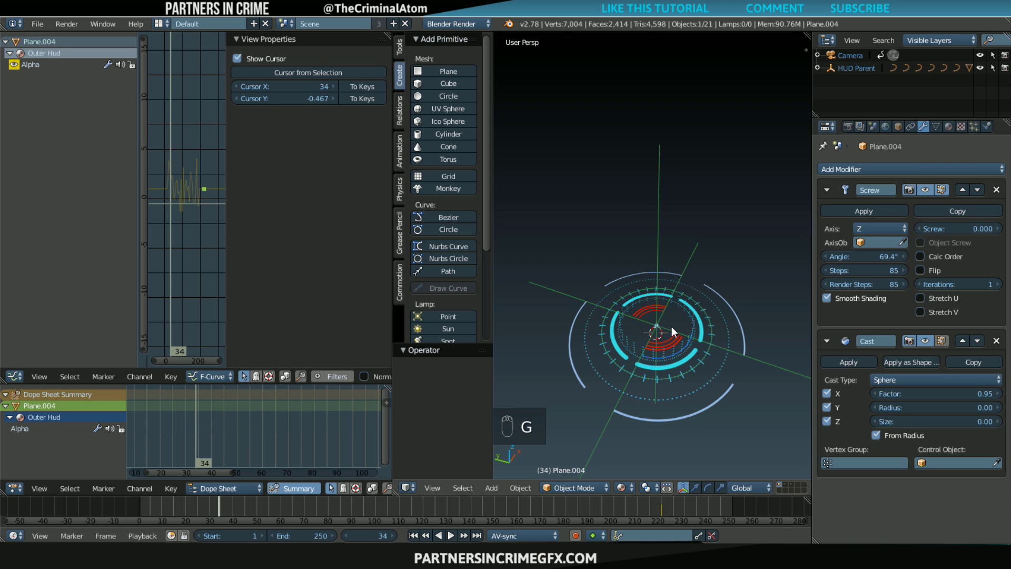
pyautogui.press('z')
pyautogui.click(673, 350)
pyautogui.press('g')
pyautogui.click(674, 356)
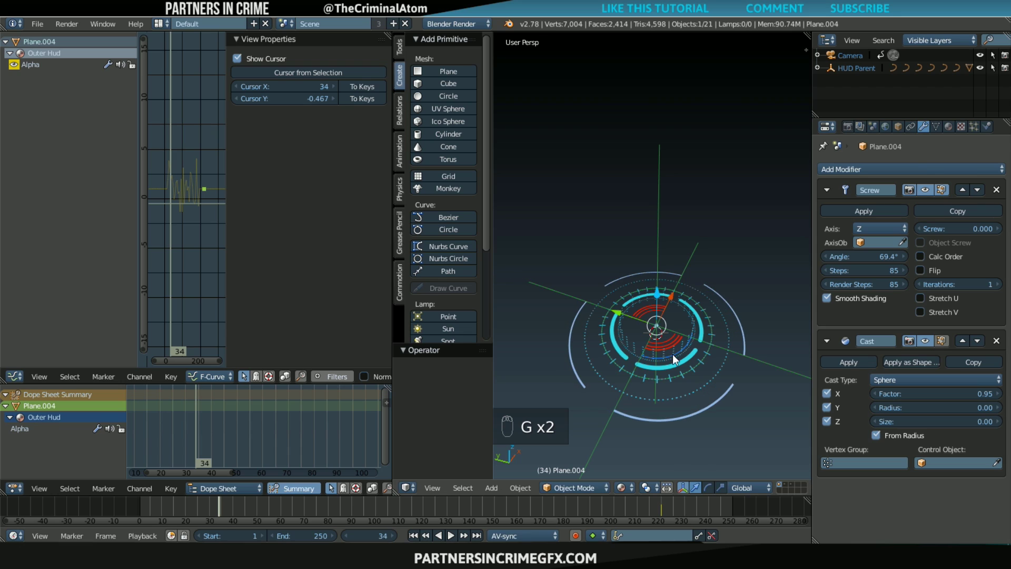
pyautogui.press('s')
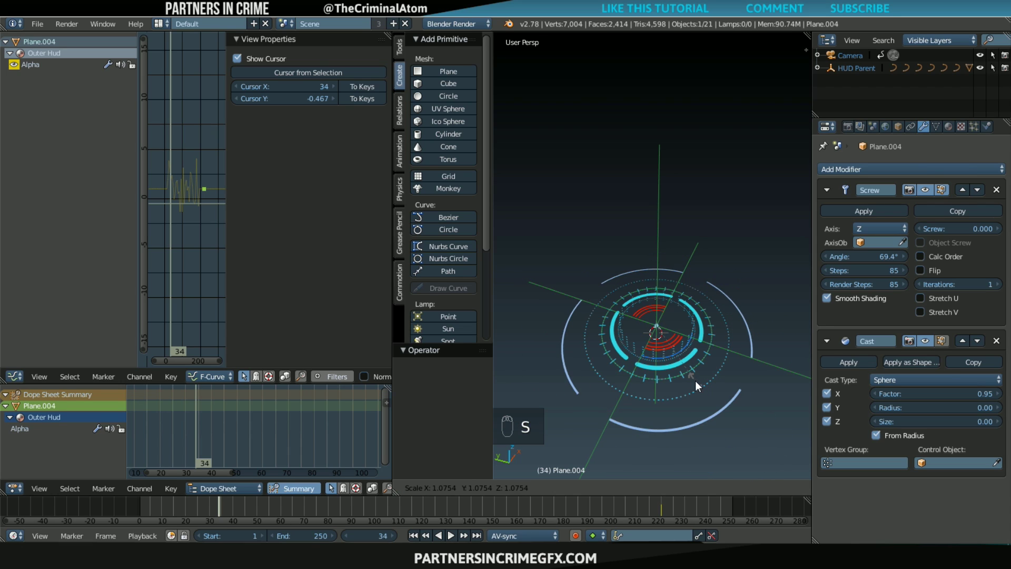
pyautogui.rightClick(705, 392)
# - Insert a Scaling keyframe for the outermost segmented ring at frame 53
pyautogui.moveTo(169, 511); pyautogui.dragTo(263, 521)
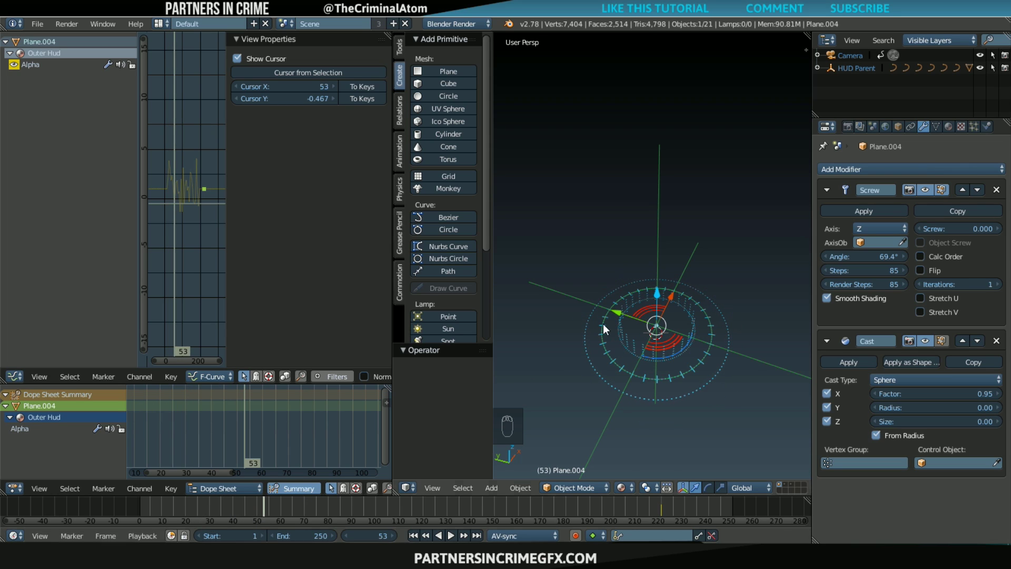
pyautogui.press('i')
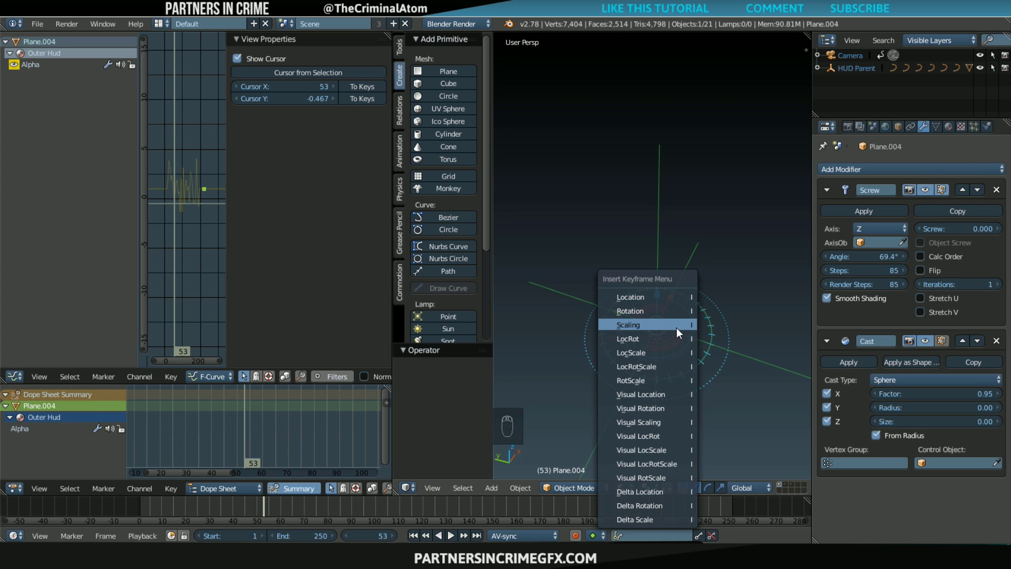
pyautogui.click(677, 328)
pyautogui.moveTo(223, 500); pyautogui.dragTo(191, 502)
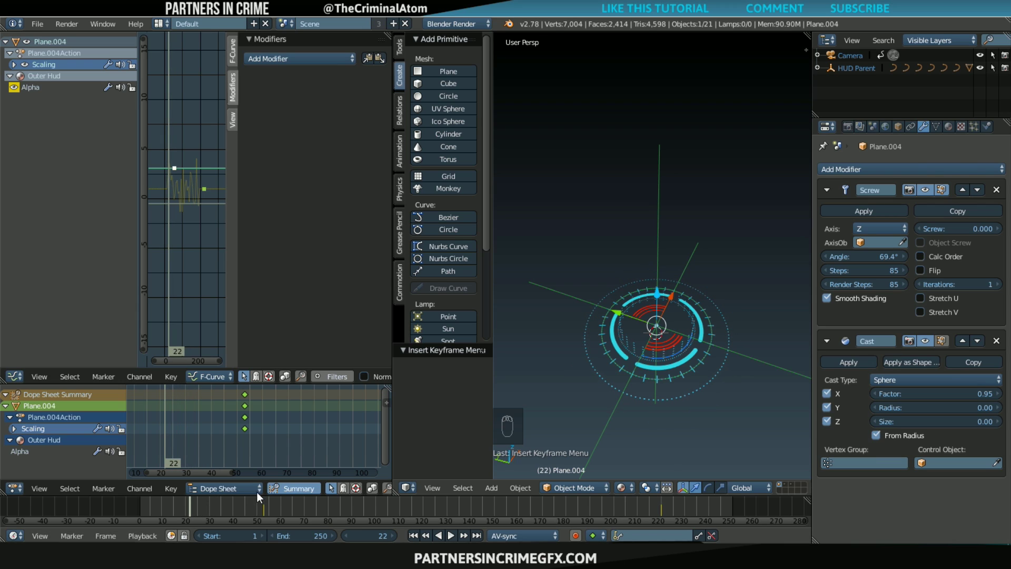
pyautogui.press('s')
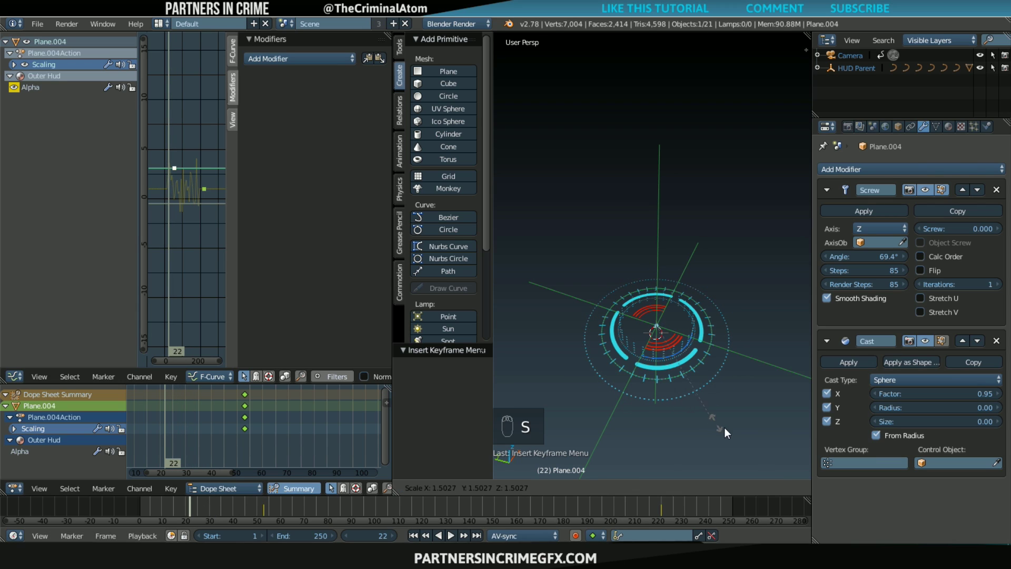
pyautogui.rightClick(749, 448)
# - At frame 26, scale the outermost ring up by about 1.636, insert a Scaling keyframe and play the animation
pyautogui.scroll(-4, 719, 388)
pyautogui.moveTo(198, 511); pyautogui.dragTo(203, 511)
pyautogui.press('s')
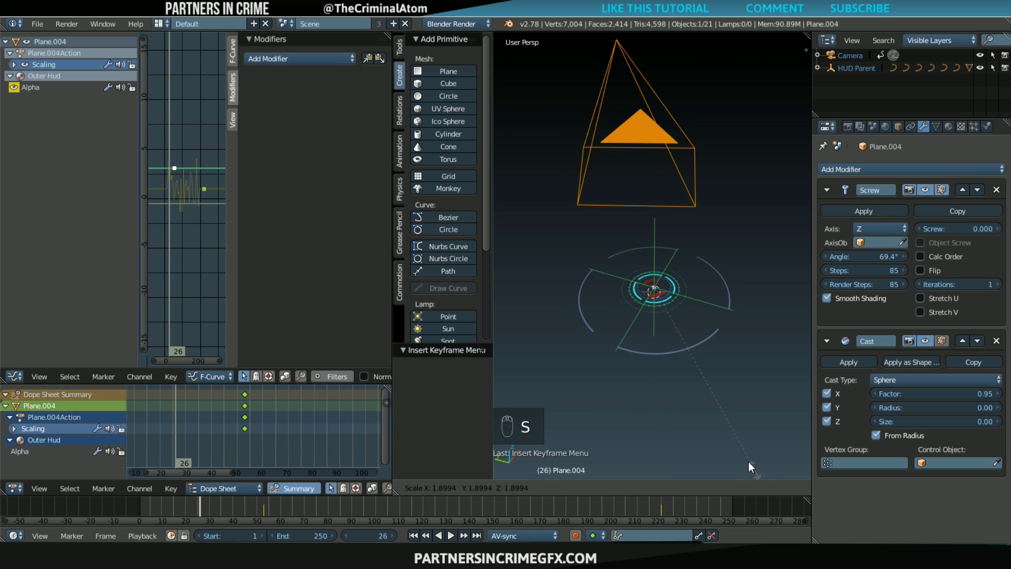
pyautogui.click(744, 447)
pyautogui.press('i')
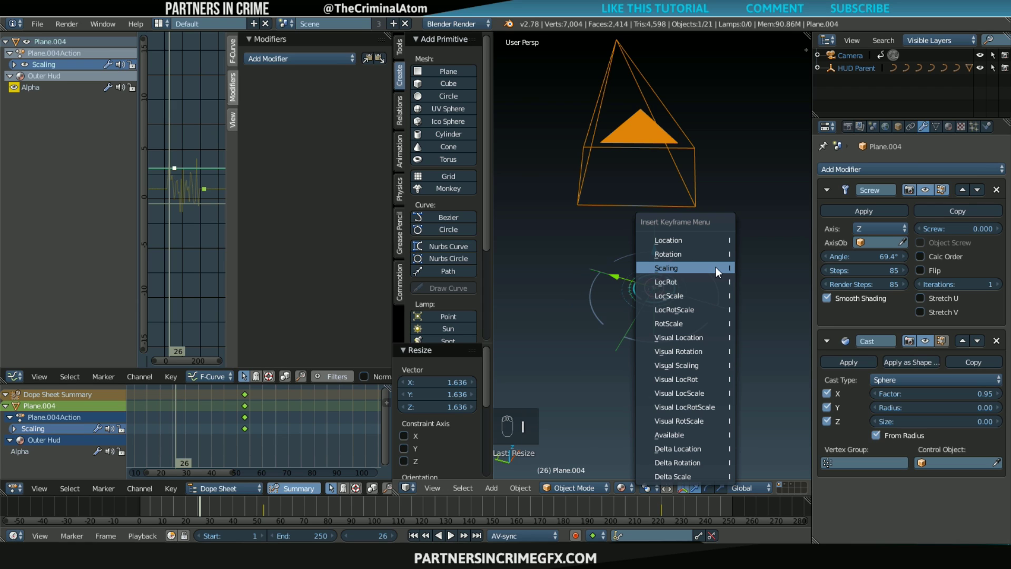
pyautogui.click(716, 267)
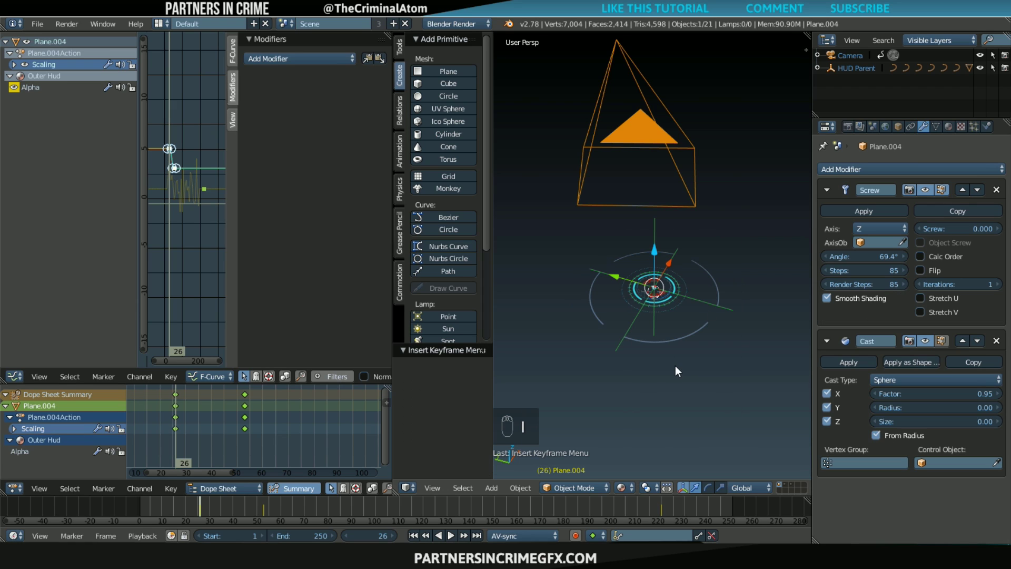
pyautogui.hotkey('alt', 'a')
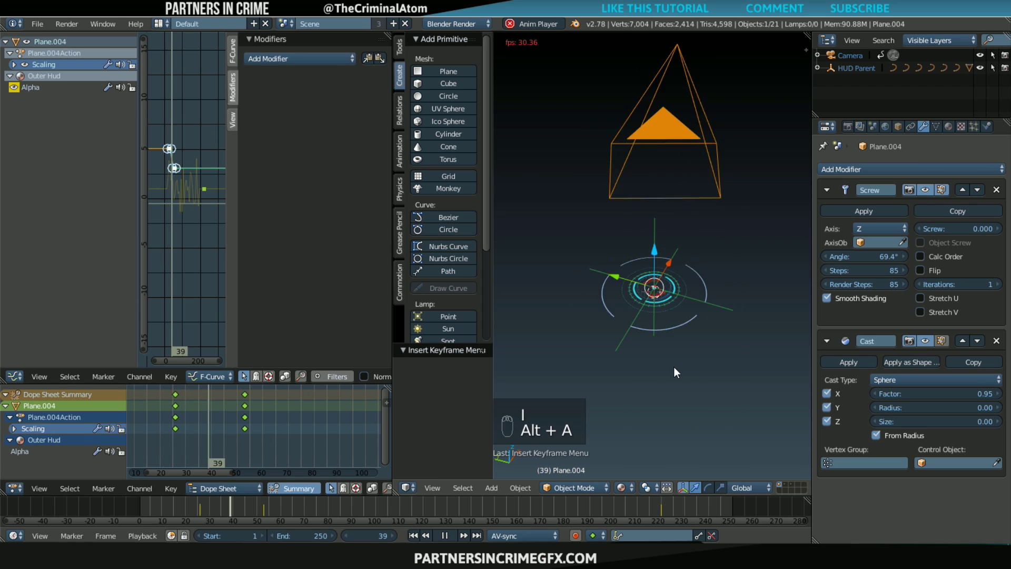
pyautogui.click(194, 505)
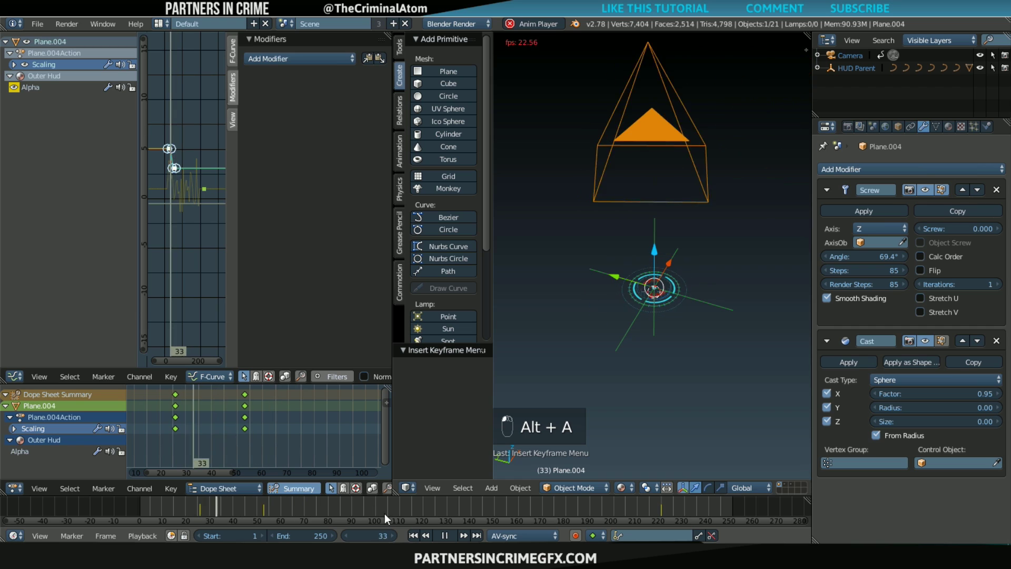
pyautogui.click(452, 535)
# - At frame 16, scale the outermost ring by about 0.632, insert a Scaling keyframe and play the animation
pyautogui.moveTo(219, 508); pyautogui.dragTo(176, 510)
pyautogui.press('s')
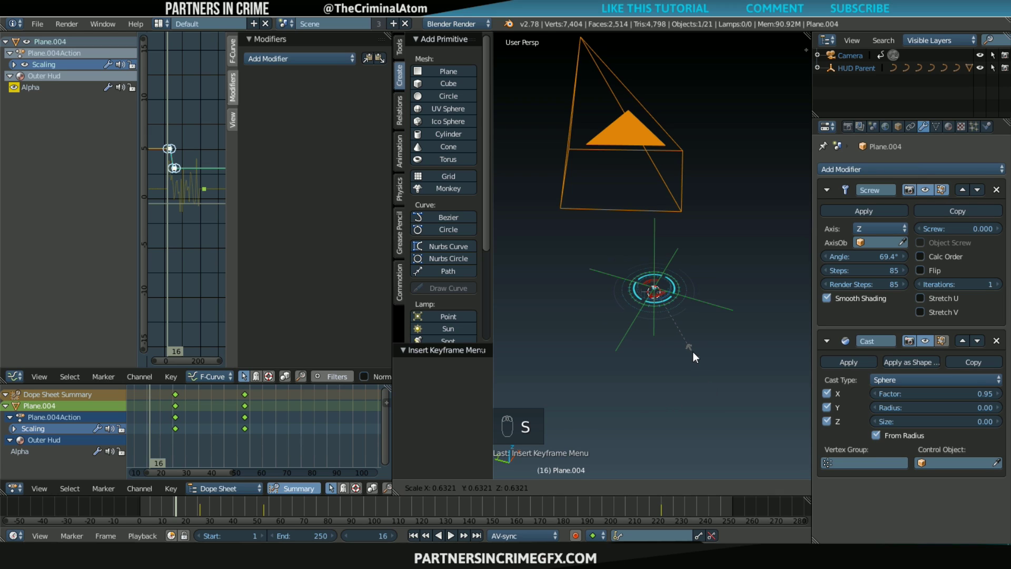
pyautogui.click(693, 352)
pyautogui.press('i')
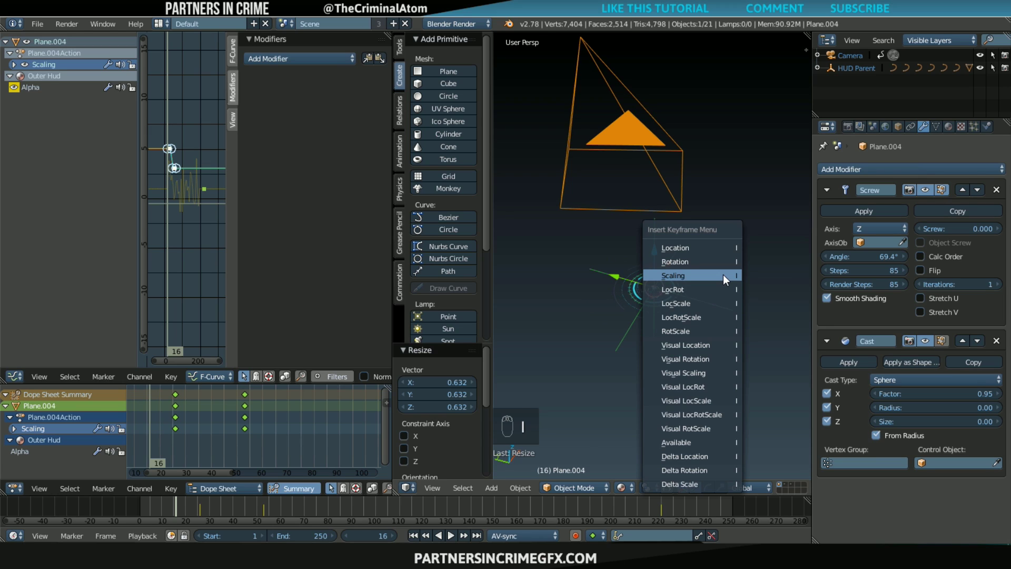
pyautogui.click(720, 275)
pyautogui.hotkey('alt', 'a')
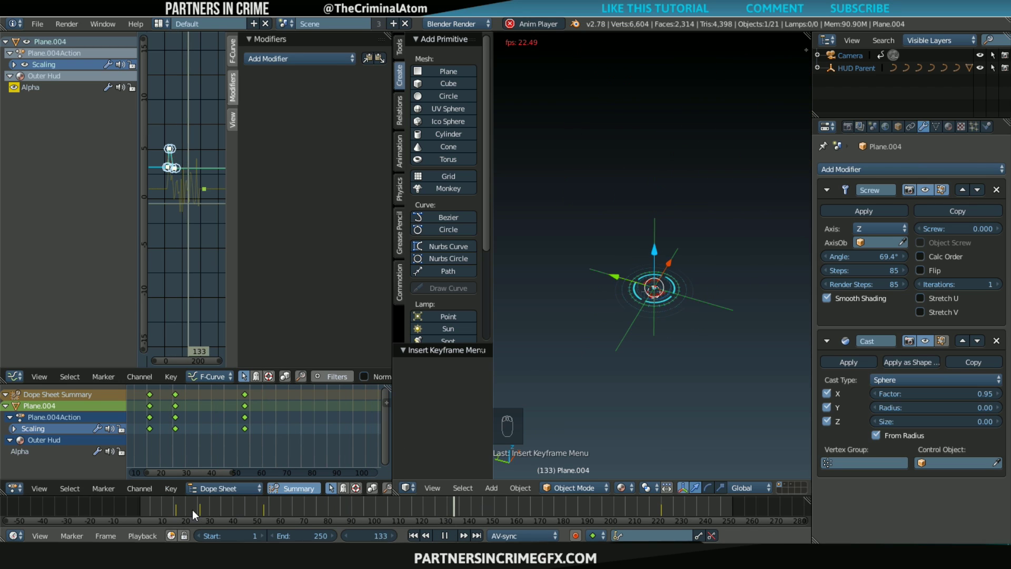
pyautogui.click(448, 537)
# - Insert a Scaling keyframe for the outermost ring at frame 47 and shift the keyframe at frame 53 forward by about 27 frames
pyautogui.moveTo(262, 505); pyautogui.dragTo(249, 504)
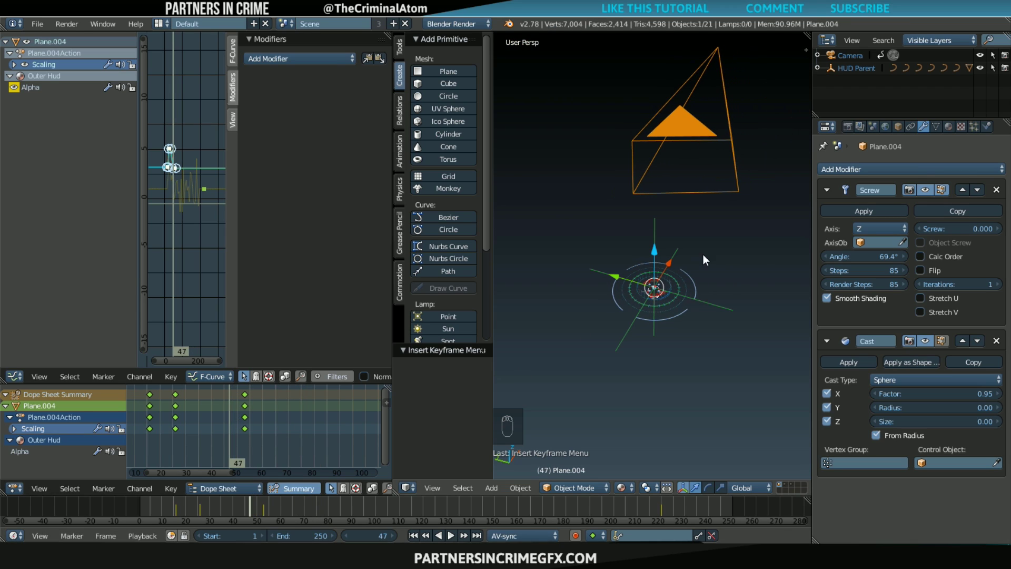
pyautogui.press('i')
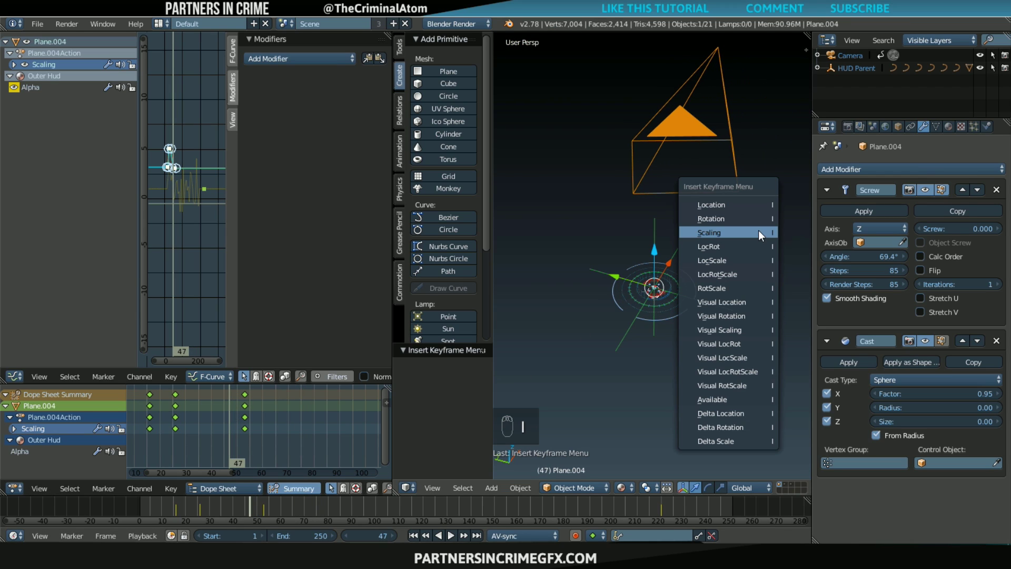
pyautogui.click(758, 232)
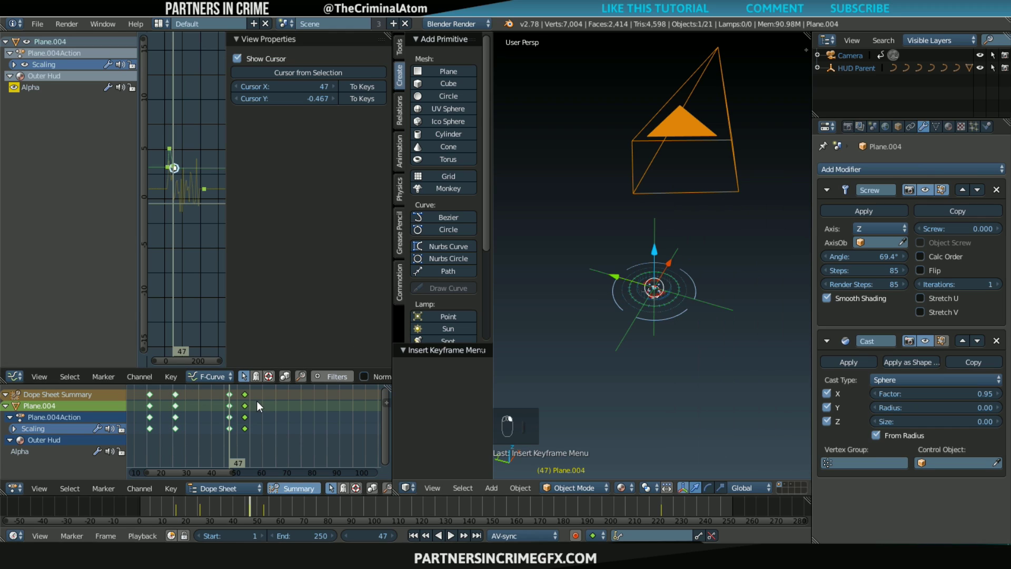
pyautogui.press('g')
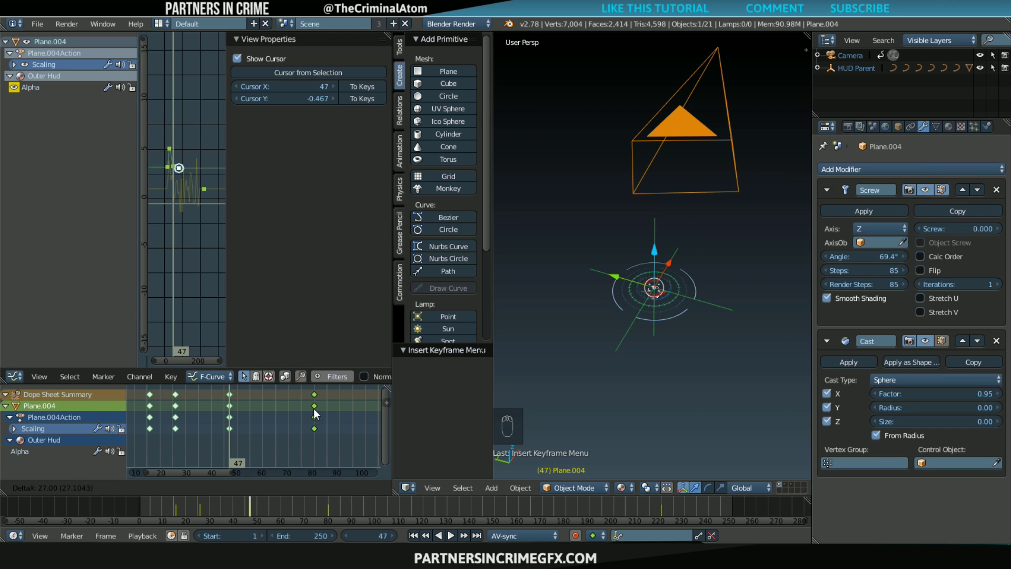
pyautogui.click(314, 408)
# - Play the animation repeatedly from about frame 12 to check how the outermost ring scales in
pyautogui.moveTo(229, 507); pyautogui.dragTo(171, 508)
pyautogui.hotkey('alt', 'a')
pyautogui.click(171, 508)
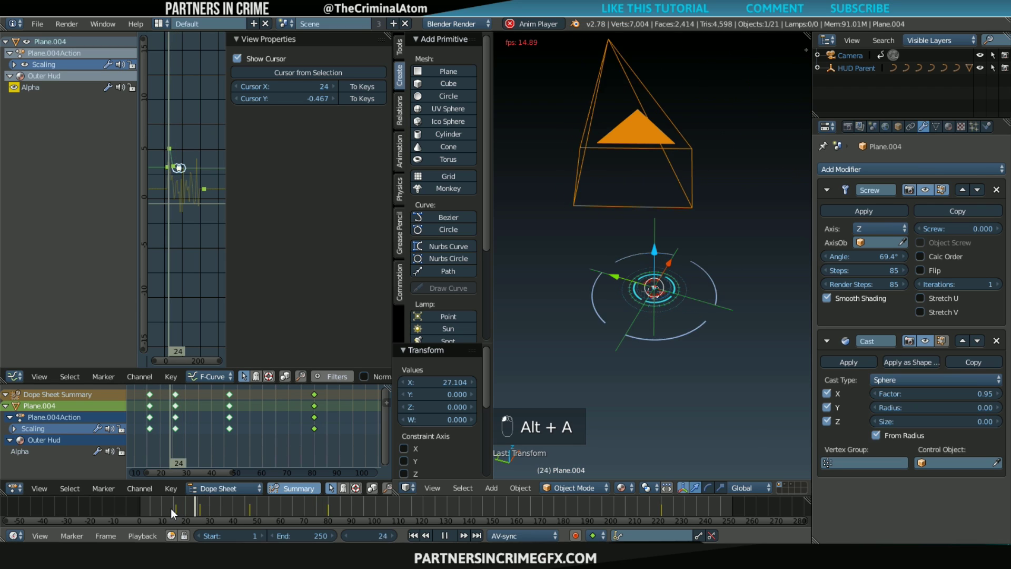
pyautogui.click(158, 507)
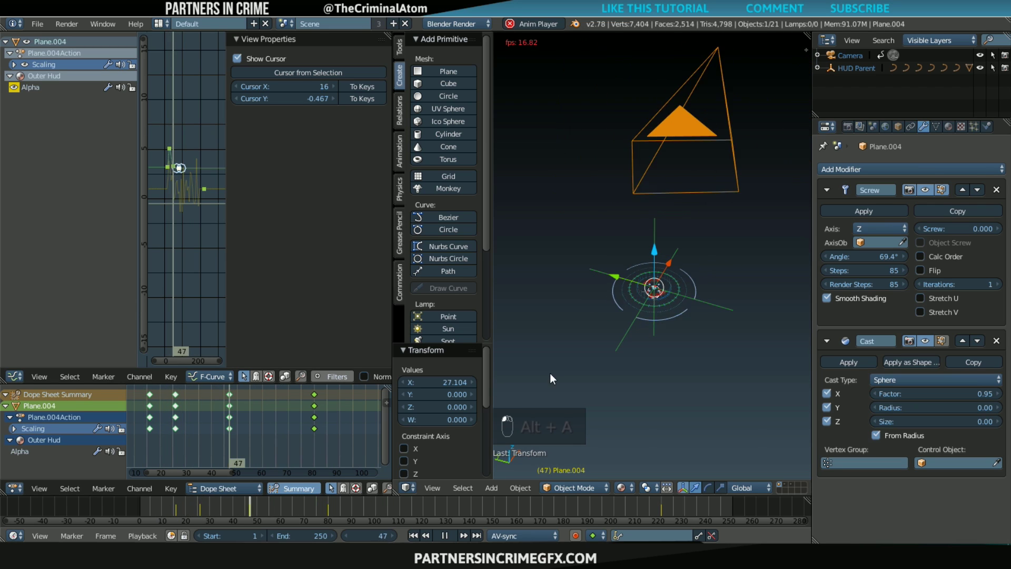
pyautogui.click(157, 501)
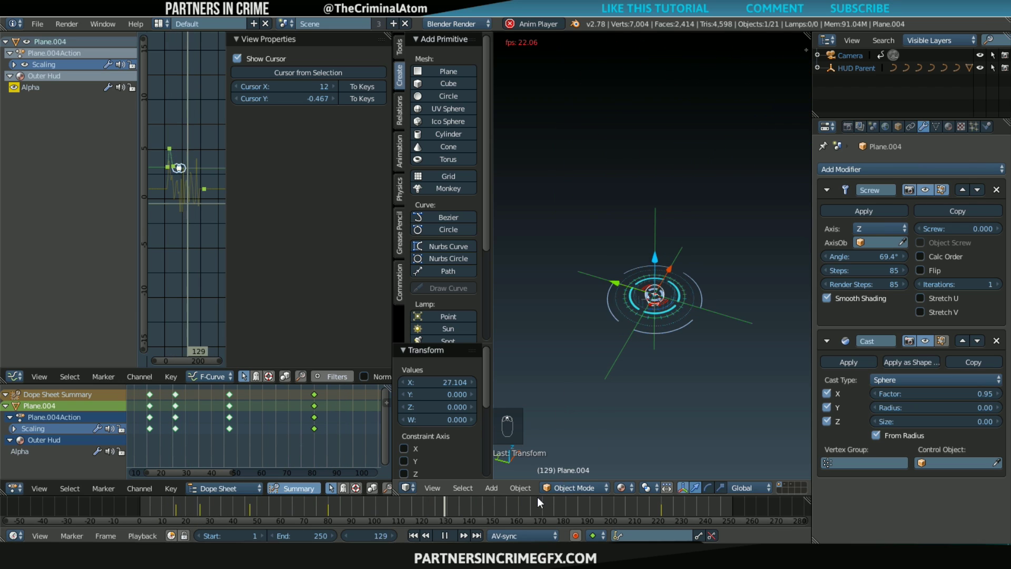
# - Stop playback, select the HUD Parent empty and insert a Scaling keyframe for it at frame 72
pyautogui.click(446, 533)
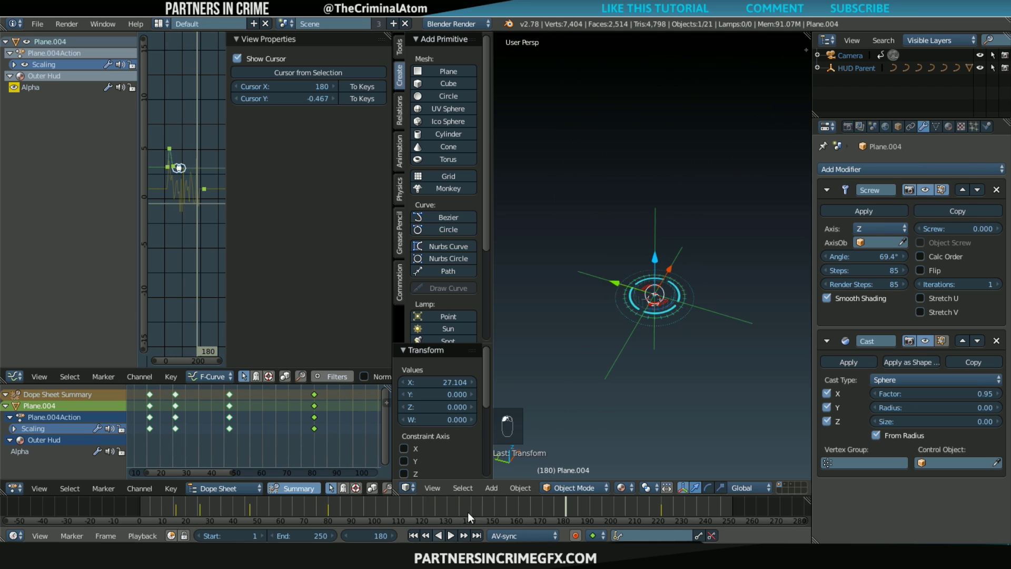
pyautogui.rightClick(613, 367)
pyautogui.click(221, 507)
pyautogui.hotkey('alt', 'a')
pyautogui.moveTo(220, 507); pyautogui.dragTo(150, 506)
pyautogui.moveTo(237, 520); pyautogui.dragTo(309, 517)
pyautogui.hotkey('alt', 'a')
pyautogui.press('i')
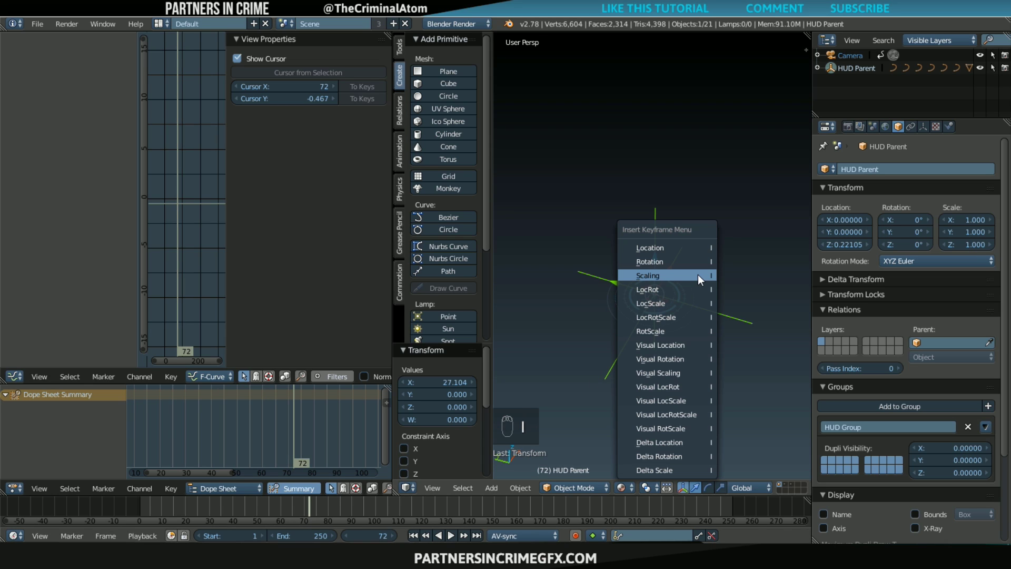
pyautogui.click(697, 275)
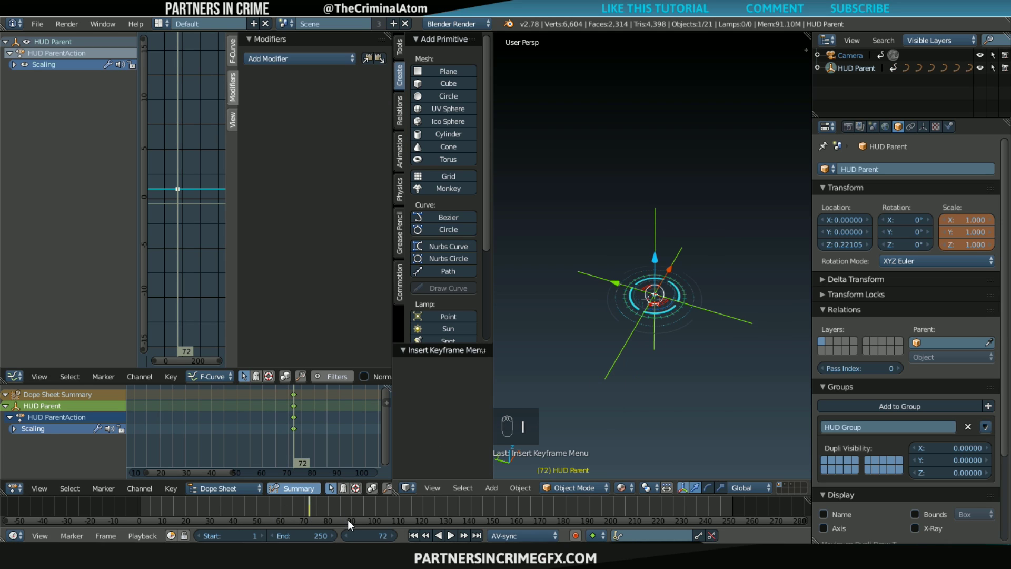
# - At frame 36, scale HUD Parent up by about 1.640 and insert a Scaling keyframe
pyautogui.moveTo(293, 512); pyautogui.dragTo(179, 513)
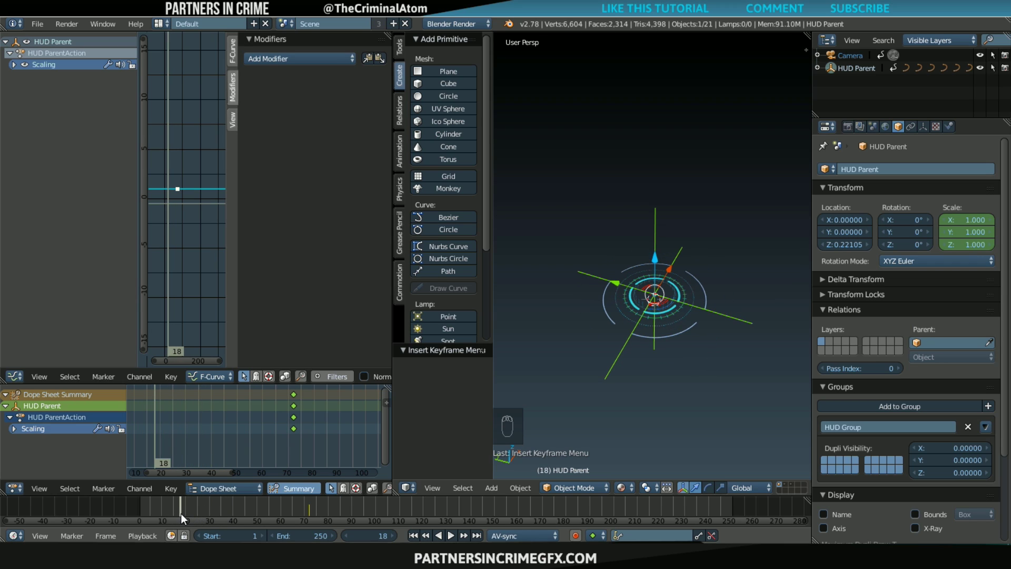
pyautogui.hotkey('alt', 'a')
pyautogui.moveTo(219, 512); pyautogui.dragTo(223, 512)
pyautogui.press('s')
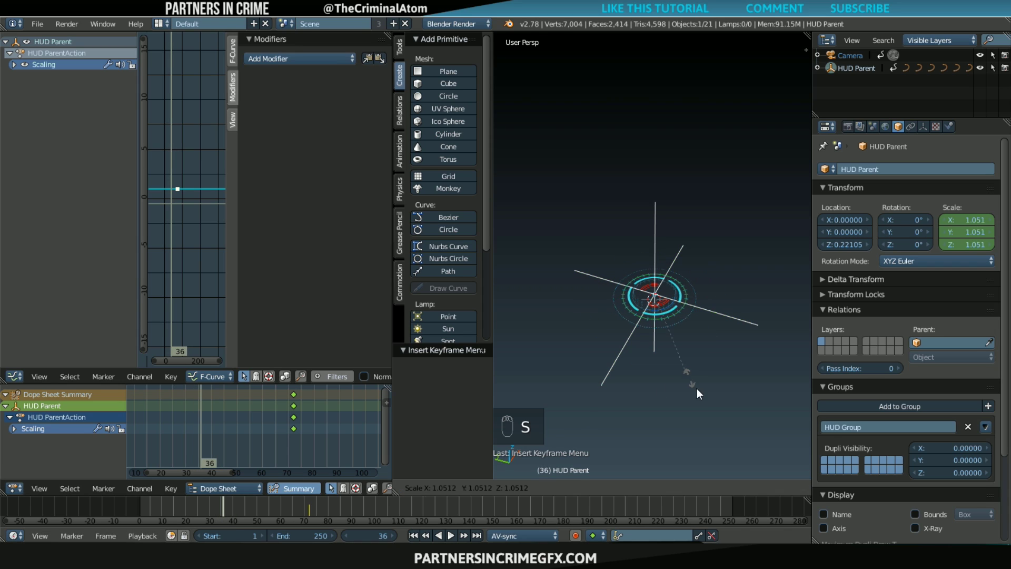
pyautogui.press('s')
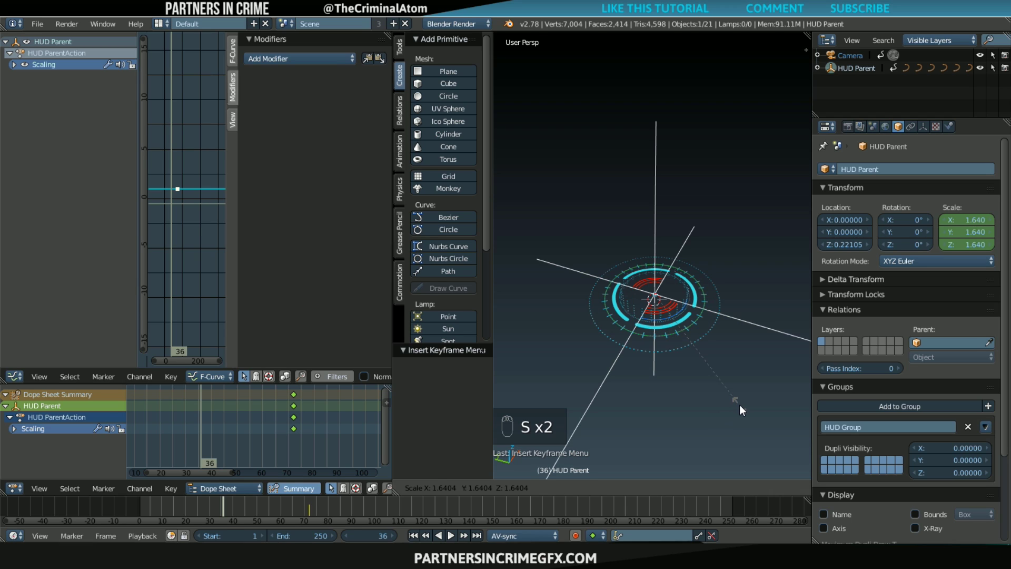
pyautogui.click(739, 404)
pyautogui.press('i')
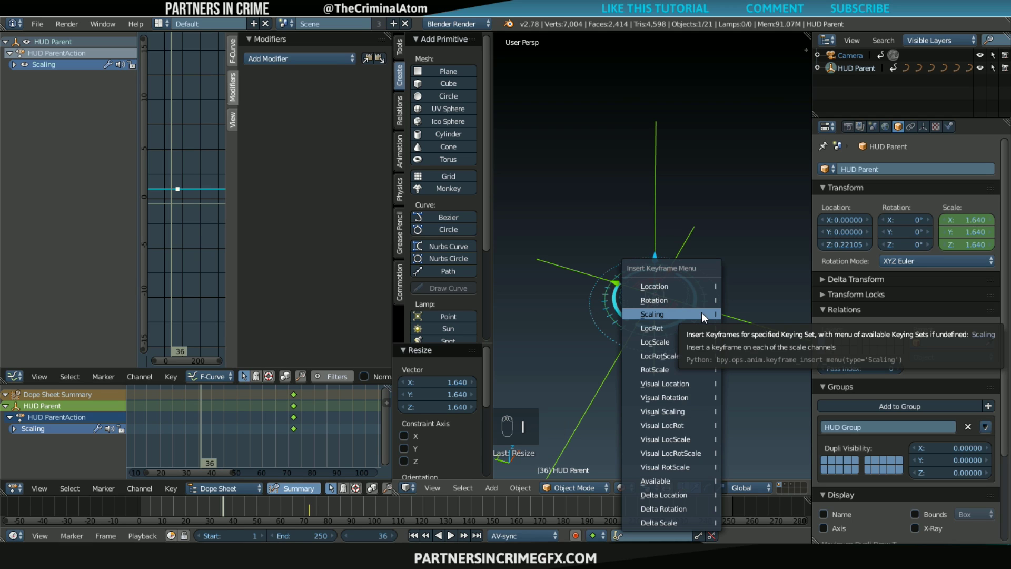
pyautogui.click(702, 313)
# - At frame 10, scale HUD Parent to 0 and insert a Scaling keyframe
pyautogui.moveTo(208, 506); pyautogui.dragTo(161, 505)
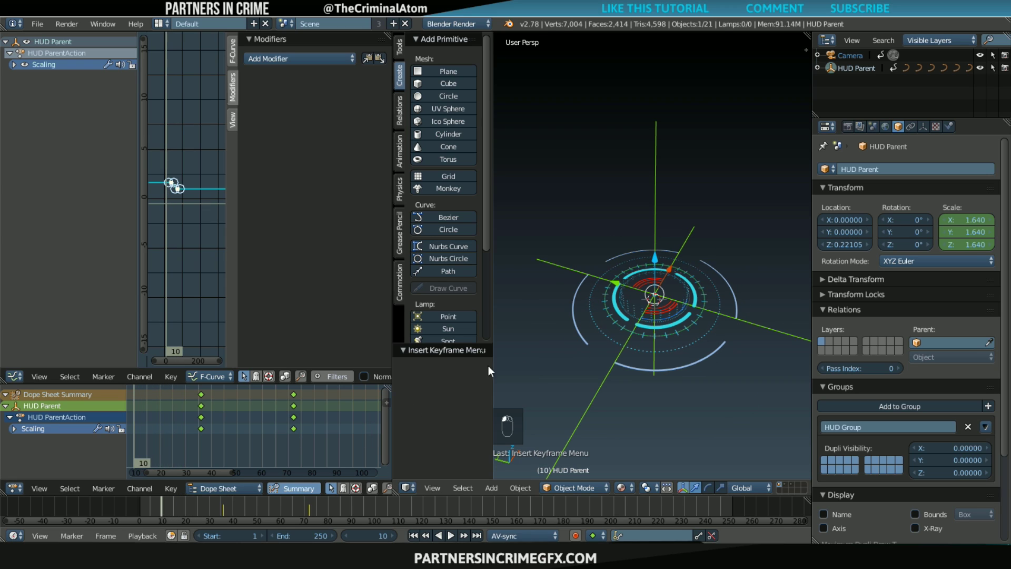
pyautogui.press('s')
pyautogui.press('0')
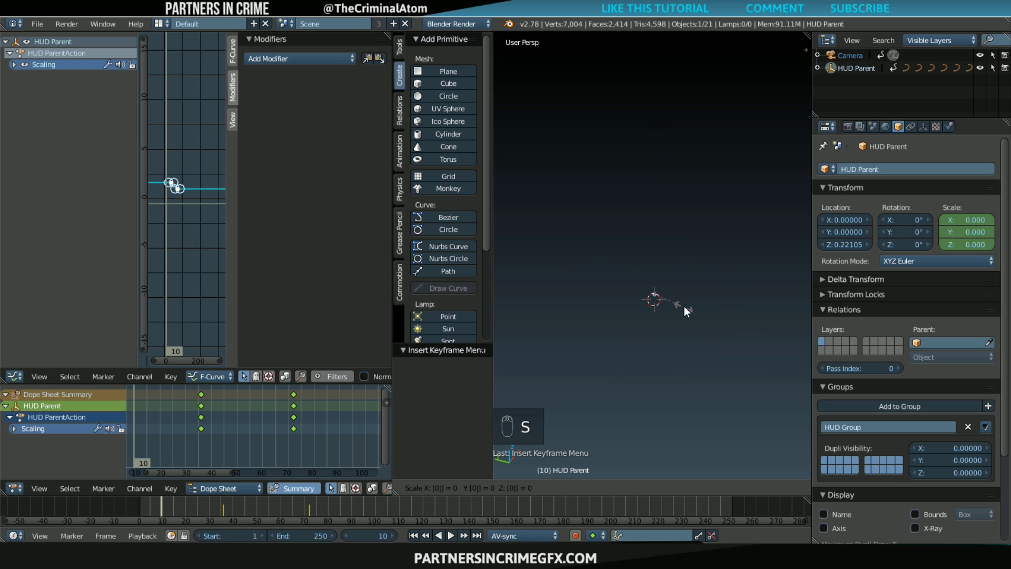
pyautogui.press('Return')
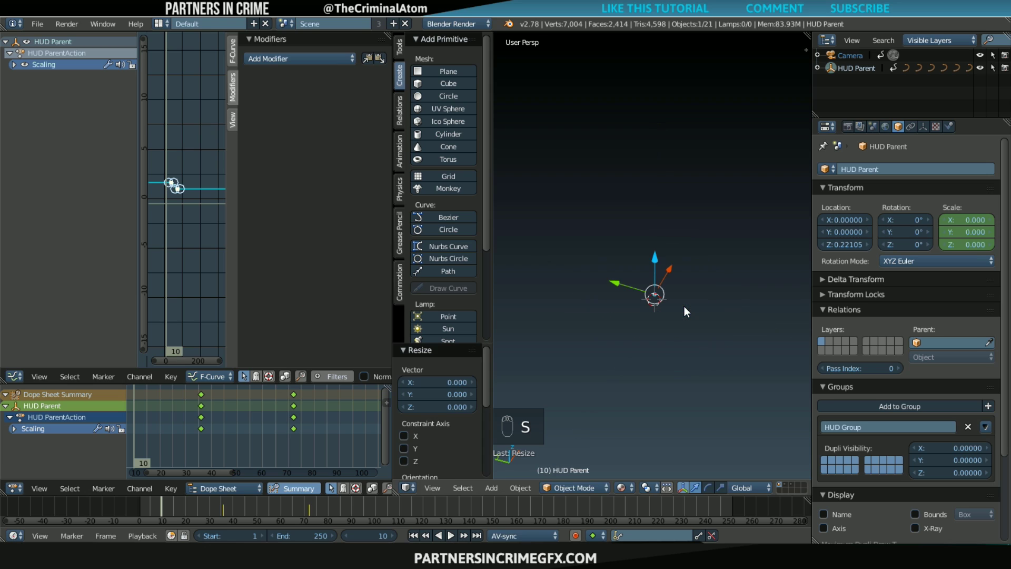
pyautogui.press('i')
pyautogui.click(662, 278)
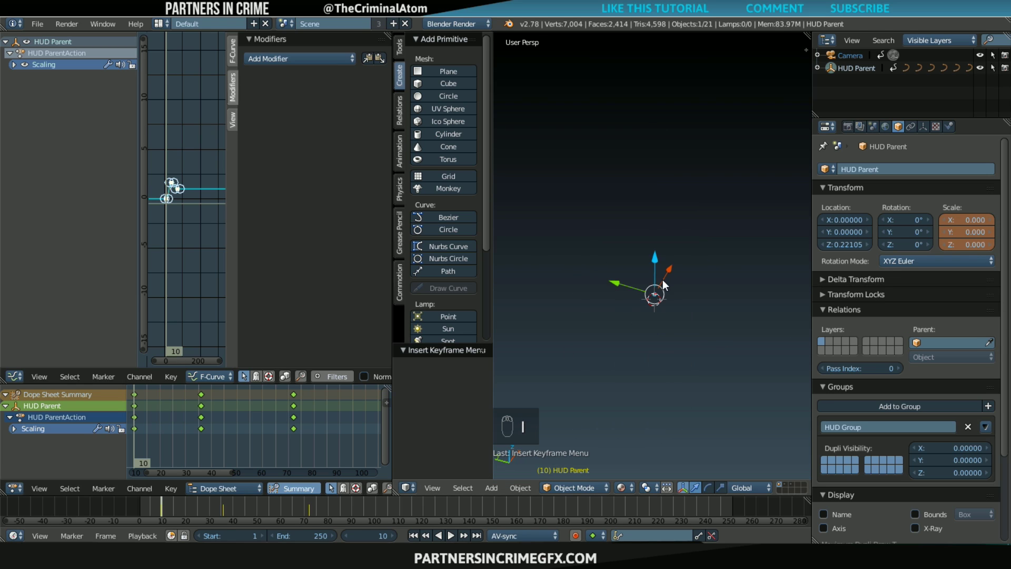
# - Play the animation to check how the whole HUD scales in, and stop playback
pyautogui.hotkey('alt', 'a')
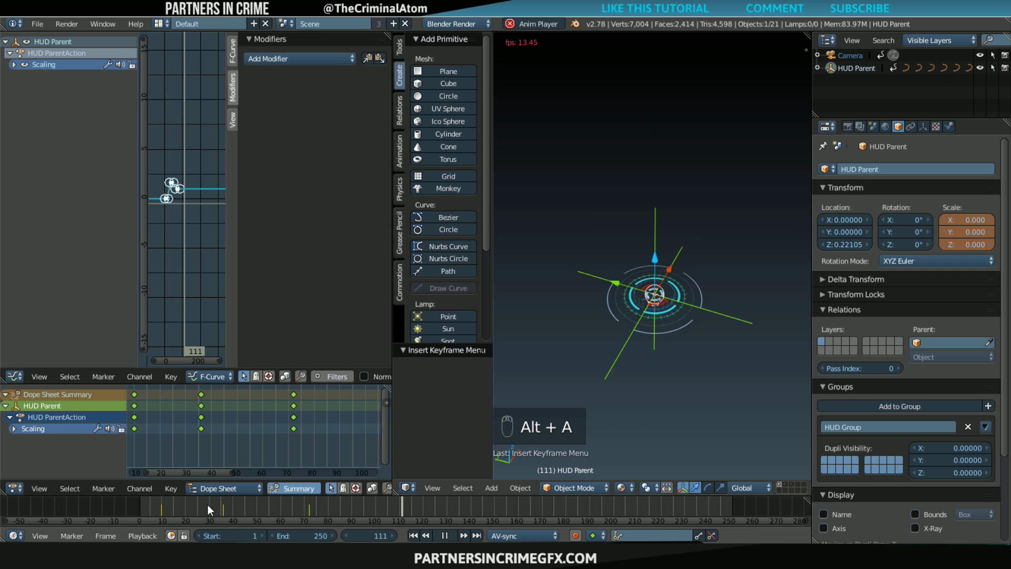
pyautogui.click(151, 507)
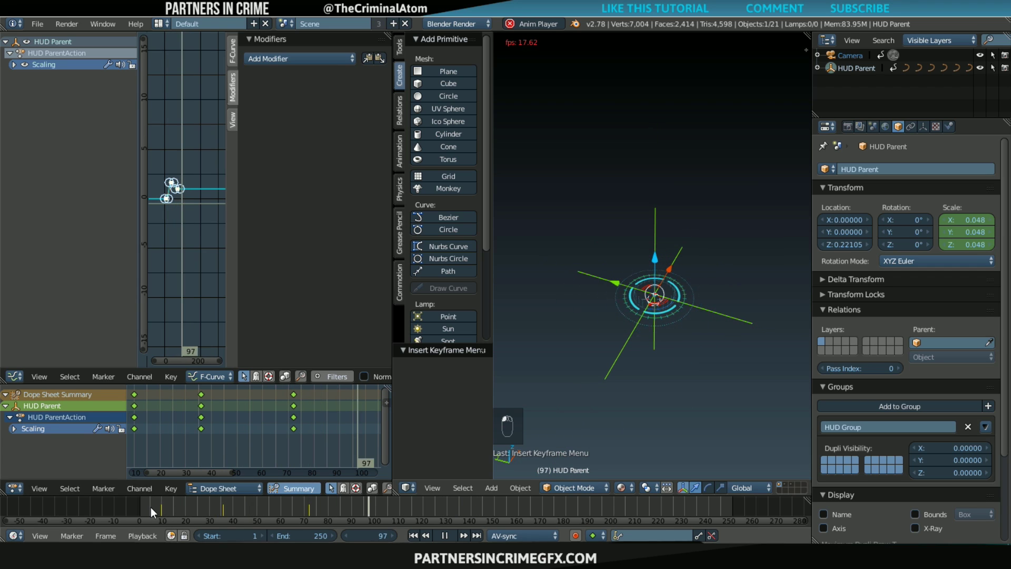
pyautogui.click(444, 536)
# - Insert a Scaling keyframe for HUD Parent at frame 62 and shift its keyframe at frame 72 forward by about 12 frames
pyautogui.click(293, 510)
pyautogui.moveTo(295, 510); pyautogui.dragTo(286, 509)
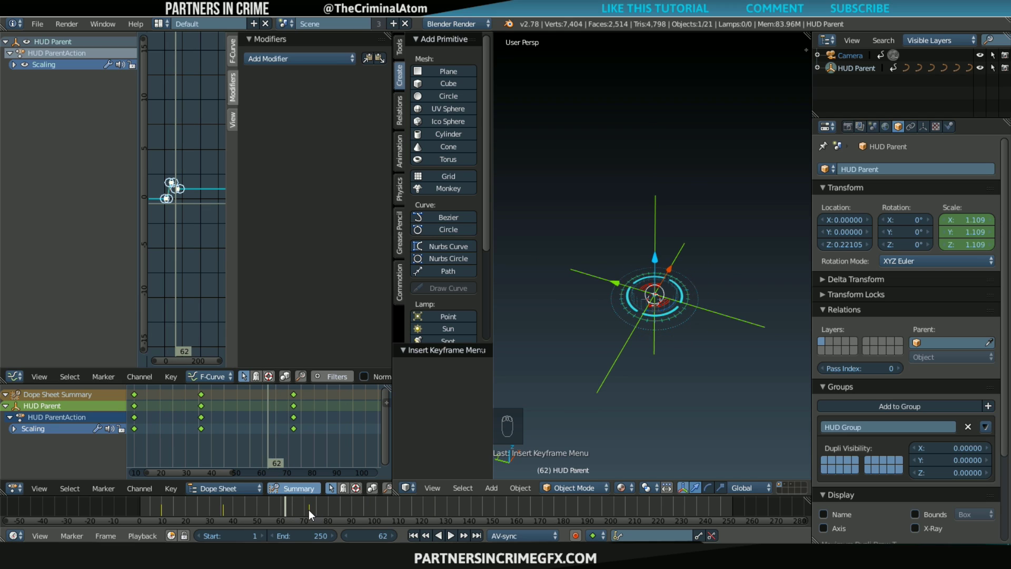
pyautogui.press('i')
pyautogui.click(675, 255)
pyautogui.moveTo(292, 396); pyautogui.dragTo(322, 407)
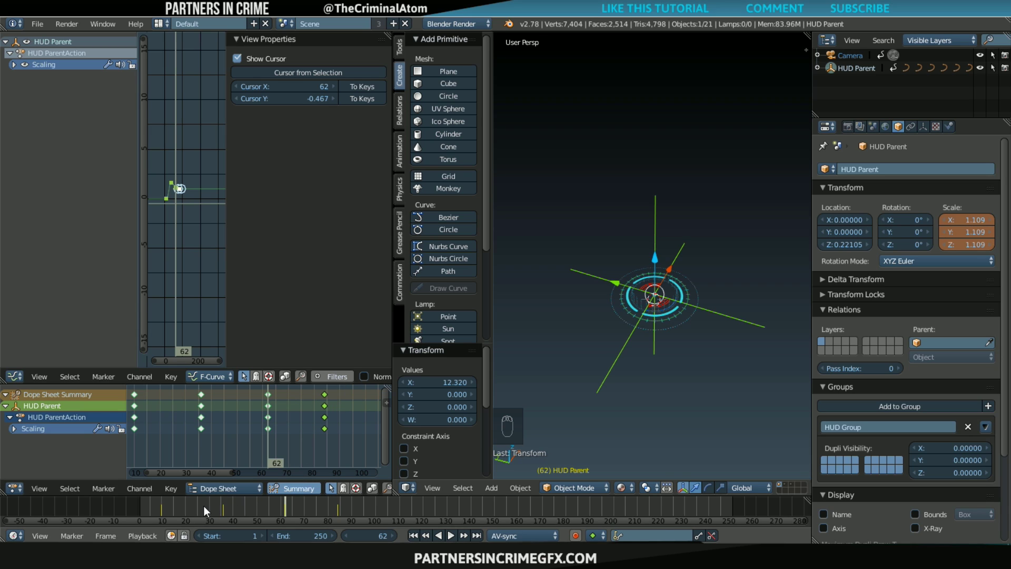
# - Play the animation from frame 8, show the grid's layer along with the HUD and check the motion through the camera
pyautogui.click(157, 510)
pyautogui.hotkey('alt', 'a')
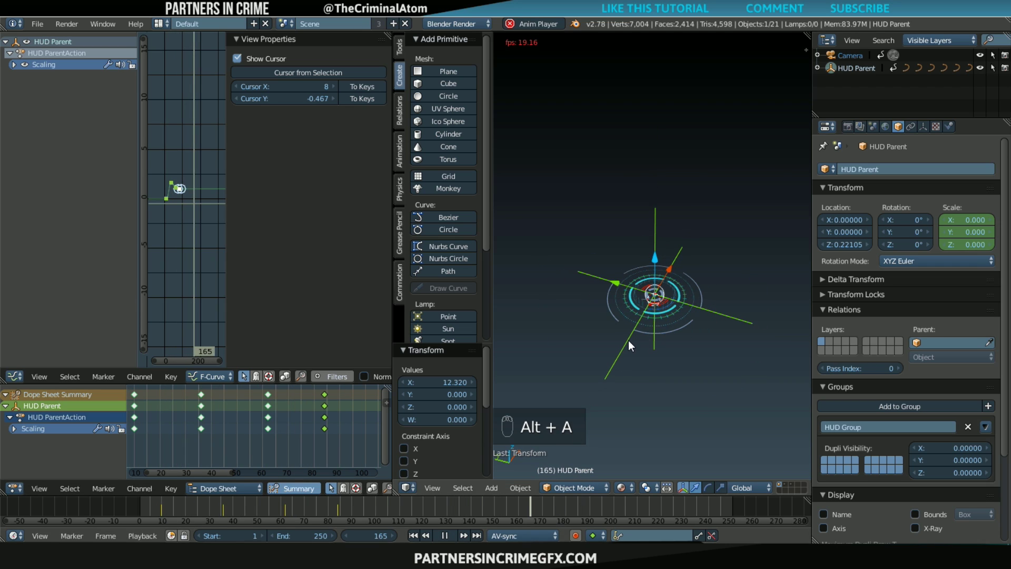
pyautogui.click(792, 485)
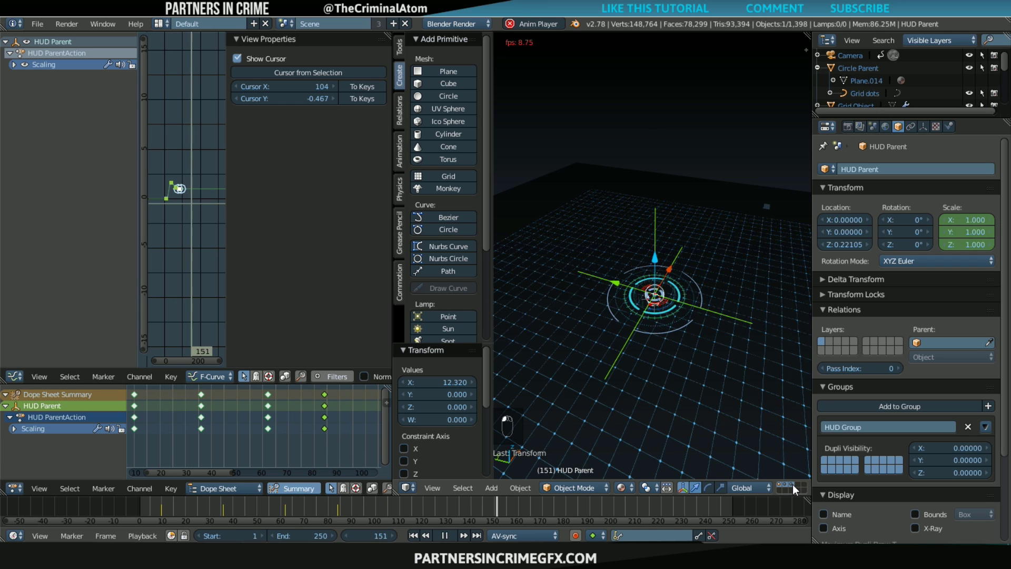
pyautogui.press('KP_0')
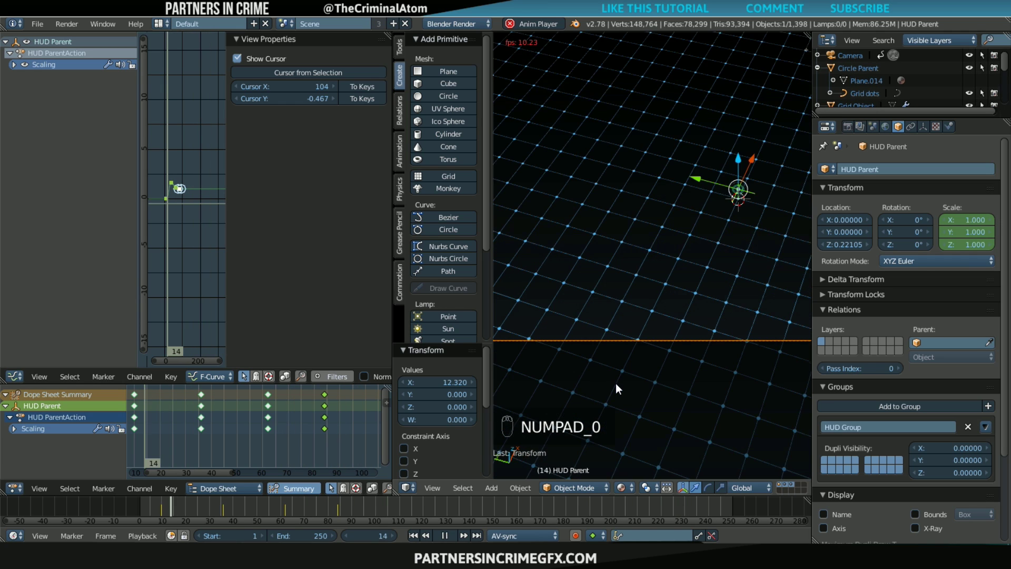
pyautogui.scroll(-5, 615, 384)
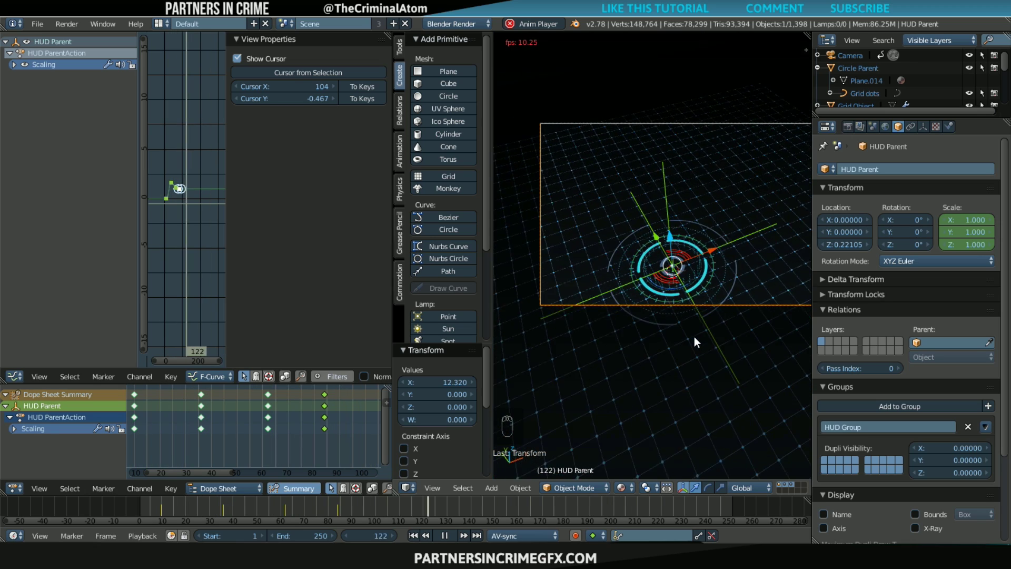
pyautogui.scroll(3, 694, 337)
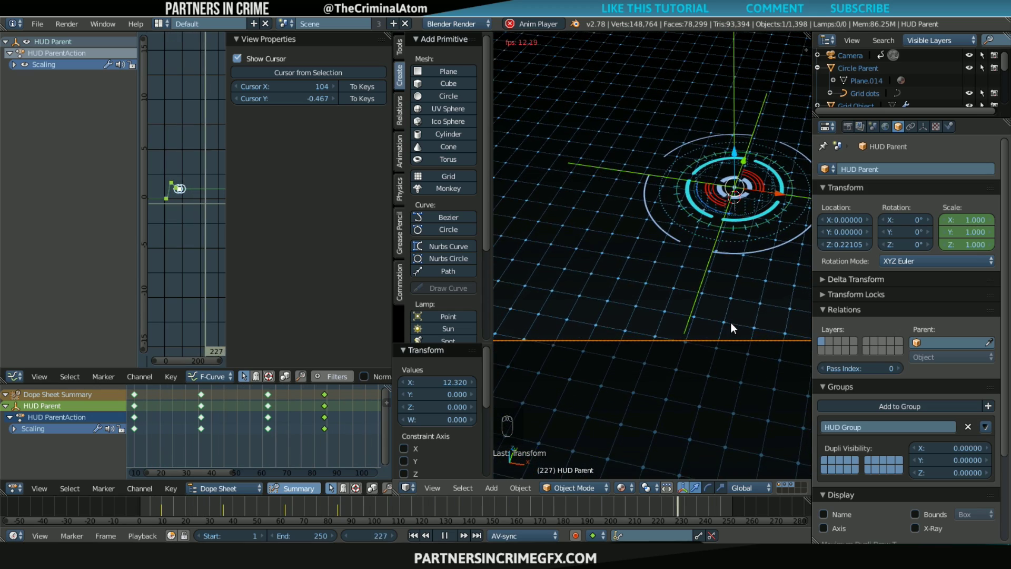
pyautogui.scroll(-3, 705, 348)
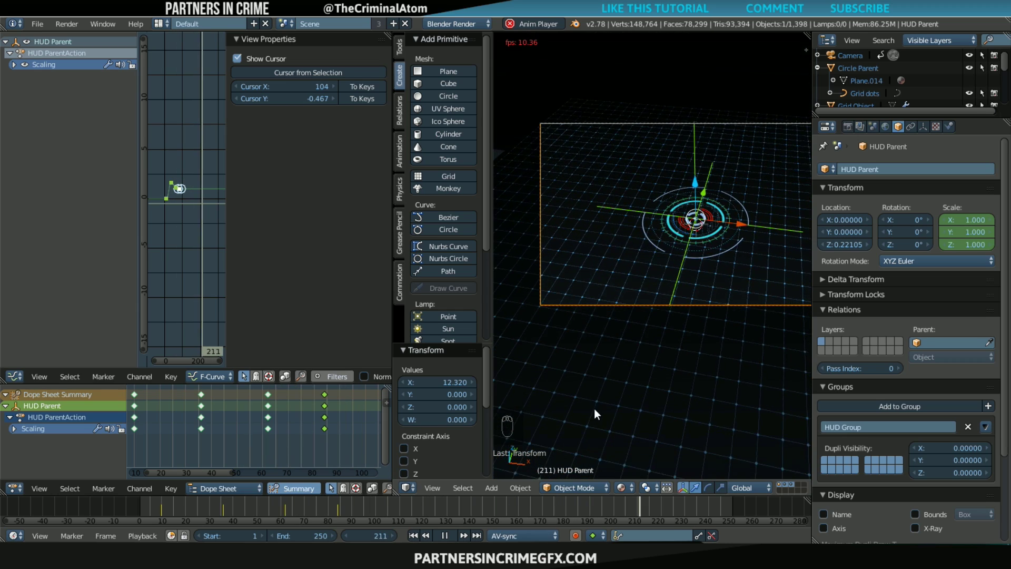
pyautogui.click(450, 533)
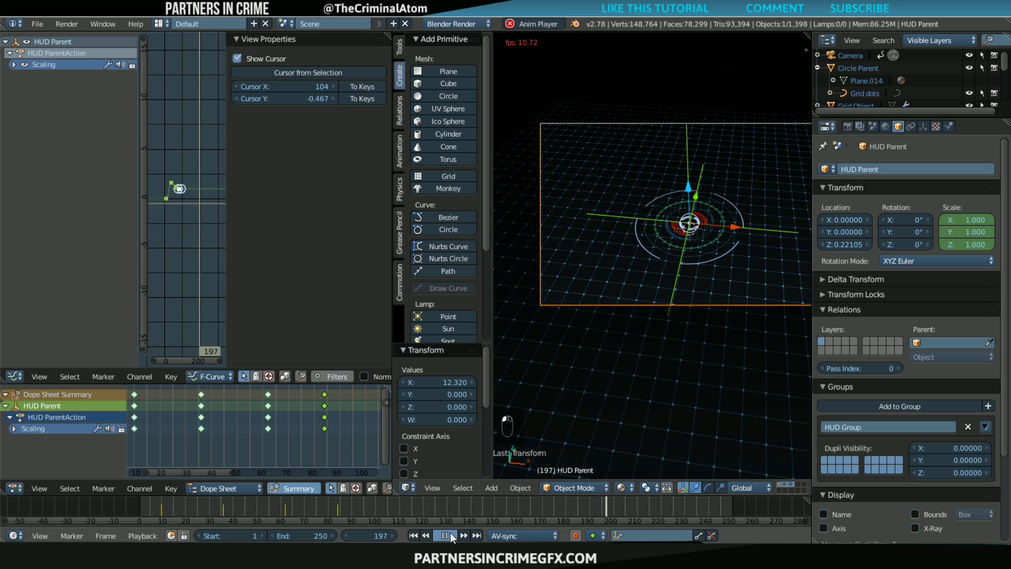
# - Set the render resolution percentage to 100% and the output file format to MPEG
pyautogui.click(848, 127)
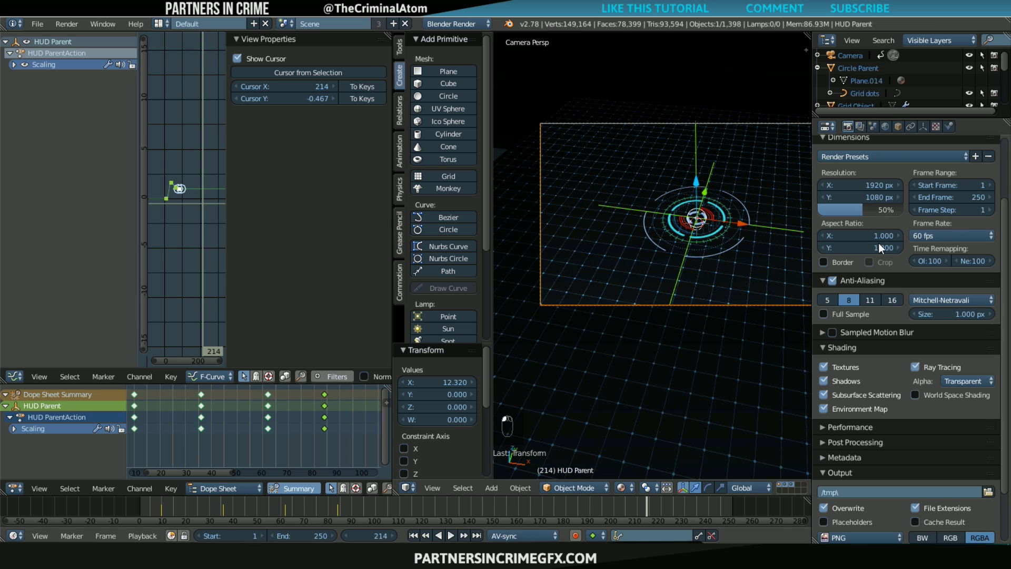
pyautogui.click(893, 206)
pyautogui.scroll(-2, 874, 505)
pyautogui.click(861, 510)
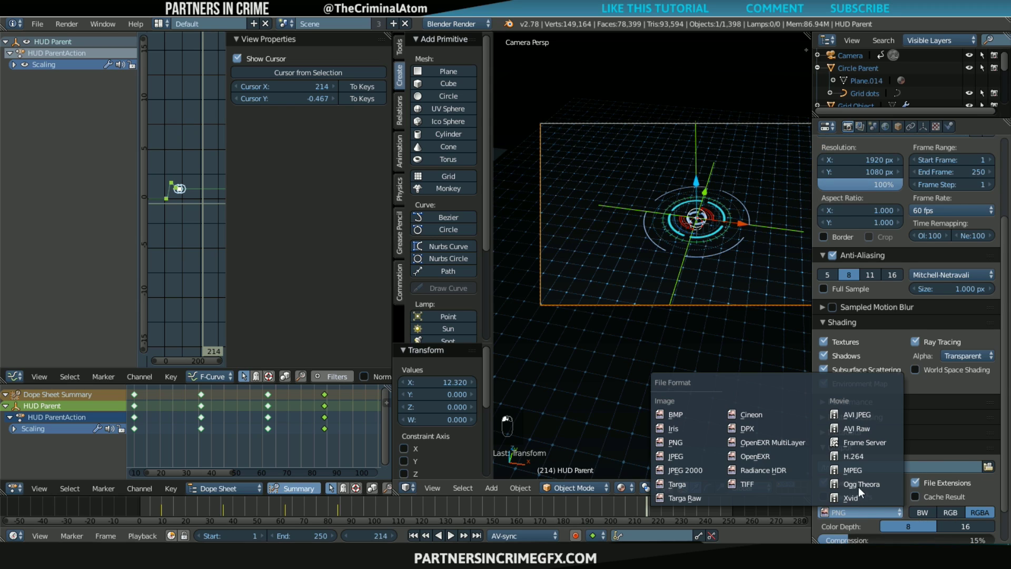
pyautogui.click(861, 469)
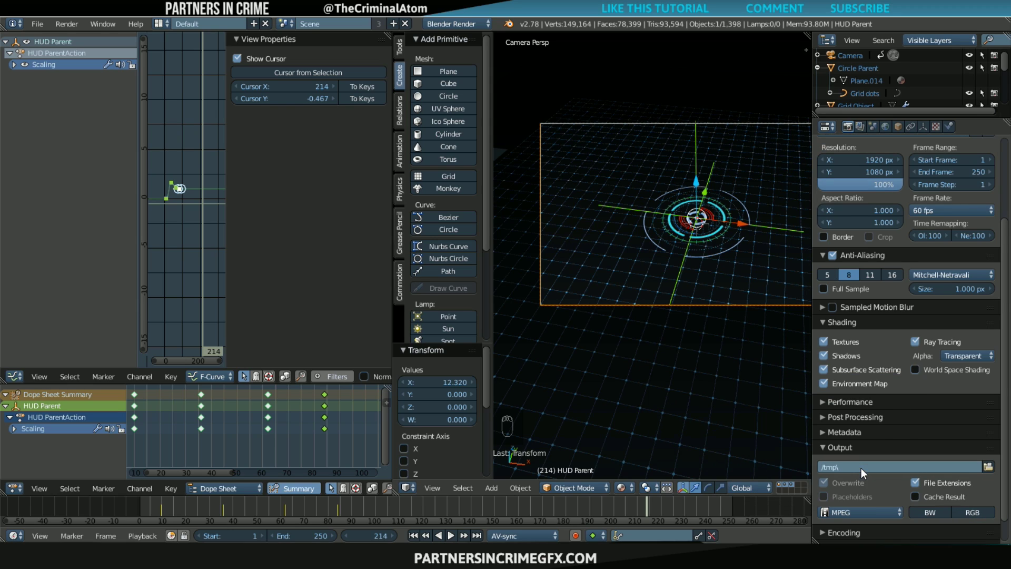
# - Expand the Encoding settings and set the container format to MPEG-4
pyautogui.scroll(-2, 861, 512)
pyautogui.click(857, 505)
pyautogui.scroll(-4, 857, 505)
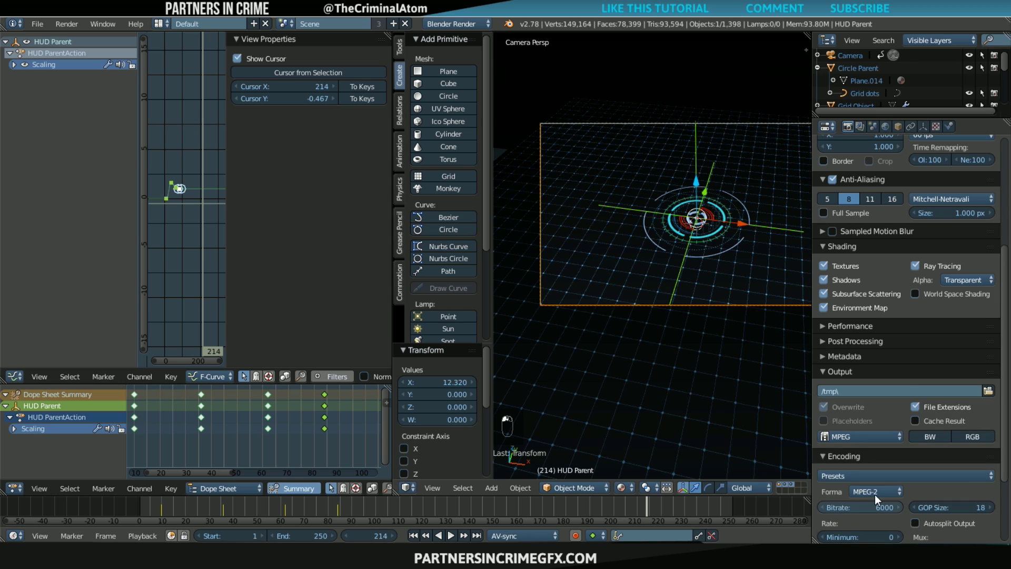
pyautogui.click(877, 492)
pyautogui.click(876, 449)
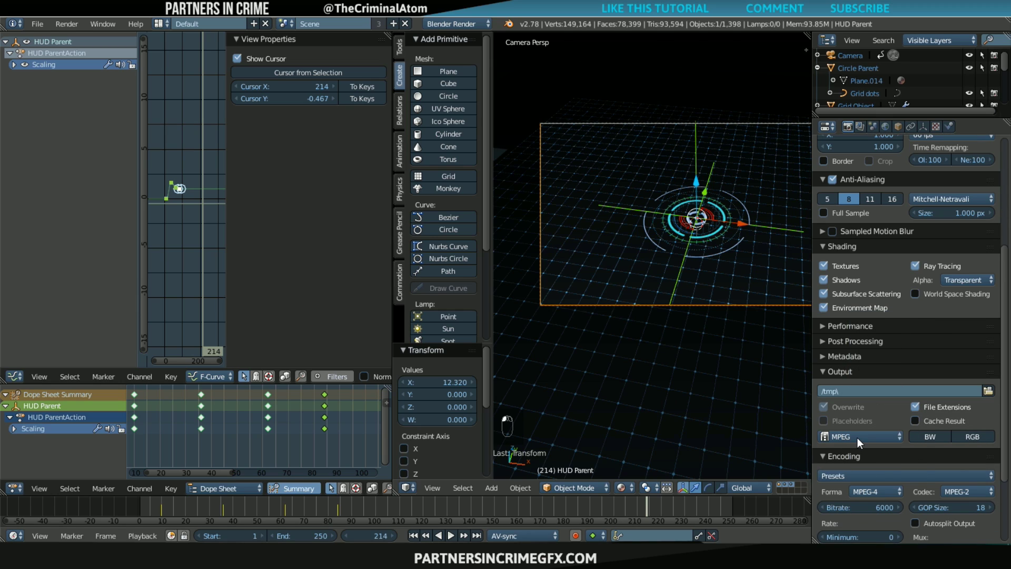
pyautogui.click(857, 439)
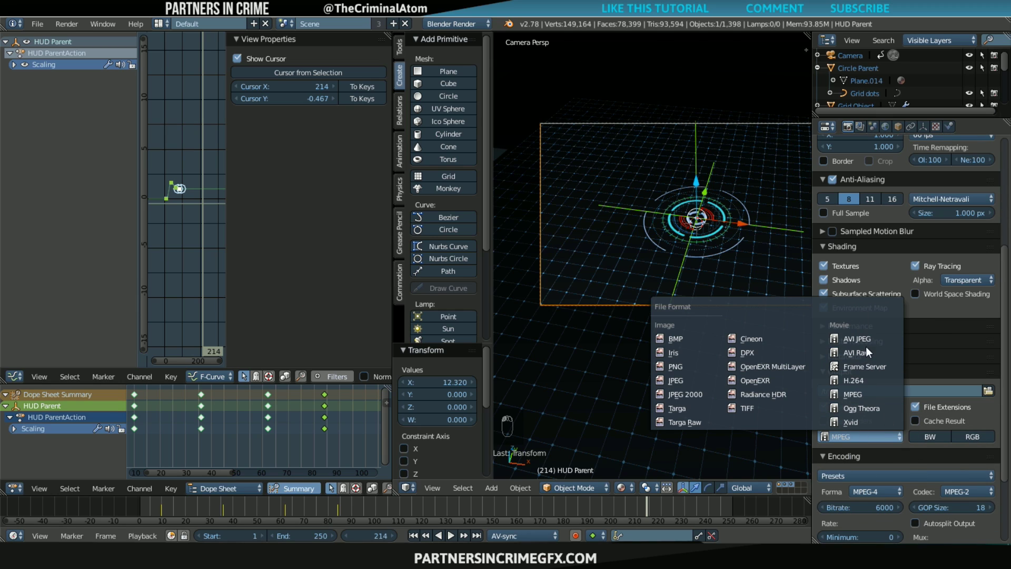
pyautogui.click(861, 434)
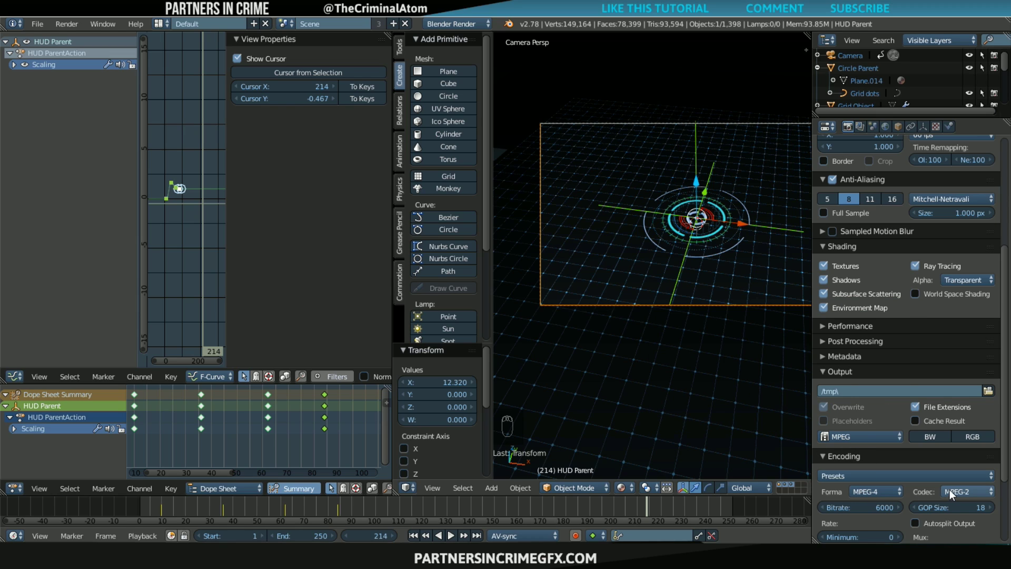
pyautogui.click(868, 435)
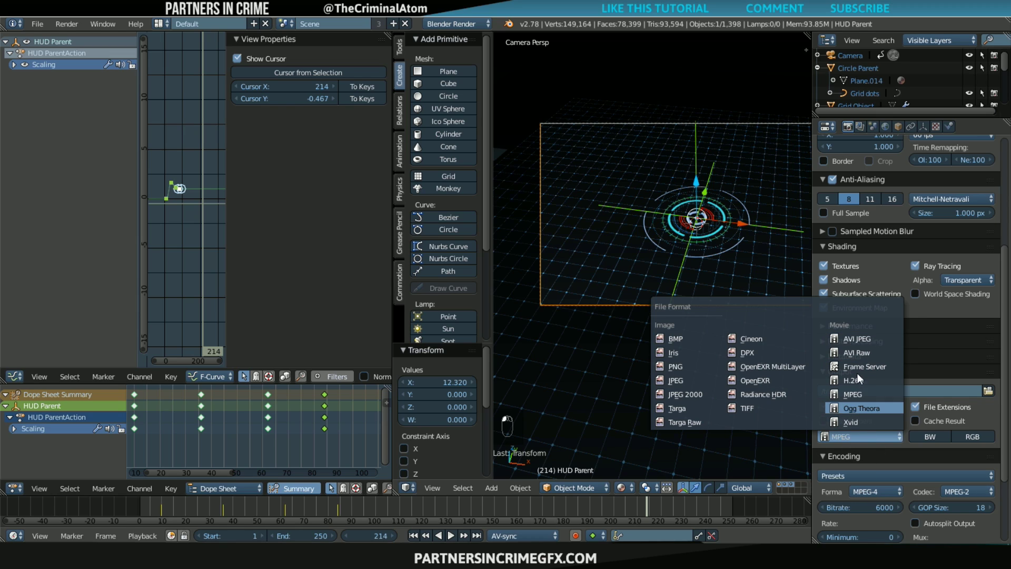
# - Set the video codec to MPEG-4(divx) and the encoding bitrate to 14000
pyautogui.click(952, 491)
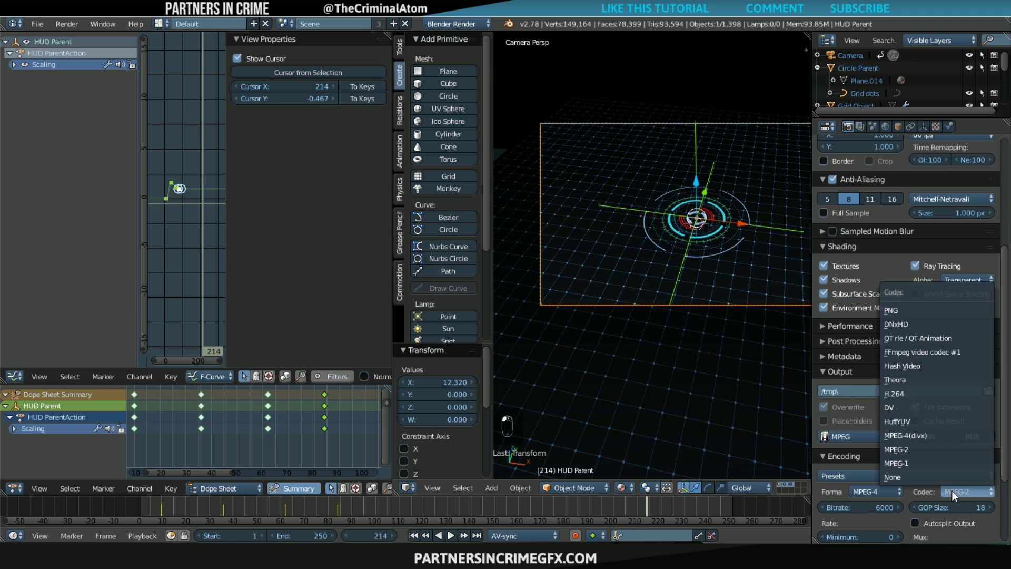
pyautogui.click(933, 431)
pyautogui.click(878, 505)
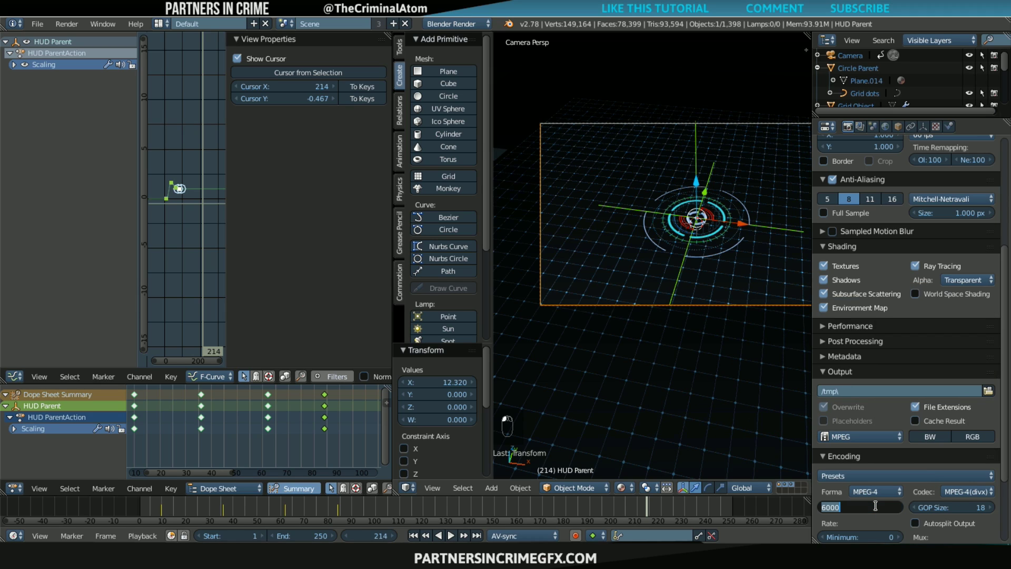
pyautogui.write('14000')
pyautogui.press('Return')
# - Set the maximum encoding rate to 14000 and the audio codec to MP3
pyautogui.scroll(-3, 878, 506)
pyautogui.click(866, 499)
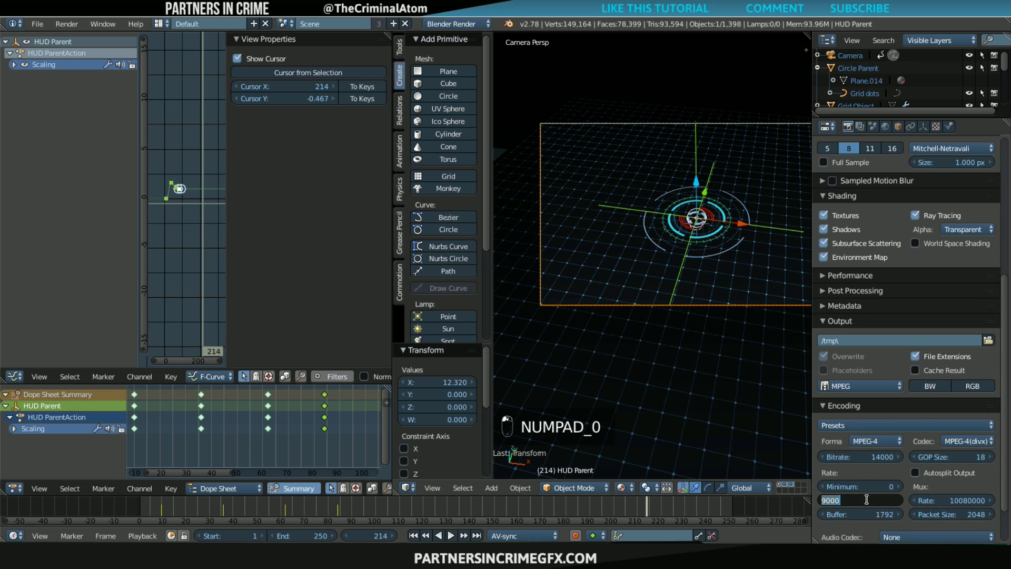
pyautogui.scroll(-3, 868, 499)
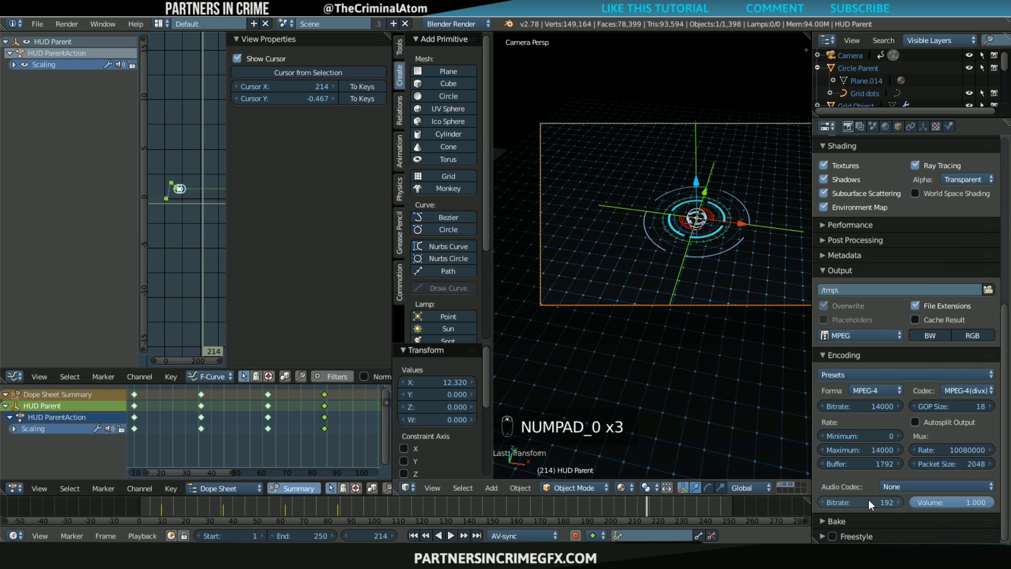
pyautogui.click(935, 485)
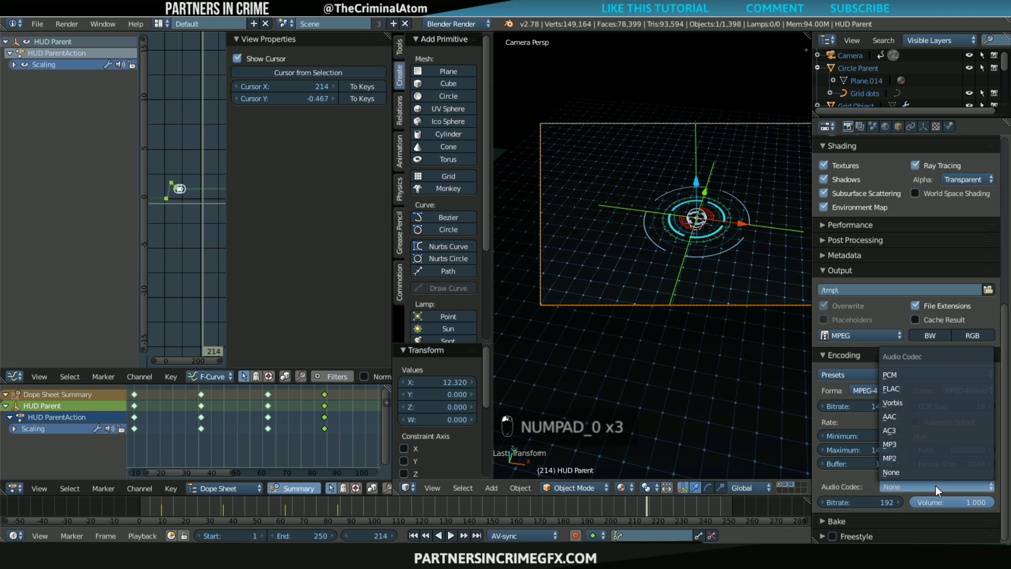
pyautogui.click(921, 445)
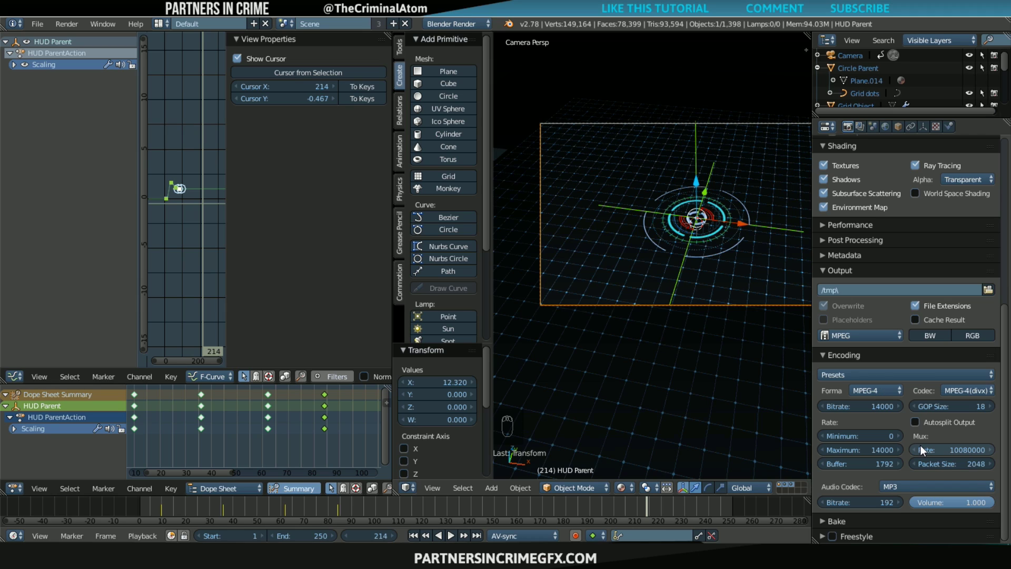
pyautogui.click(16, 490)
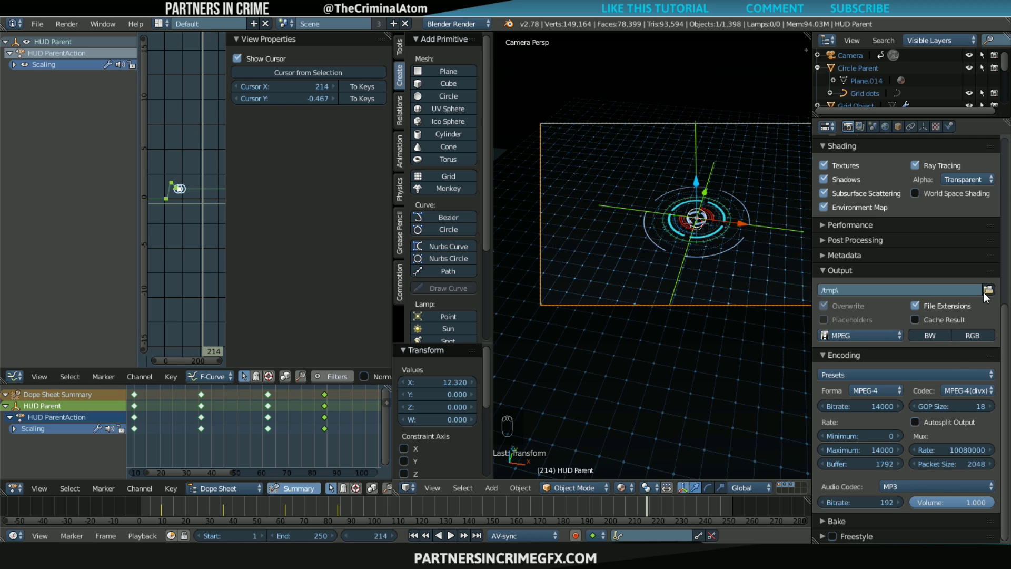
# - Set the render output location to the Desktop with the file name HUD RESULT
pyautogui.scroll(5, 988, 319)
pyautogui.scroll(1, 978, 366)
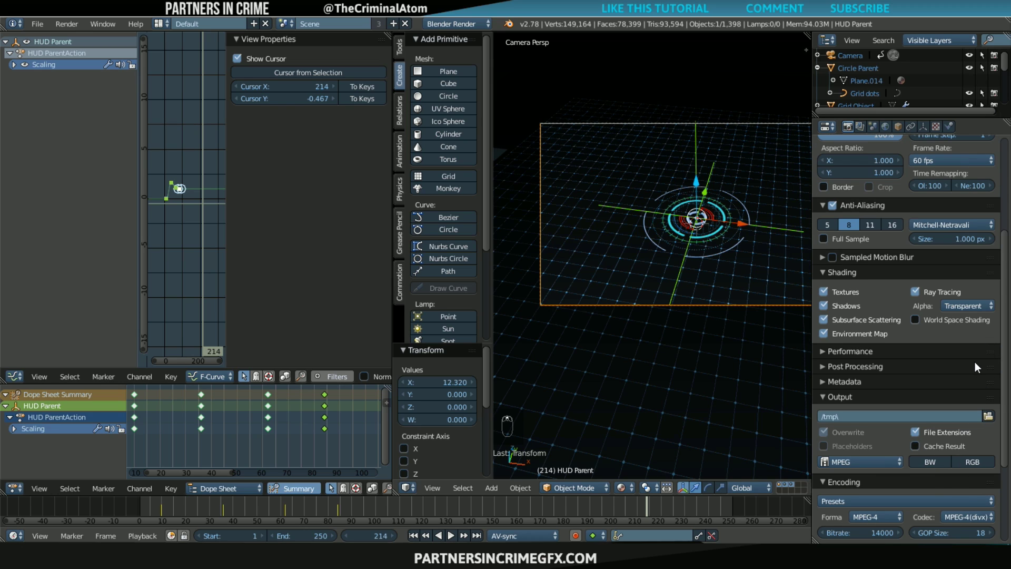
pyautogui.click(989, 416)
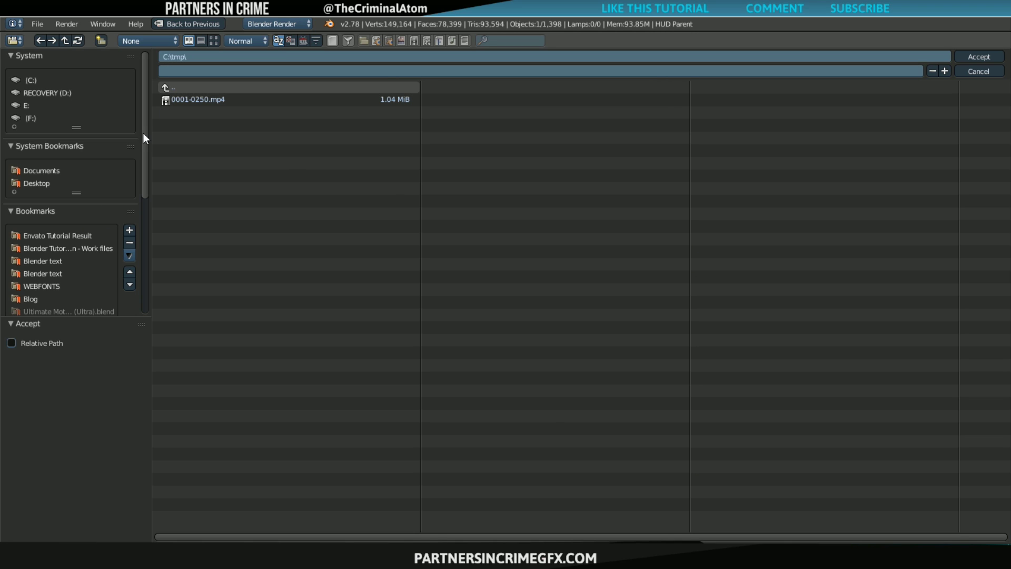
pyautogui.click(47, 184)
pyautogui.click(229, 72)
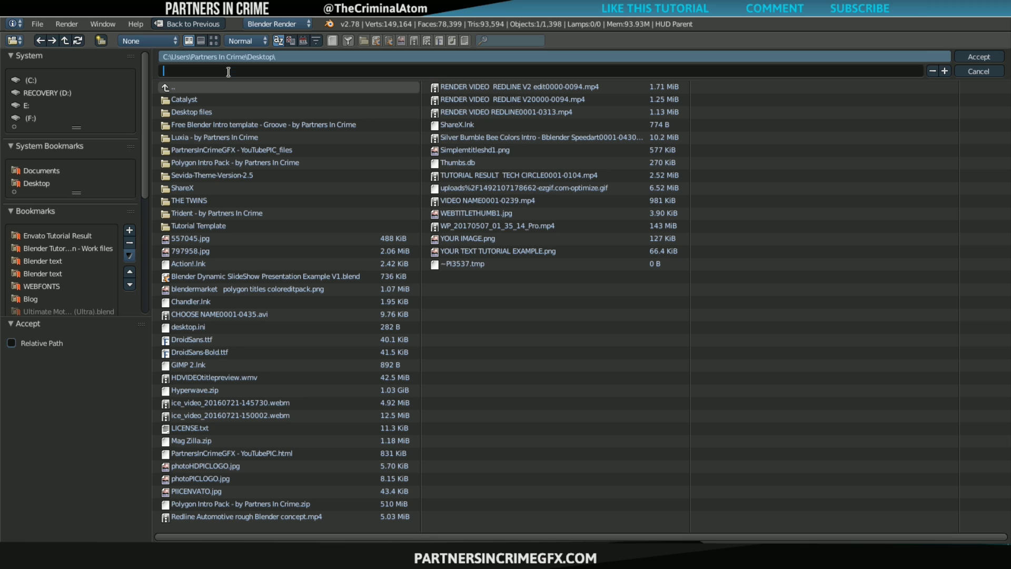
pyautogui.write('HUD RESULT')
pyautogui.click(980, 53)
pyautogui.click(980, 53)
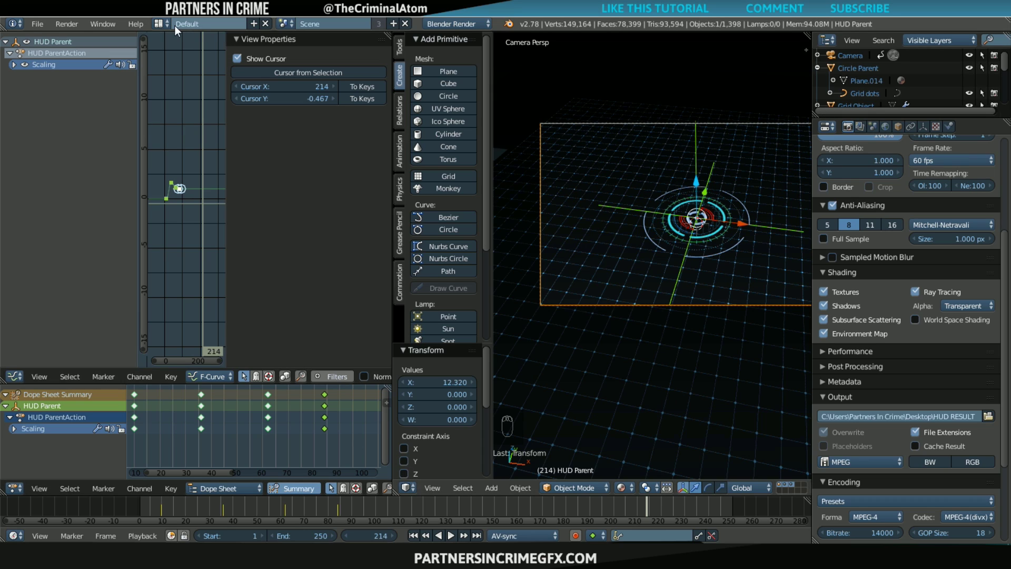
# - Switch to the Compositing screen layout and render the current frame
pyautogui.click(406, 488)
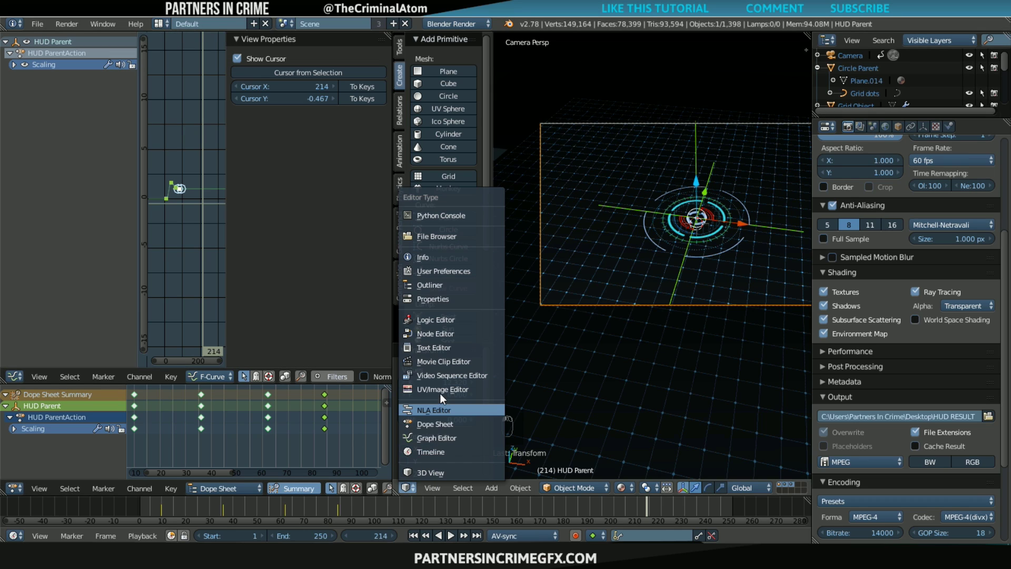
pyautogui.click(163, 24)
pyautogui.click(185, 67)
pyautogui.moveTo(258, 215); pyautogui.dragTo(531, 216, button='middle')
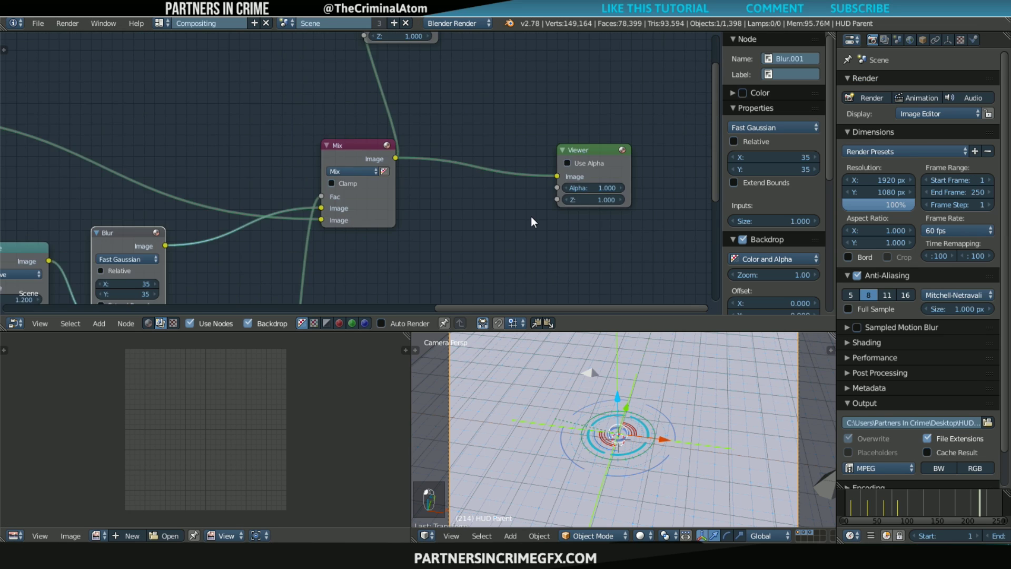
pyautogui.scroll(-1, 531, 217)
pyautogui.press('F12')
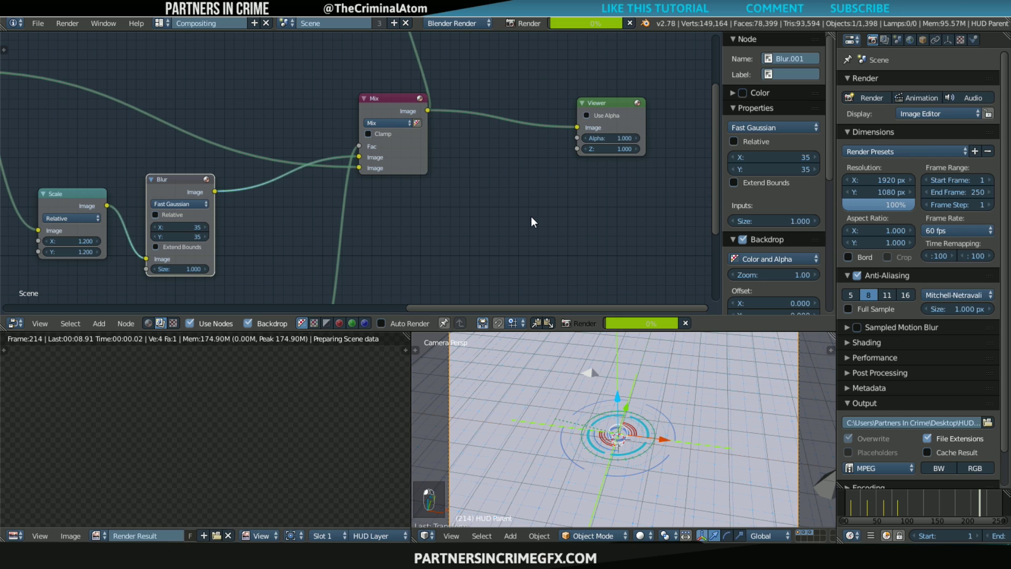
pyautogui.scroll(-2, 356, 199)
pyautogui.scroll(-2, 226, 403)
pyautogui.scroll(-2, 166, 220)
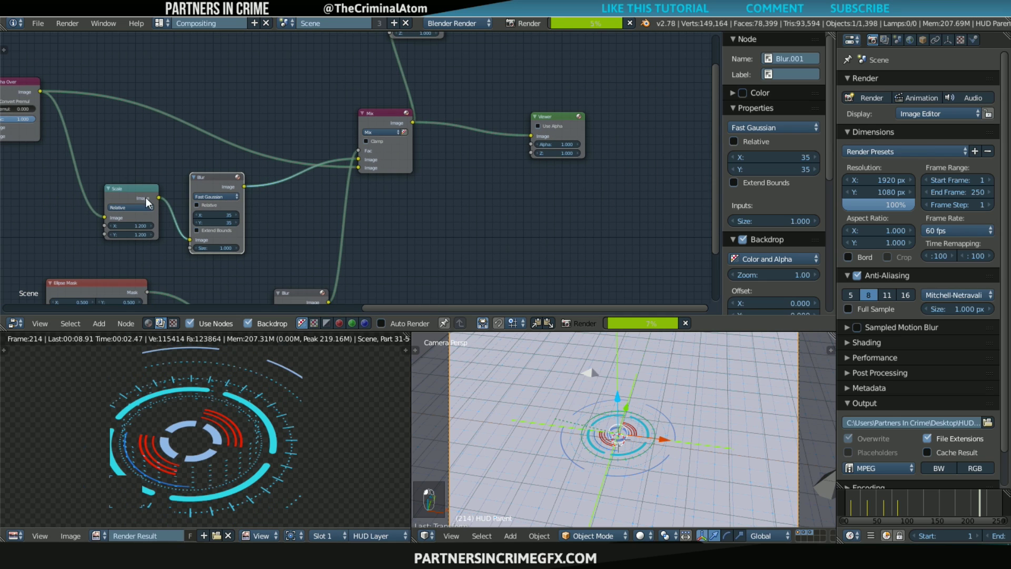
# - Save the project over the existing file HUD TUTORIAL VERSION 3.blend
pyautogui.hotkey('ctrl', 's')
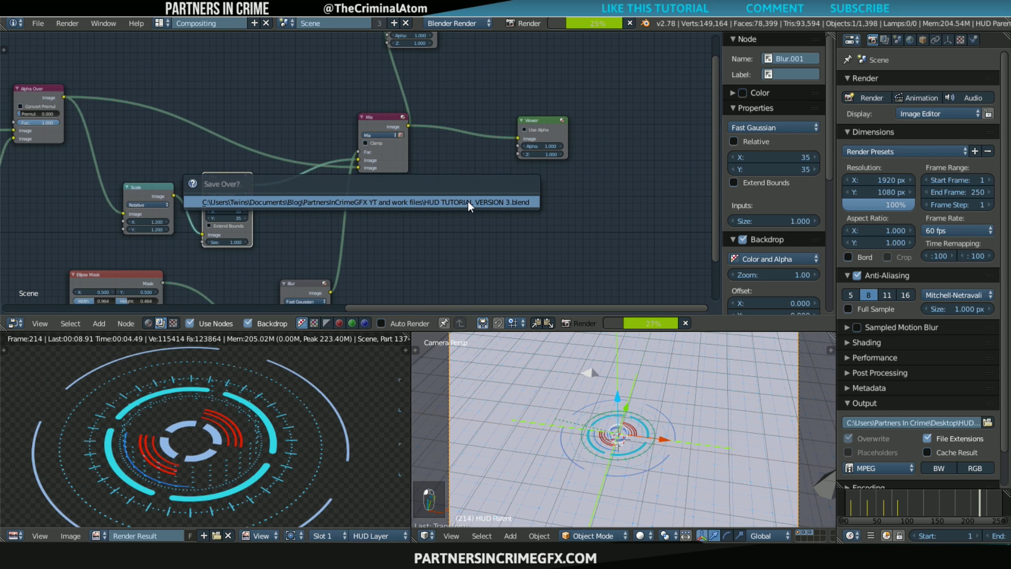
pyautogui.click(467, 201)
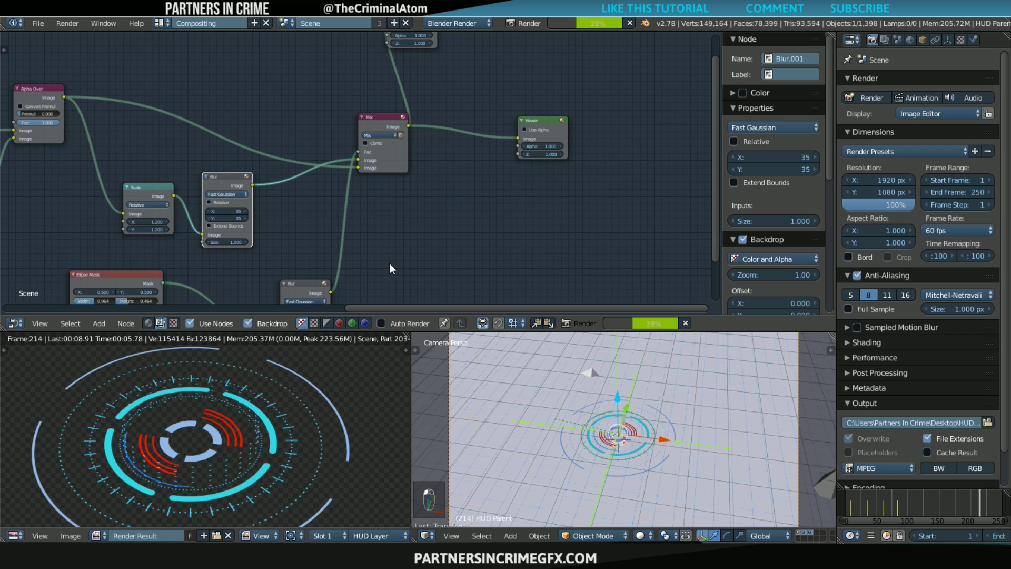
pyautogui.scroll(-1, 343, 359)
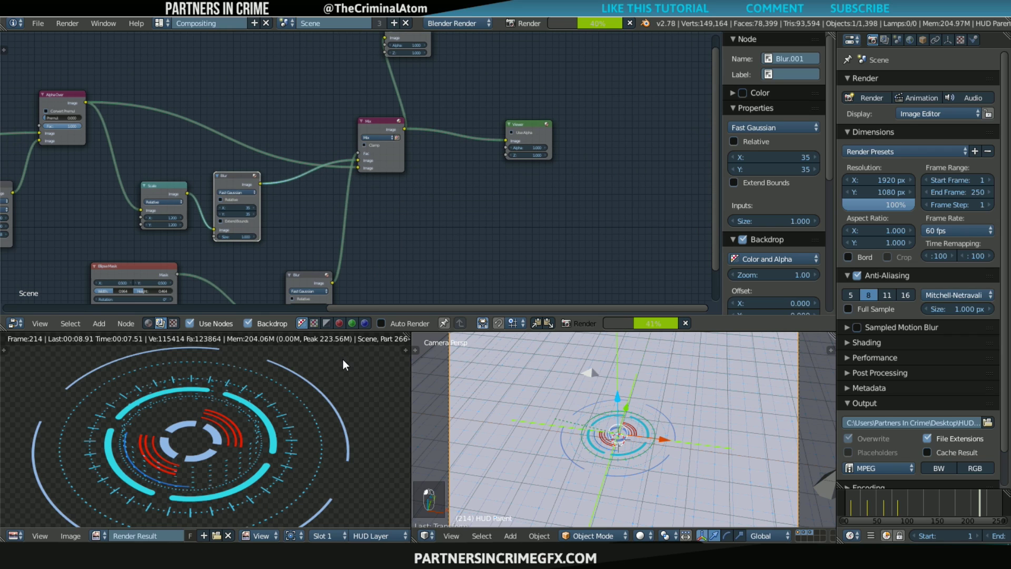
pyautogui.scroll(-4, 336, 367)
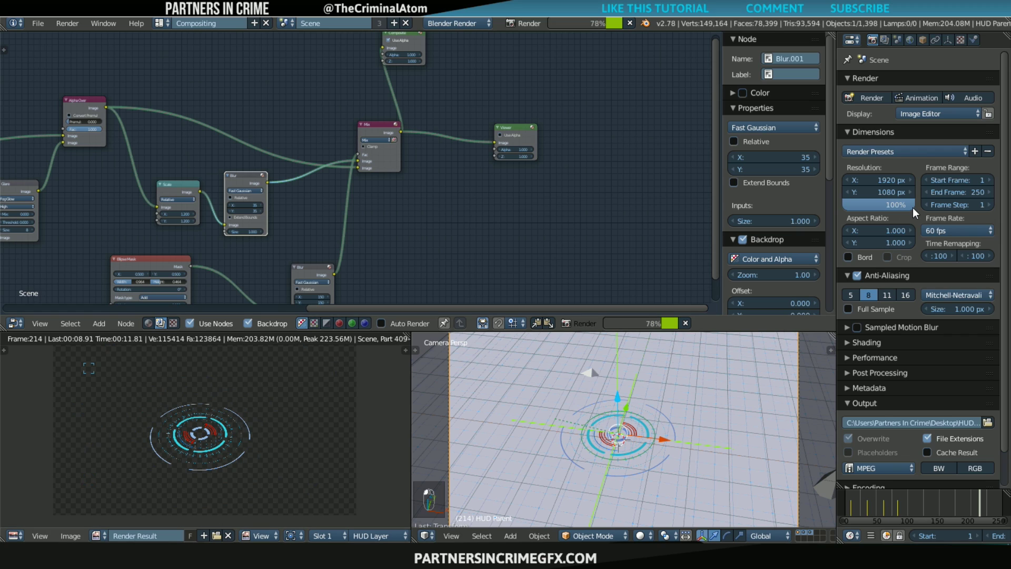
# - Move the Ellipse Mask's Blur node up beside the other Blur node, close to the Mix node
pyautogui.moveTo(481, 157); pyautogui.dragTo(587, 133, button='middle')
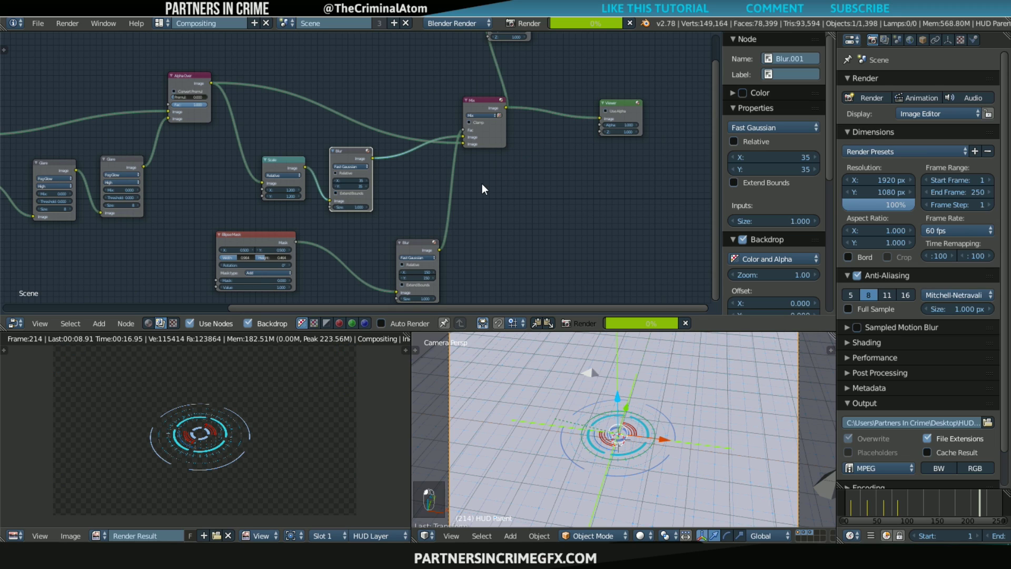
pyautogui.moveTo(482, 183); pyautogui.dragTo(521, 178, button='middle')
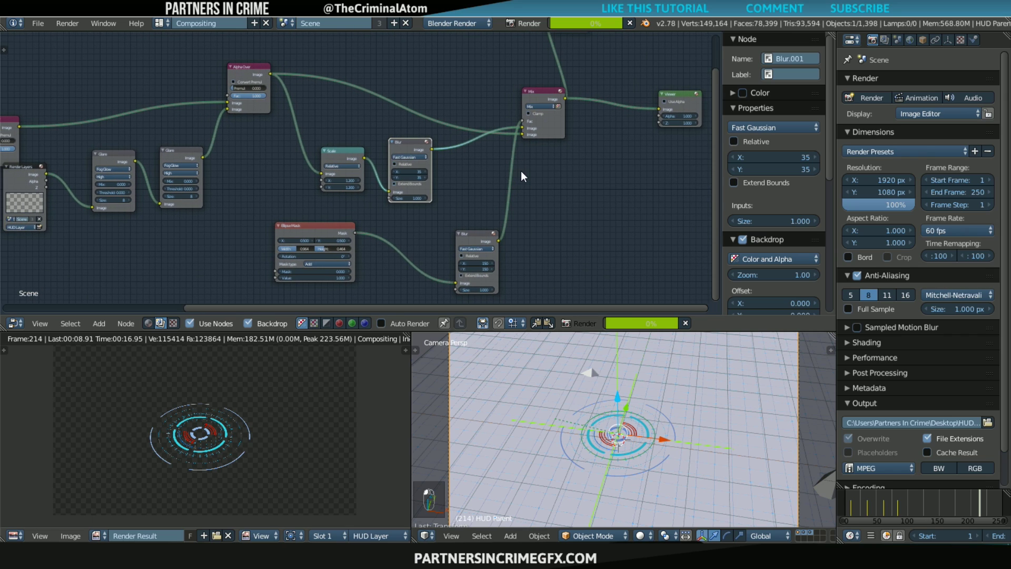
pyautogui.scroll(1, 522, 171)
pyautogui.moveTo(504, 244); pyautogui.dragTo(490, 166)
pyautogui.moveTo(560, 172); pyautogui.dragTo(511, 176, button='middle')
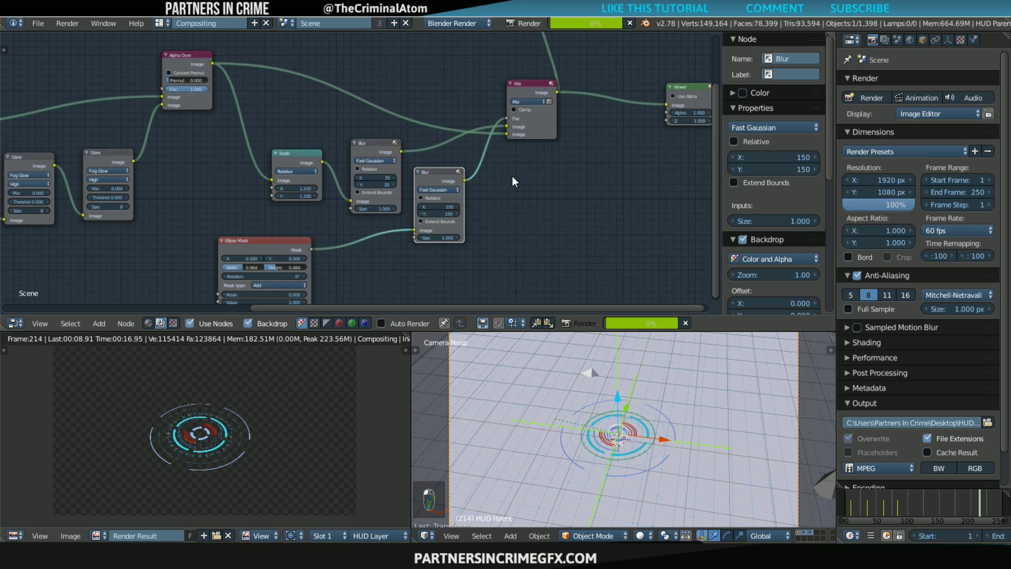
# - Tidy the node tree by lowering the final Alpha Over node and moving the Composite node next to the Viewer
pyautogui.moveTo(641, 176); pyautogui.dragTo(595, 196, button='middle')
pyautogui.moveTo(342, 176); pyautogui.dragTo(558, 153, button='middle')
pyautogui.scroll(-1, 558, 153)
pyautogui.scroll(-1, 380, 94)
pyautogui.scroll(1, 372, 87)
pyautogui.scroll(-1, 372, 87)
pyautogui.moveTo(369, 72); pyautogui.dragTo(366, 100)
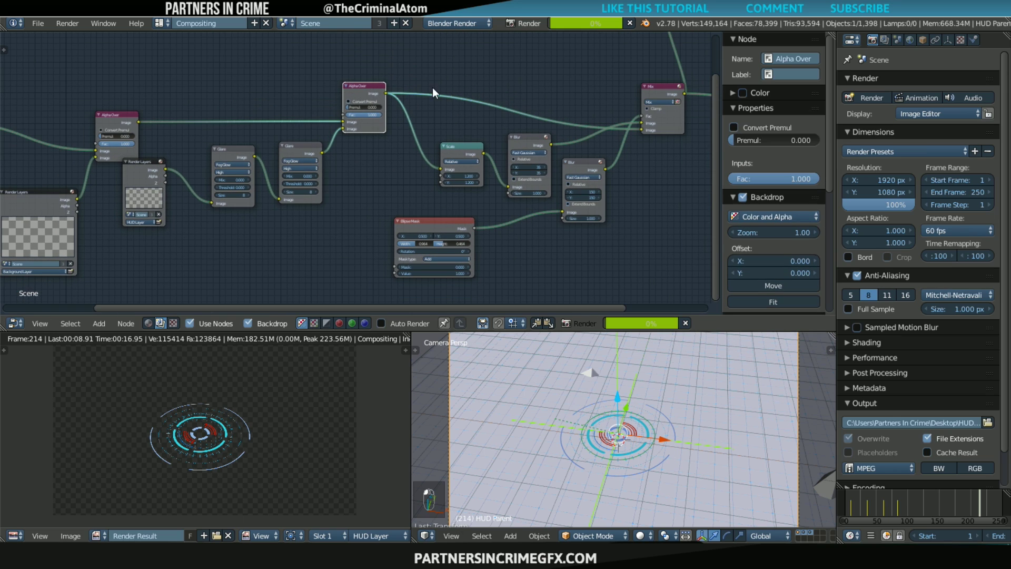
pyautogui.scroll(-1, 653, 91)
pyautogui.moveTo(653, 91); pyautogui.dragTo(575, 150, button='middle')
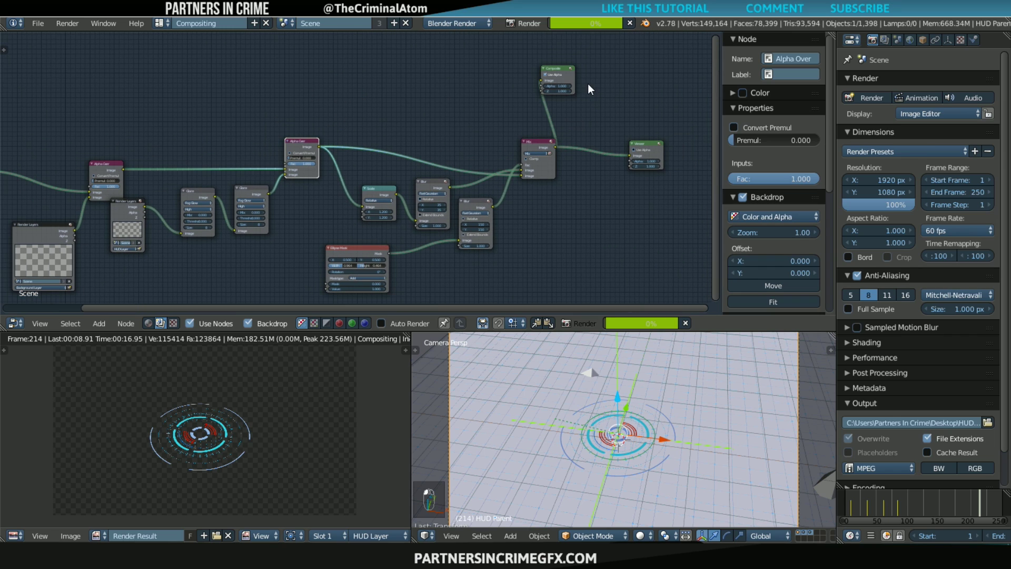
pyautogui.moveTo(561, 67); pyautogui.dragTo(621, 113)
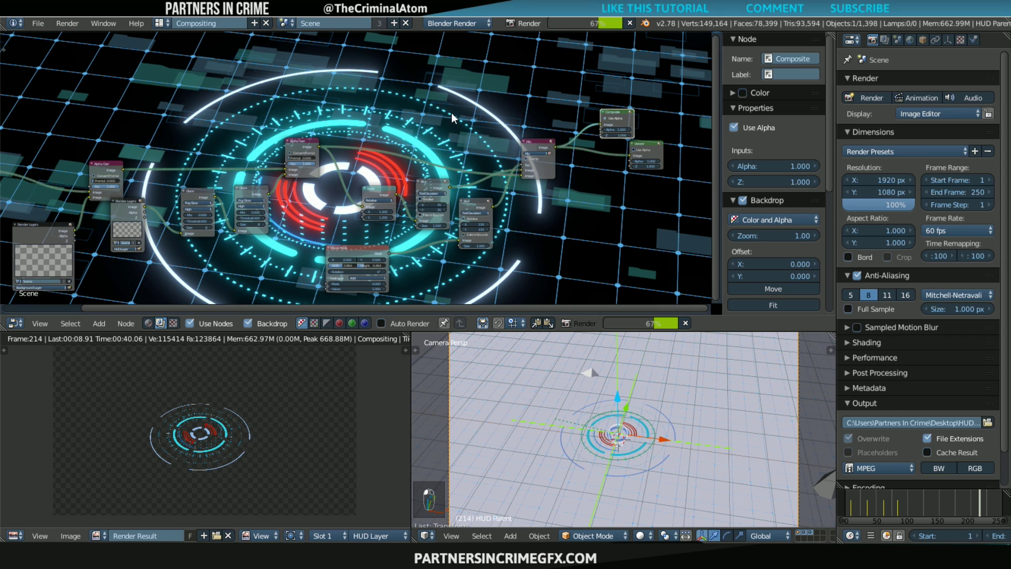
# - Reduce the compositor backdrop zoom to 0.28 and inspect the composited HUD render in the image editor
pyautogui.press('v')
pyautogui.press('v')
pyautogui.press('v')
pyautogui.press('v')
pyautogui.press('v')
pyautogui.press('v')
pyautogui.press('v')
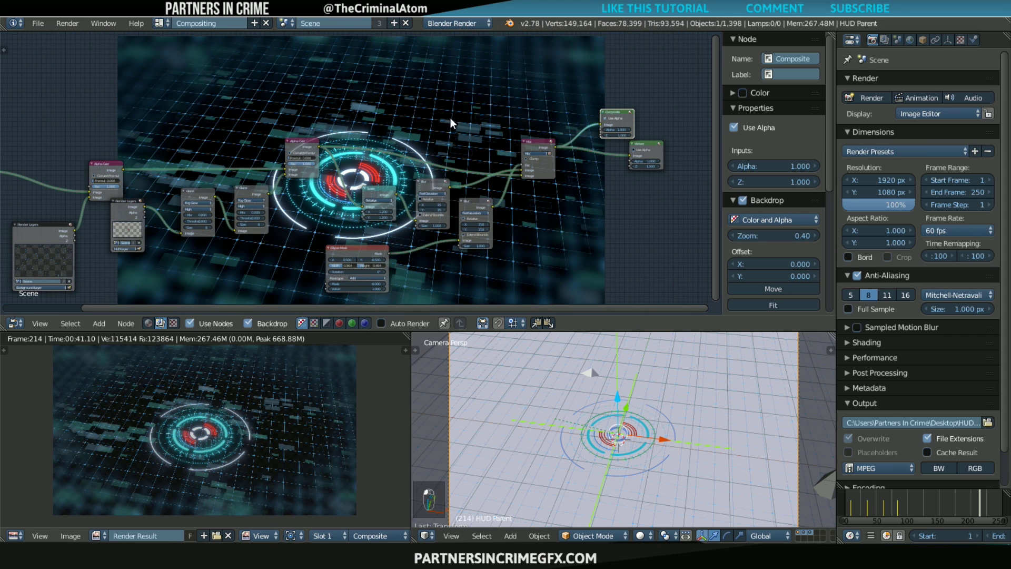
pyautogui.moveTo(406, 164); pyautogui.dragTo(449, 89, button='middle')
pyautogui.scroll(5, 448, 89)
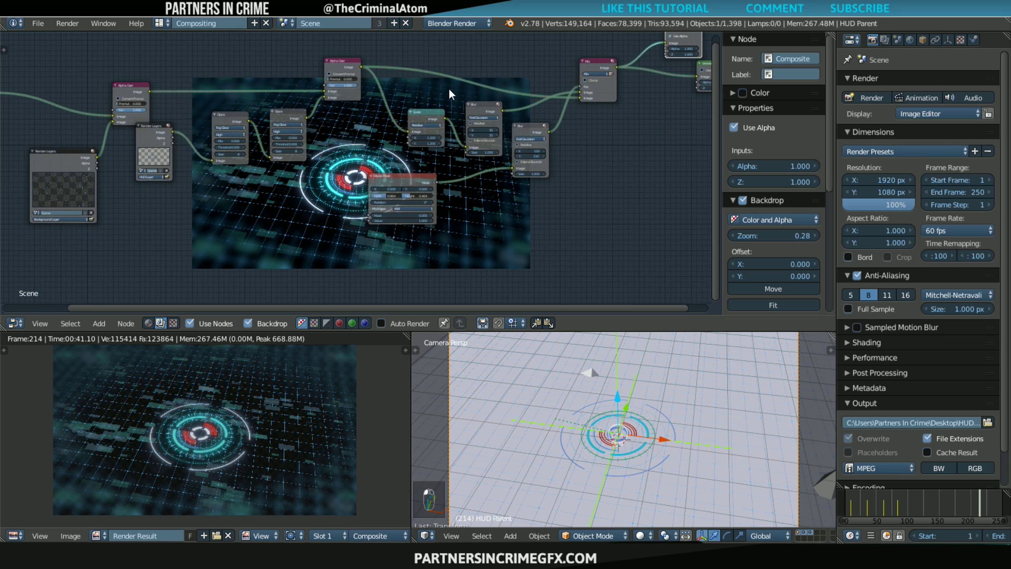
pyautogui.scroll(2, 204, 393)
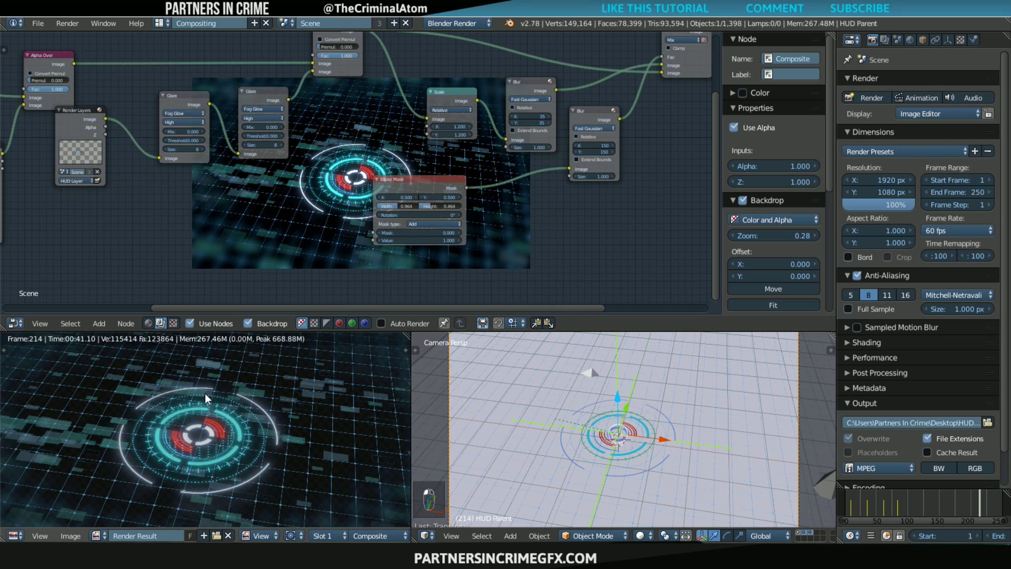
pyautogui.scroll(-1, 205, 394)
pyautogui.scroll(-1, 205, 393)
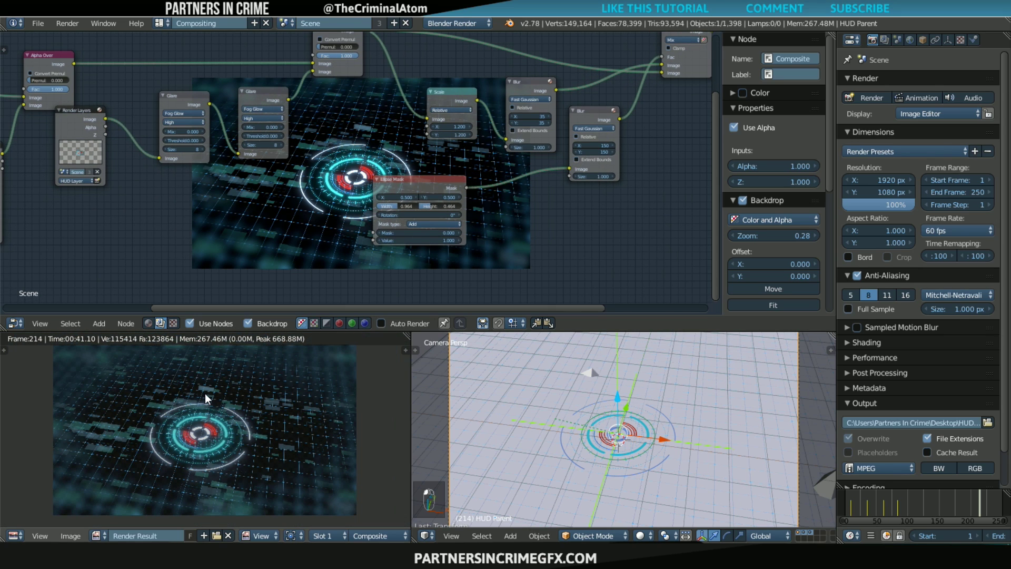
pyautogui.scroll(1, 208, 395)
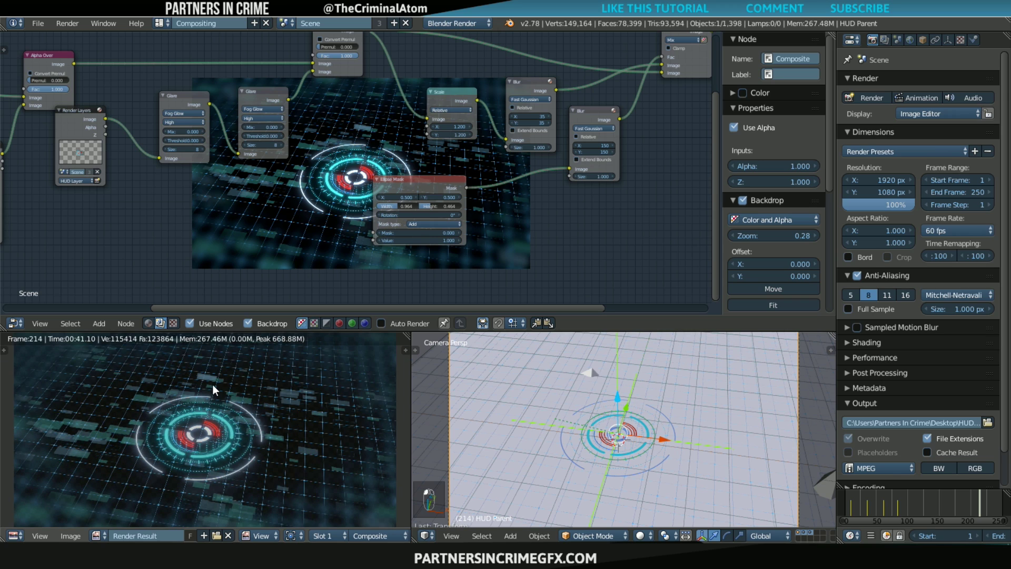
# - Duplicate the Mix node onto the link between Mix and Viewer and set the copy's blend mode to Multiply
pyautogui.moveTo(546, 220); pyautogui.dragTo(298, 309, button='middle')
pyautogui.scroll(-1, 397, 239)
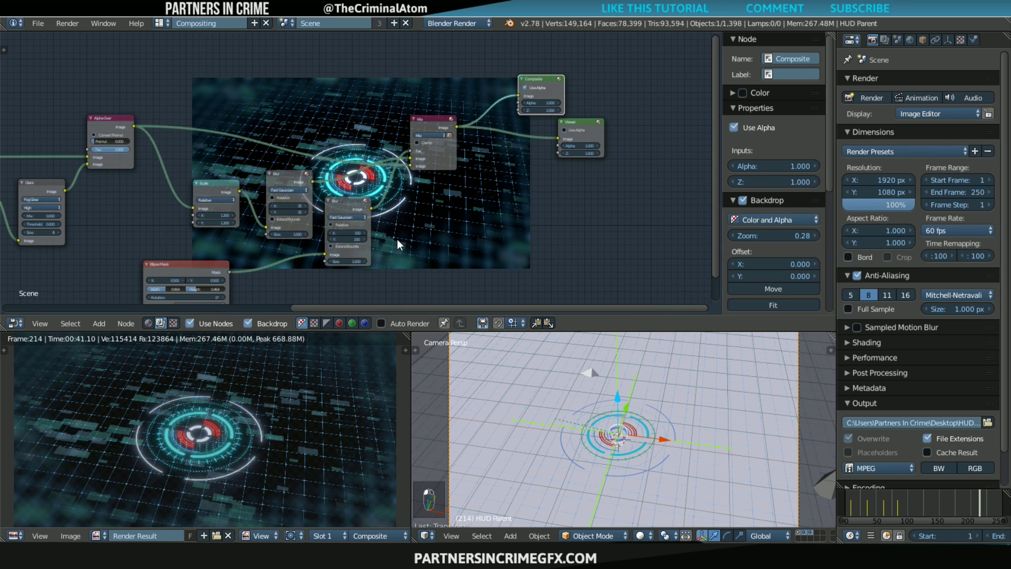
pyautogui.moveTo(440, 125); pyautogui.dragTo(303, 153, button='middle')
pyautogui.scroll(1, 302, 153)
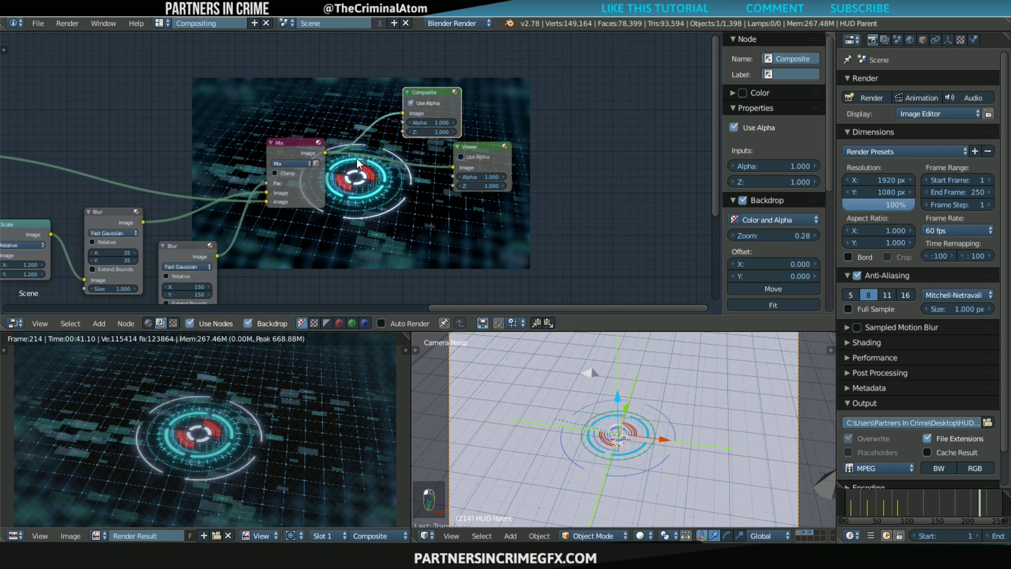
pyautogui.scroll(-1, 282, 426)
pyautogui.scroll(1, 283, 426)
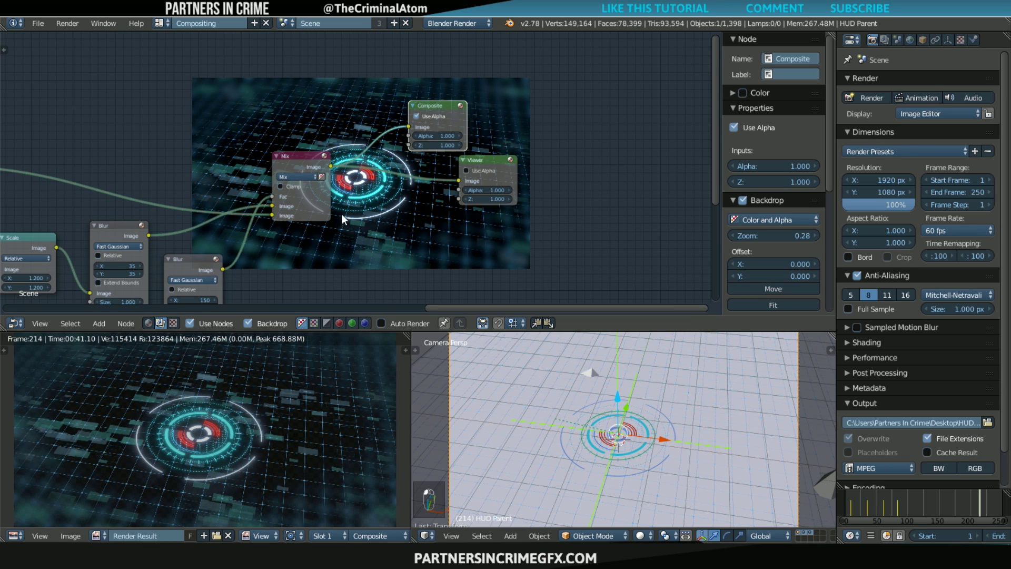
pyautogui.click(304, 162)
pyautogui.hotkey('shift', 'd')
pyautogui.click(397, 179)
pyautogui.click(393, 193)
pyautogui.click(394, 220)
# - Duplicate the Ellipse Mask and its 150-pixel Blur node together and place the linked copies below the Multiply node
pyautogui.moveTo(237, 288); pyautogui.dragTo(326, 208, button='middle')
pyautogui.scroll(-2, 327, 207)
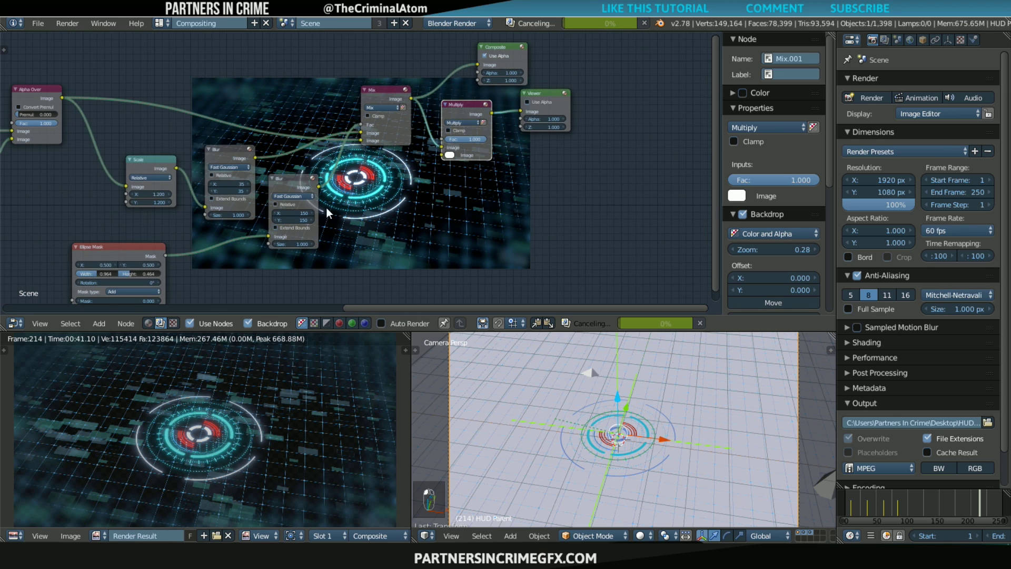
pyautogui.scroll(-1, 326, 207)
pyautogui.scroll(-2, 239, 441)
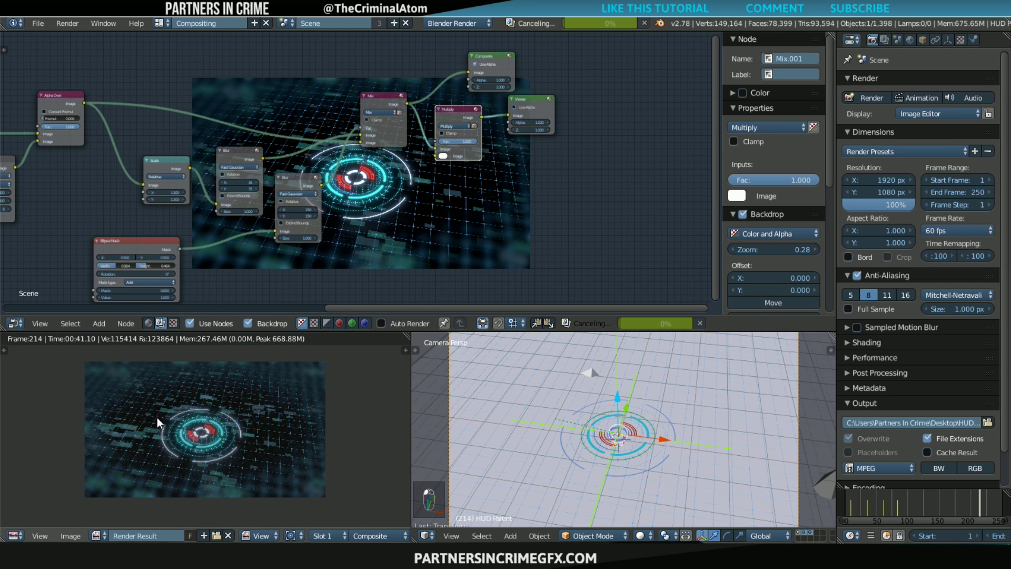
pyautogui.scroll(1, 175, 400)
pyautogui.click(147, 244)
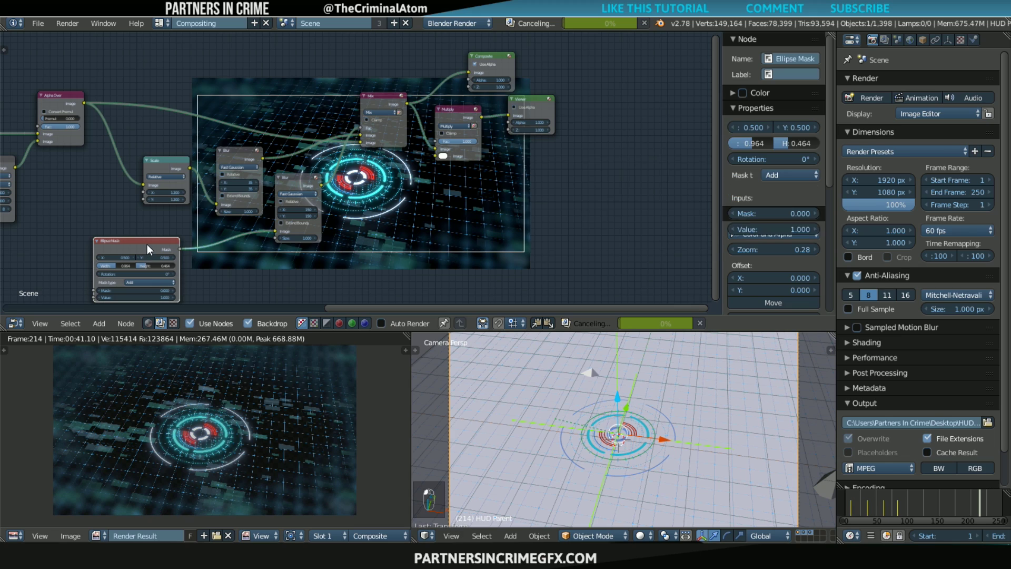
pyautogui.keyDown('shift'); pyautogui.click(297, 180); pyautogui.keyUp('shift')
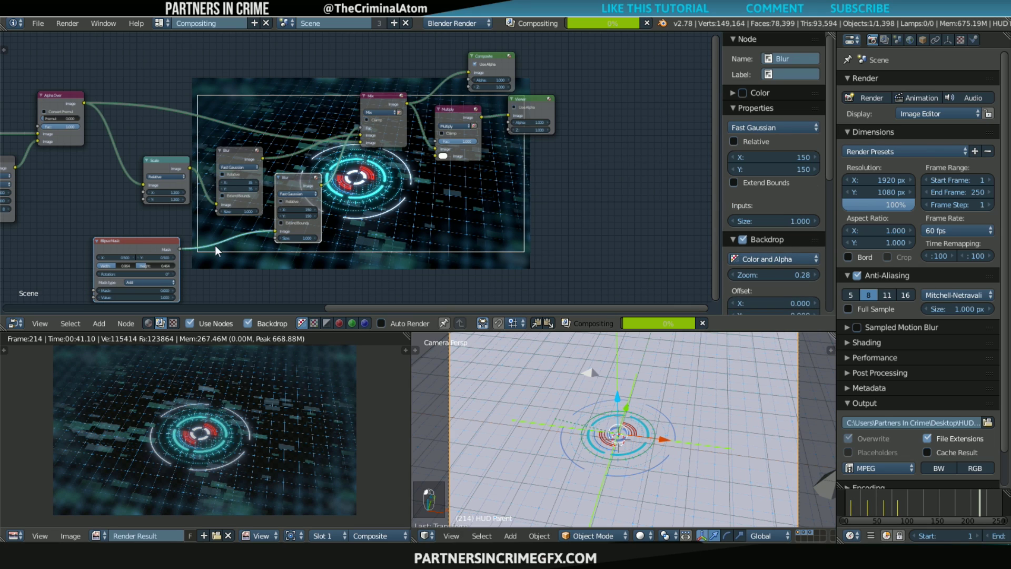
pyautogui.hotkey('shift', 'd')
pyautogui.click(374, 275)
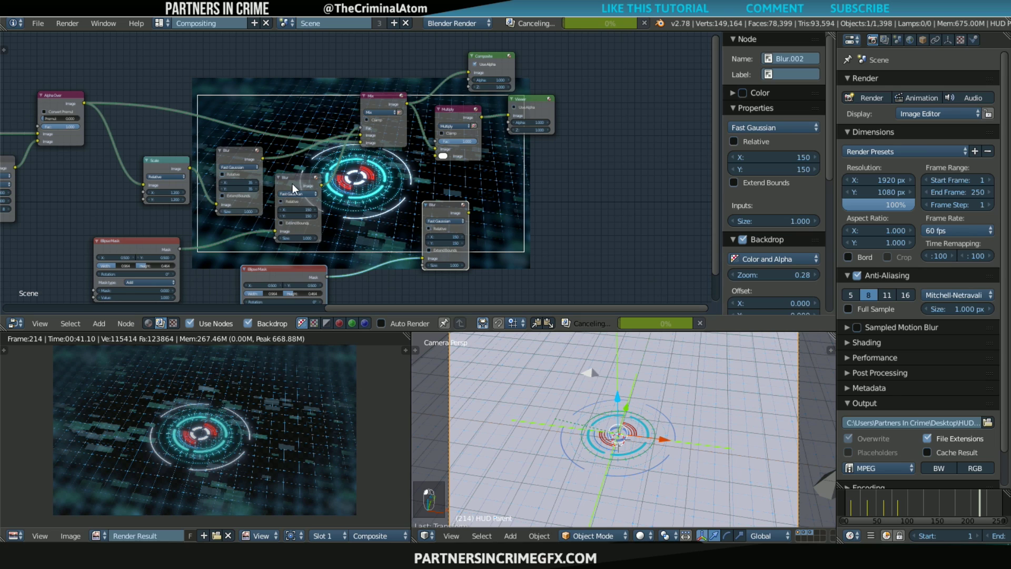
# - Connect the duplicated Blur node's output to the Multiply node's second Image input and set the Multiply factor to 0.536
pyautogui.moveTo(469, 212); pyautogui.dragTo(438, 159)
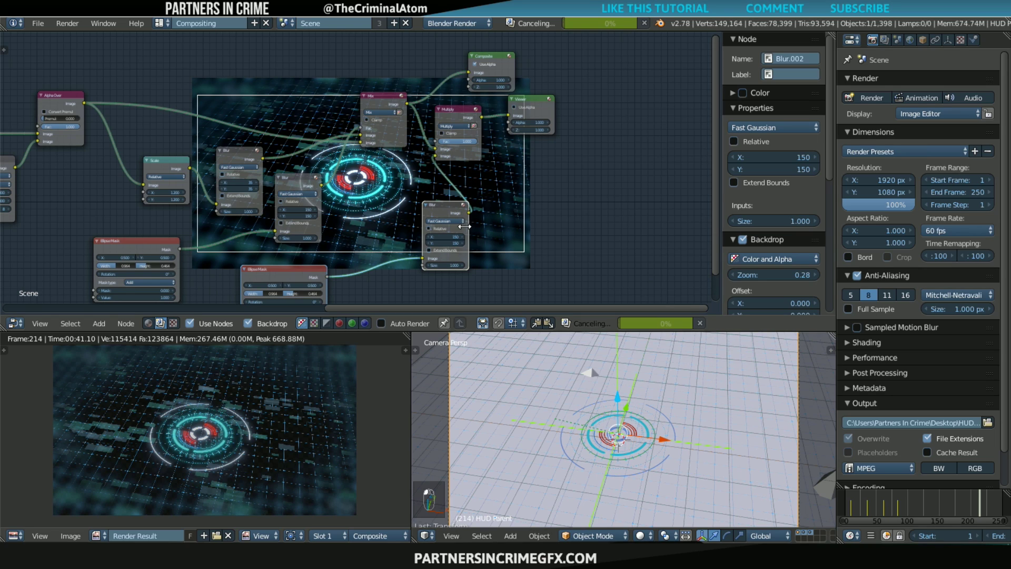
pyautogui.click(456, 125)
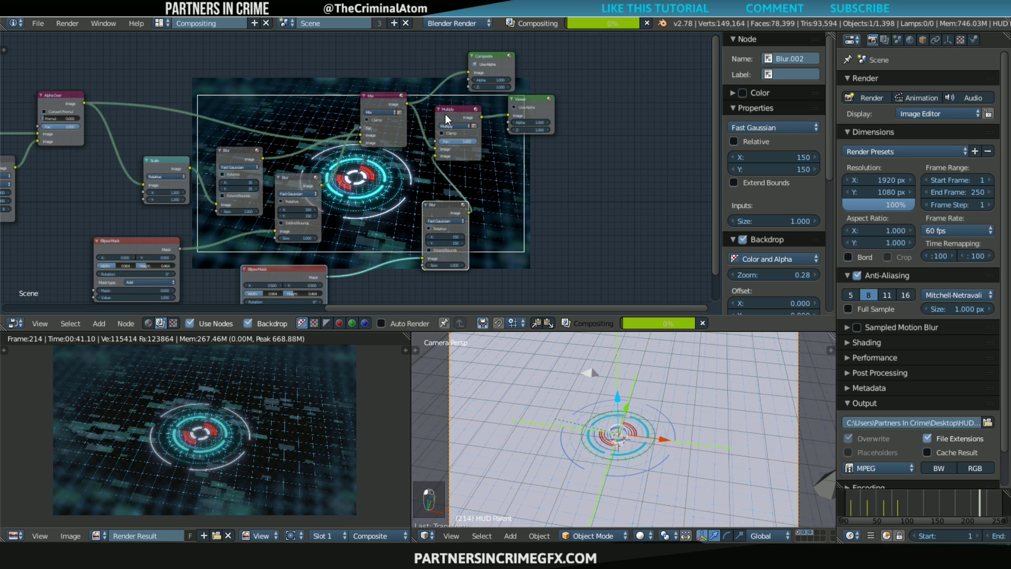
pyautogui.moveTo(434, 202); pyautogui.dragTo(433, 183, button='middle')
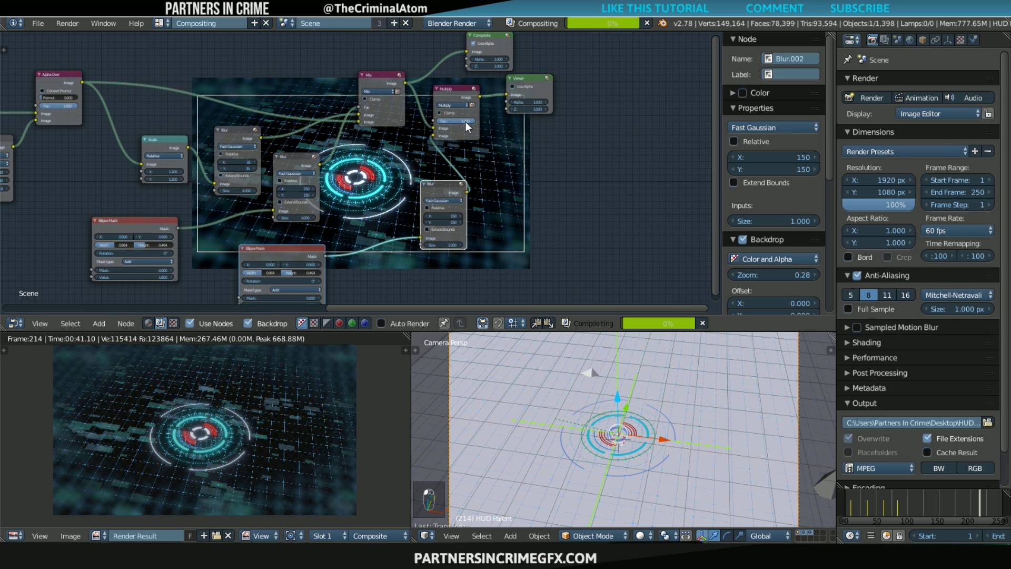
pyautogui.moveTo(461, 122); pyautogui.dragTo(445, 122)
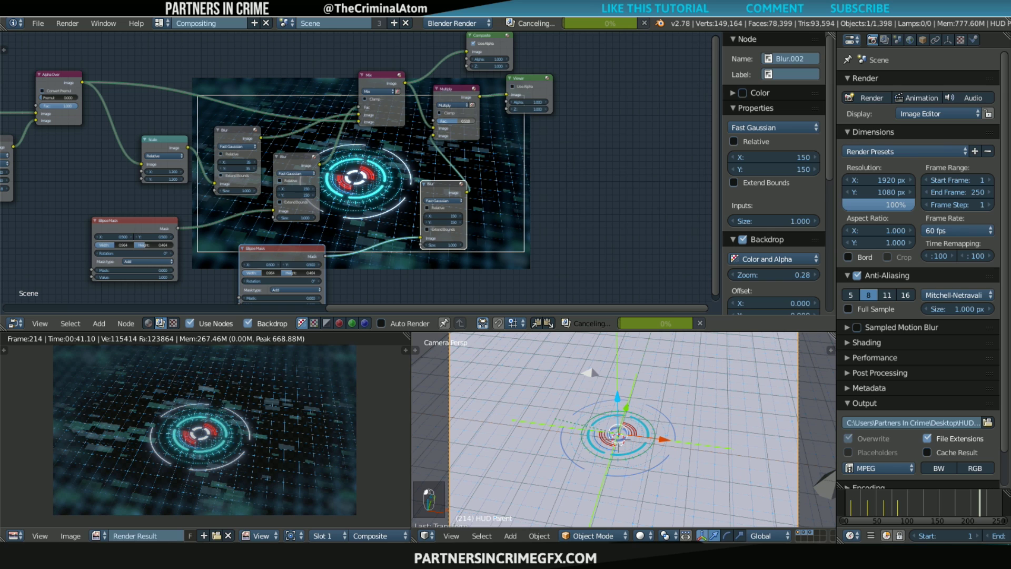
pyautogui.moveTo(473, 201); pyautogui.dragTo(462, 37, button='middle')
pyautogui.moveTo(472, 100); pyautogui.dragTo(508, 60, button='middle')
pyautogui.scroll(1, 226, 398)
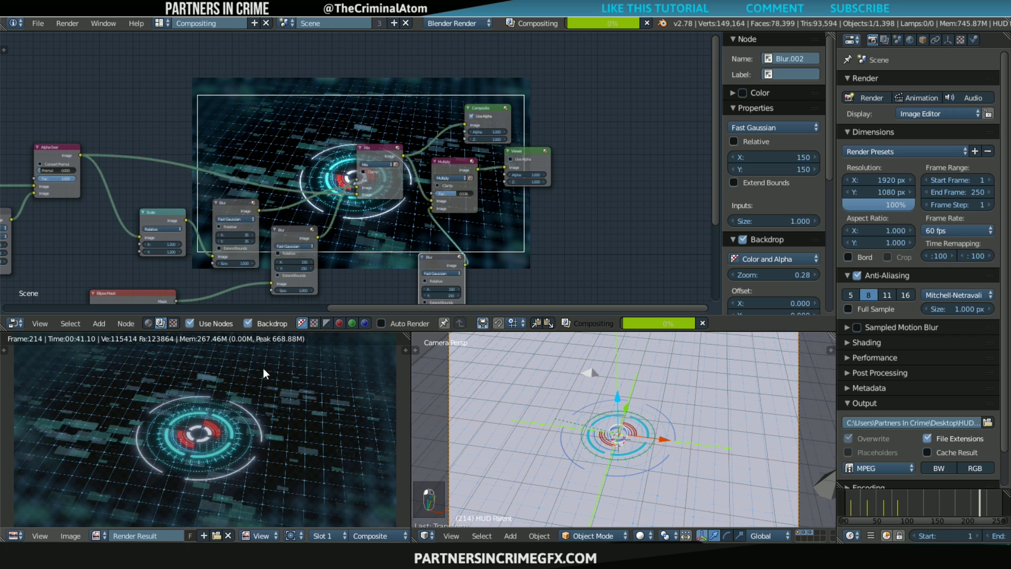
pyautogui.moveTo(486, 198); pyautogui.dragTo(446, 205, button='middle')
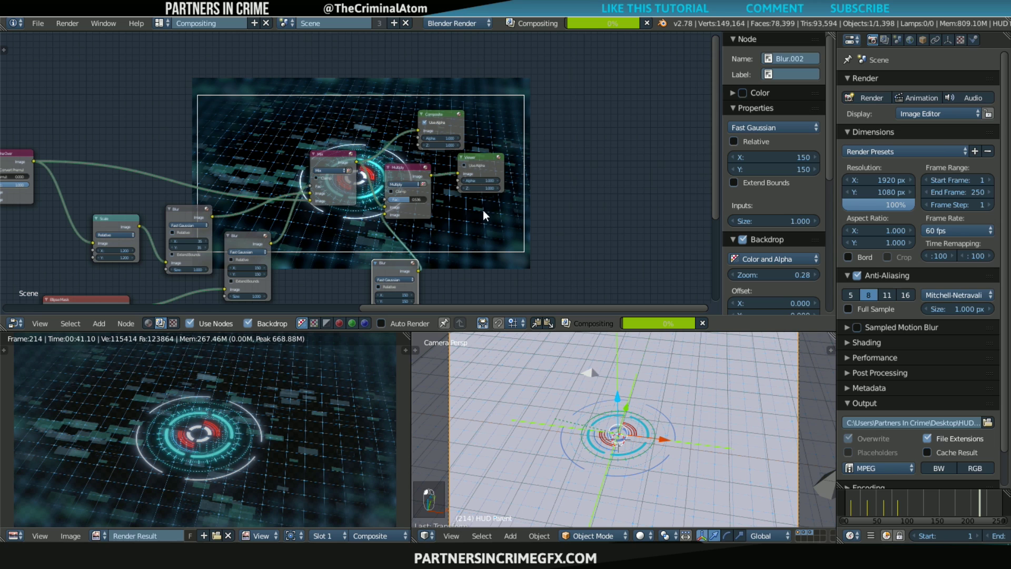
pyautogui.moveTo(483, 182); pyautogui.dragTo(587, 179, button='middle')
pyautogui.scroll(1, 586, 179)
pyautogui.scroll(-1, 587, 179)
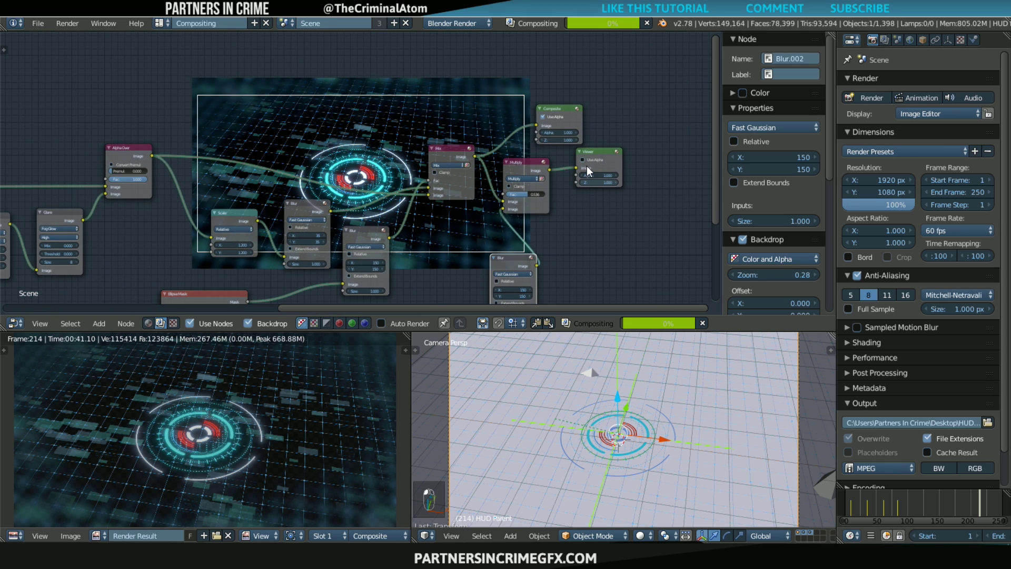
pyautogui.scroll(1, 586, 166)
pyautogui.scroll(1, 594, 163)
pyautogui.moveTo(594, 164); pyautogui.dragTo(492, 204, button='middle')
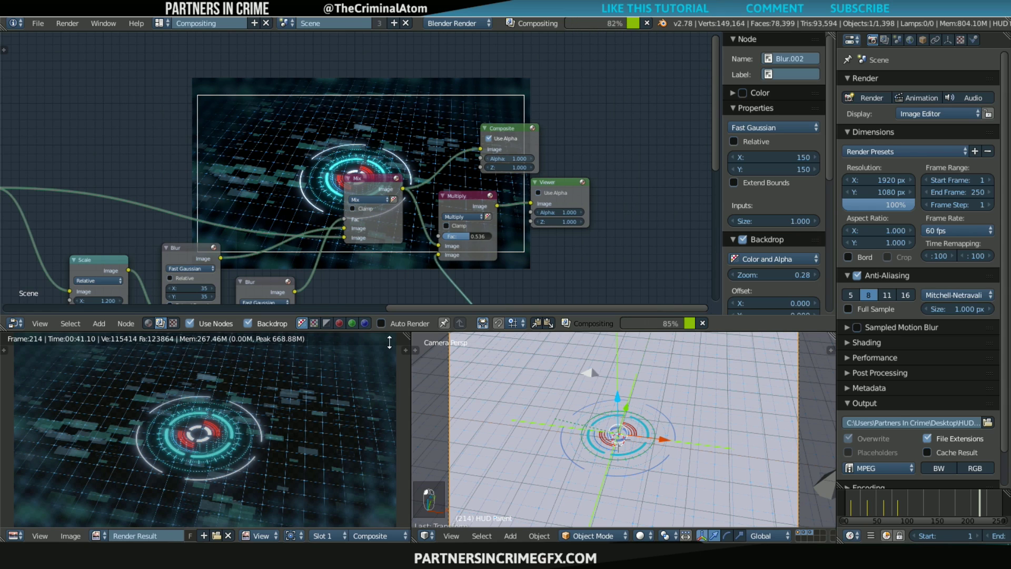
pyautogui.scroll(1, 303, 211)
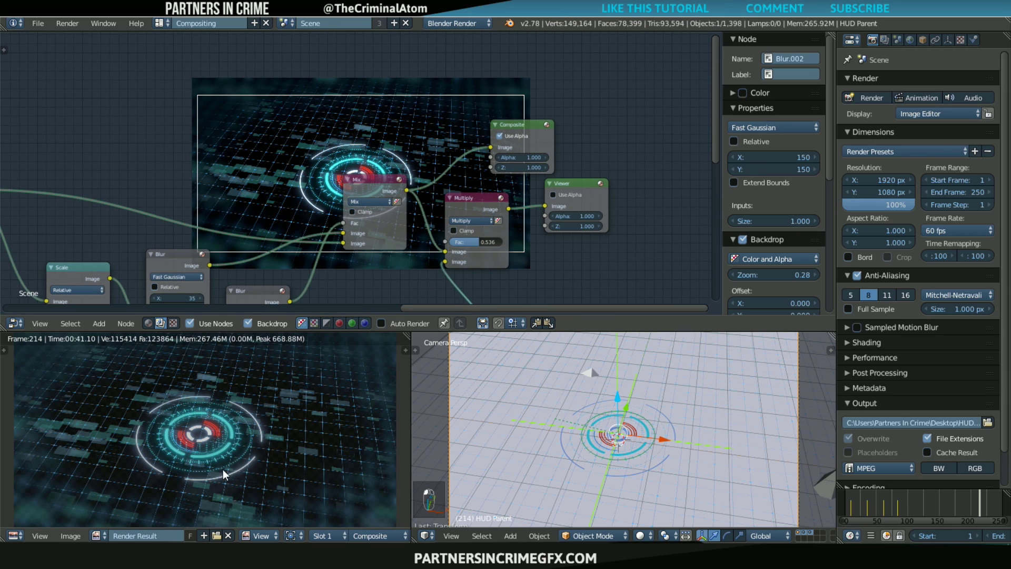
# - Switch the image editor from Render Result to Viewer Node and inspect the masked Multiply effect
pyautogui.click(101, 533)
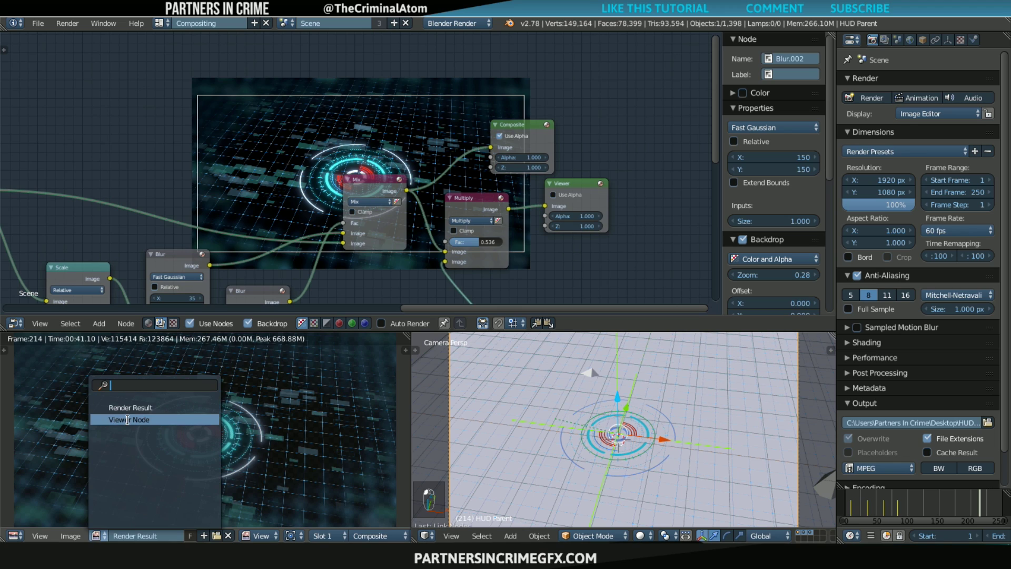
pyautogui.click(119, 421)
pyautogui.scroll(-1, 333, 381)
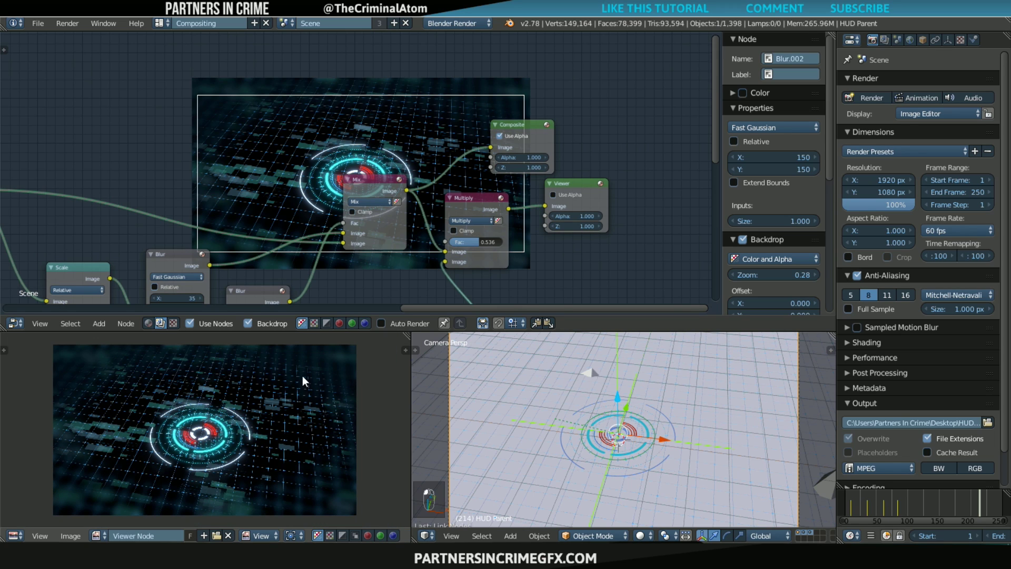
pyautogui.scroll(1, 347, 467)
pyautogui.scroll(-1, 210, 397)
# - Link the Multiply output to the Composite node, raise Multiply, and line up Composite directly above Viewer farther along the tree
pyautogui.moveTo(481, 200); pyautogui.dragTo(362, 210, button='middle')
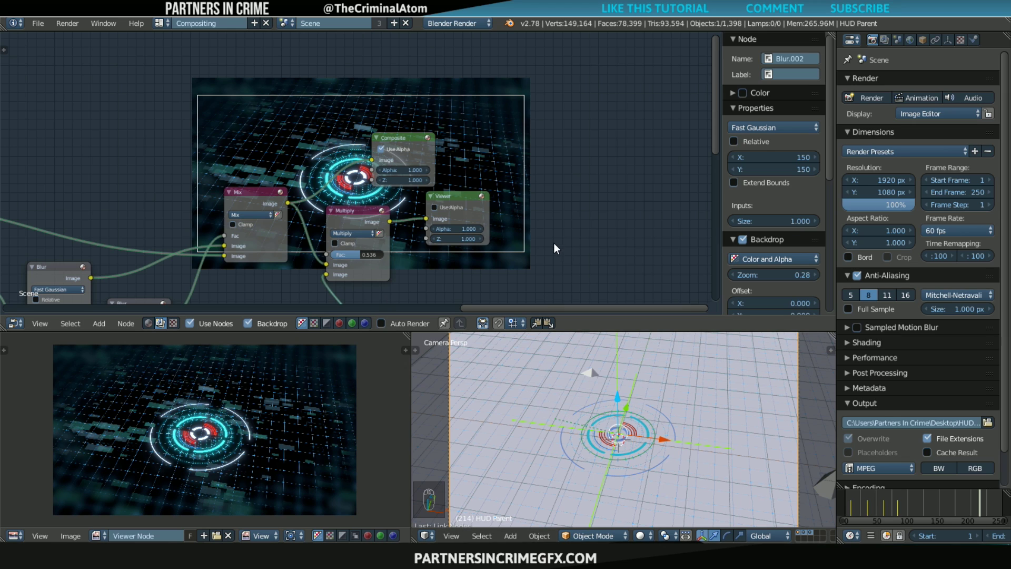
pyautogui.scroll(-3, 526, 242)
pyautogui.scroll(2, 526, 236)
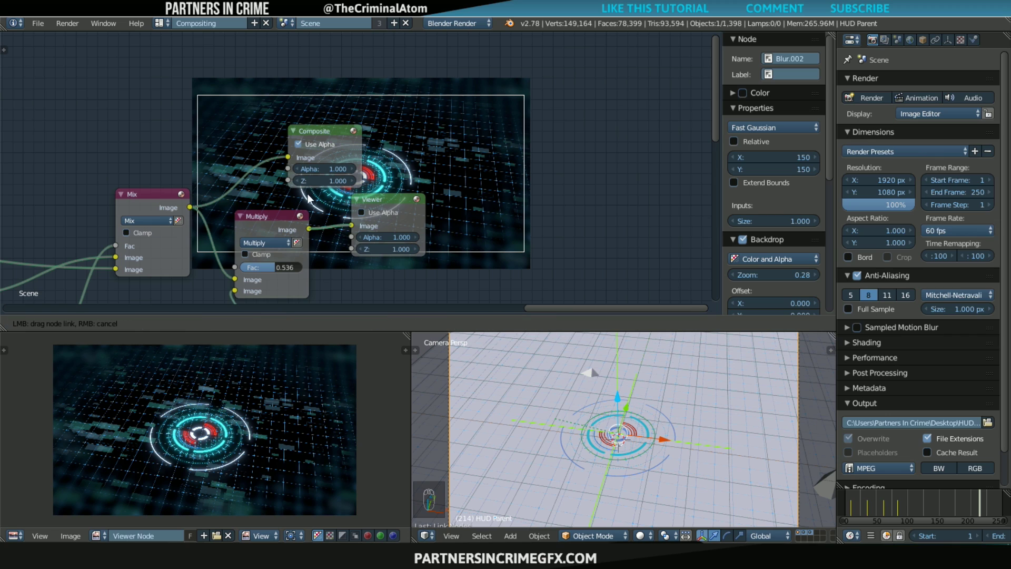
pyautogui.moveTo(359, 130); pyautogui.dragTo(461, 117)
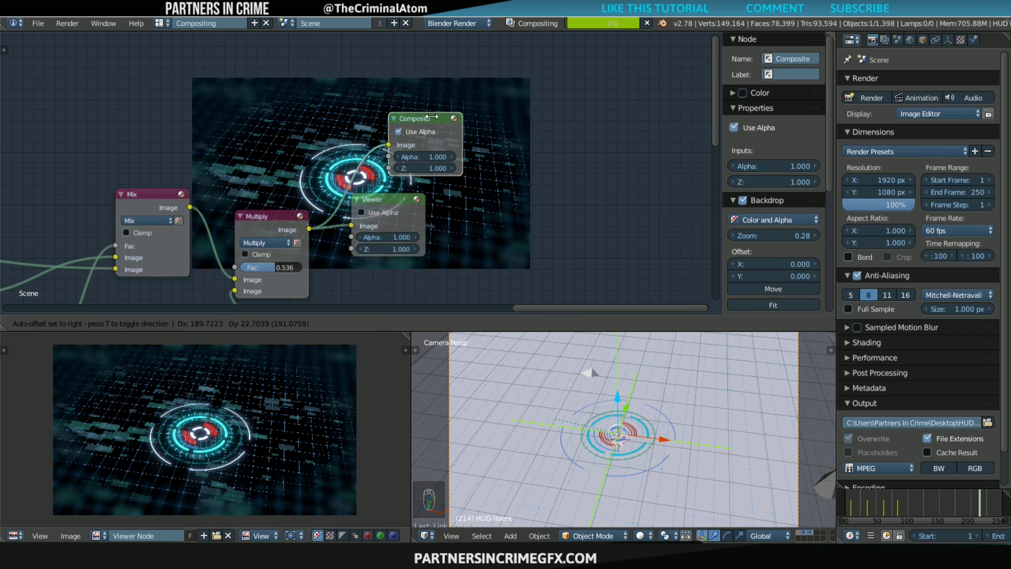
pyautogui.moveTo(394, 197); pyautogui.dragTo(517, 196)
pyautogui.moveTo(267, 221); pyautogui.dragTo(267, 182)
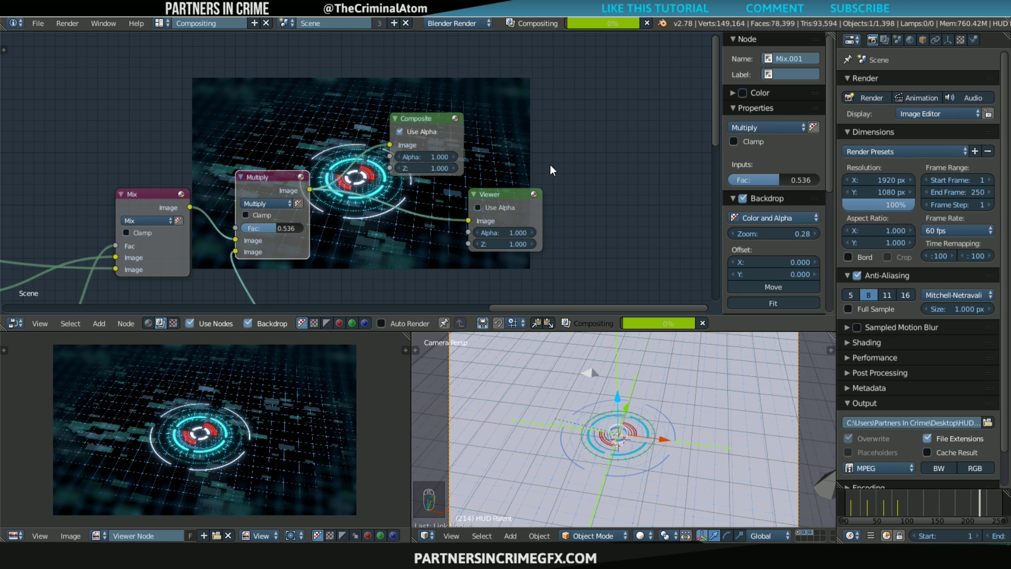
pyautogui.moveTo(445, 163); pyautogui.dragTo(473, 163, button='middle')
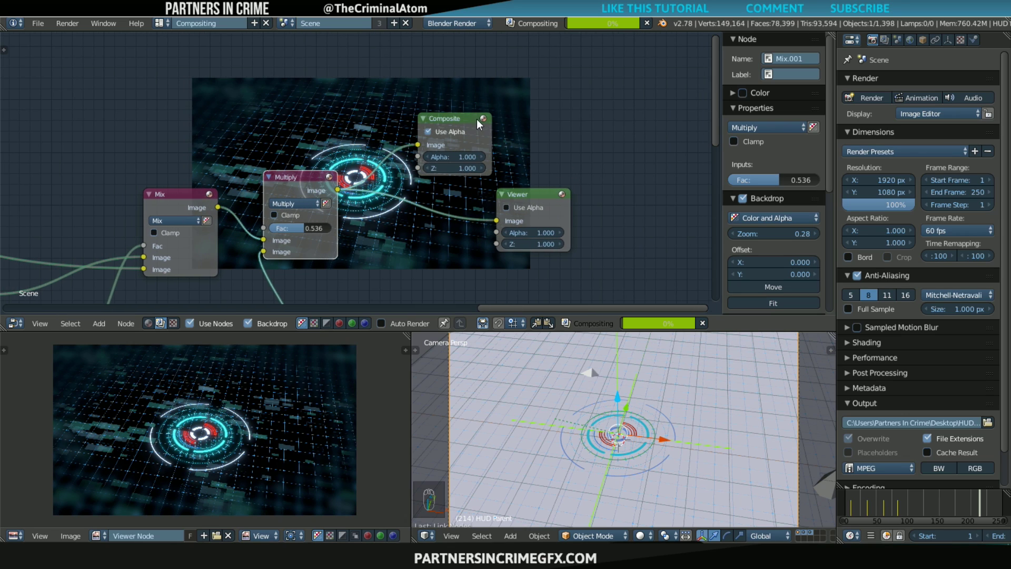
pyautogui.moveTo(463, 113); pyautogui.dragTo(542, 111)
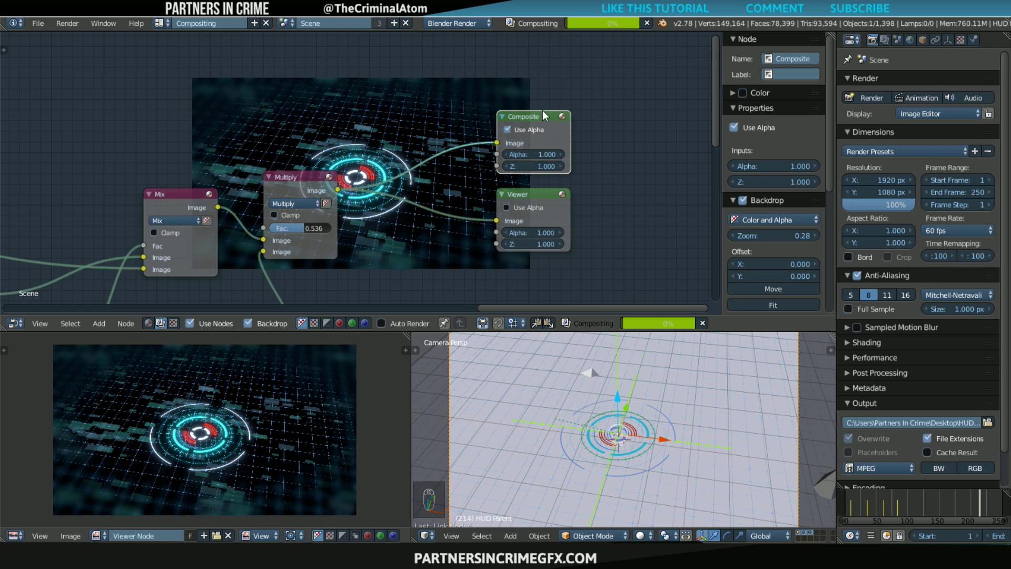